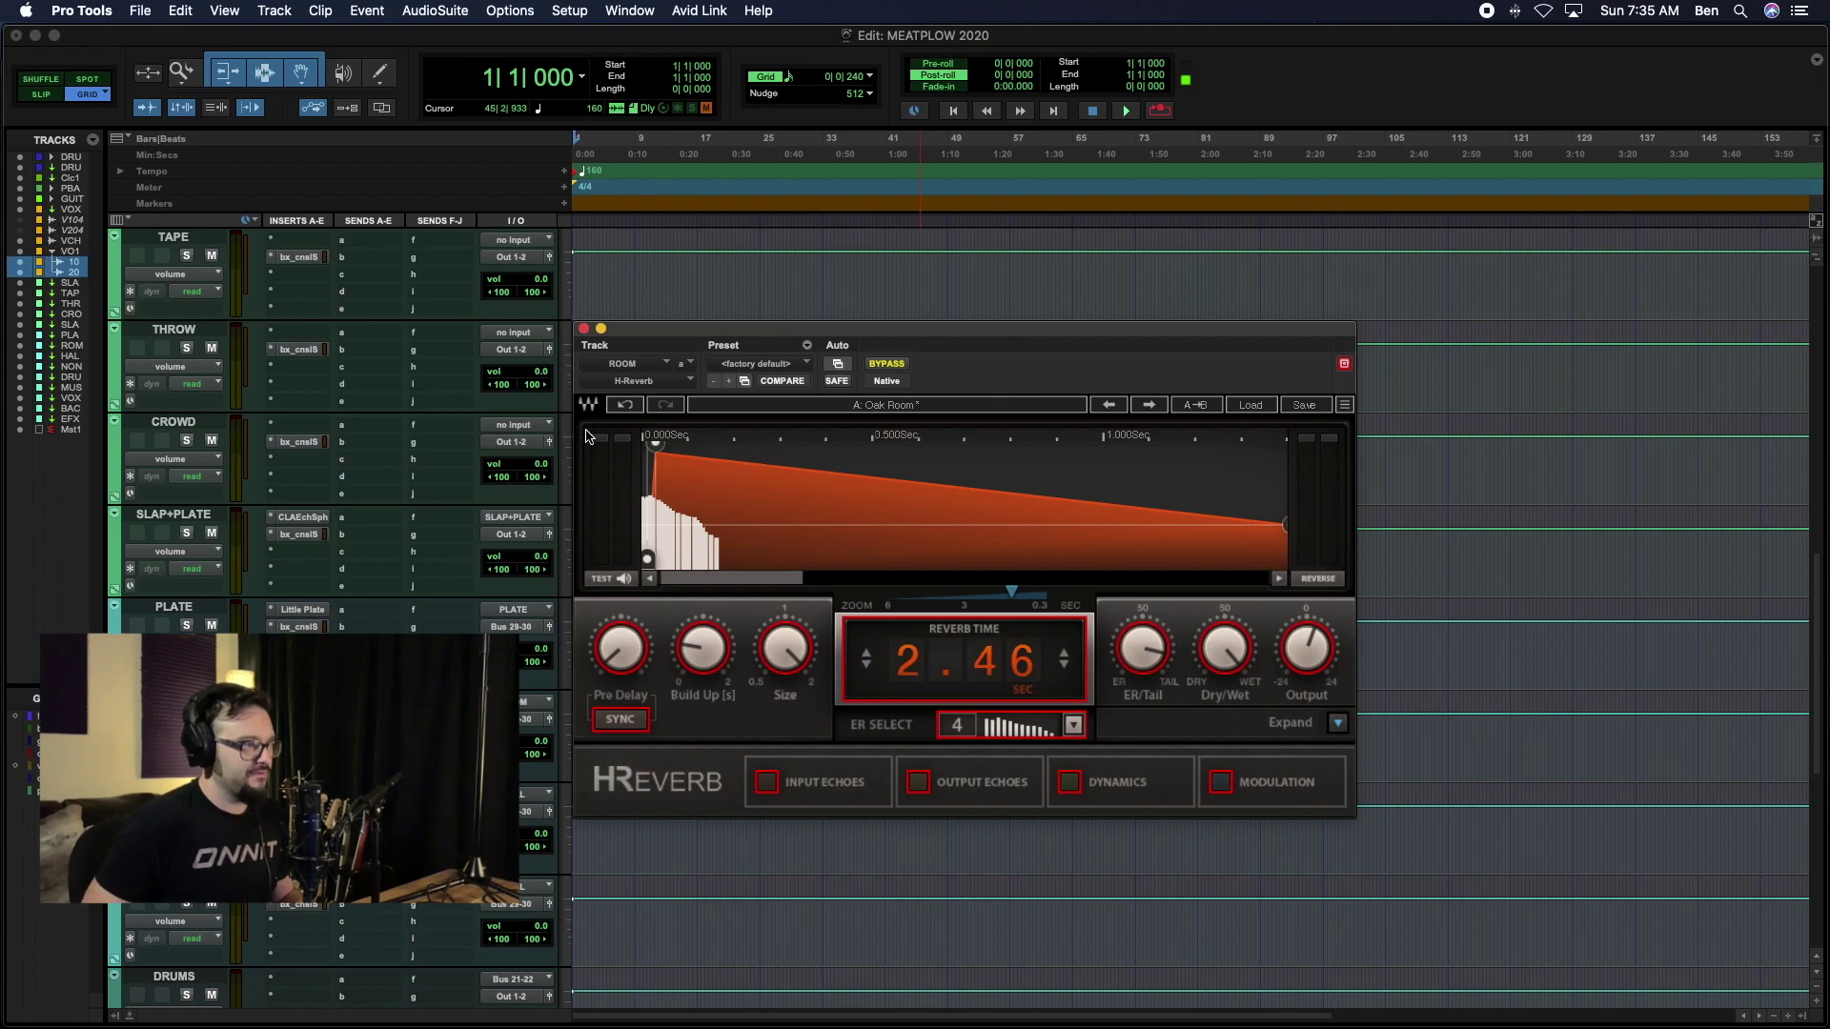
# Step: Inspect the H-Reverb settings on the ROOM and NON-LIN tracks, leaving the plug-in window closed
pyautogui.click(585, 330)
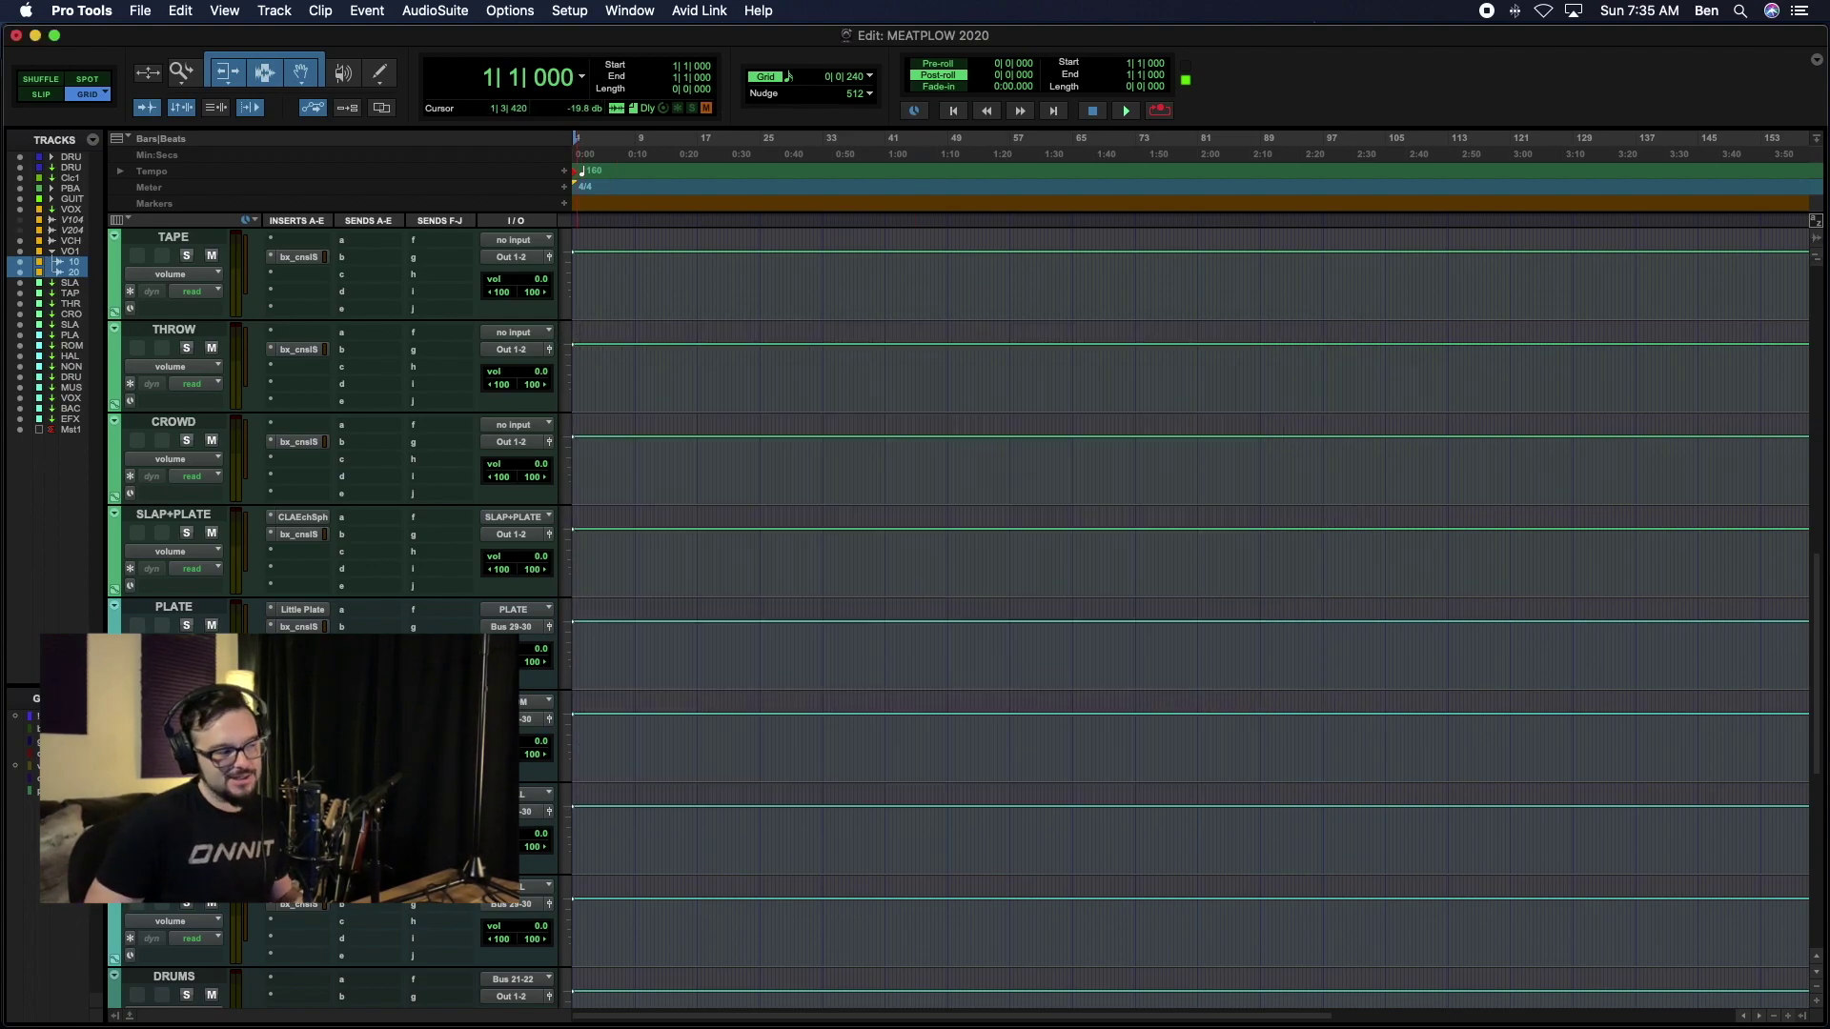
pyautogui.click(173, 698)
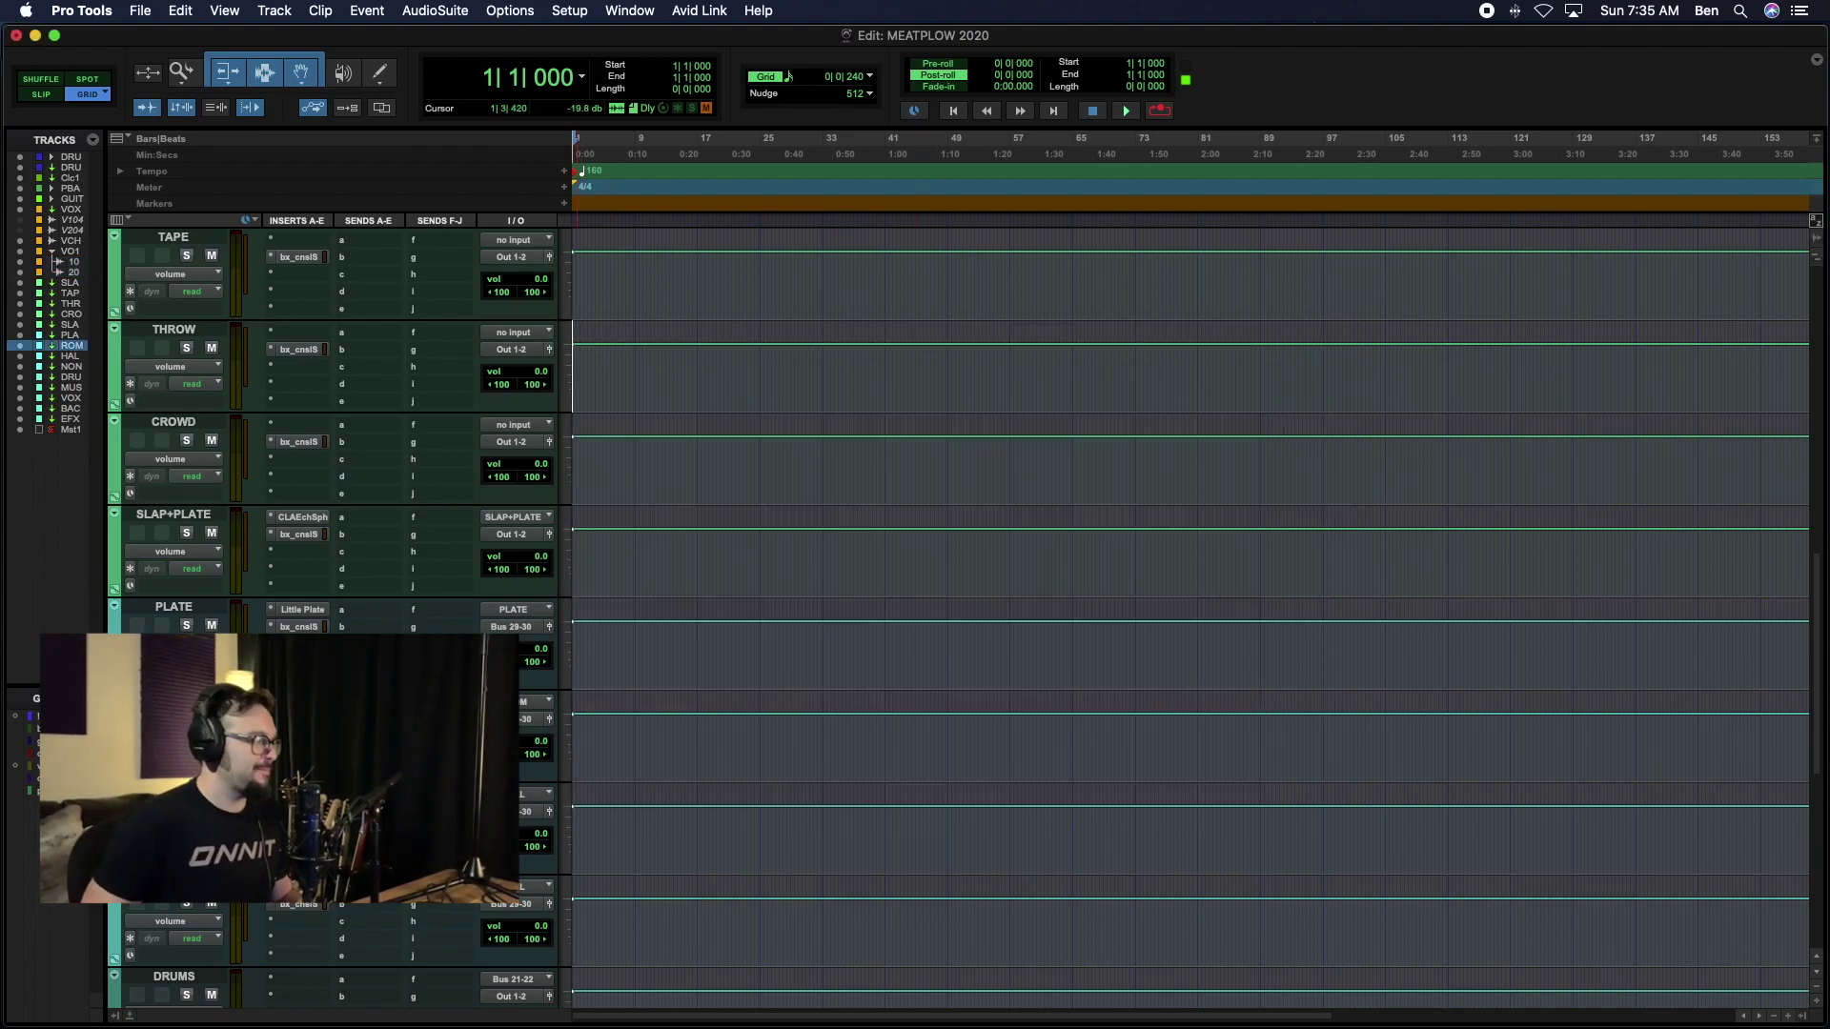
pyautogui.click(302, 703)
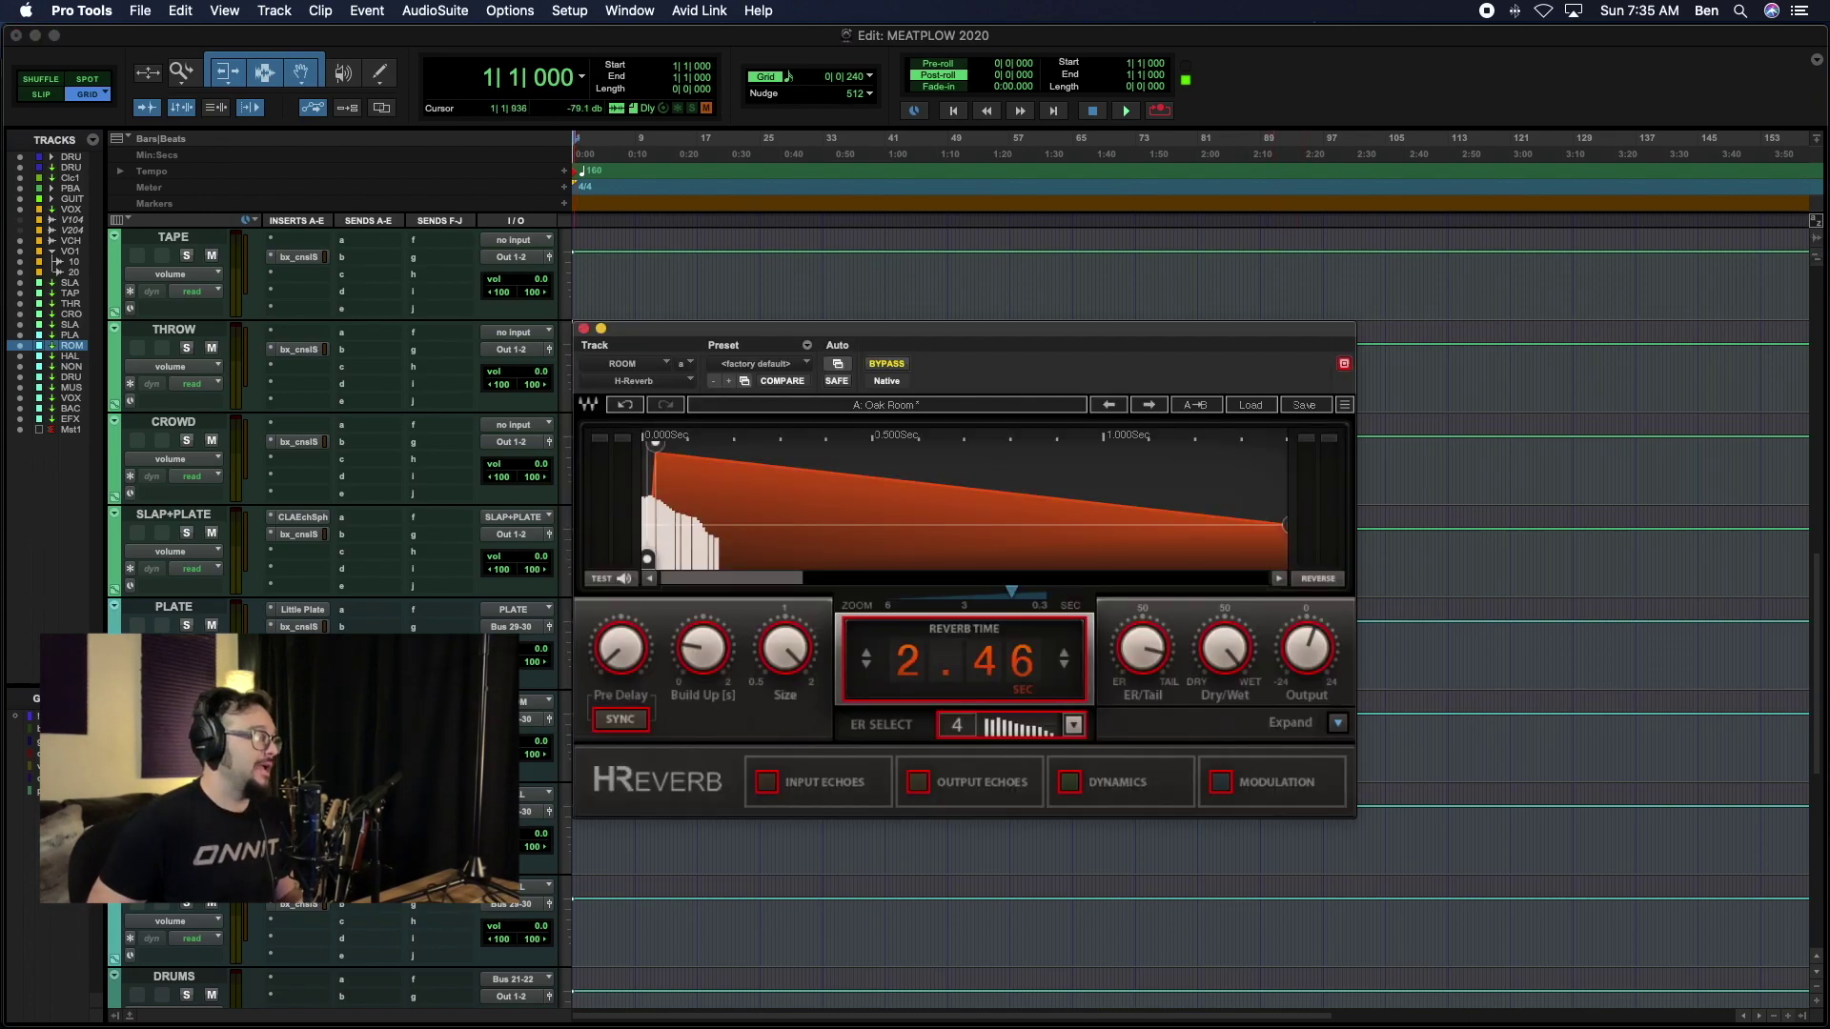
pyautogui.click(302, 887)
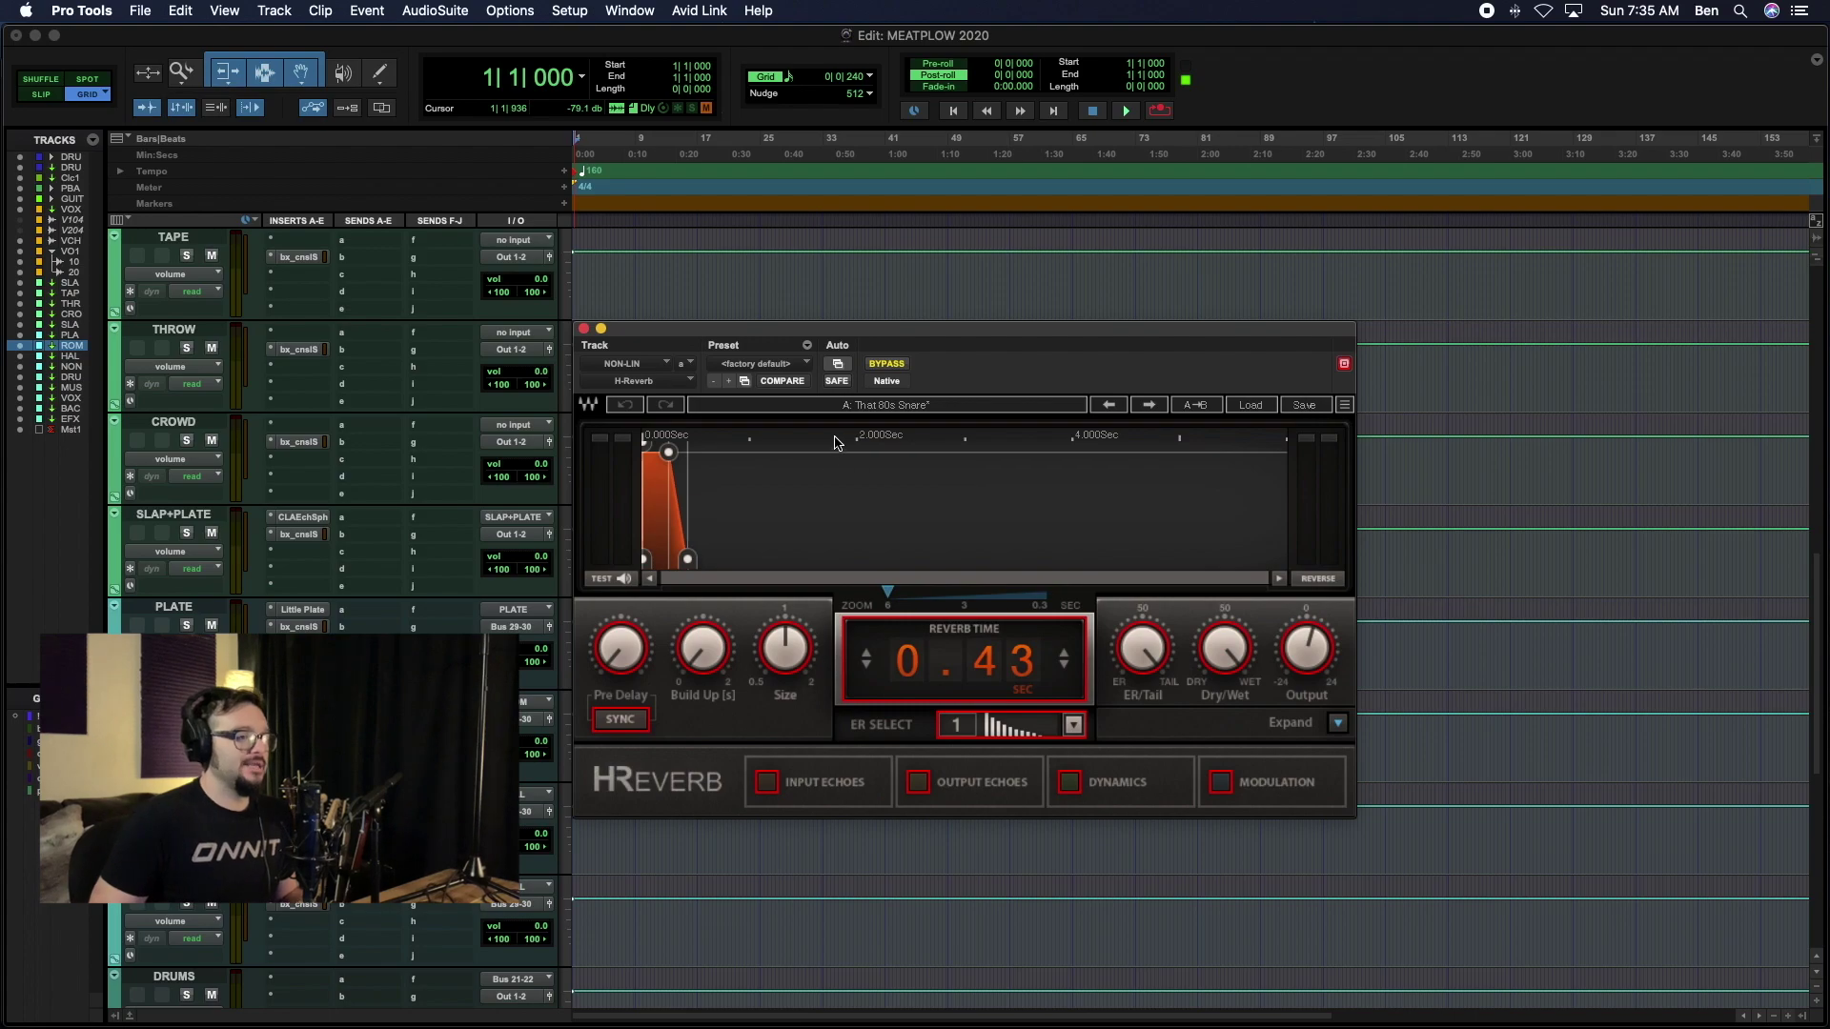
pyautogui.click(584, 329)
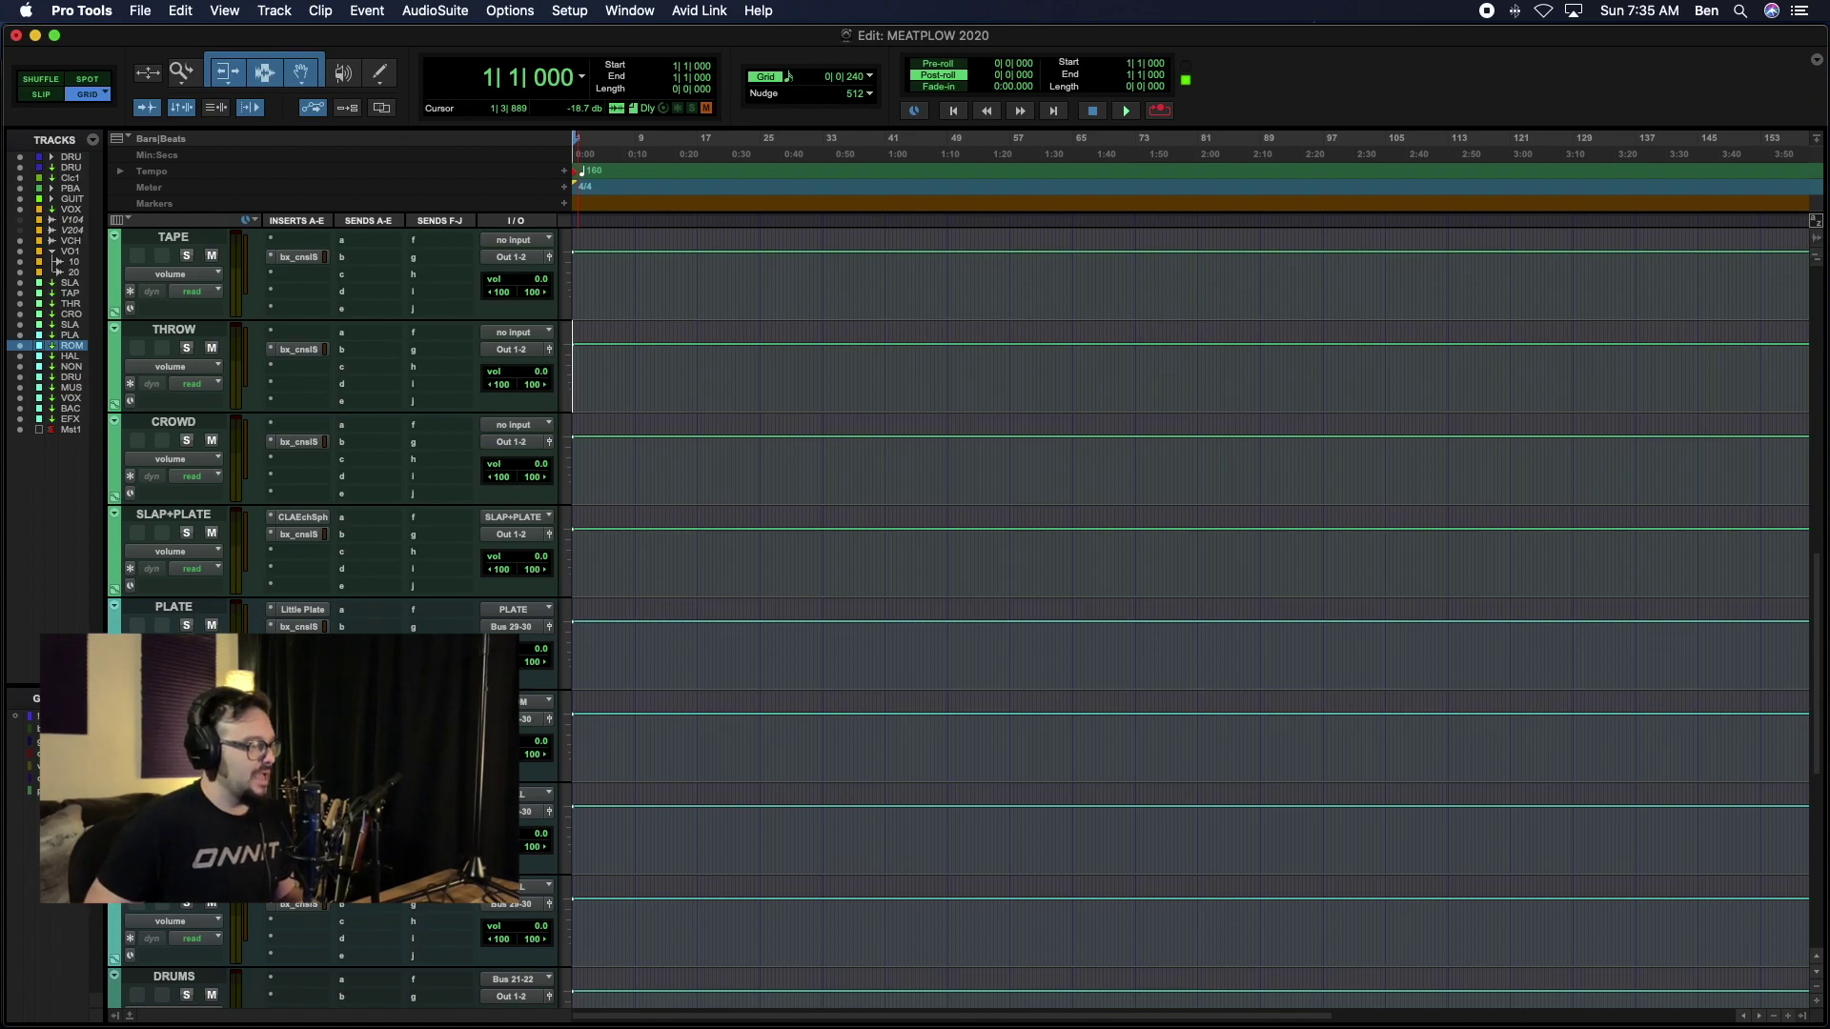
# Step: Start playback, group DRUM AUX, DRUMPAR, PBASGTRS, GUITARS, VOX.1 and ROOM in the mixer as ROOM with ID r, and enable the VOX group
pyautogui.press('space')
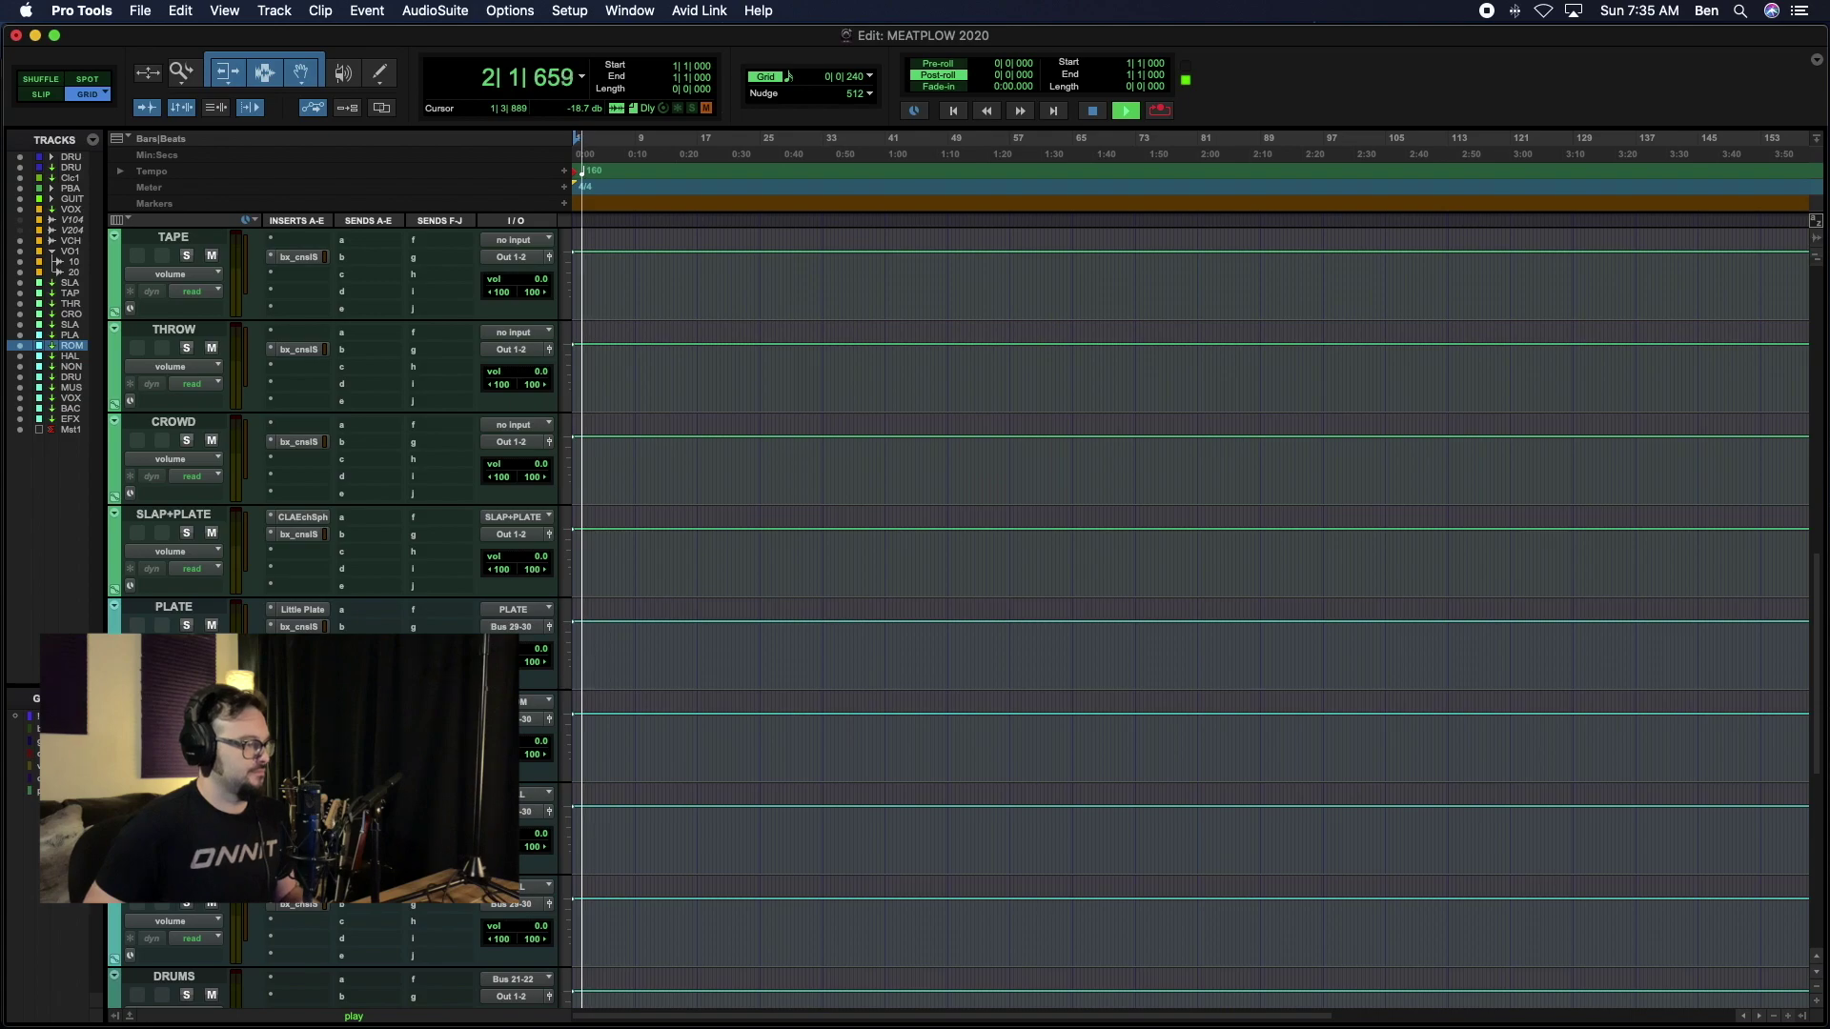
pyautogui.press('super+equal')
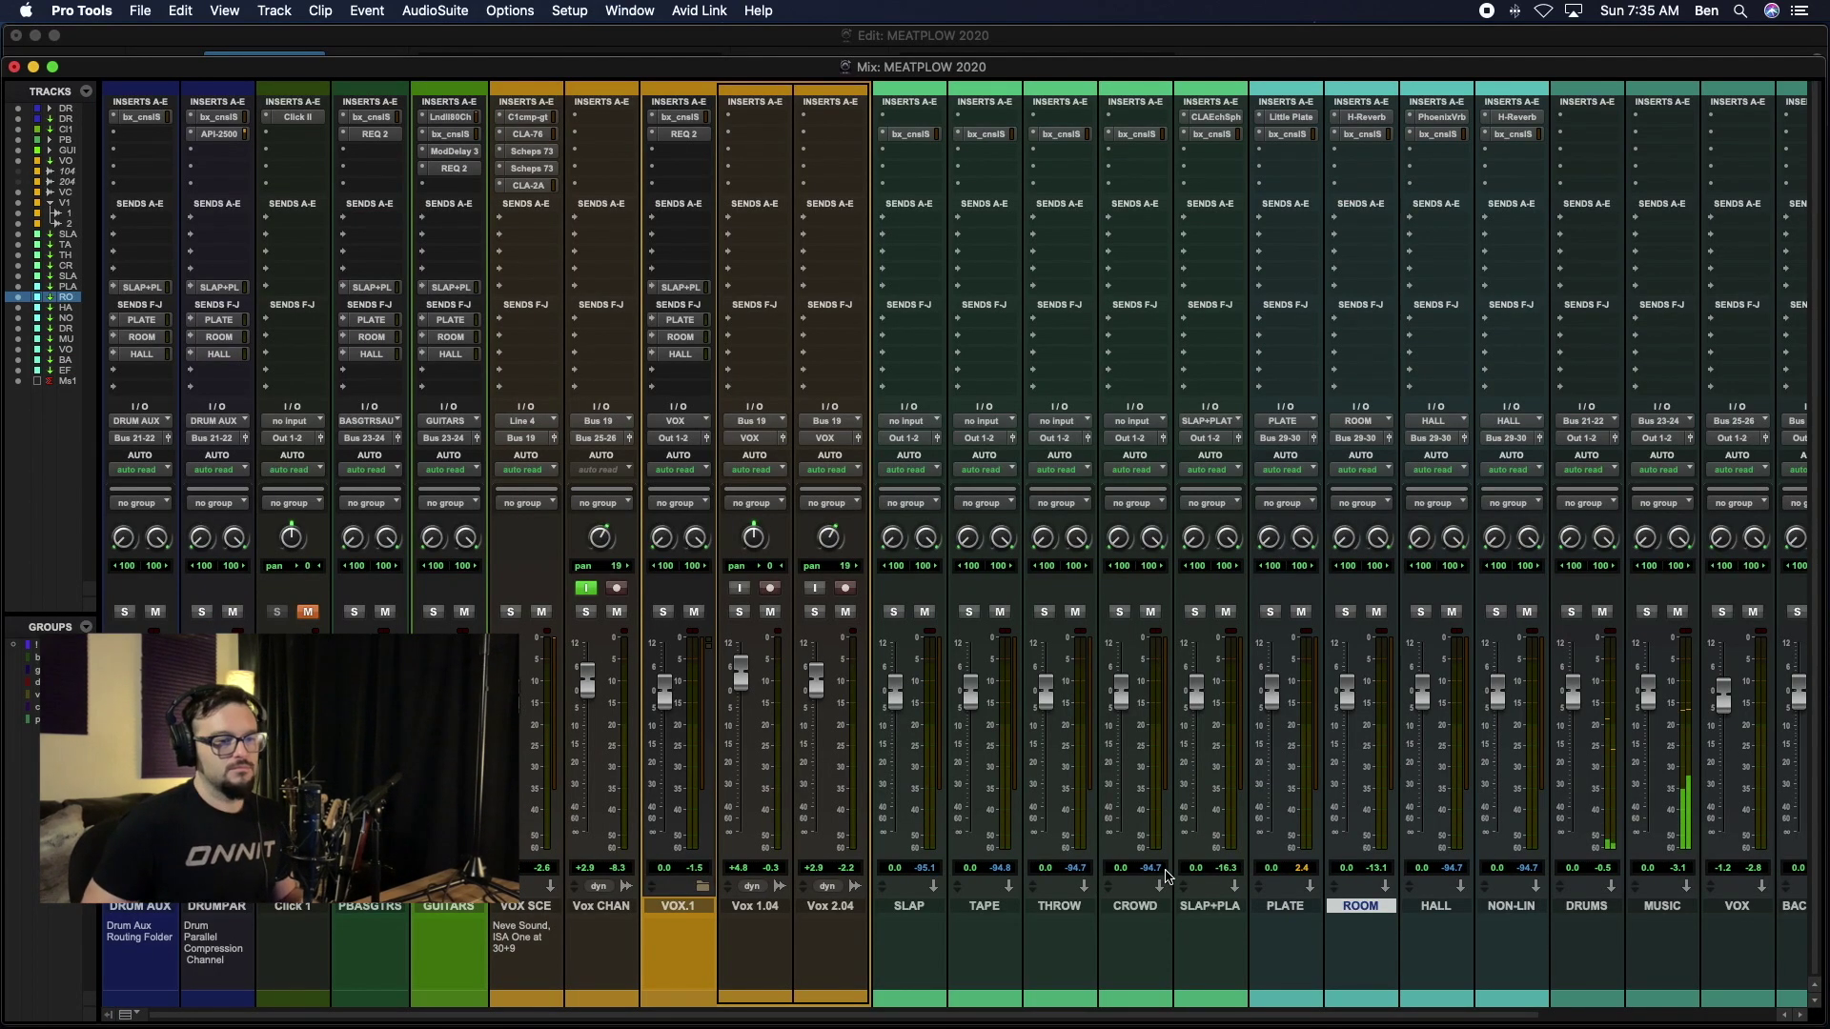
pyautogui.keyDown('super'); pyautogui.click(678, 905); pyautogui.keyUp('super')
pyautogui.keyDown('super'); pyautogui.click(448, 906); pyautogui.keyUp('super')
pyautogui.keyDown('super'); pyautogui.click(370, 906); pyautogui.keyUp('super')
pyautogui.keyDown('super'); pyautogui.click(214, 907); pyautogui.keyUp('super')
pyautogui.keyDown('super'); pyautogui.click(160, 908); pyautogui.keyUp('super')
pyautogui.press('super+g')
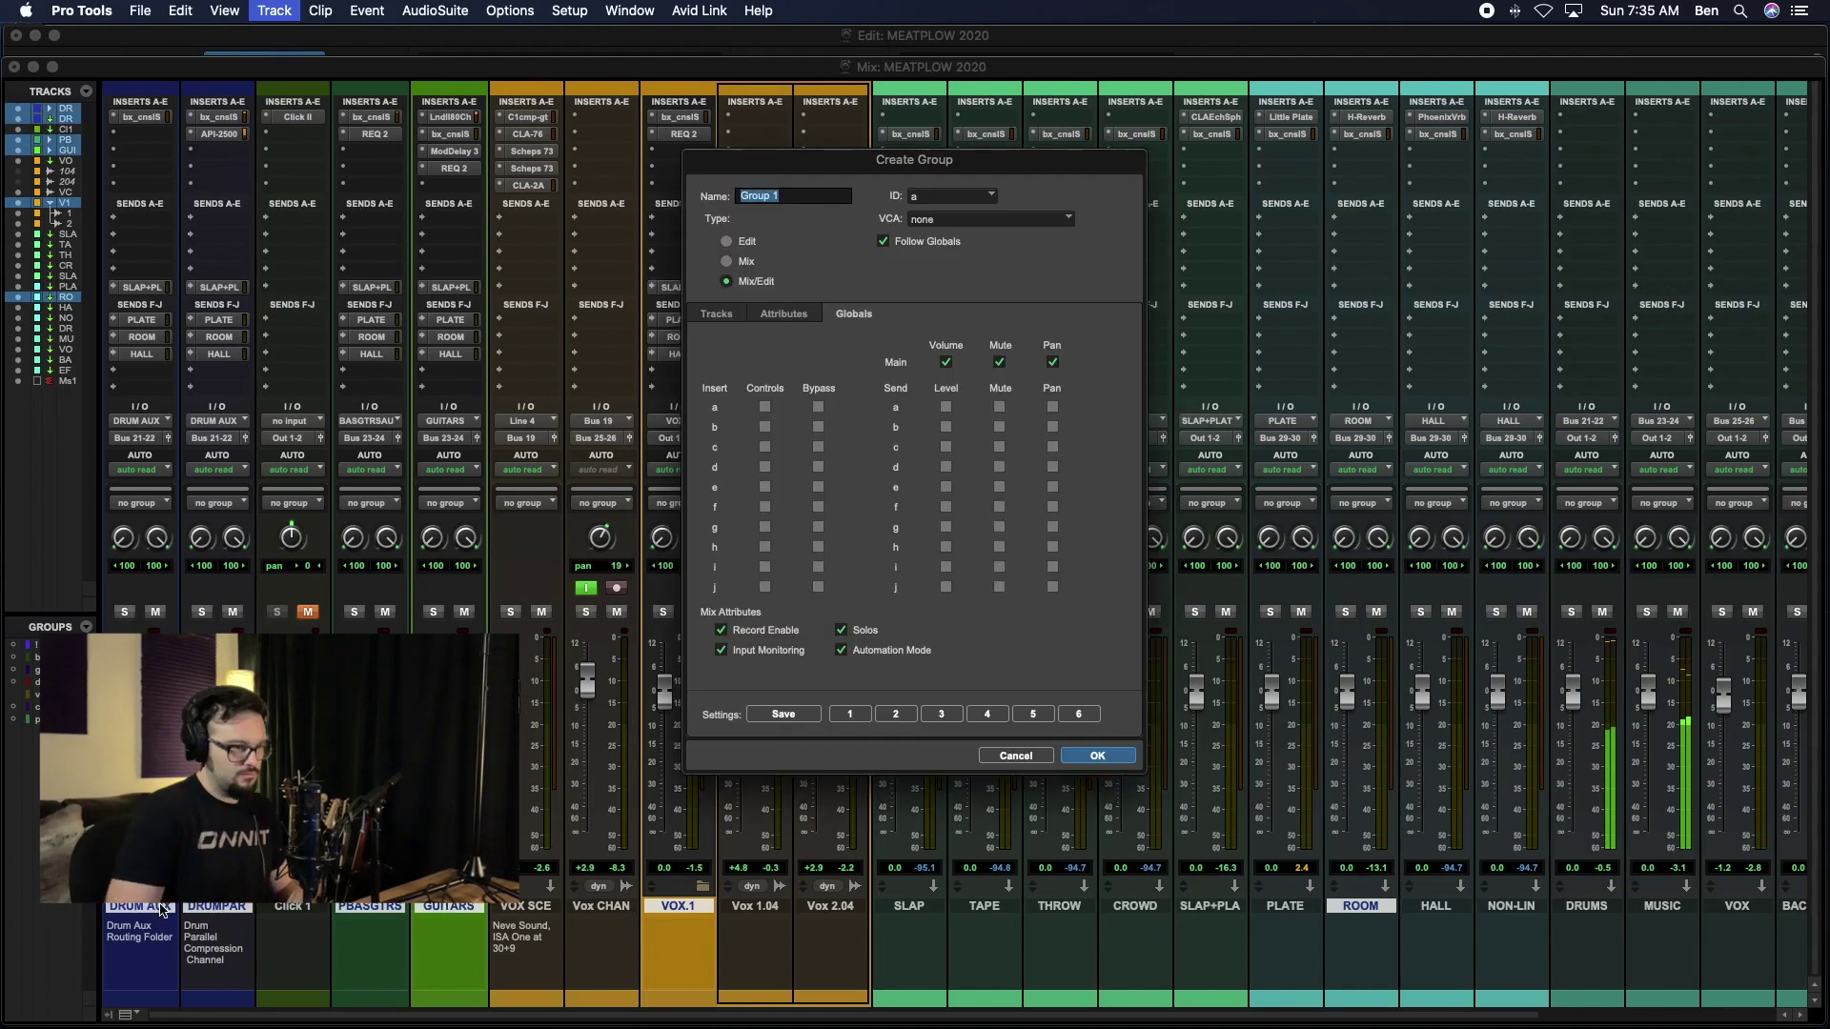
pyautogui.write('ROOM')
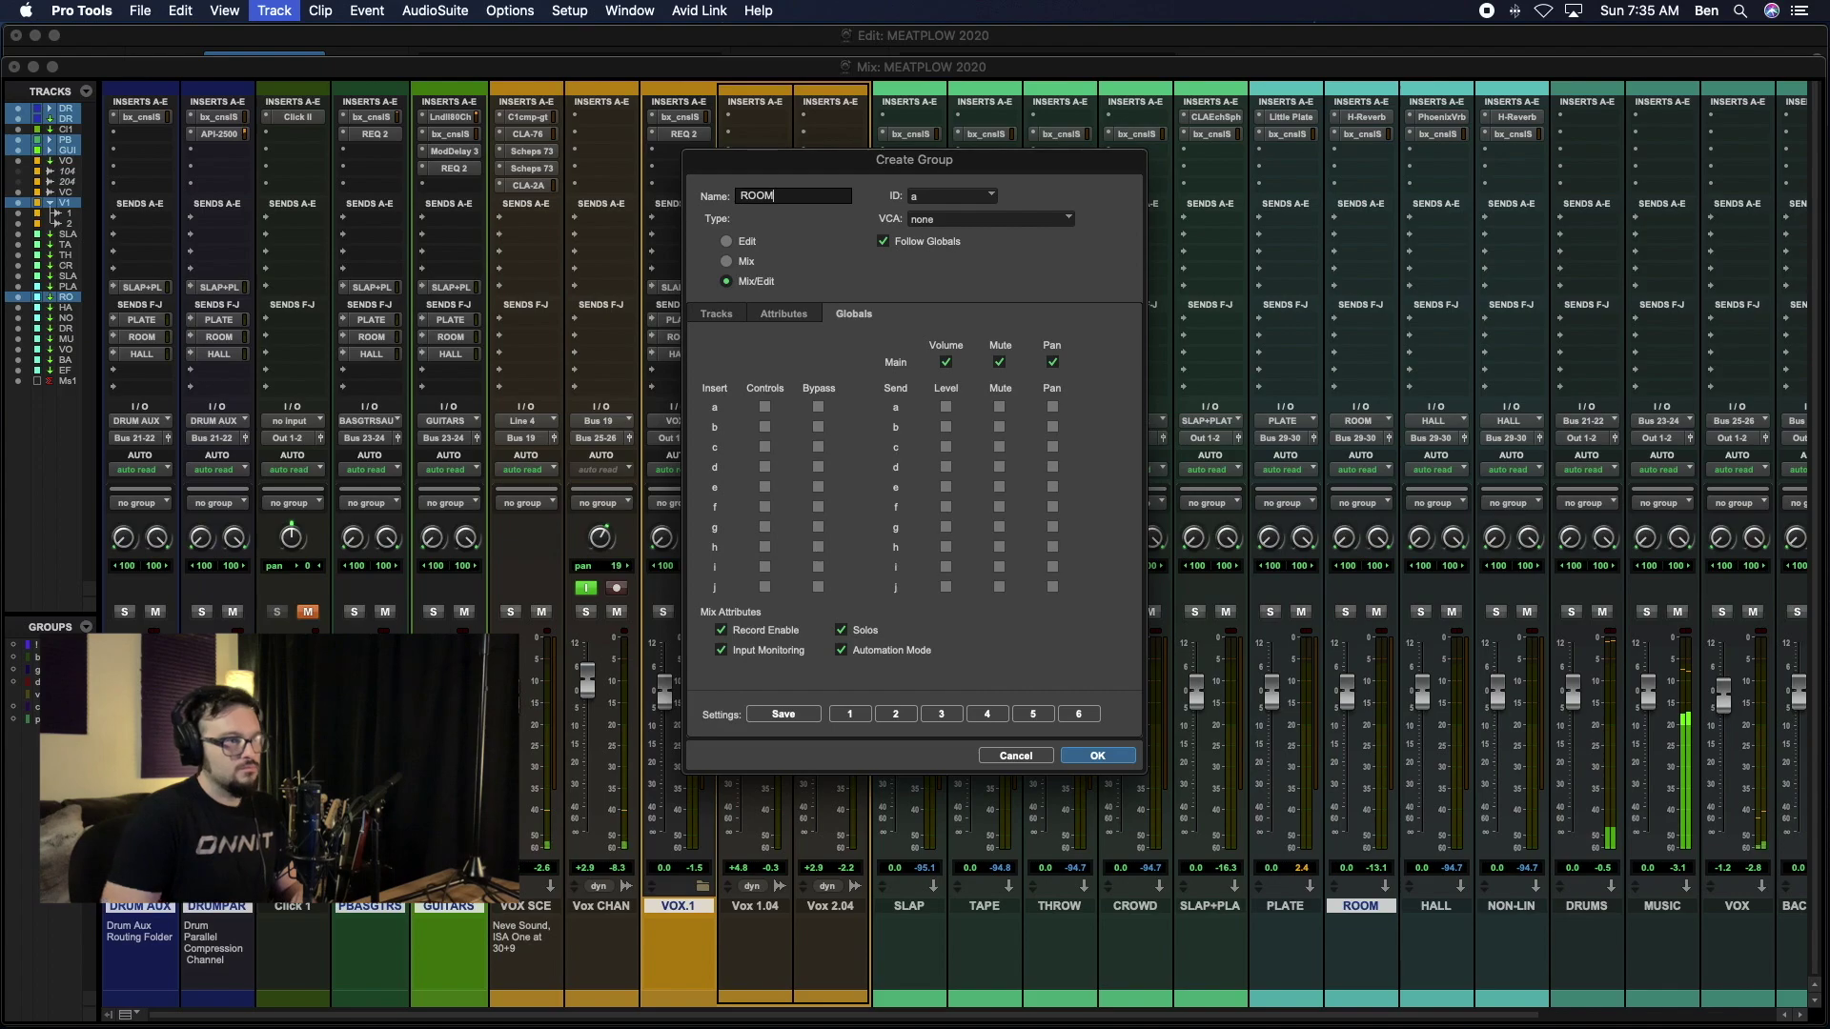
pyautogui.click(956, 198)
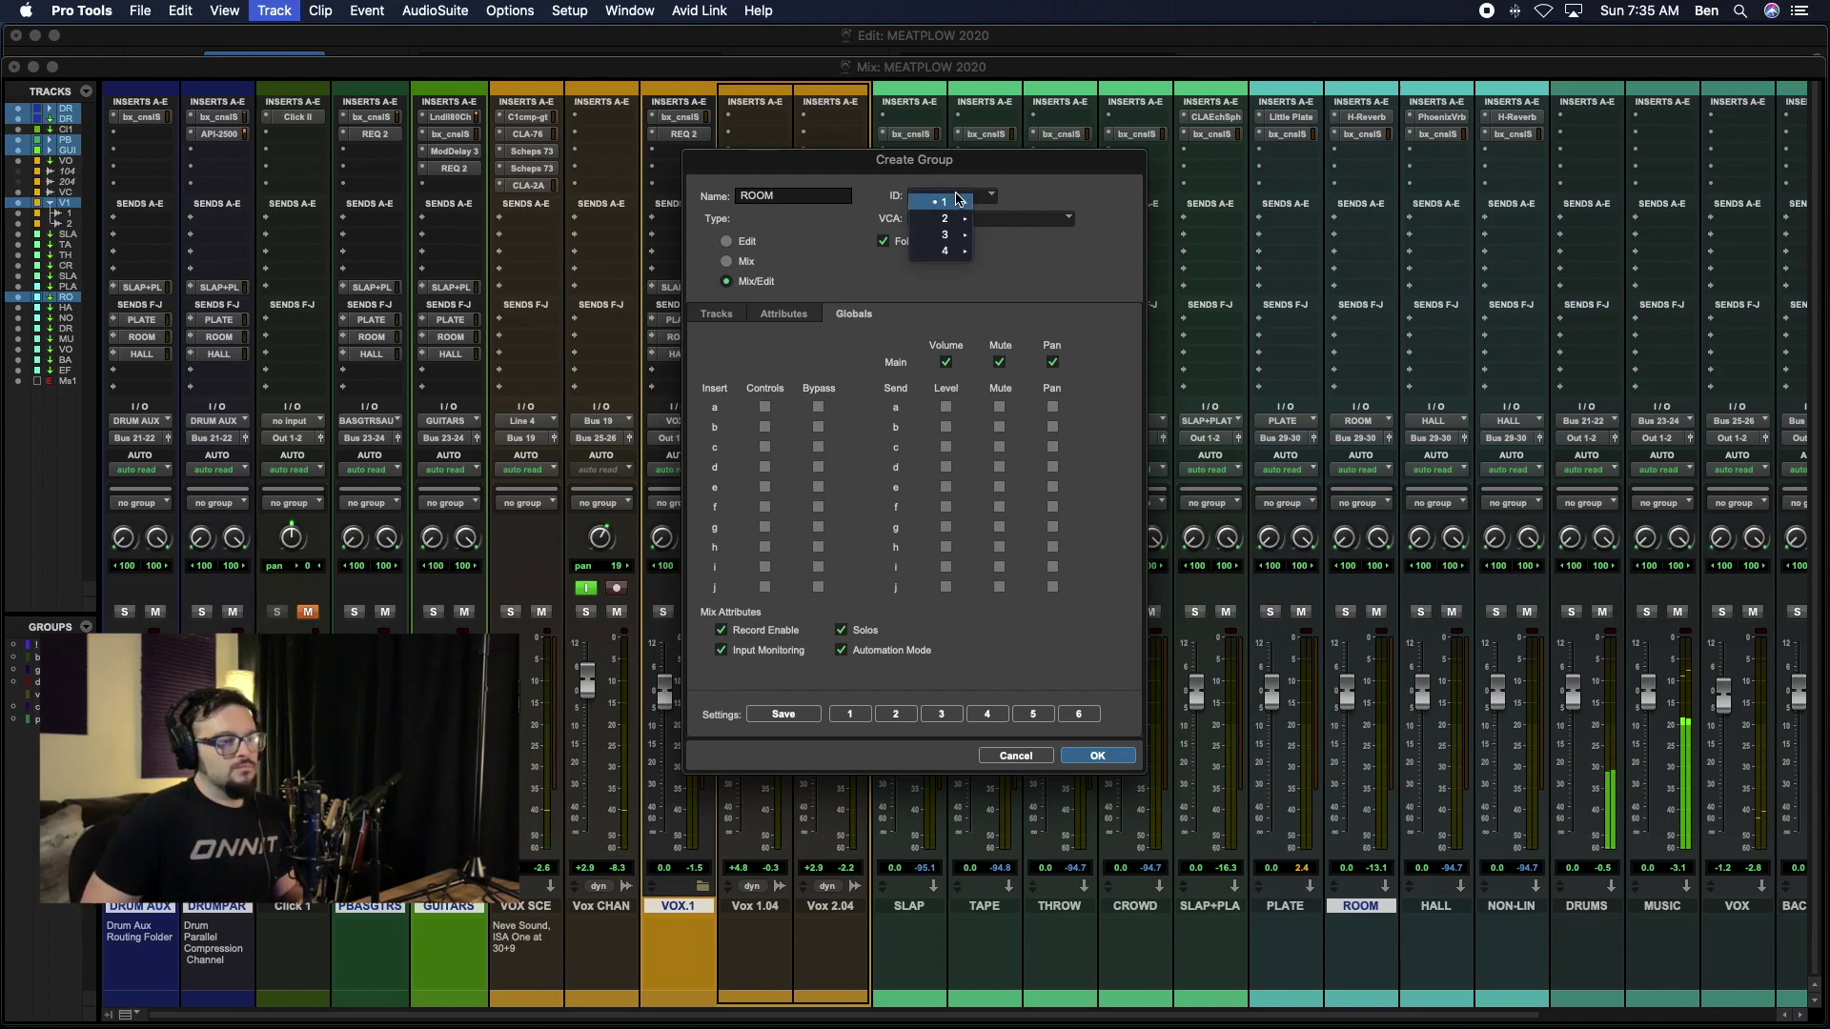
pyautogui.moveTo(957, 202)
pyautogui.click(1012, 481)
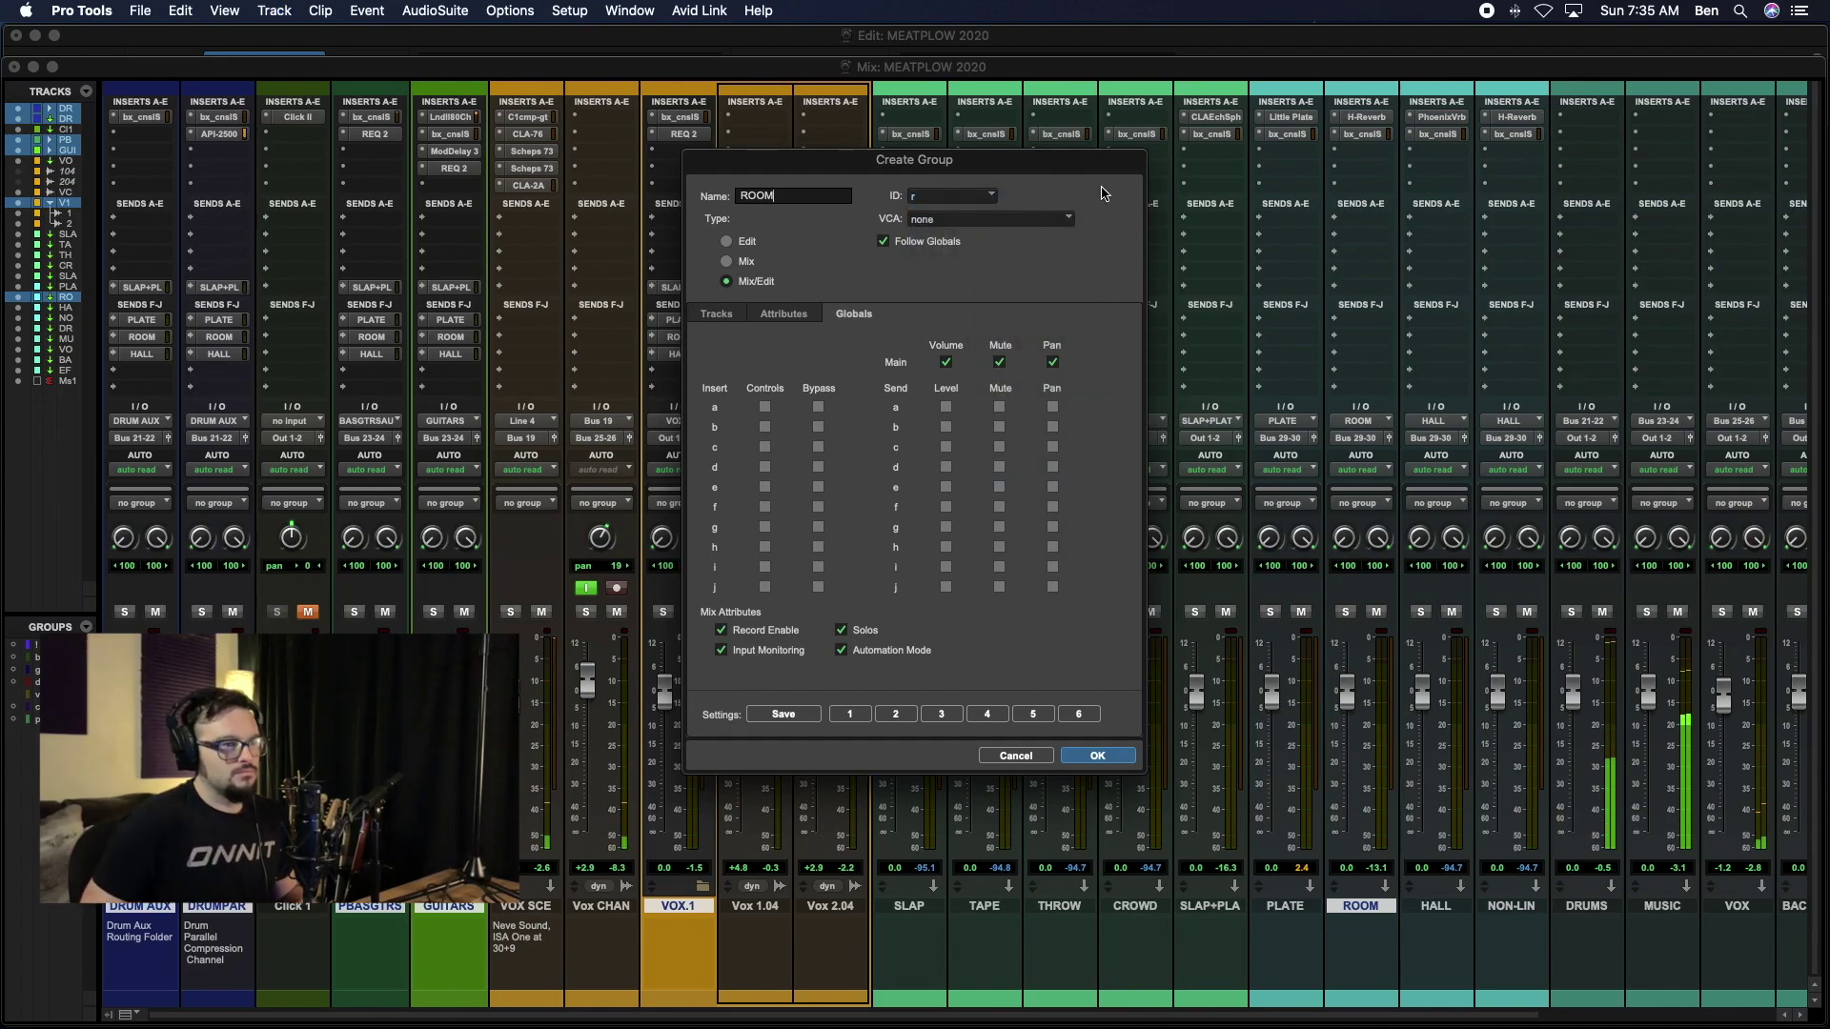
pyautogui.click(1099, 757)
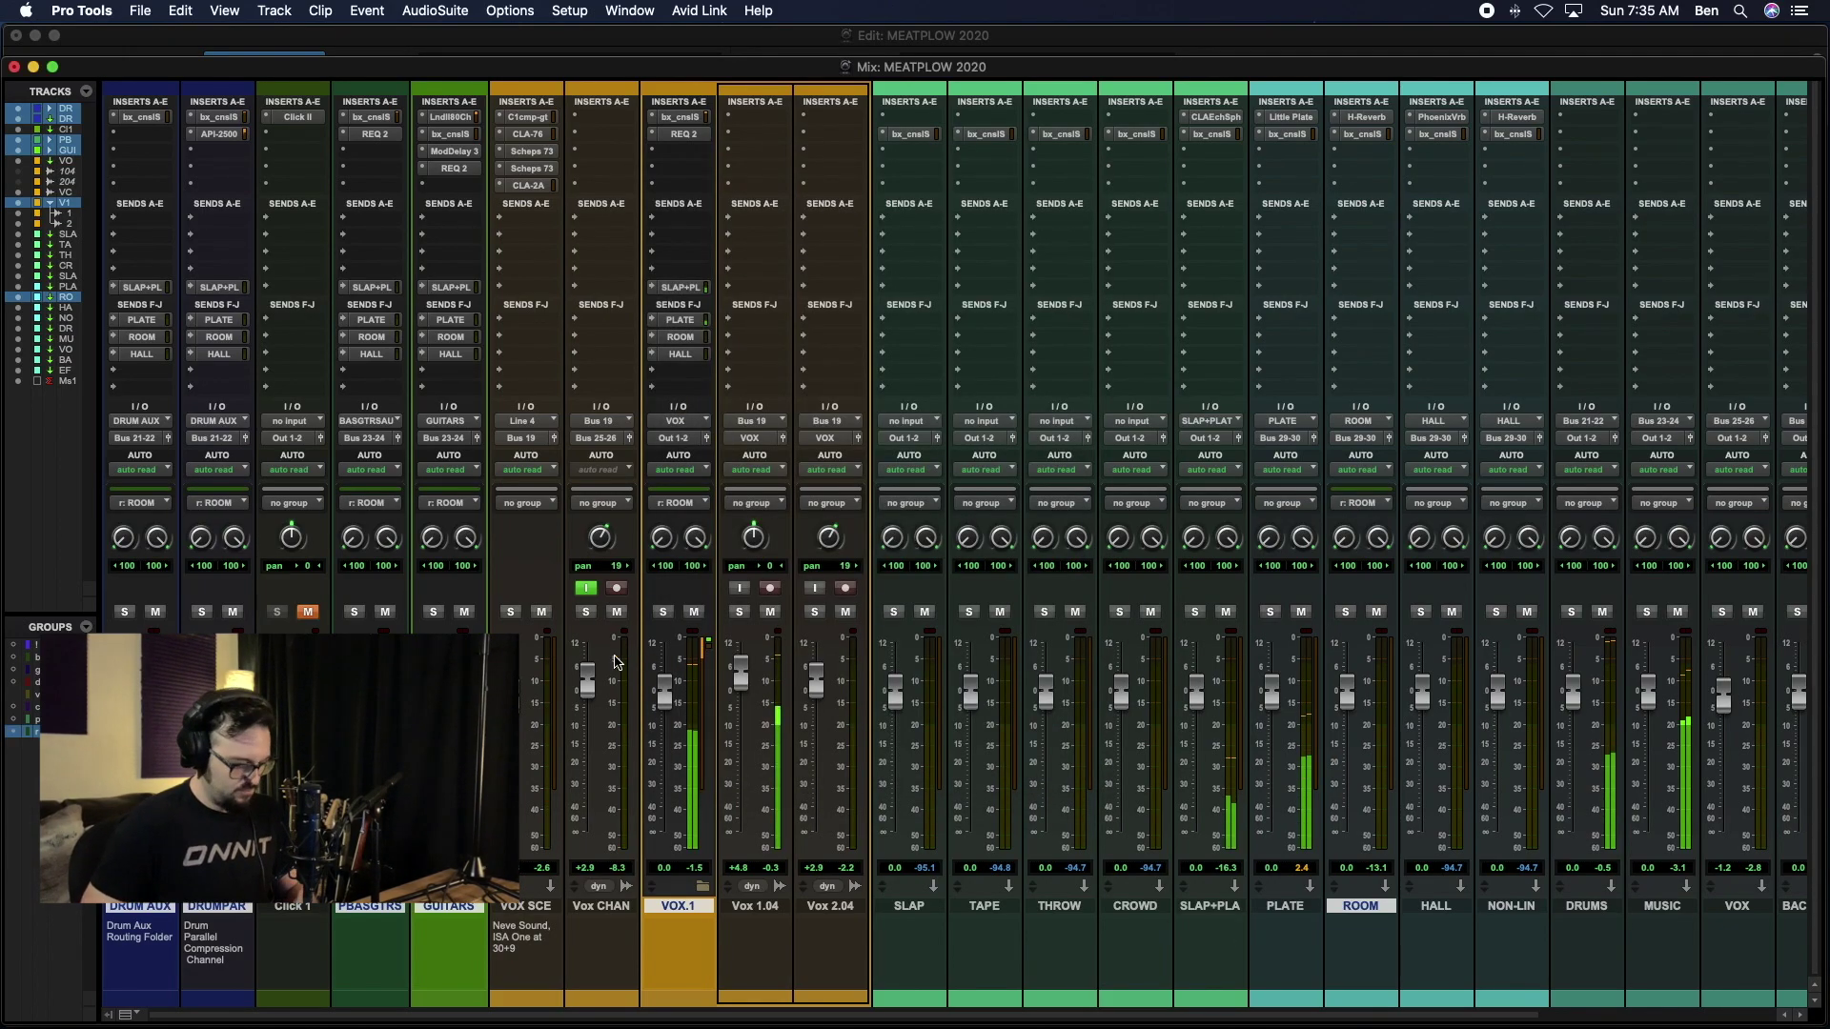
pyautogui.press('v')
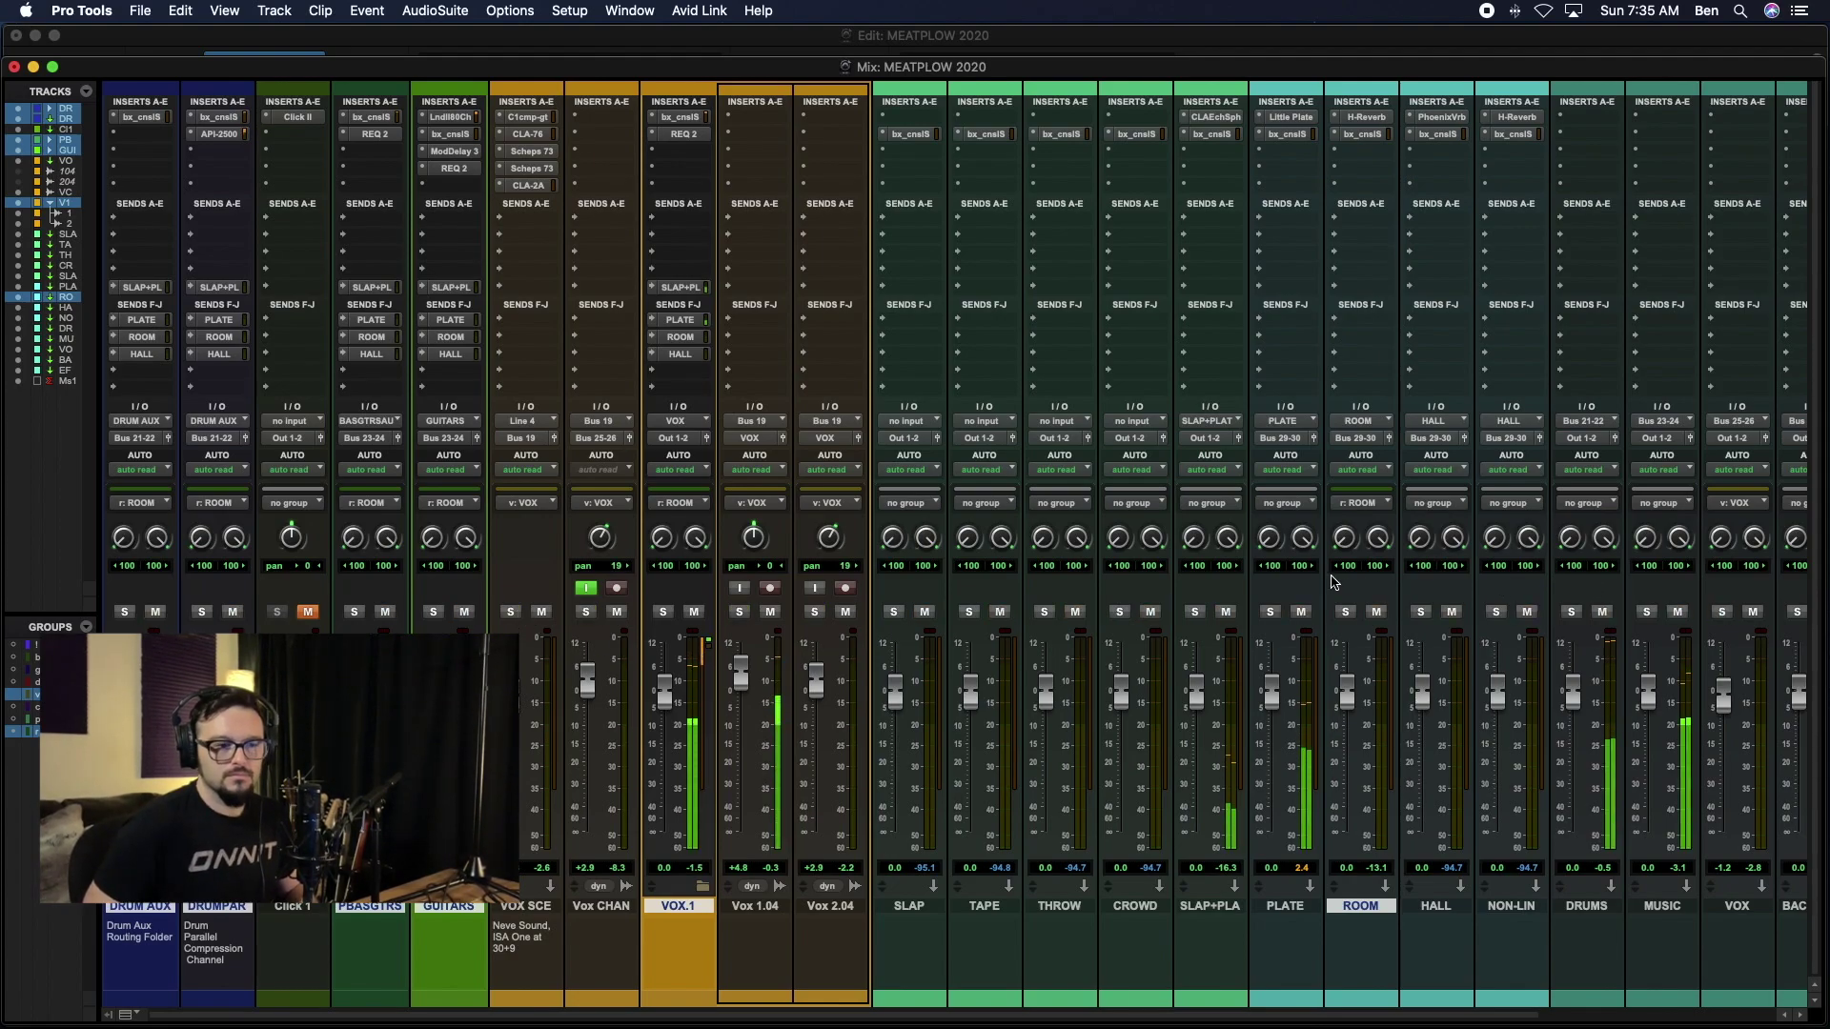
# Step: Expand the PLATE send controls in the mixer and switch the PLATE sends on all tracks to pre-fader
pyautogui.click(115, 322)
pyautogui.click(85, 466)
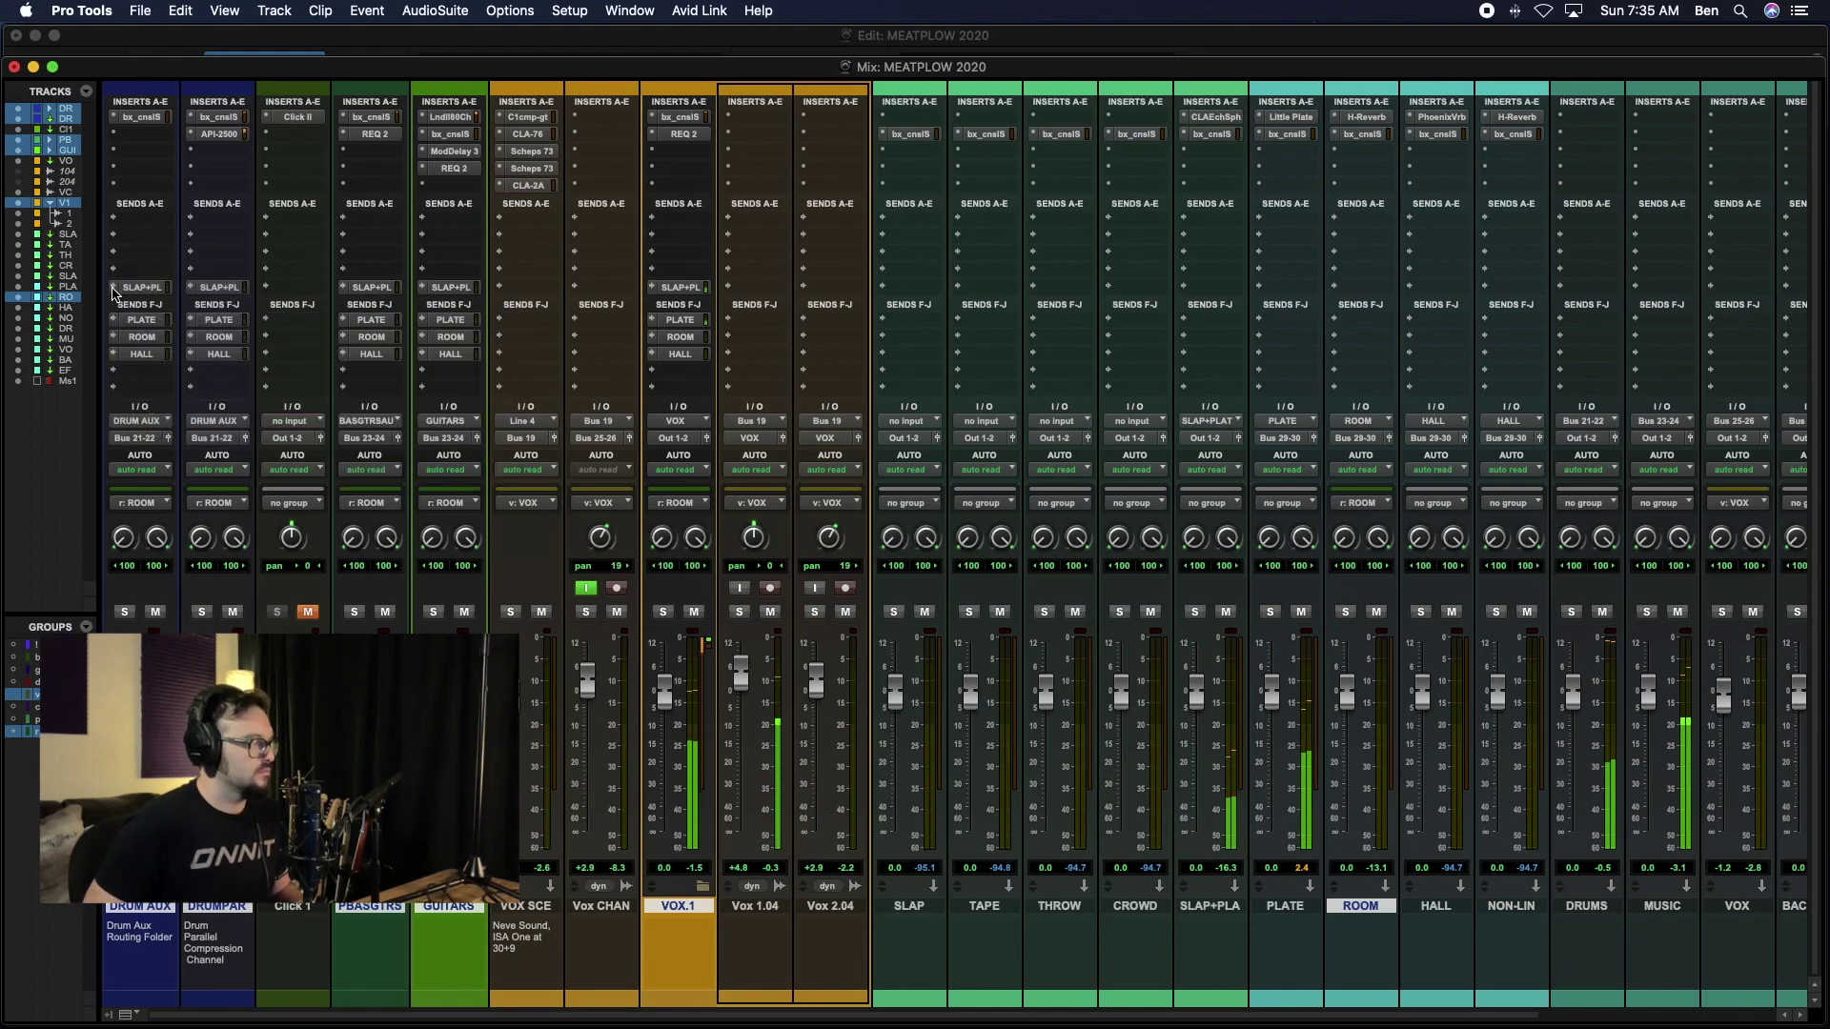
pyautogui.keyDown('super'); pyautogui.click(114, 321); pyautogui.keyUp('super')
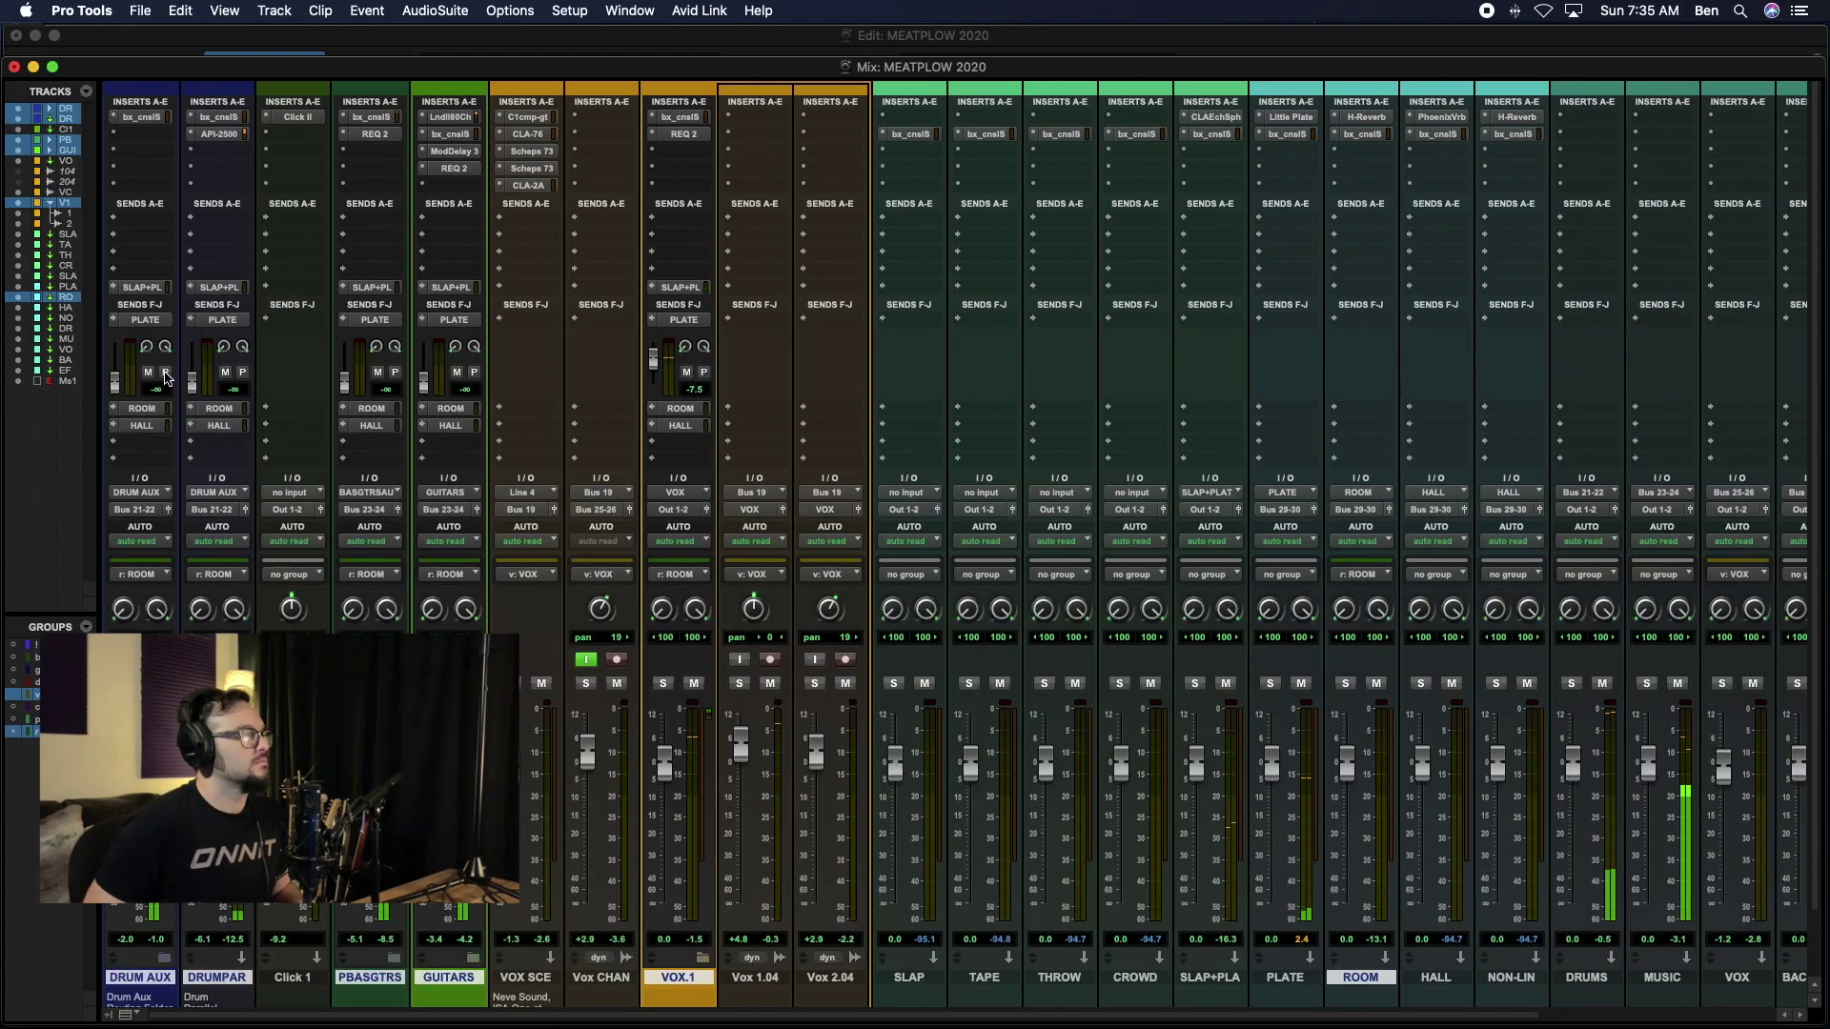
pyautogui.keyDown('alt'); pyautogui.click(165, 373); pyautogui.keyUp('alt')
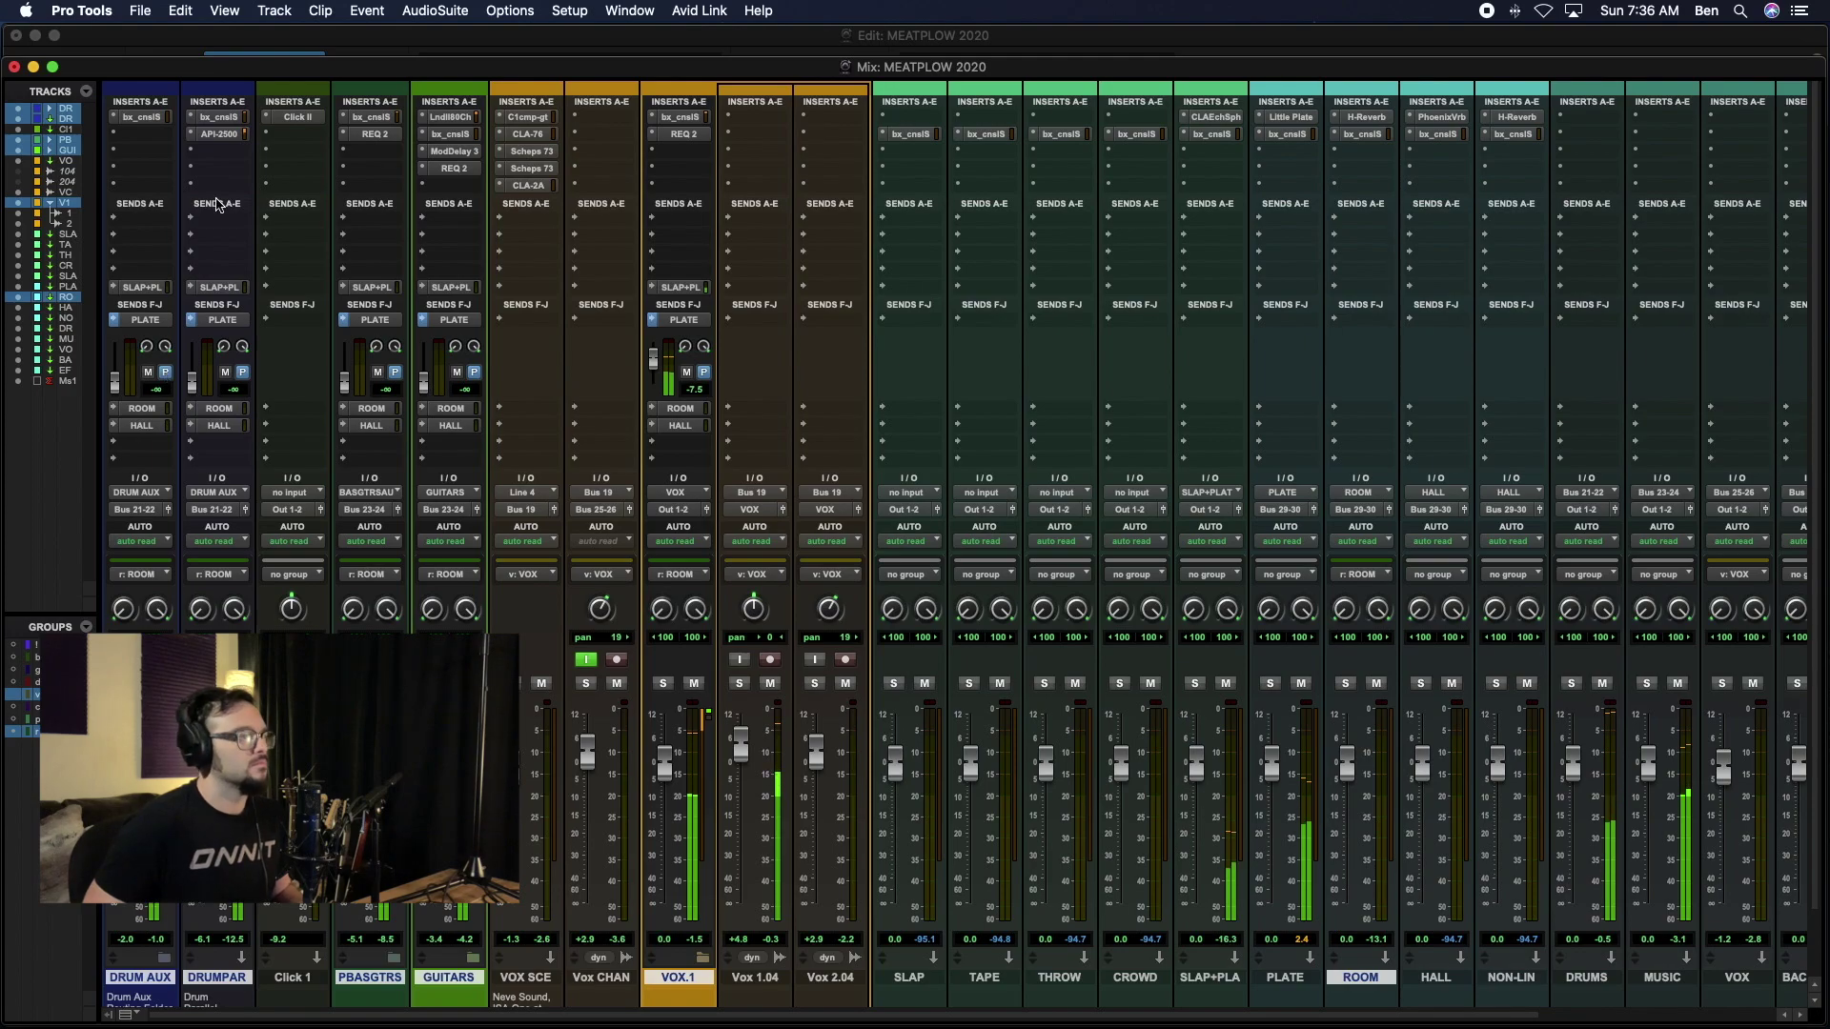
# Step: Raise the PLATE send level to about -9 dB on DRUM AUX and about -10 dB on DRUMPAR
pyautogui.scroll(-2, 236, 320)
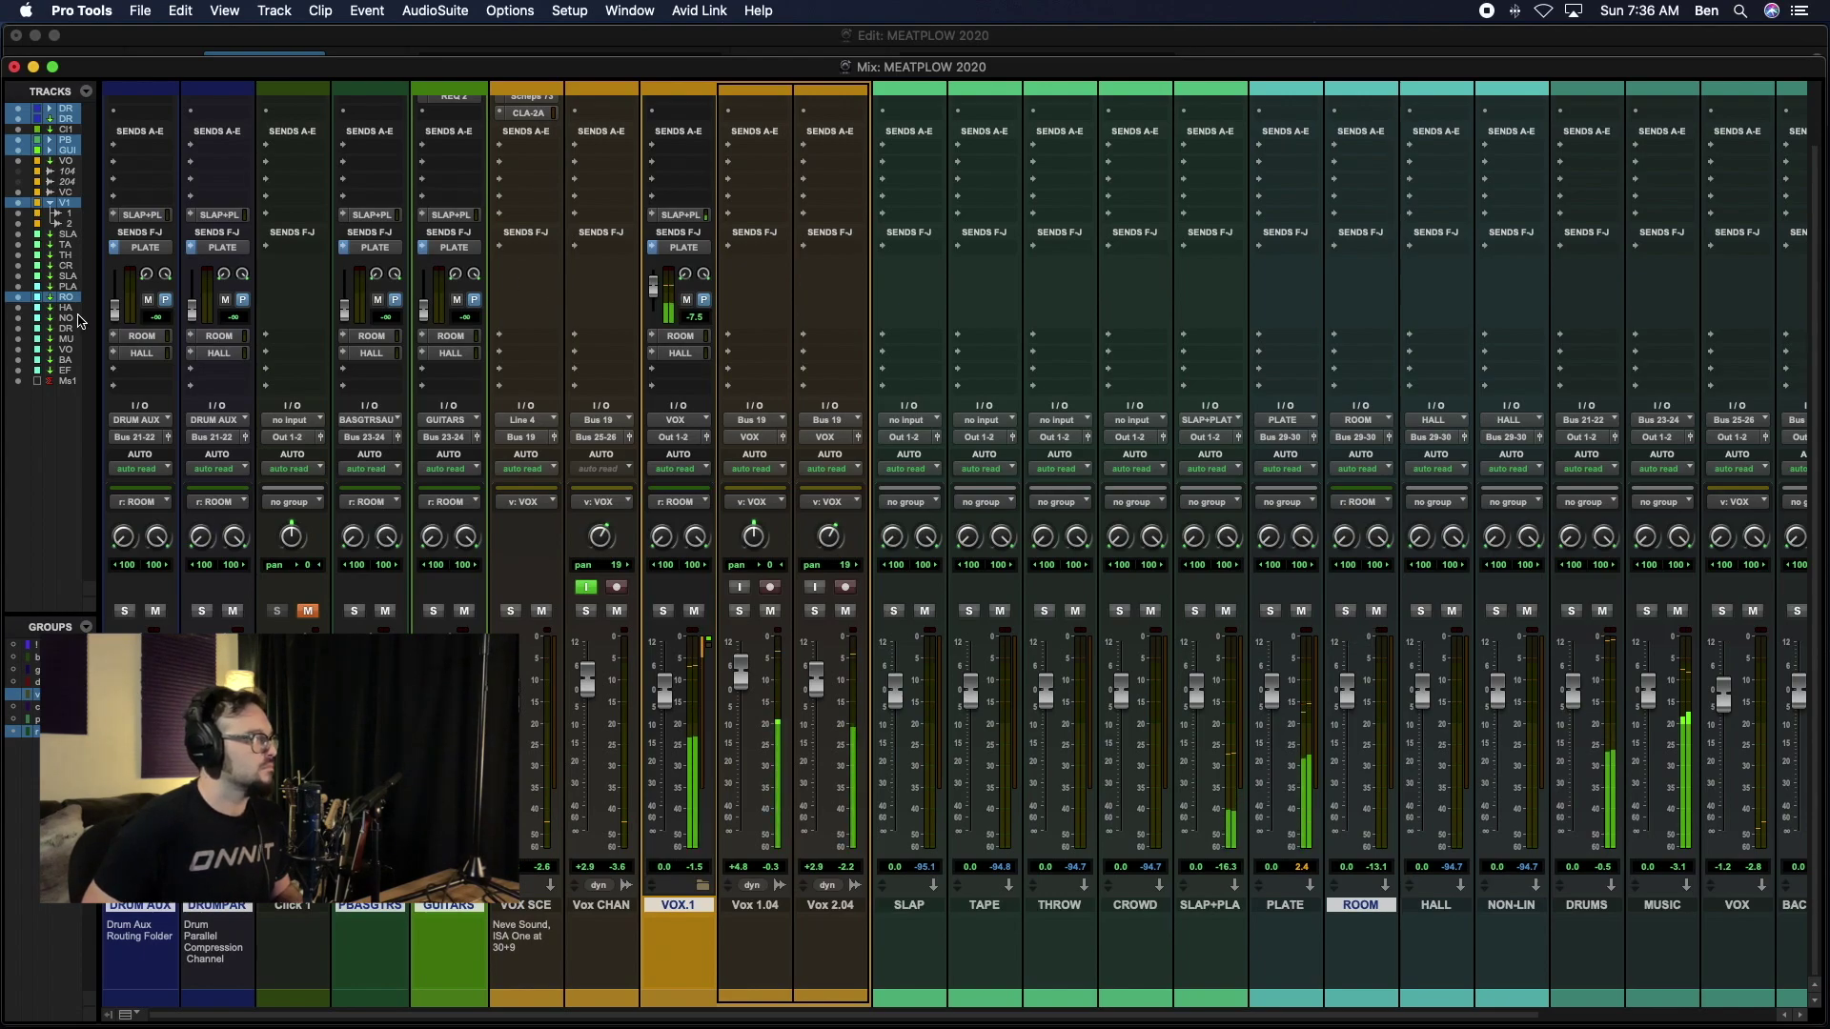
pyautogui.moveTo(117, 288); pyautogui.dragTo(118, 294)
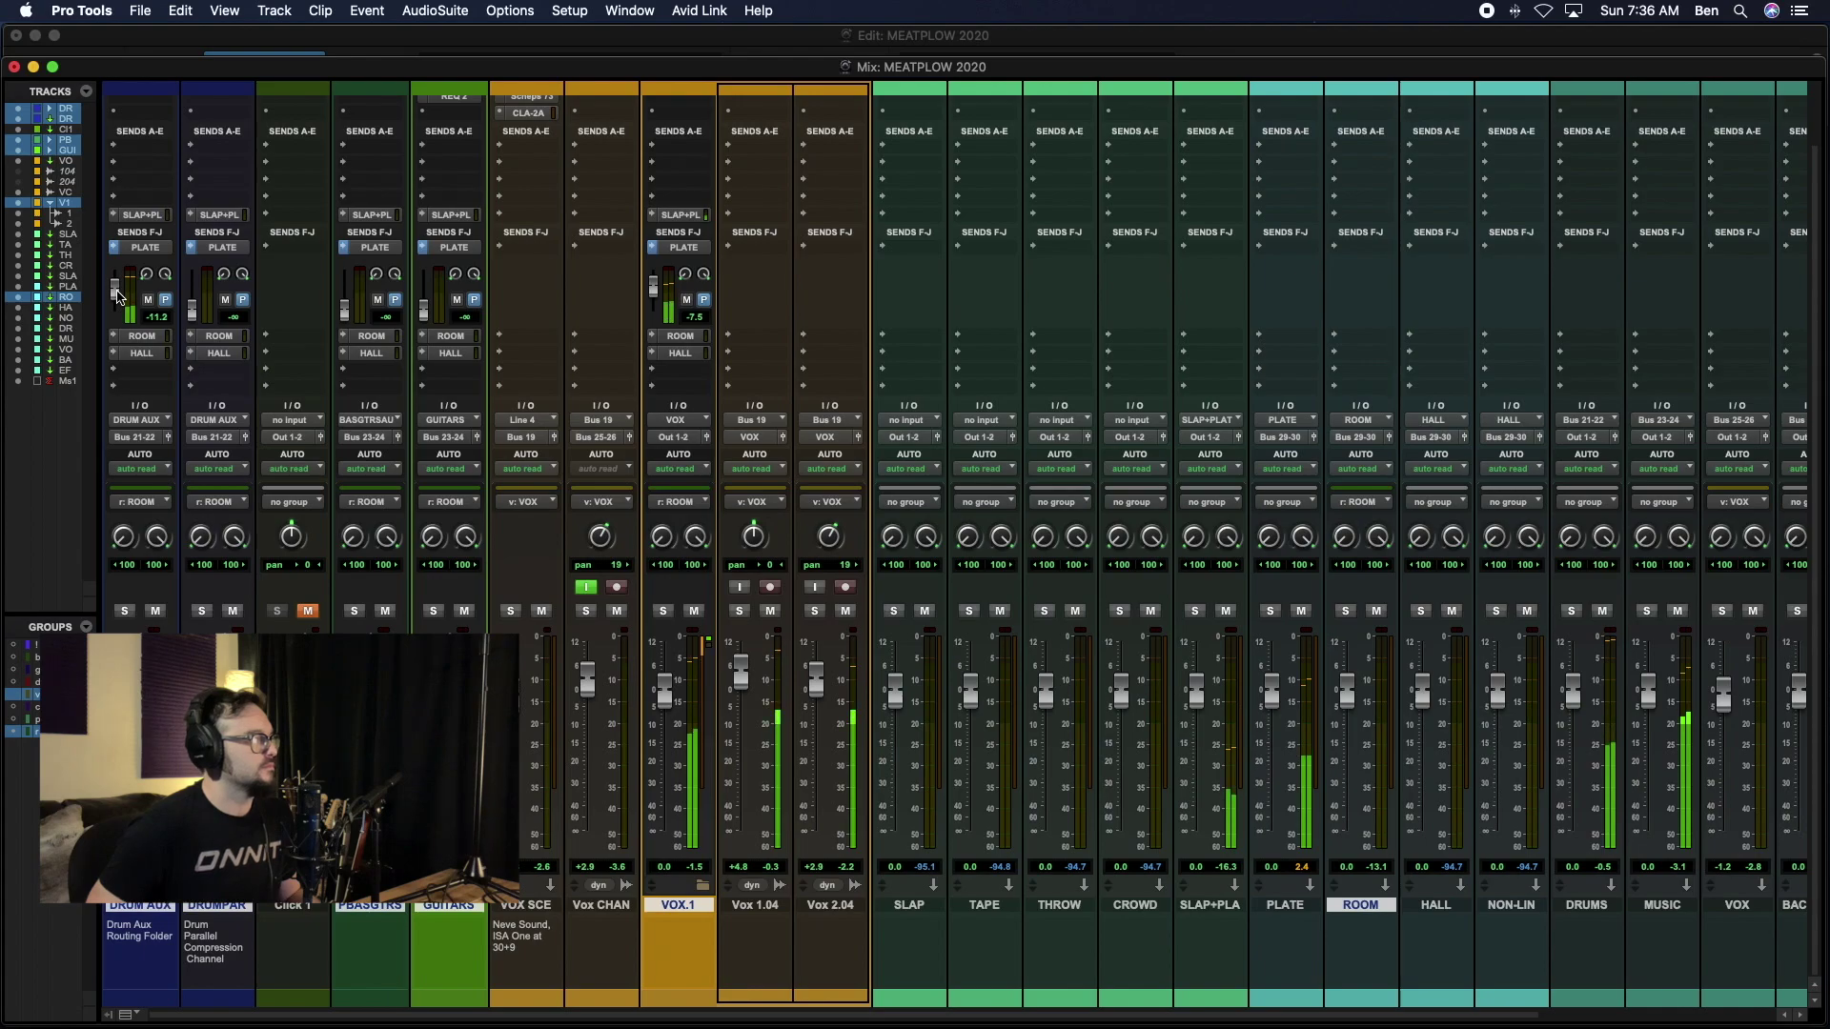
pyautogui.moveTo(192, 309); pyautogui.dragTo(196, 298)
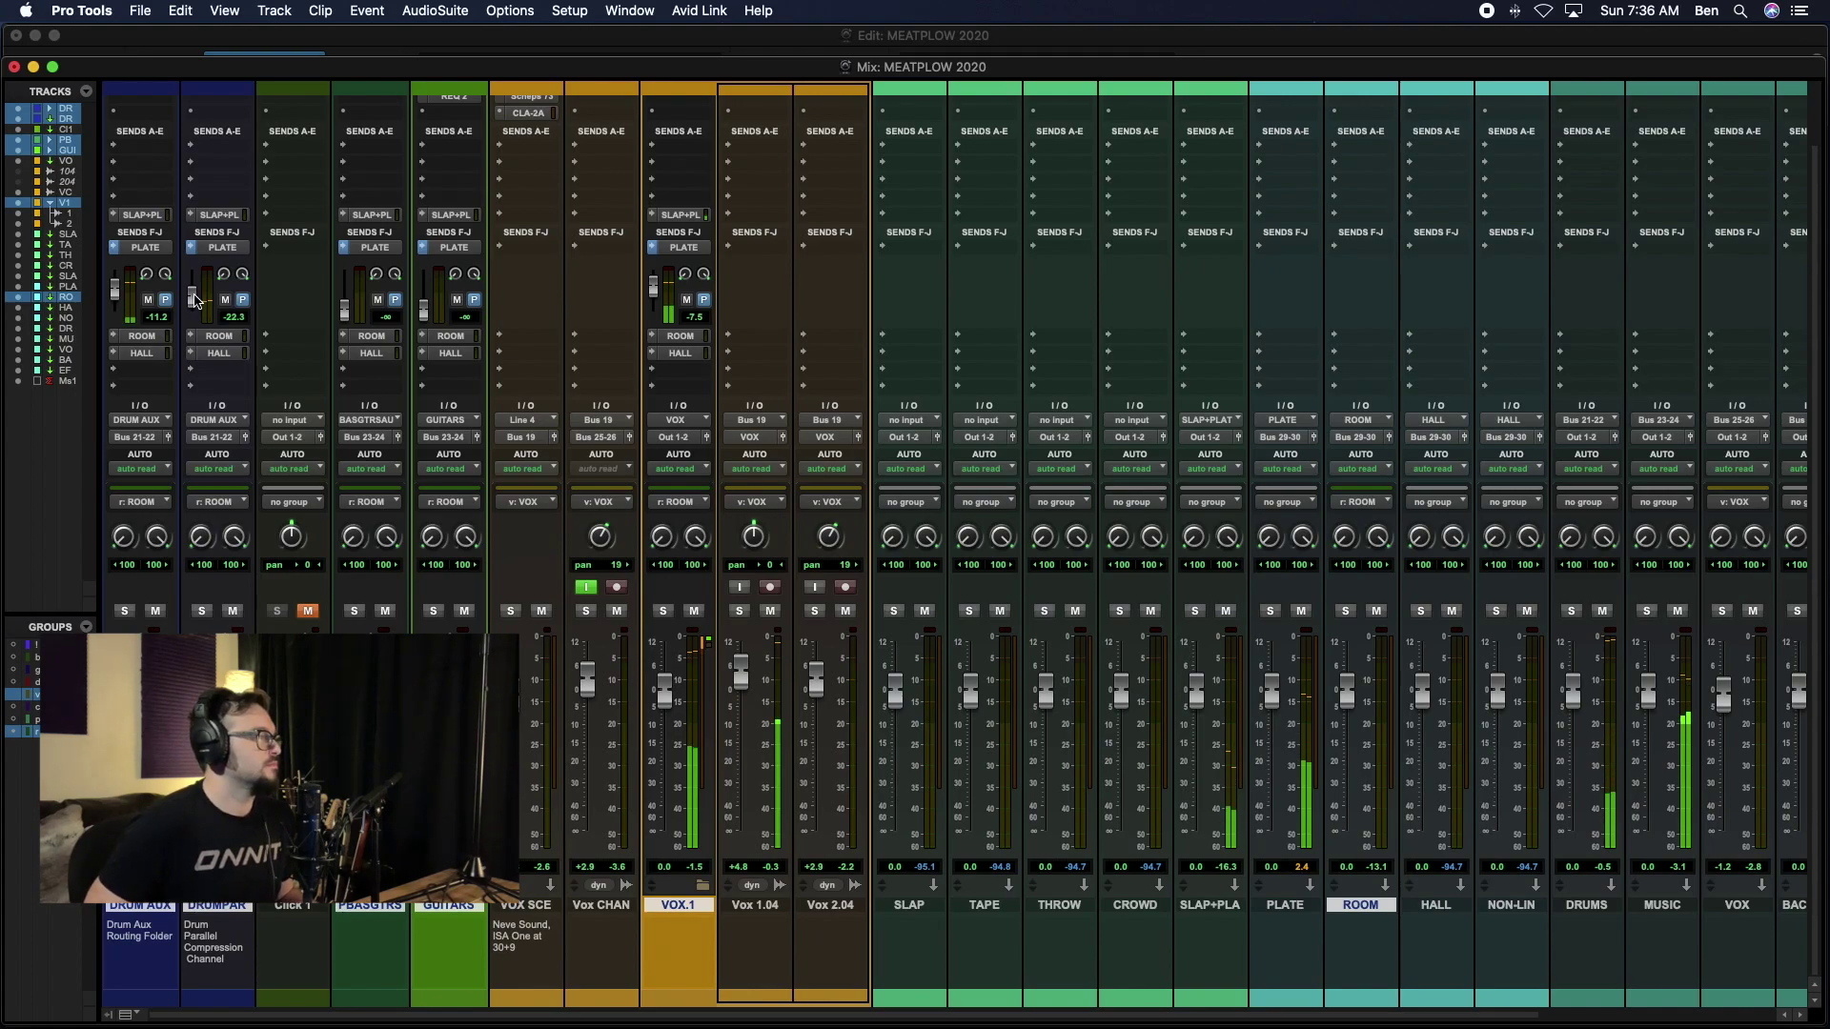
pyautogui.moveTo(195, 288); pyautogui.dragTo(198, 284)
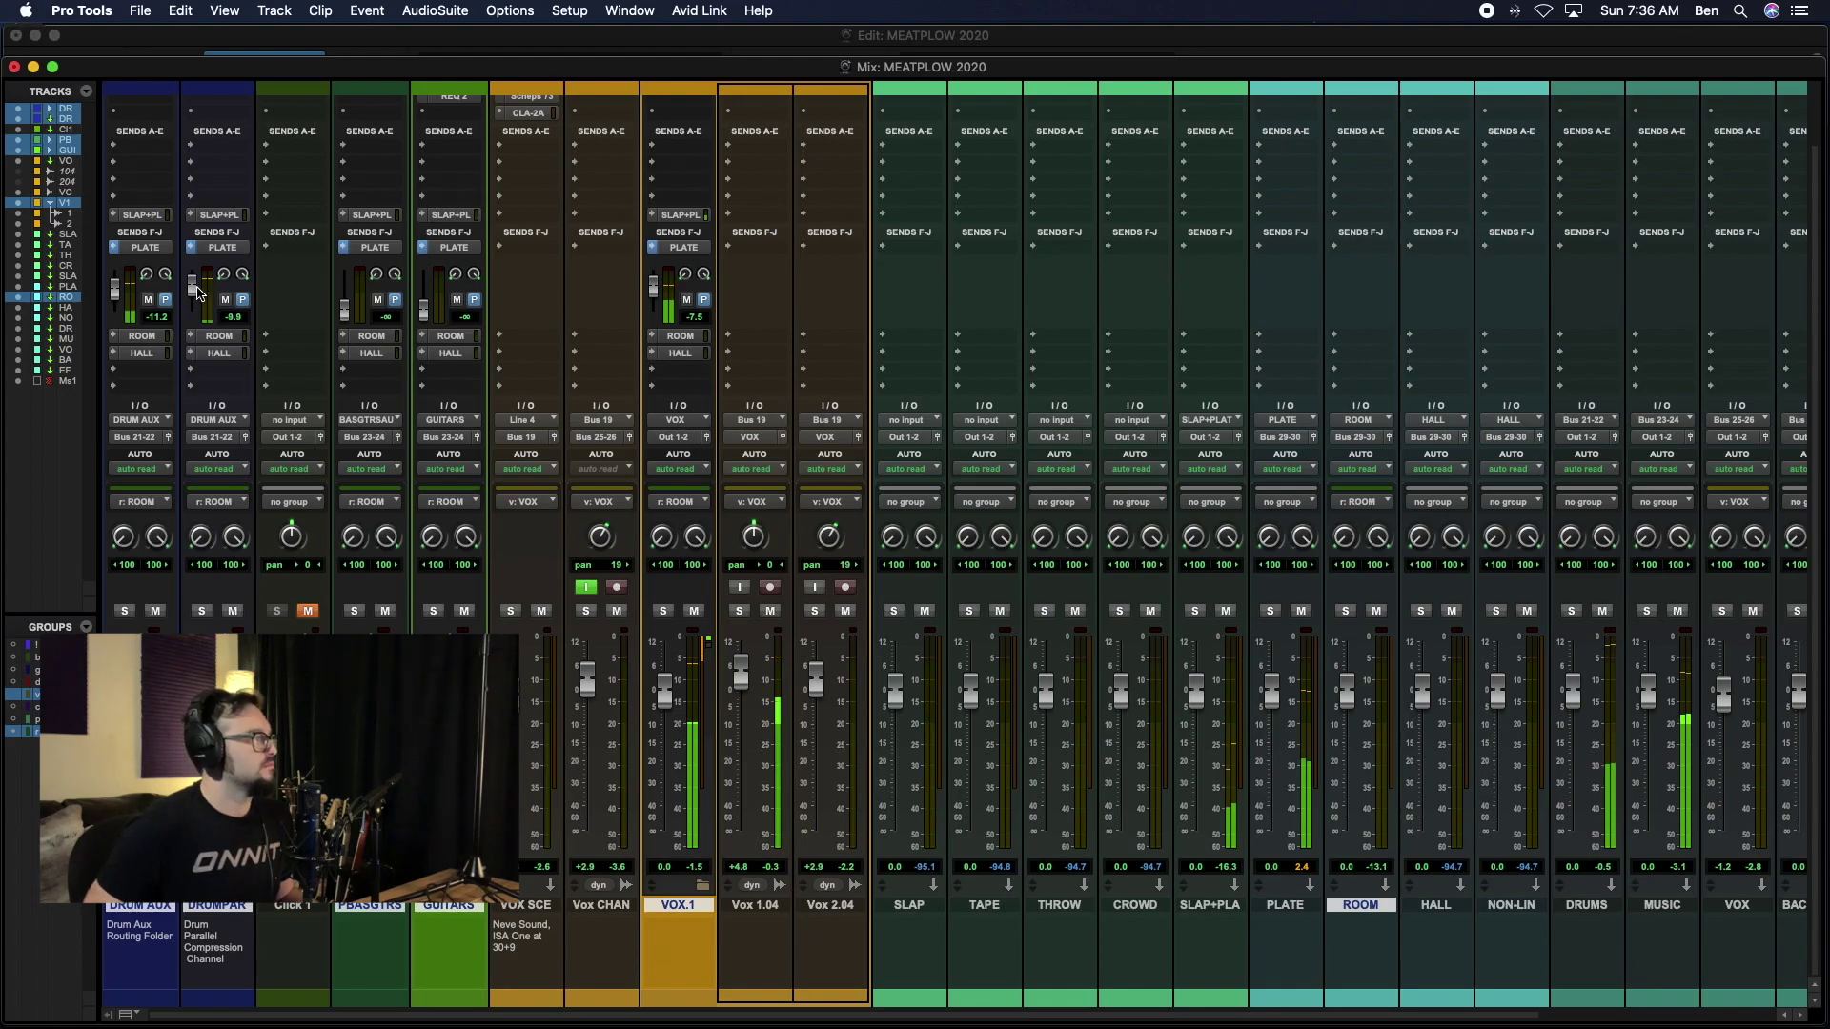
pyautogui.moveTo(112, 300); pyautogui.dragTo(117, 293)
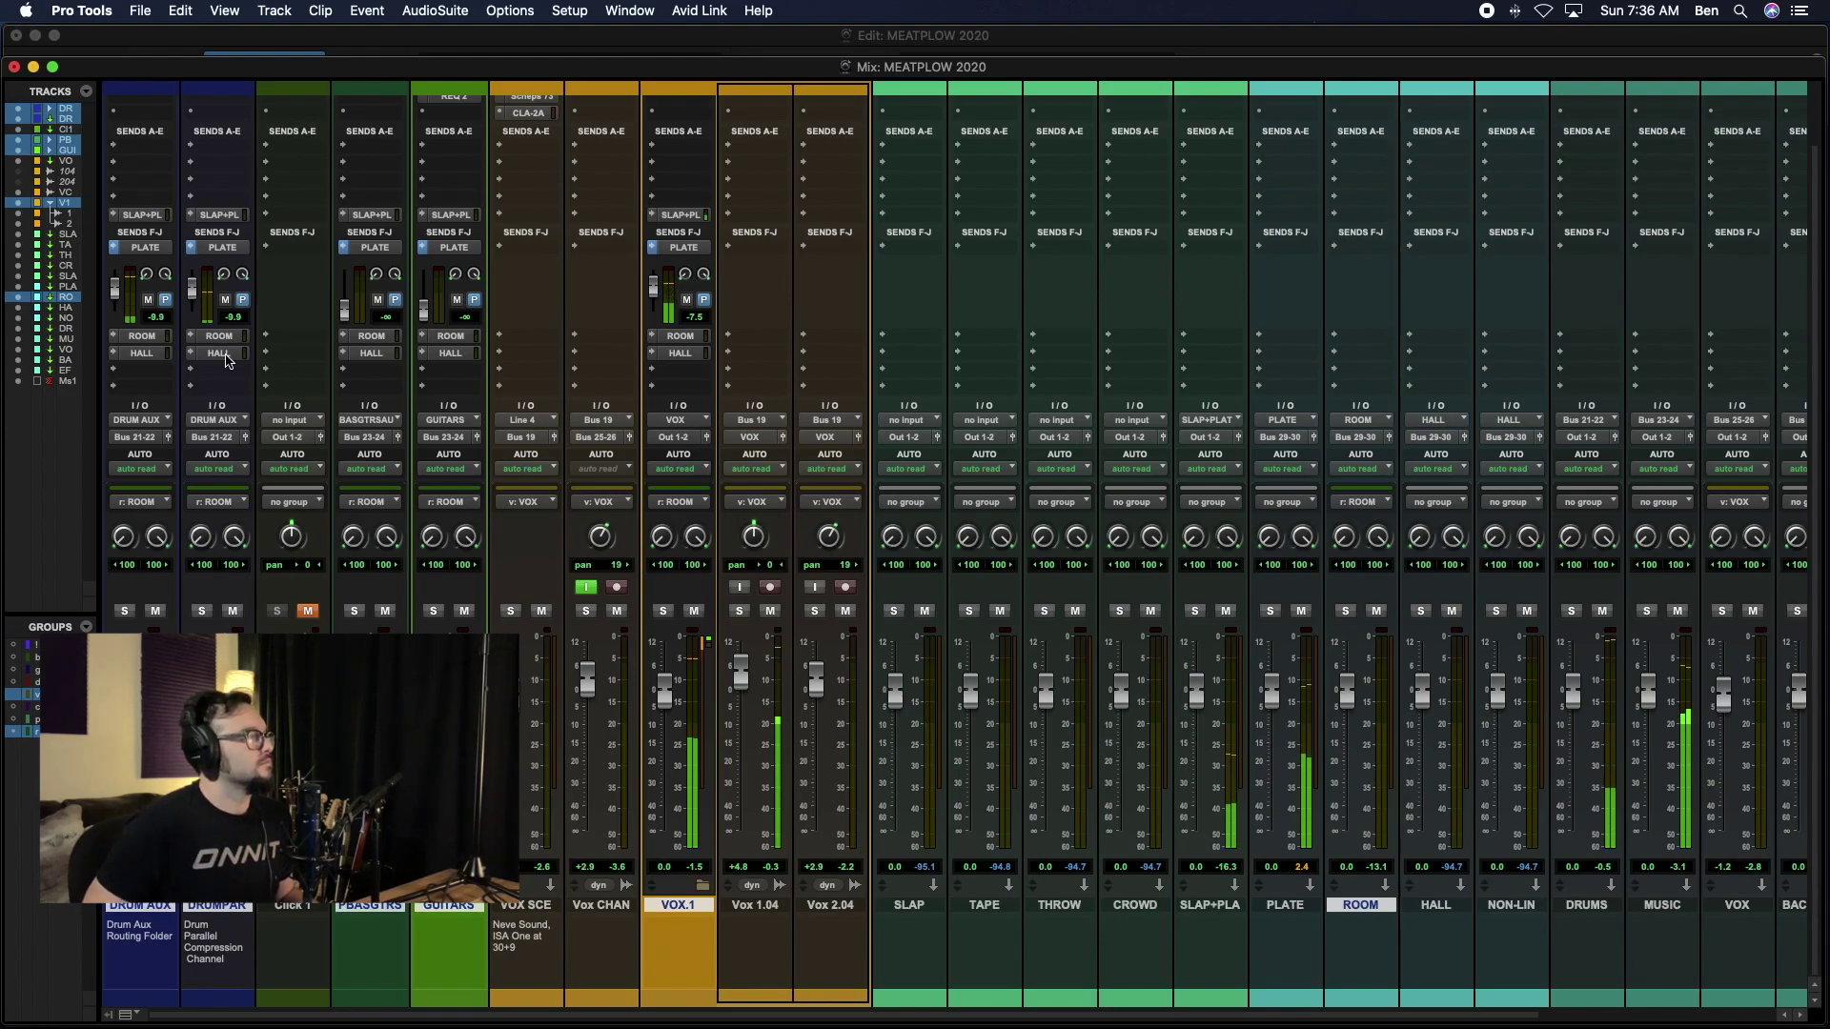
# Step: Return the DRUM AUX and DRUMPAR PLATE sends to -∞, switch all PLATE sends back to post-fader, and collapse their controls
pyautogui.moveTo(194, 290); pyautogui.dragTo(197, 396)
pyautogui.moveTo(114, 289); pyautogui.dragTo(118, 362)
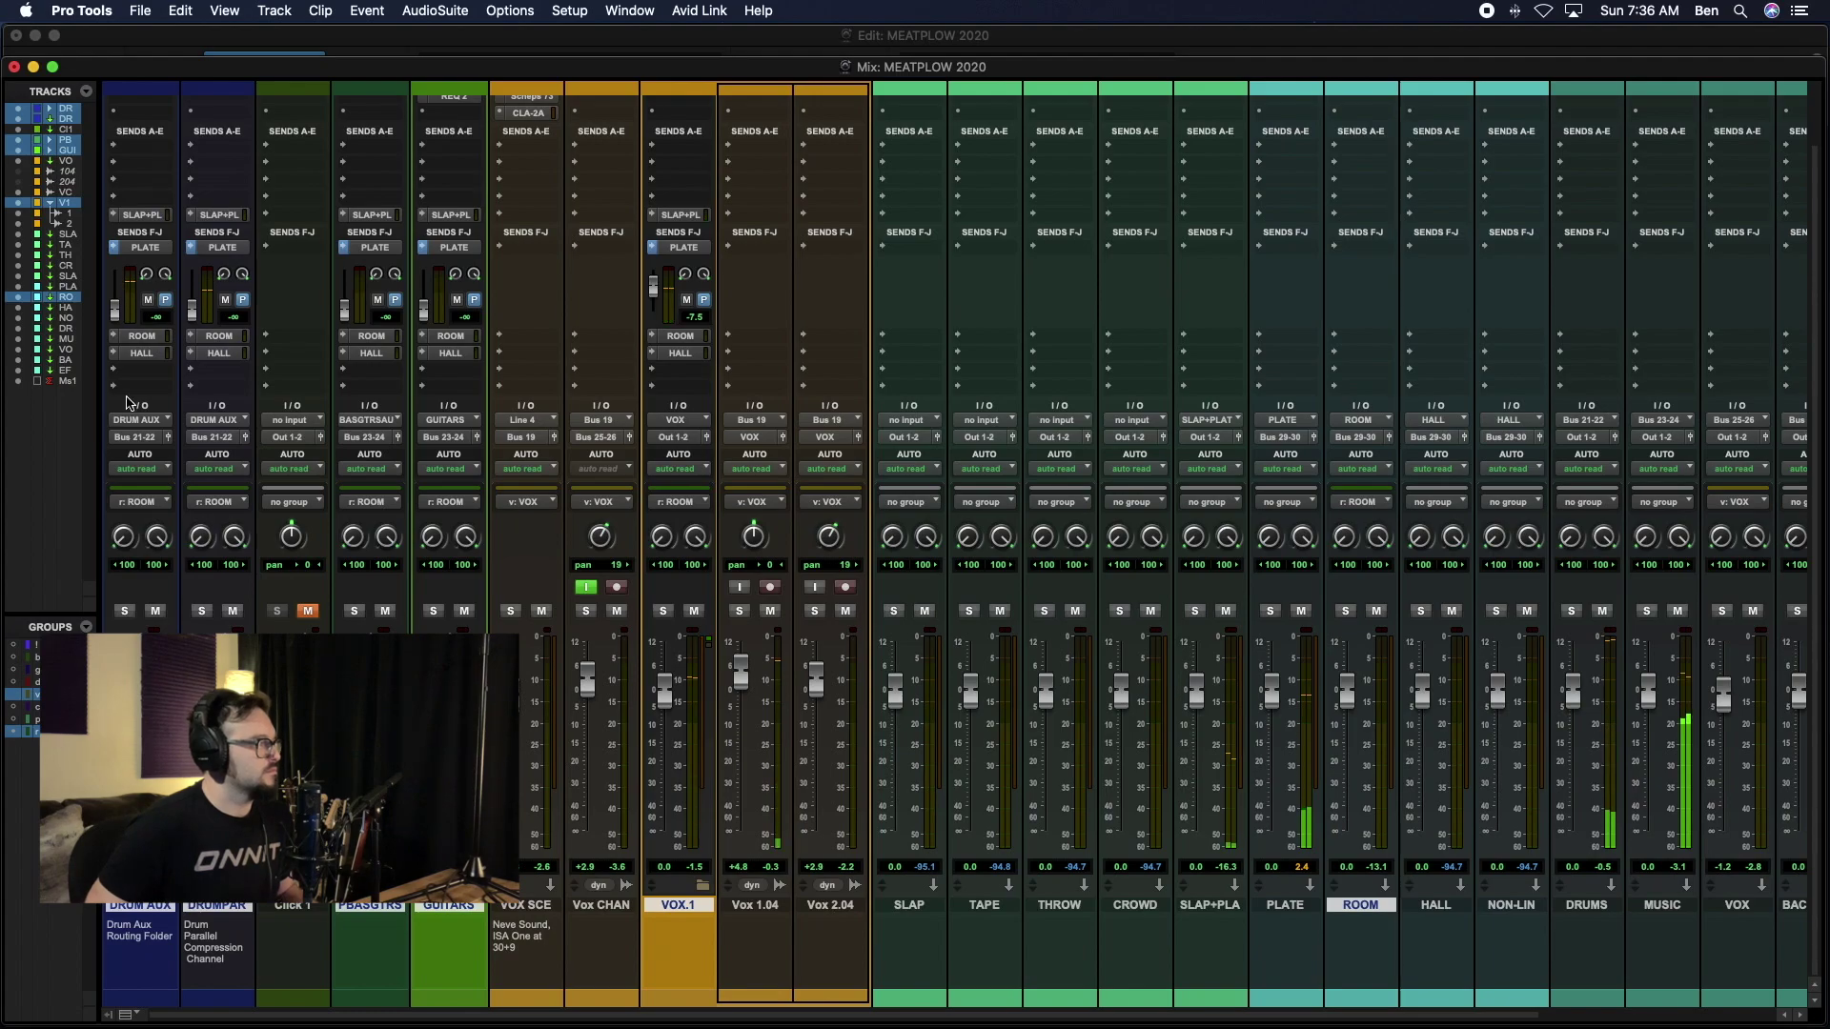
pyautogui.keyDown('super'); pyautogui.click(113, 251); pyautogui.keyUp('super')
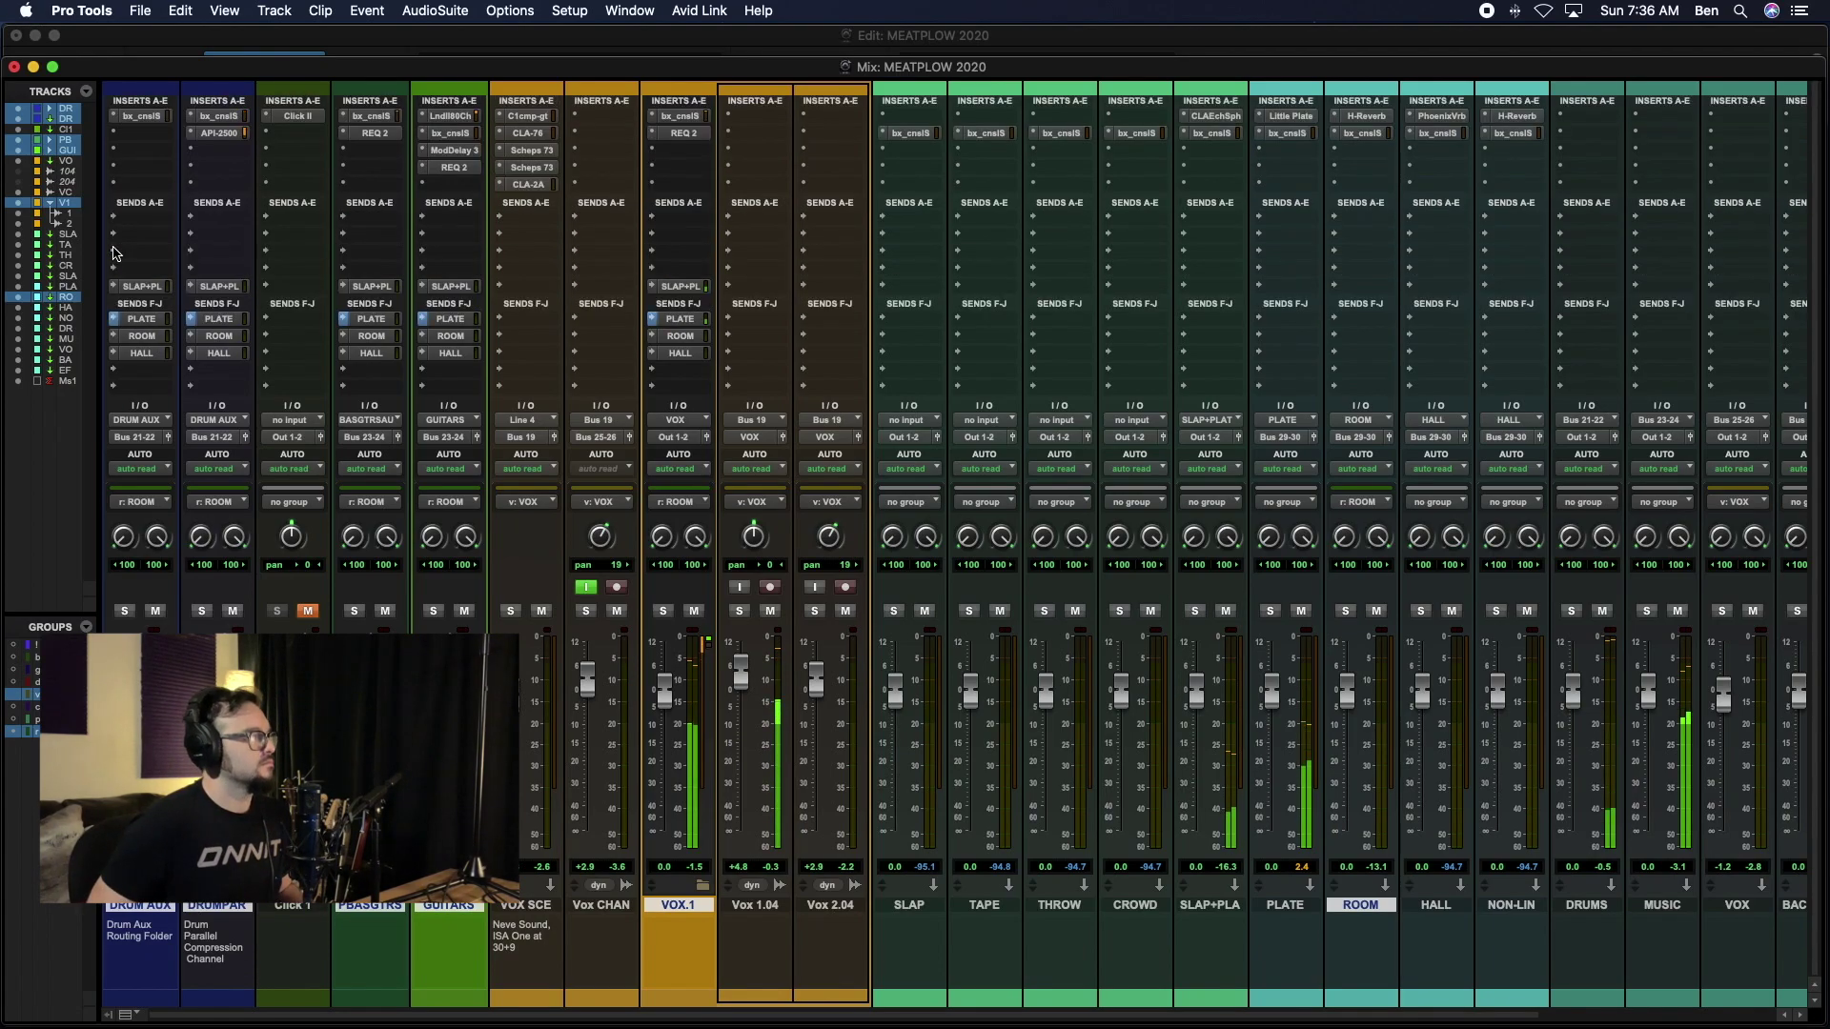
pyautogui.keyDown('super'); pyautogui.click(118, 326); pyautogui.keyUp('super')
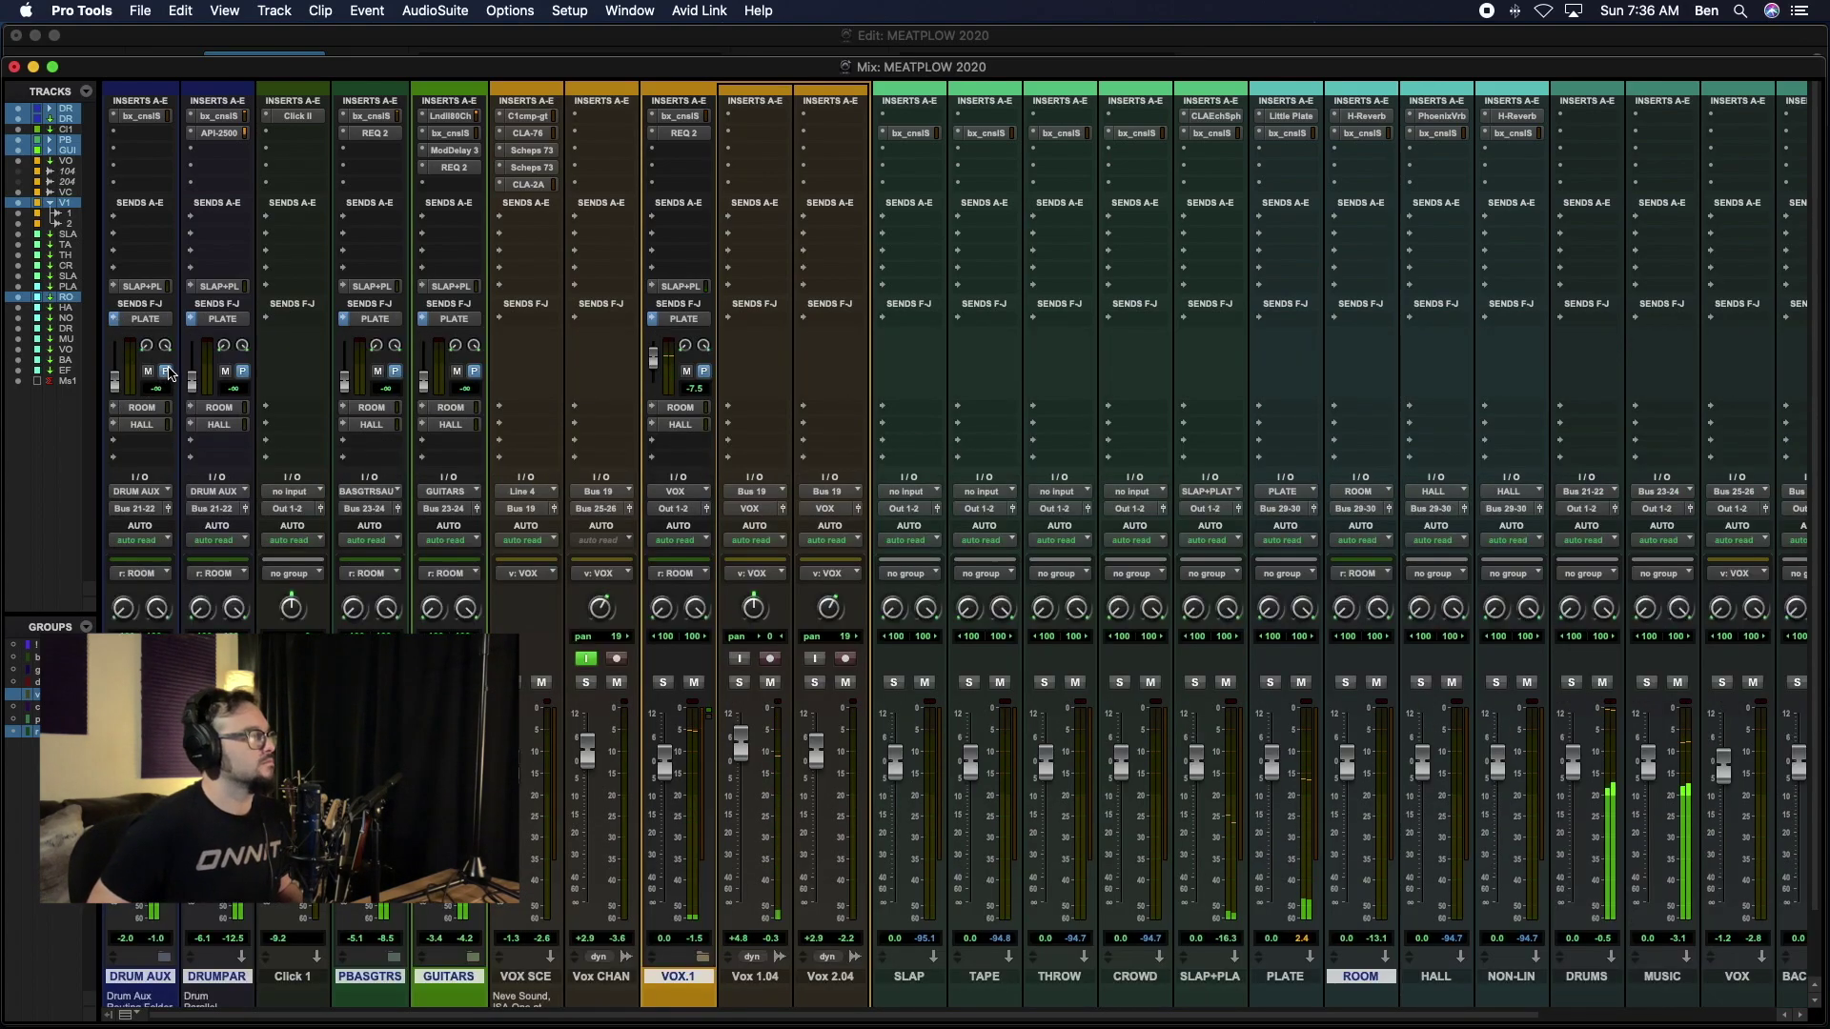
pyautogui.keyDown('super'); pyautogui.click(114, 325); pyautogui.keyUp('super')
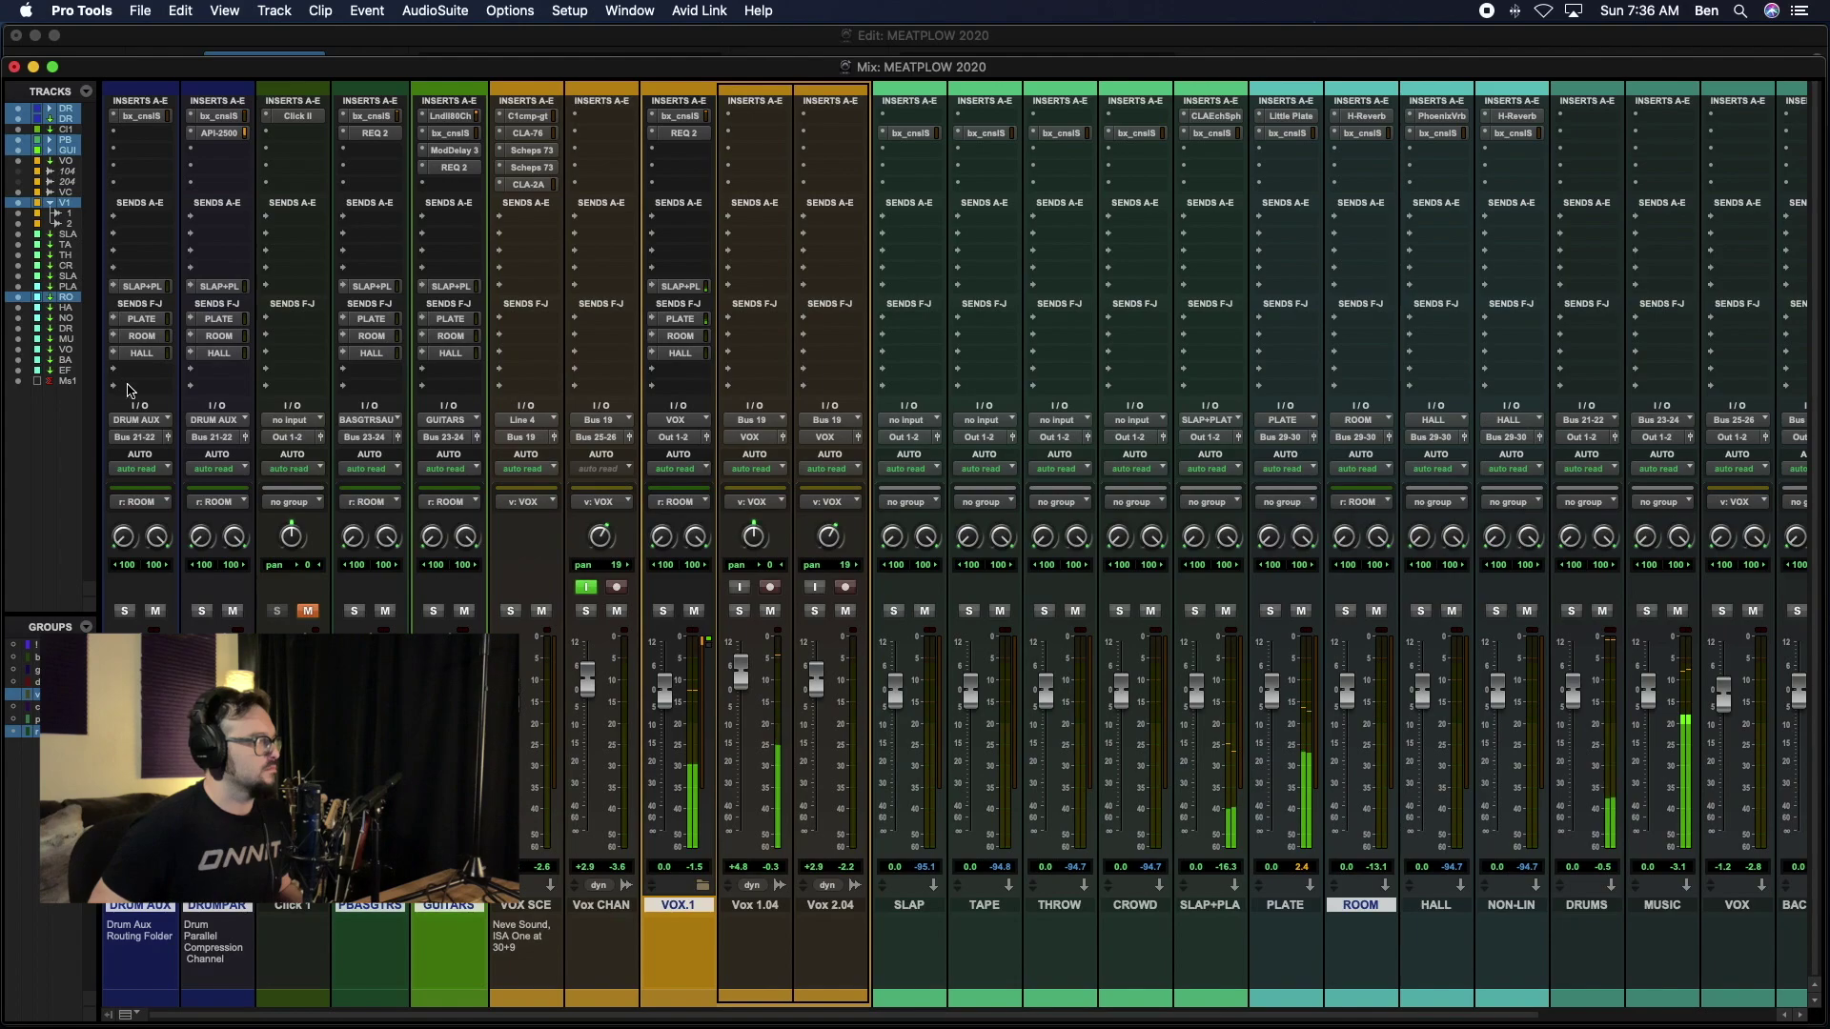
# Step: Expand only the ROOM send controls and set the send level to -6.1 dB on DRUM AUX and -3.5 dB on DRUMPAR
pyautogui.keyDown('super'); pyautogui.click(116, 336); pyautogui.keyUp('super')
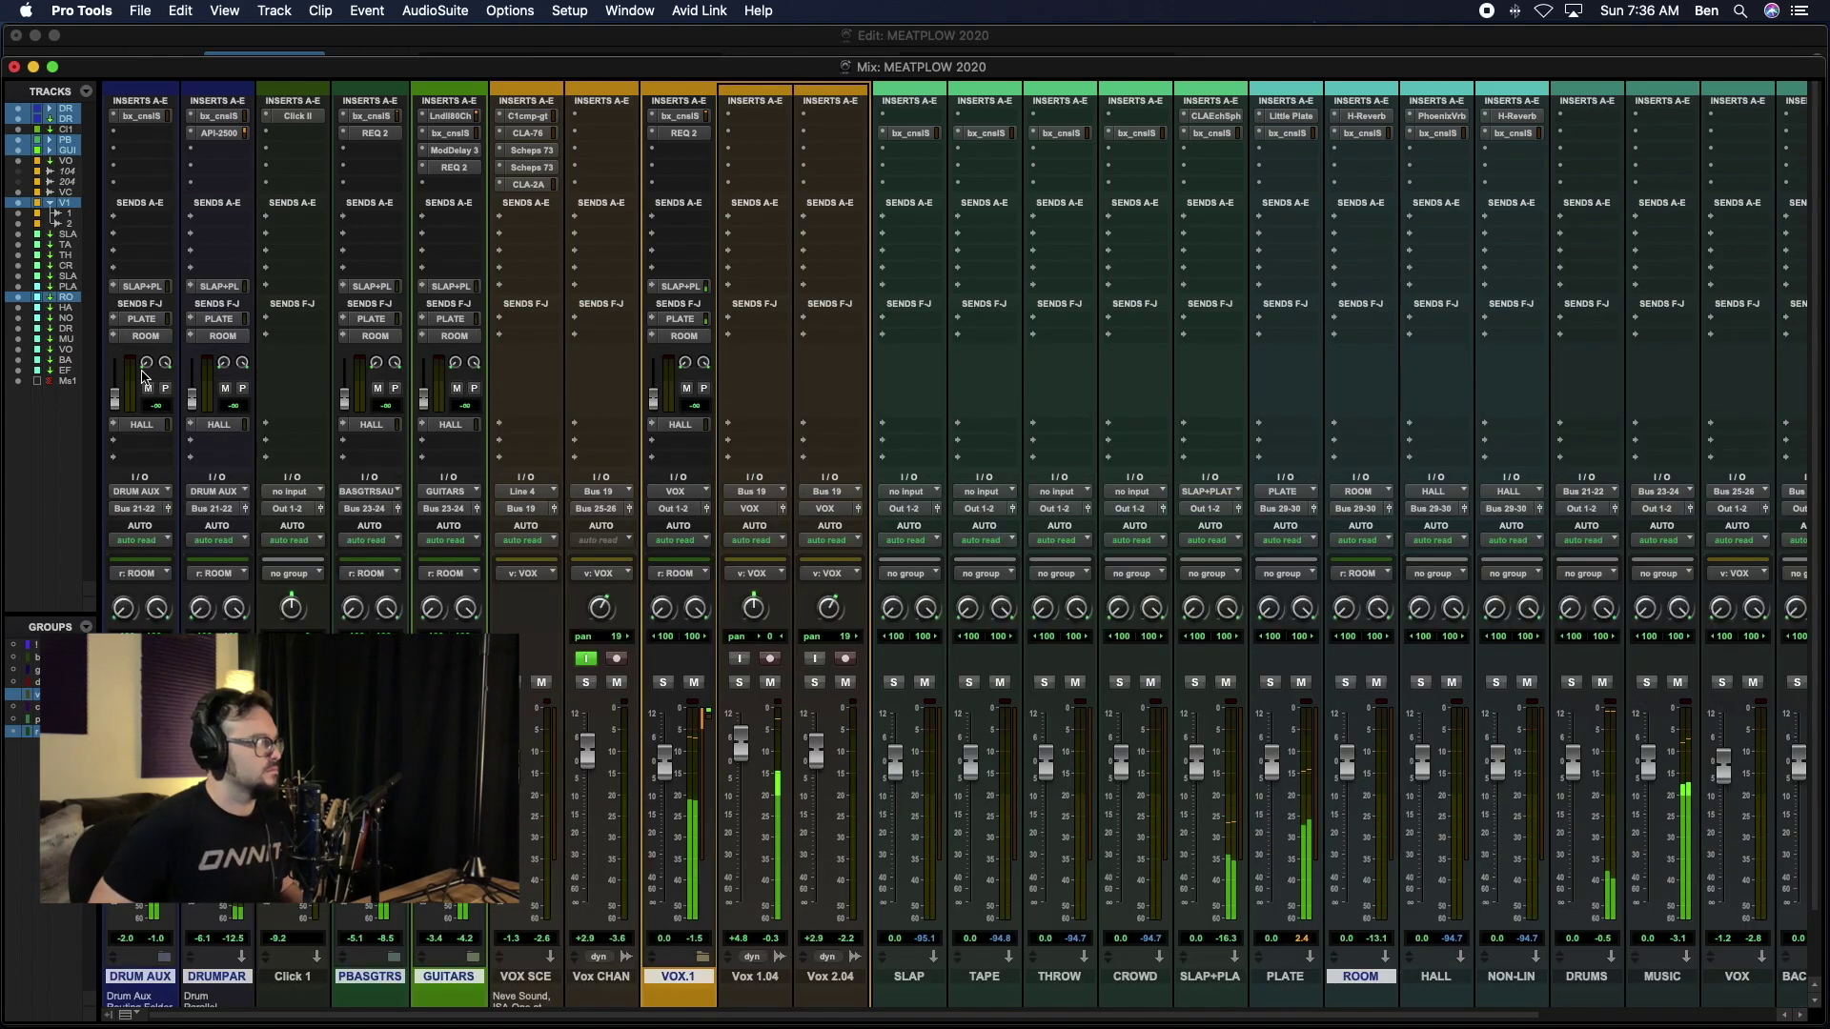
pyautogui.keyDown('super'); pyautogui.click(116, 325); pyautogui.keyUp('super')
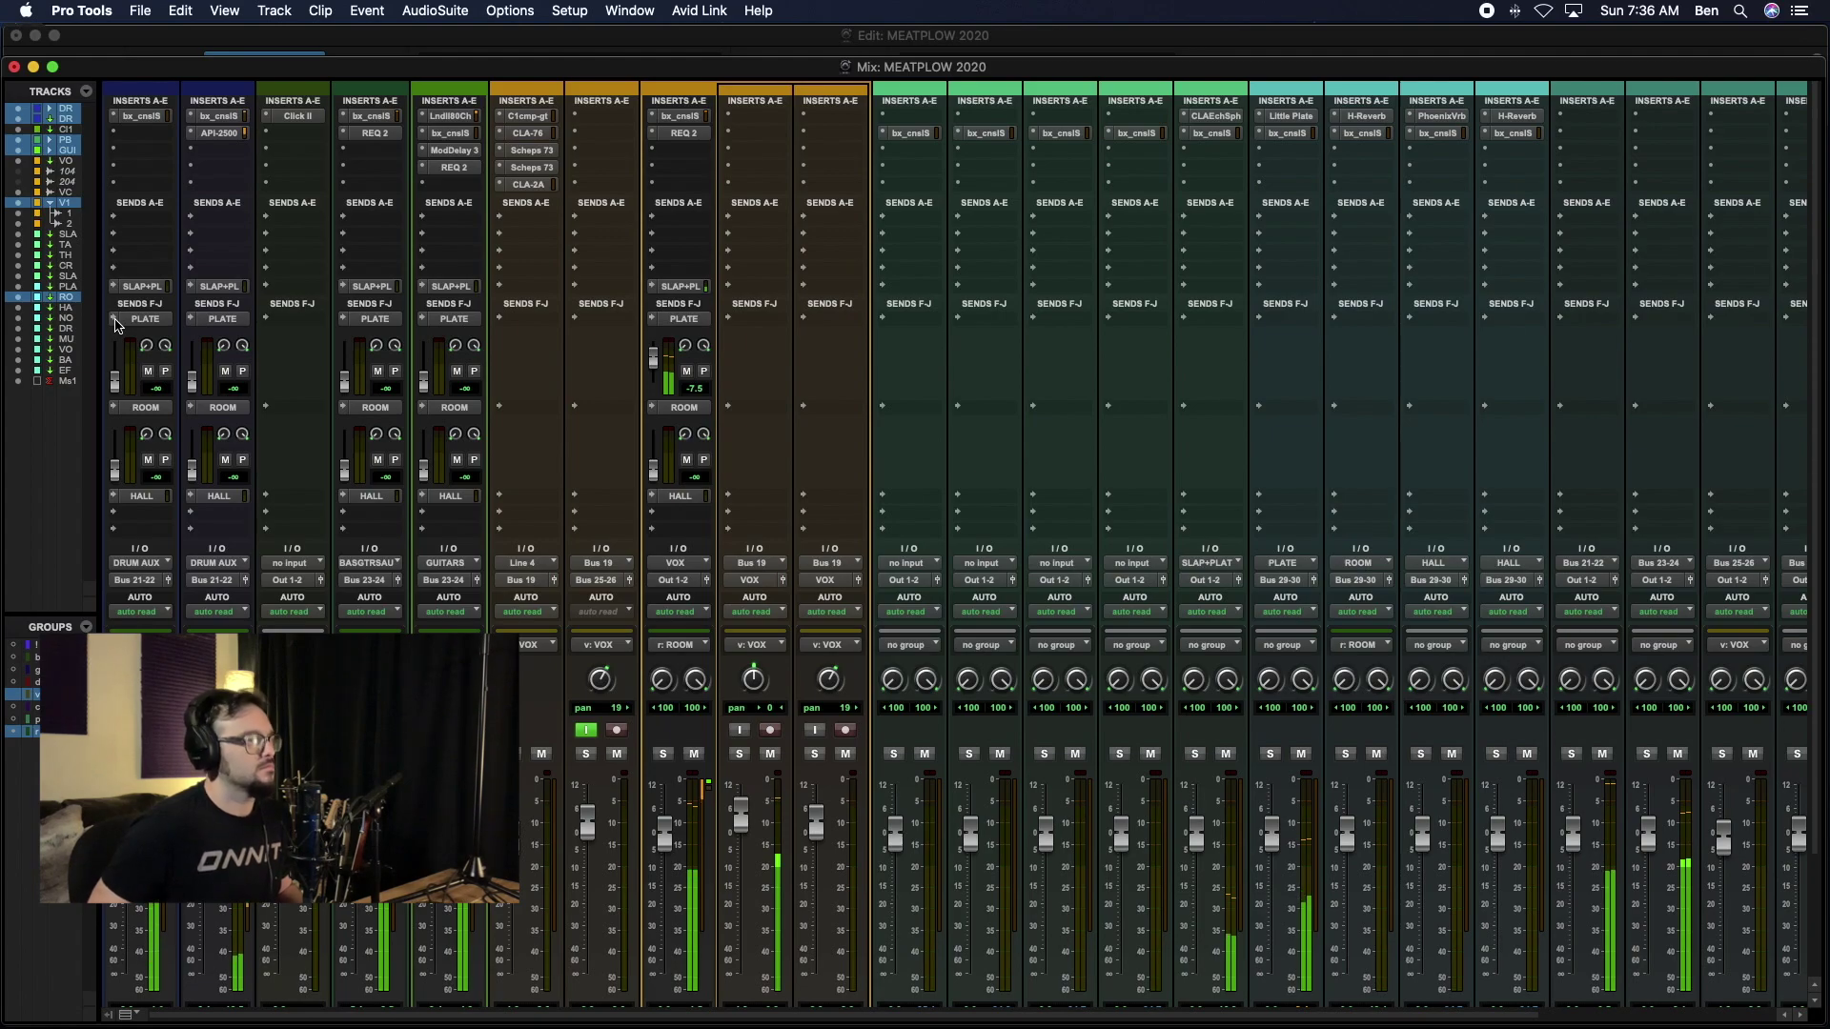
pyautogui.keyDown('super'); pyautogui.click(115, 325); pyautogui.keyUp('super')
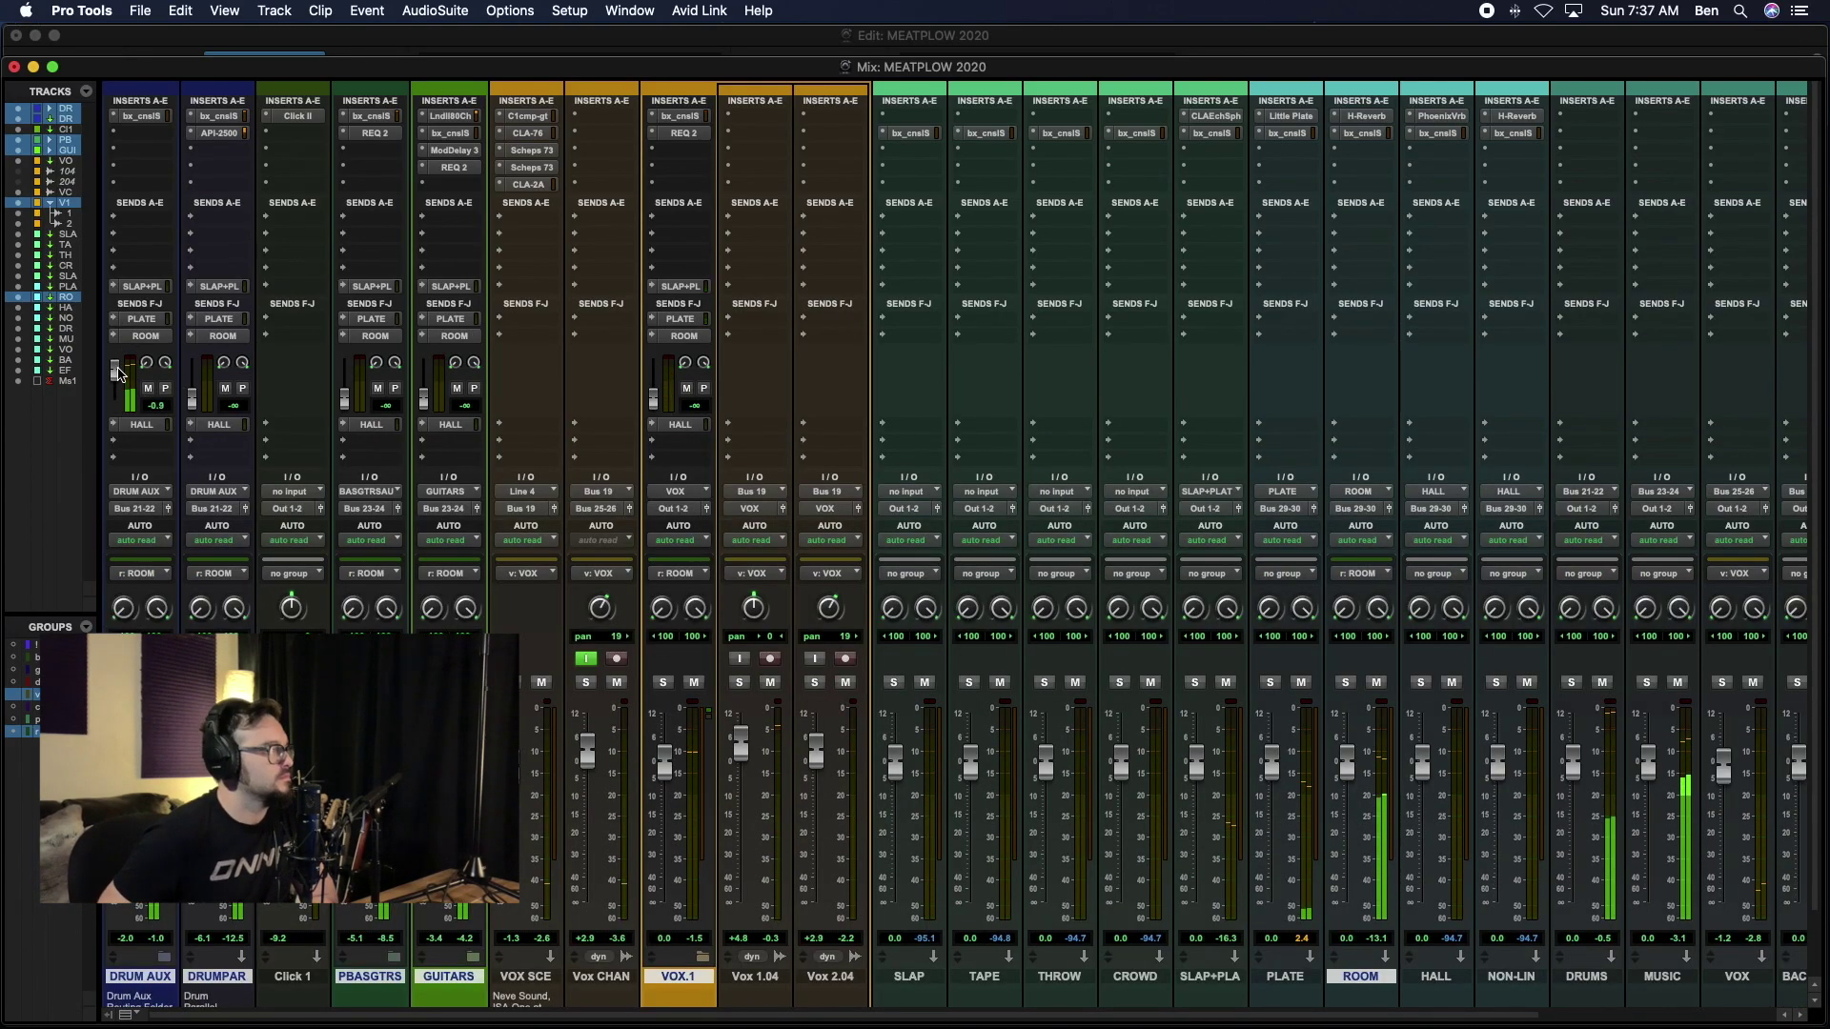
pyautogui.moveTo(118, 388); pyautogui.dragTo(119, 377)
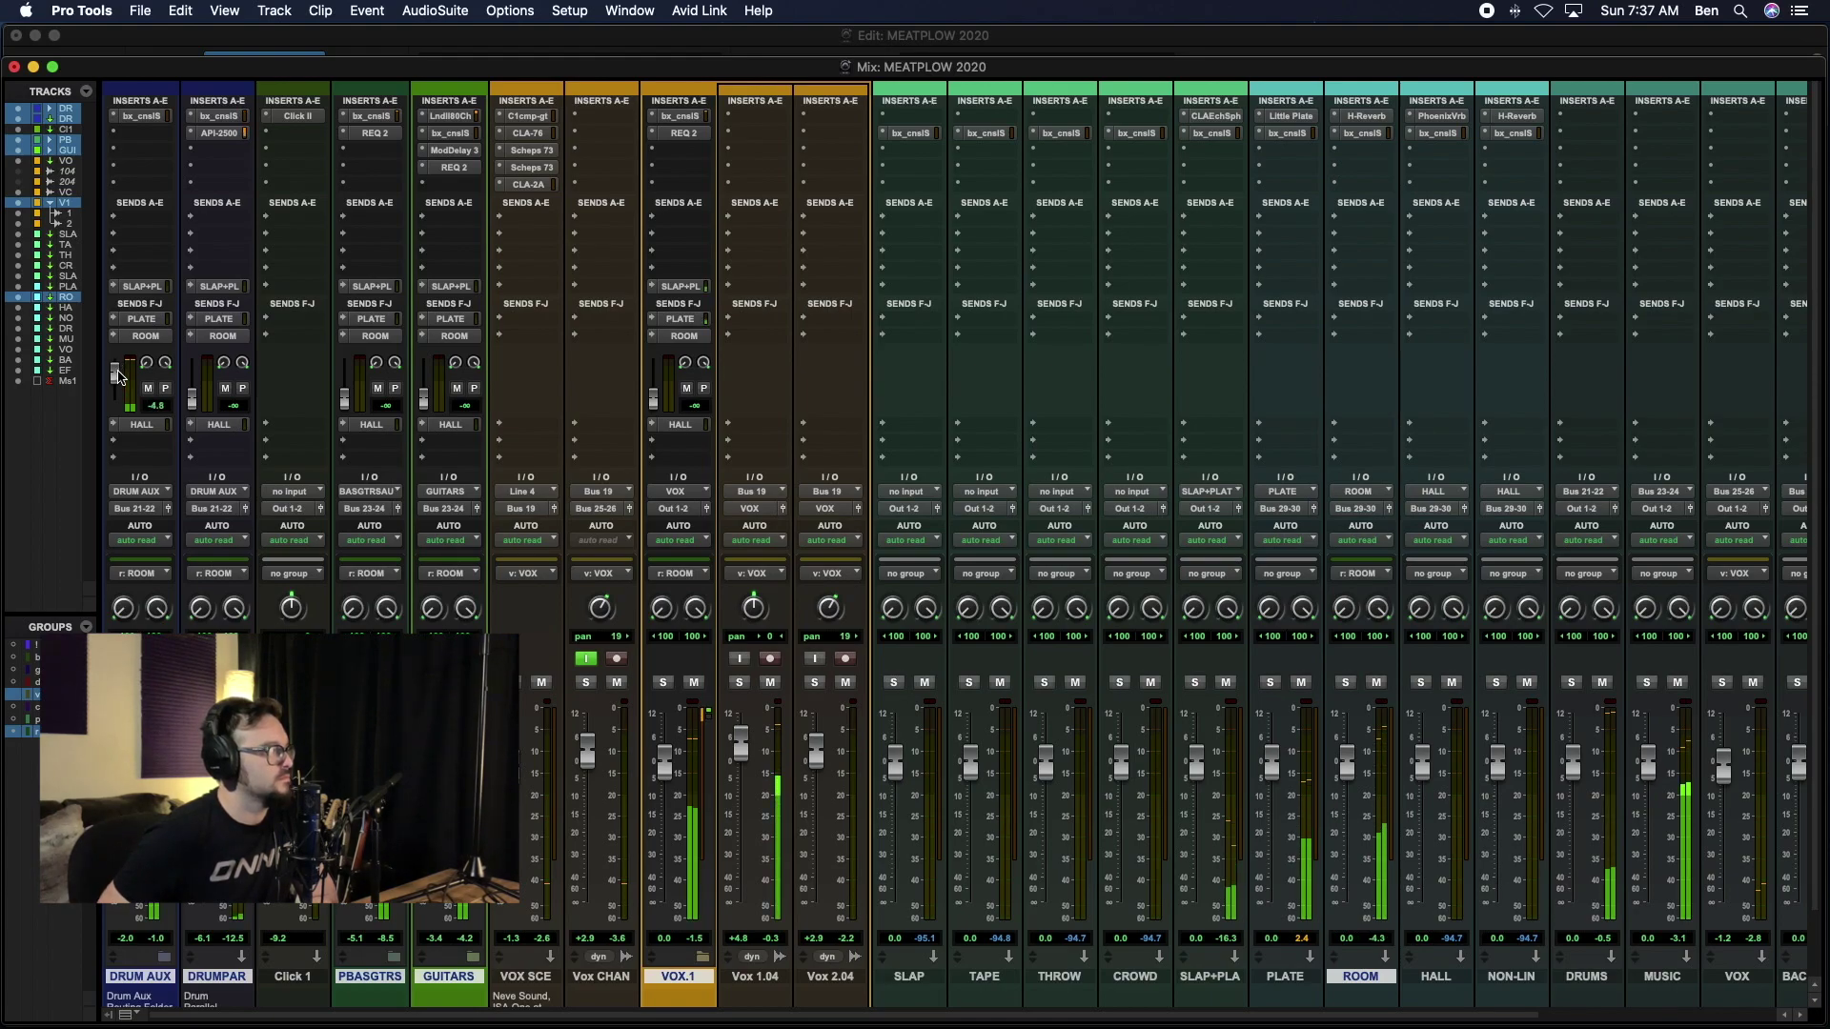
pyautogui.moveTo(118, 376); pyautogui.dragTo(197, 380)
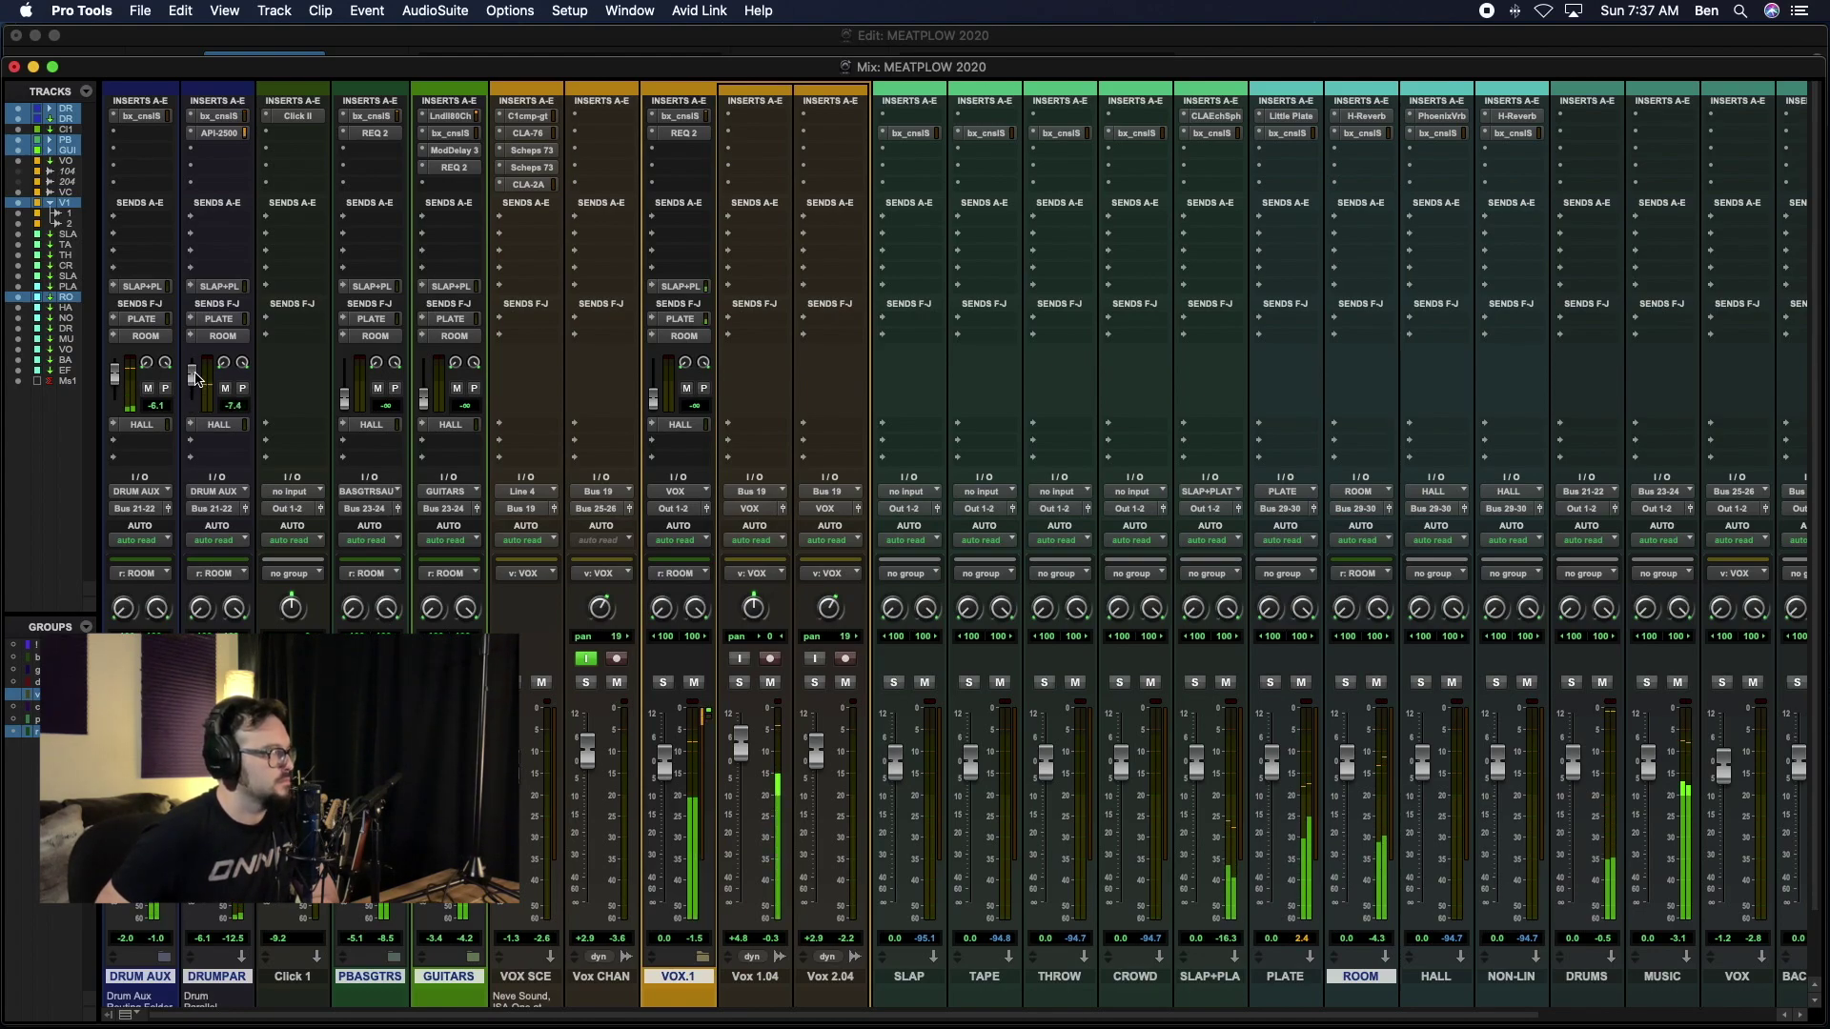
pyautogui.moveTo(197, 373); pyautogui.dragTo(197, 378)
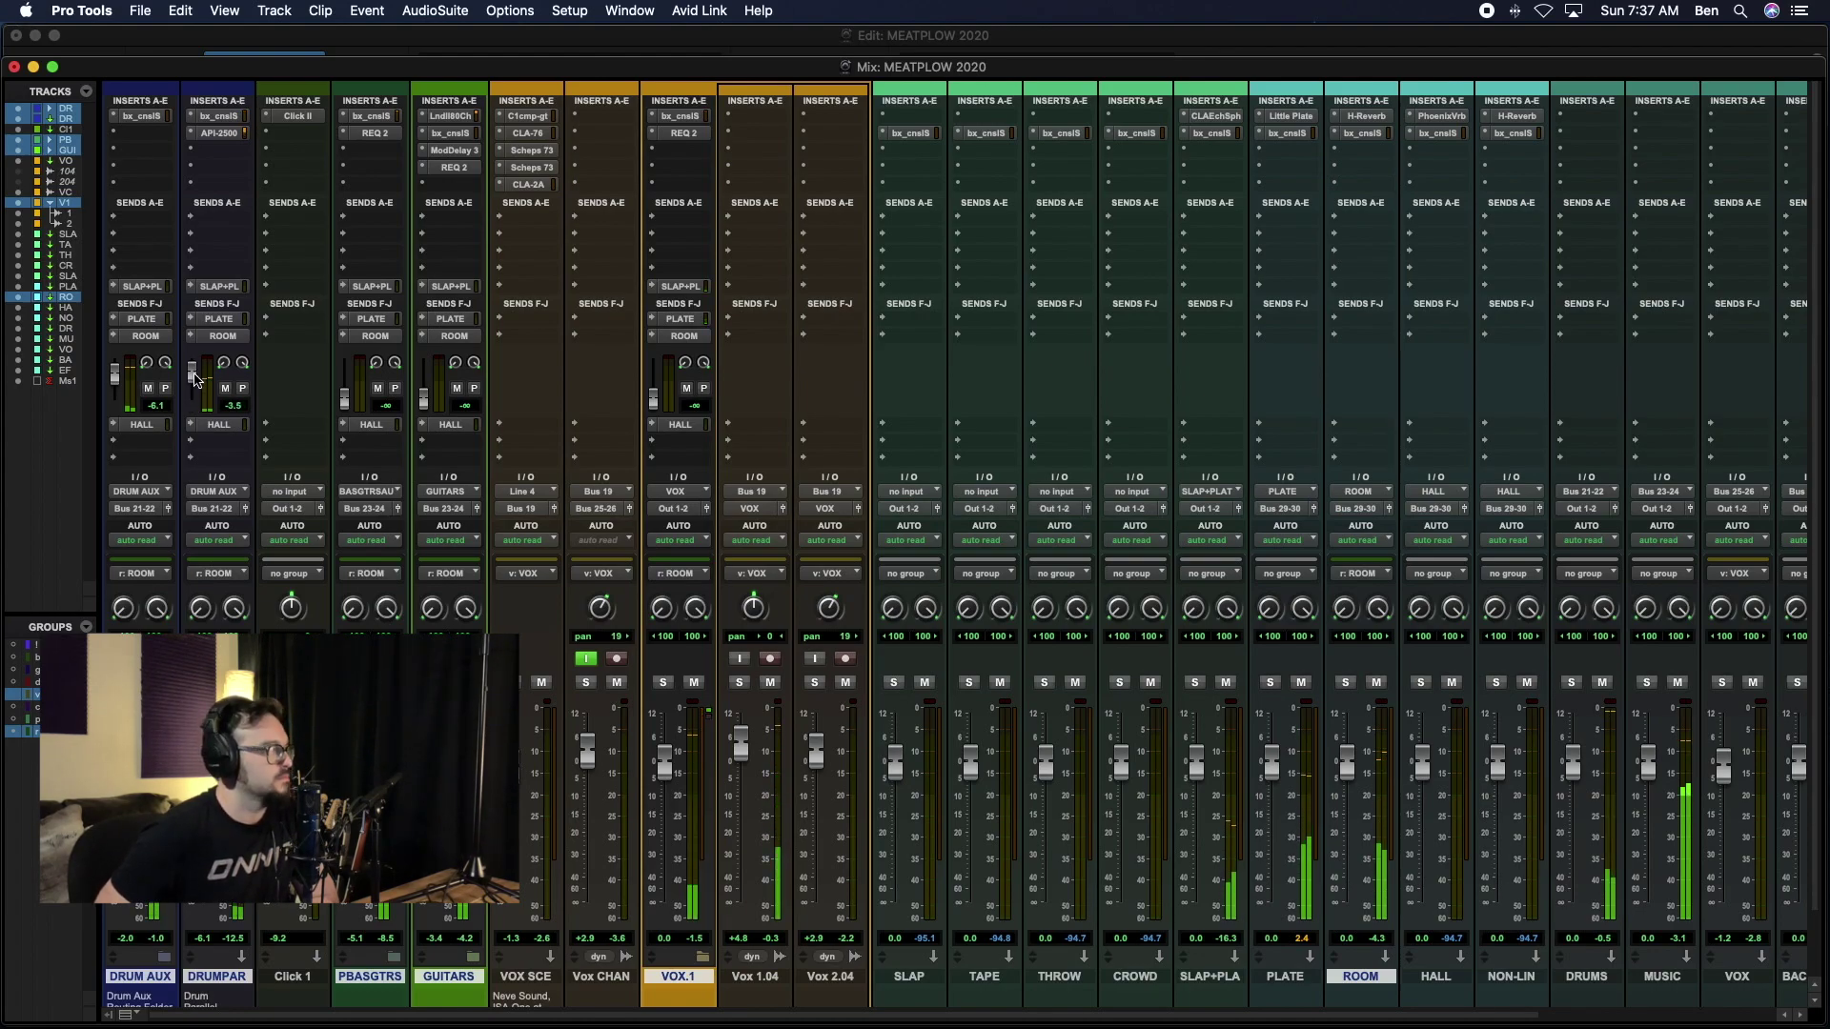
# Step: Set the ROOM sends to about -19 dB on VOX.1, -18 dB on GUITARS and -12.5 dB on PBASGTRS, and make all ROOM sends pre-fader
pyautogui.moveTo(654, 399); pyautogui.dragTo(659, 379)
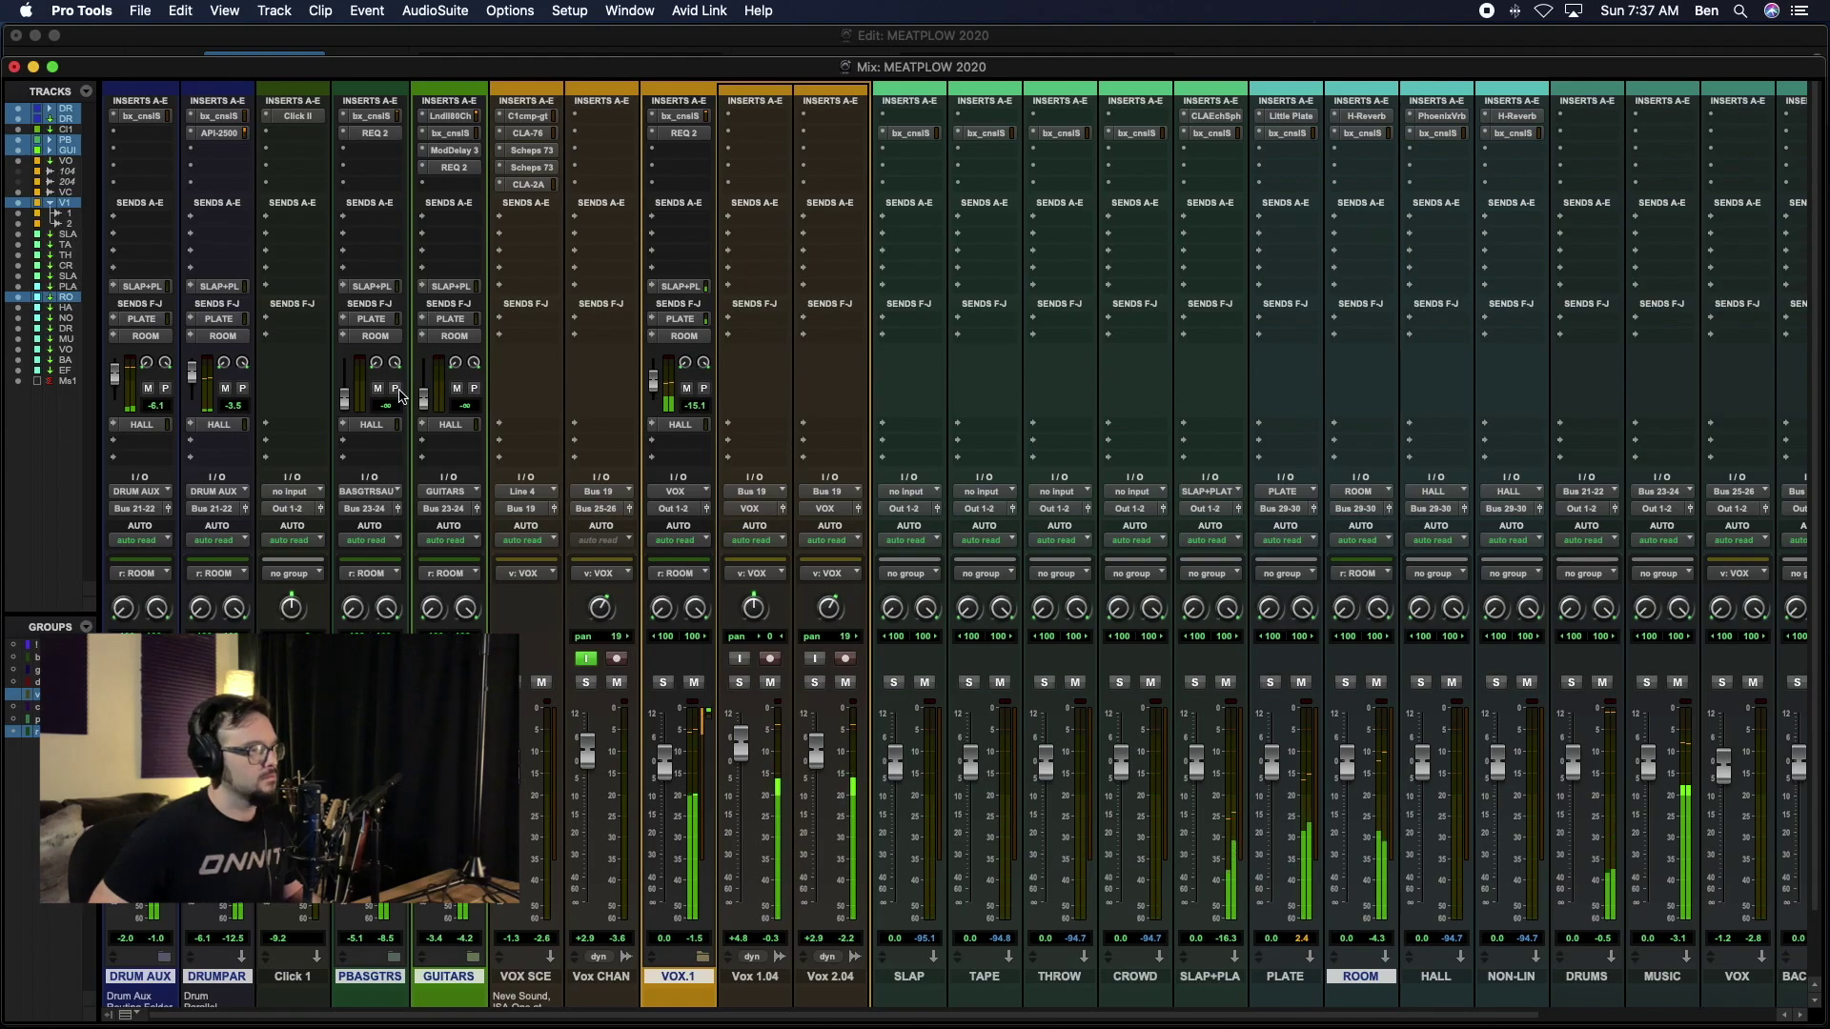
pyautogui.moveTo(422, 398); pyautogui.dragTo(429, 385)
pyautogui.moveTo(660, 377); pyautogui.dragTo(660, 381)
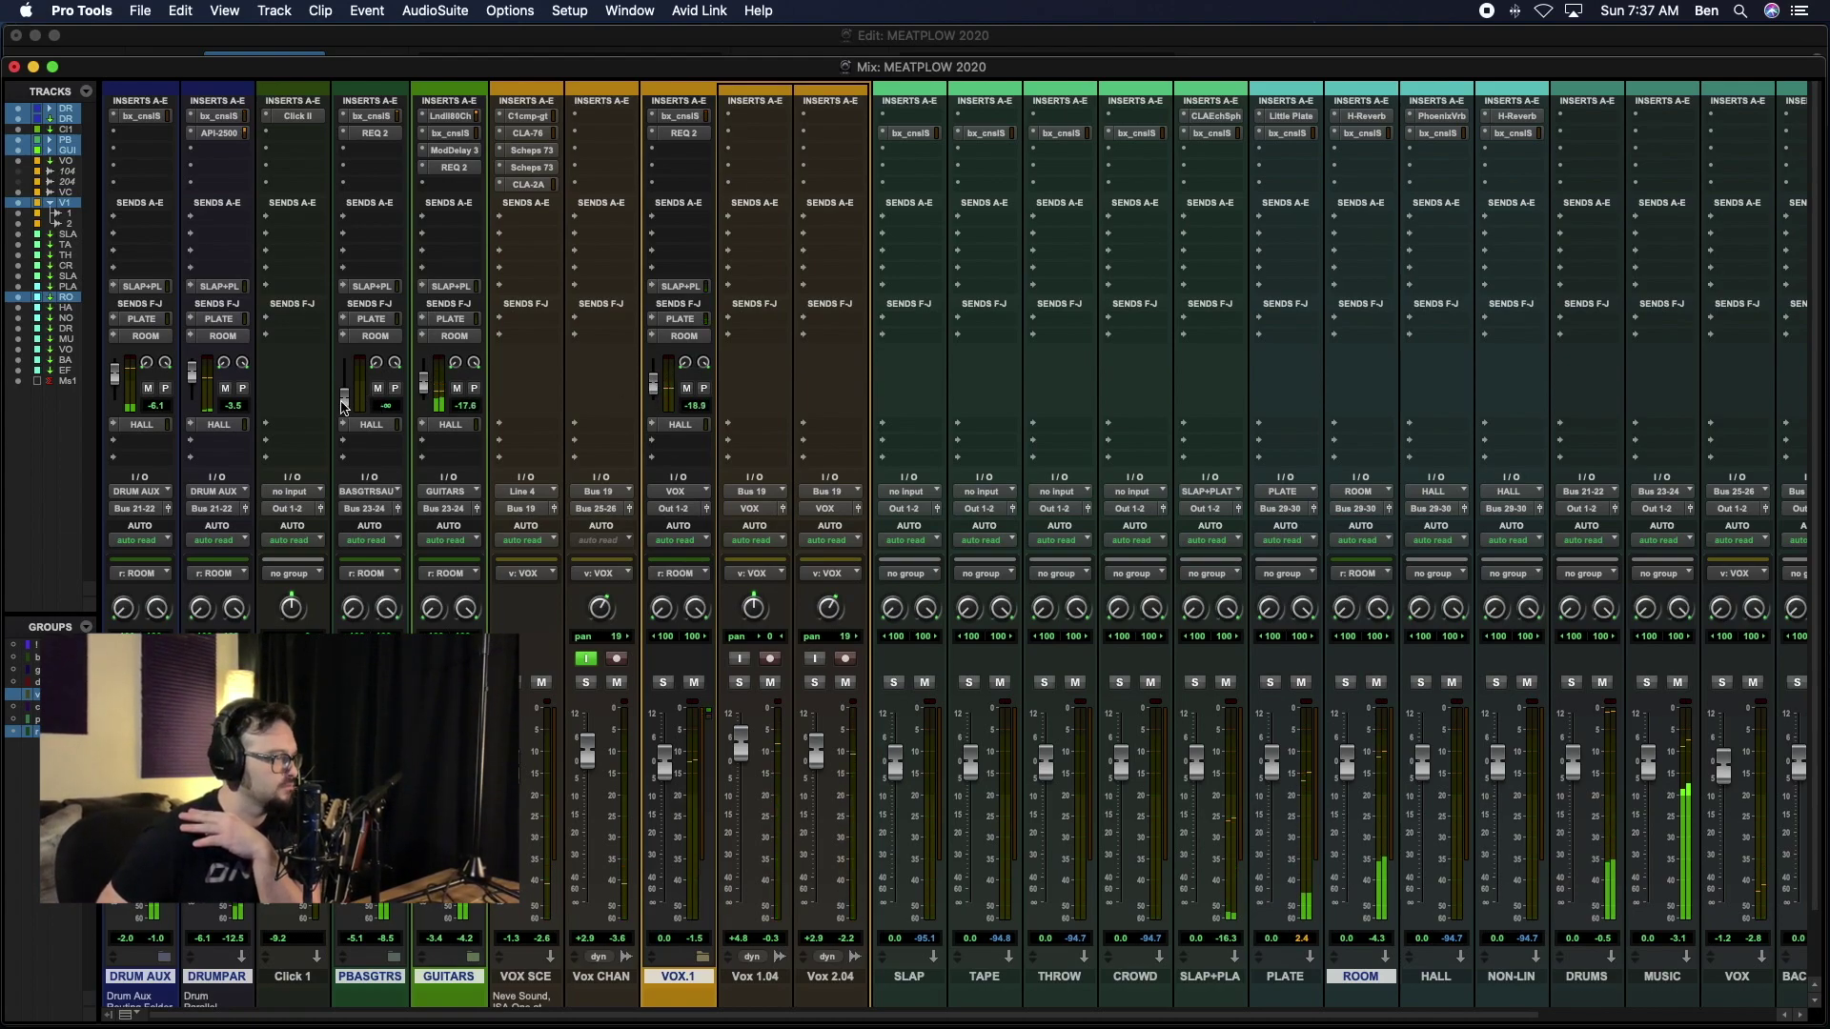
pyautogui.moveTo(345, 395); pyautogui.dragTo(344, 382)
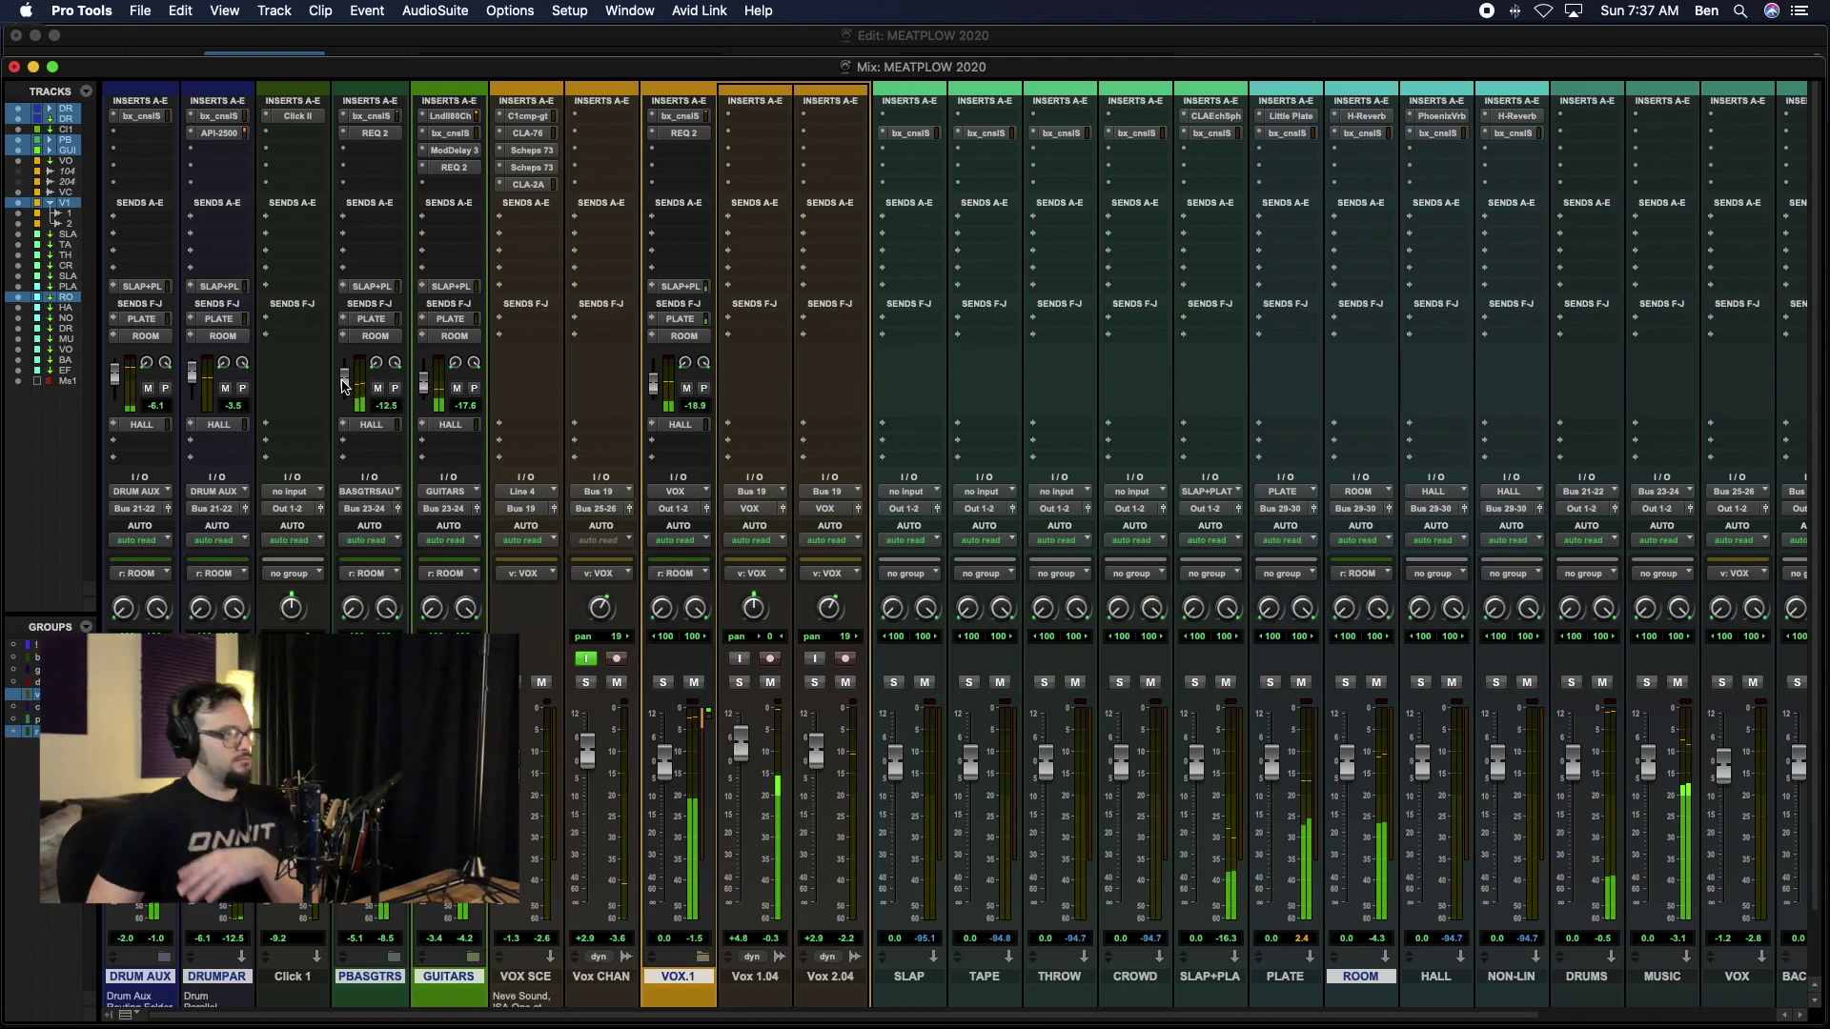
pyautogui.keyDown('alt'); pyautogui.keyDown('shift'); pyautogui.click(243, 388); pyautogui.keyUp('shift'); pyautogui.keyUp('alt')
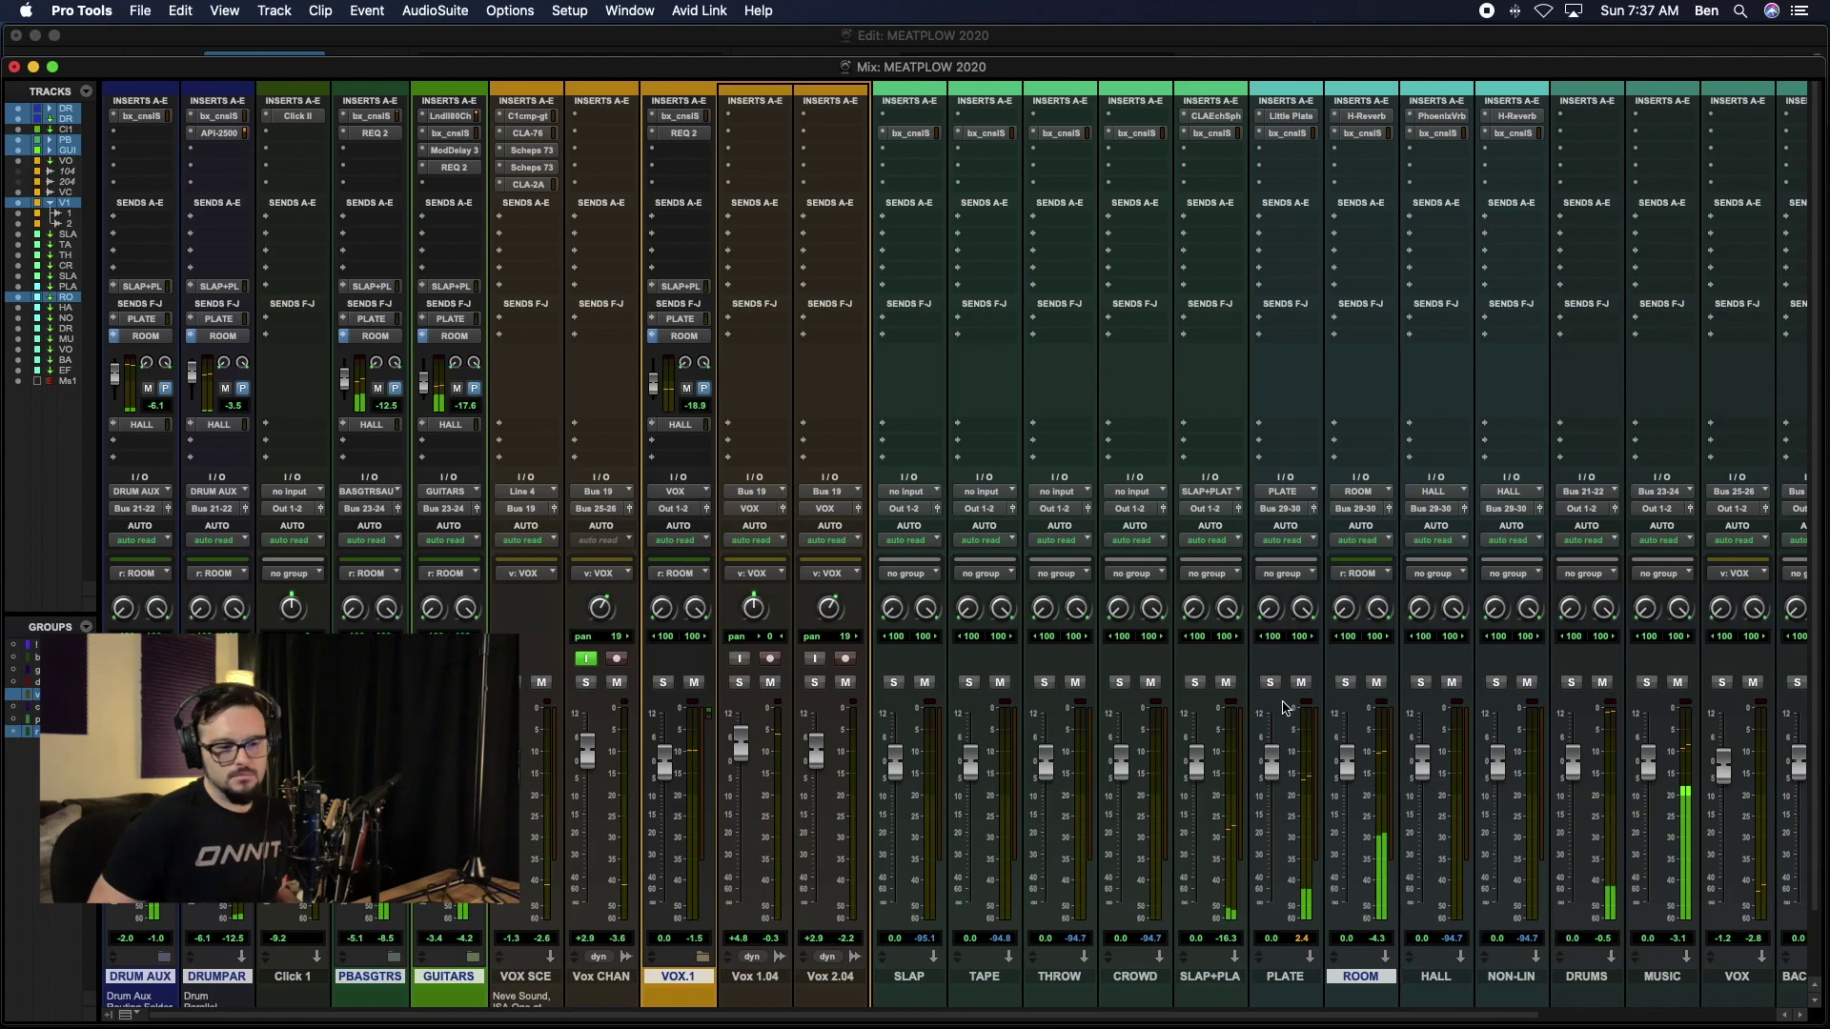
# Step: Audition the room reverb by soloing and unsoloing the ROOM group several times against the full mix
pyautogui.scroll(-2, 1387, 577)
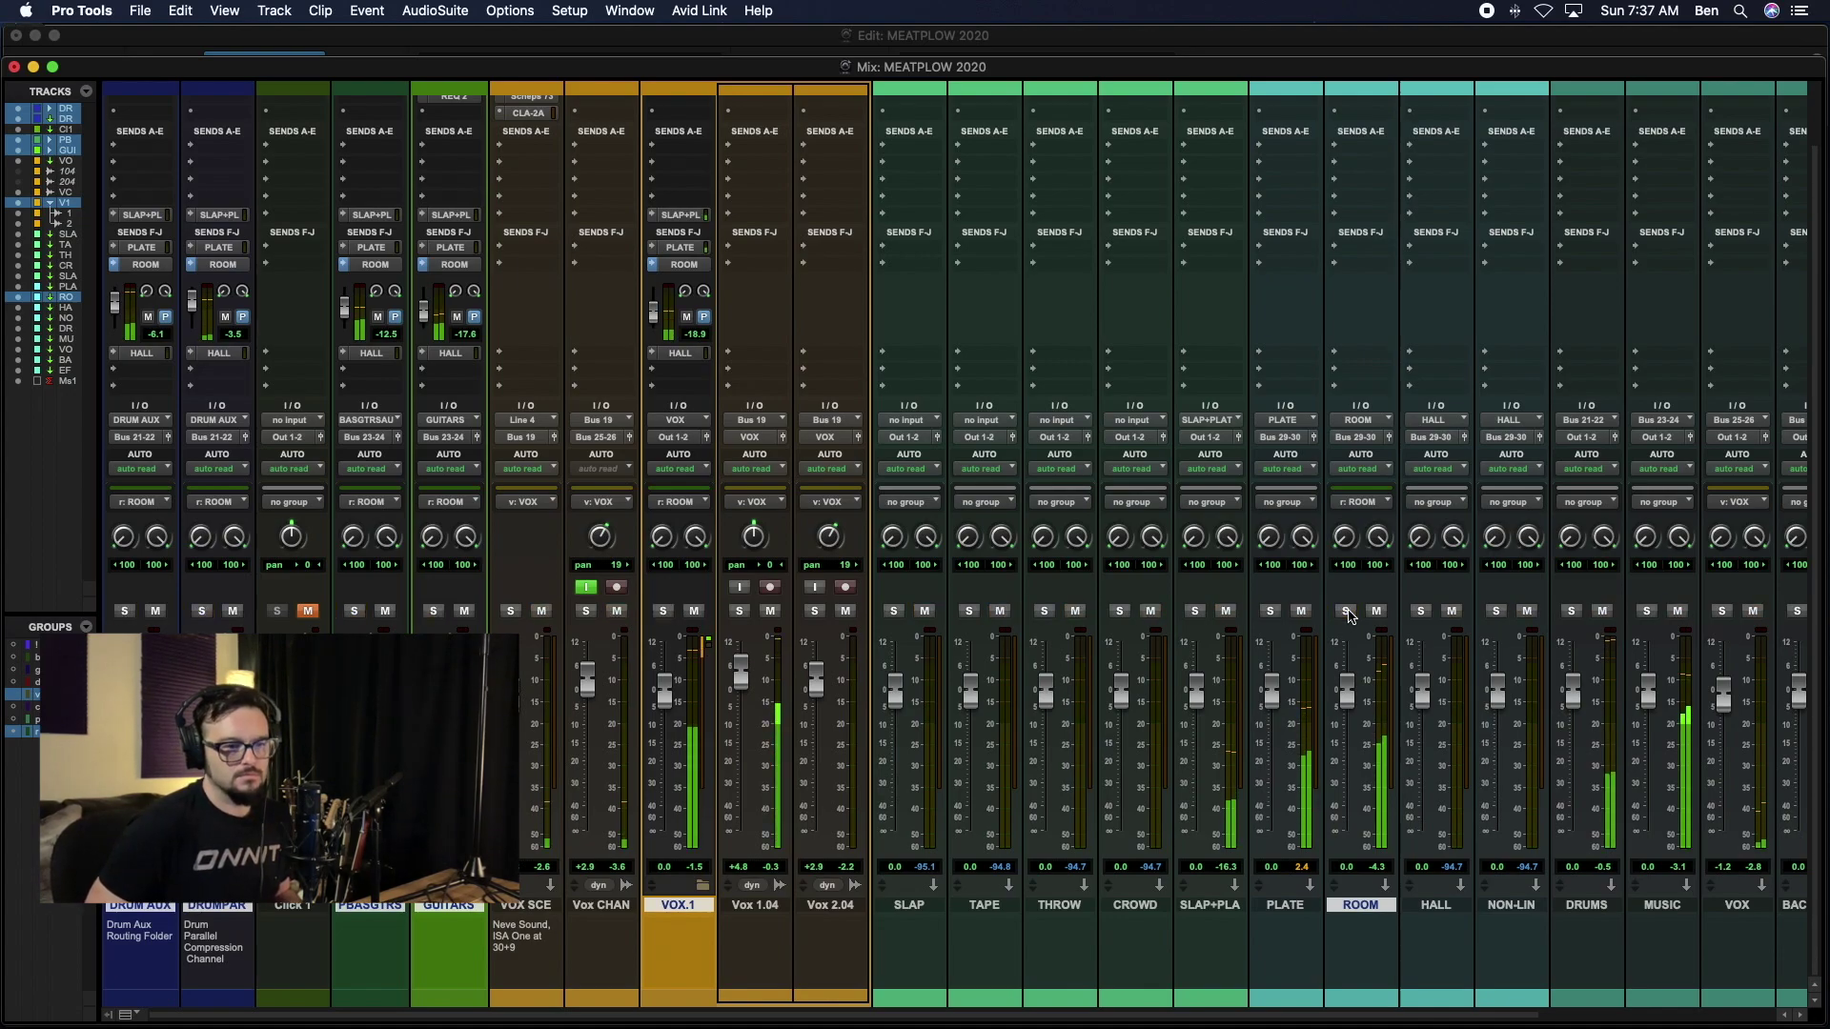
pyautogui.click(1347, 611)
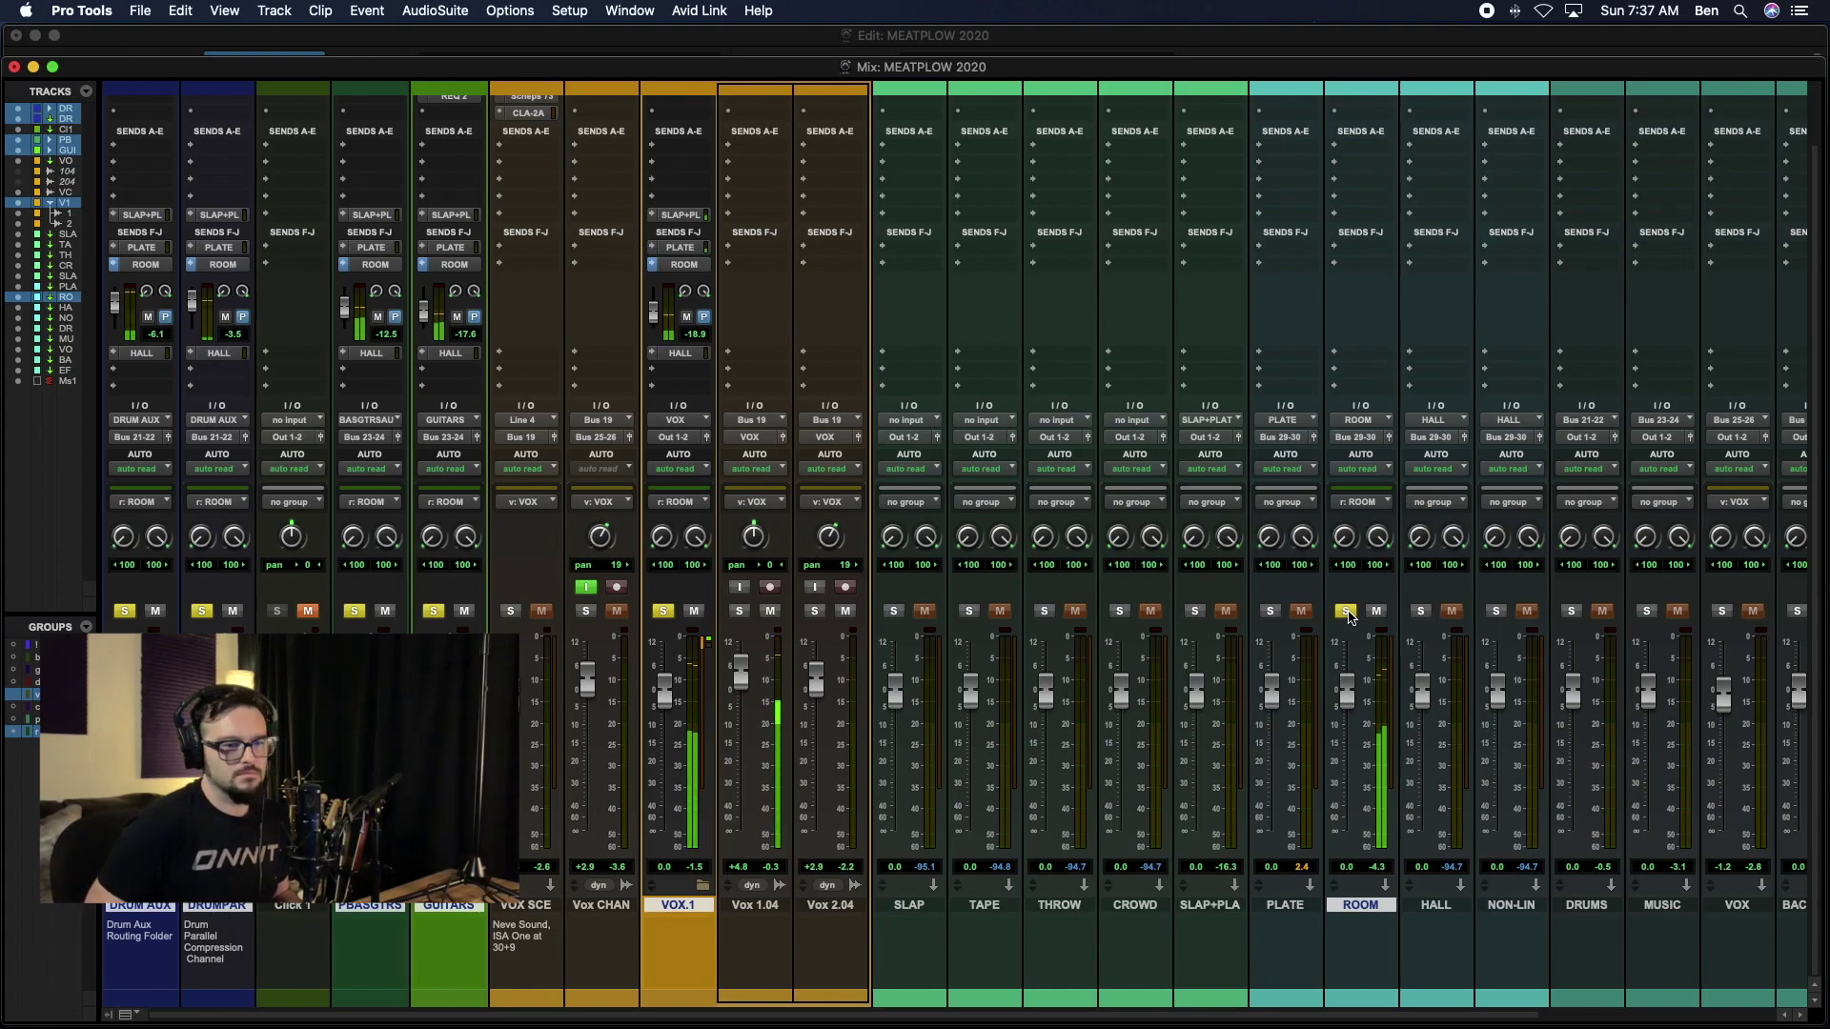
pyautogui.click(1346, 611)
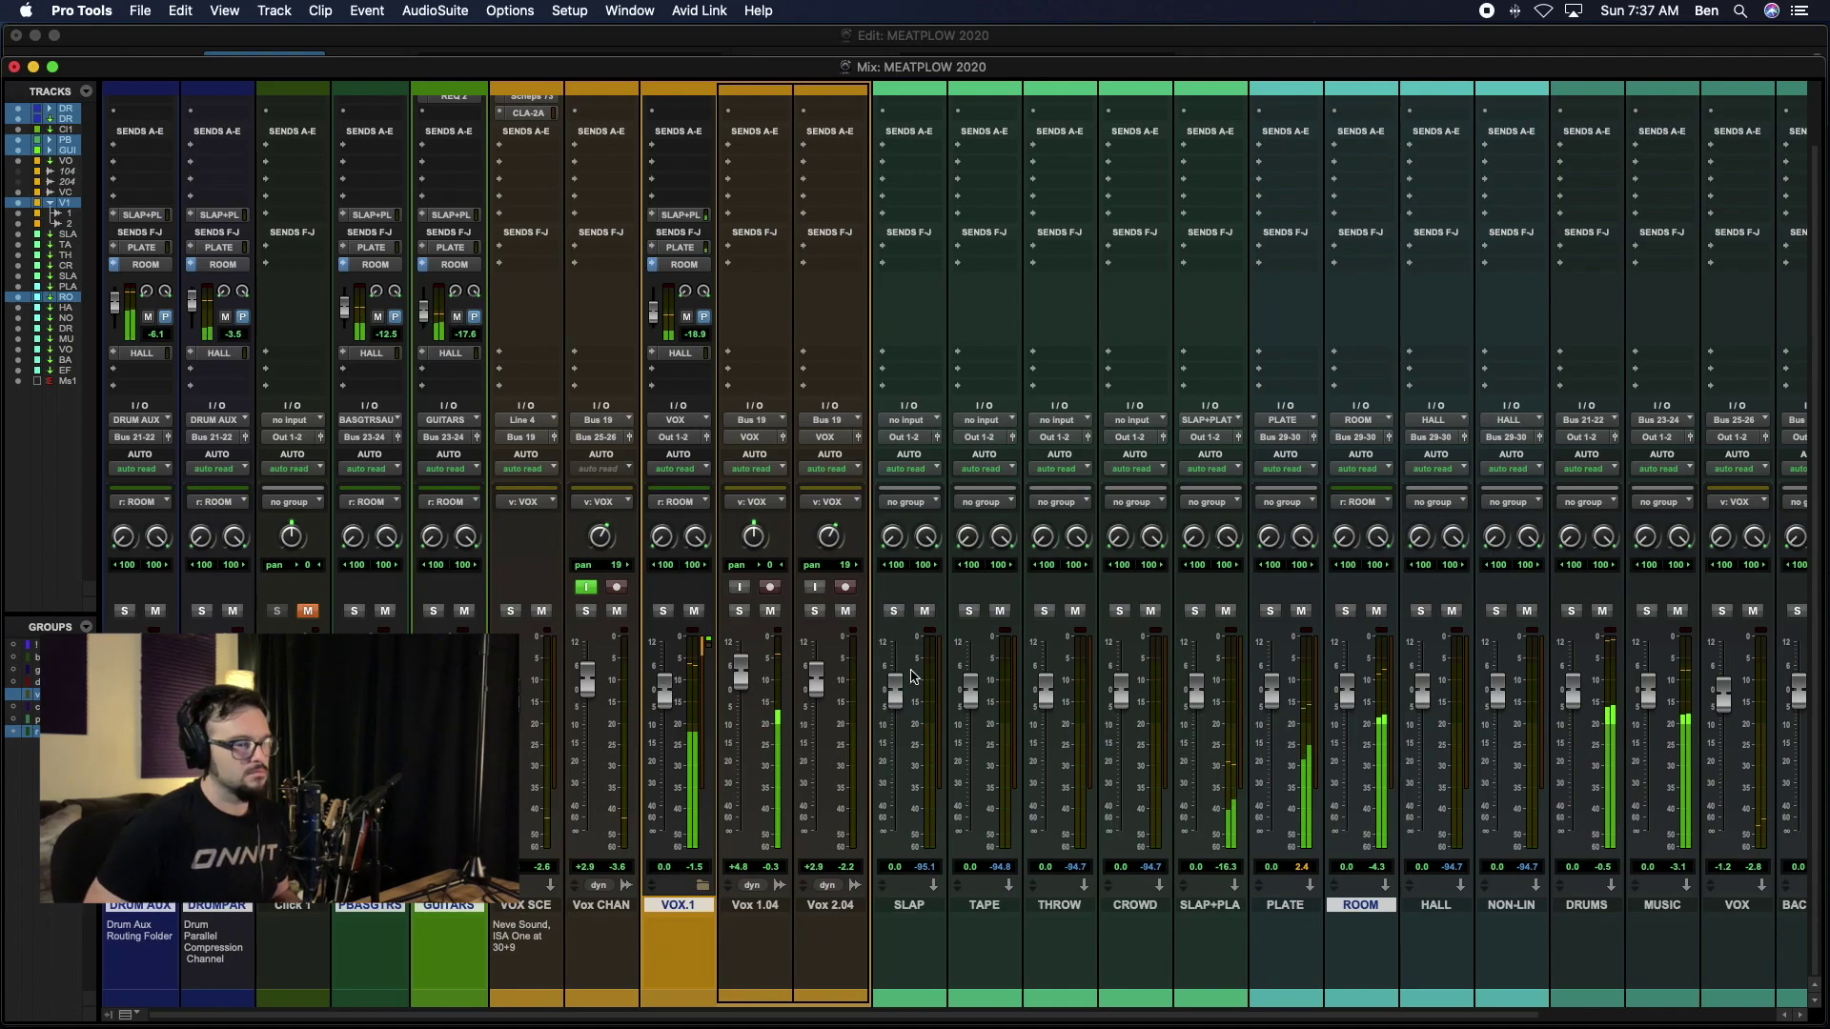
pyautogui.click(1347, 611)
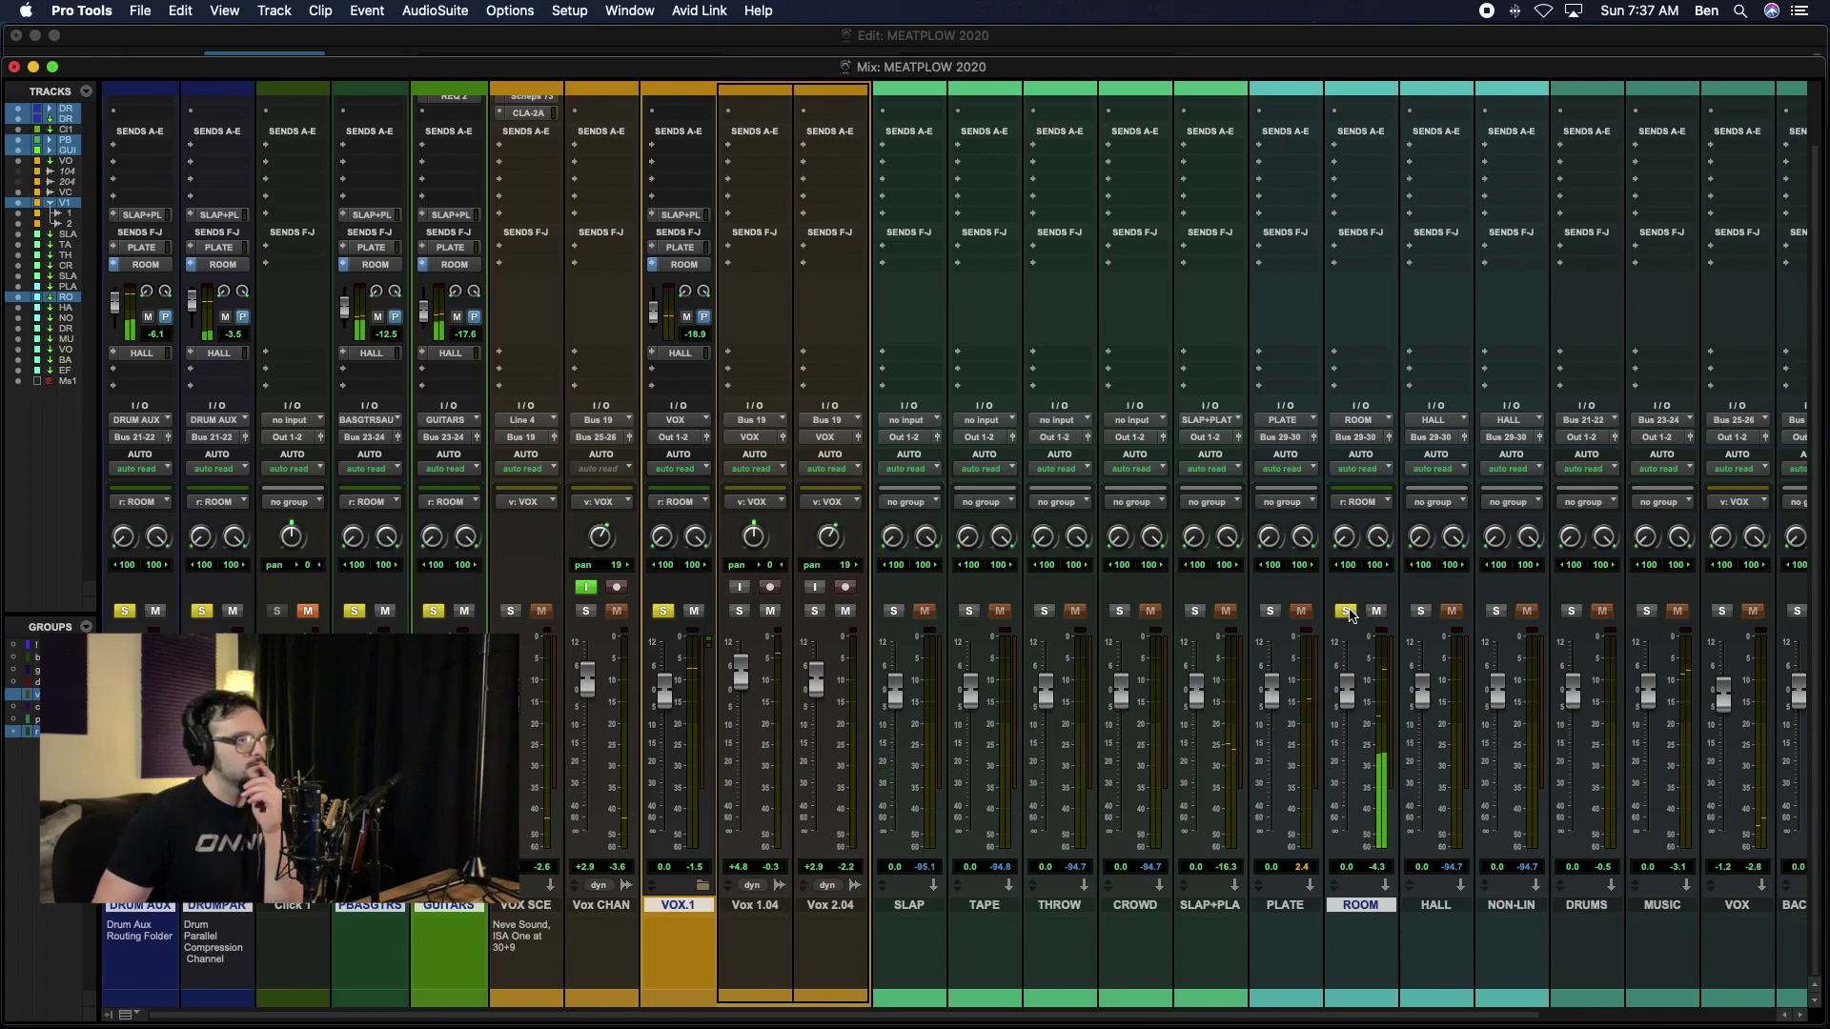
pyautogui.click(1347, 612)
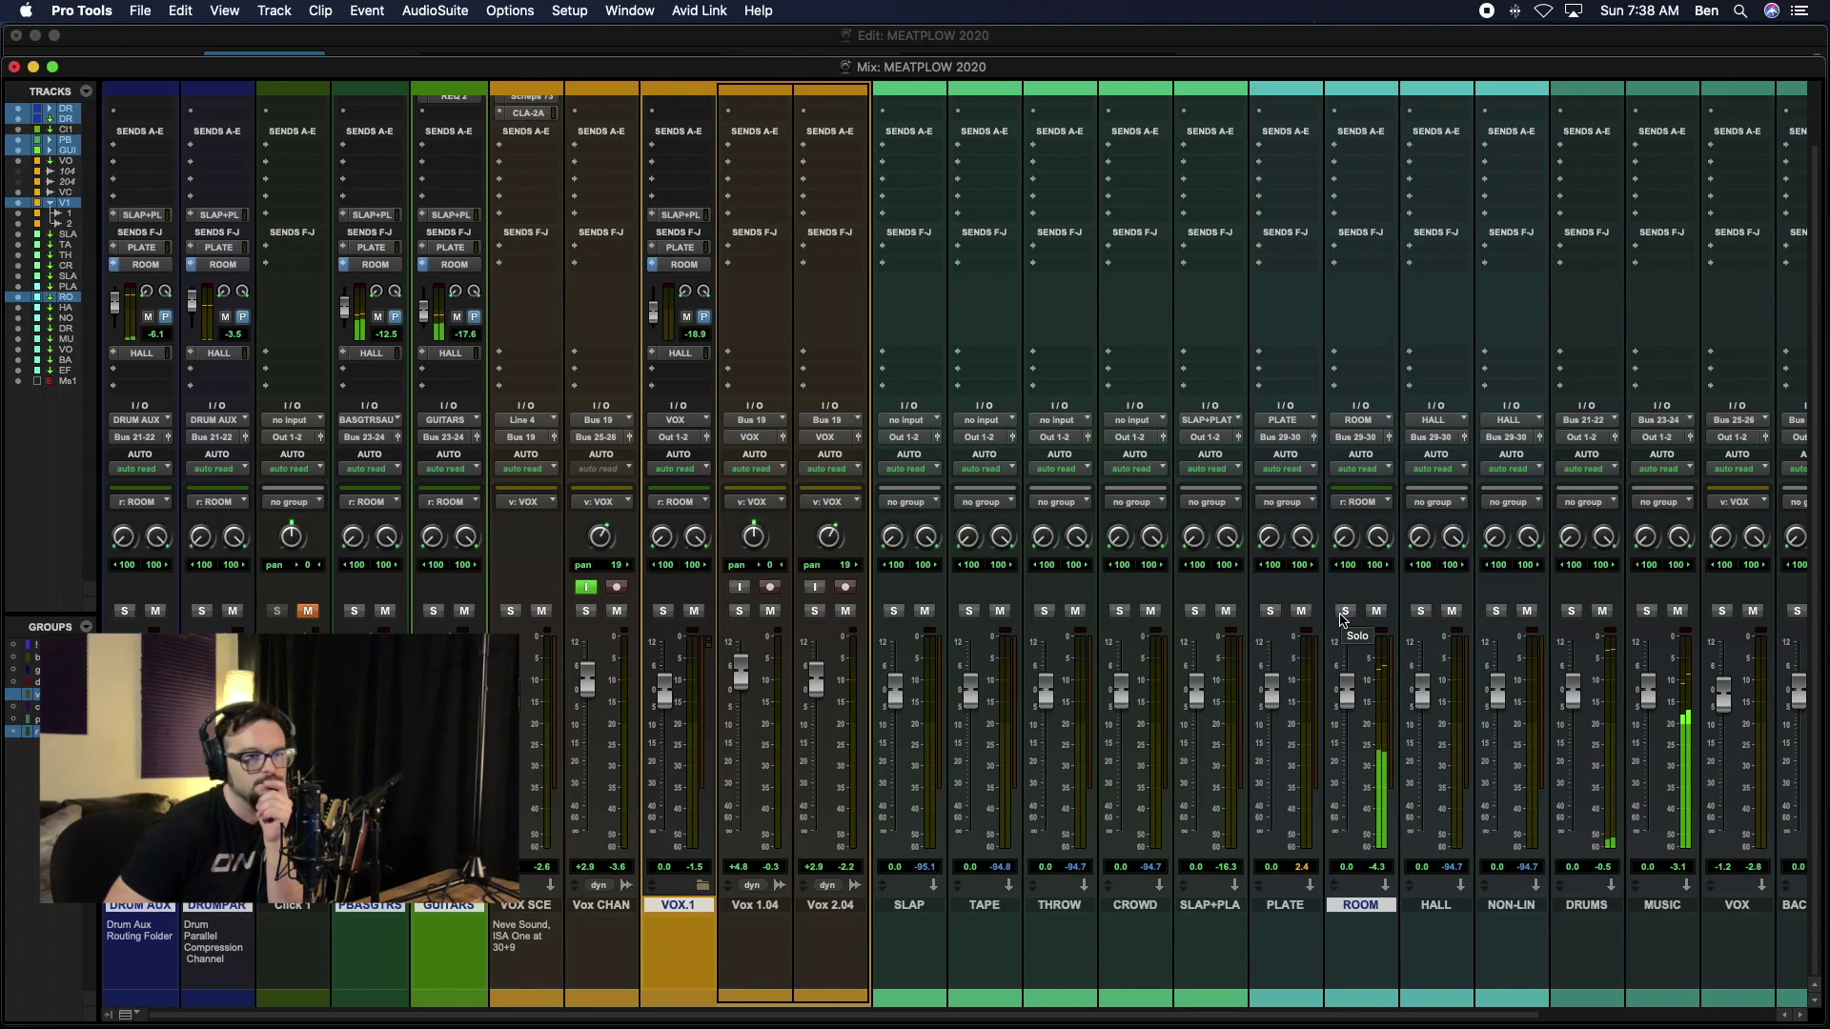
pyautogui.click(1346, 613)
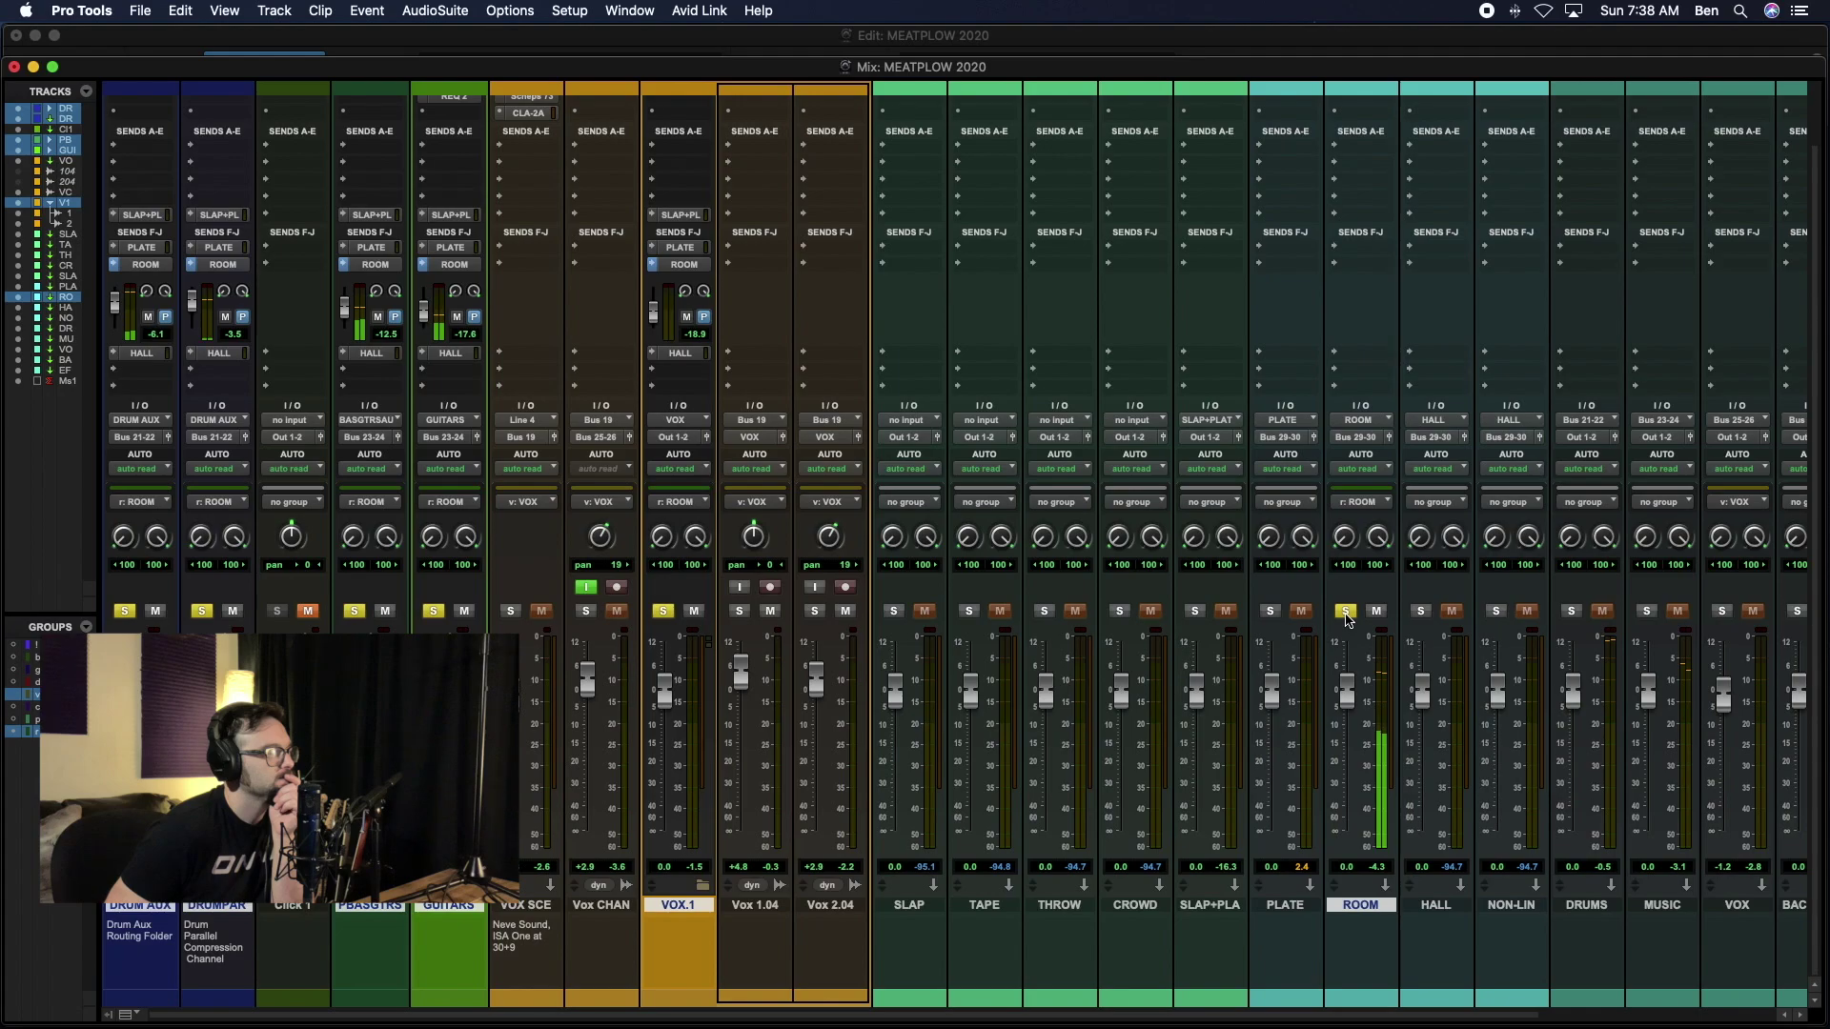
pyautogui.click(1346, 613)
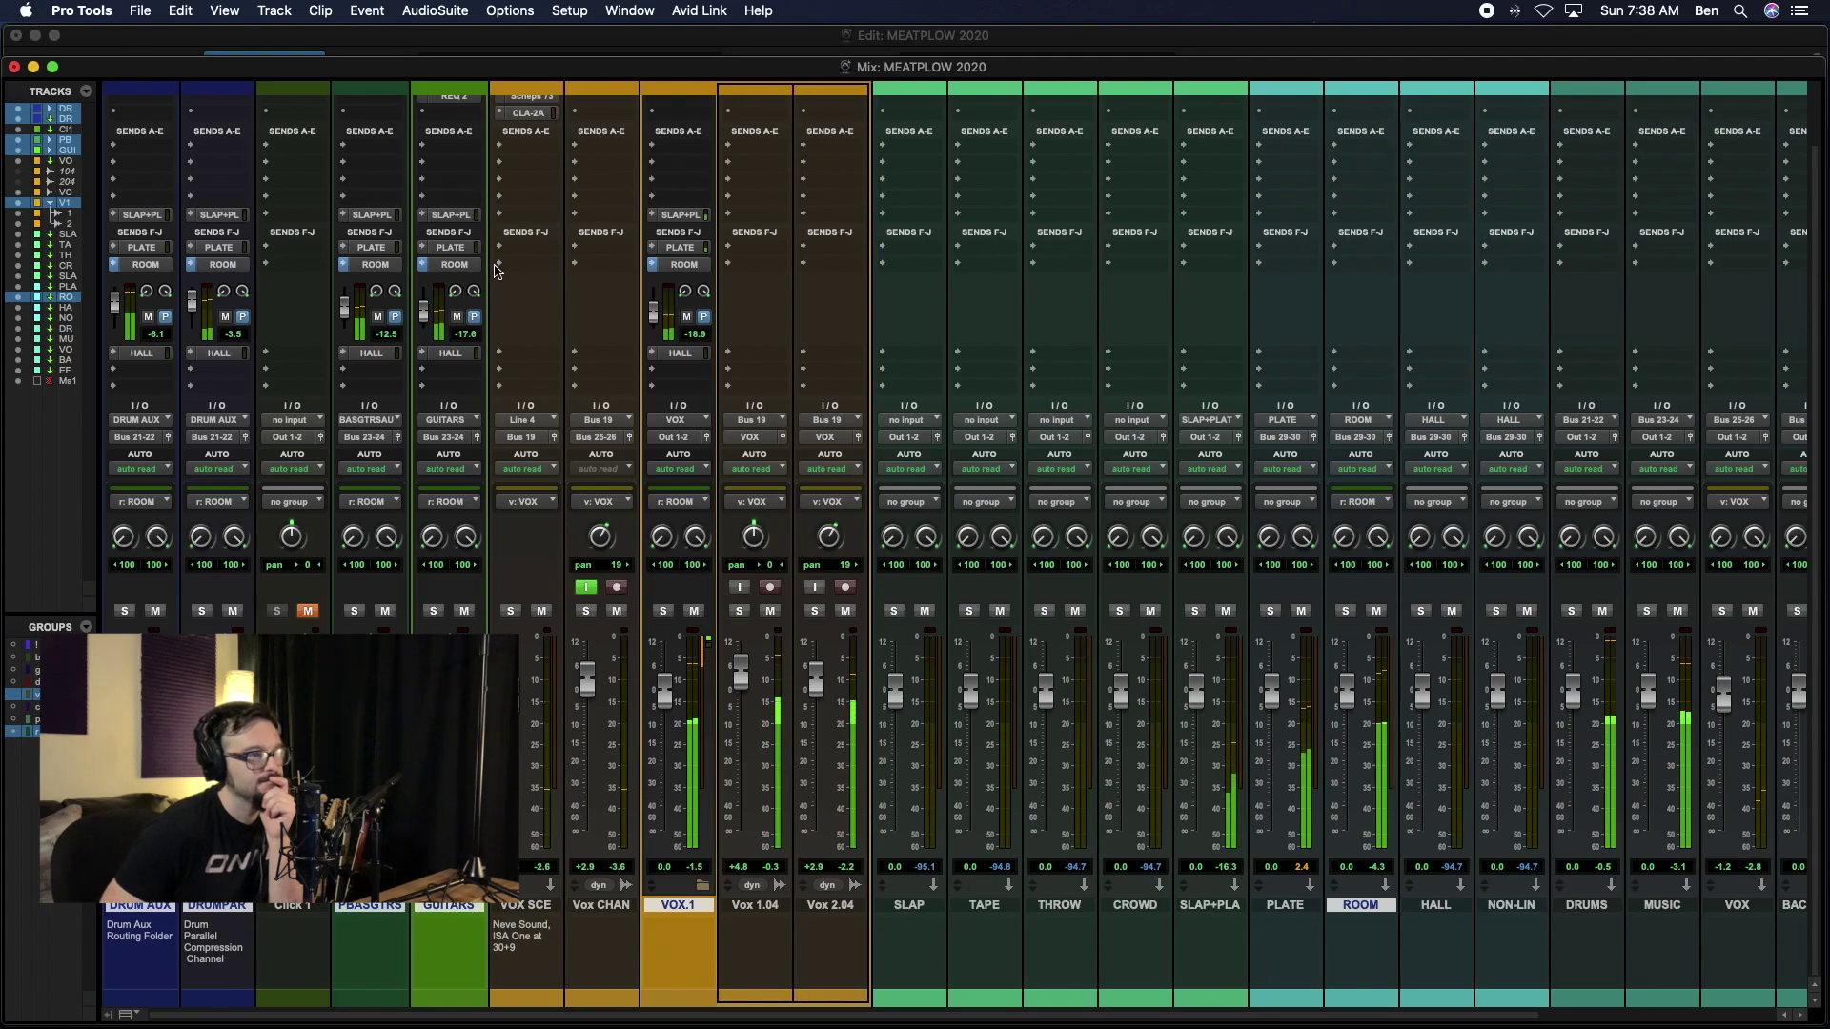
# Step: Expand the PLATE send controls on the grouped tracks and toggle solo on PLATE and ROOM to compare the reverbs
pyautogui.click(652, 248)
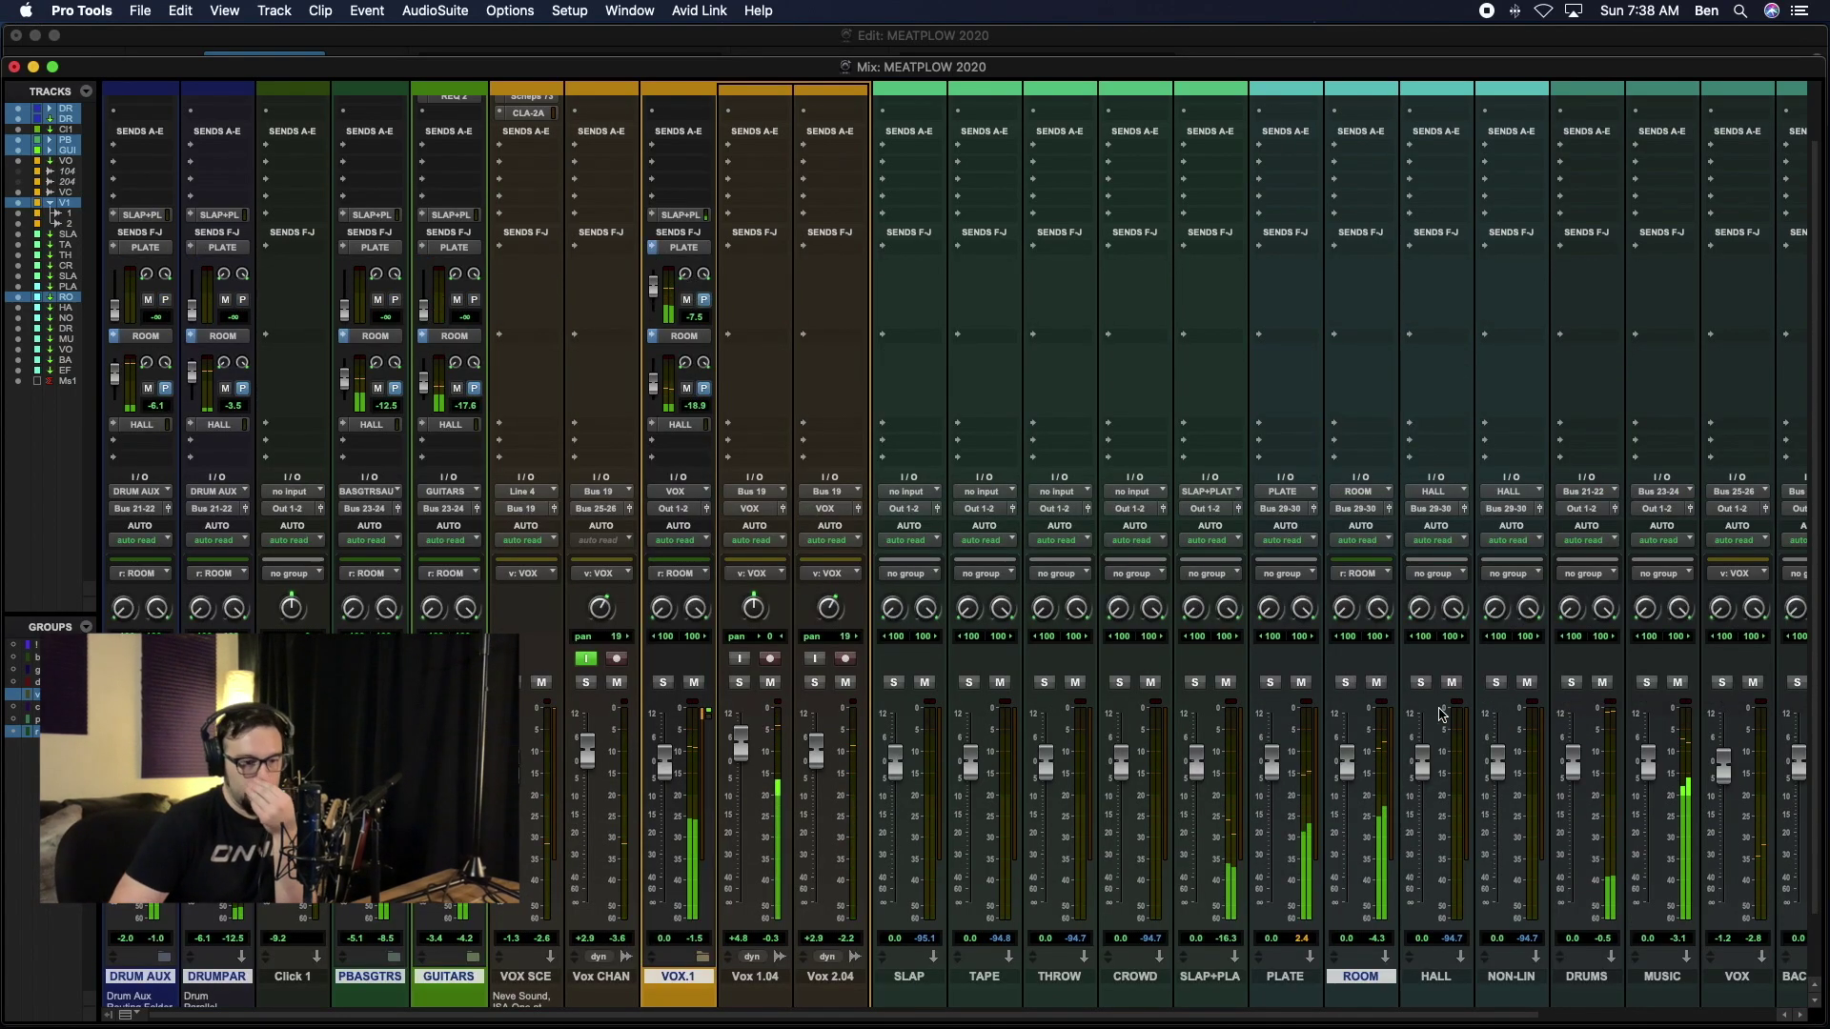
pyautogui.click(1272, 685)
pyautogui.click(1272, 685)
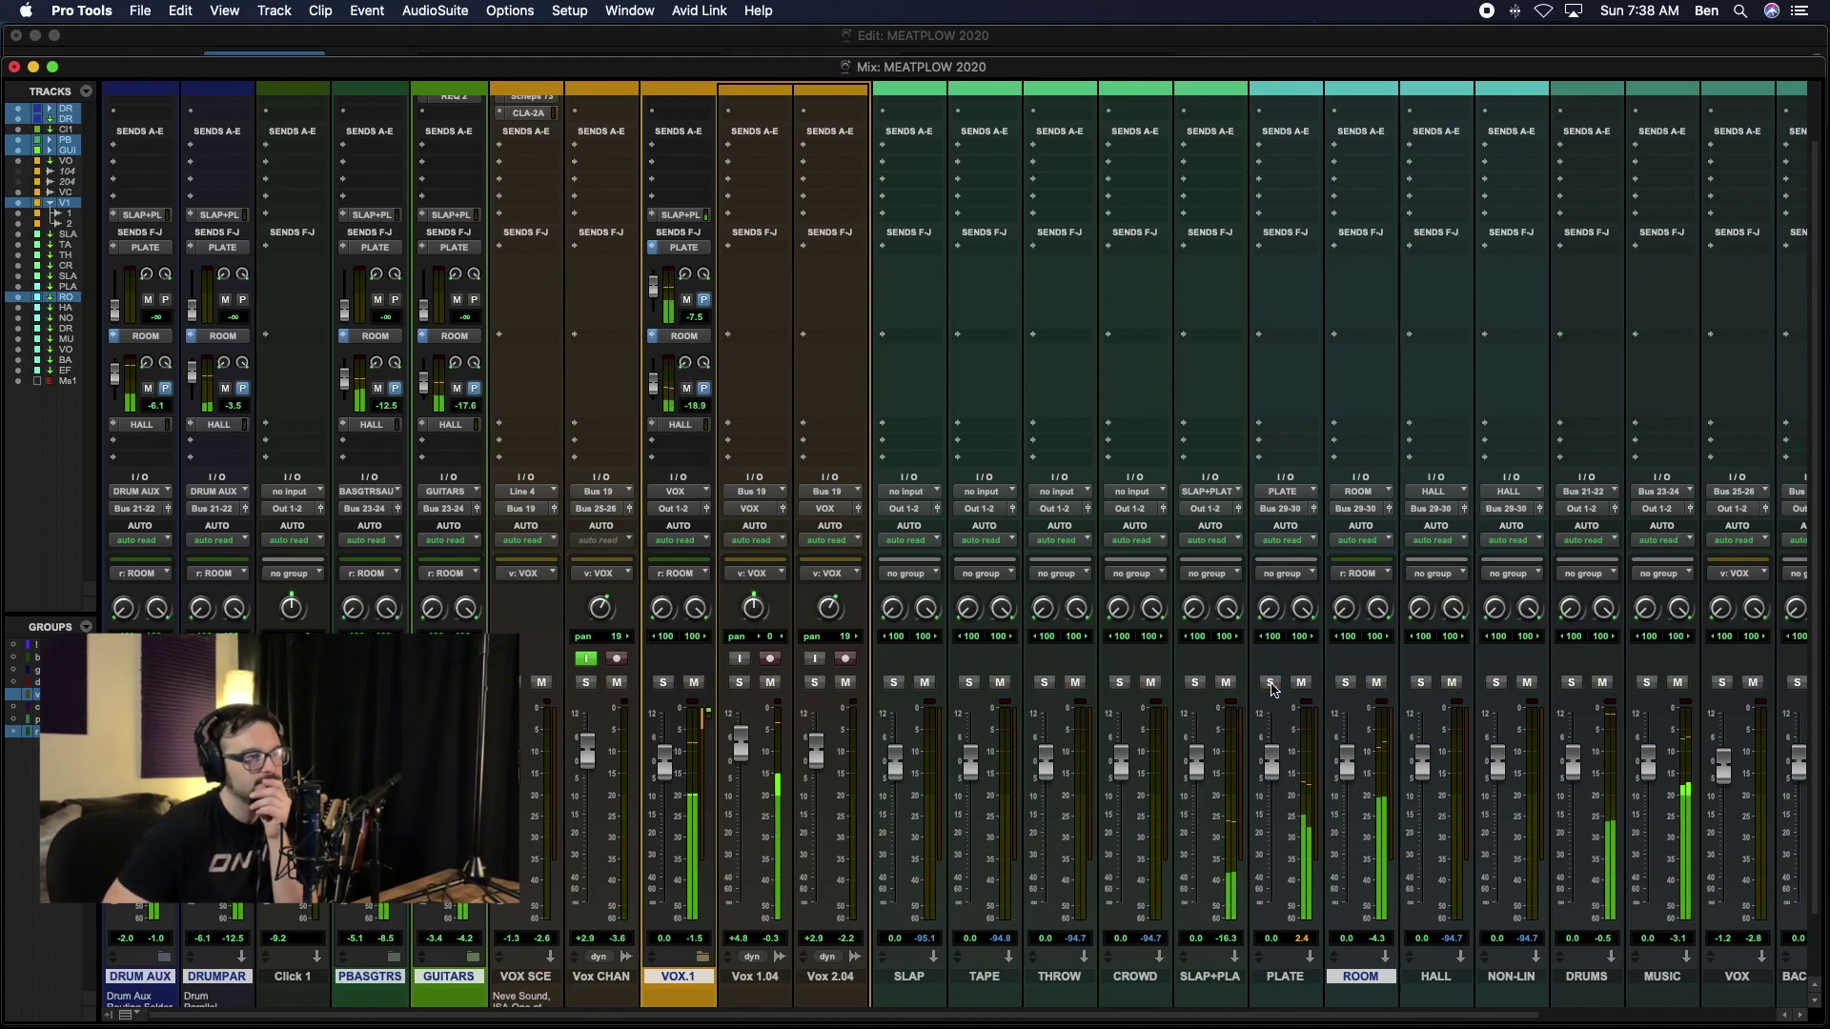
pyautogui.scroll(-3, 1306, 677)
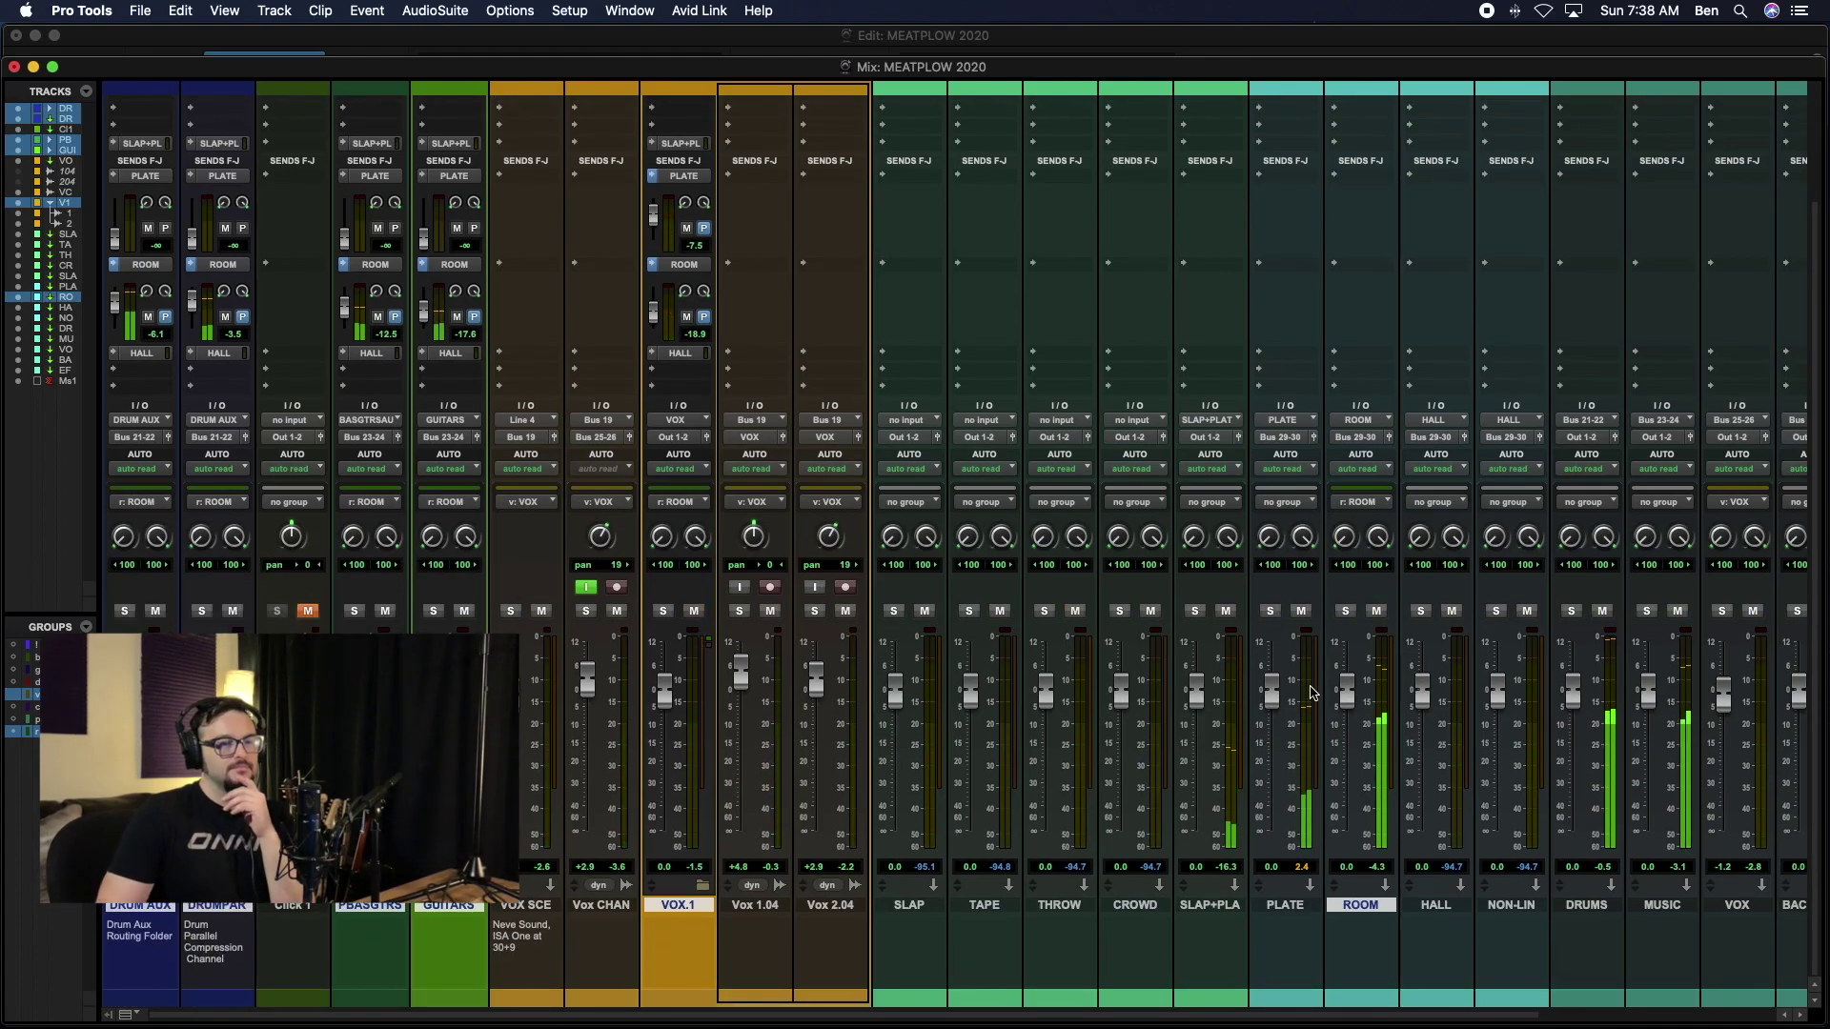
pyautogui.click(1345, 611)
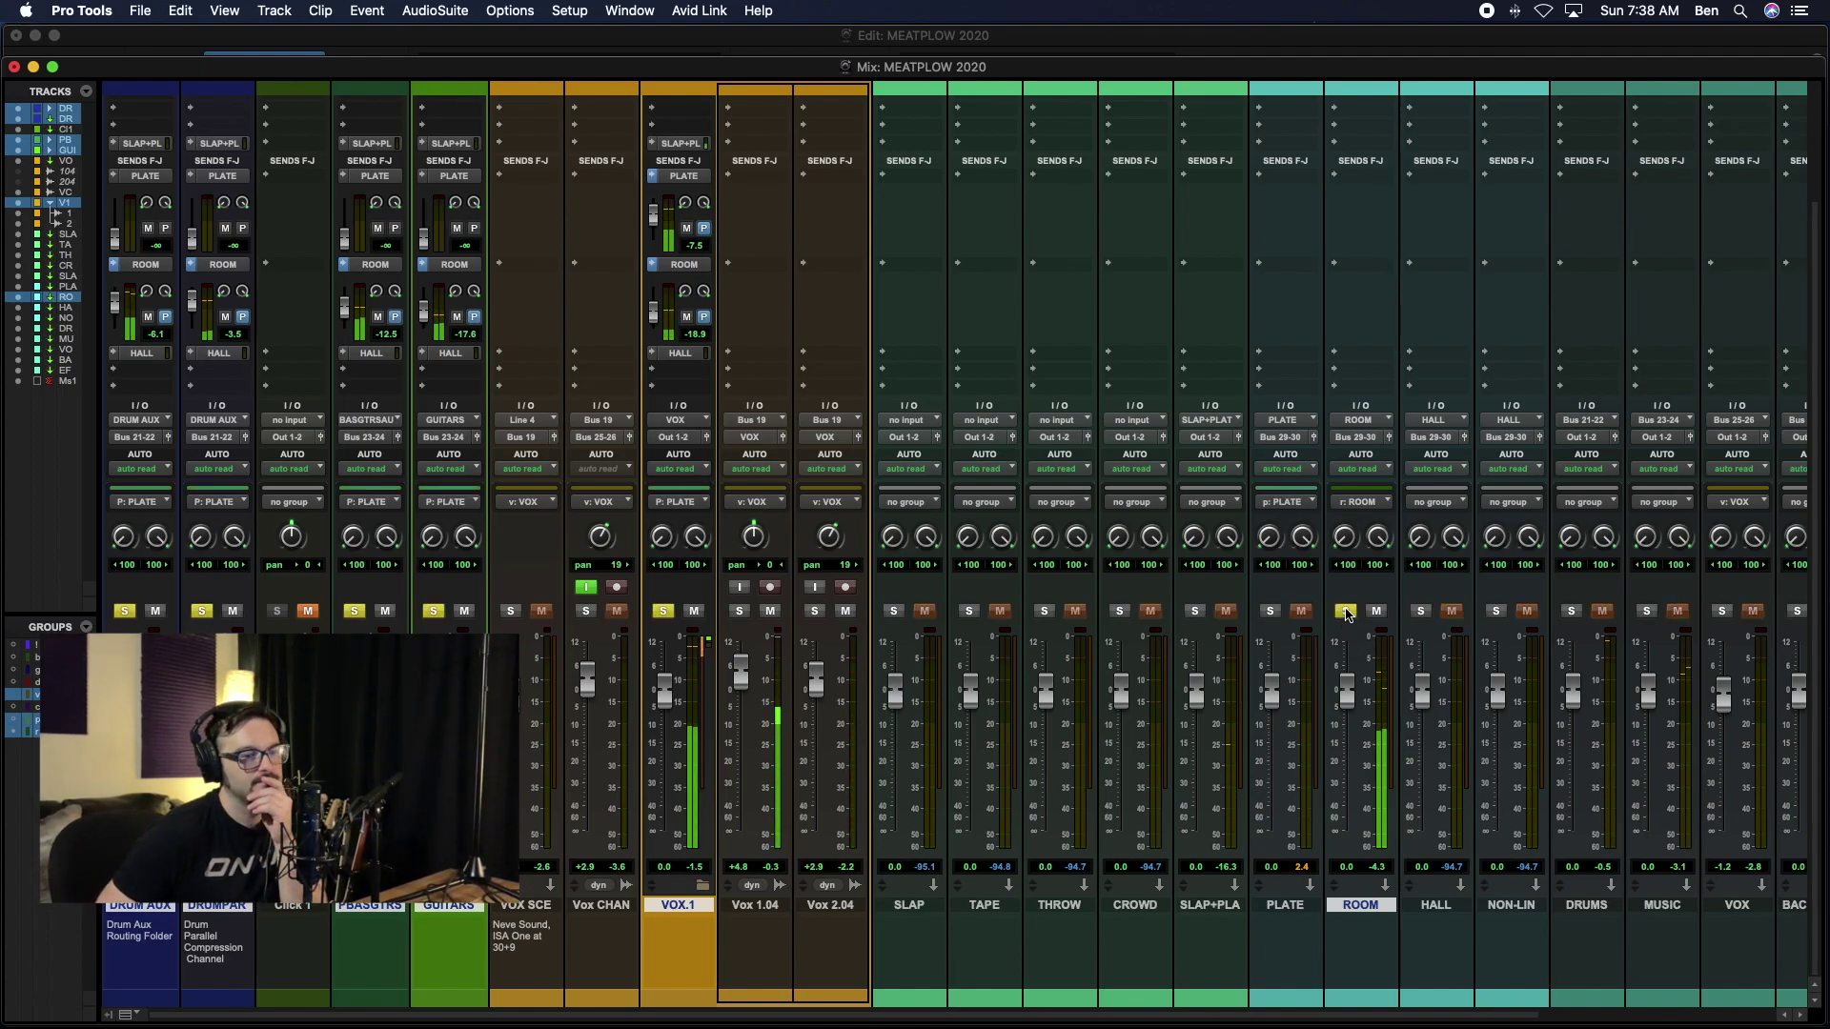
pyautogui.click(1346, 611)
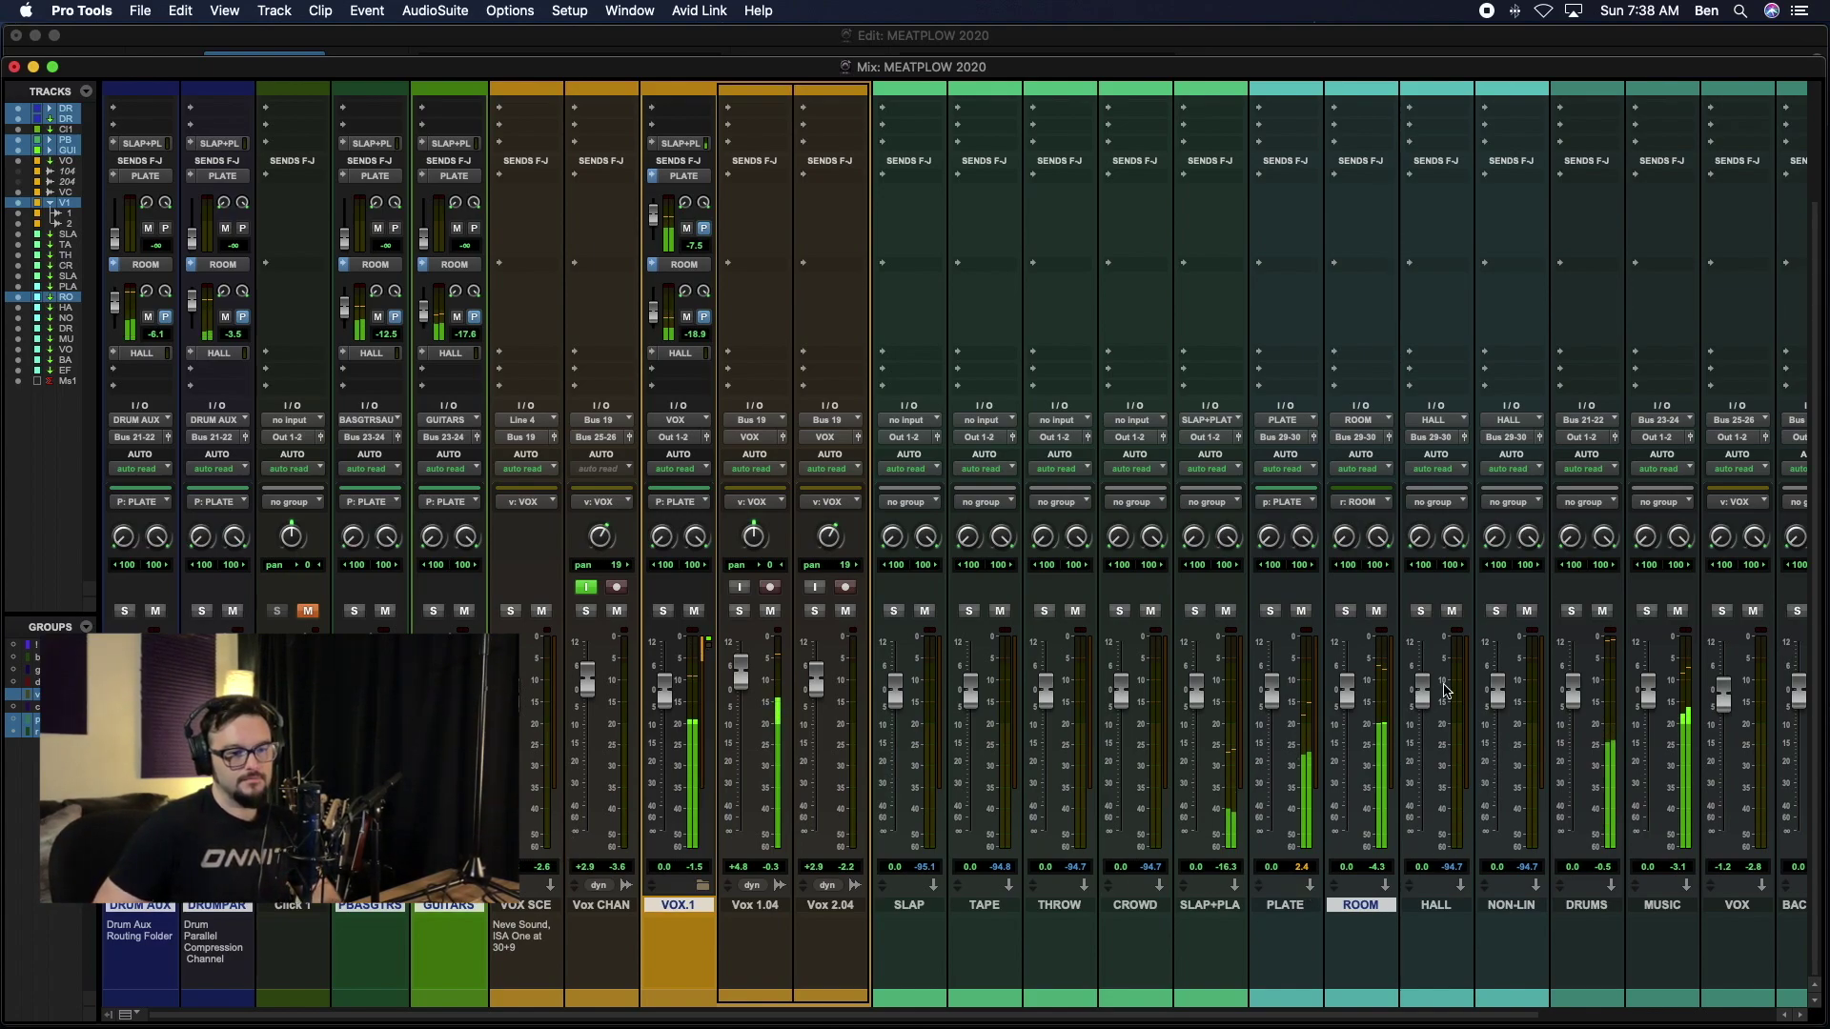
# Step: Disable all other mix groups so that only the ROOM group is active
pyautogui.hscroll(5, 1247, 705)
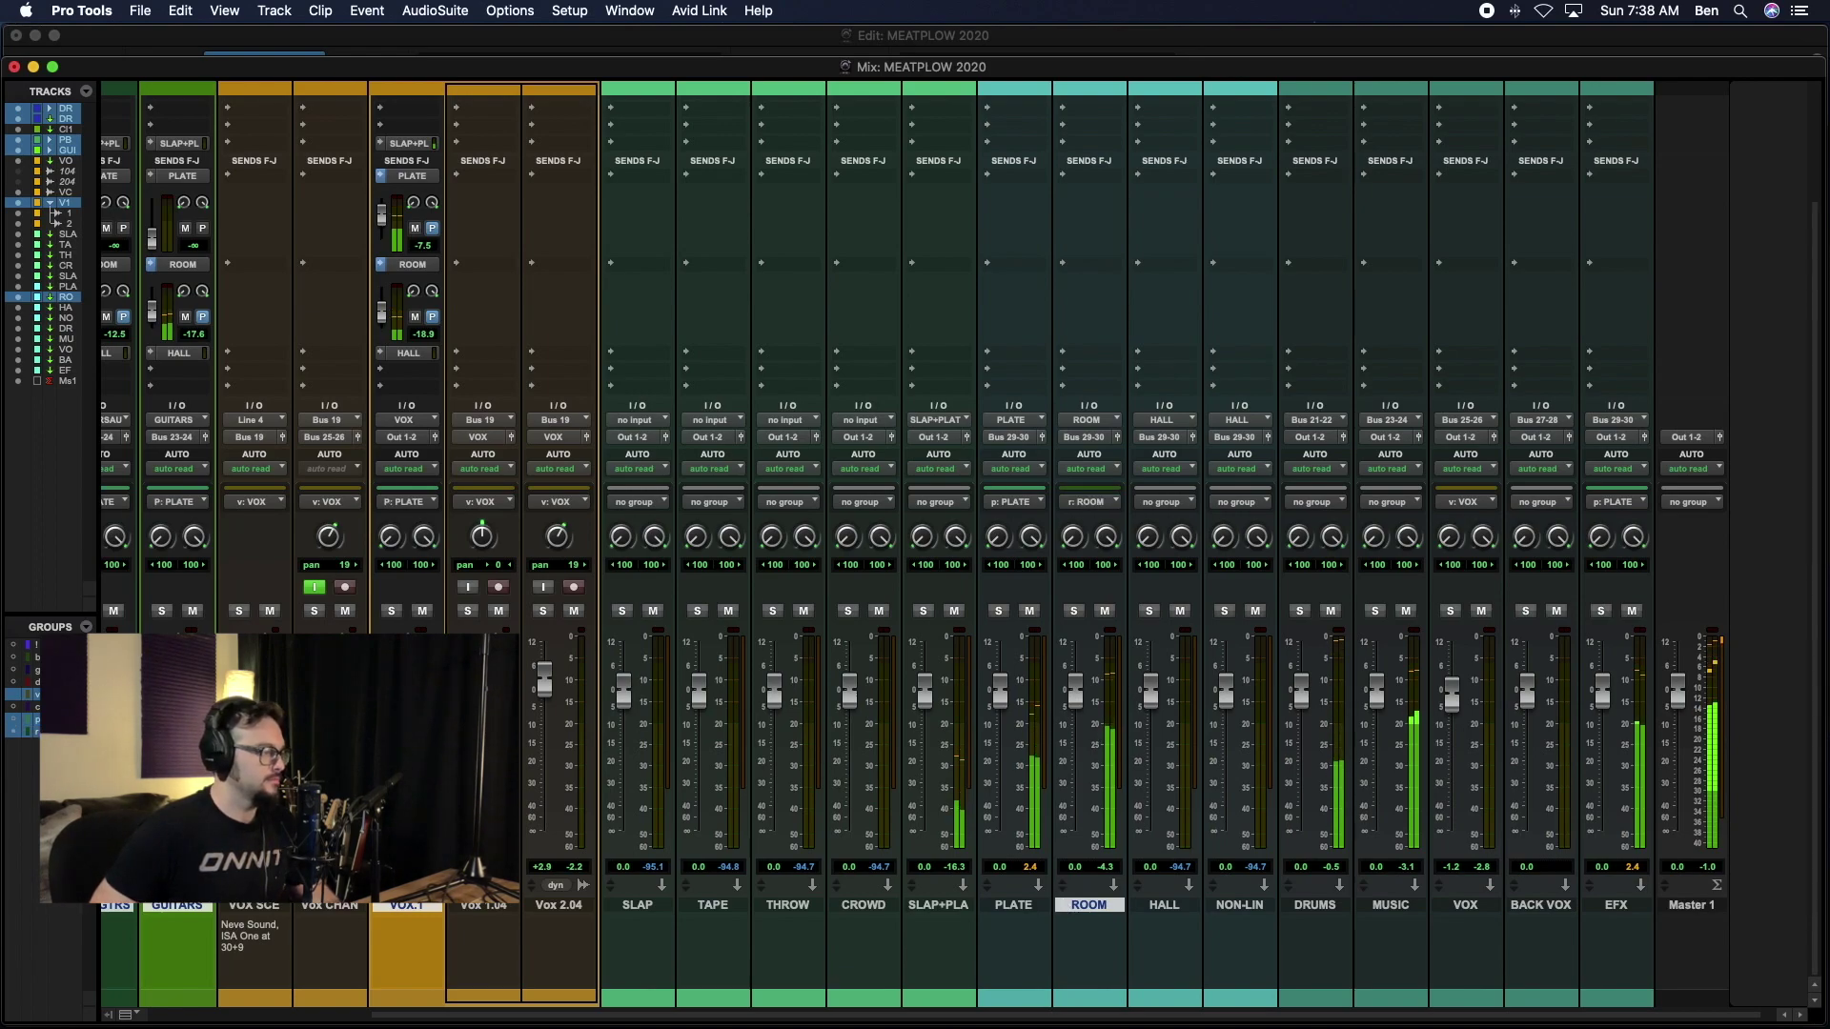
pyautogui.moveTo(55, 657); pyautogui.dragTo(55, 720)
pyautogui.click(56, 733)
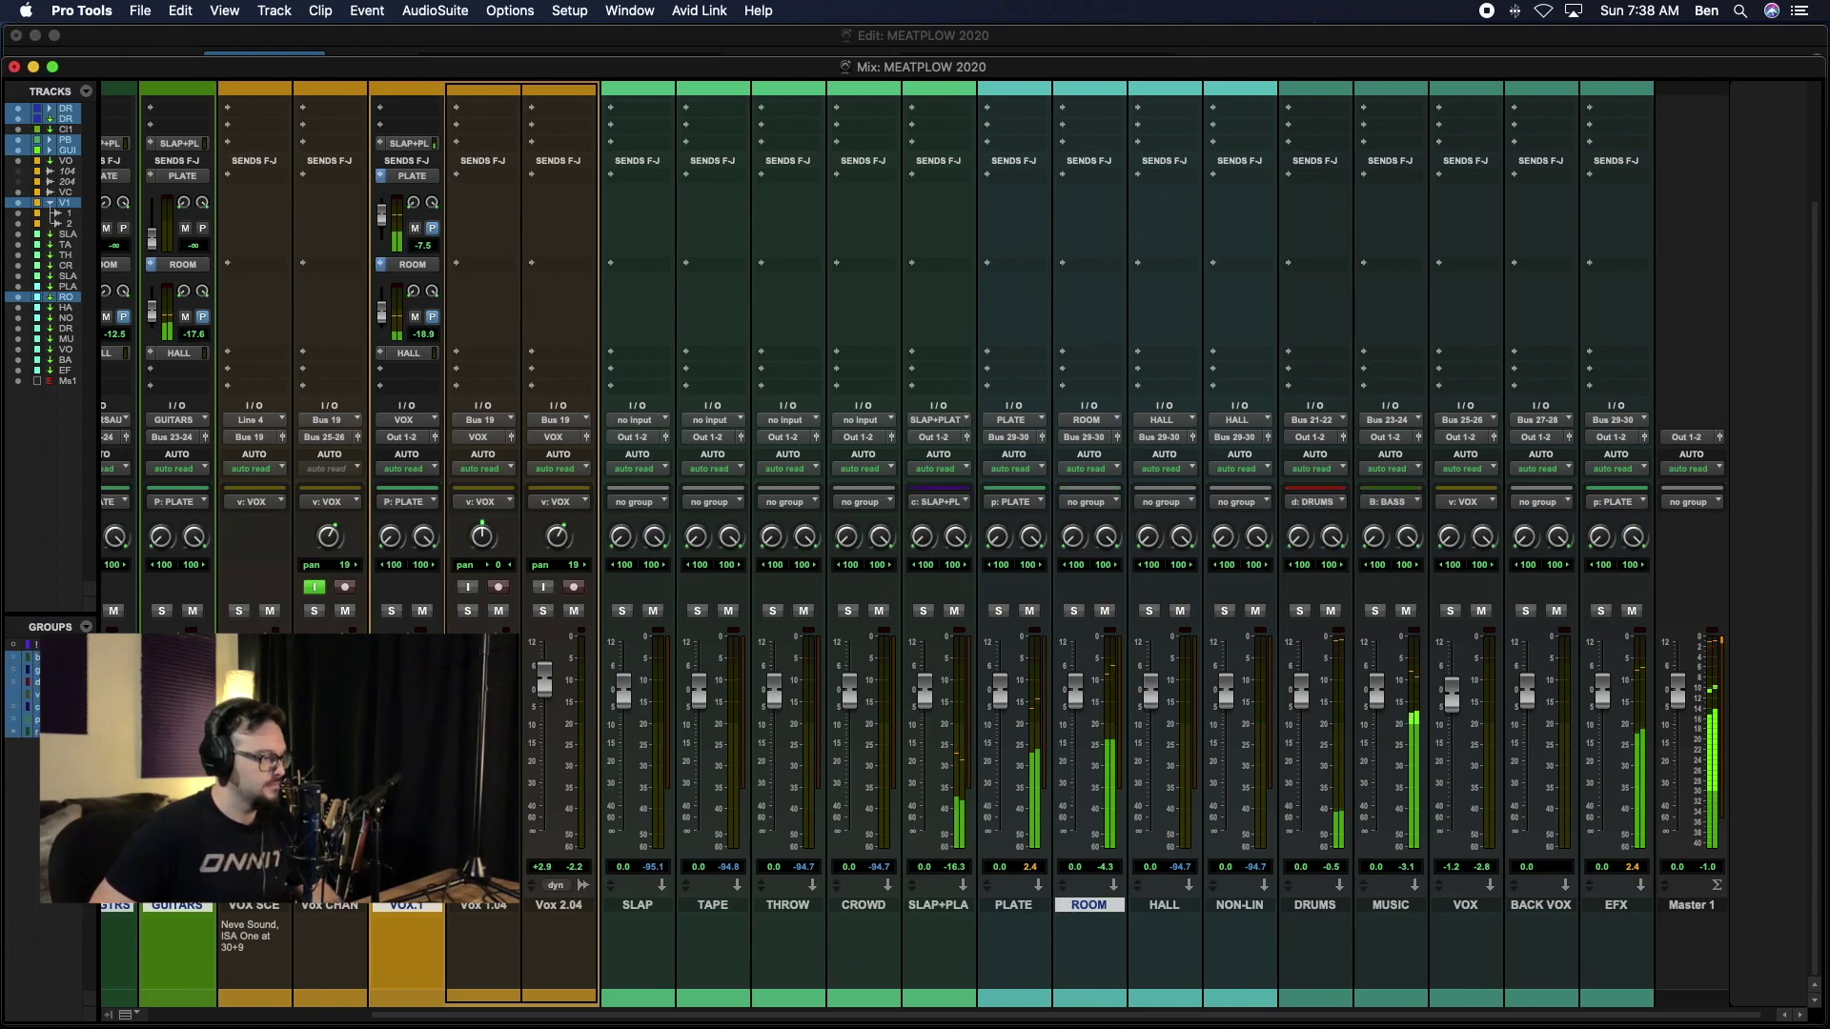
pyautogui.press('r')
pyautogui.press('r')
pyautogui.press('p')
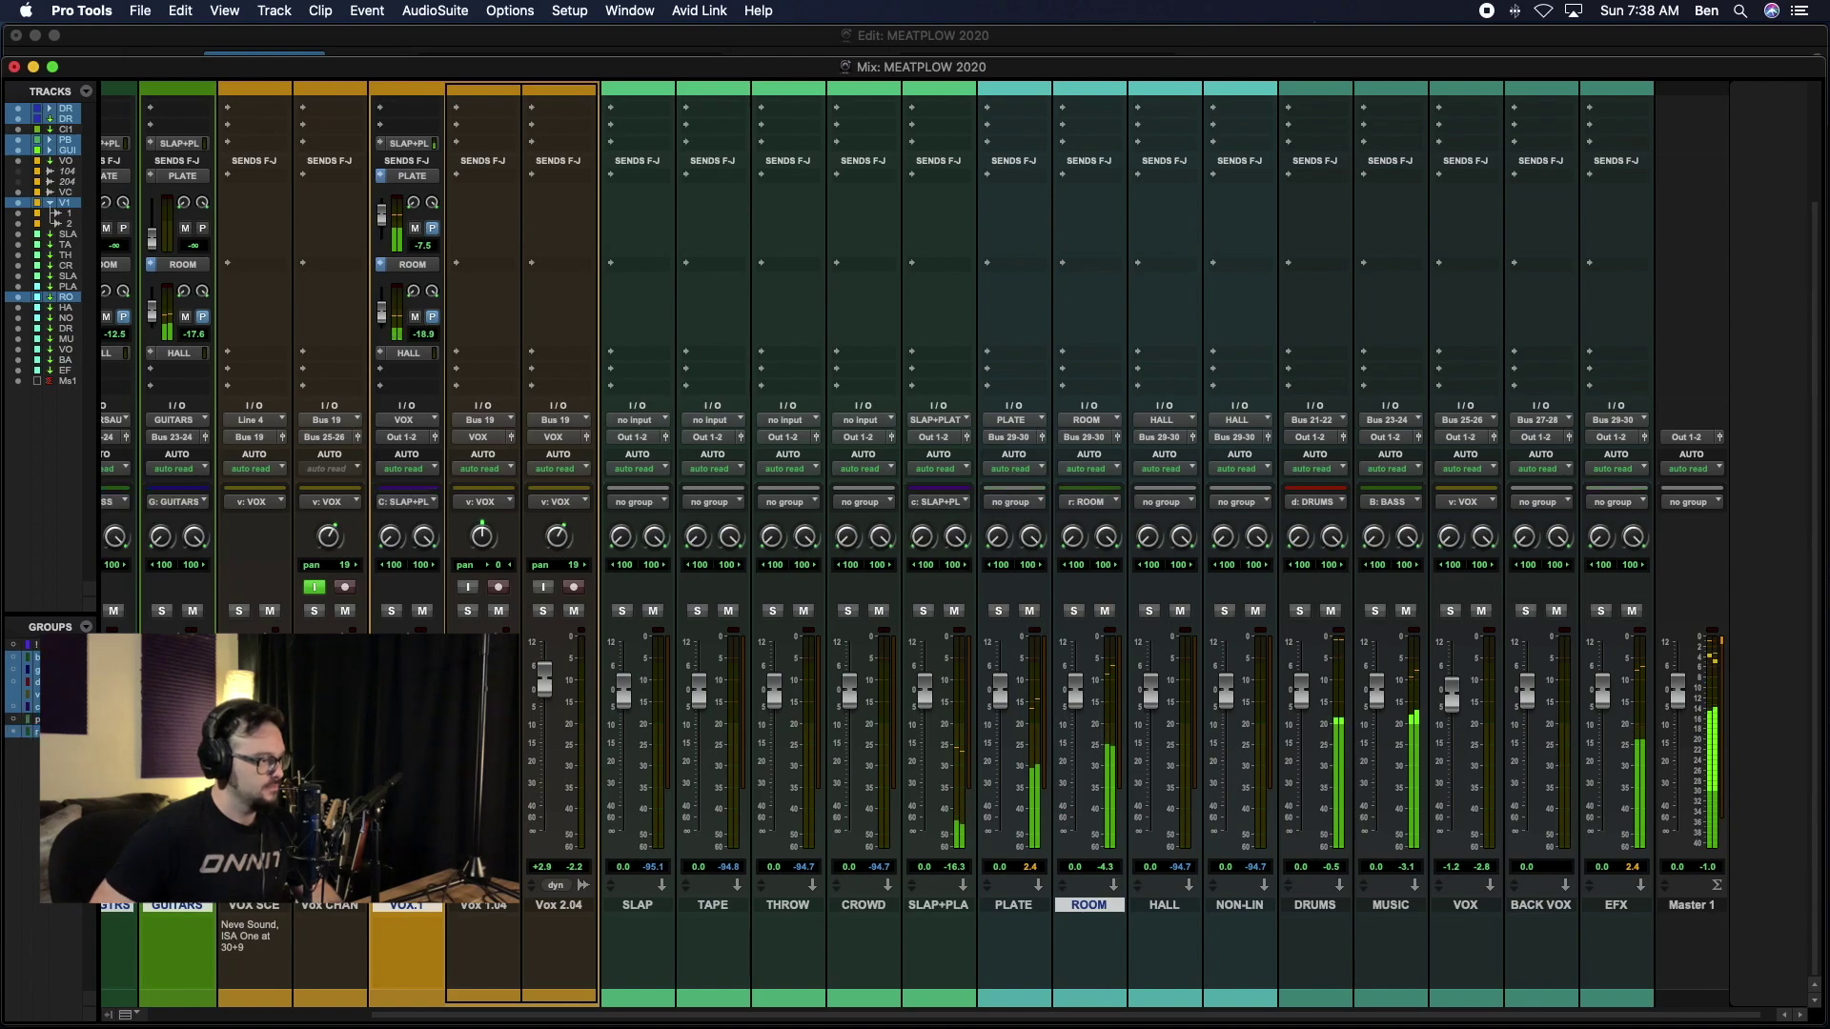
pyautogui.press('c')
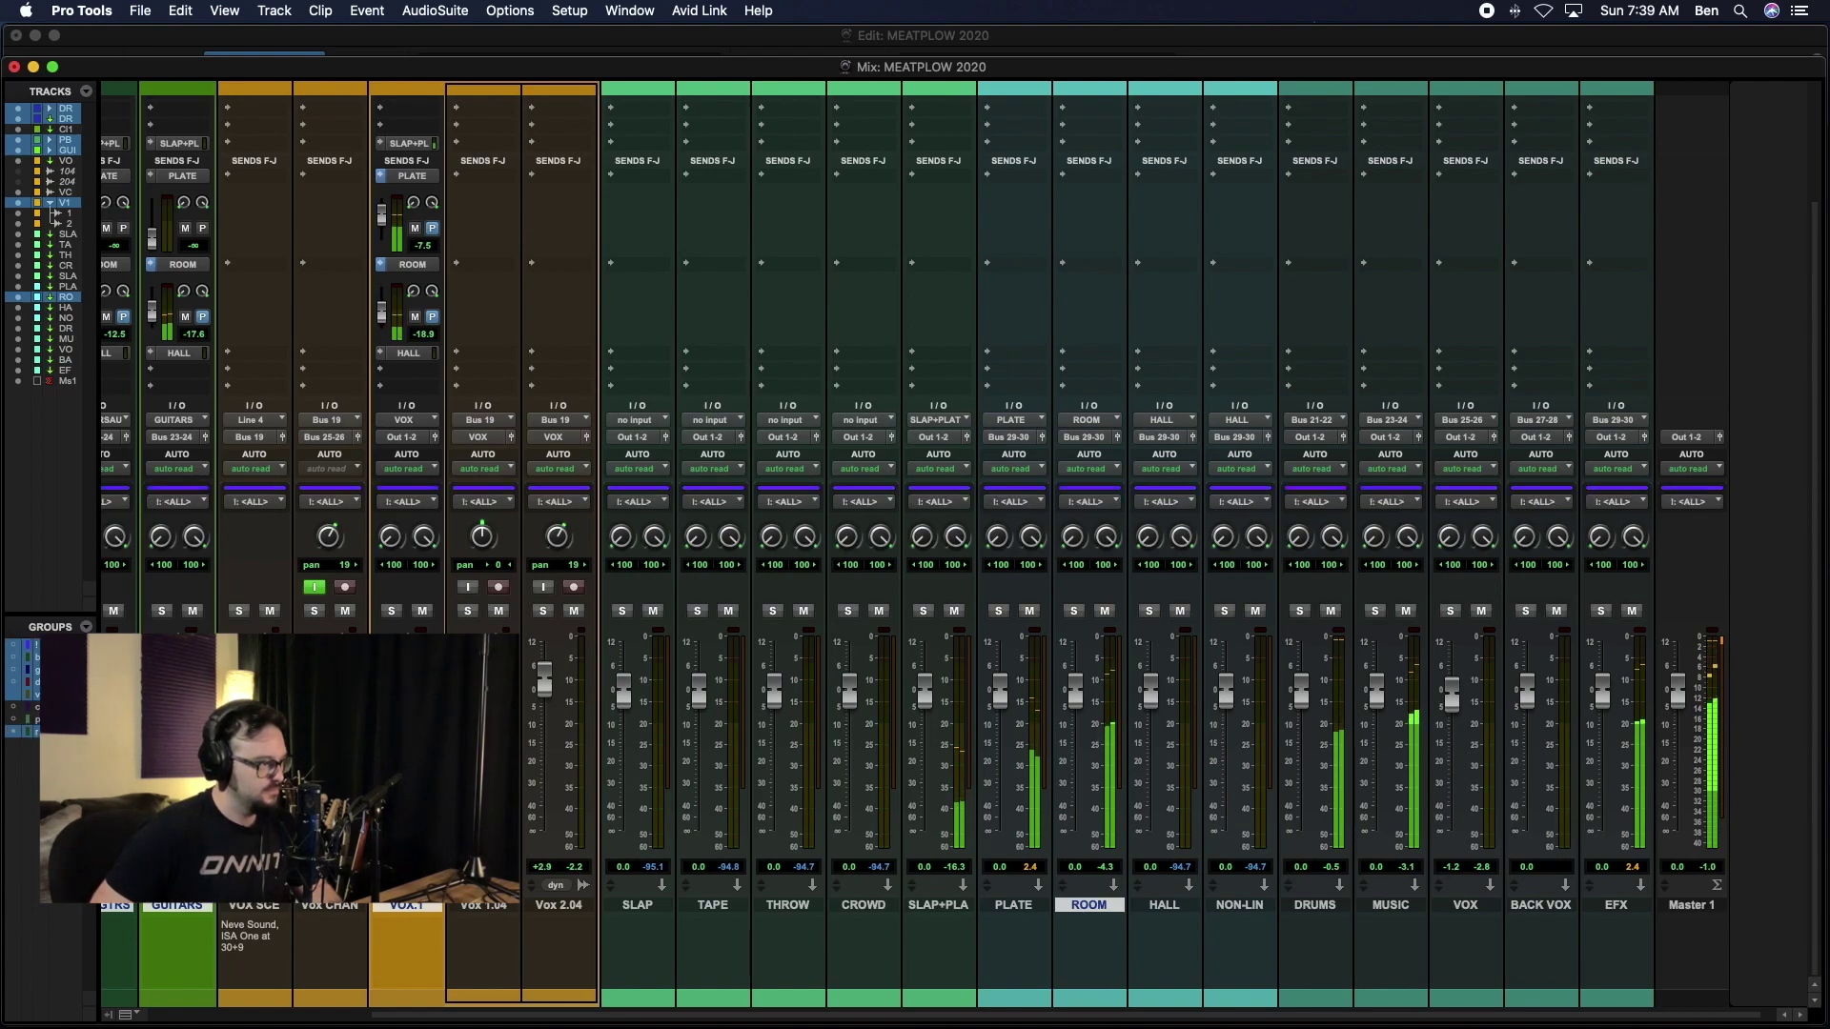
pyautogui.press('b')
pyautogui.press('g')
pyautogui.press('d')
pyautogui.press('v')
pyautogui.click(46, 731)
pyautogui.click(46, 732)
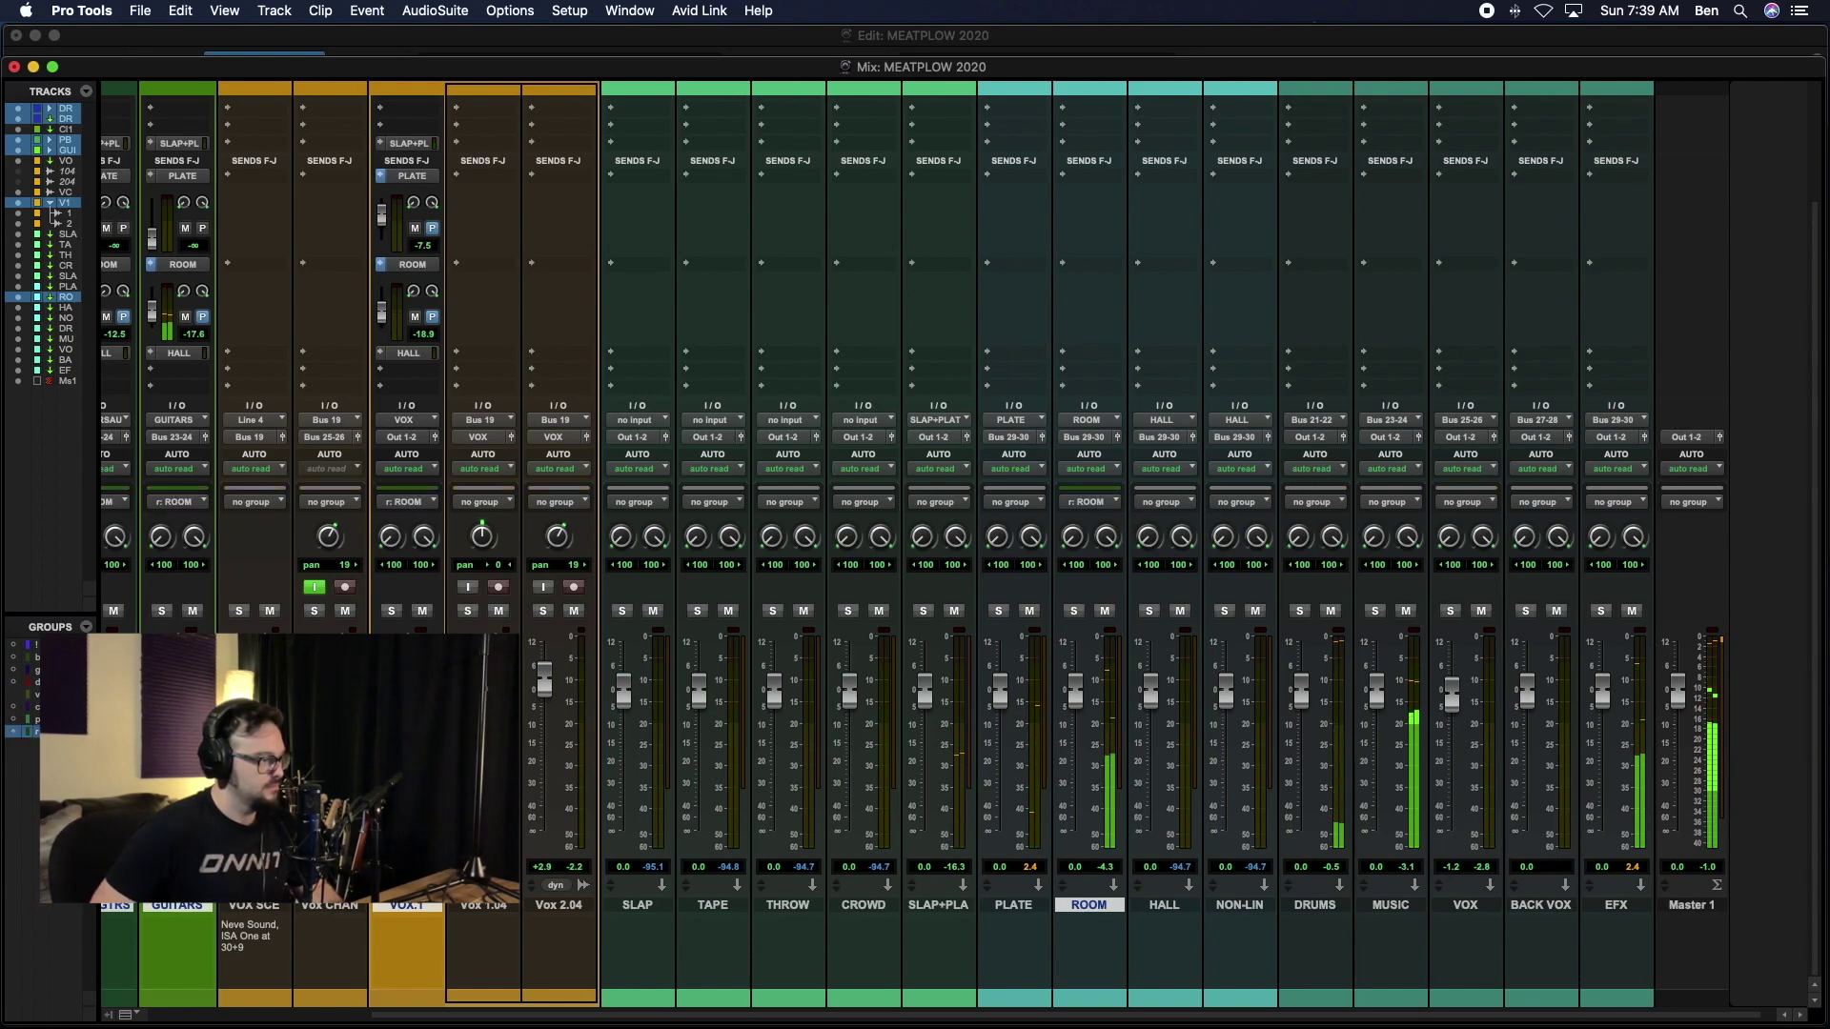
pyautogui.rightClick(46, 730)
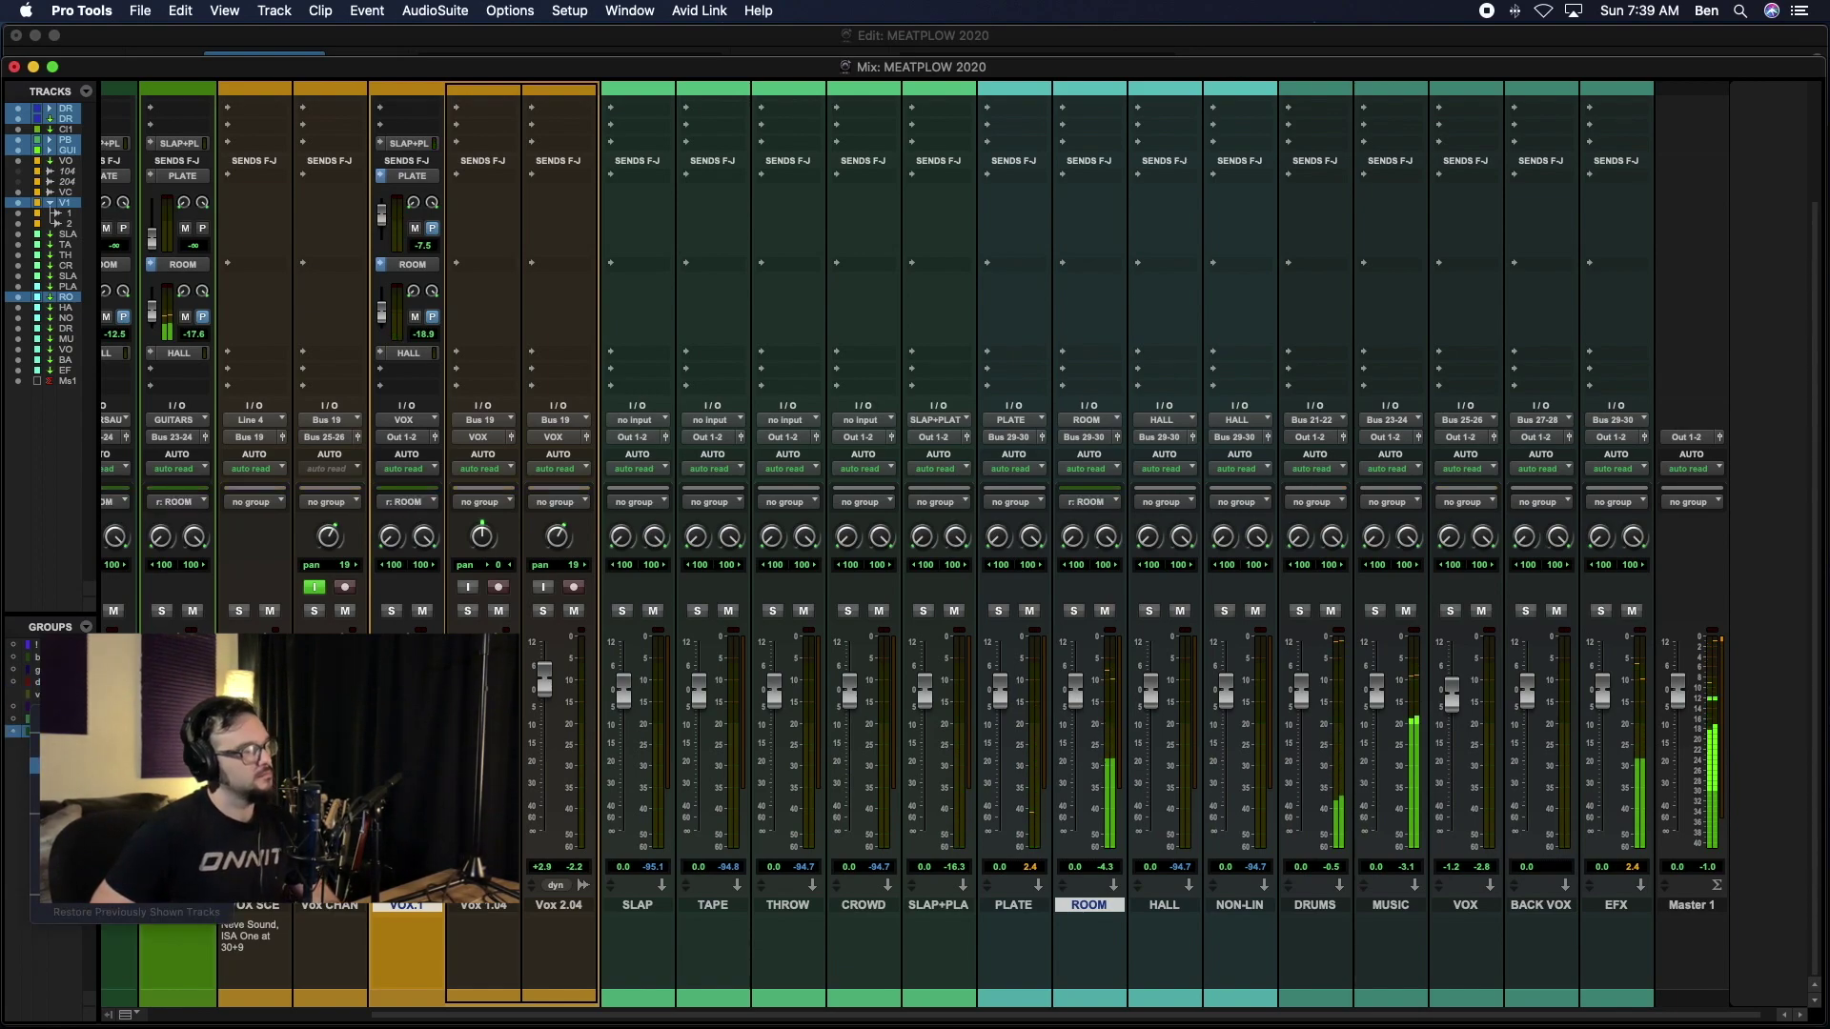
pyautogui.click(86, 764)
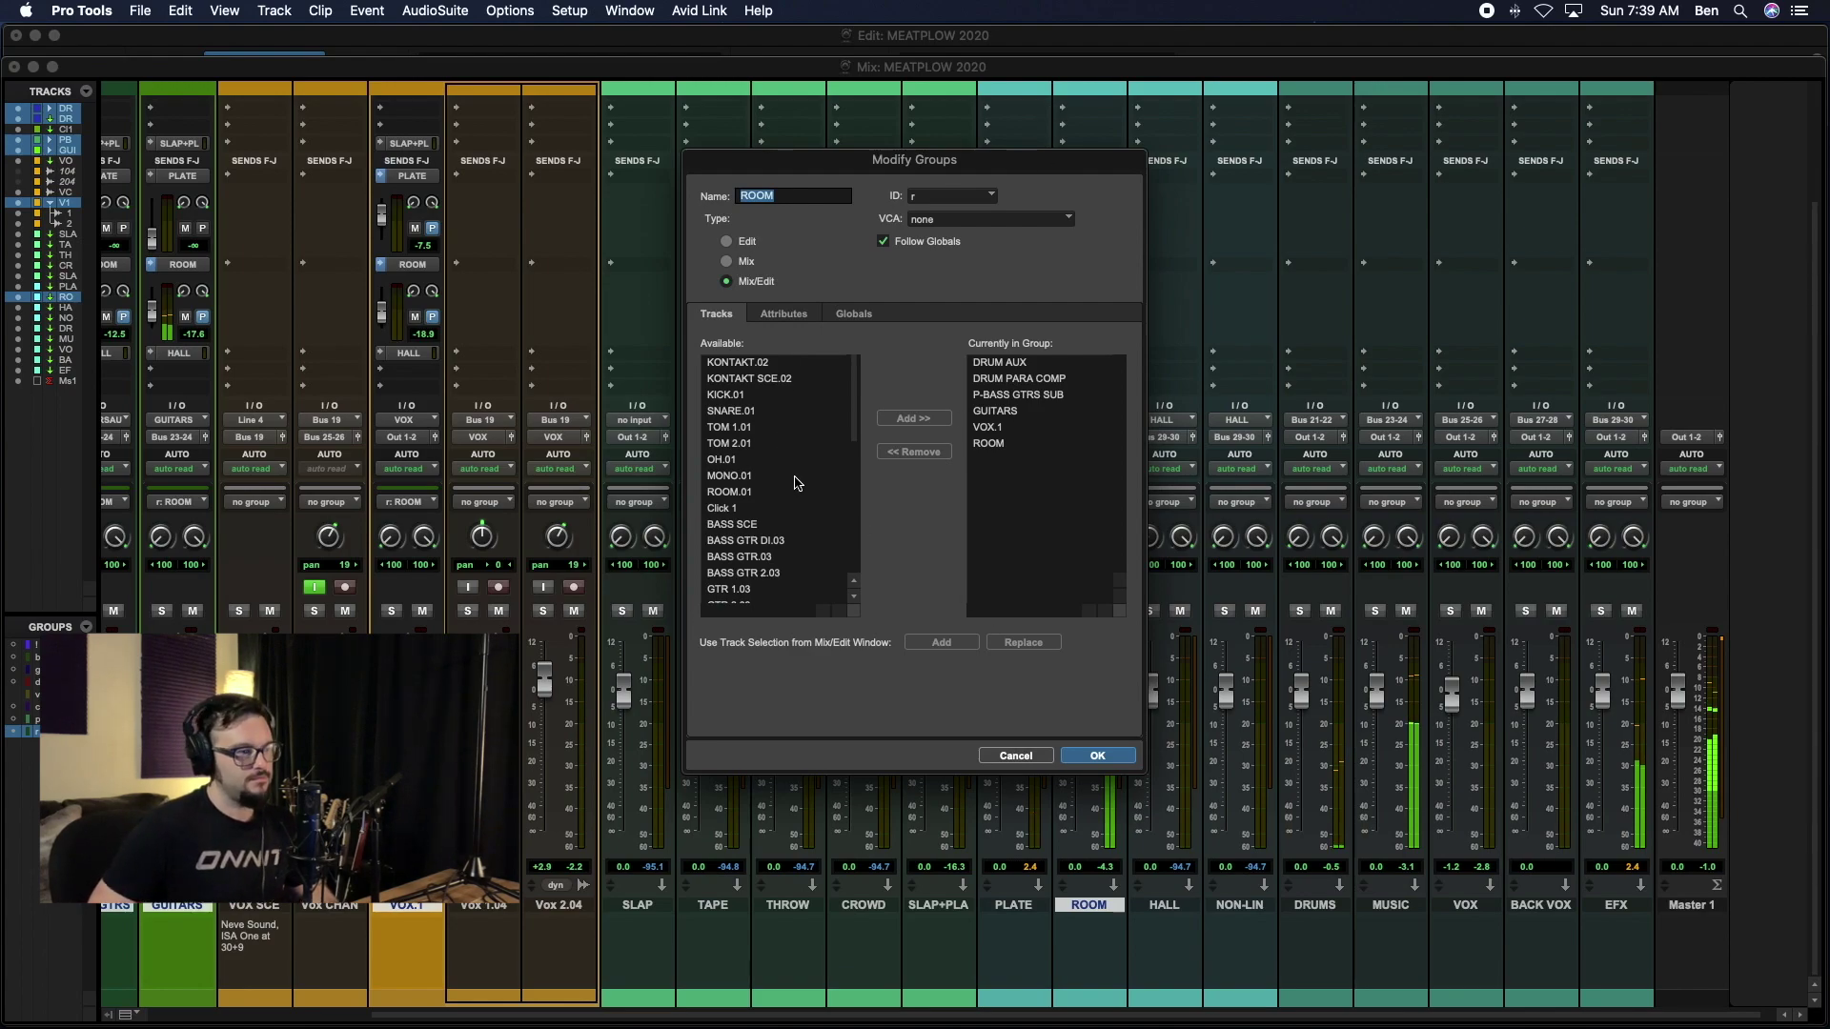
pyautogui.scroll(-10, 794, 515)
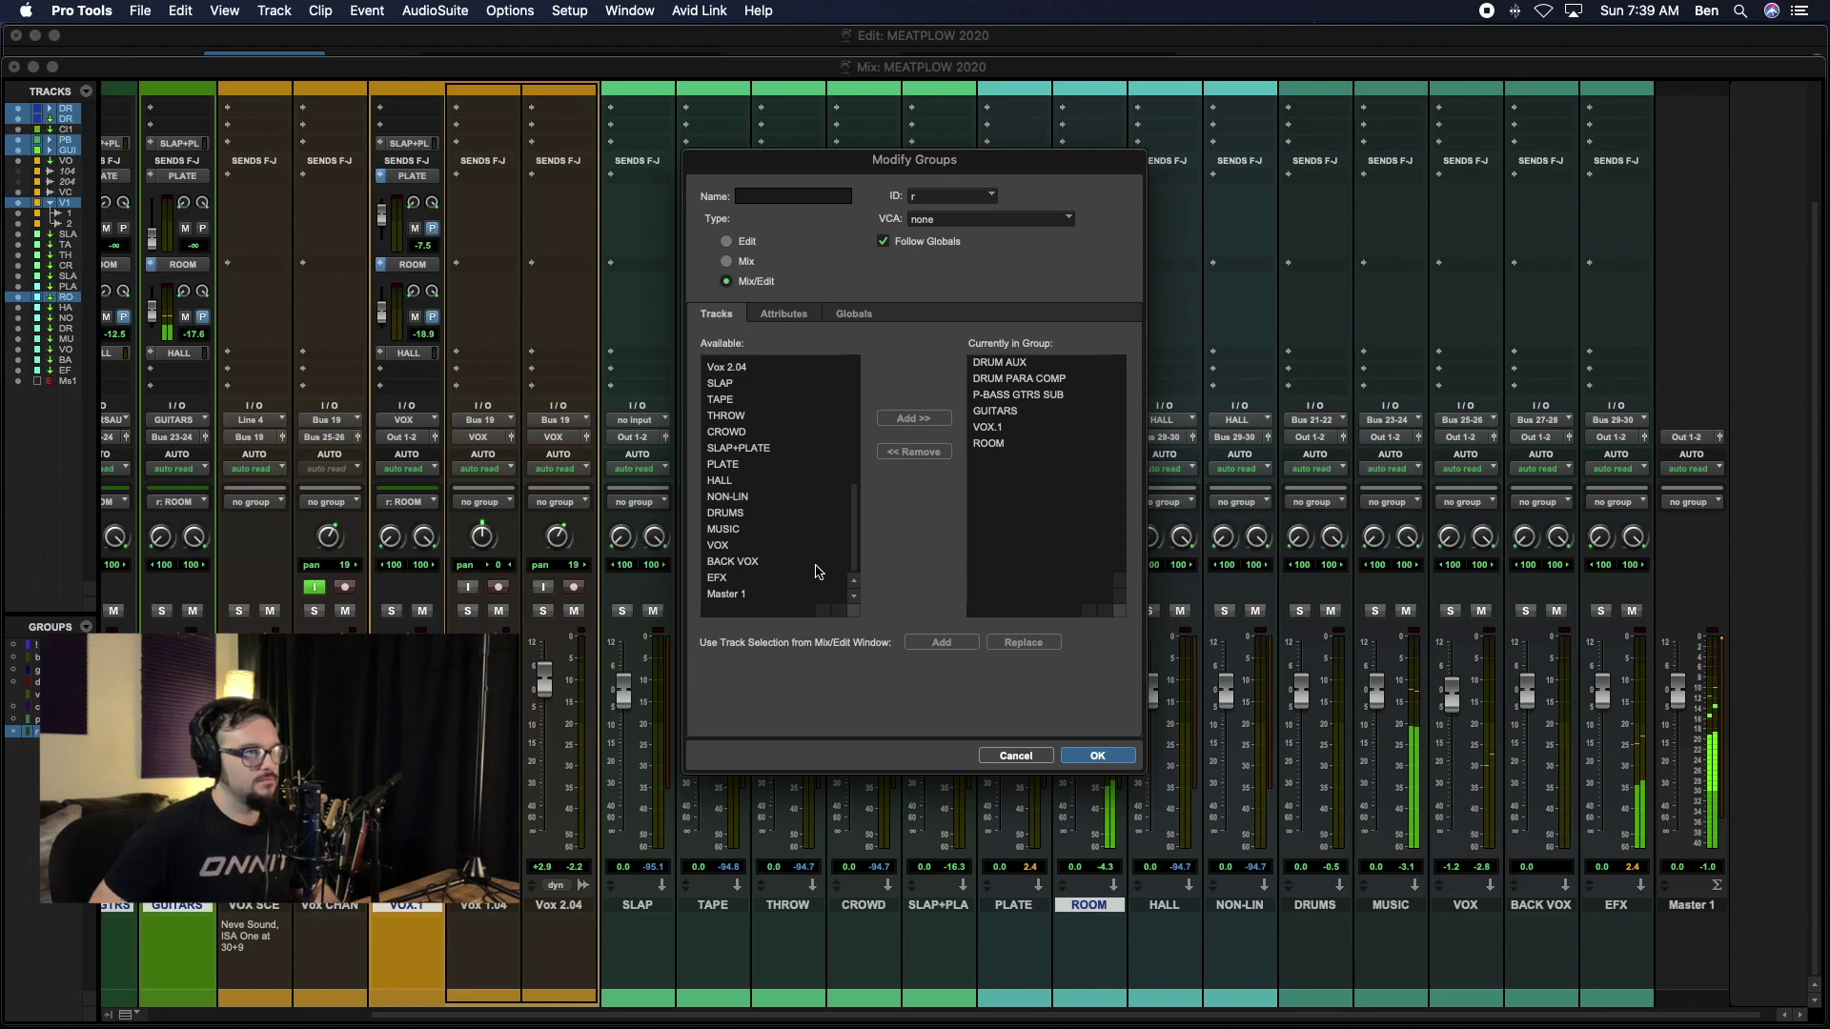
pyautogui.click(1007, 755)
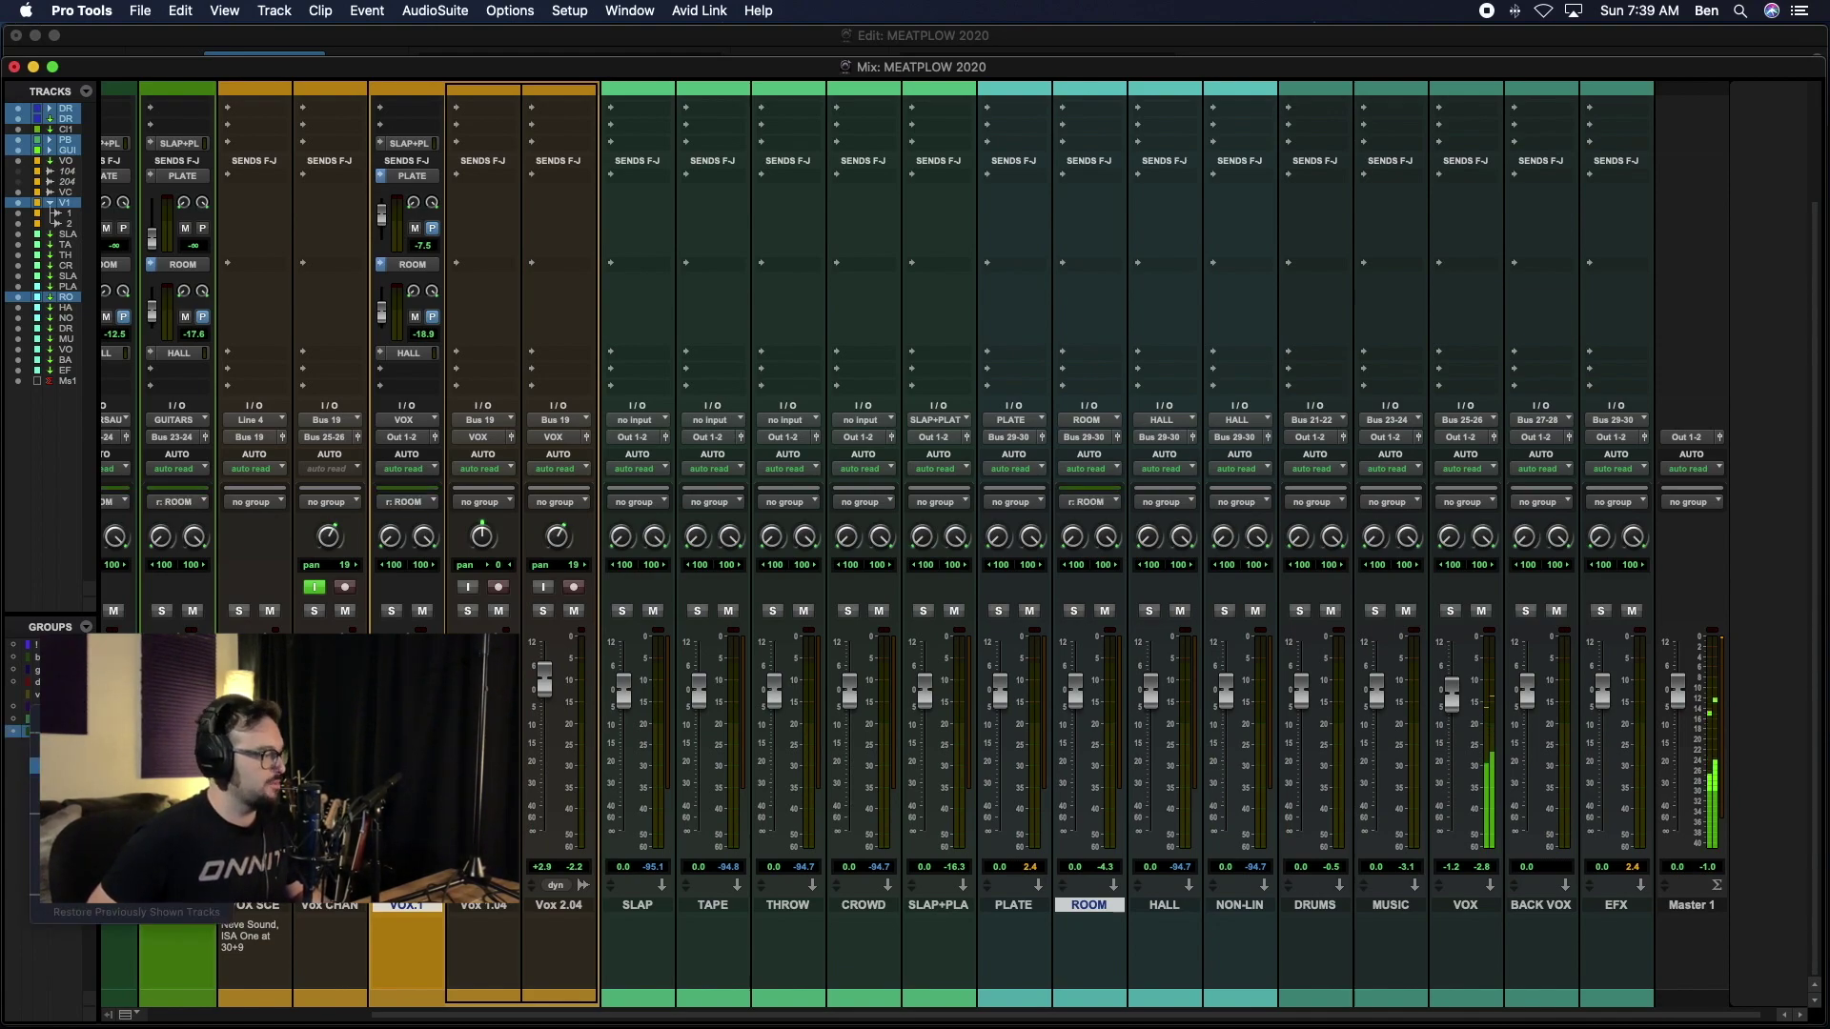
# Step: Open the ROOM group for modification and add the EFX track to its members
pyautogui.click(64, 766)
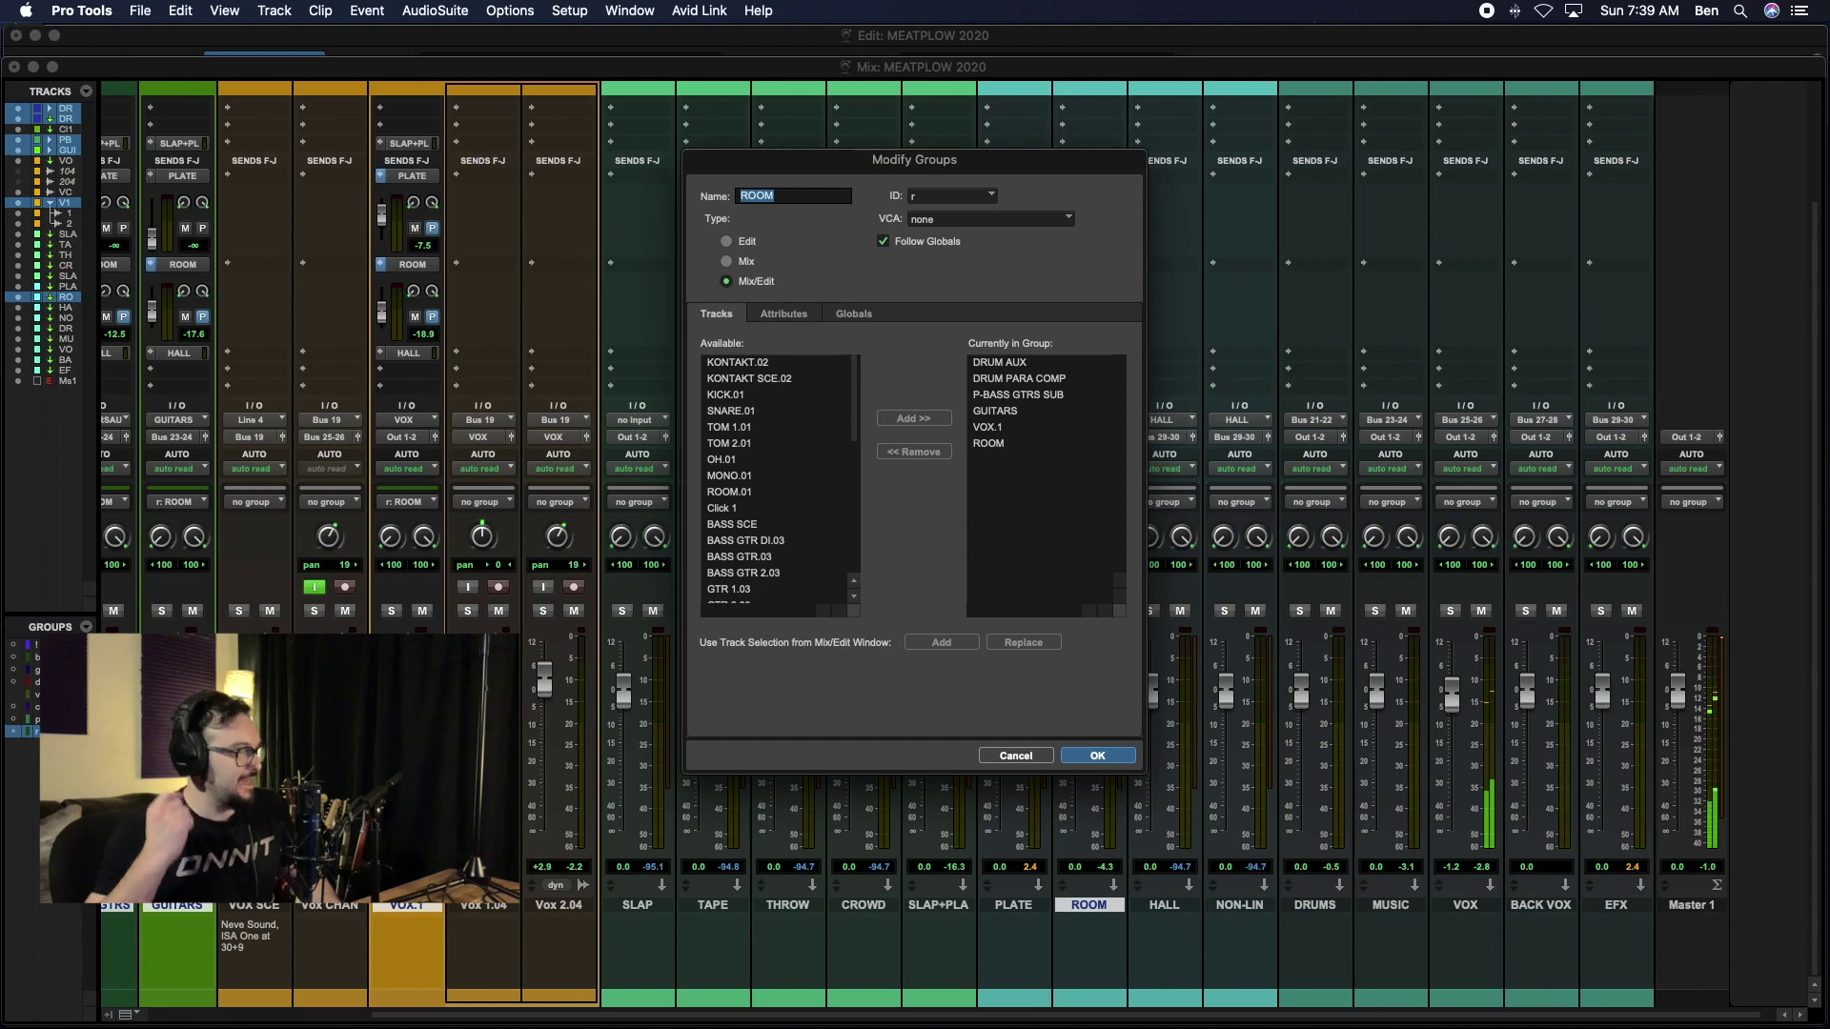
pyautogui.scroll(-2, 766, 544)
pyautogui.scroll(-10, 765, 543)
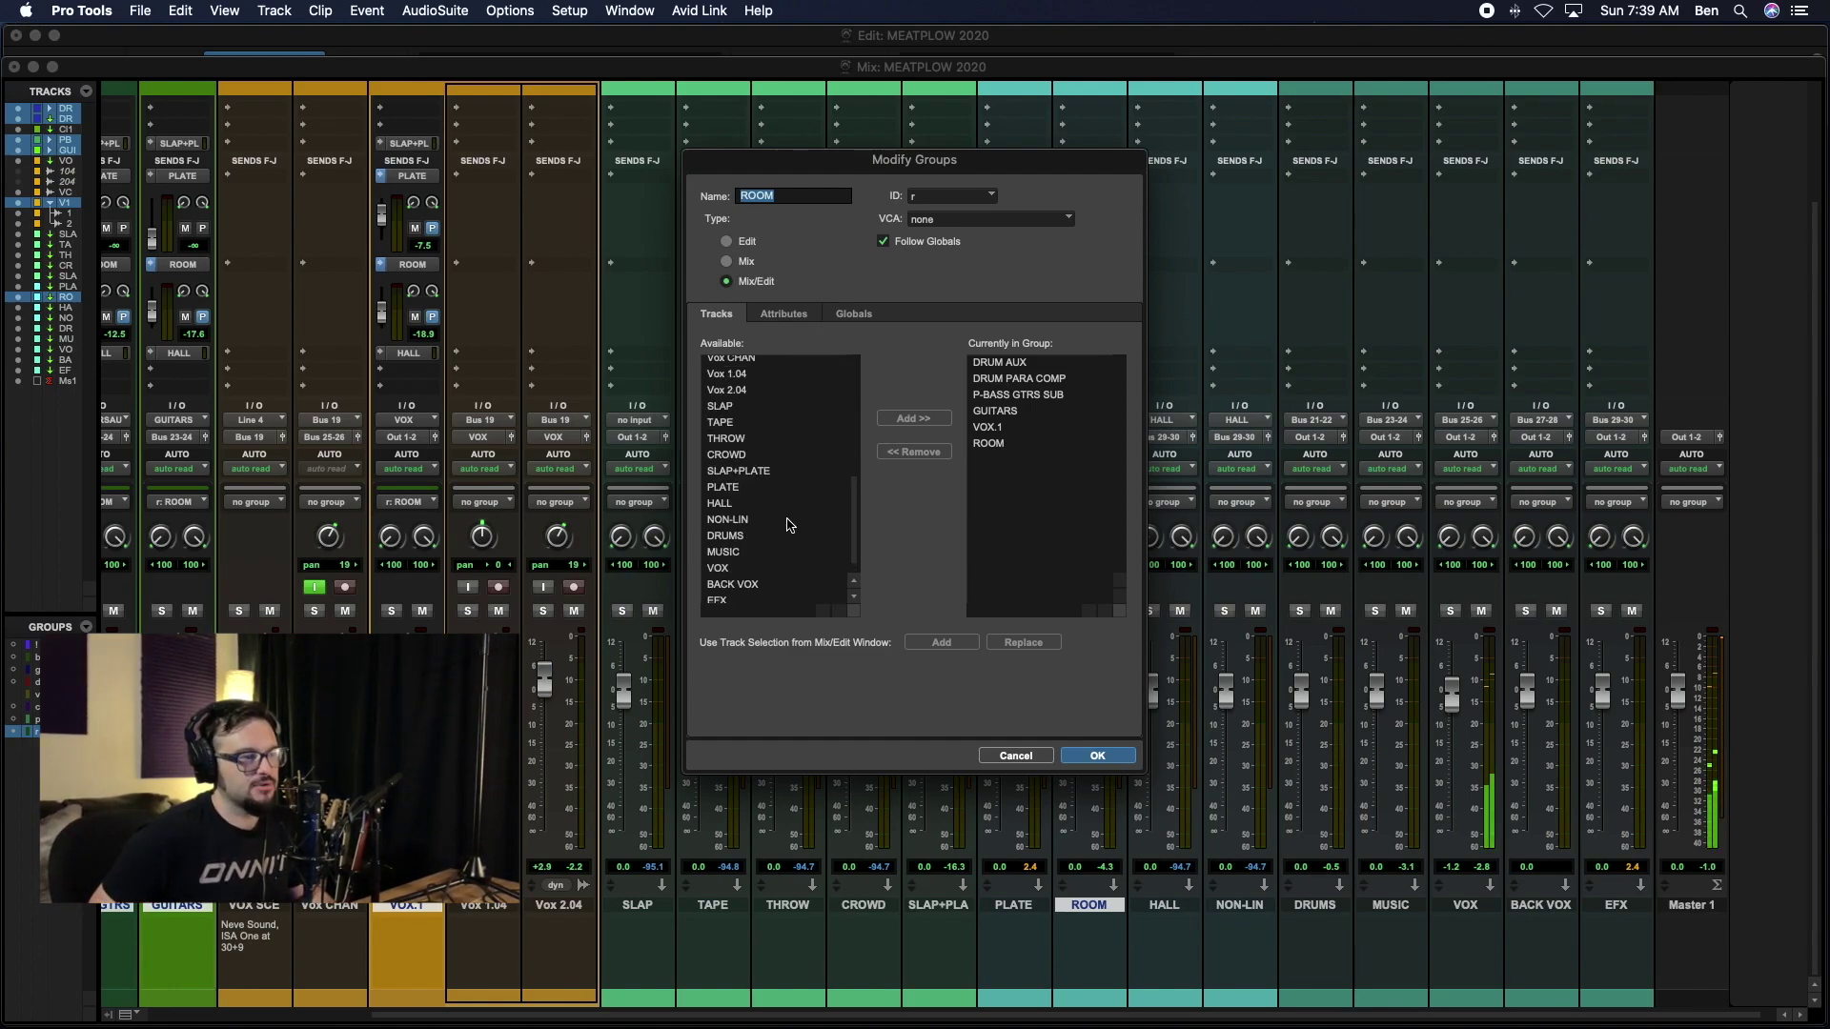
pyautogui.click(740, 530)
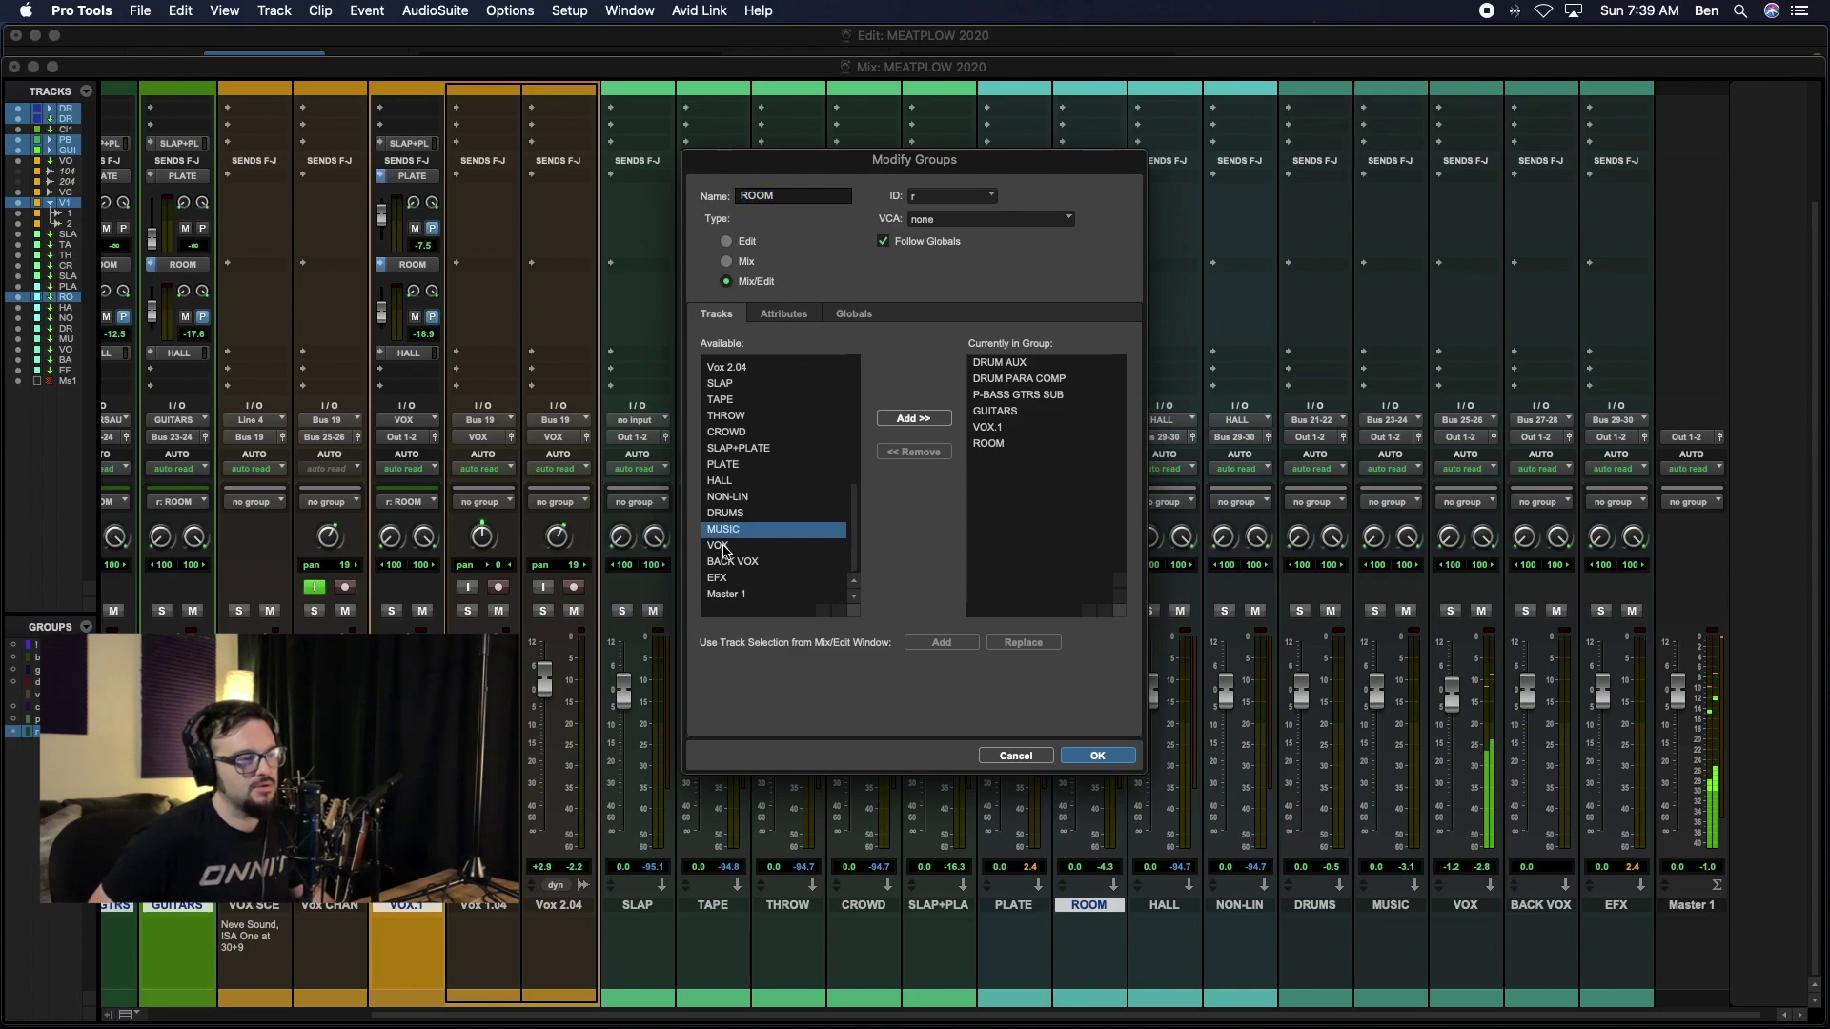
pyautogui.keyDown('shift'); pyautogui.click(725, 549); pyautogui.keyUp('shift')
pyautogui.keyDown('shift'); pyautogui.click(736, 515); pyautogui.keyUp('shift')
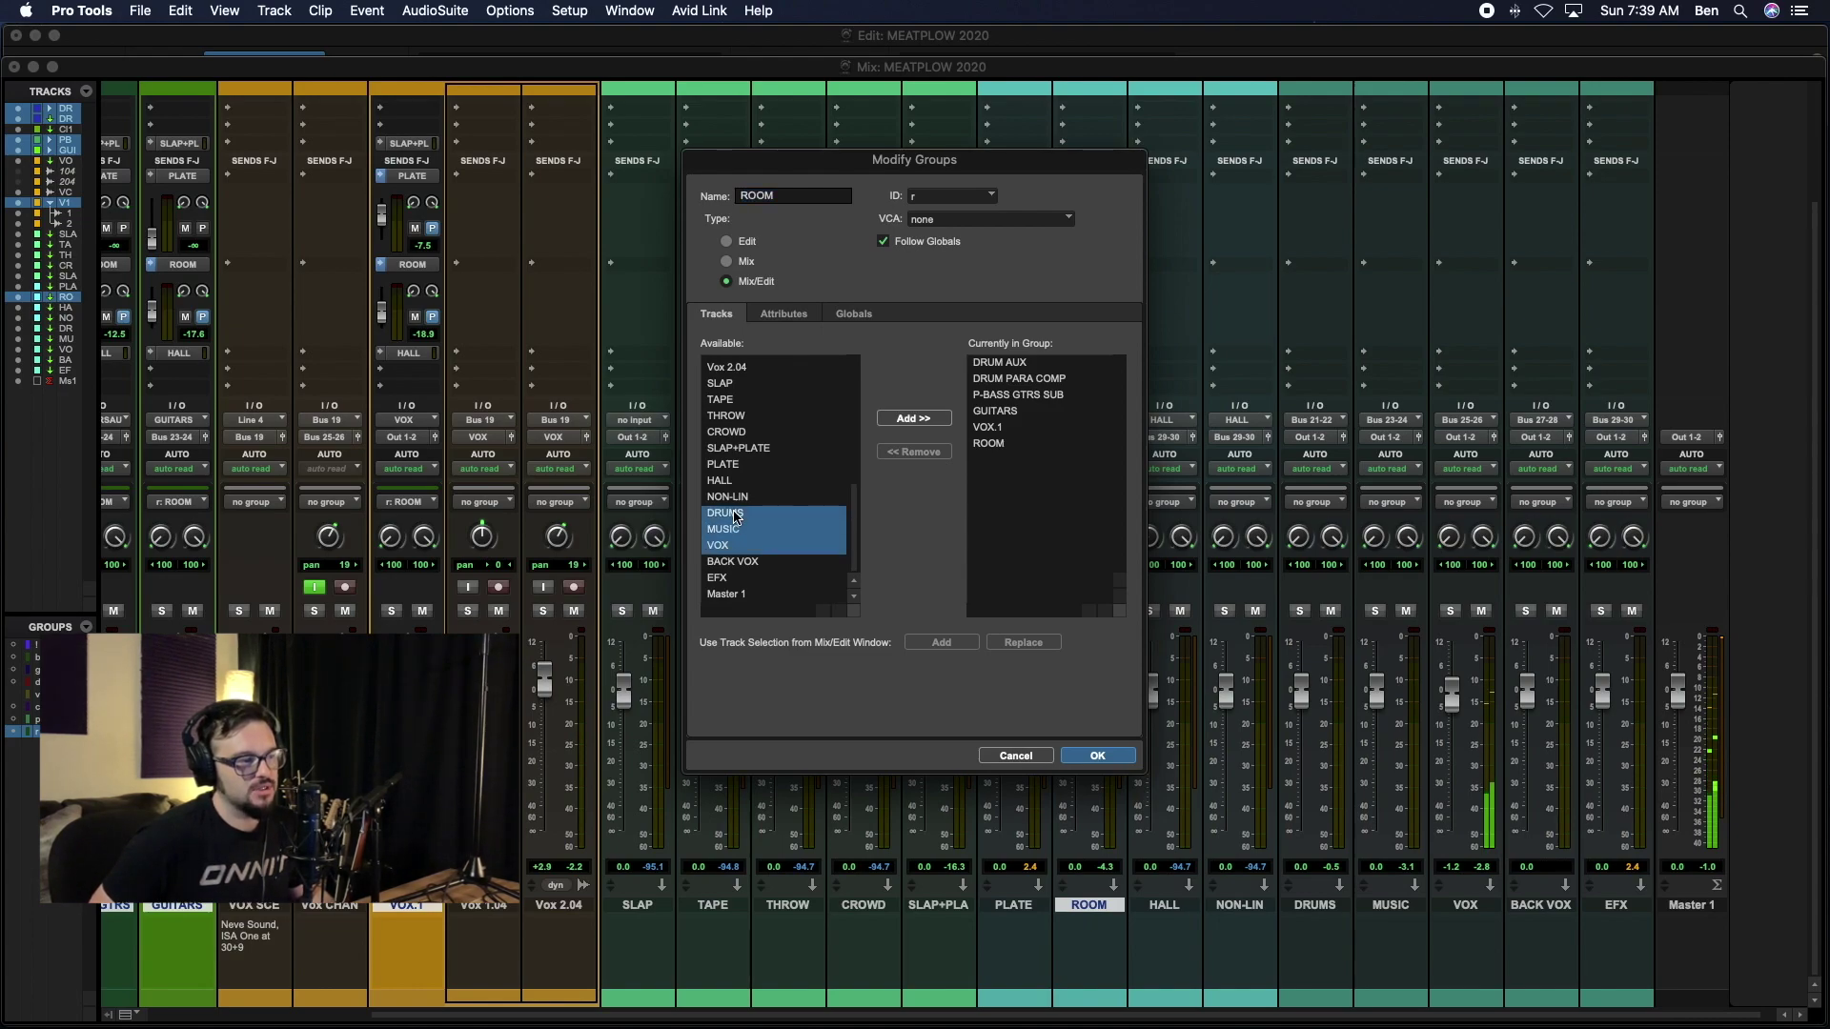
pyautogui.keyDown('shift'); pyautogui.click(741, 562); pyautogui.keyUp('shift')
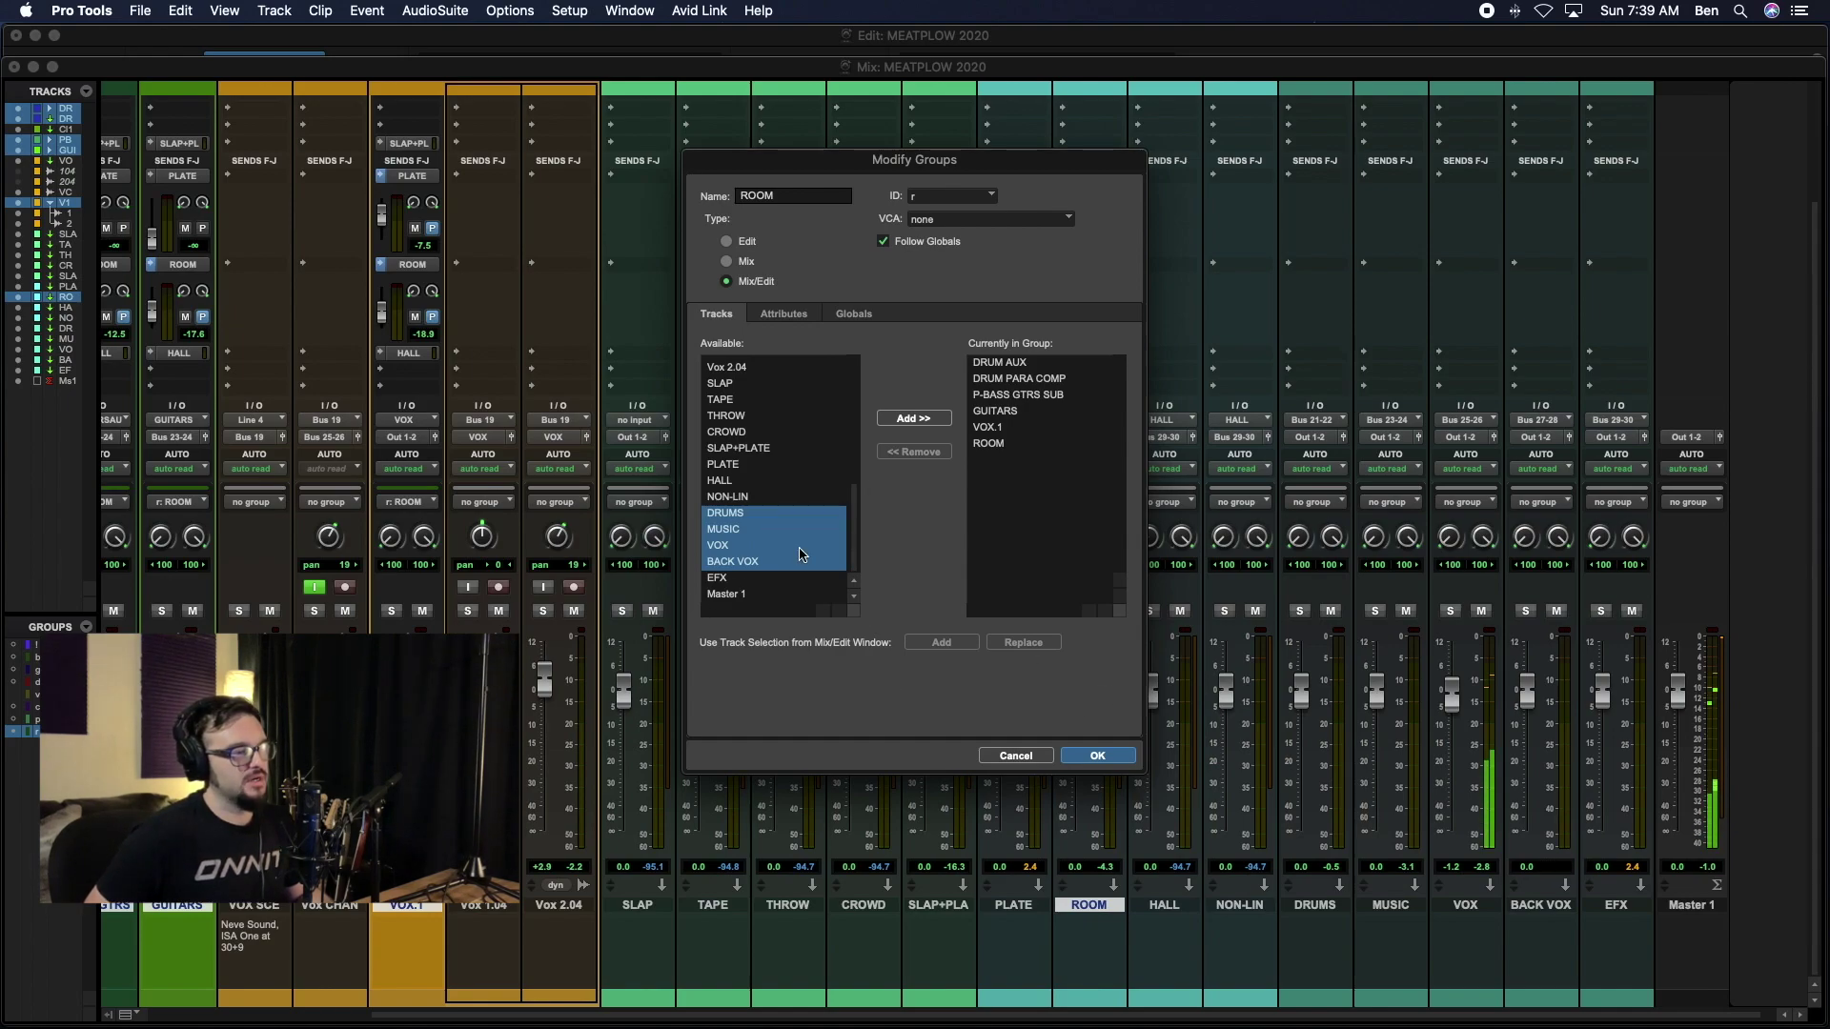
pyautogui.keyDown('shift'); pyautogui.click(736, 579); pyautogui.keyUp('shift')
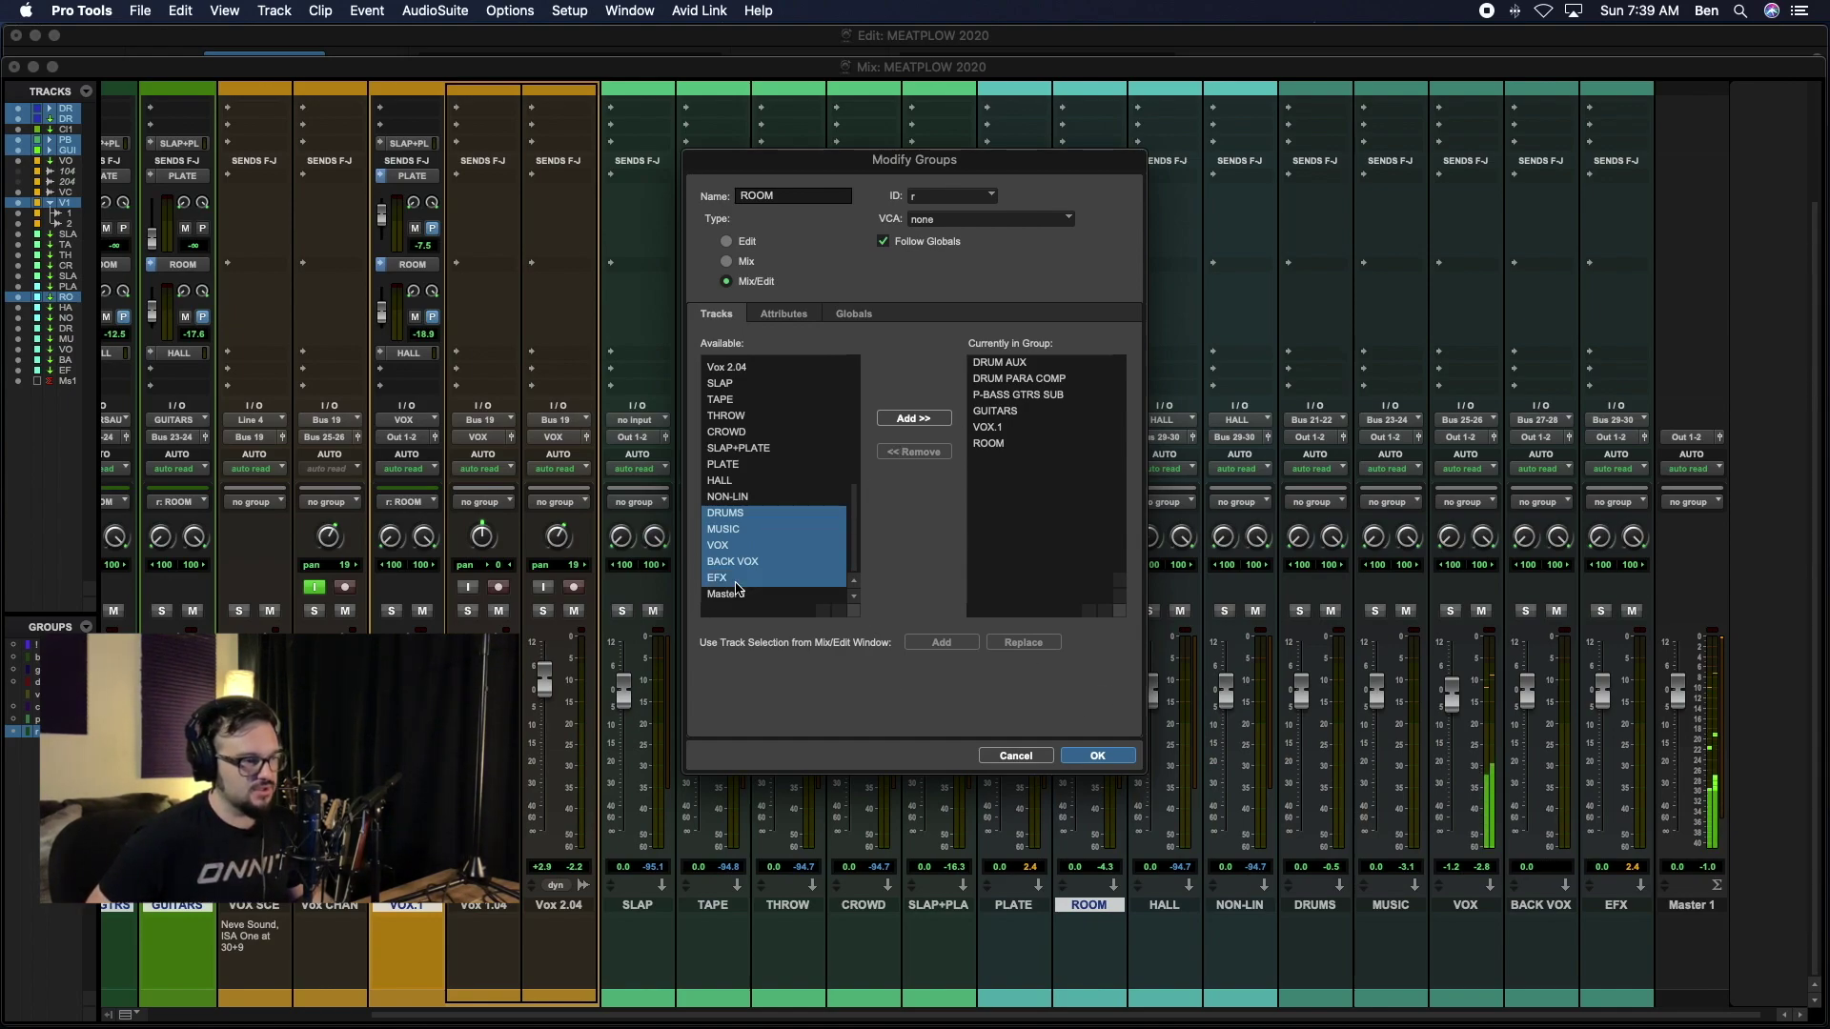
pyautogui.doubleClick(737, 581)
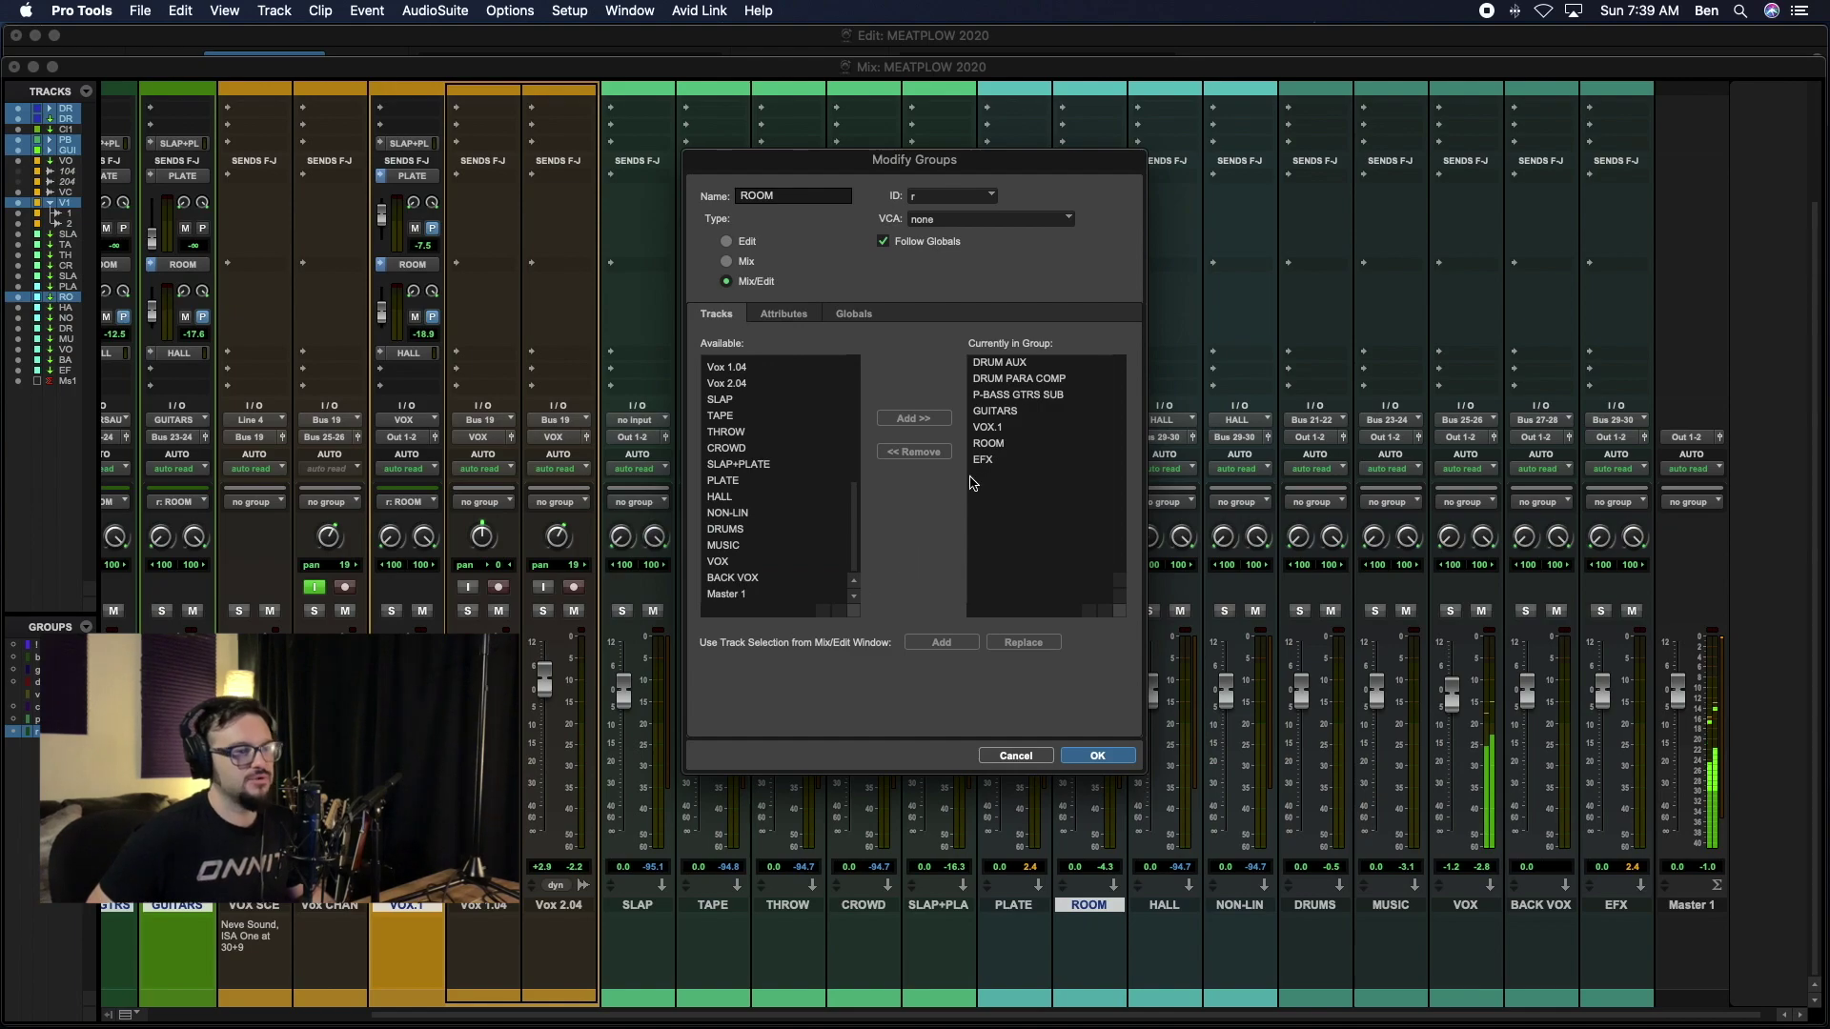
# Step: Add DRUMS, MUSIC, VOX and BACK VOX to the ROOM group and apply the modified group
pyautogui.click(732, 575)
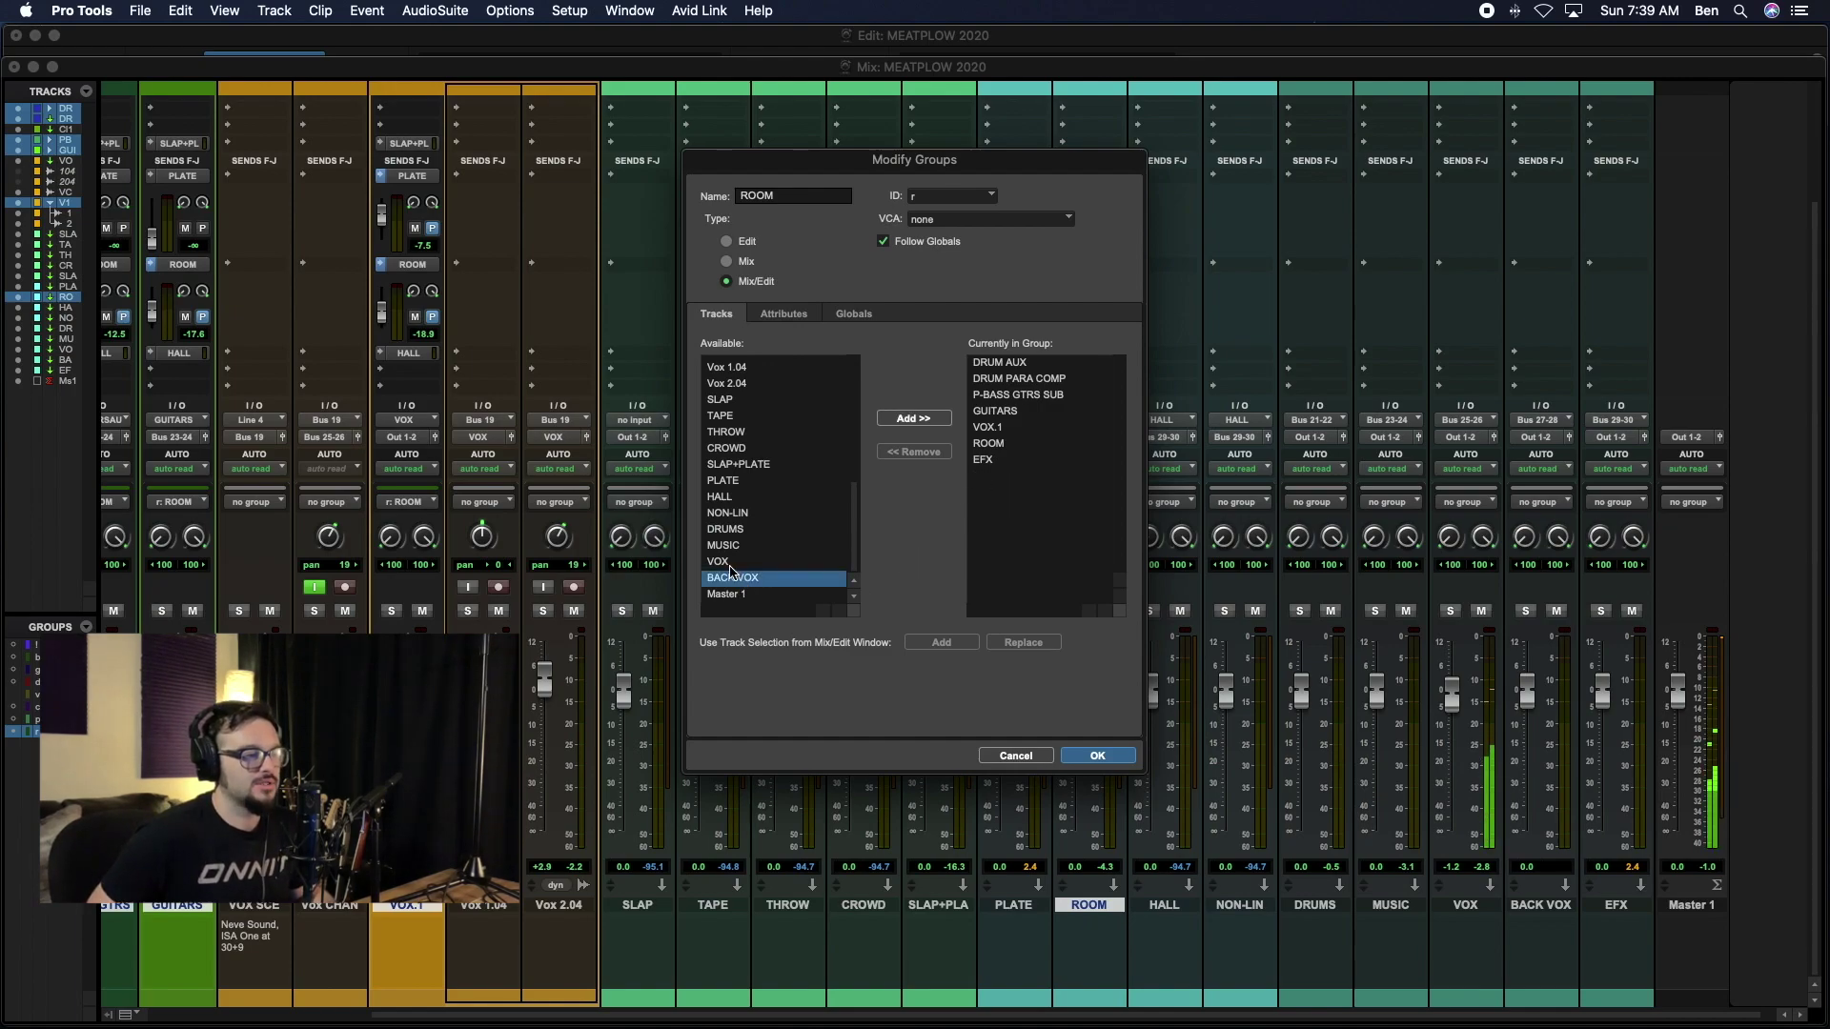
pyautogui.moveTo(729, 570); pyautogui.dragTo(740, 535)
pyautogui.doubleClick(740, 536)
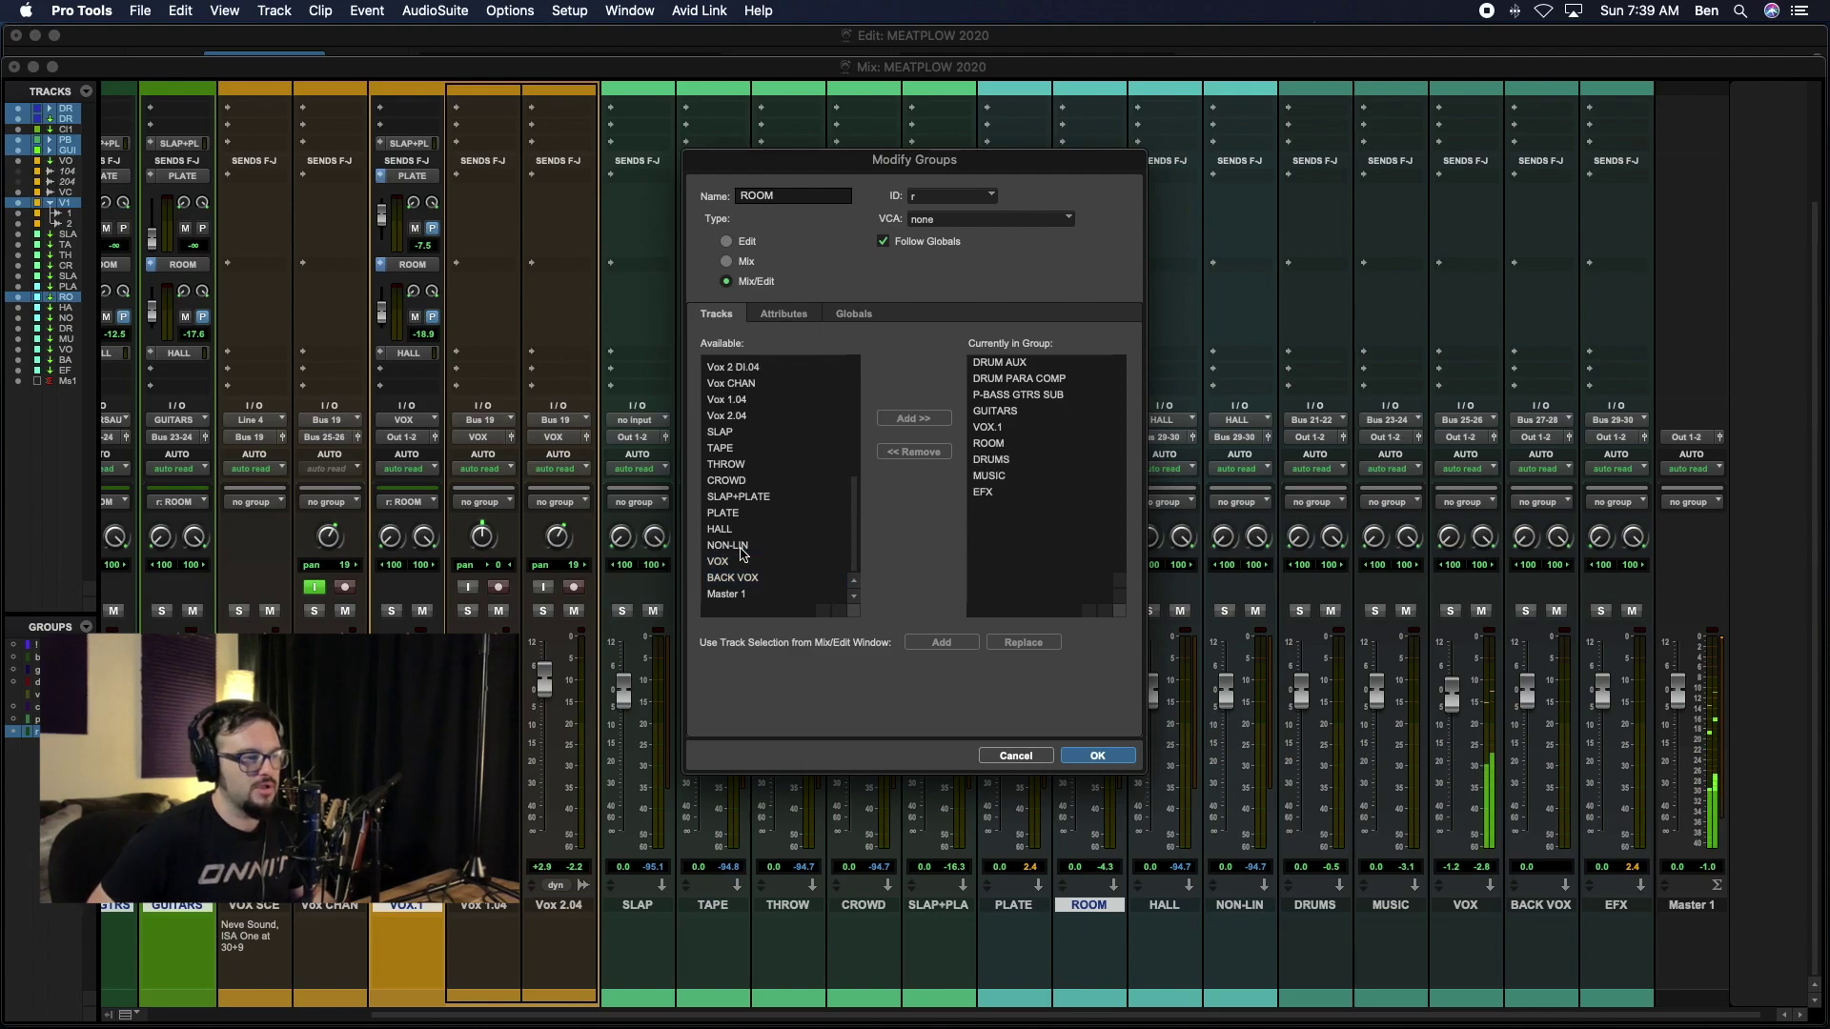
pyautogui.doubleClick(741, 578)
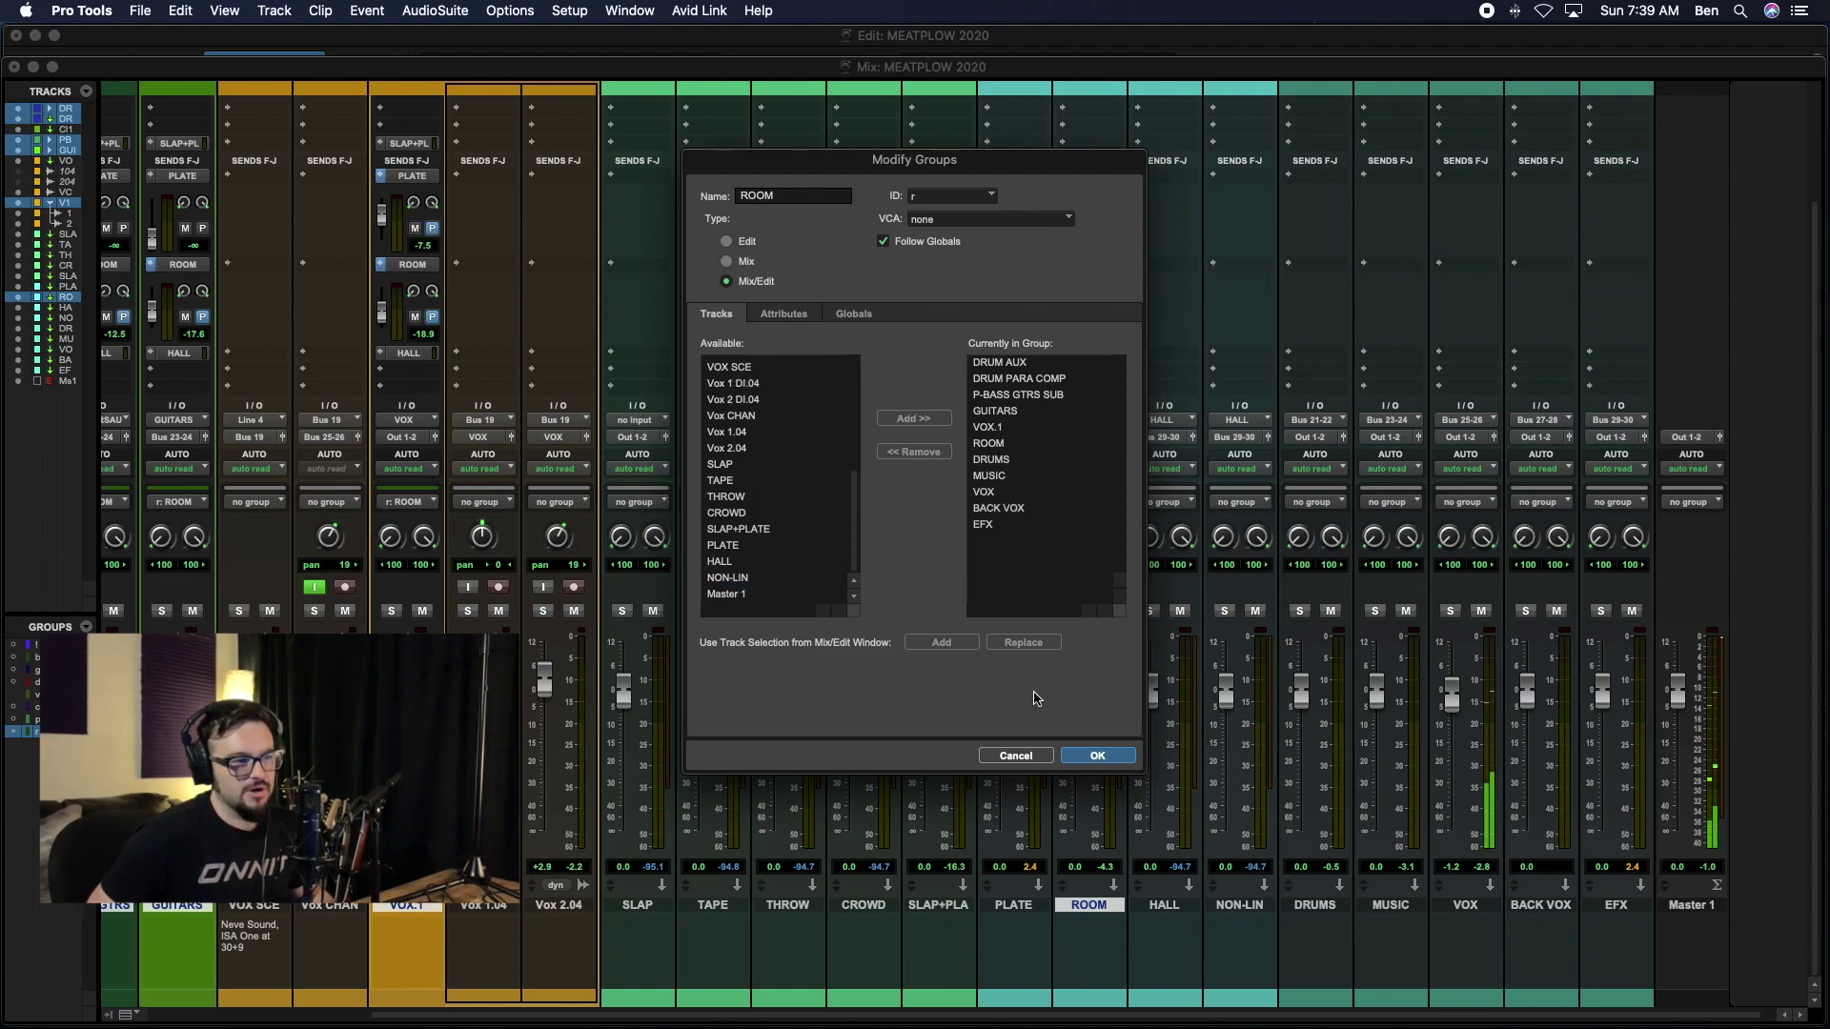
pyautogui.click(1117, 755)
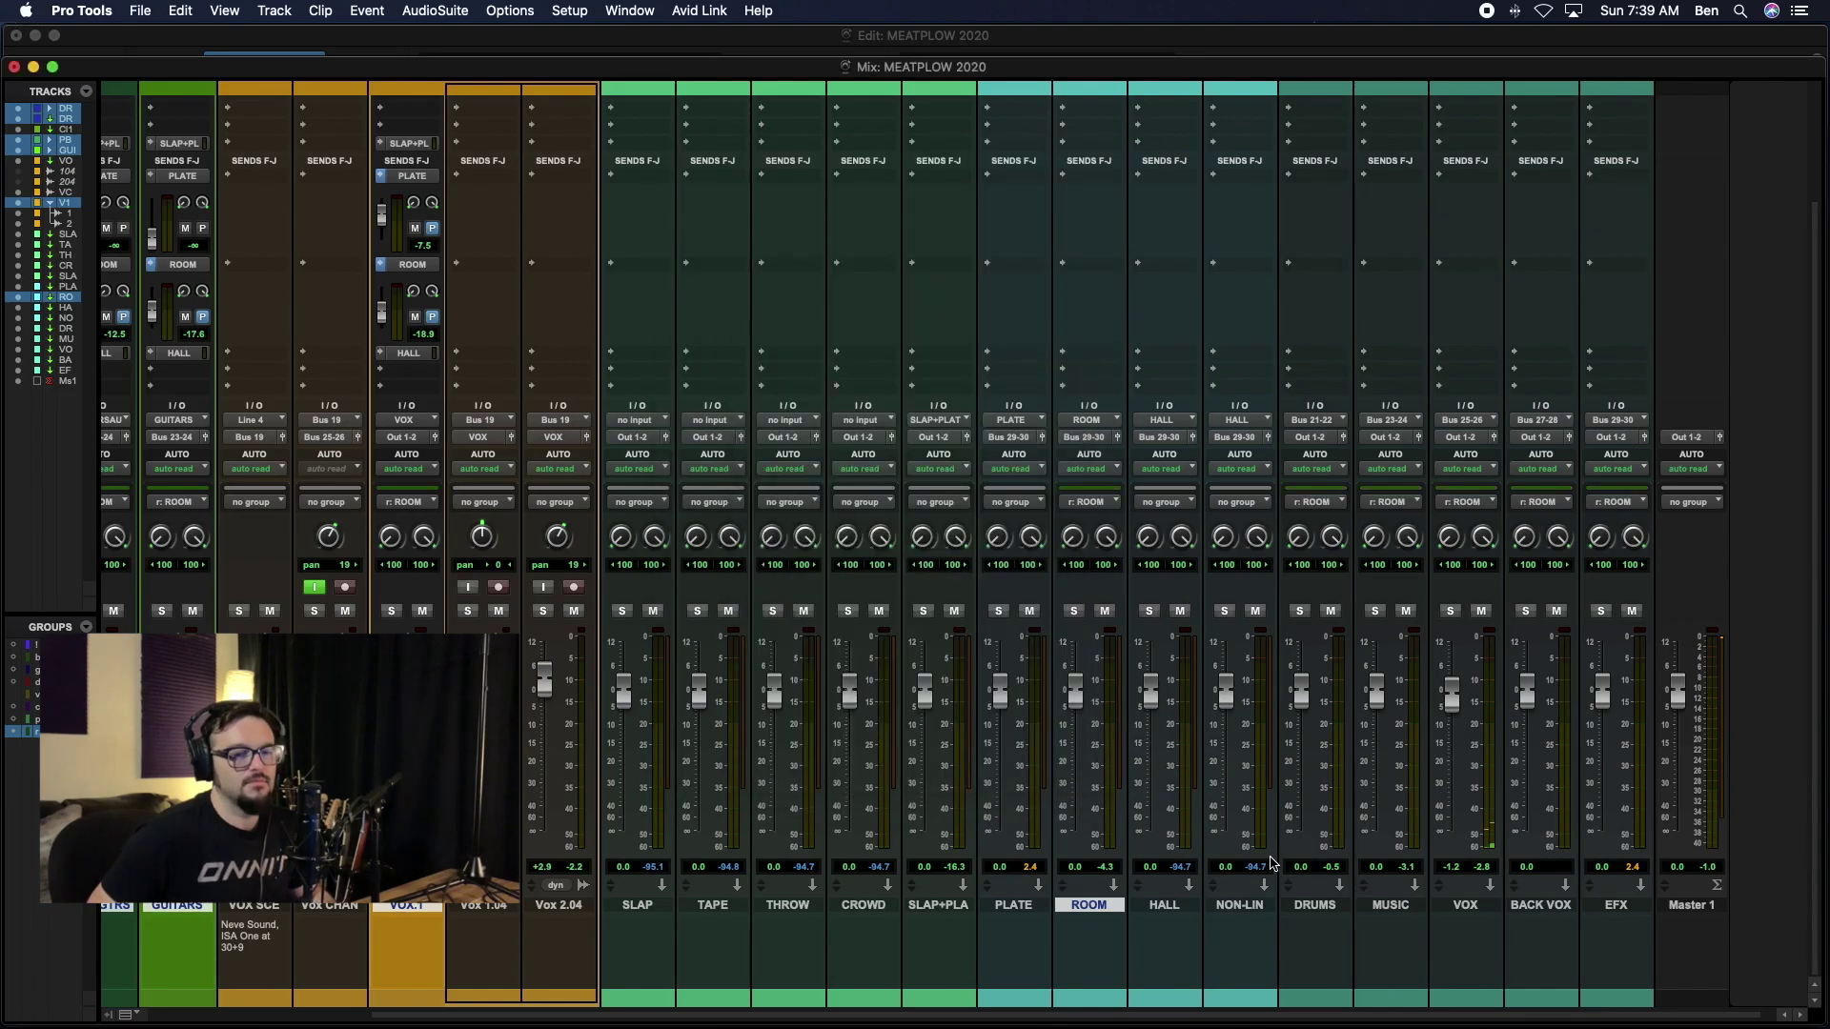
# Step: Switch from the Mix window to the Edit window and show the session's first tracks, starting at DRUM AUX
pyautogui.hscroll(-6, 561, 833)
pyautogui.scroll(2, 562, 833)
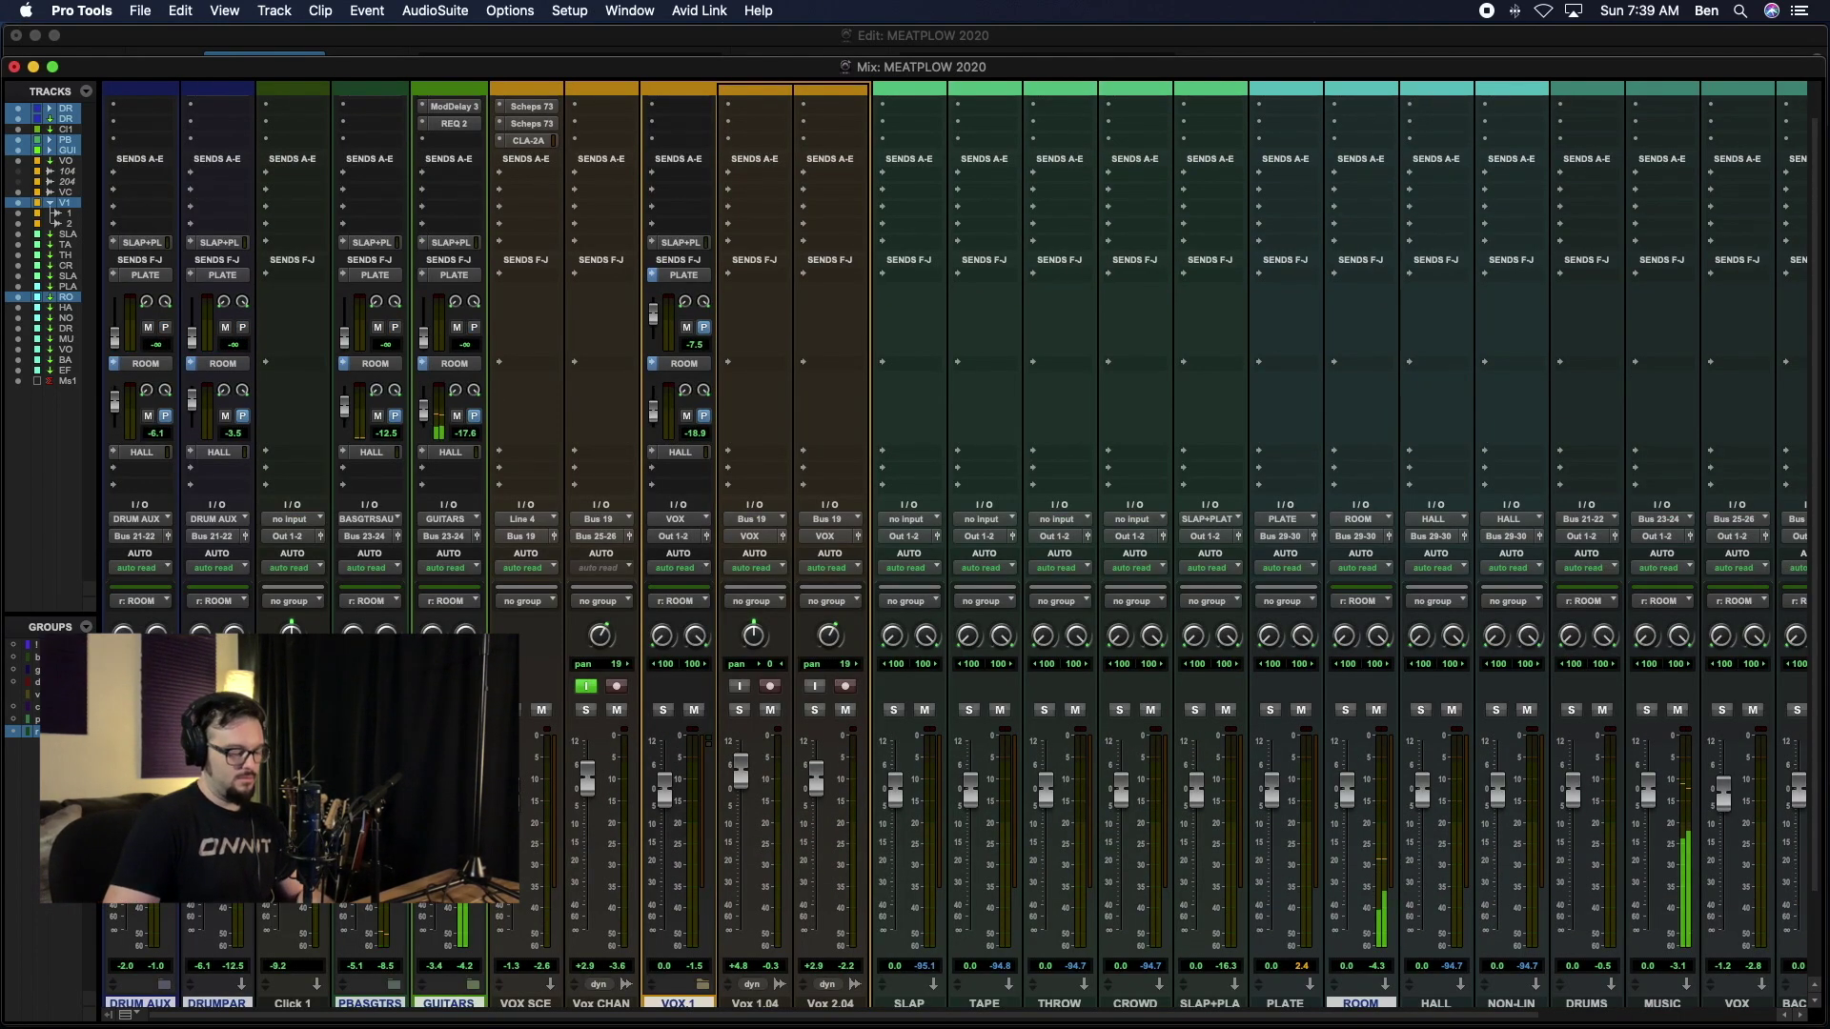
pyautogui.press('super+equal')
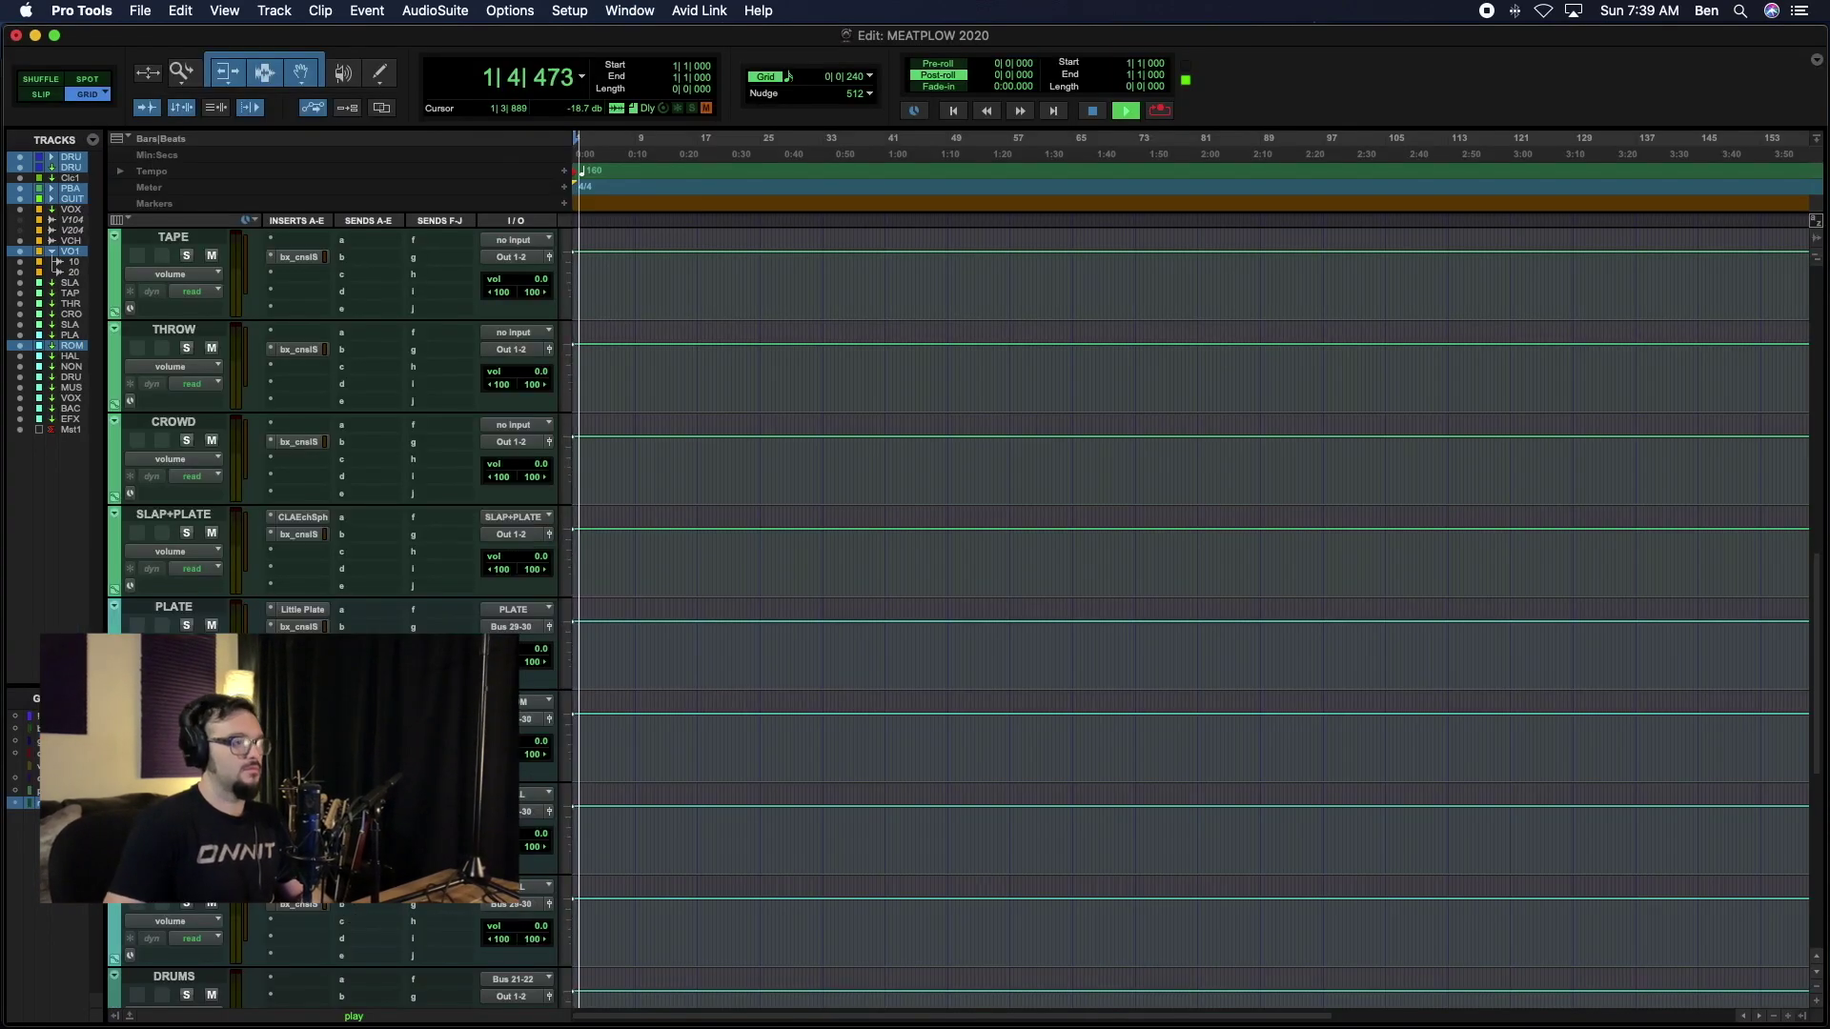
pyautogui.scroll(10, 667, 763)
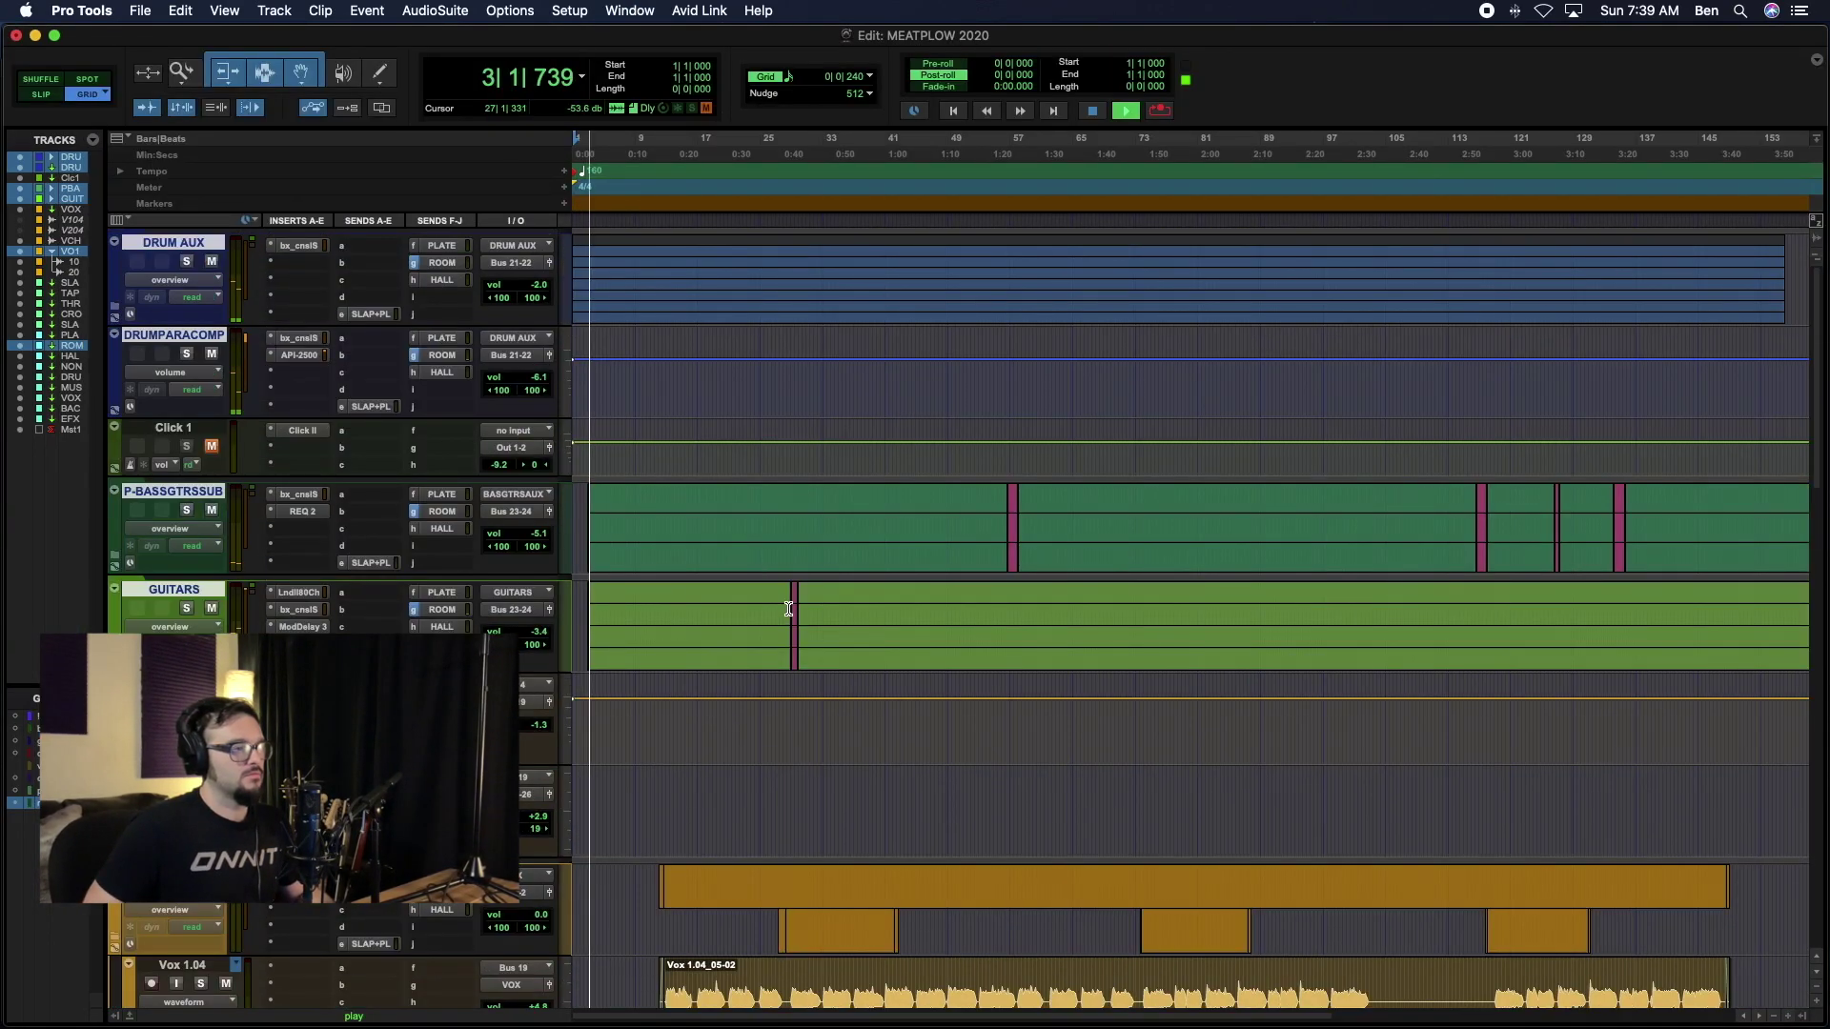
# Step: Return to the Mix window and solo all tracks of the ROOM group together
pyautogui.scroll(-10, 789, 608)
pyautogui.press('super+equal')
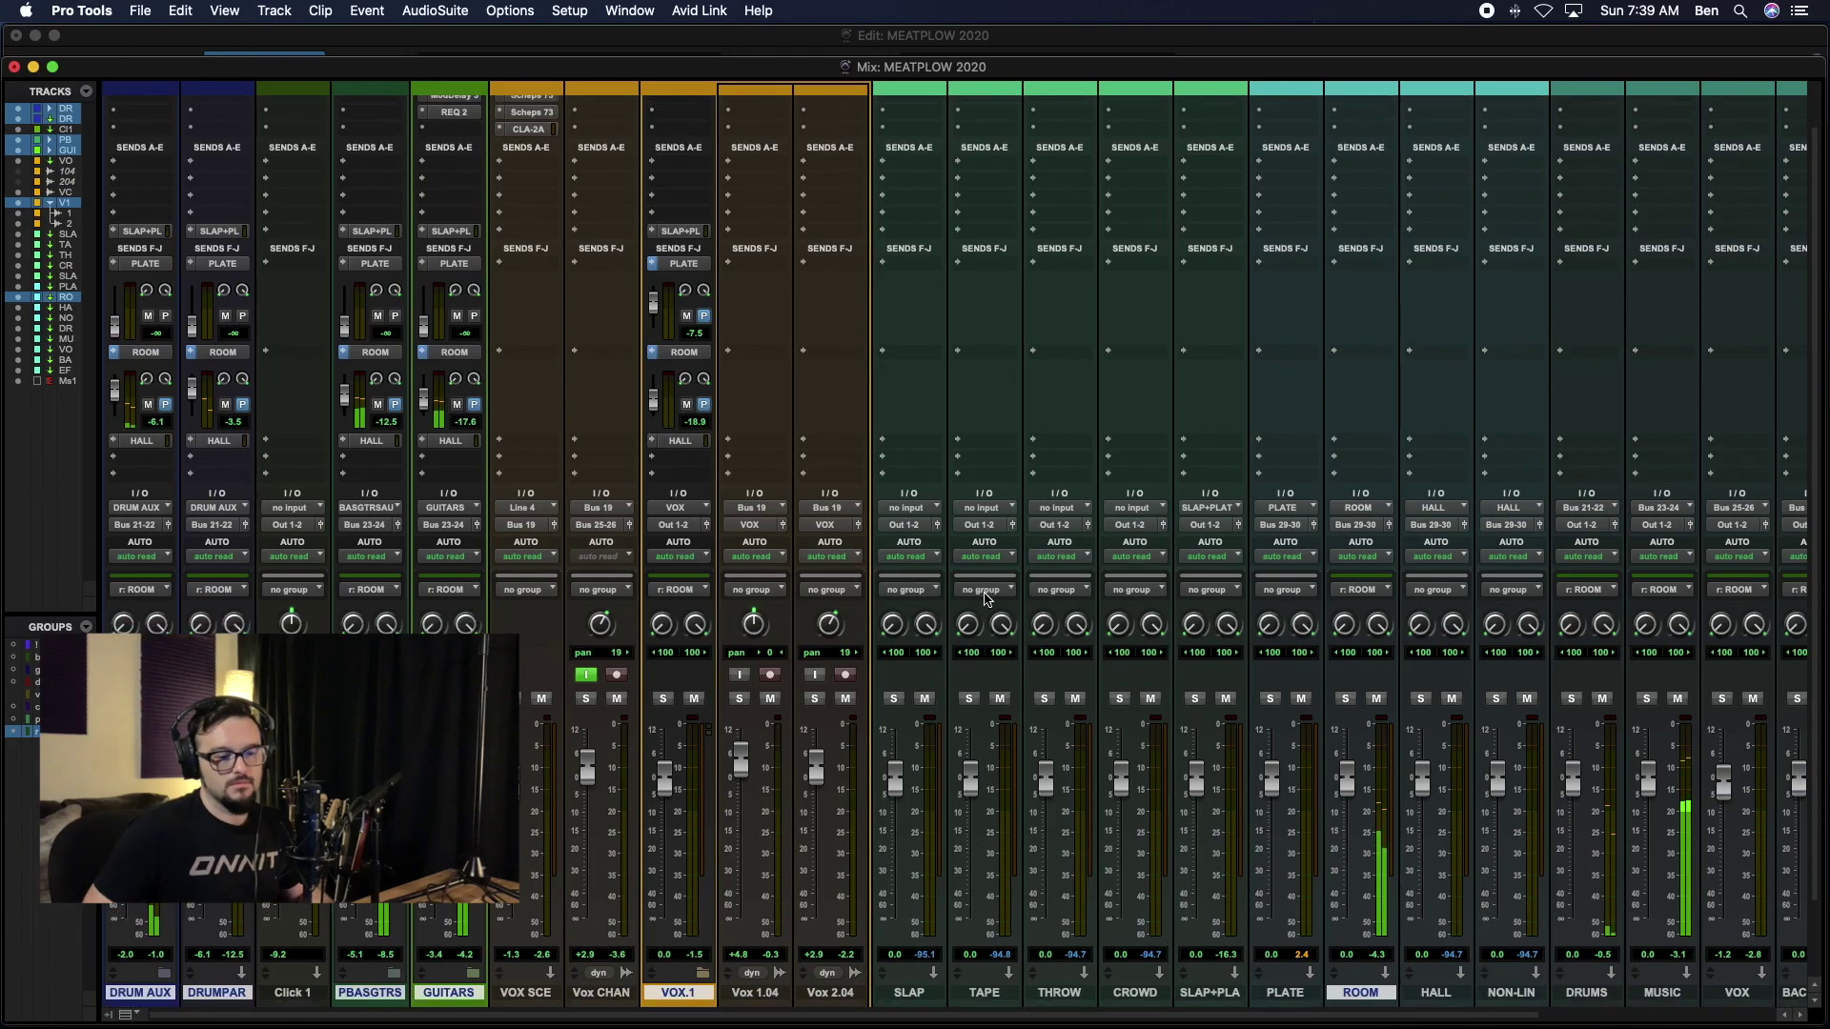
pyautogui.scroll(-3, 987, 598)
pyautogui.click(1345, 612)
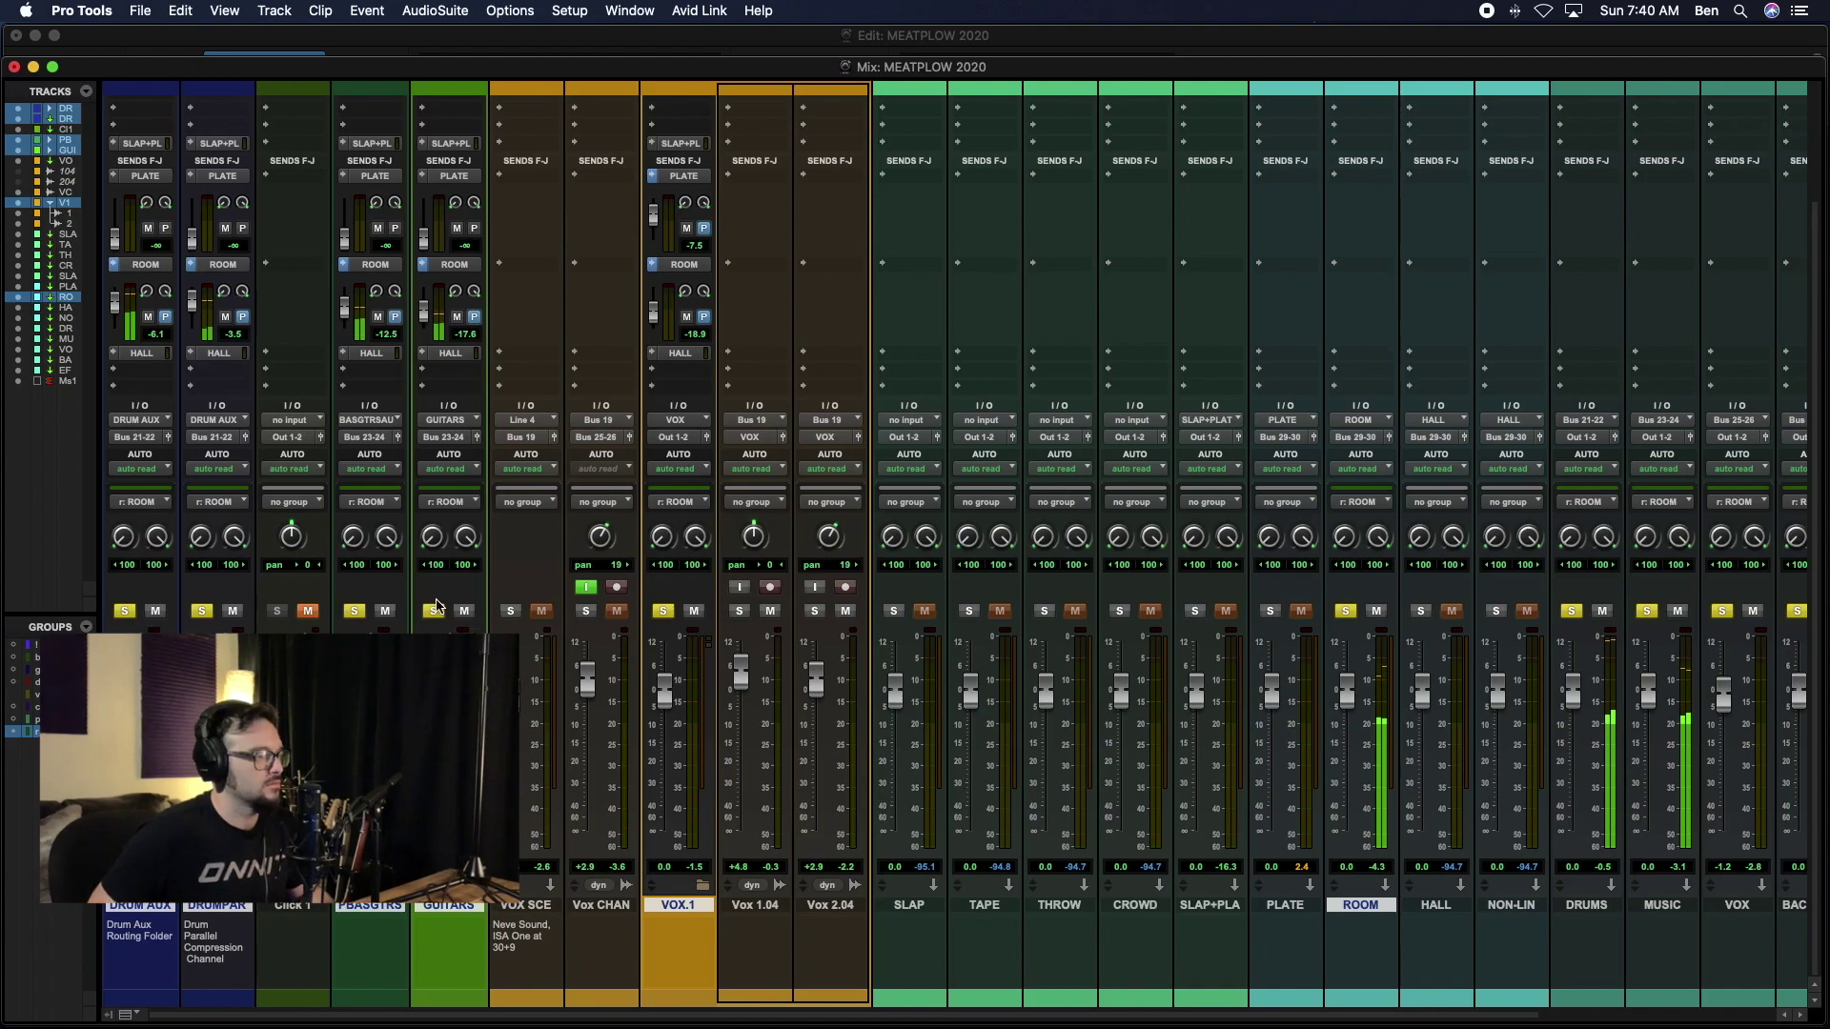
# Step: Disable the ROOM group and individually mute the GUITARS, P-BASSGTRSSUB, DRUMPARACOMP, DRUM AUX and VOX.1 source tracks
pyautogui.click(465, 612)
pyautogui.click(463, 618)
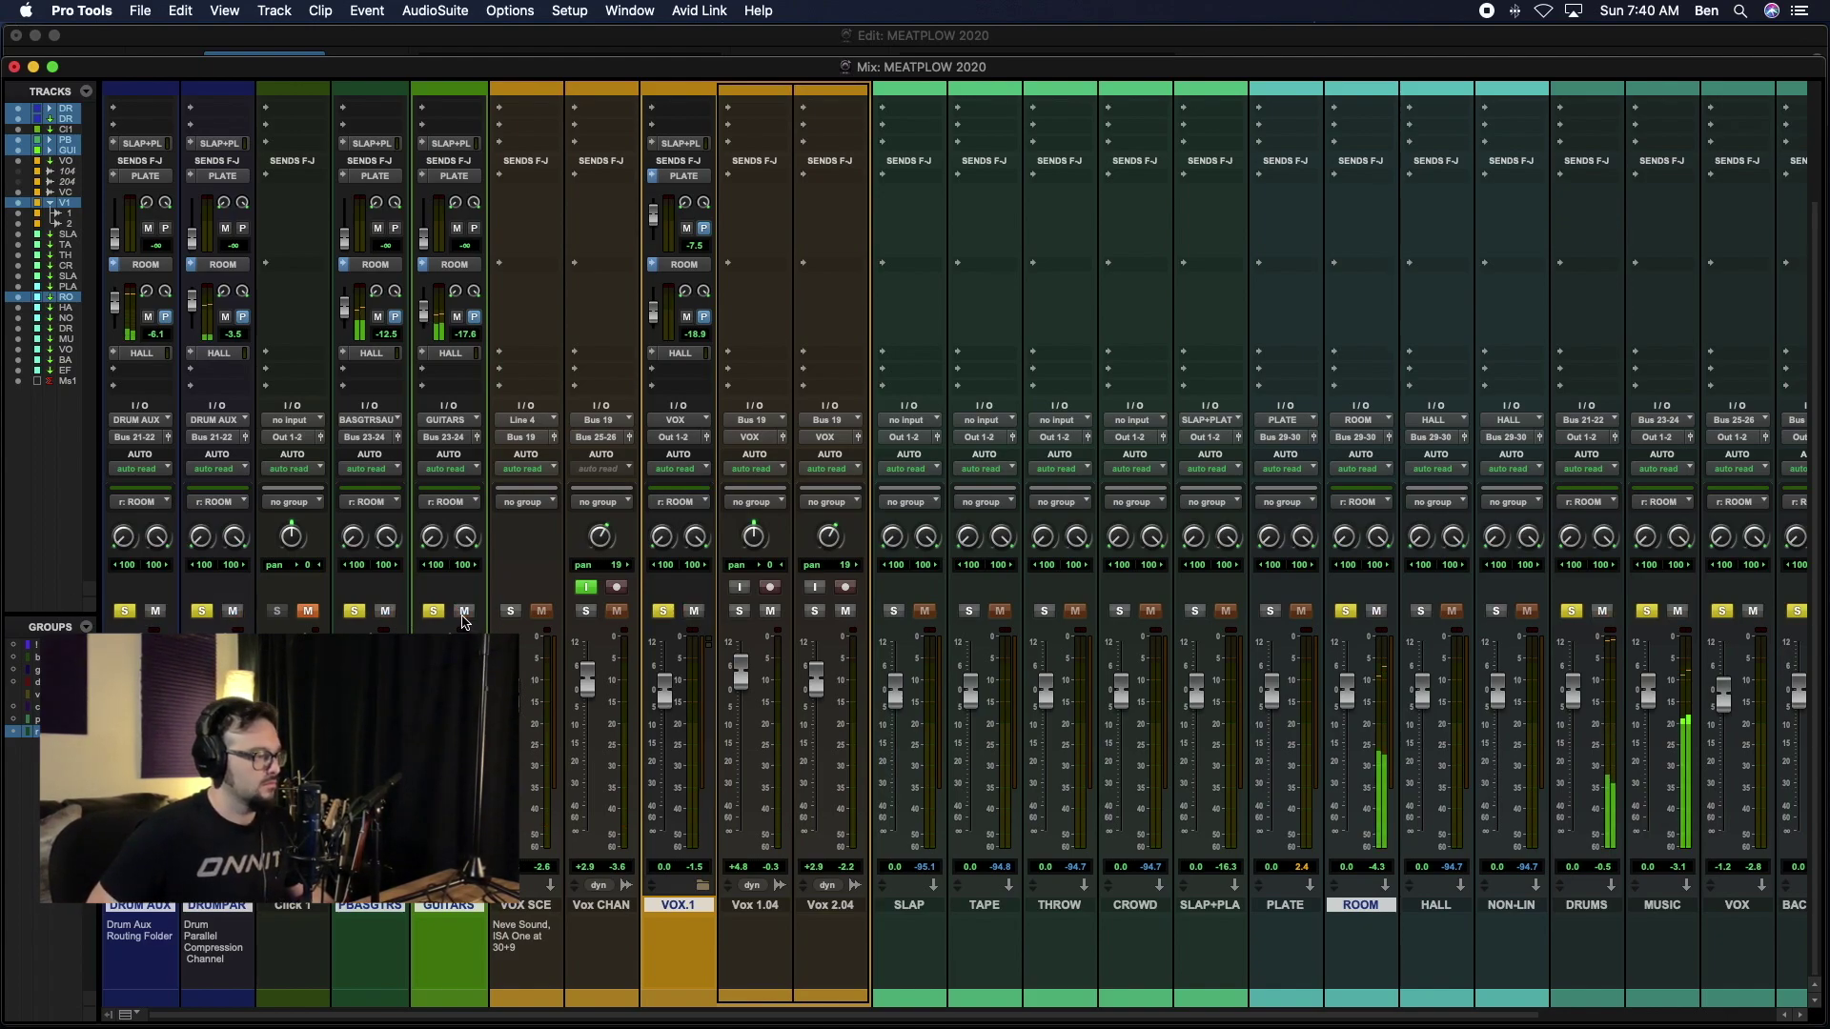
pyautogui.press('r')
pyautogui.click(464, 615)
pyautogui.click(390, 613)
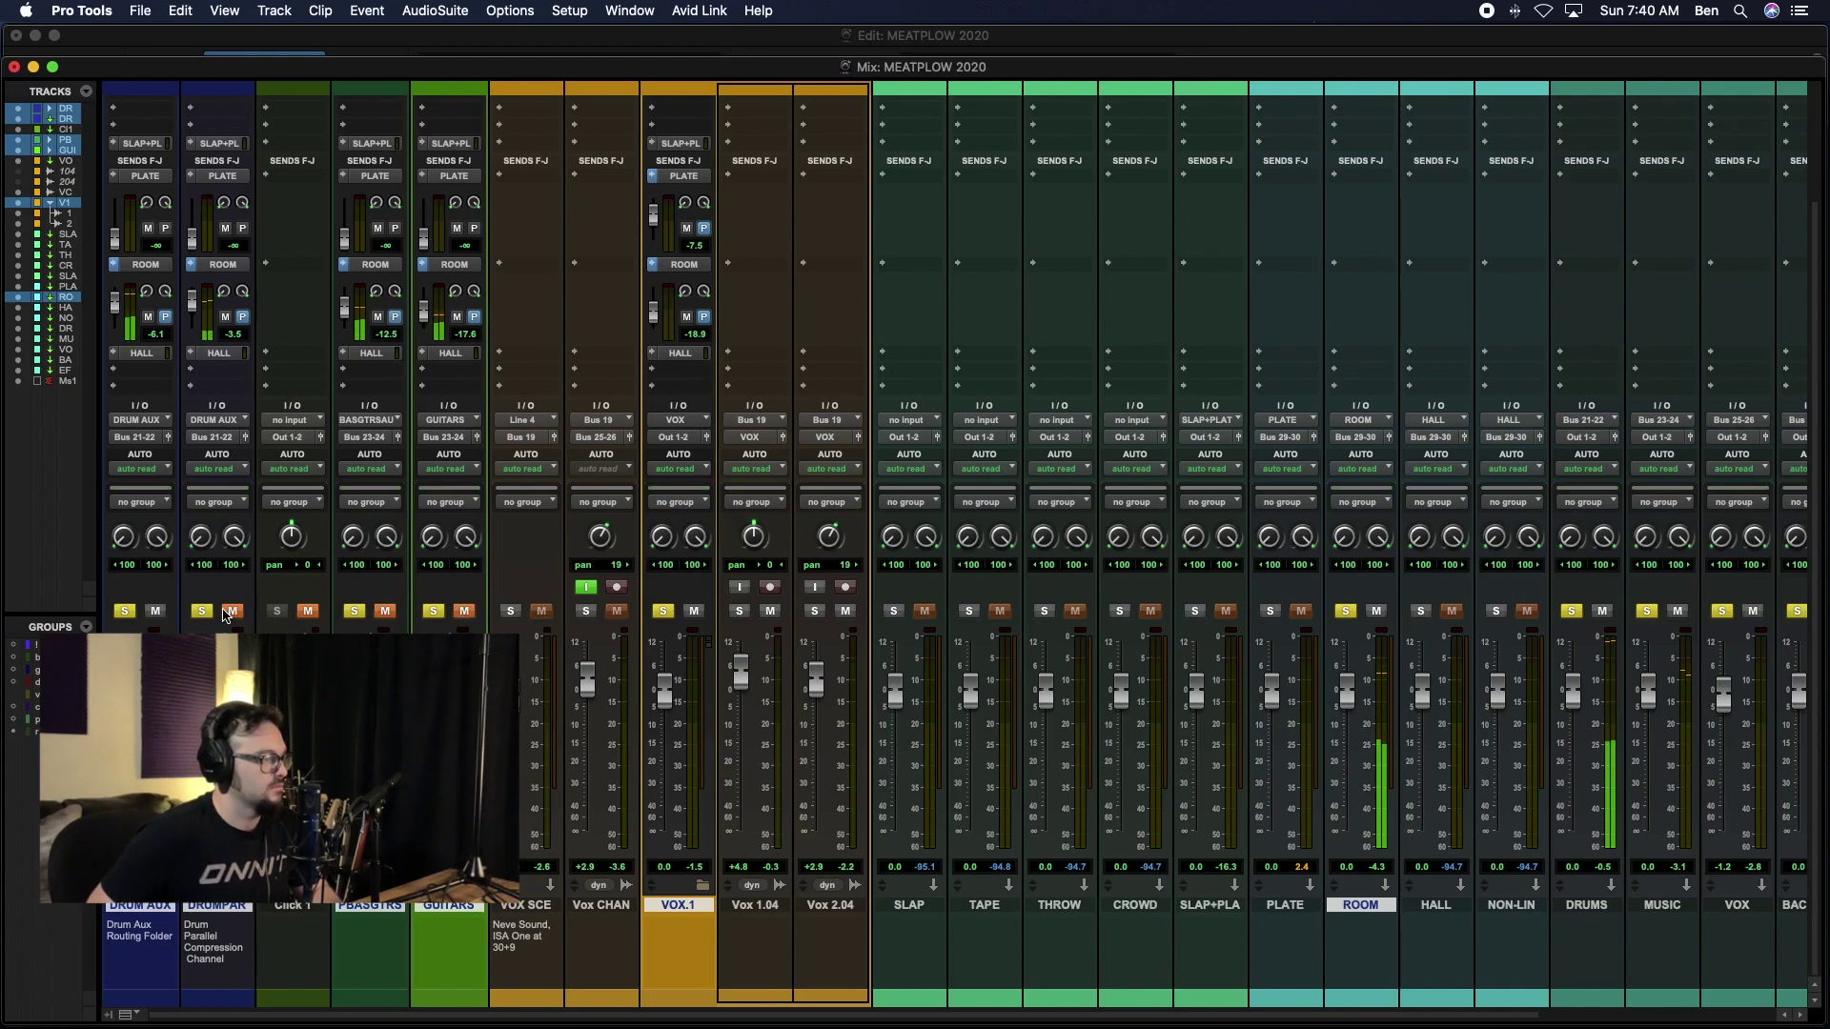
pyautogui.click(233, 611)
pyautogui.click(156, 612)
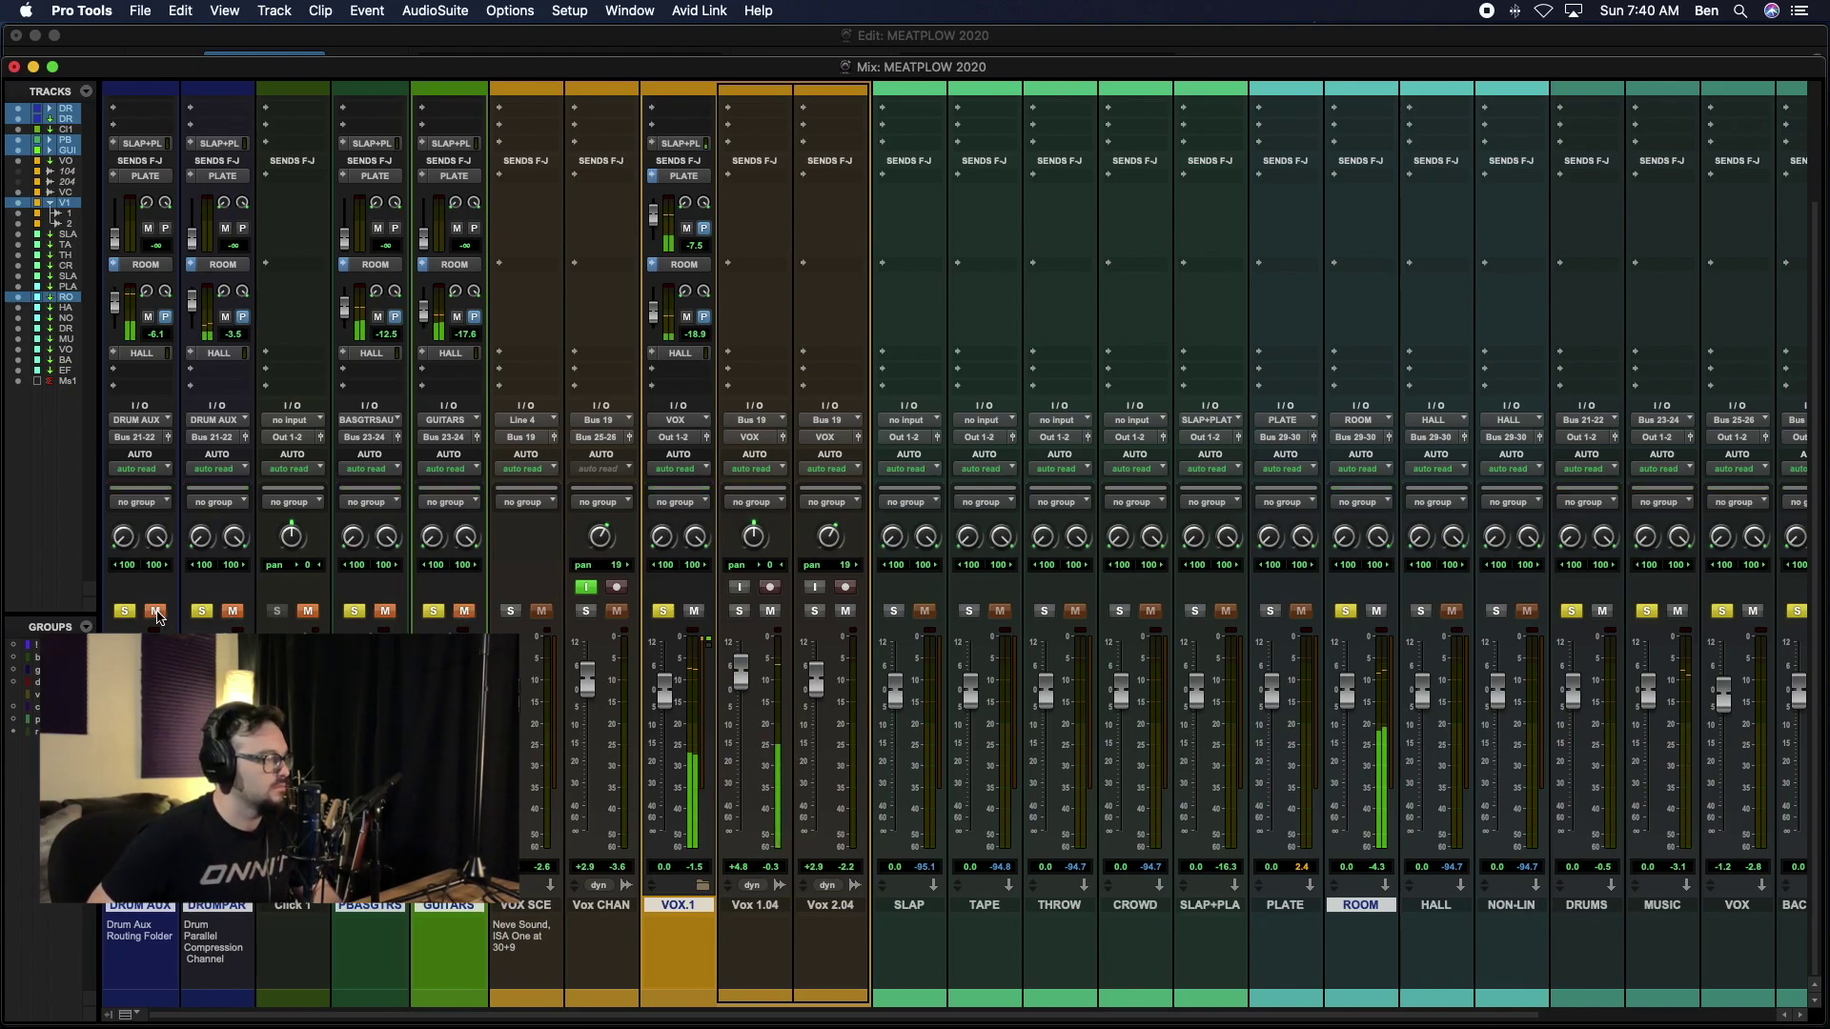
pyautogui.click(688, 614)
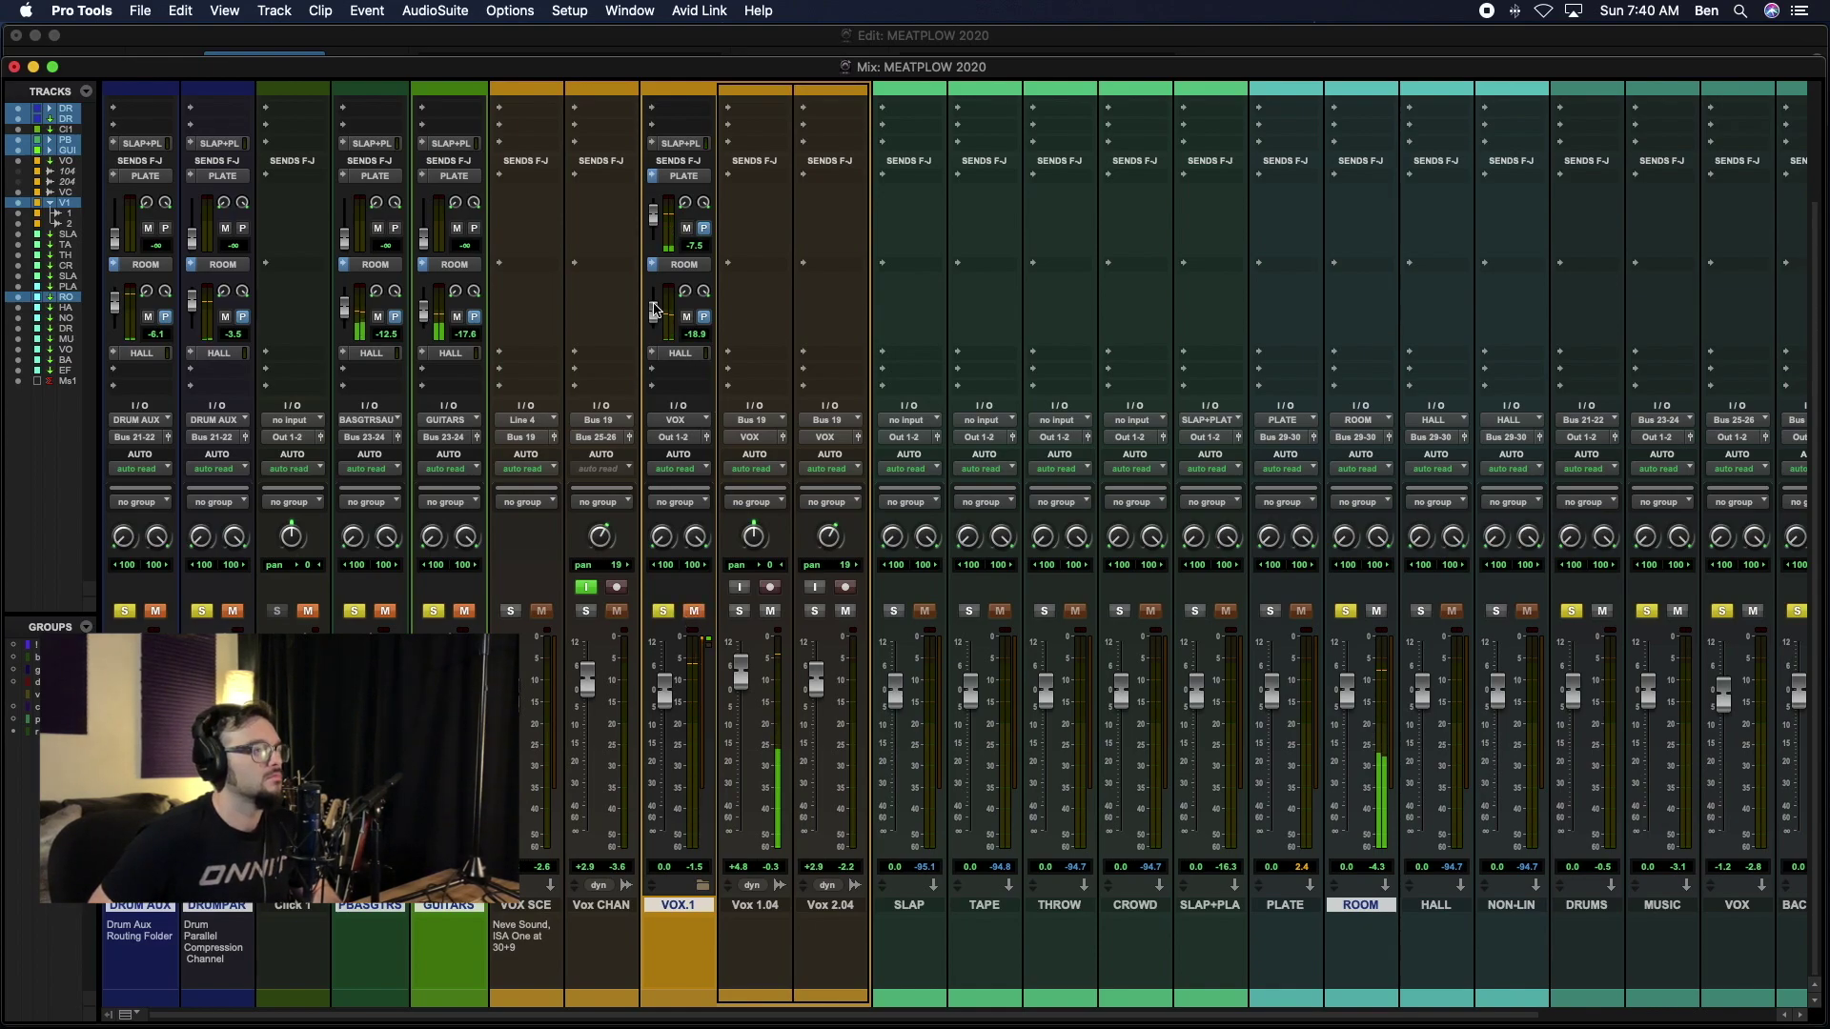
# Step: Raise the ROOM sends to -12.5 dB on VOX.1 and -4.8 dB on DRUM AUX
pyautogui.moveTo(655, 315); pyautogui.dragTo(658, 315)
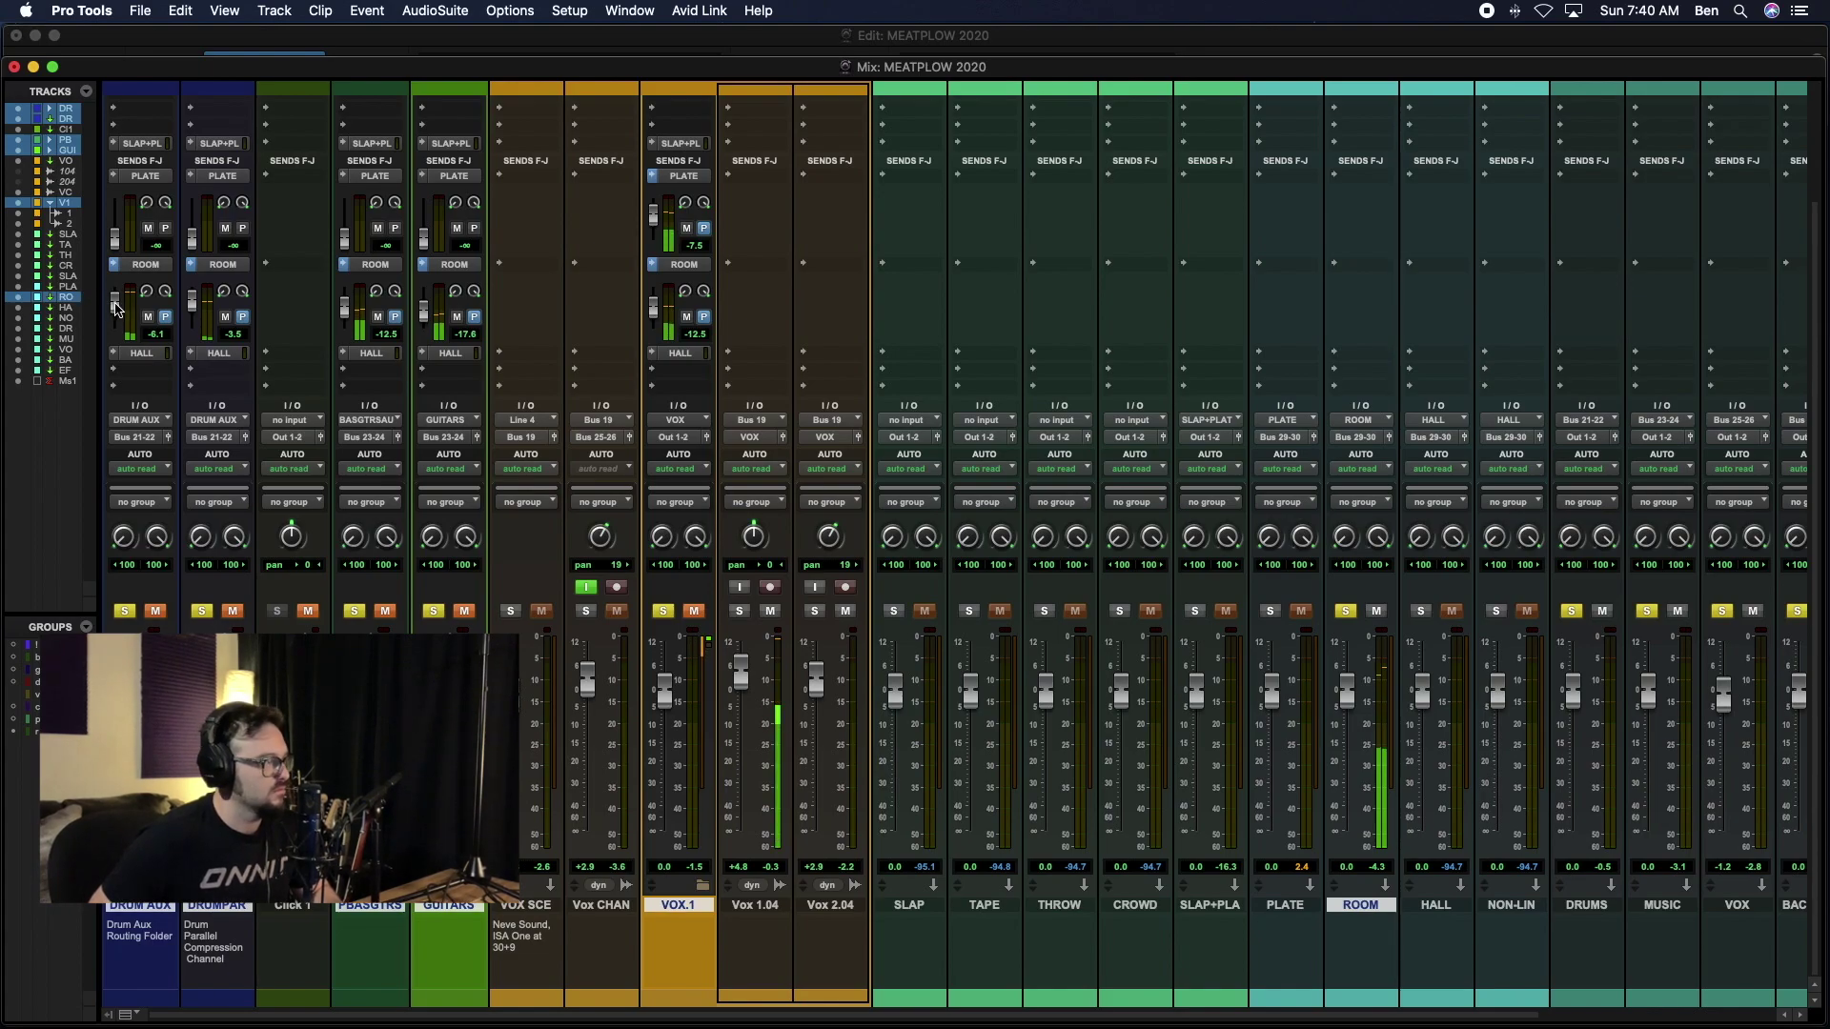
# Step: Open the H-Reverb plug-in on the ROOM track and expand it to show its full set of parameters
pyautogui.scroll(5, 724, 286)
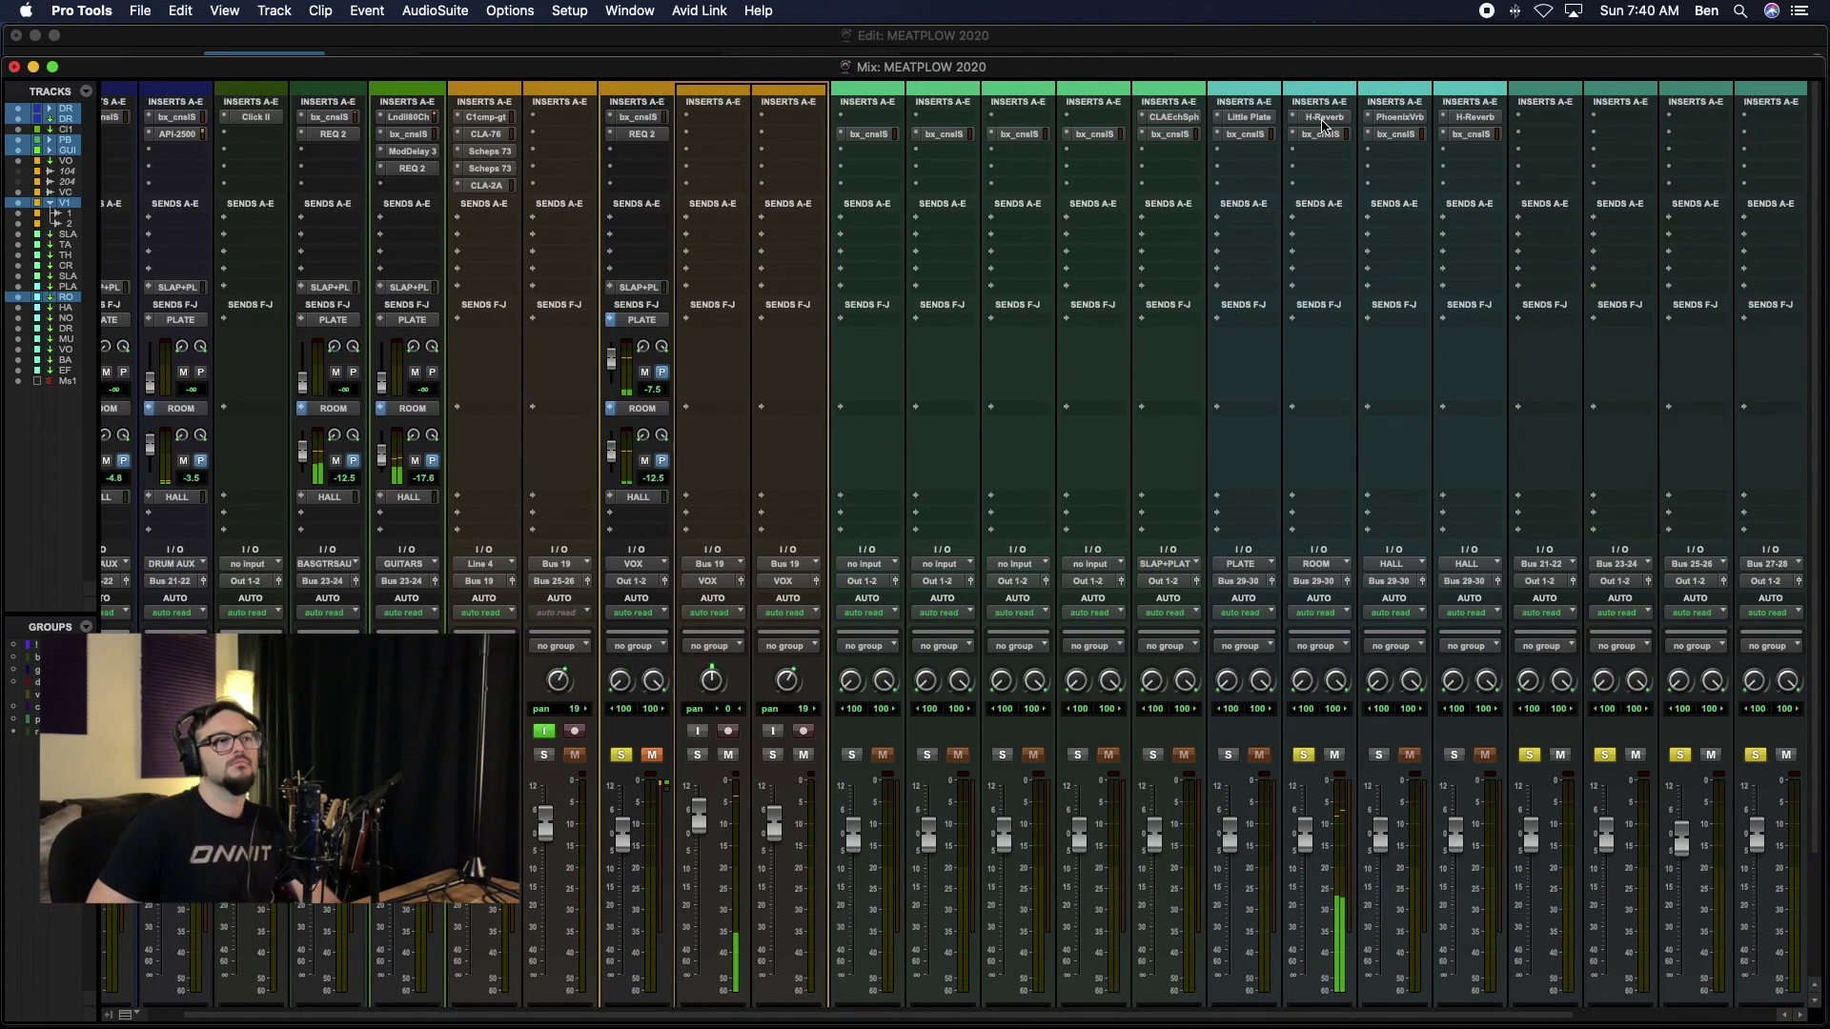
pyautogui.click(1323, 117)
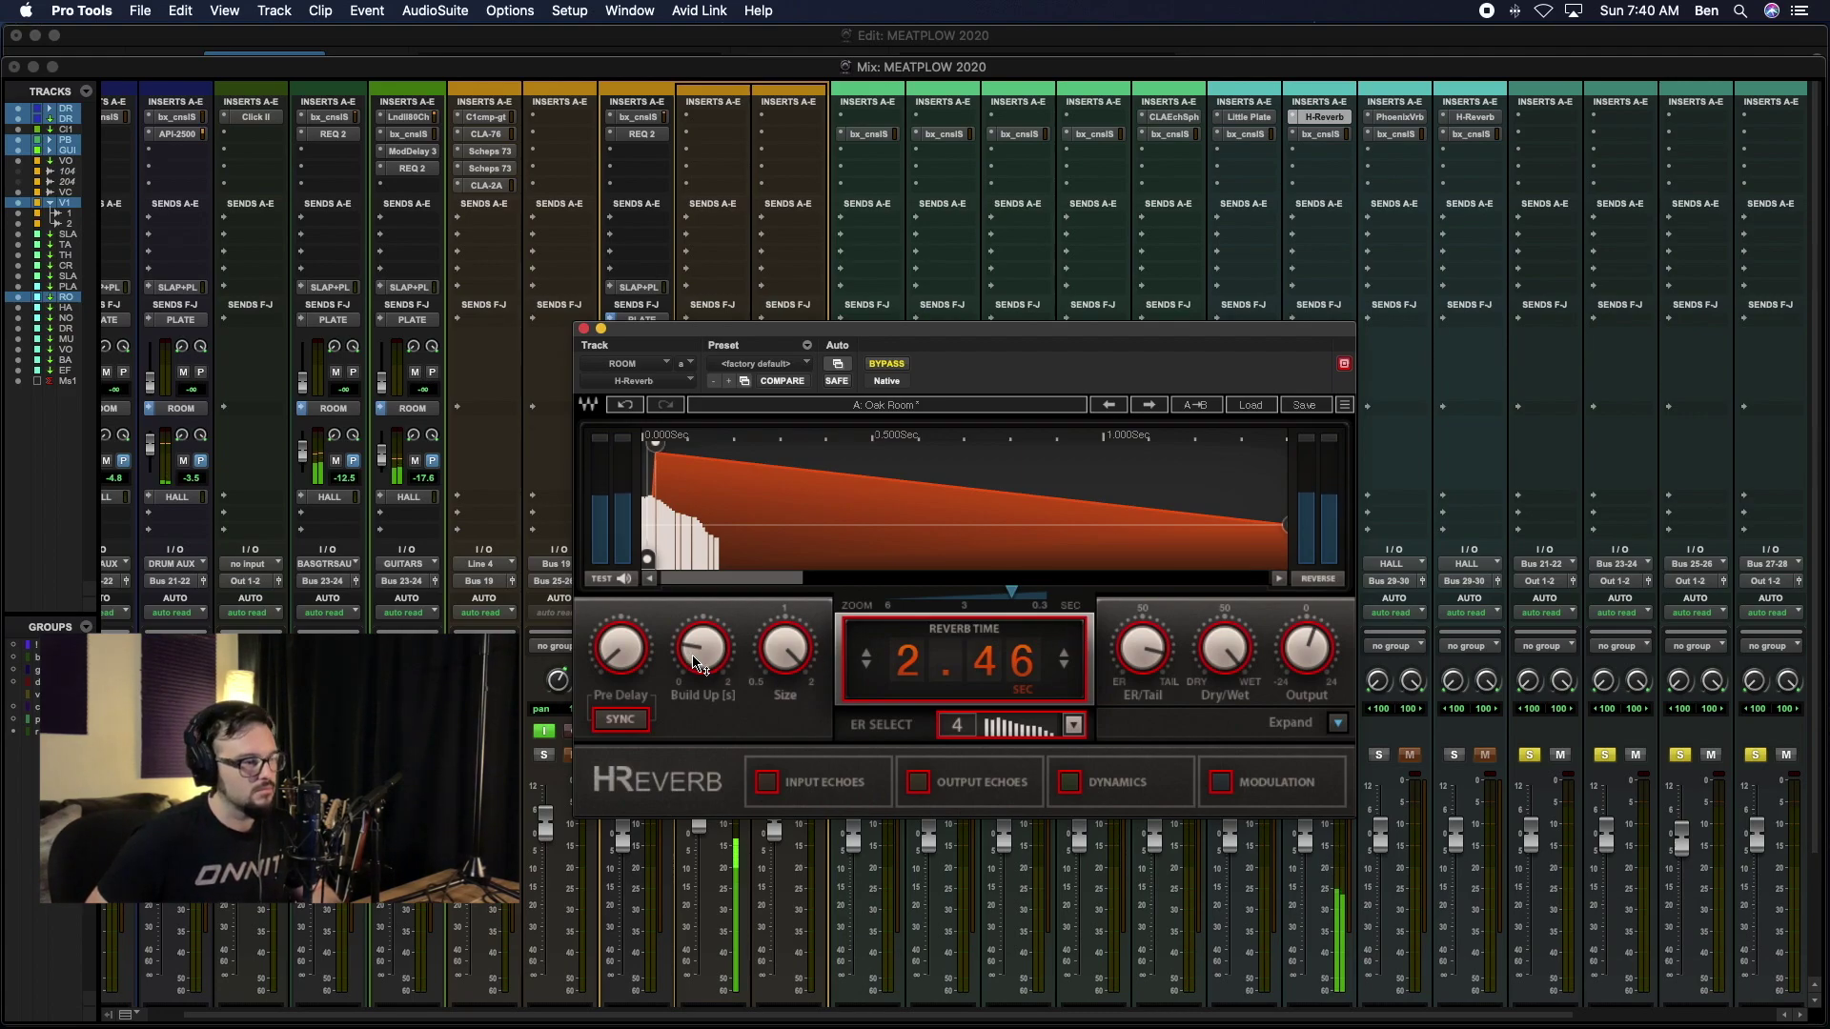
pyautogui.moveTo(966, 342); pyautogui.dragTo(953, 230)
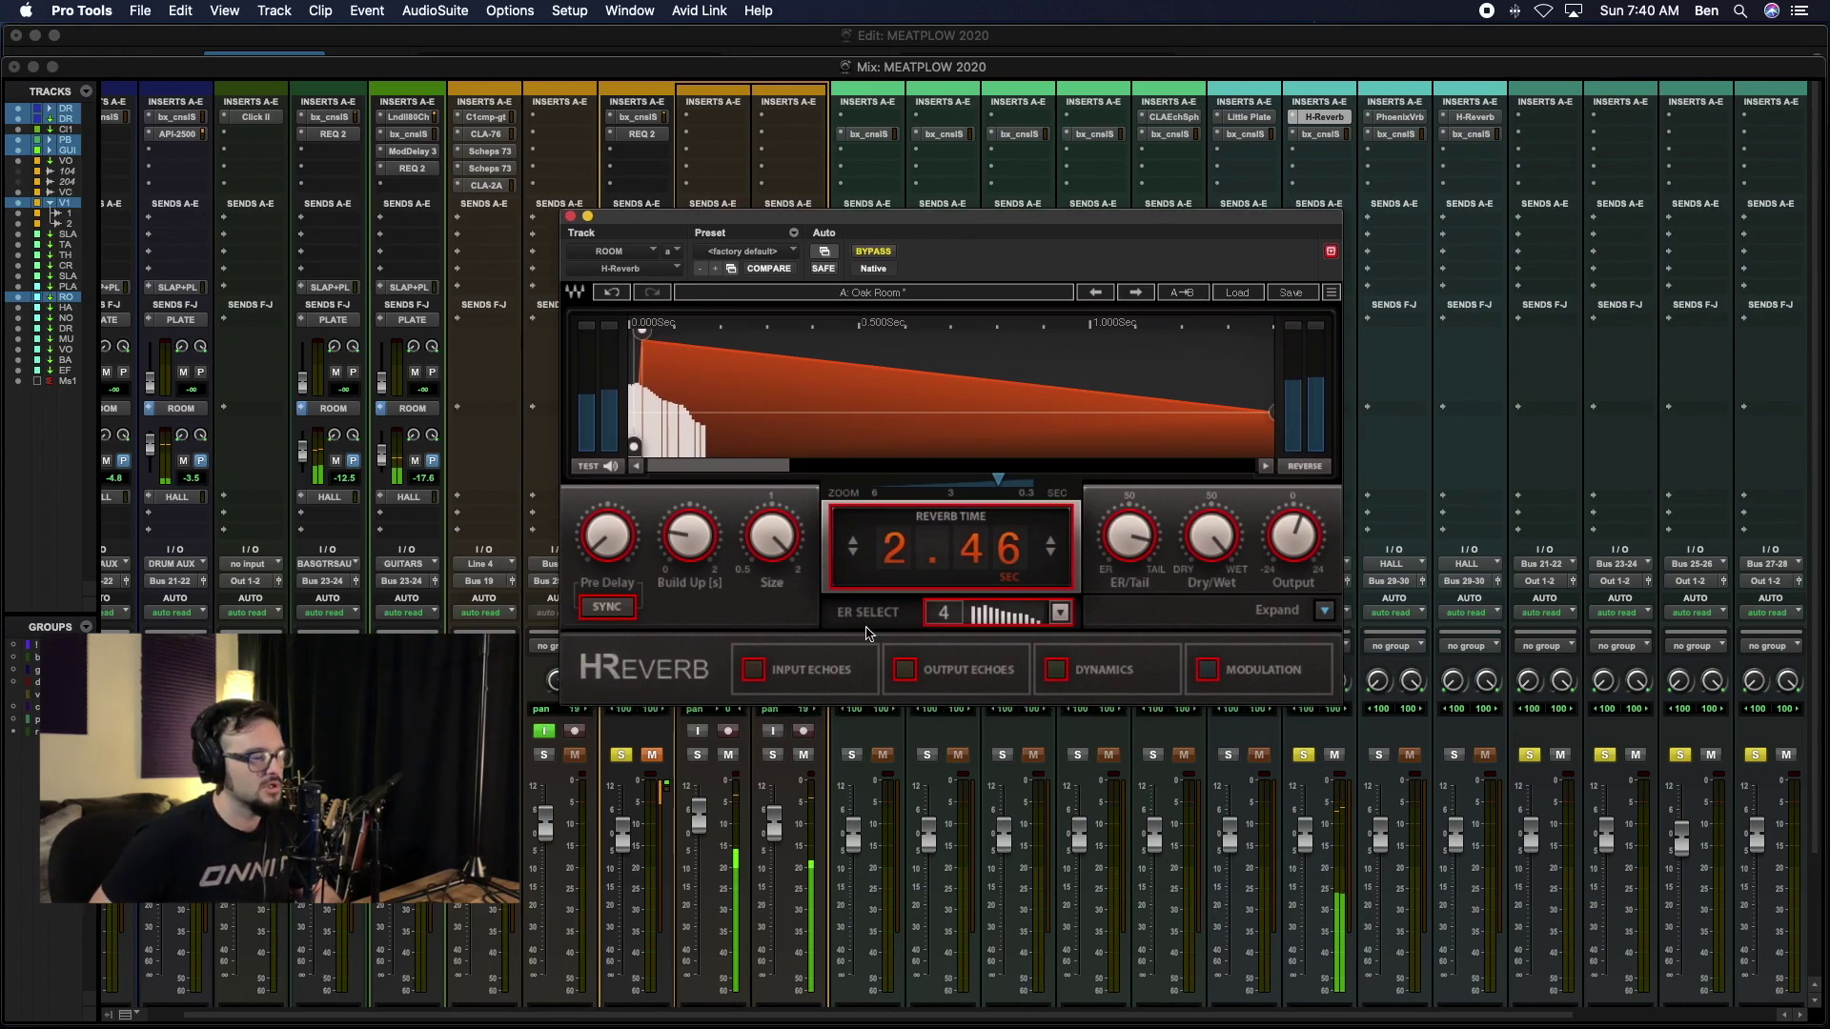
pyautogui.scroll(-3, 573, 867)
pyautogui.scroll(2, 576, 724)
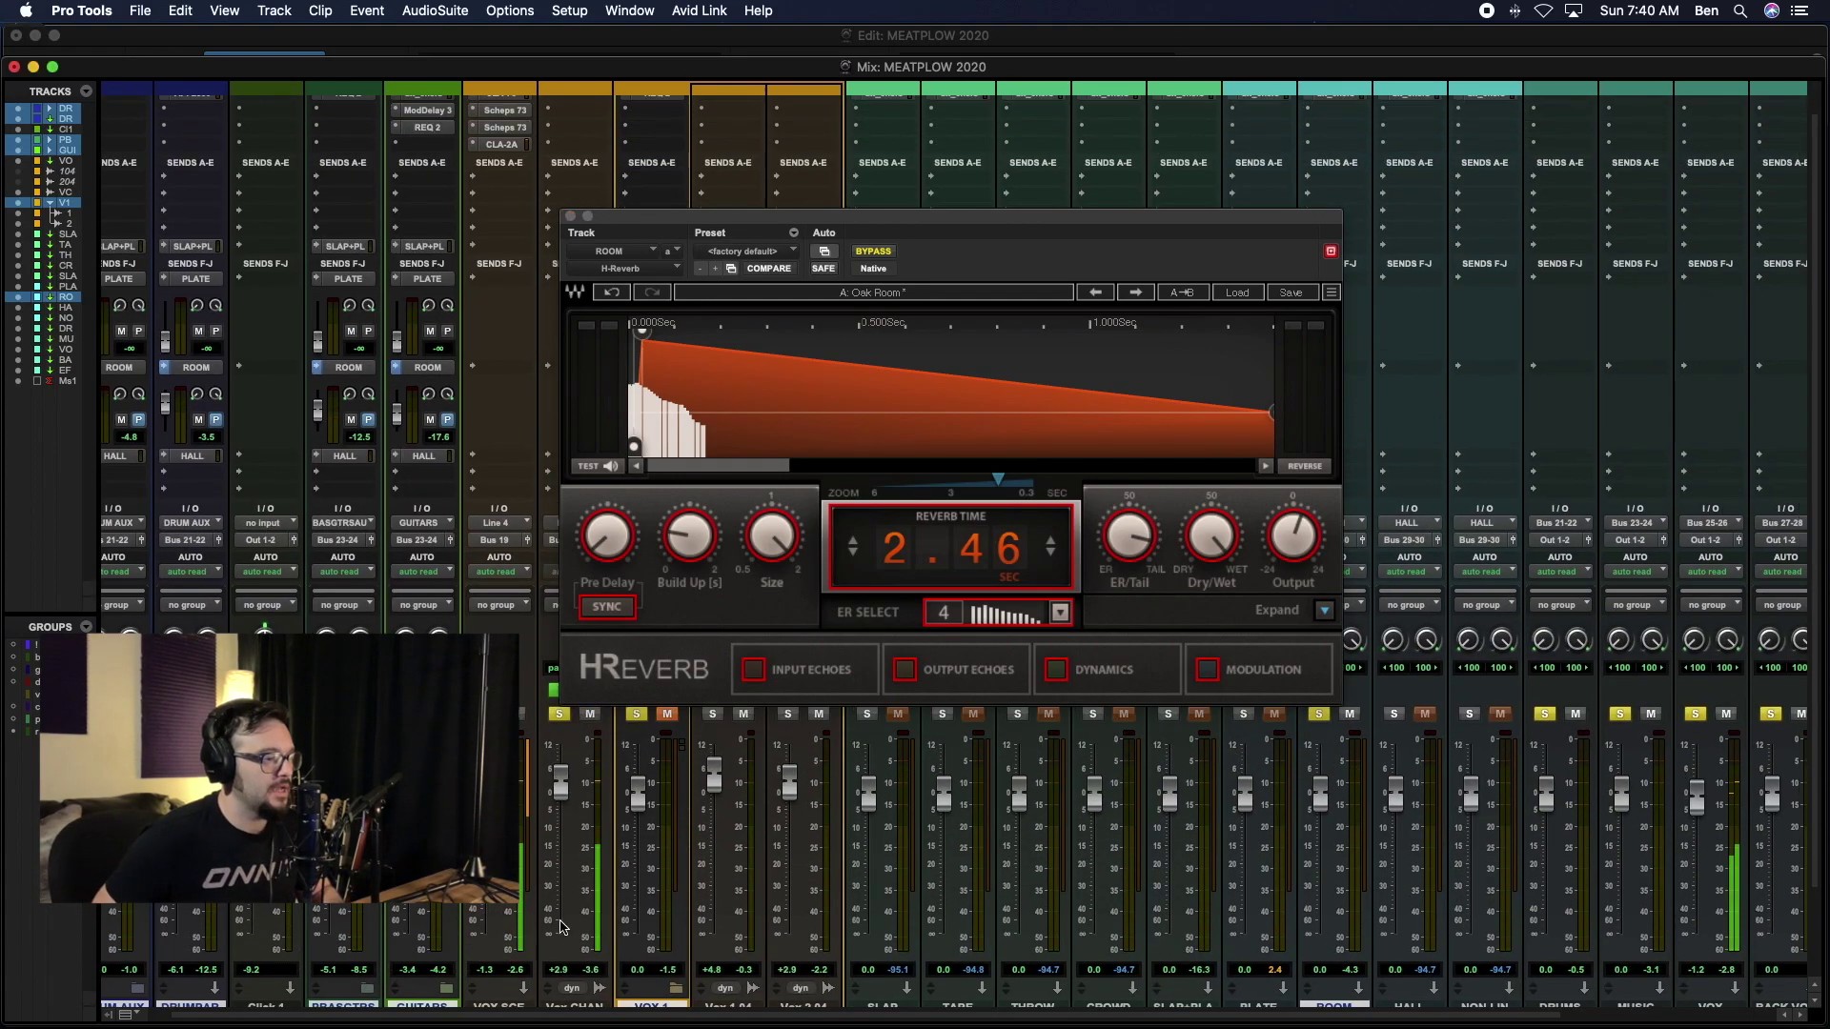
pyautogui.scroll(-2, 562, 924)
pyautogui.hscroll(1, 629, 910)
pyautogui.hscroll(1, 630, 908)
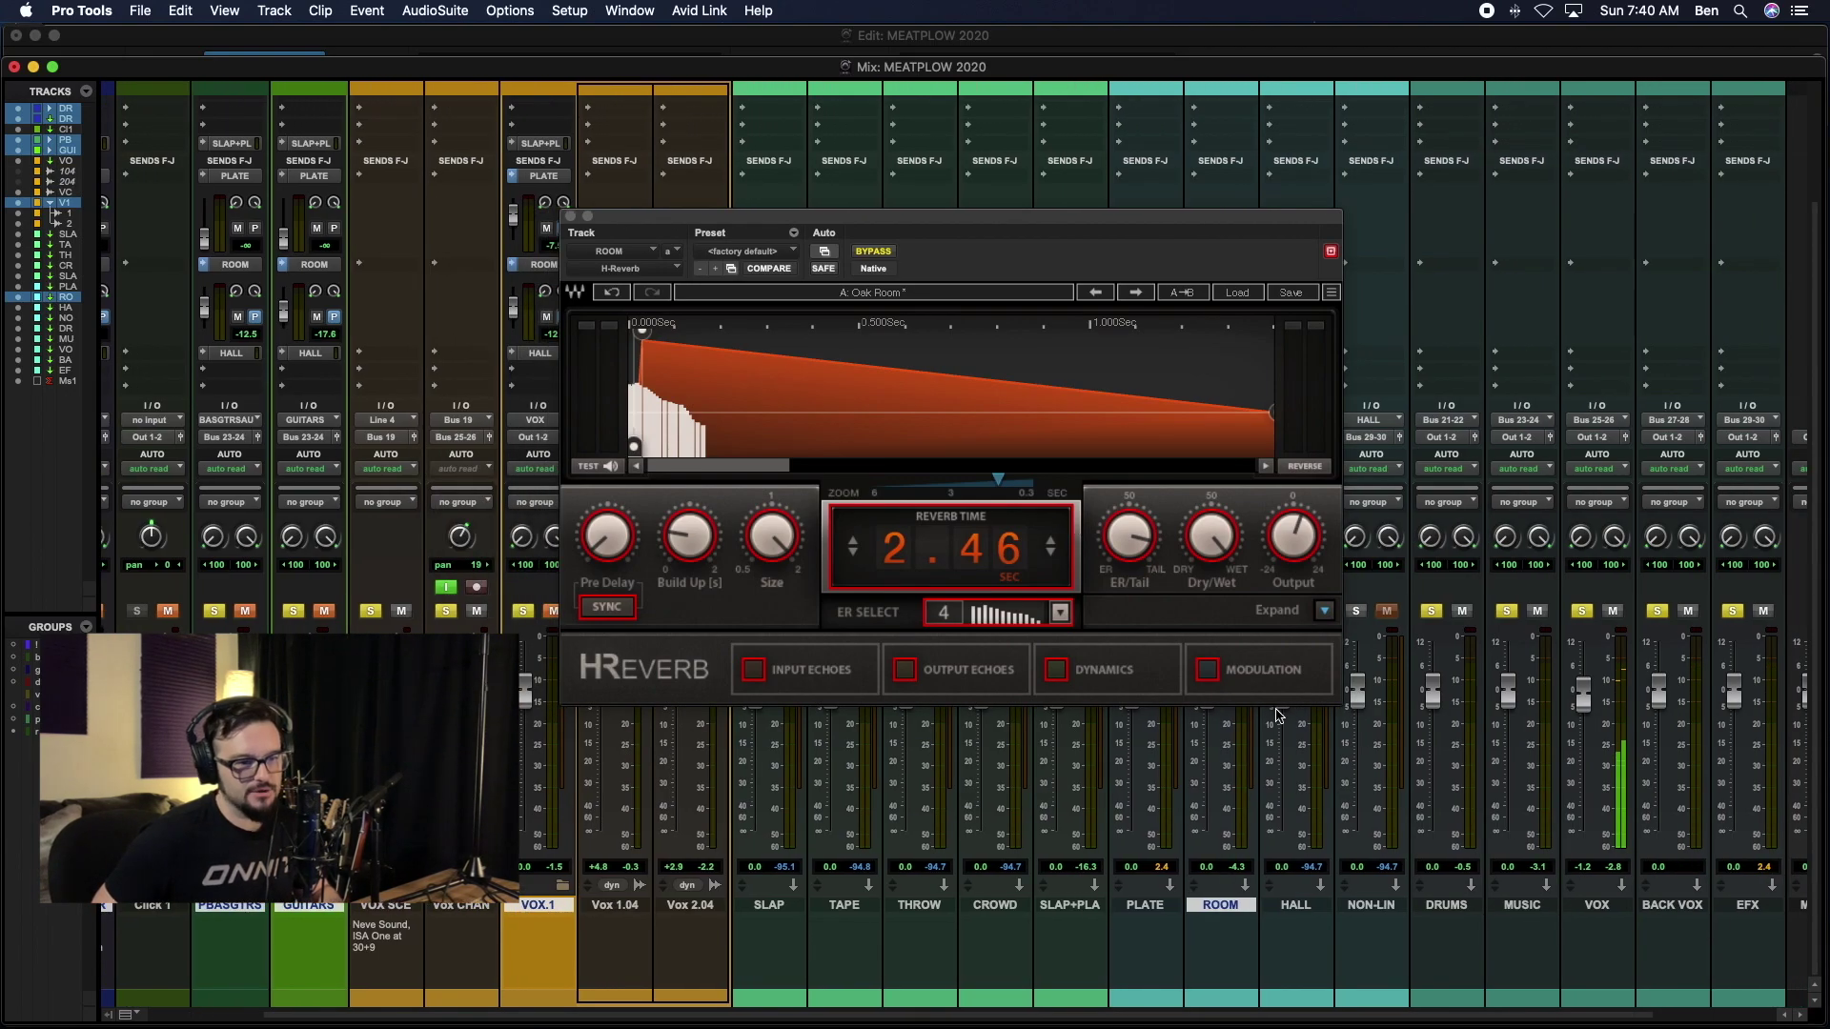
pyautogui.click(1324, 611)
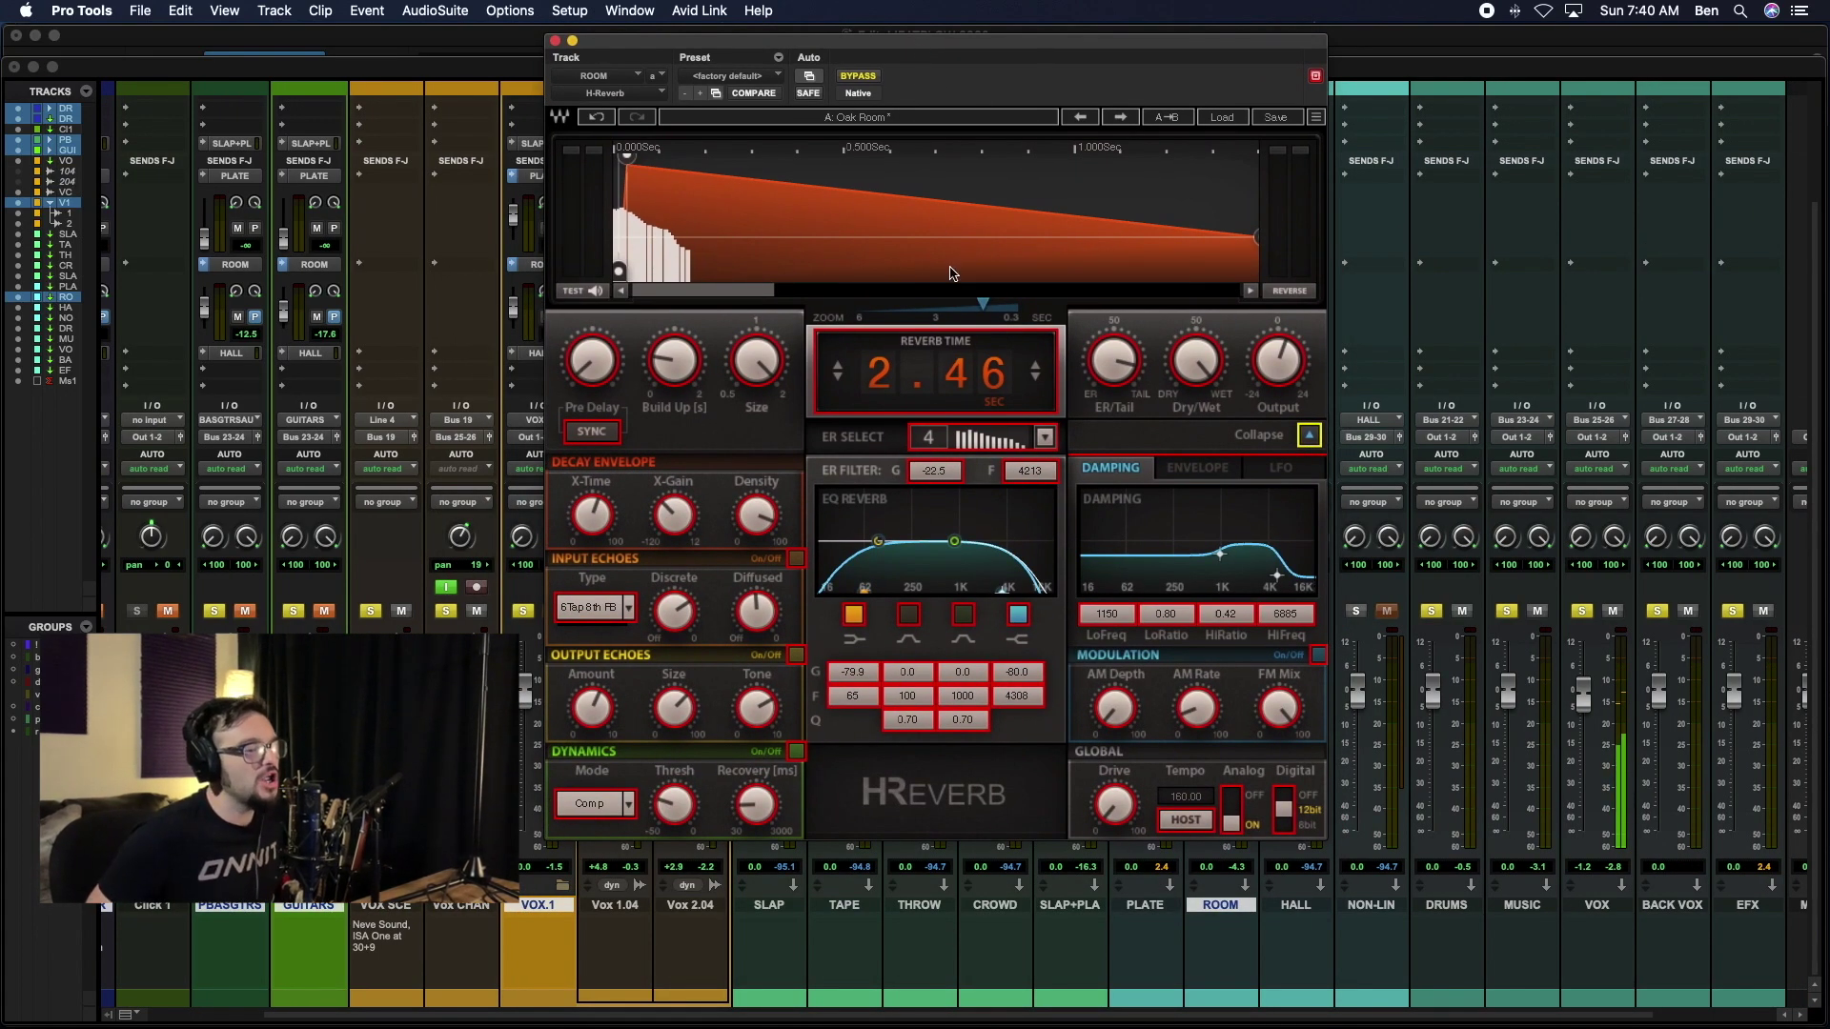
pyautogui.moveTo(810, 46); pyautogui.dragTo(811, 124)
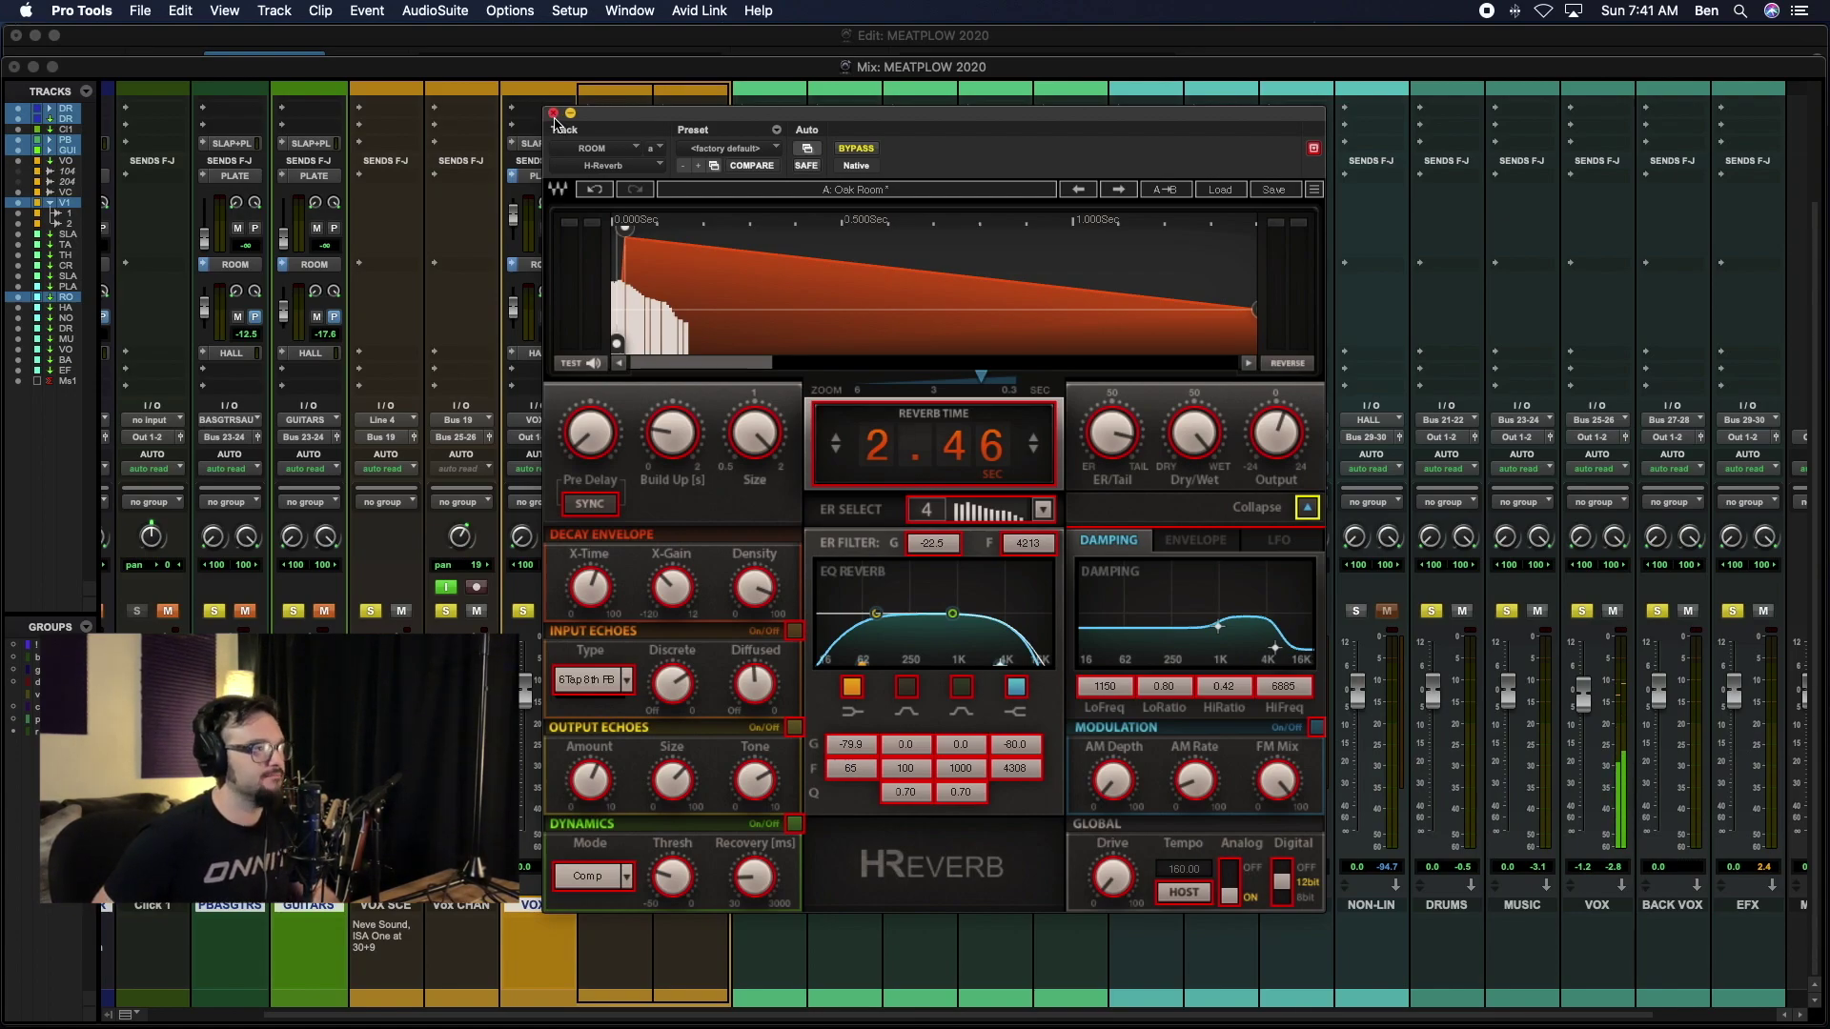
# Step: Try out the reverb's size, a reverb time of 2.67 seconds and different modulation AM rates
pyautogui.moveTo(753, 429); pyautogui.dragTo(777, 434)
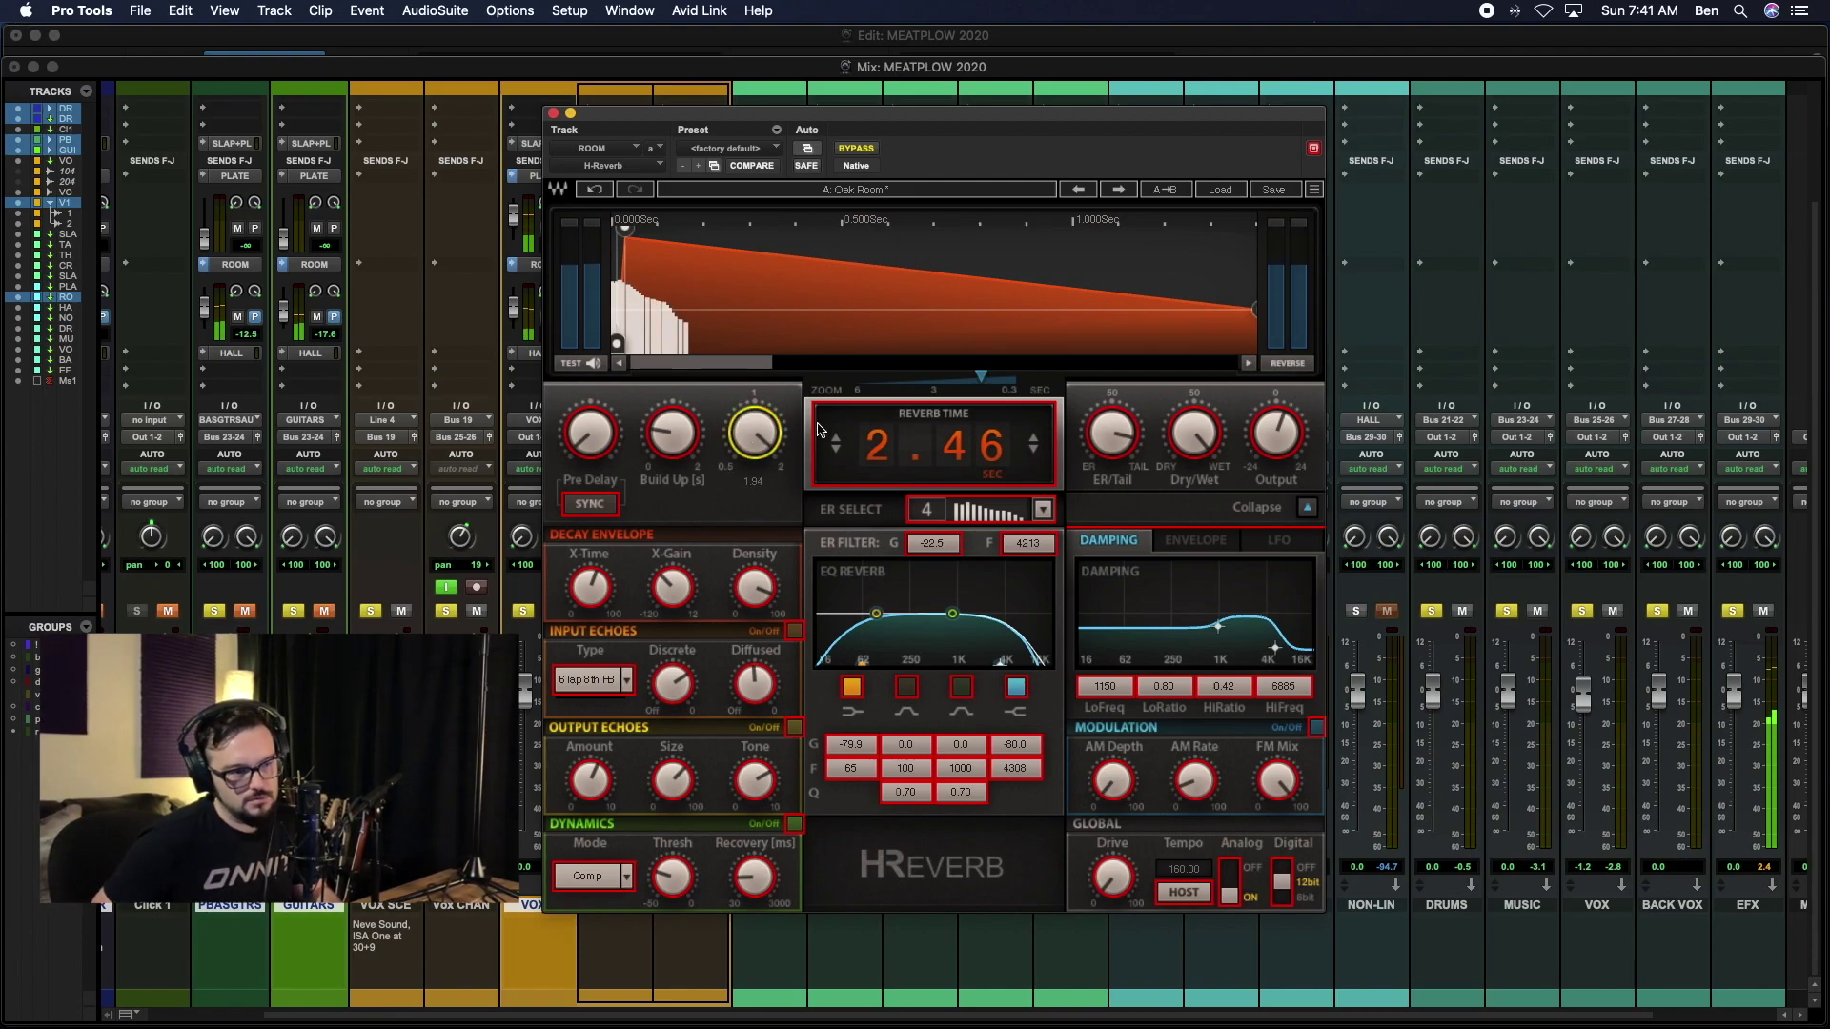
pyautogui.moveTo(1253, 310); pyautogui.dragTo(1497, 309)
pyautogui.moveTo(954, 446); pyautogui.dragTo(953, 506)
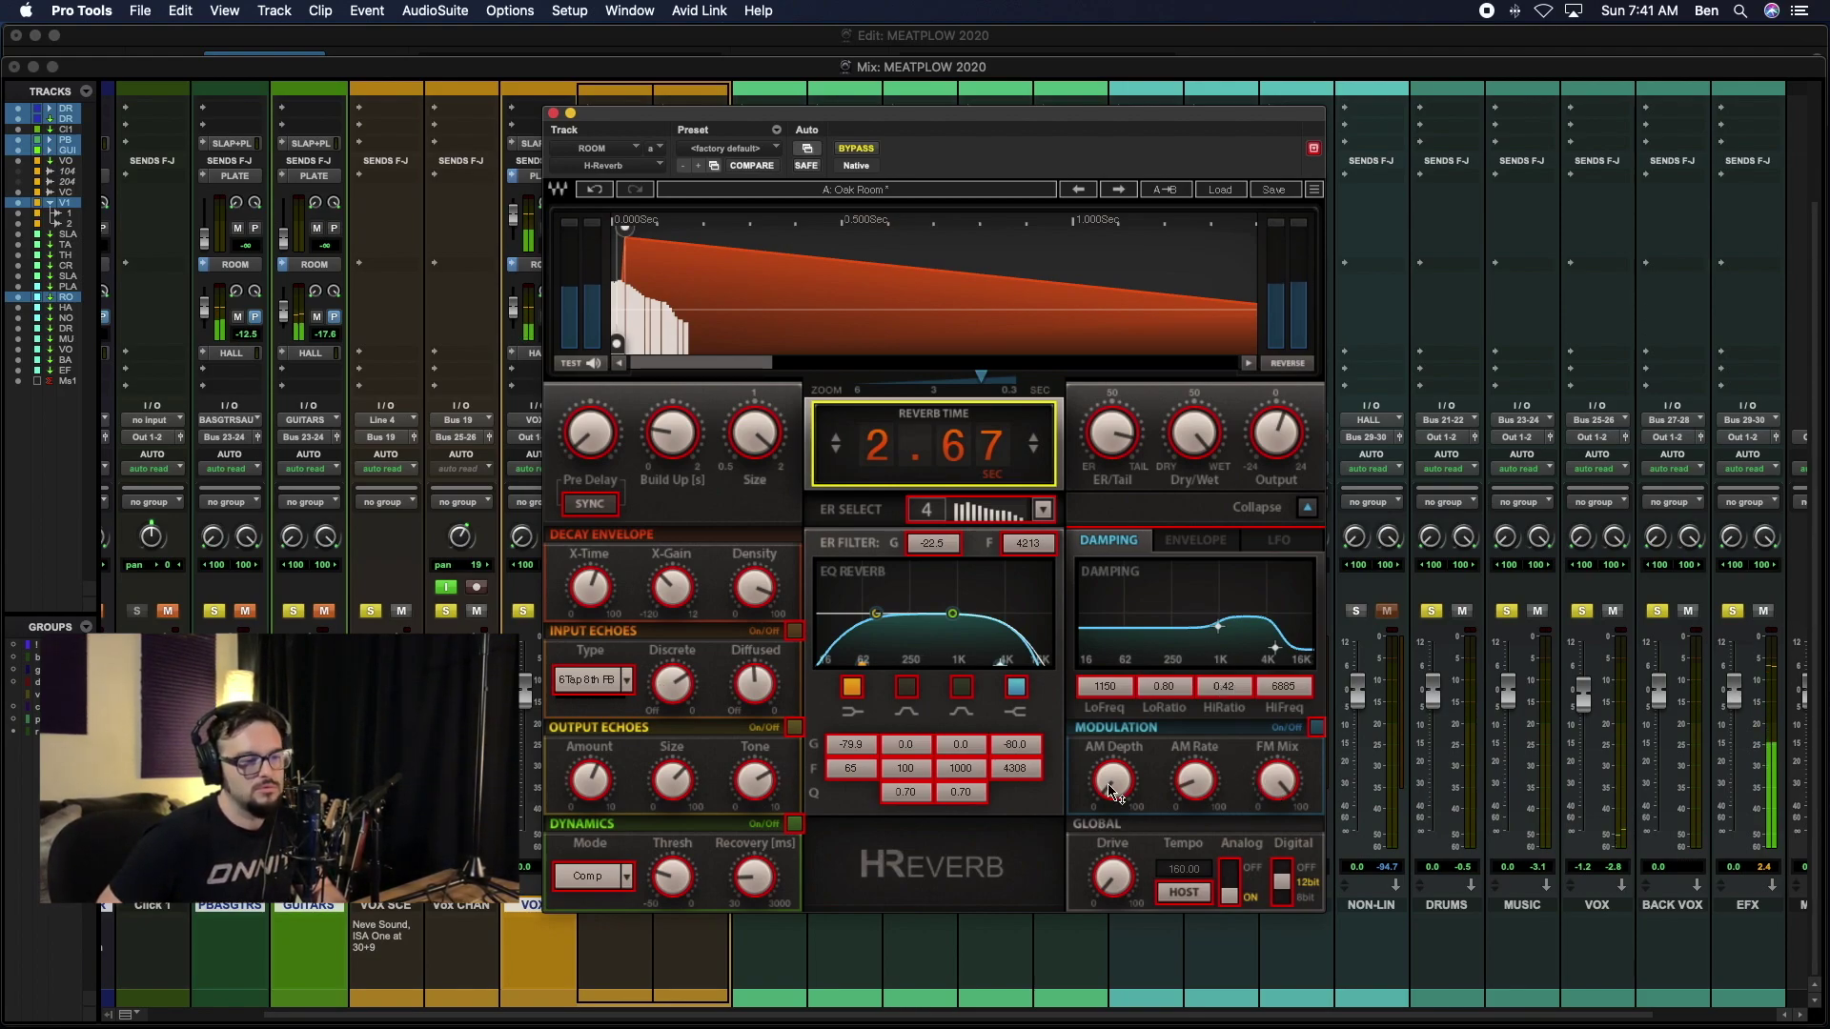
pyautogui.click(1195, 782)
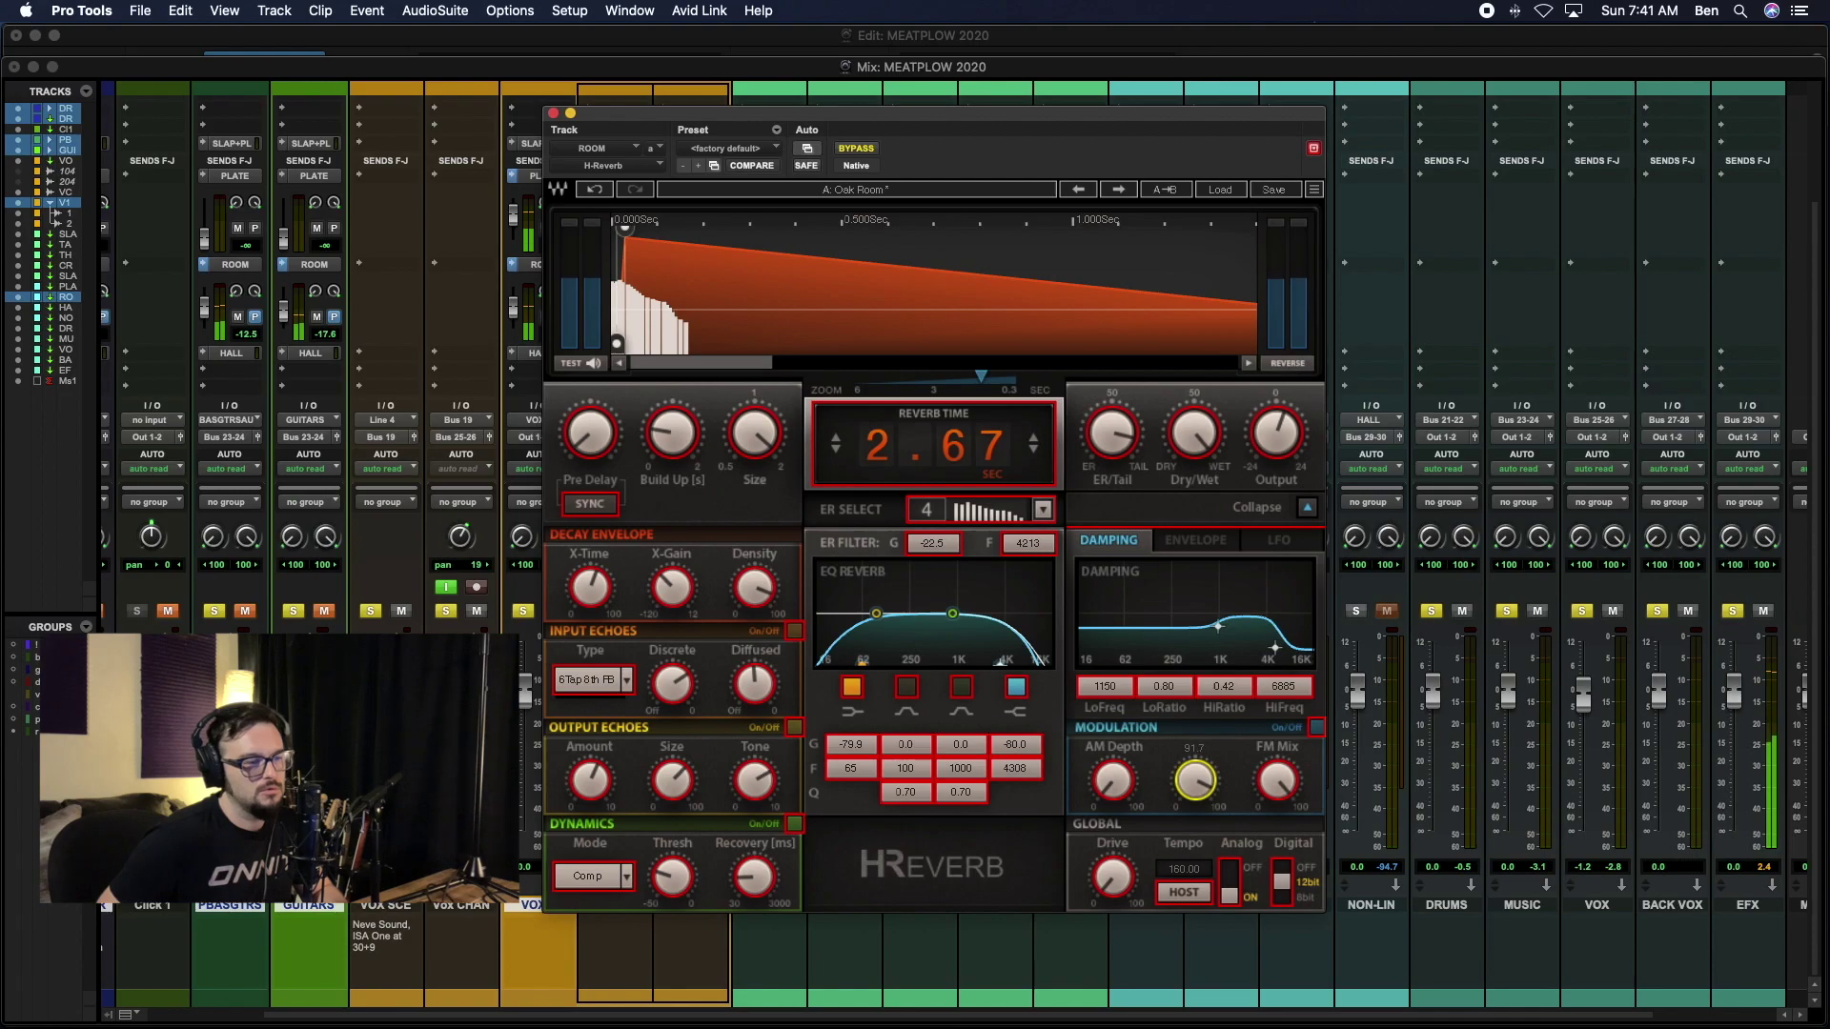
pyautogui.moveTo(1194, 781); pyautogui.dragTo(1194, 810)
# Step: Turn the reverb's input echoes and output echoes on and off again to audition each of them
pyautogui.click(793, 632)
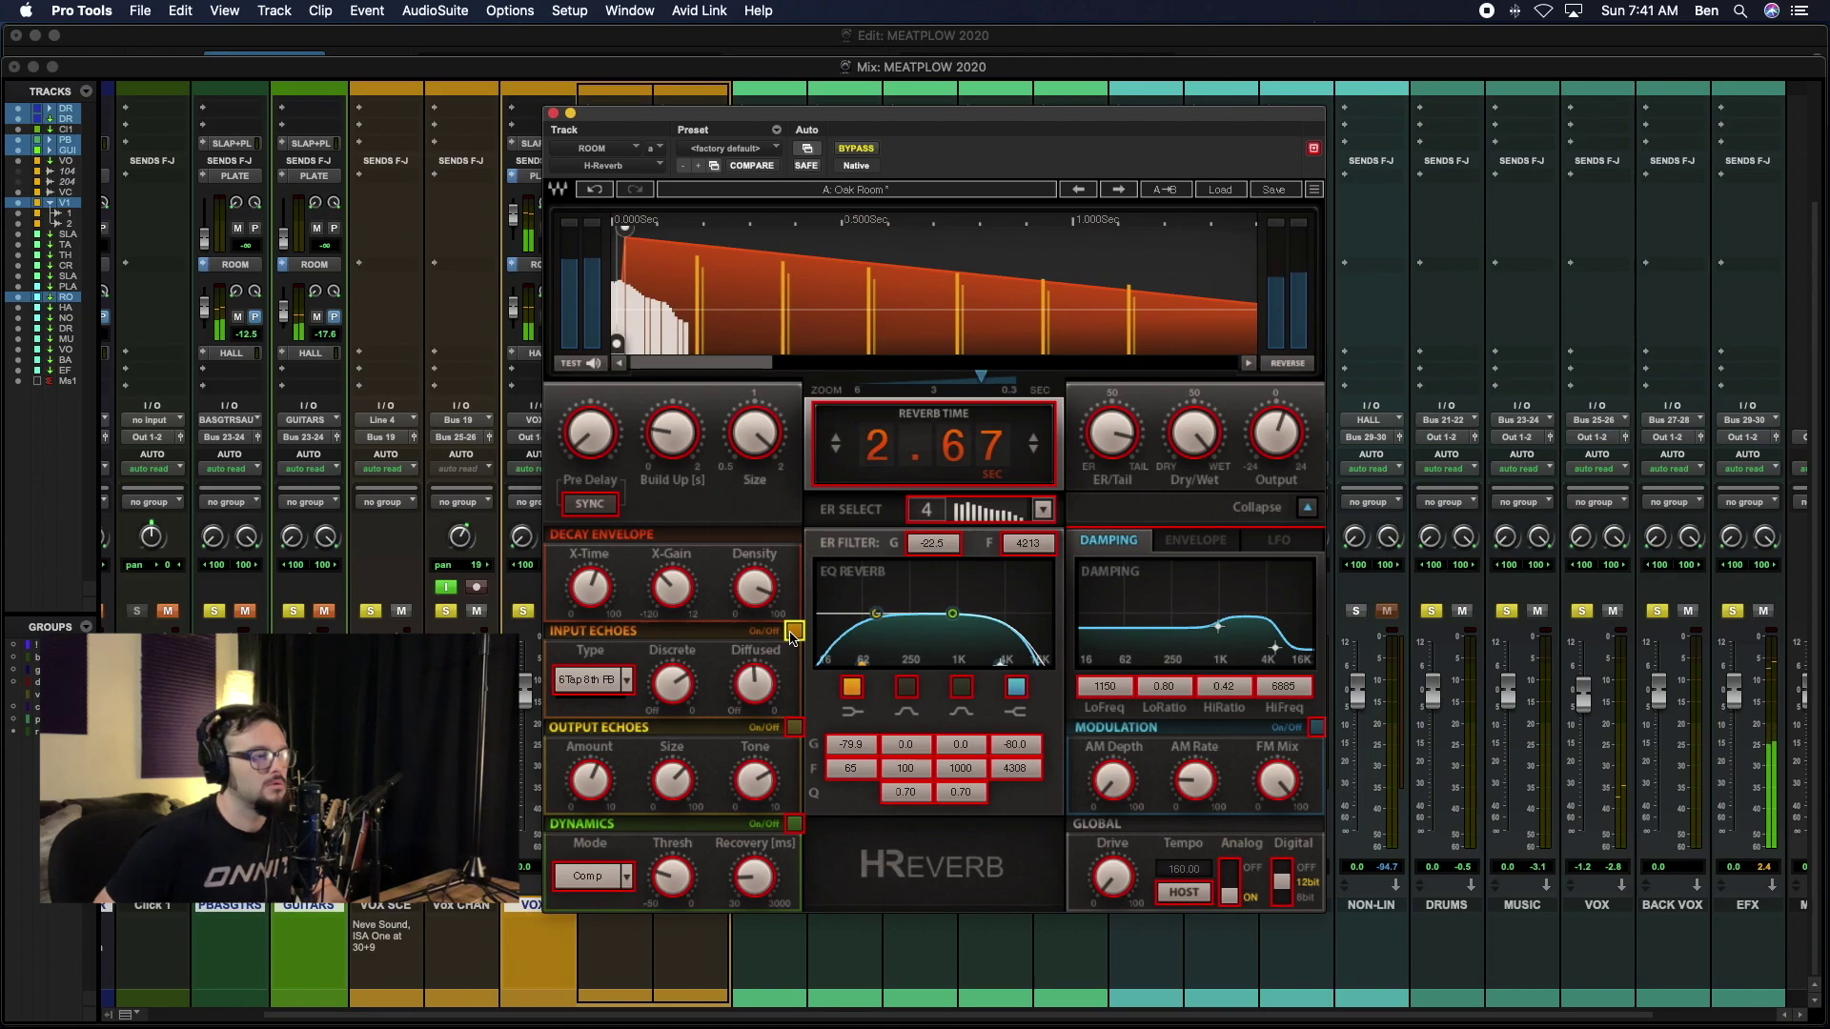
pyautogui.click(793, 636)
pyautogui.click(793, 729)
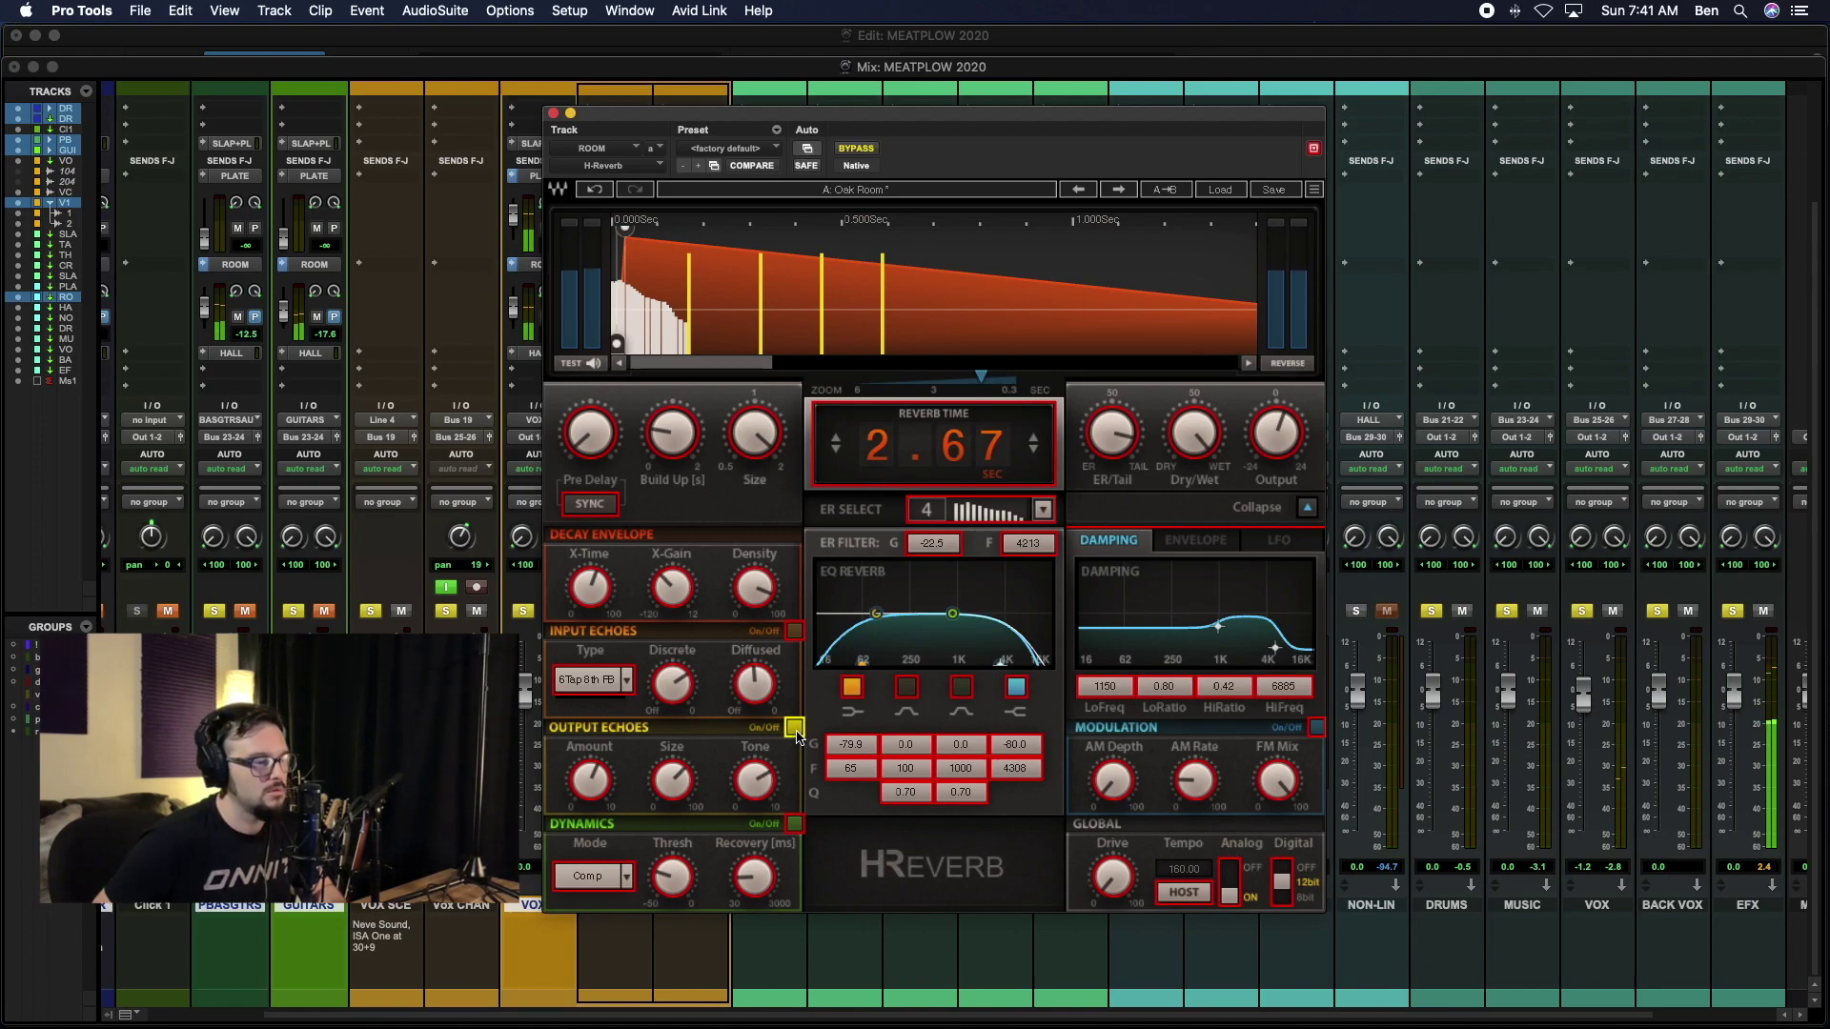
pyautogui.click(795, 730)
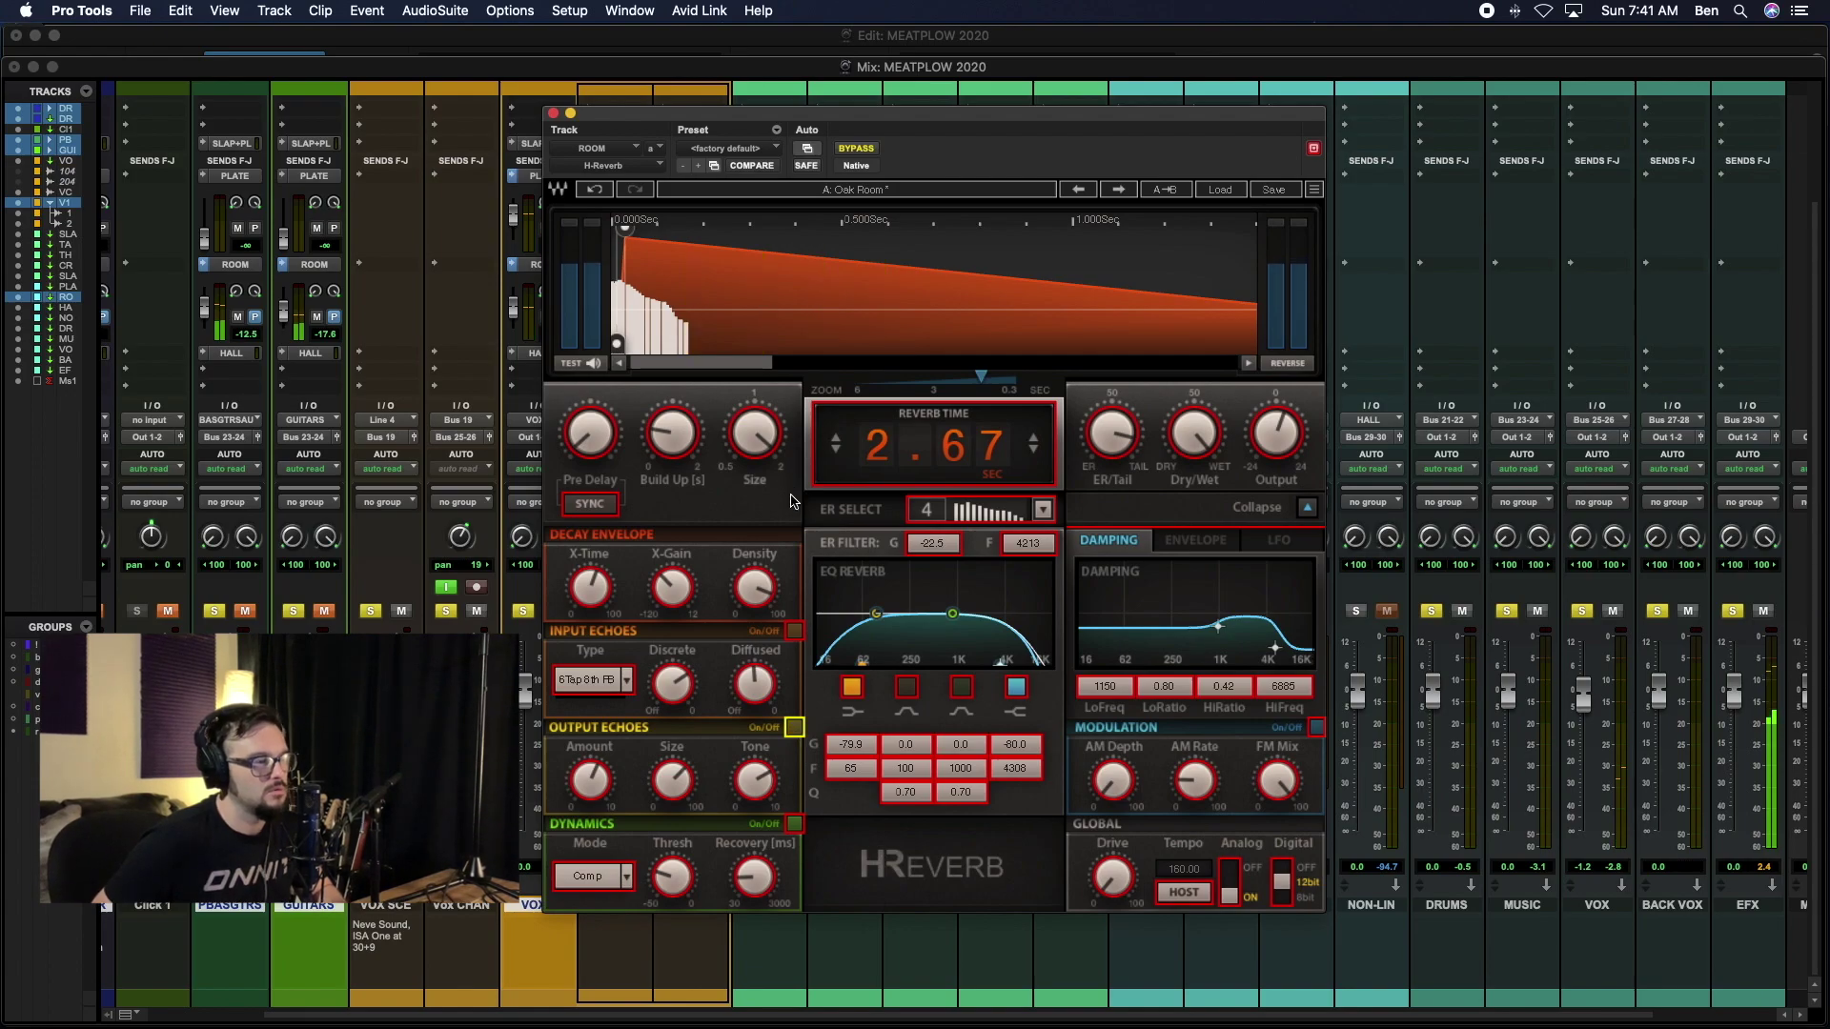
pyautogui.moveTo(595, 597); pyautogui.dragTo(671, 603)
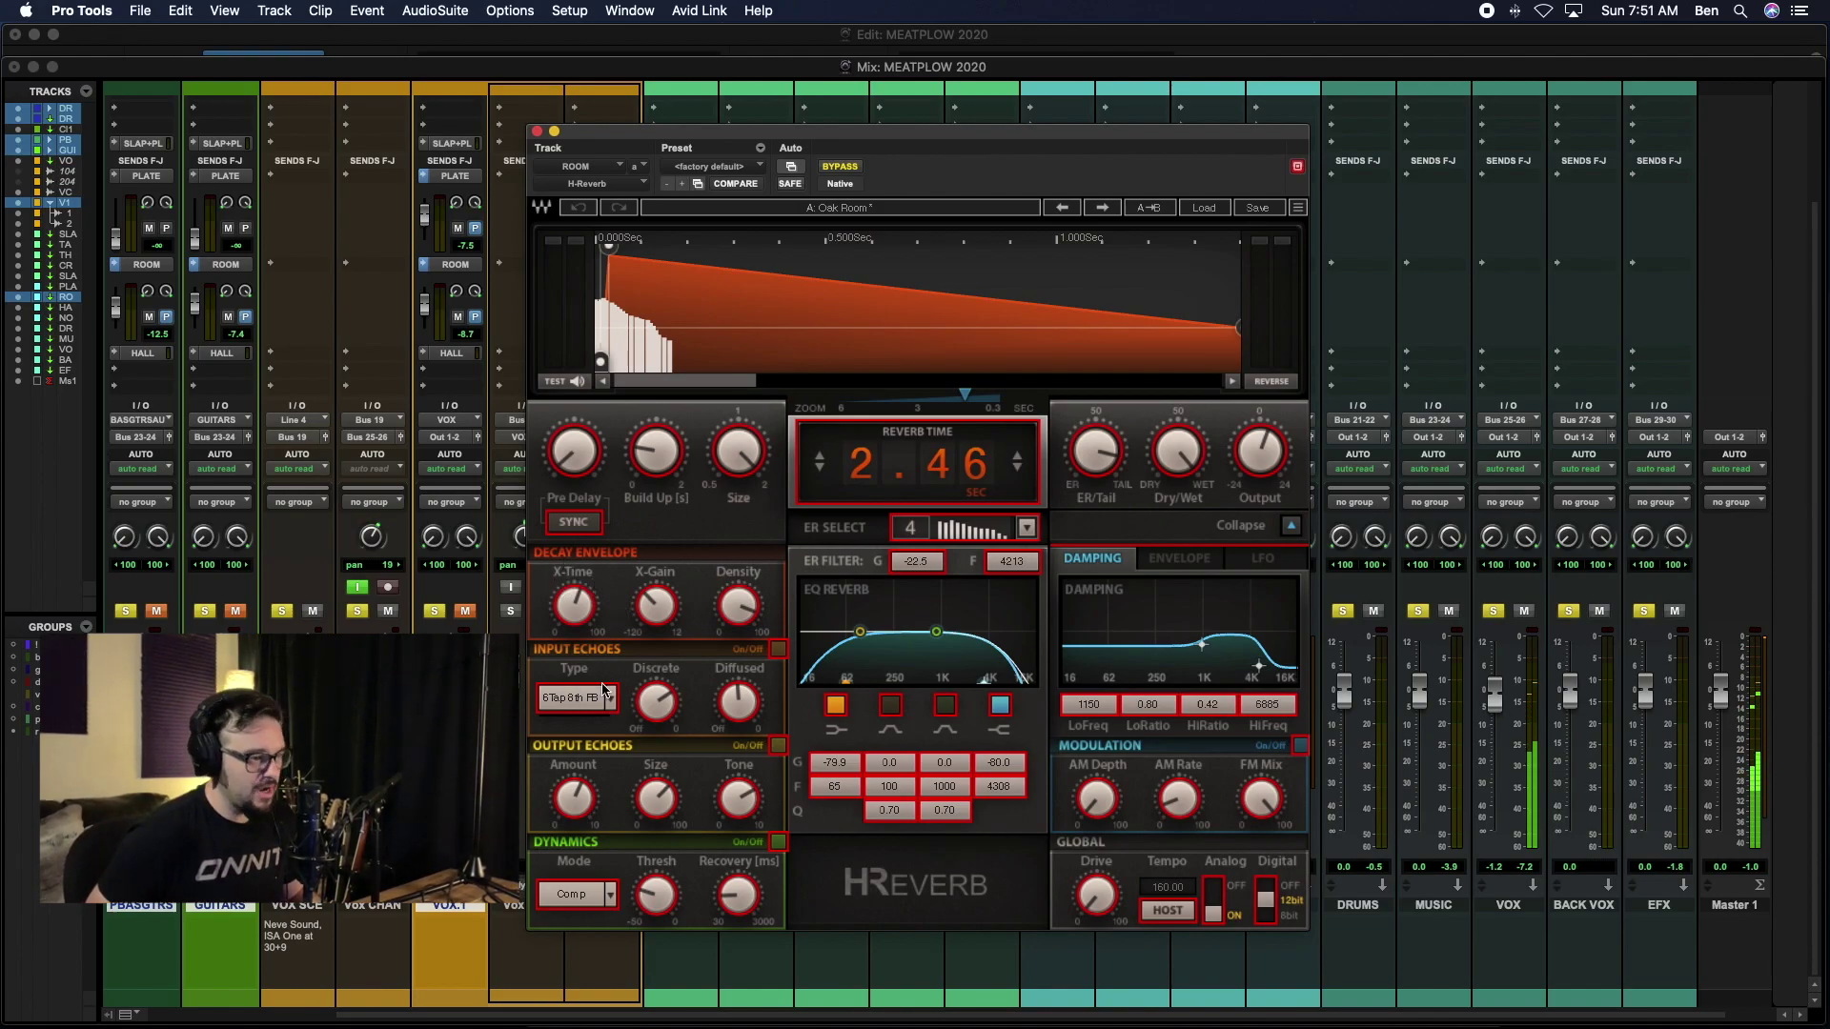
pyautogui.click(778, 650)
pyautogui.click(777, 649)
pyautogui.click(777, 745)
pyautogui.click(779, 745)
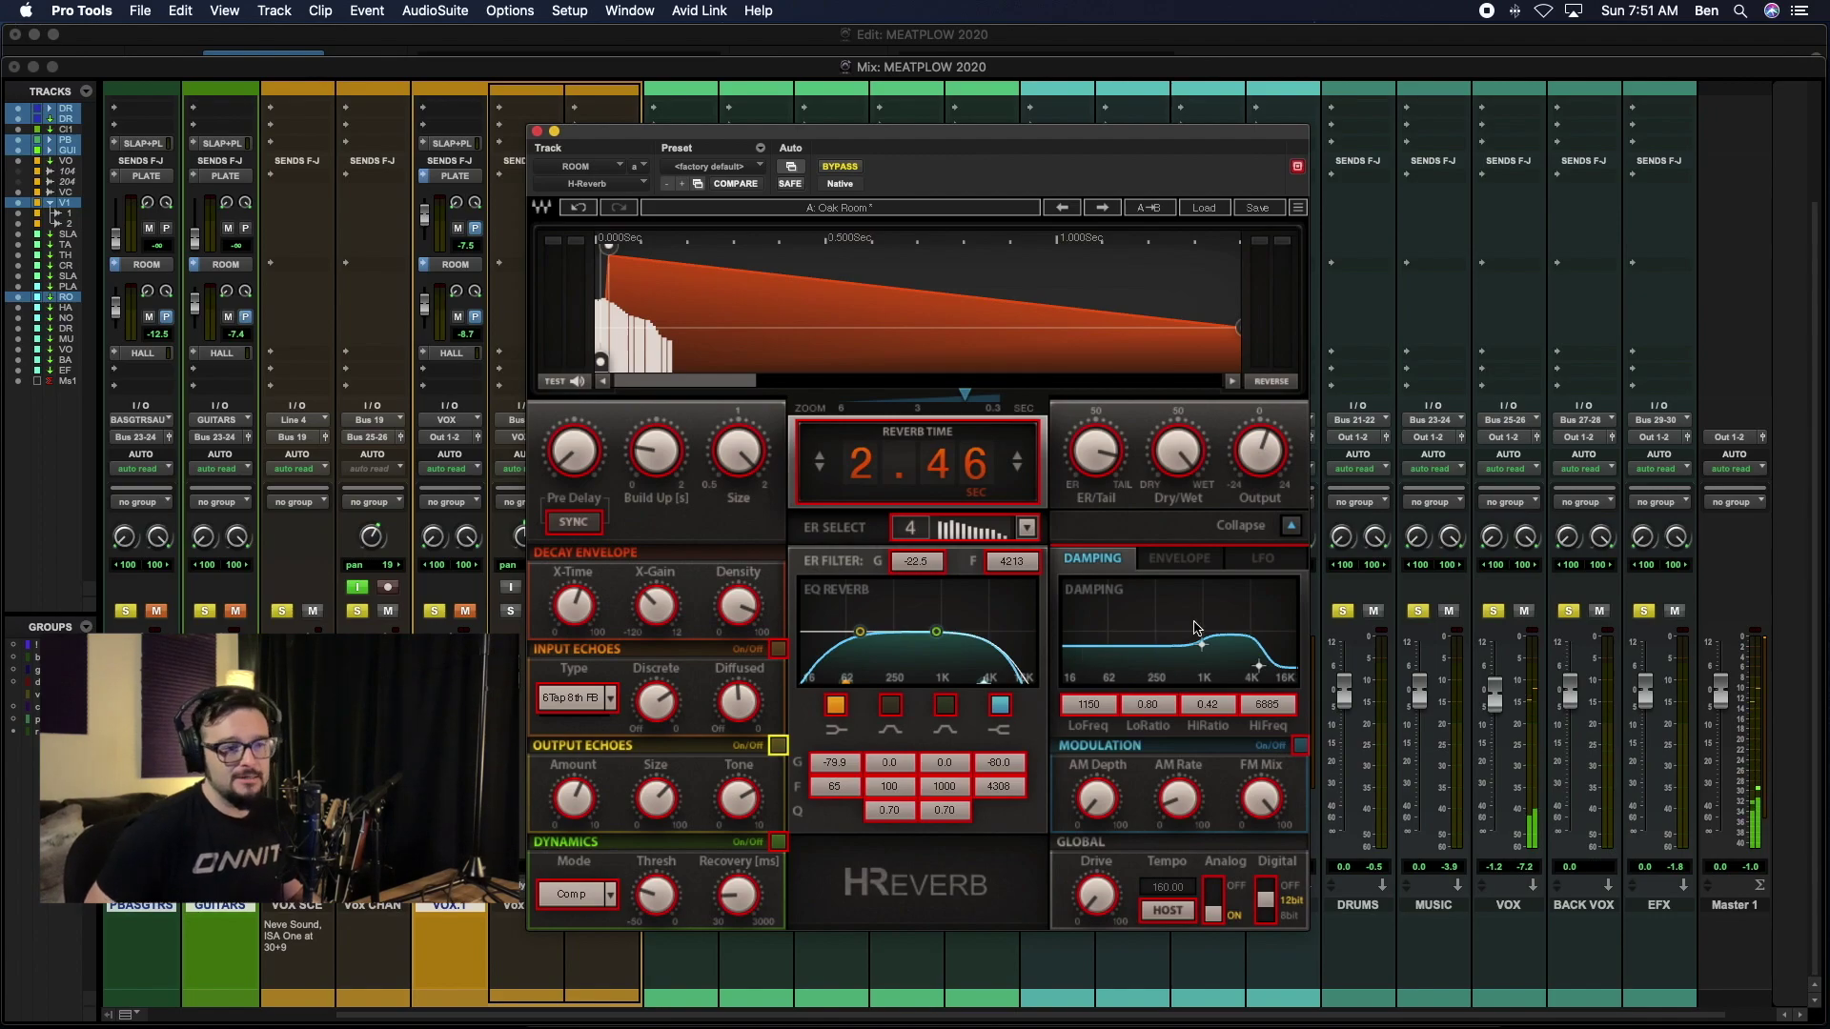
# Step: Examine the reverb's envelope, LFO and damping settings and try out the global drive control
pyautogui.click(1185, 561)
pyautogui.click(1257, 568)
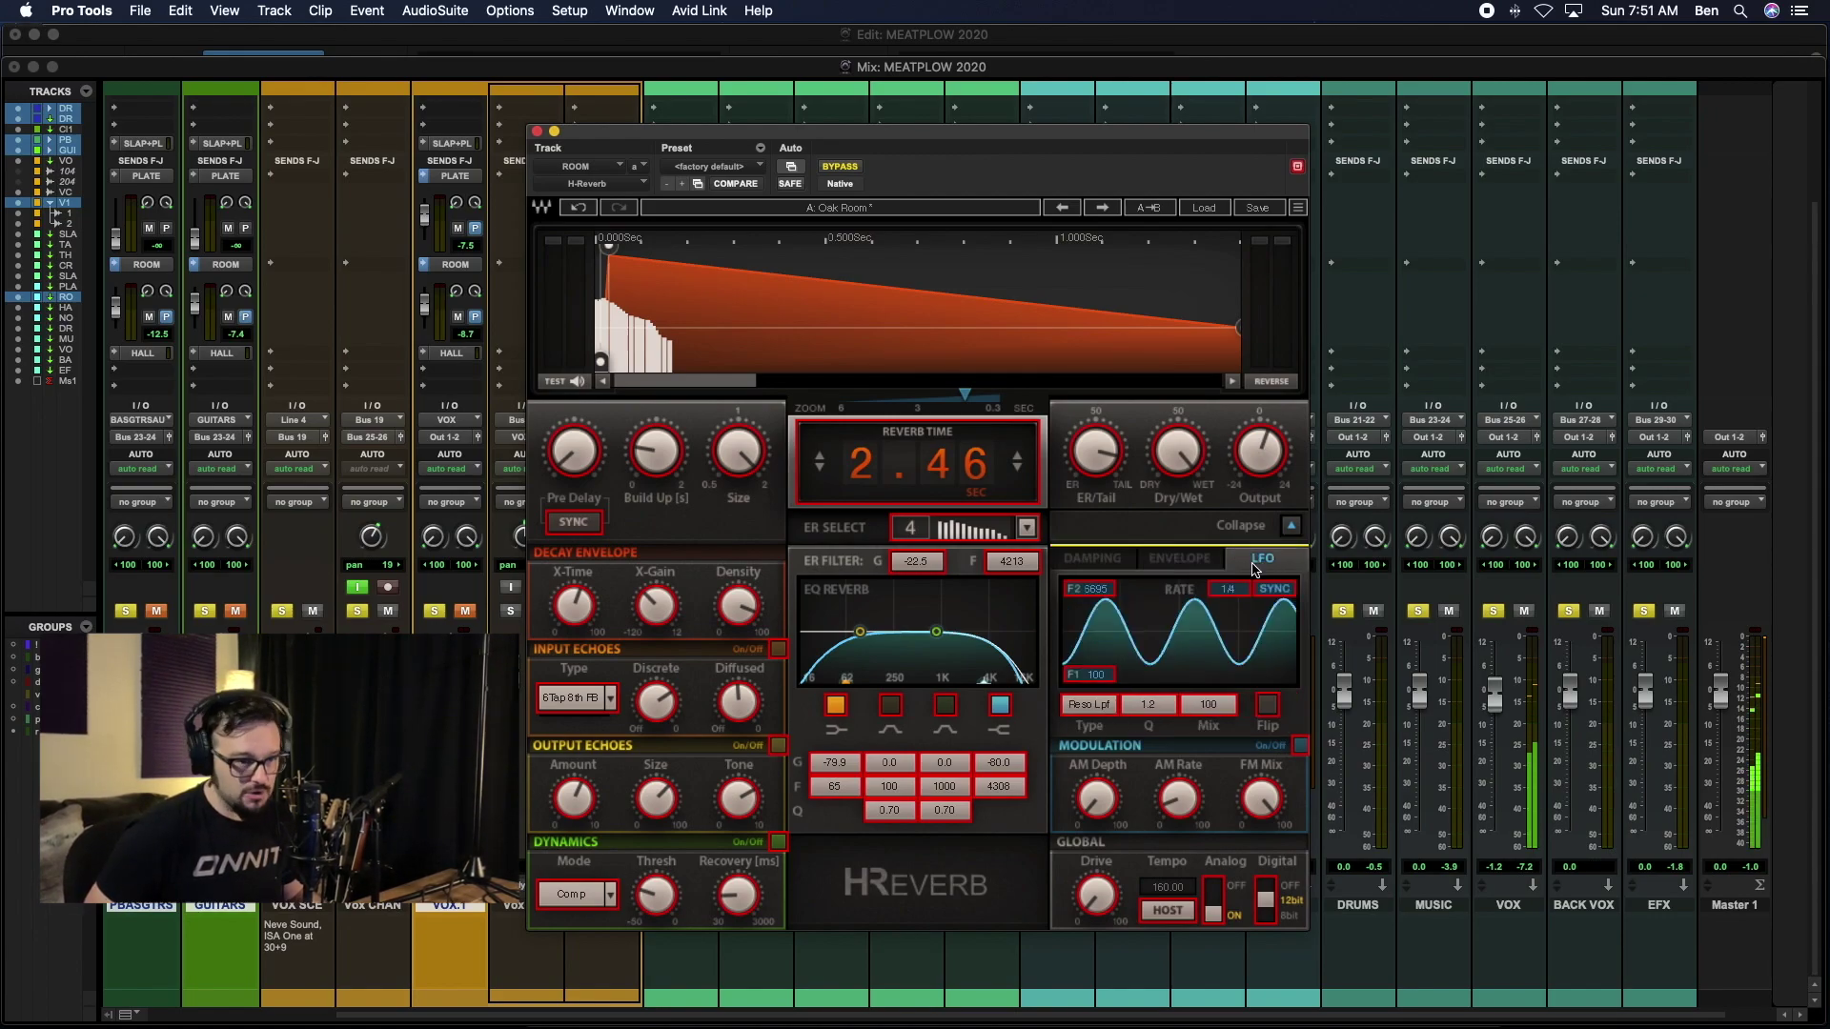
pyautogui.click(1190, 561)
pyautogui.click(1092, 558)
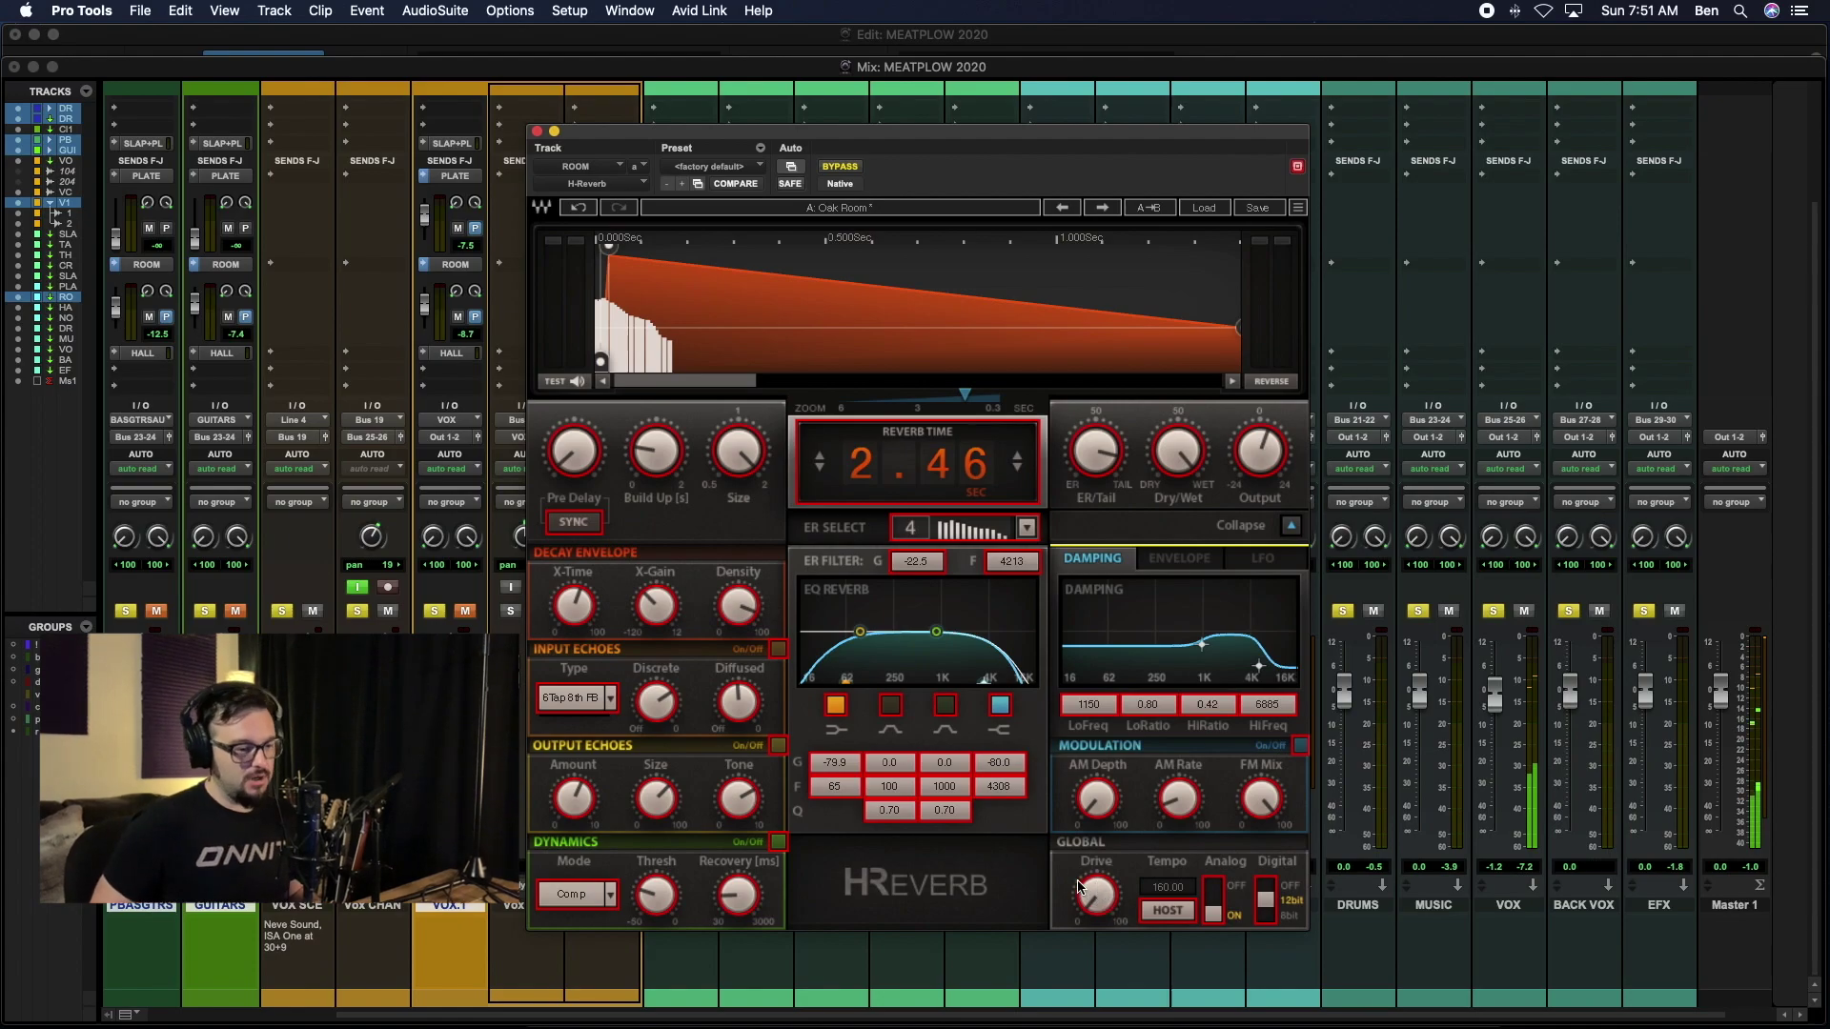
pyautogui.moveTo(1092, 910)
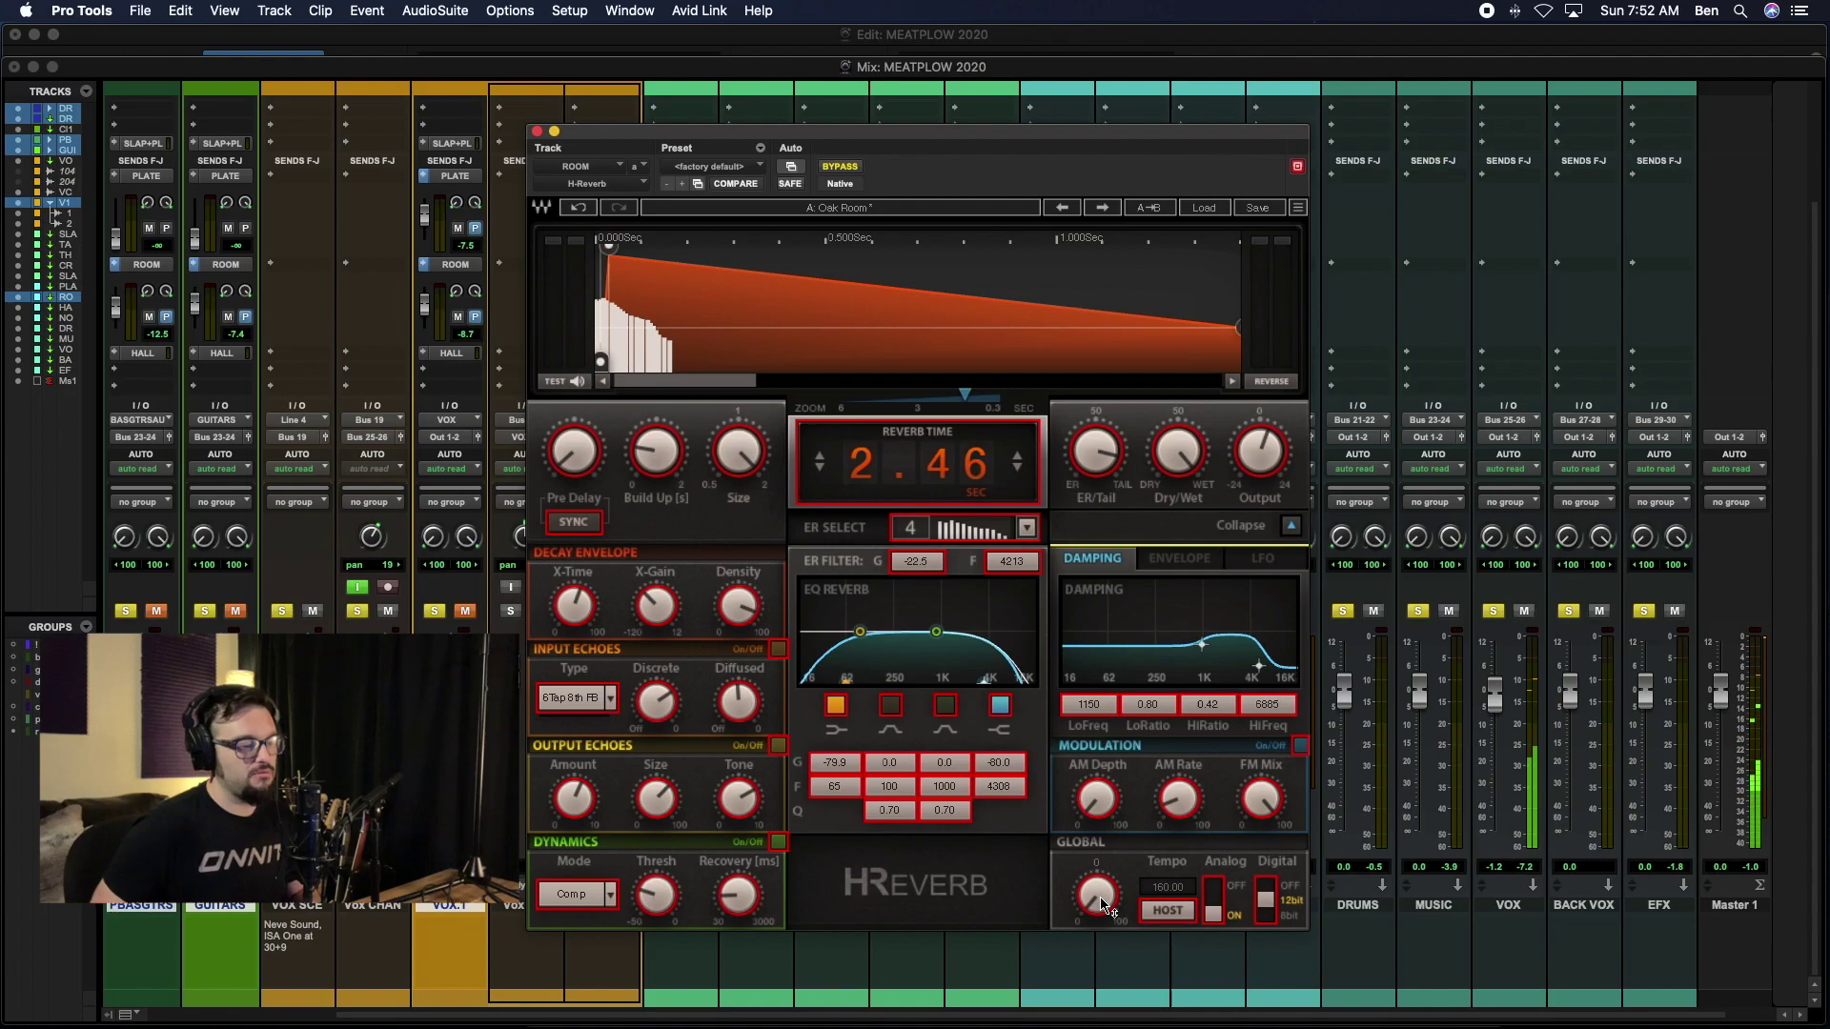
pyautogui.moveTo(1106, 906)
pyautogui.mouseDown()
pyautogui.moveTo(1105, 827)
pyautogui.moveTo(1106, 906)
pyautogui.moveTo(1103, 882)
pyautogui.mouseUp()
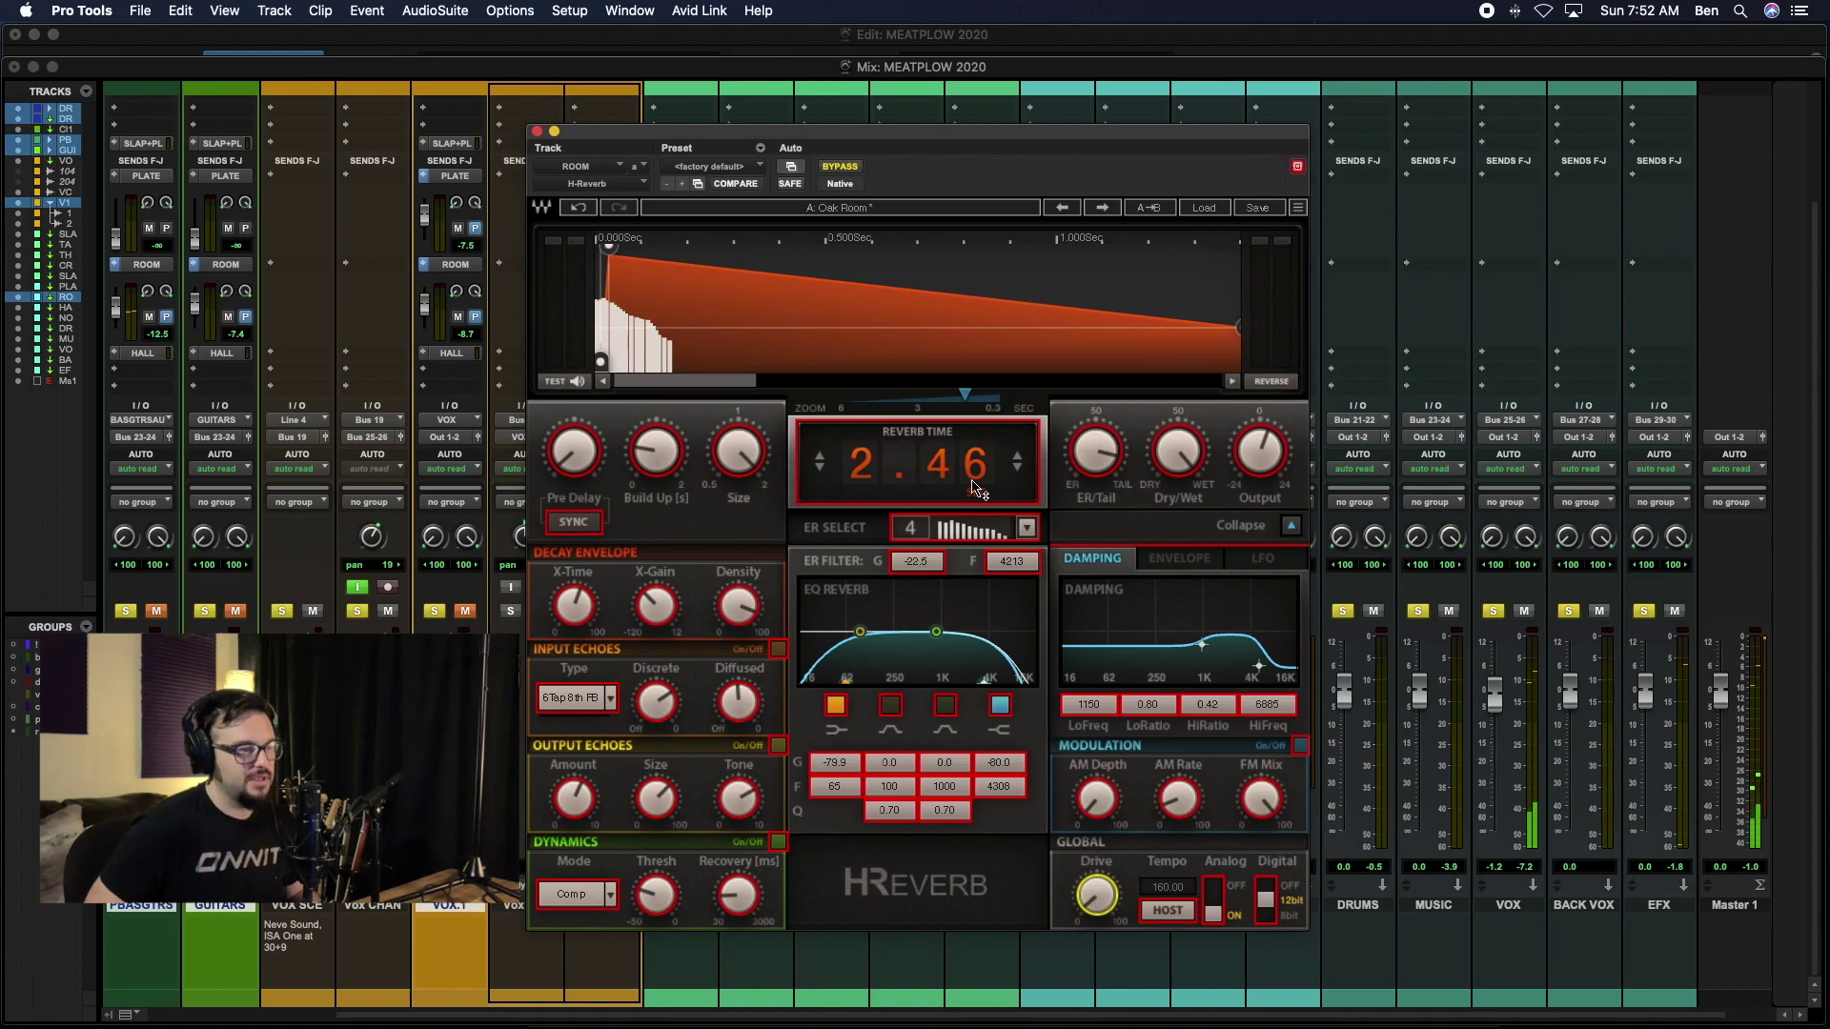
# Step: Start playback and choose early reflection pattern 5 for the ROOM reverb
pyautogui.press('space')
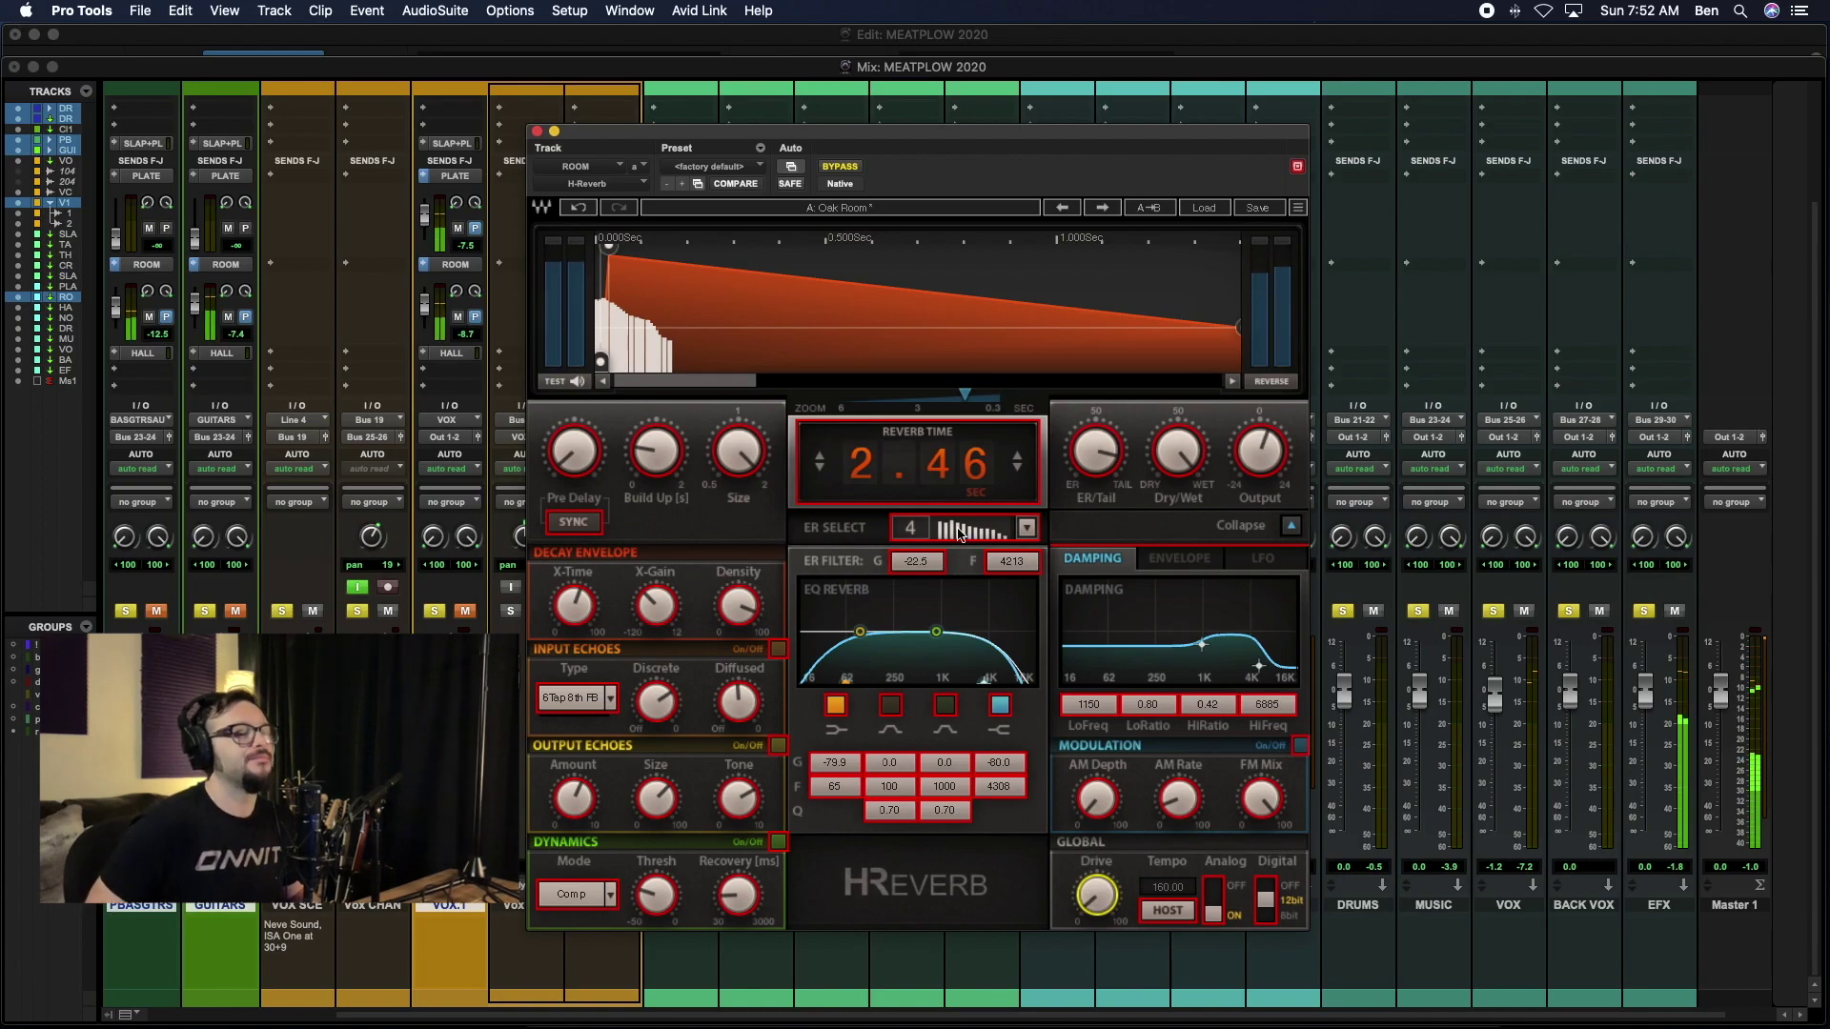
pyautogui.click(1028, 529)
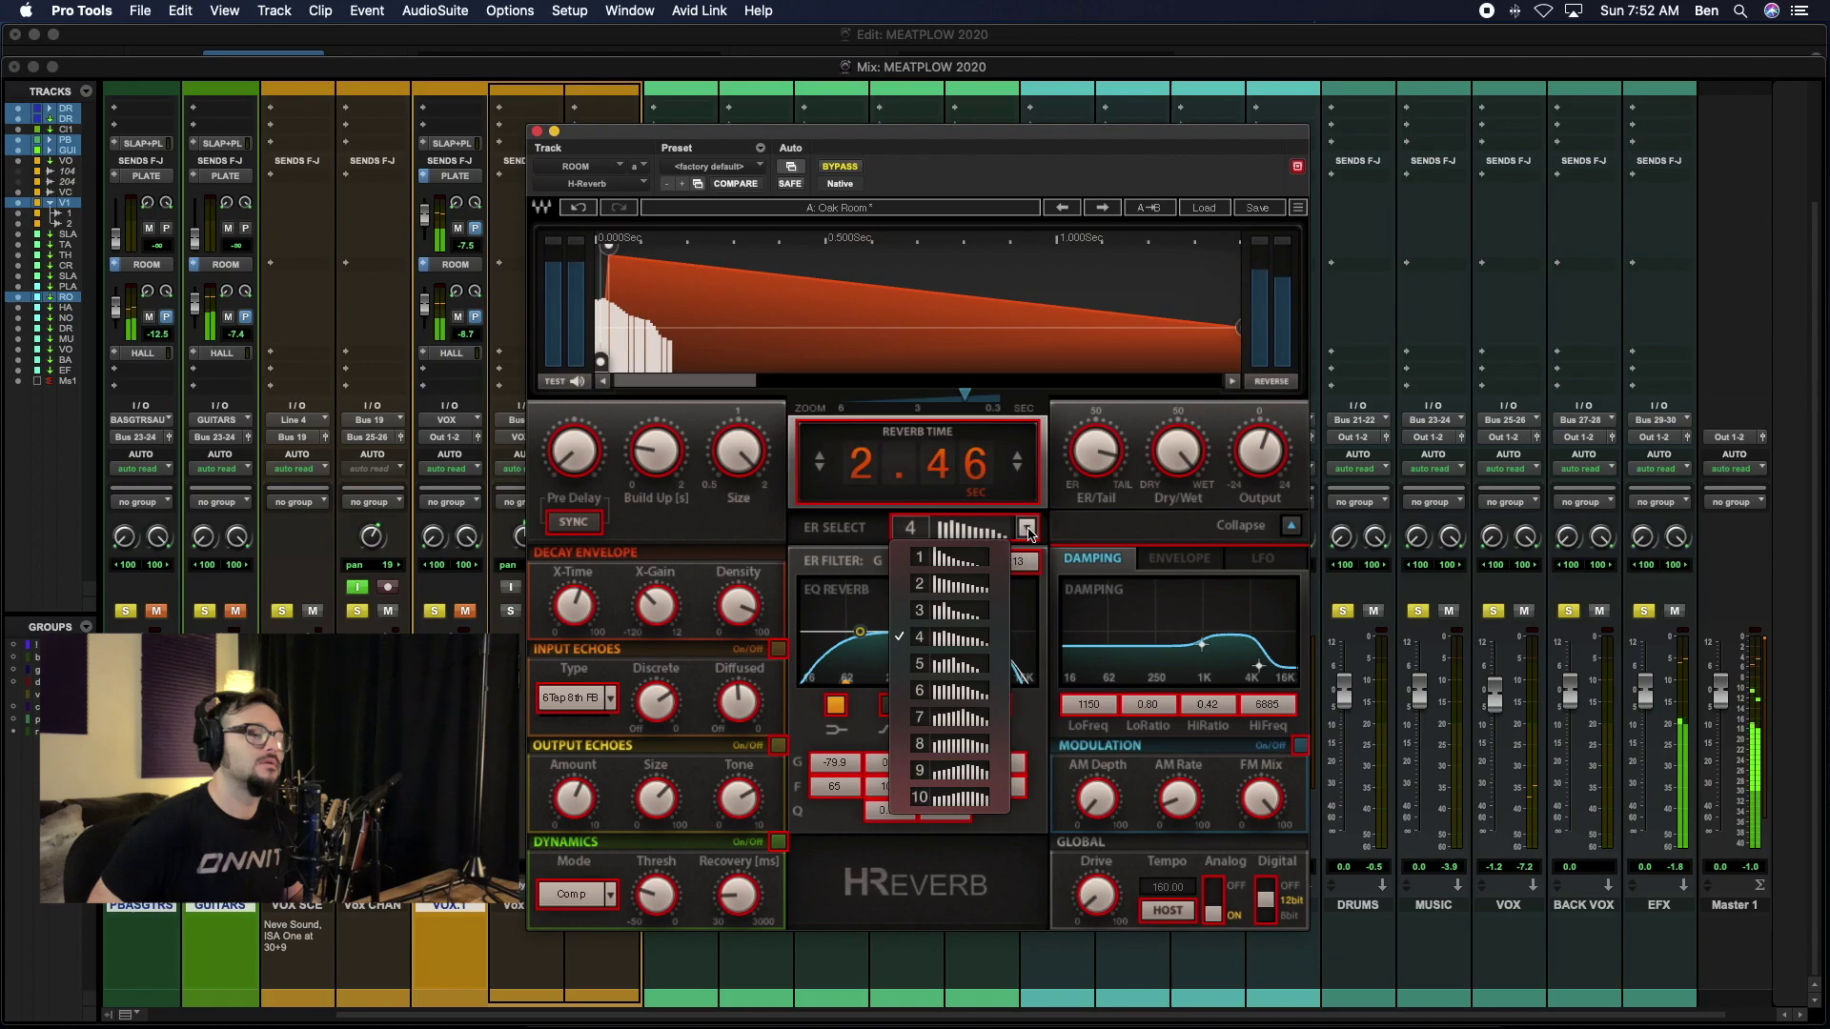
pyautogui.click(1028, 530)
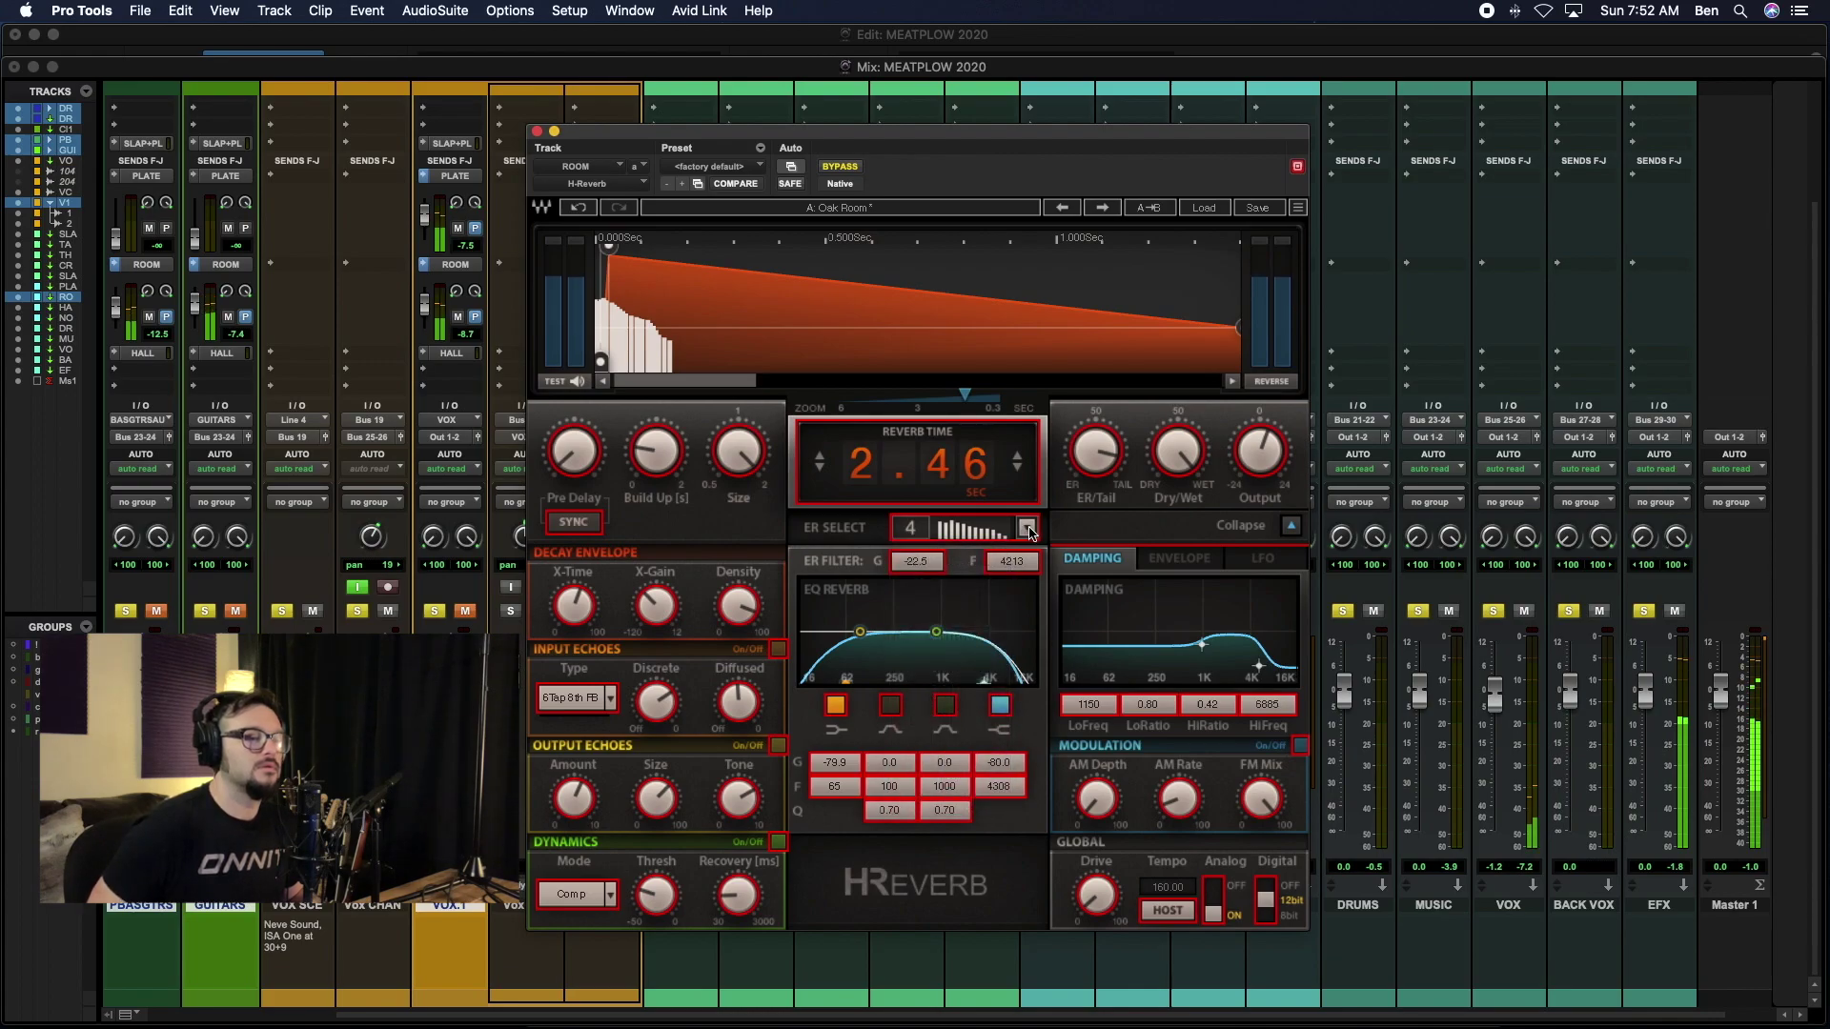
pyautogui.click(1027, 529)
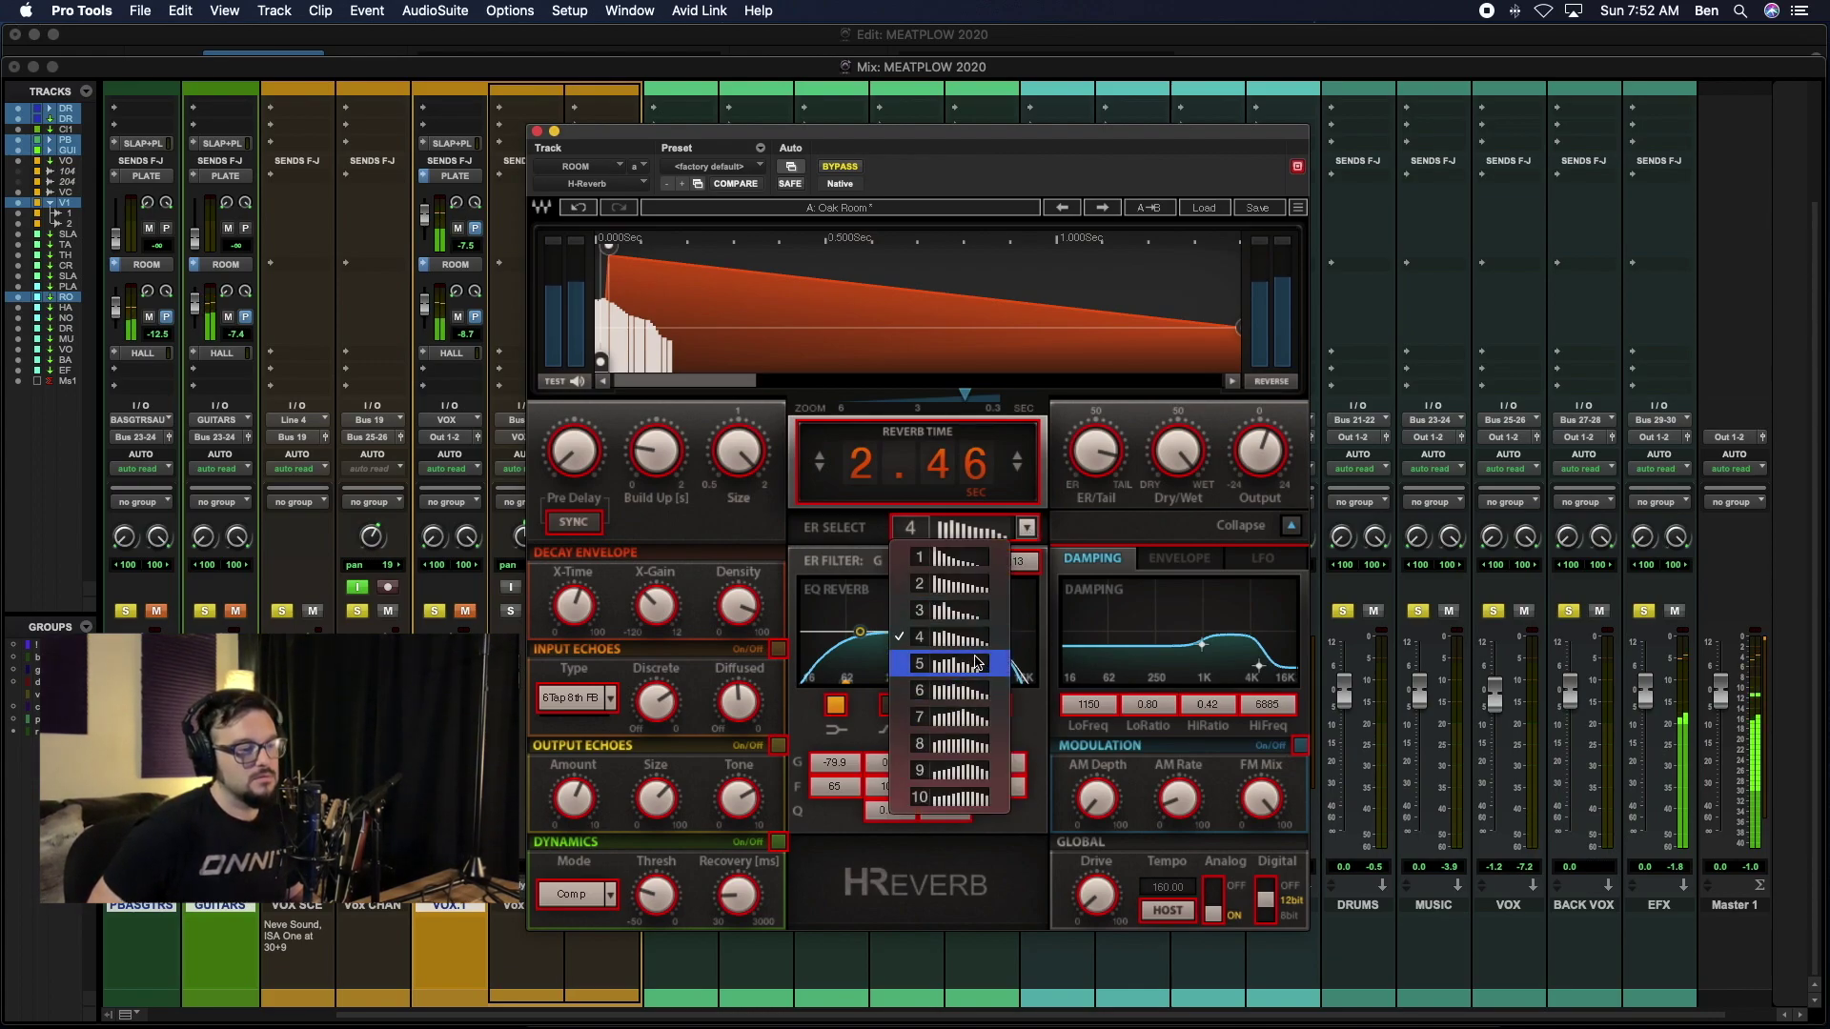
pyautogui.click(969, 666)
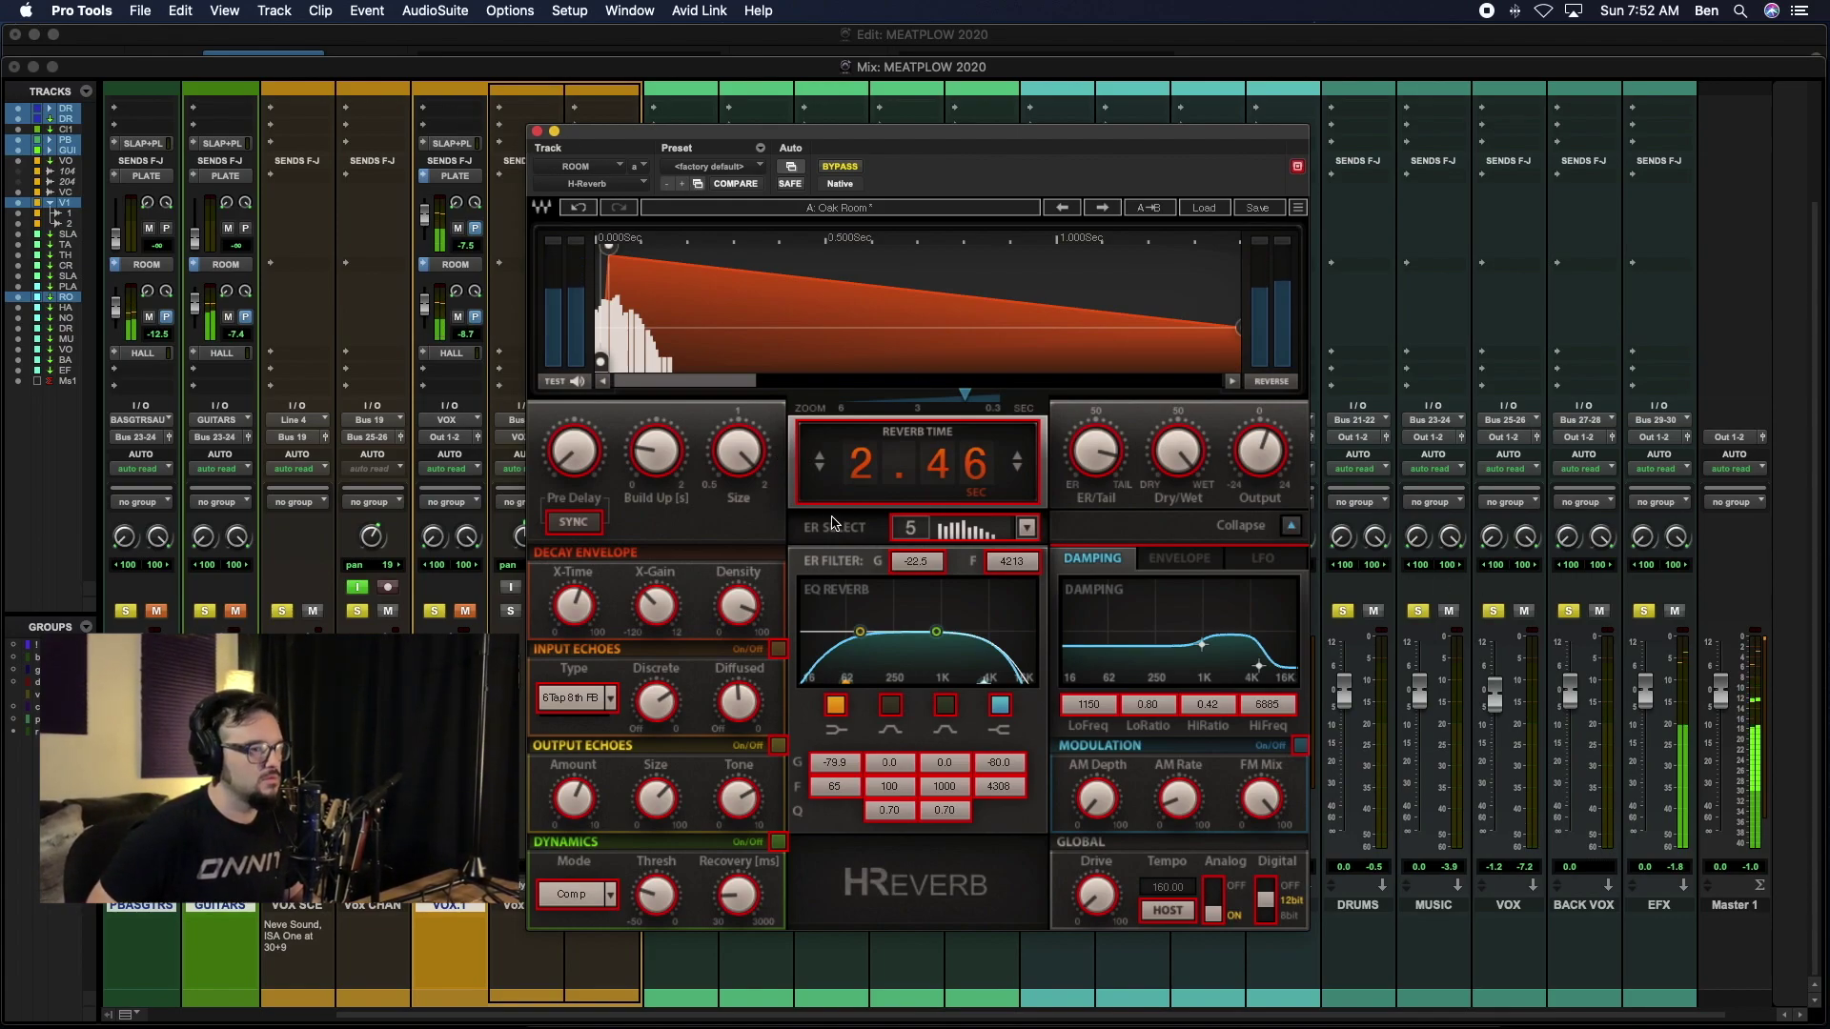
# Step: Set the ROOM reverb's reverb time to 3.70 seconds, and close and reopen its H-Reverb plug-in
pyautogui.moveTo(977, 466); pyautogui.dragTo(977, 348)
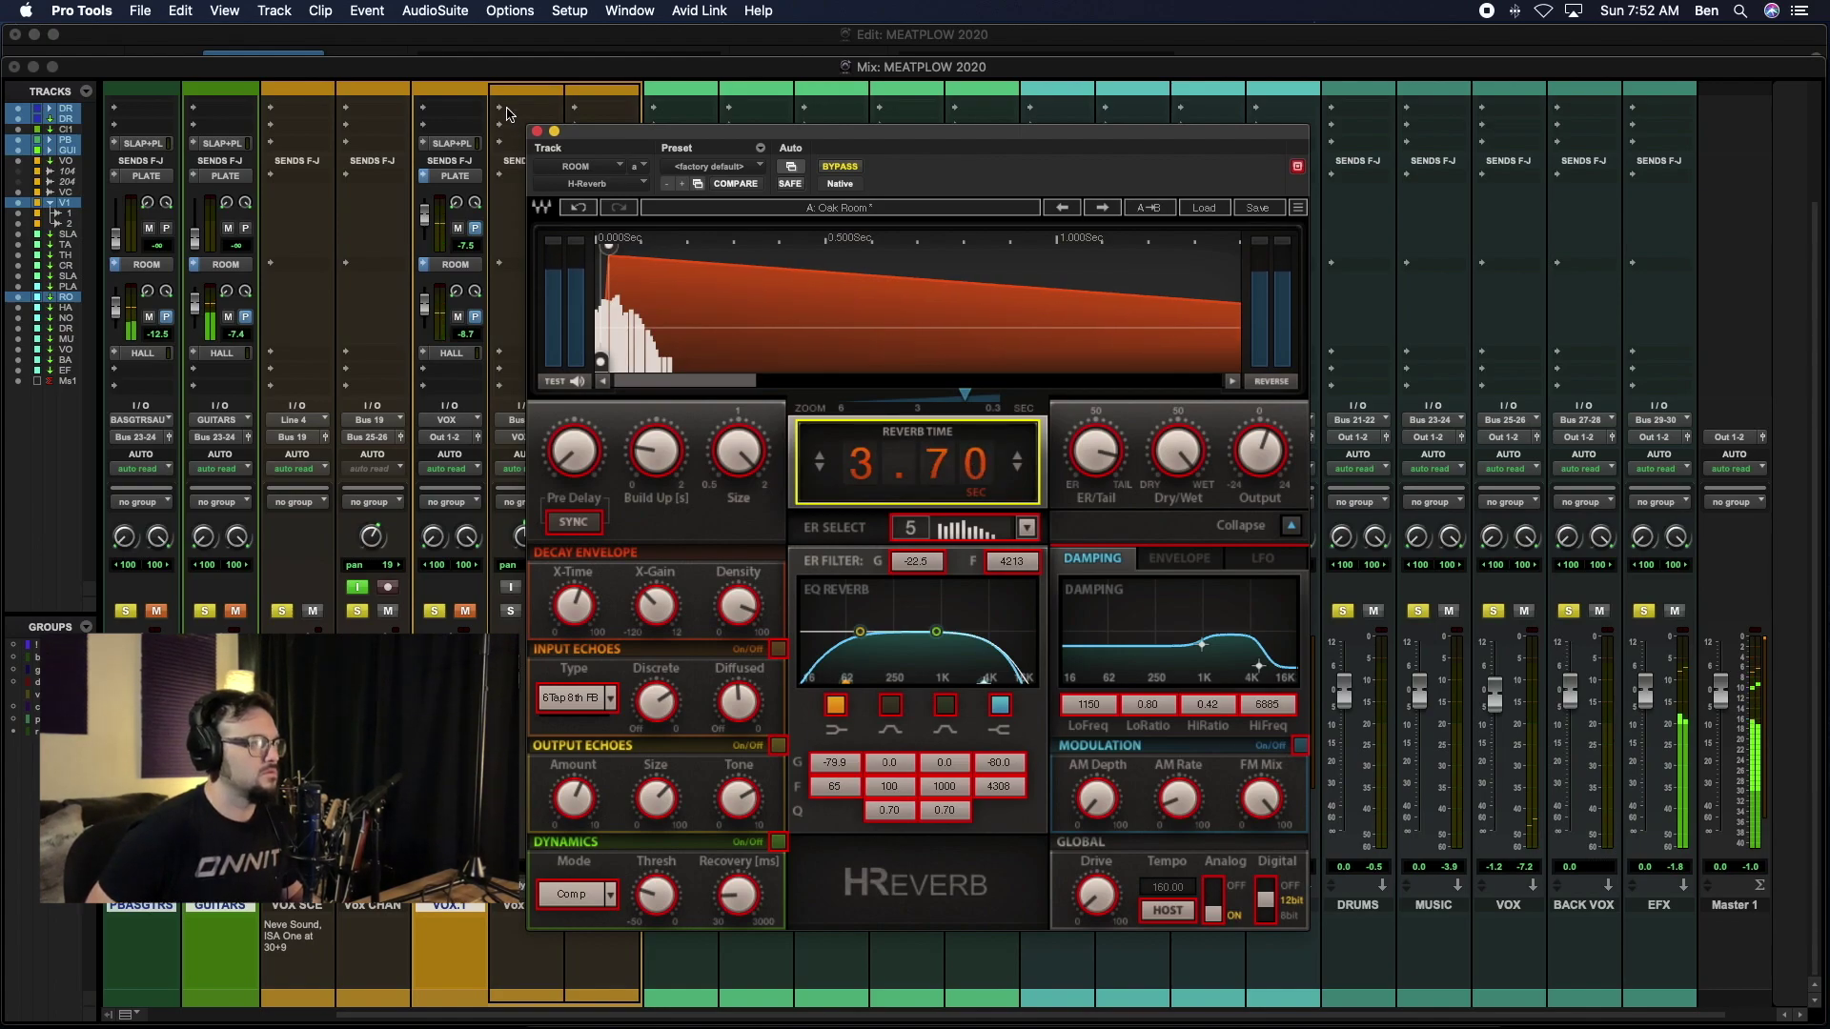
pyautogui.click(535, 134)
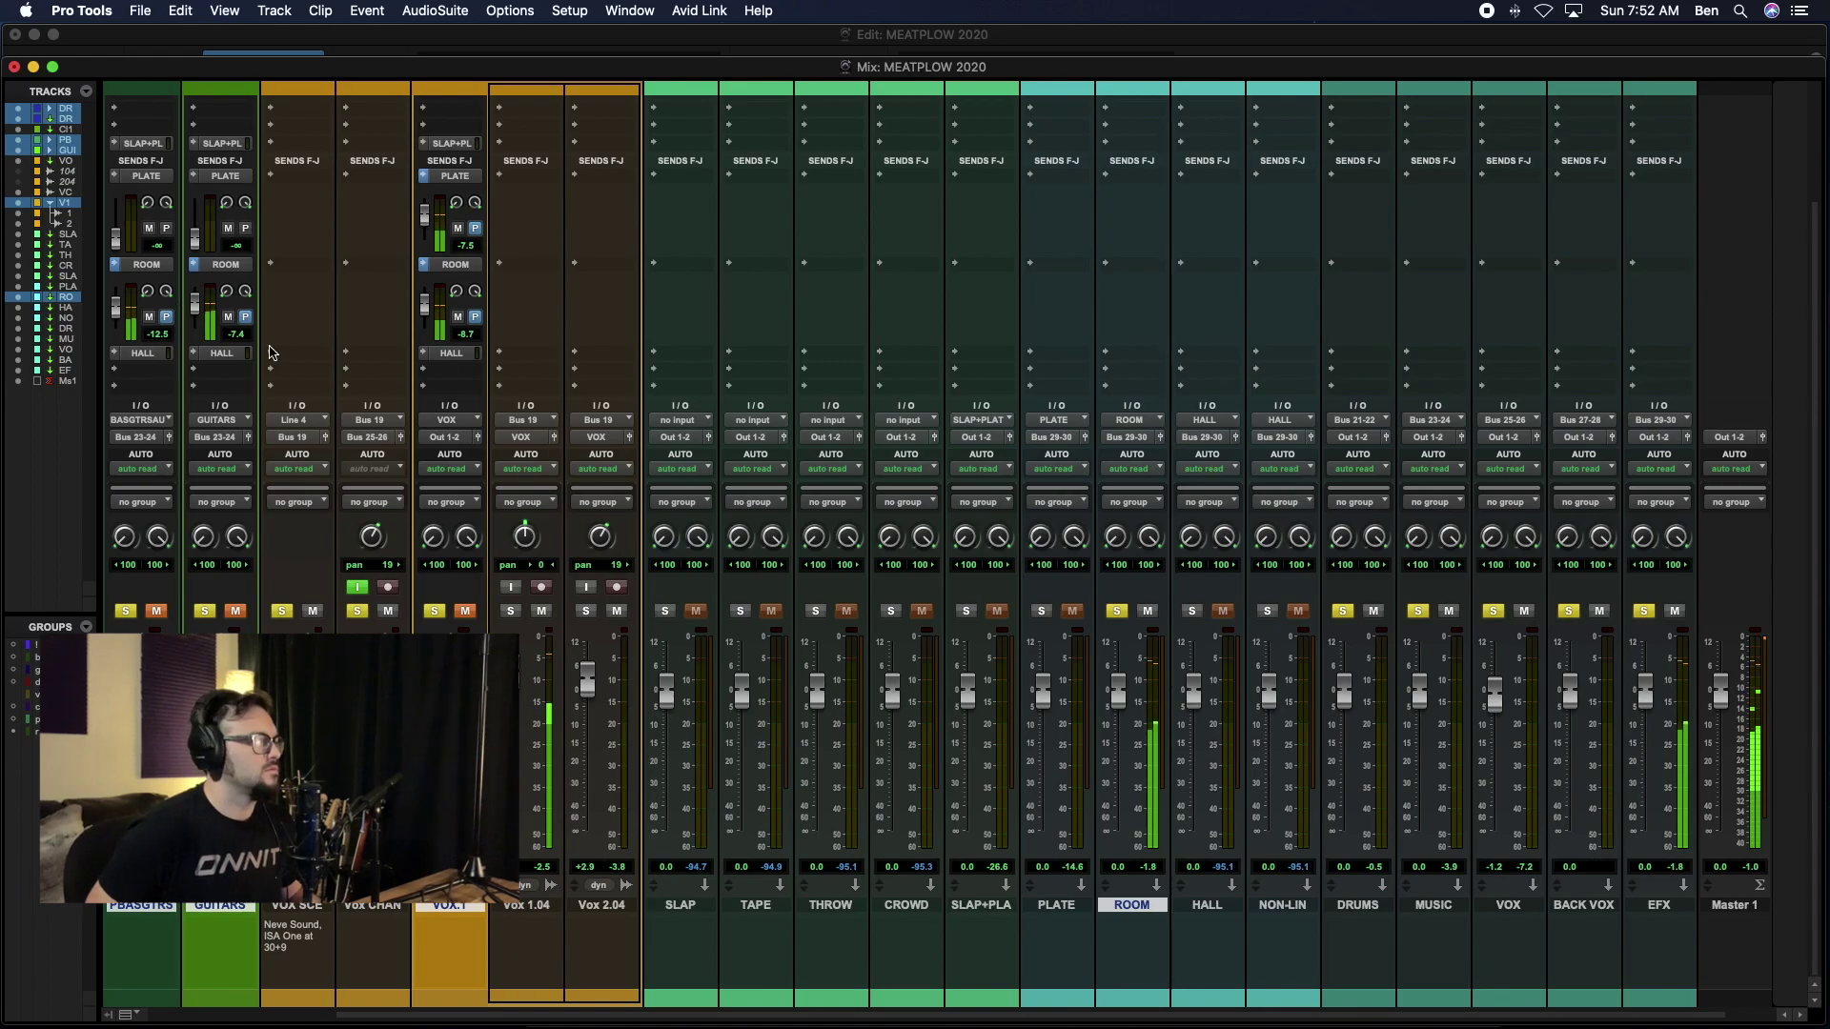
pyautogui.scroll(5, 1180, 409)
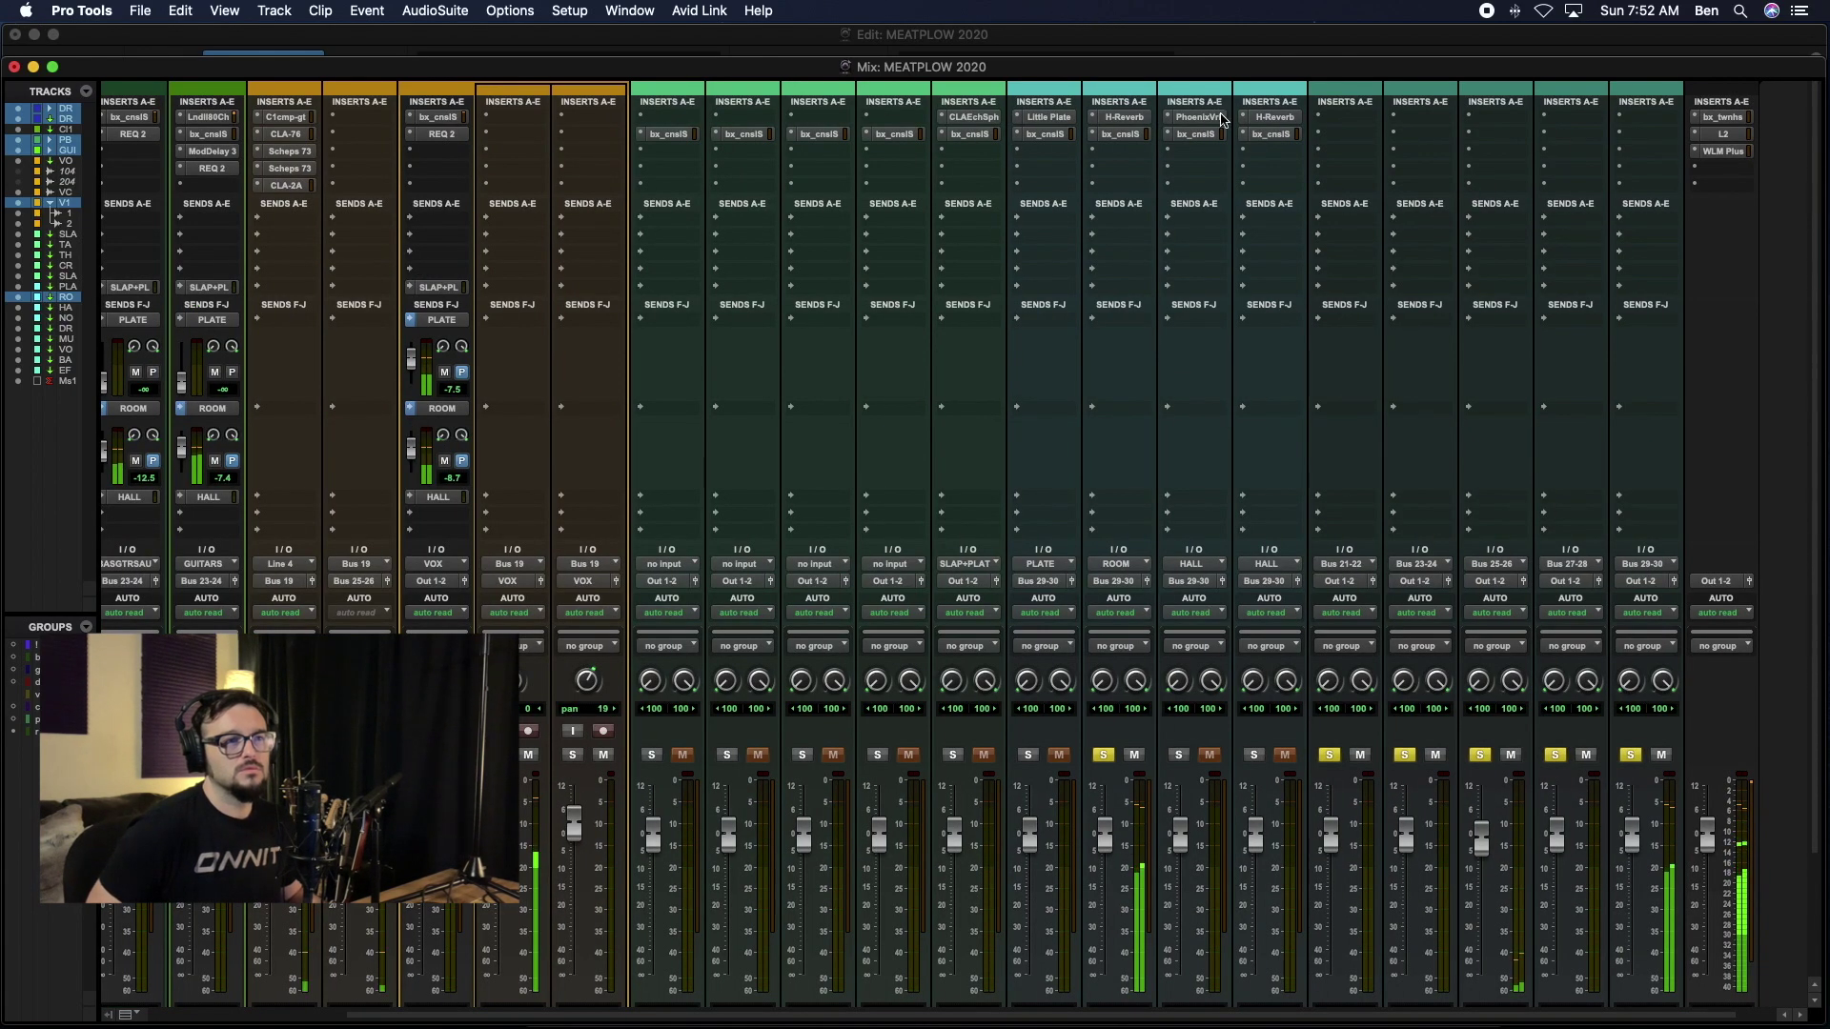
pyautogui.click(1124, 117)
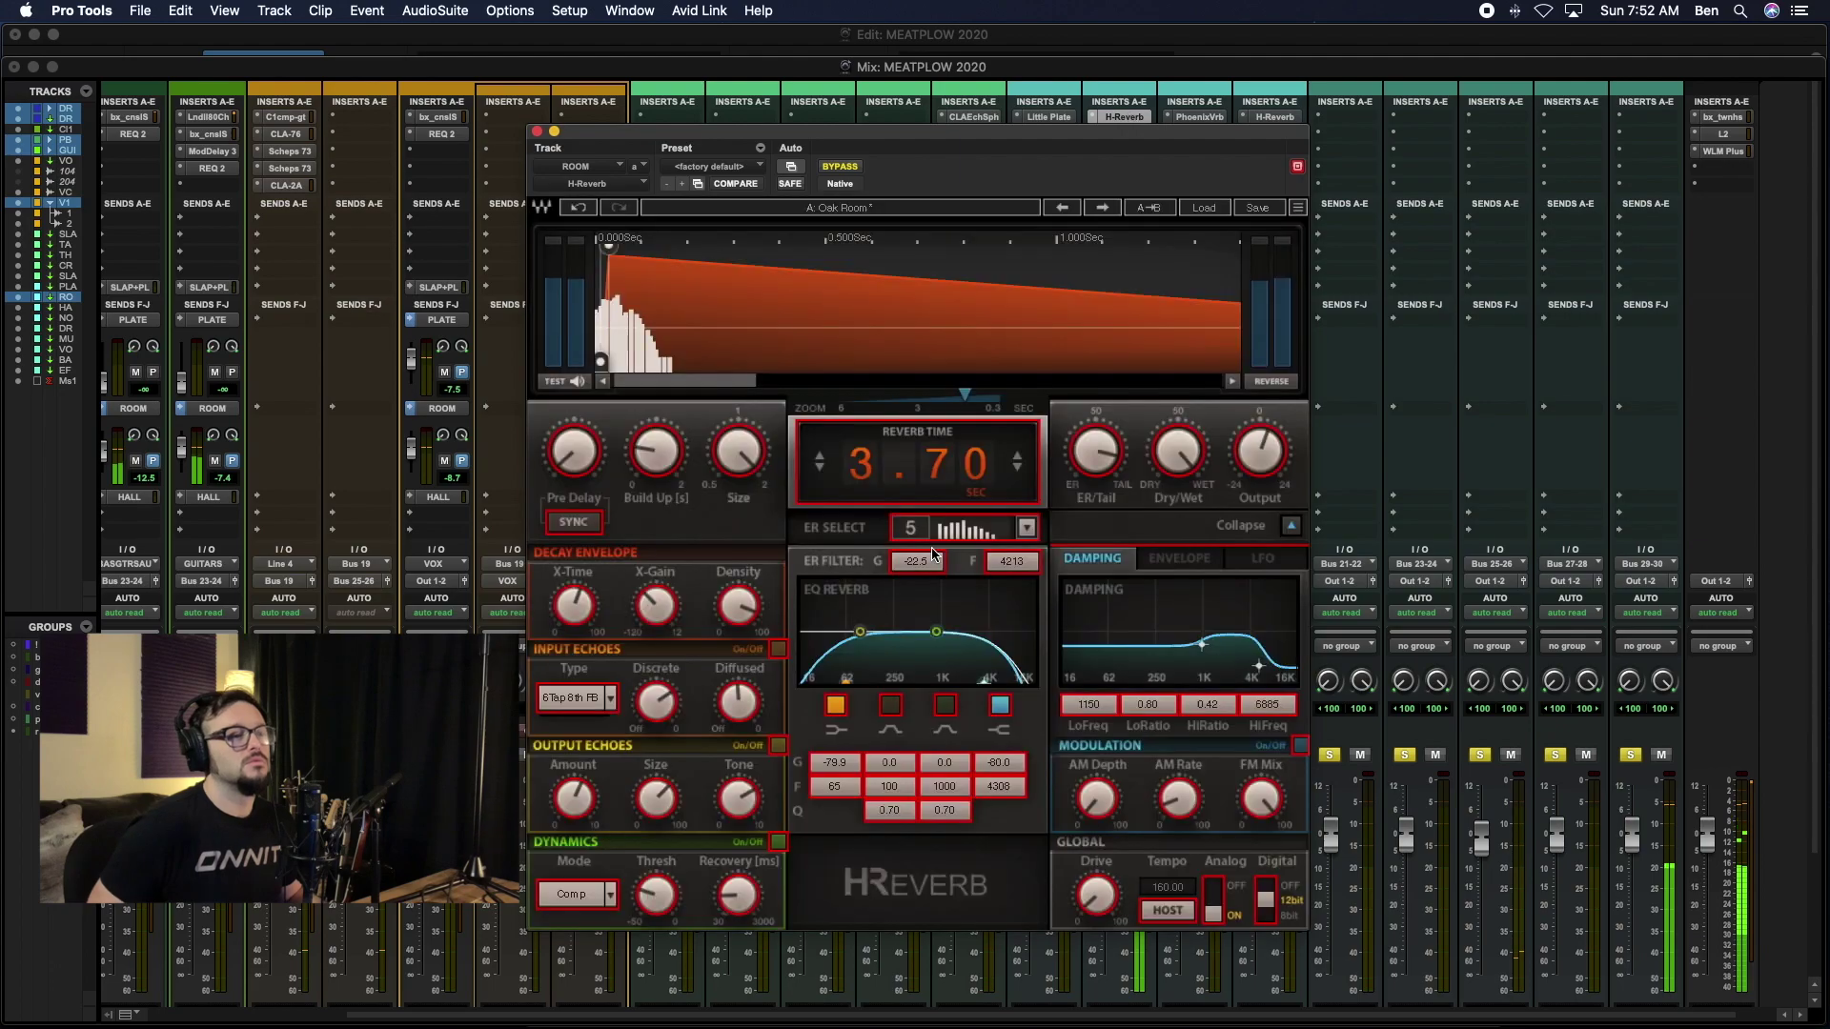
# Step: Try early reflection pattern 7 for the ROOM reverb, and choose pattern 4 instead
pyautogui.click(991, 536)
pyautogui.click(1026, 529)
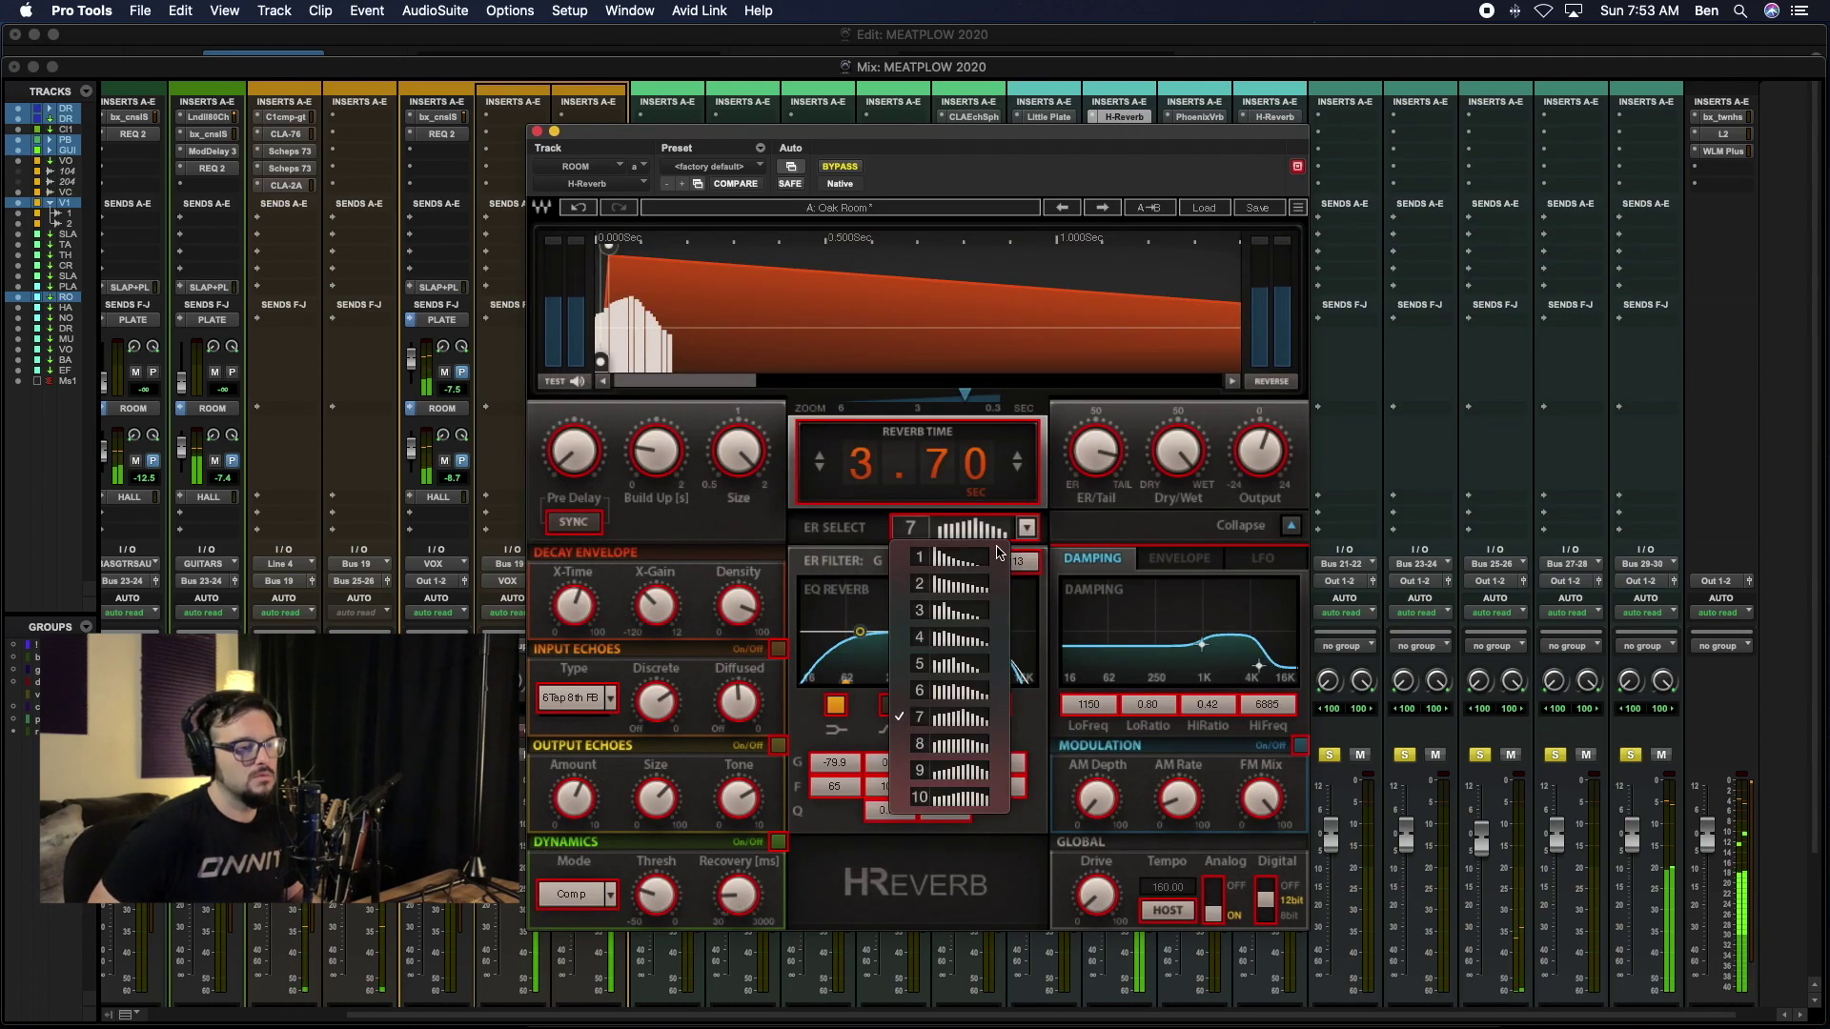
pyautogui.click(953, 637)
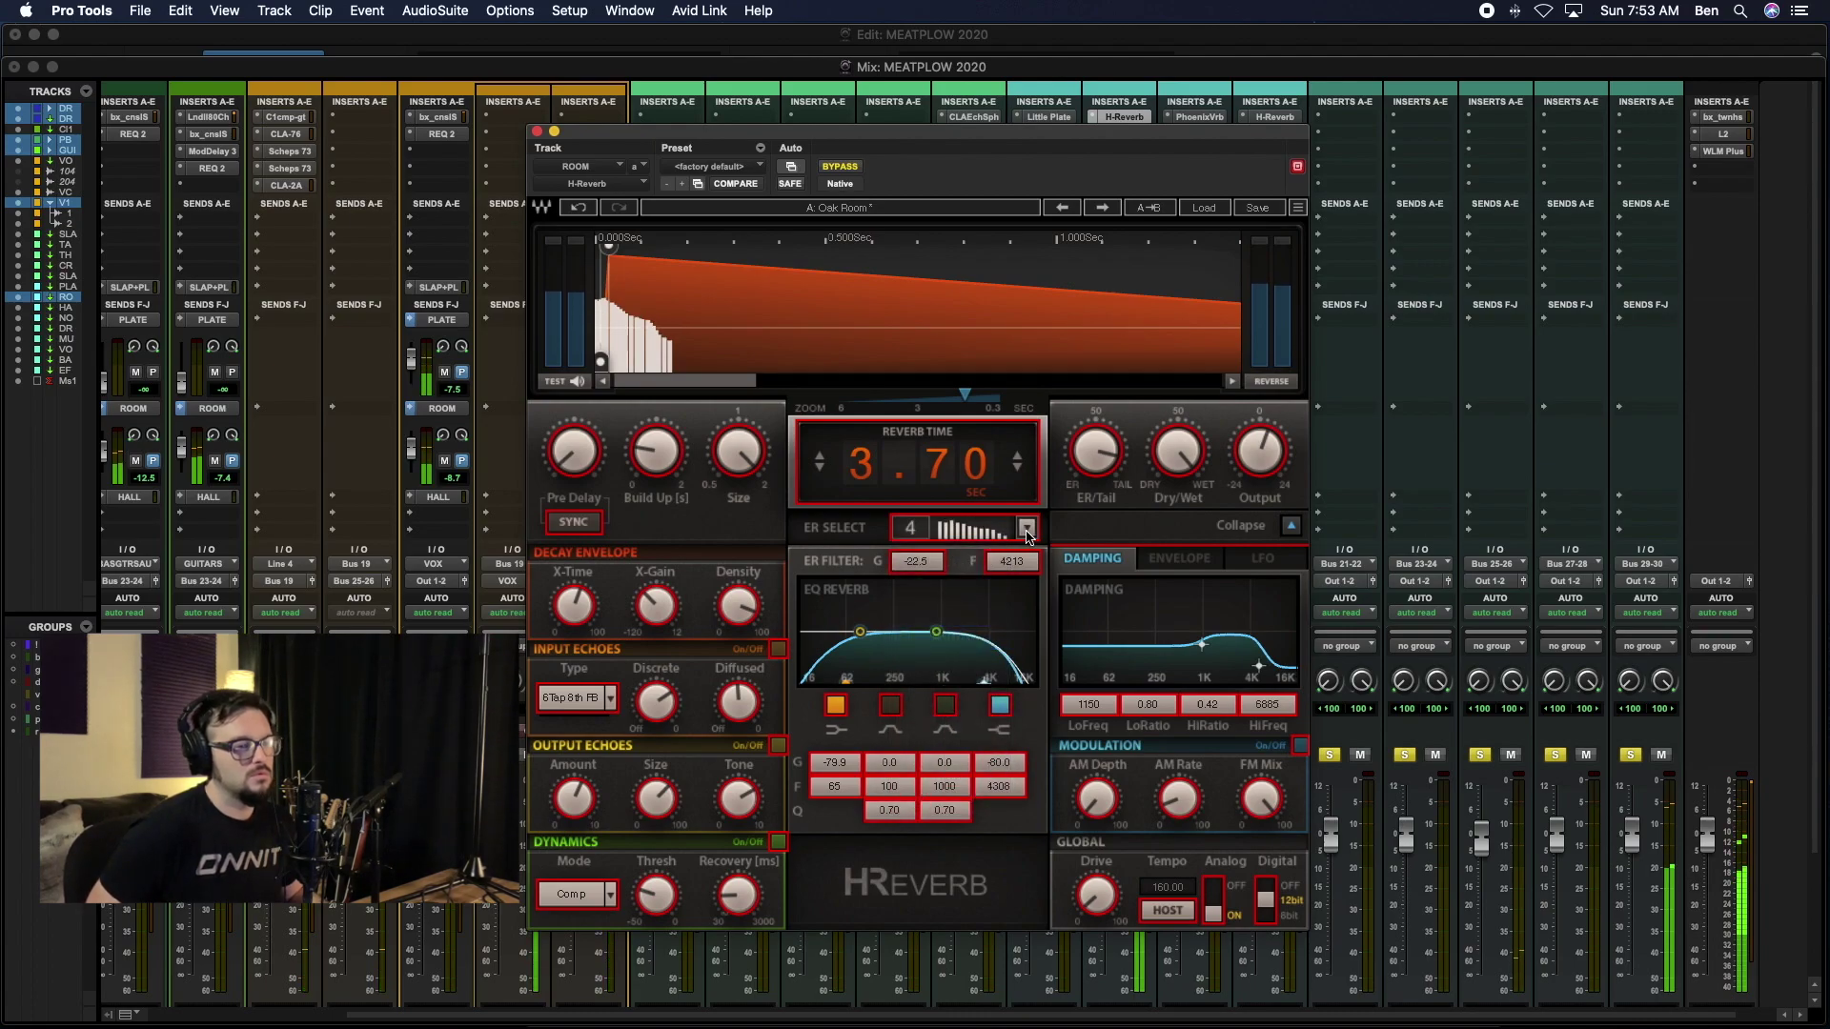
pyautogui.click(1027, 531)
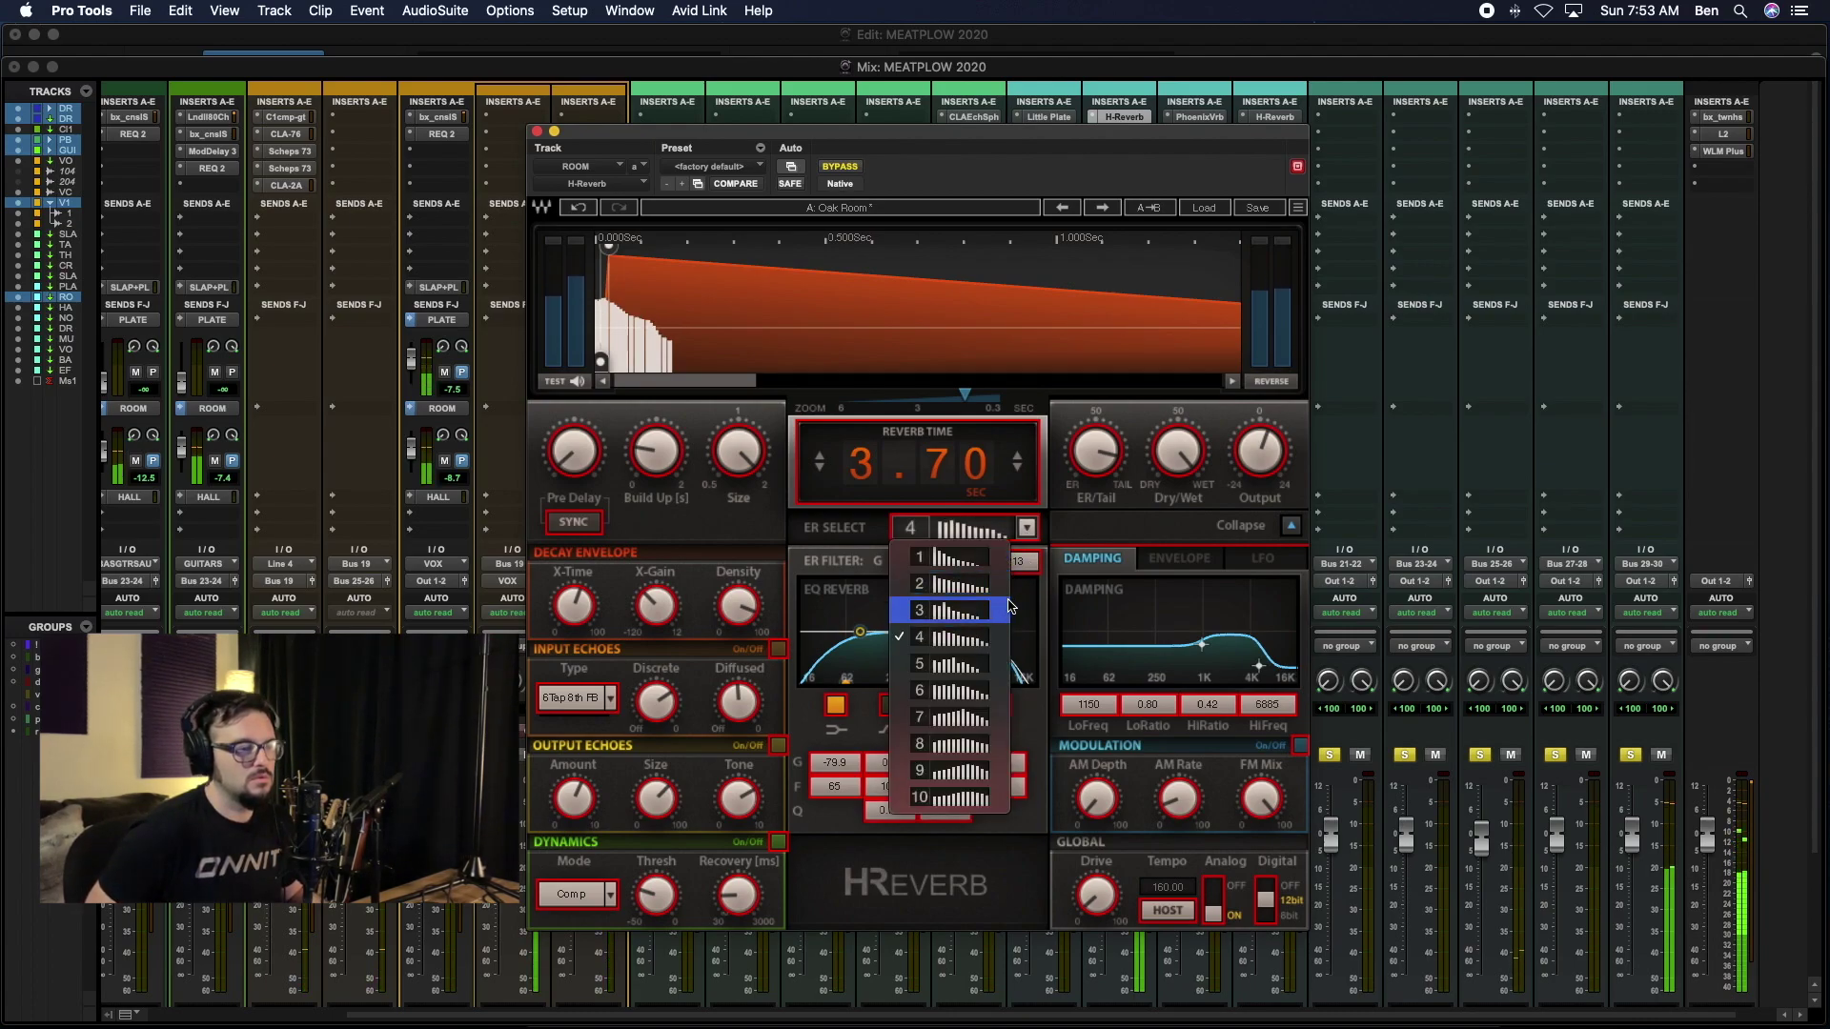
pyautogui.click(1072, 552)
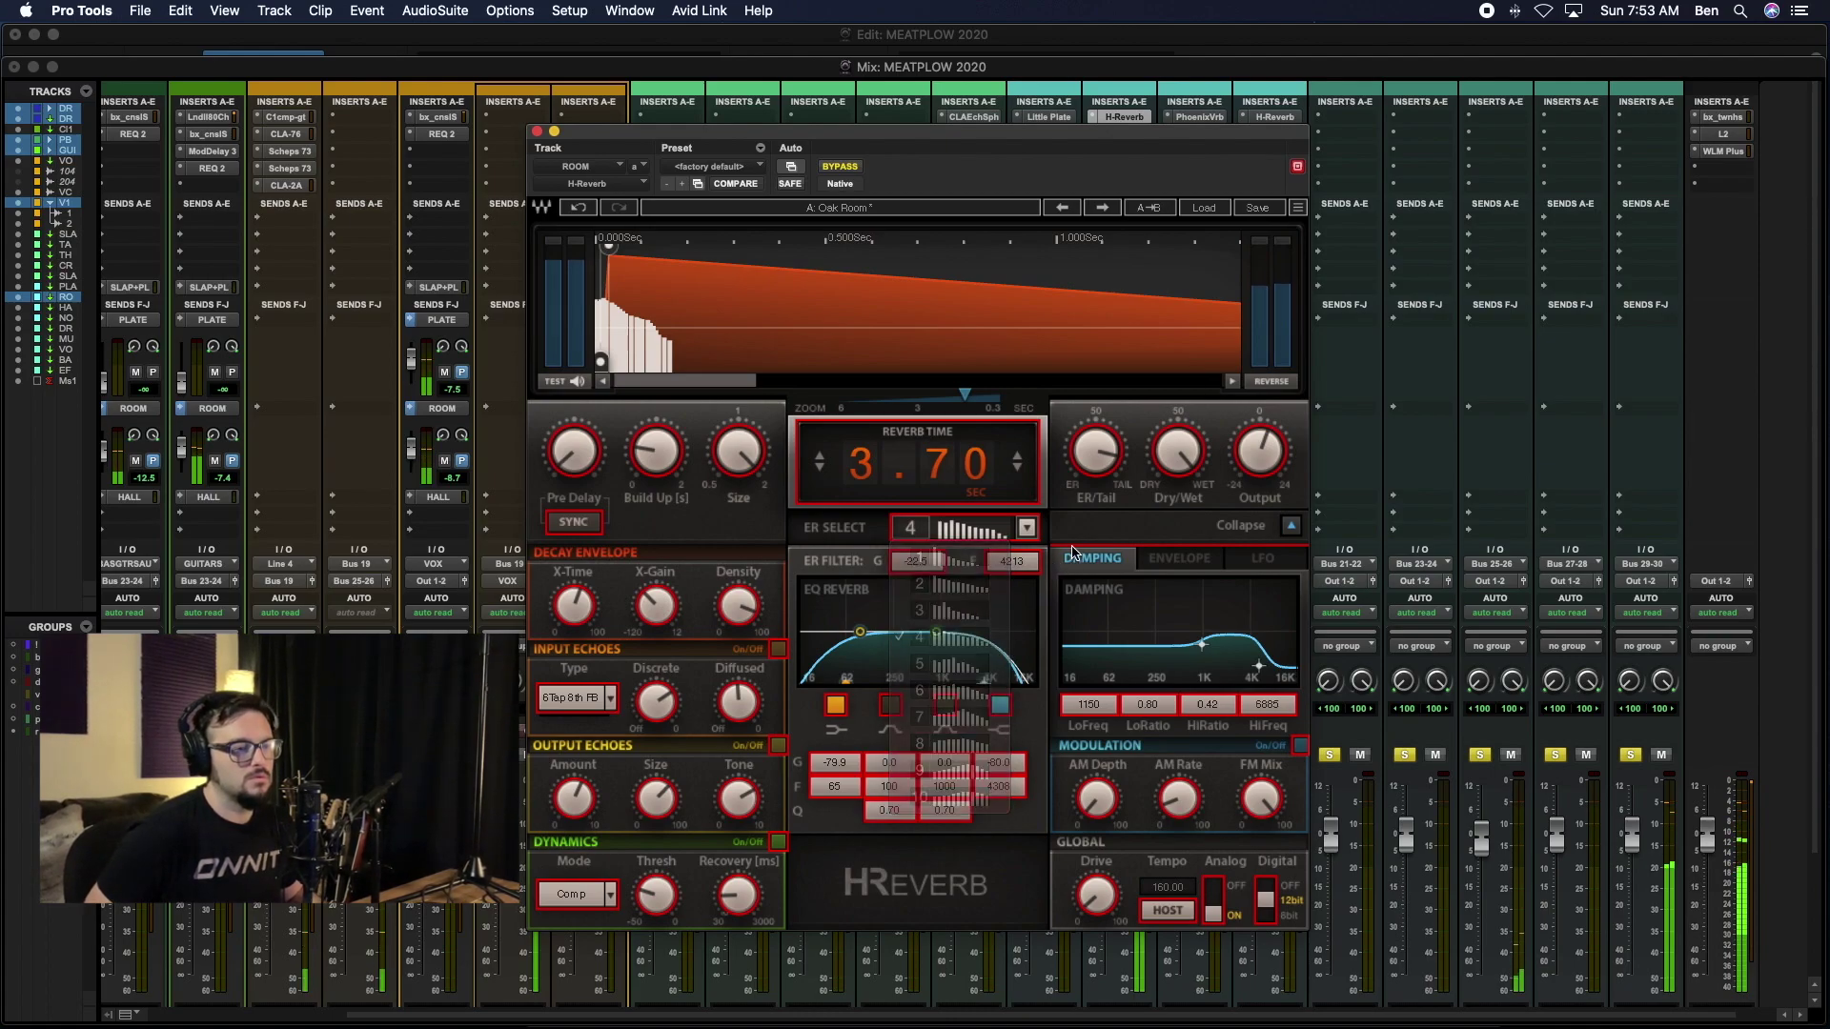
# Step: Check the reverb's ER/Tail and Density controls, and collapse the H-Reverb's advanced sections
pyautogui.click(1093, 460)
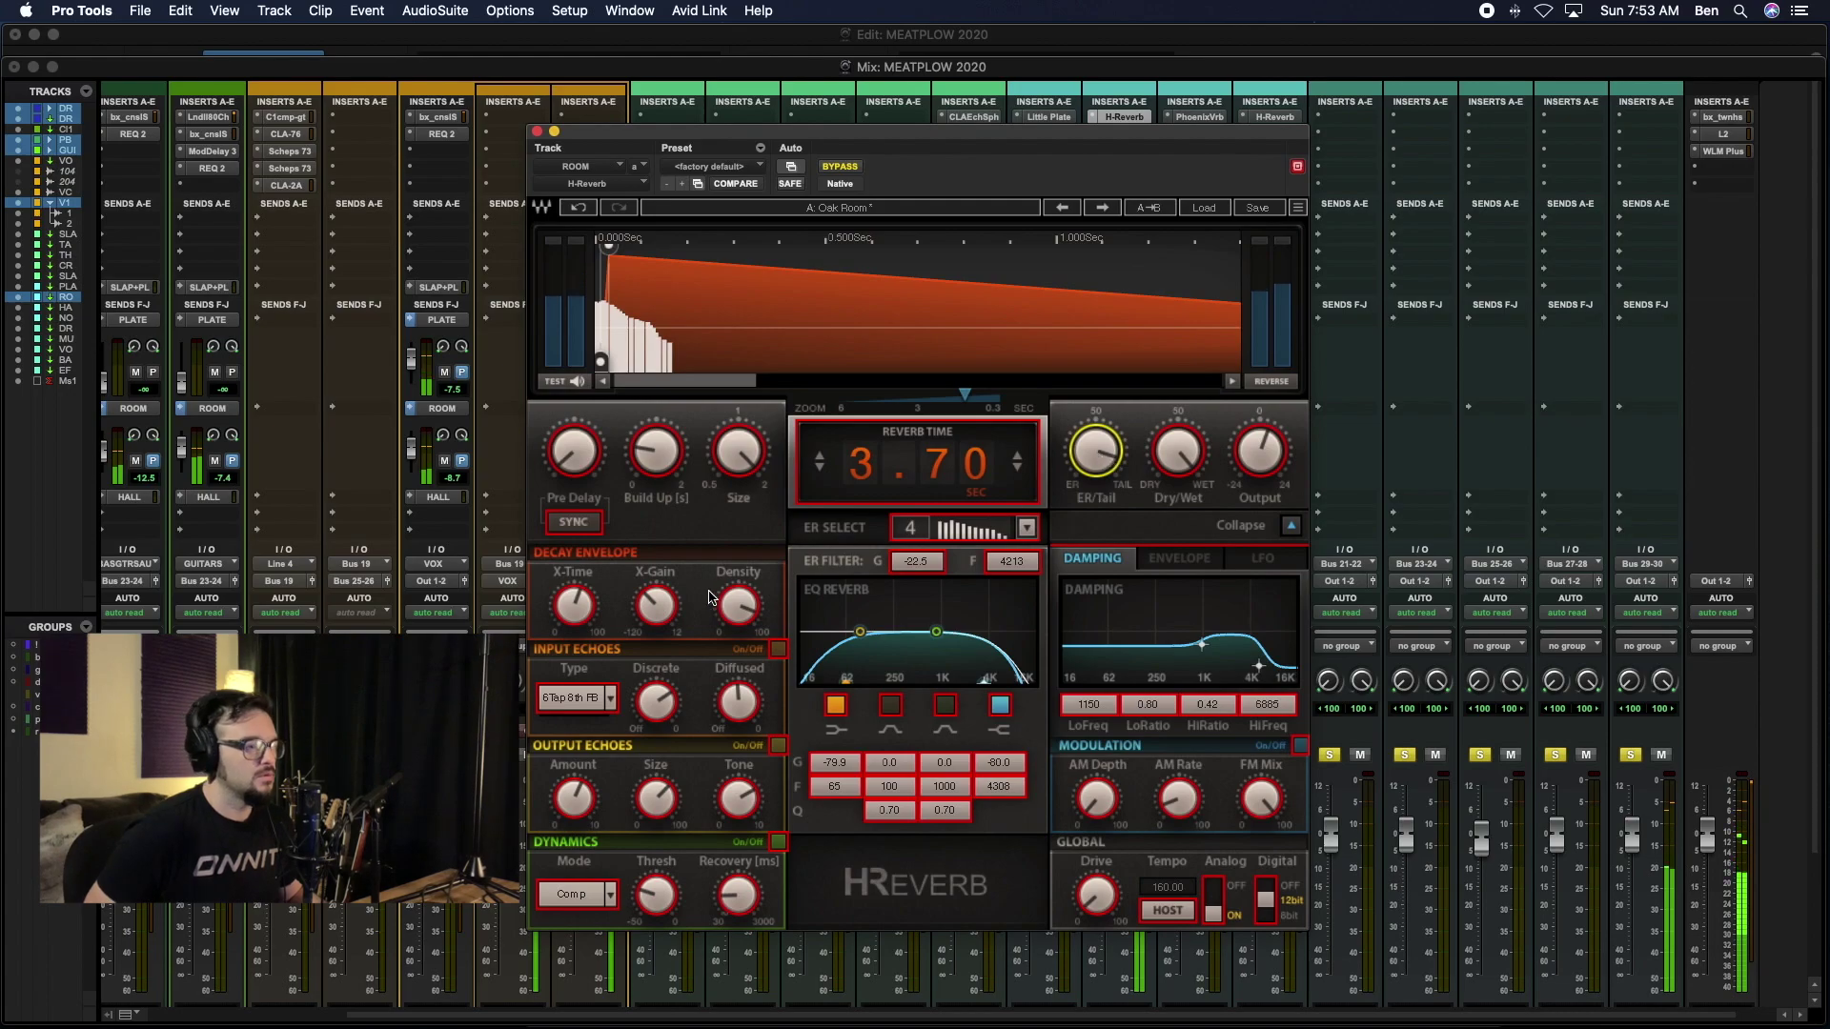
pyautogui.click(736, 609)
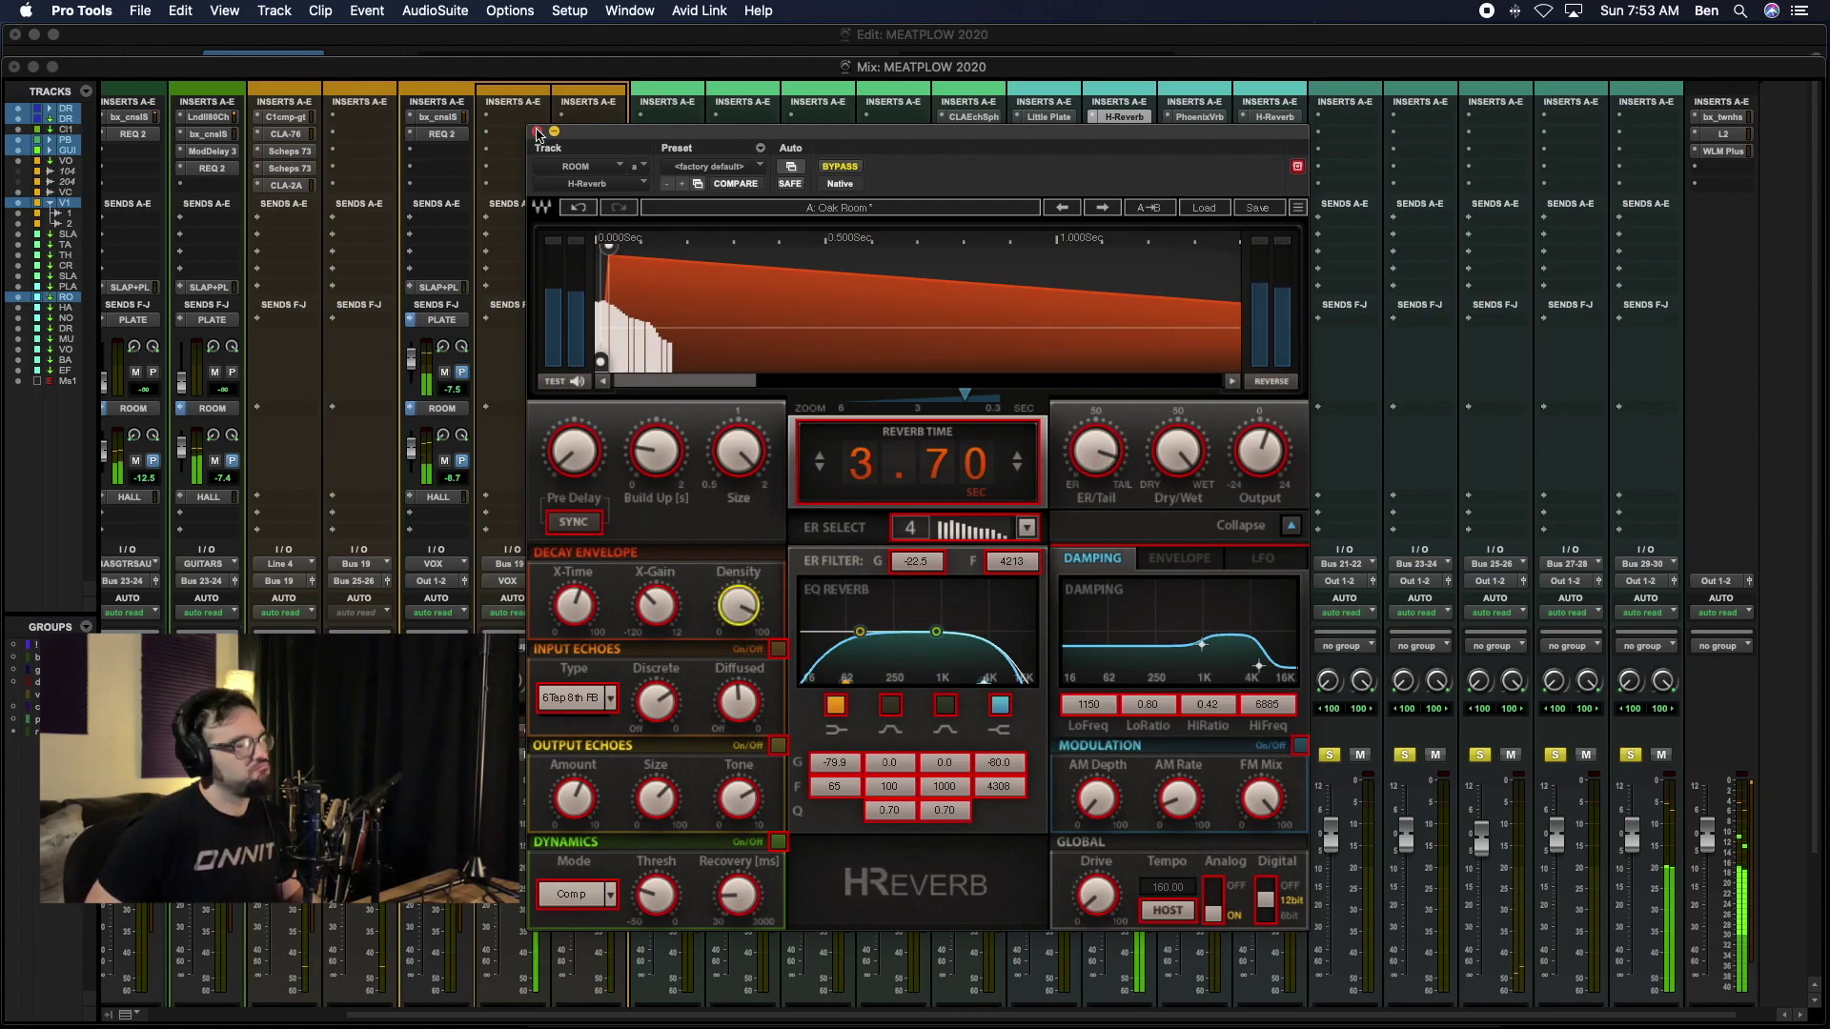
pyautogui.click(1290, 526)
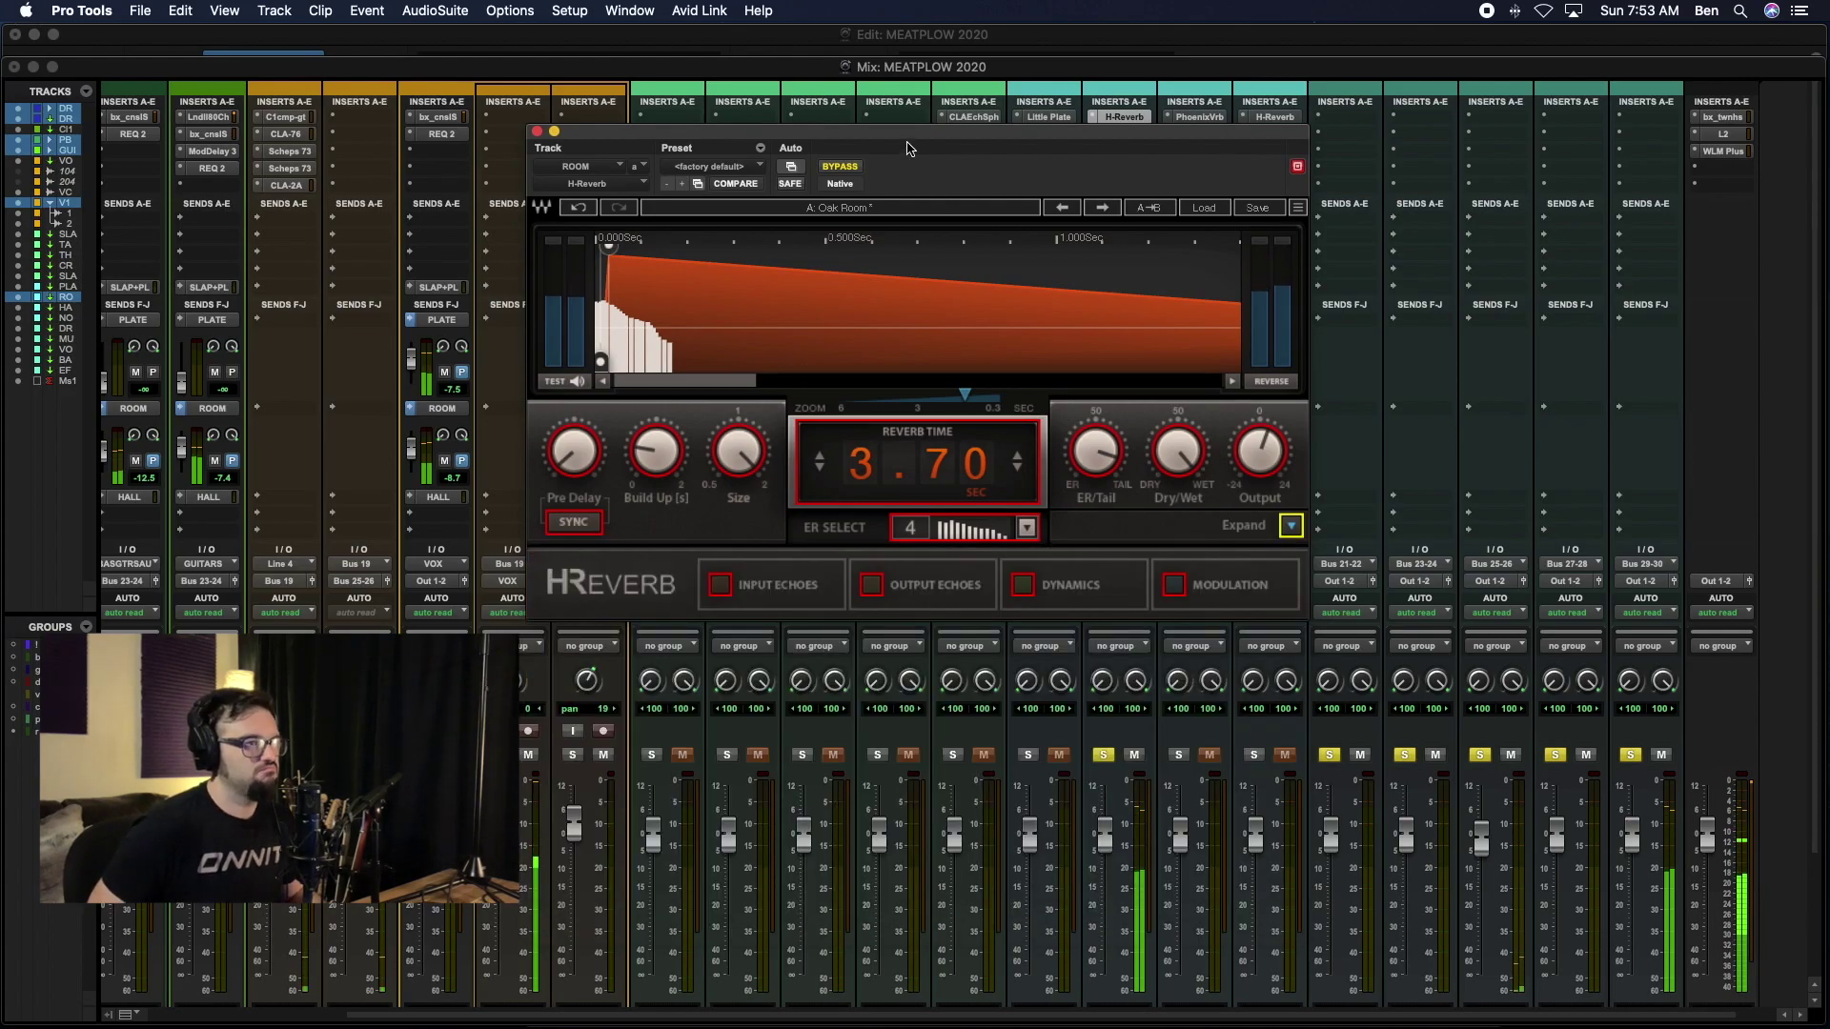
pyautogui.moveTo(896, 132)
pyautogui.mouseDown()
pyautogui.moveTo(908, 250)
pyautogui.moveTo(897, 147)
pyautogui.mouseUp()
pyautogui.hscroll(-3, 112, 448)
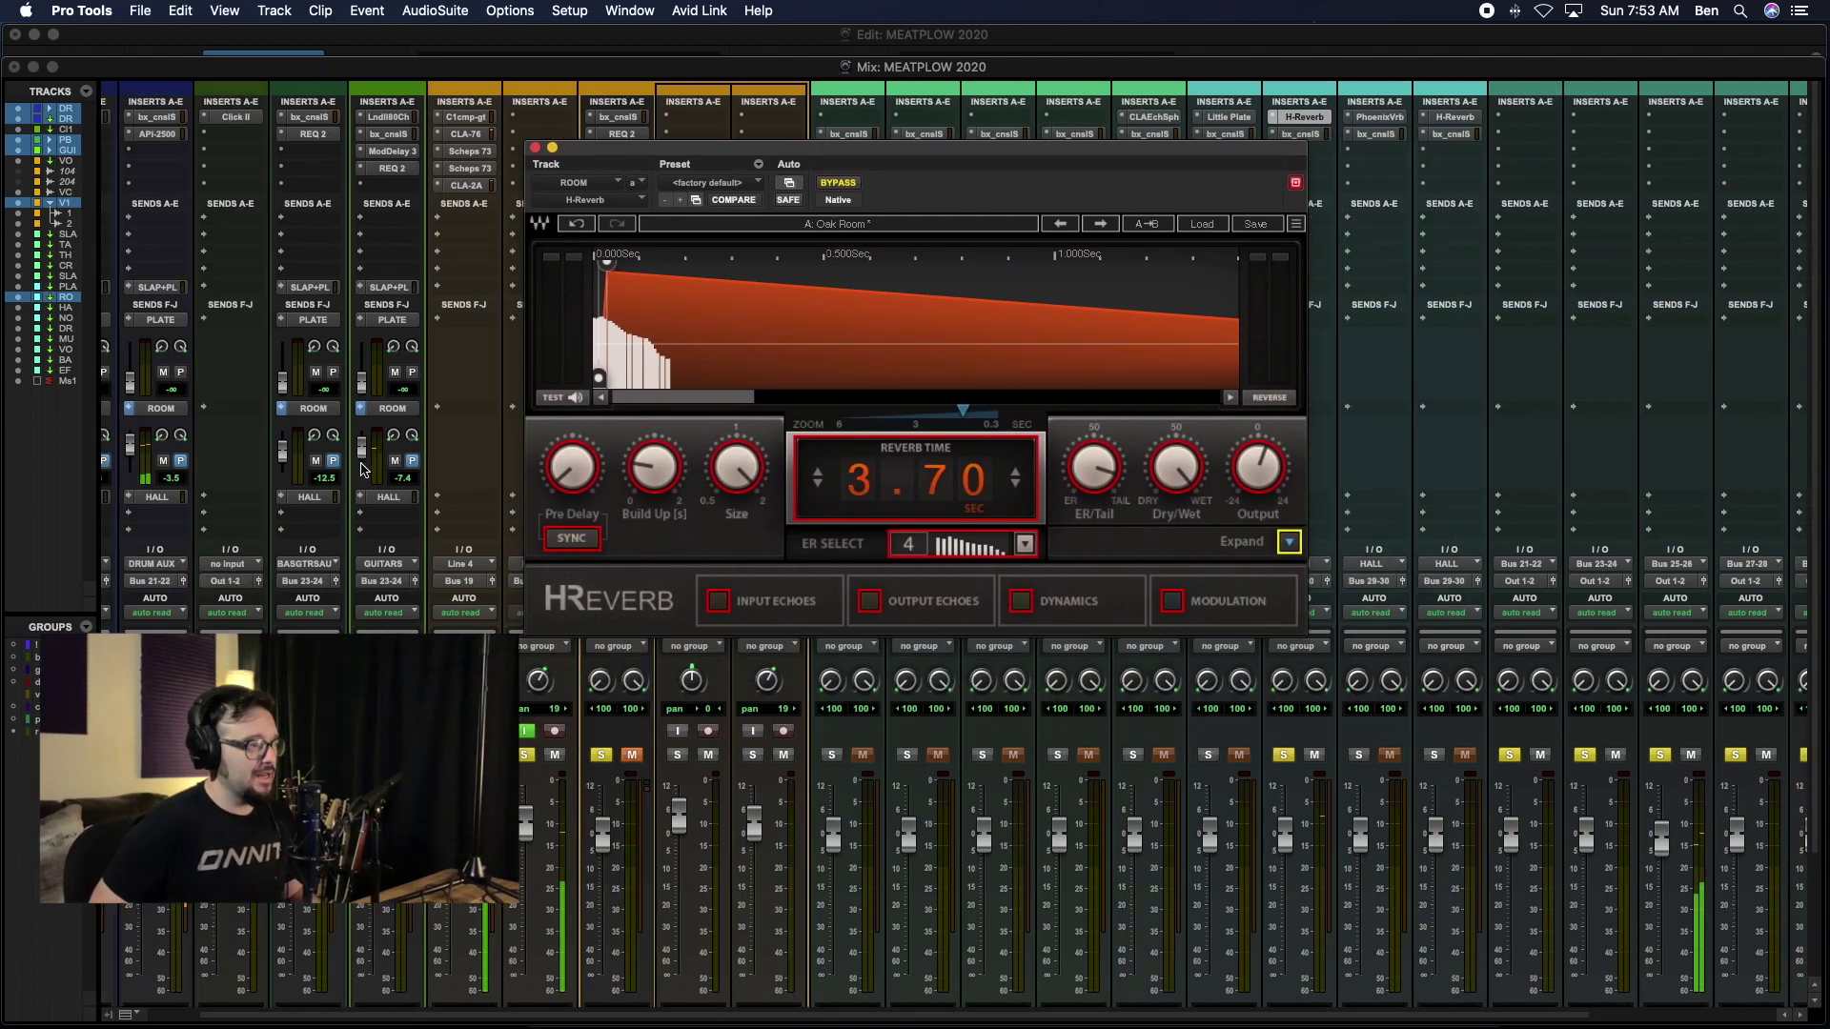
pyautogui.hscroll(4, 283, 389)
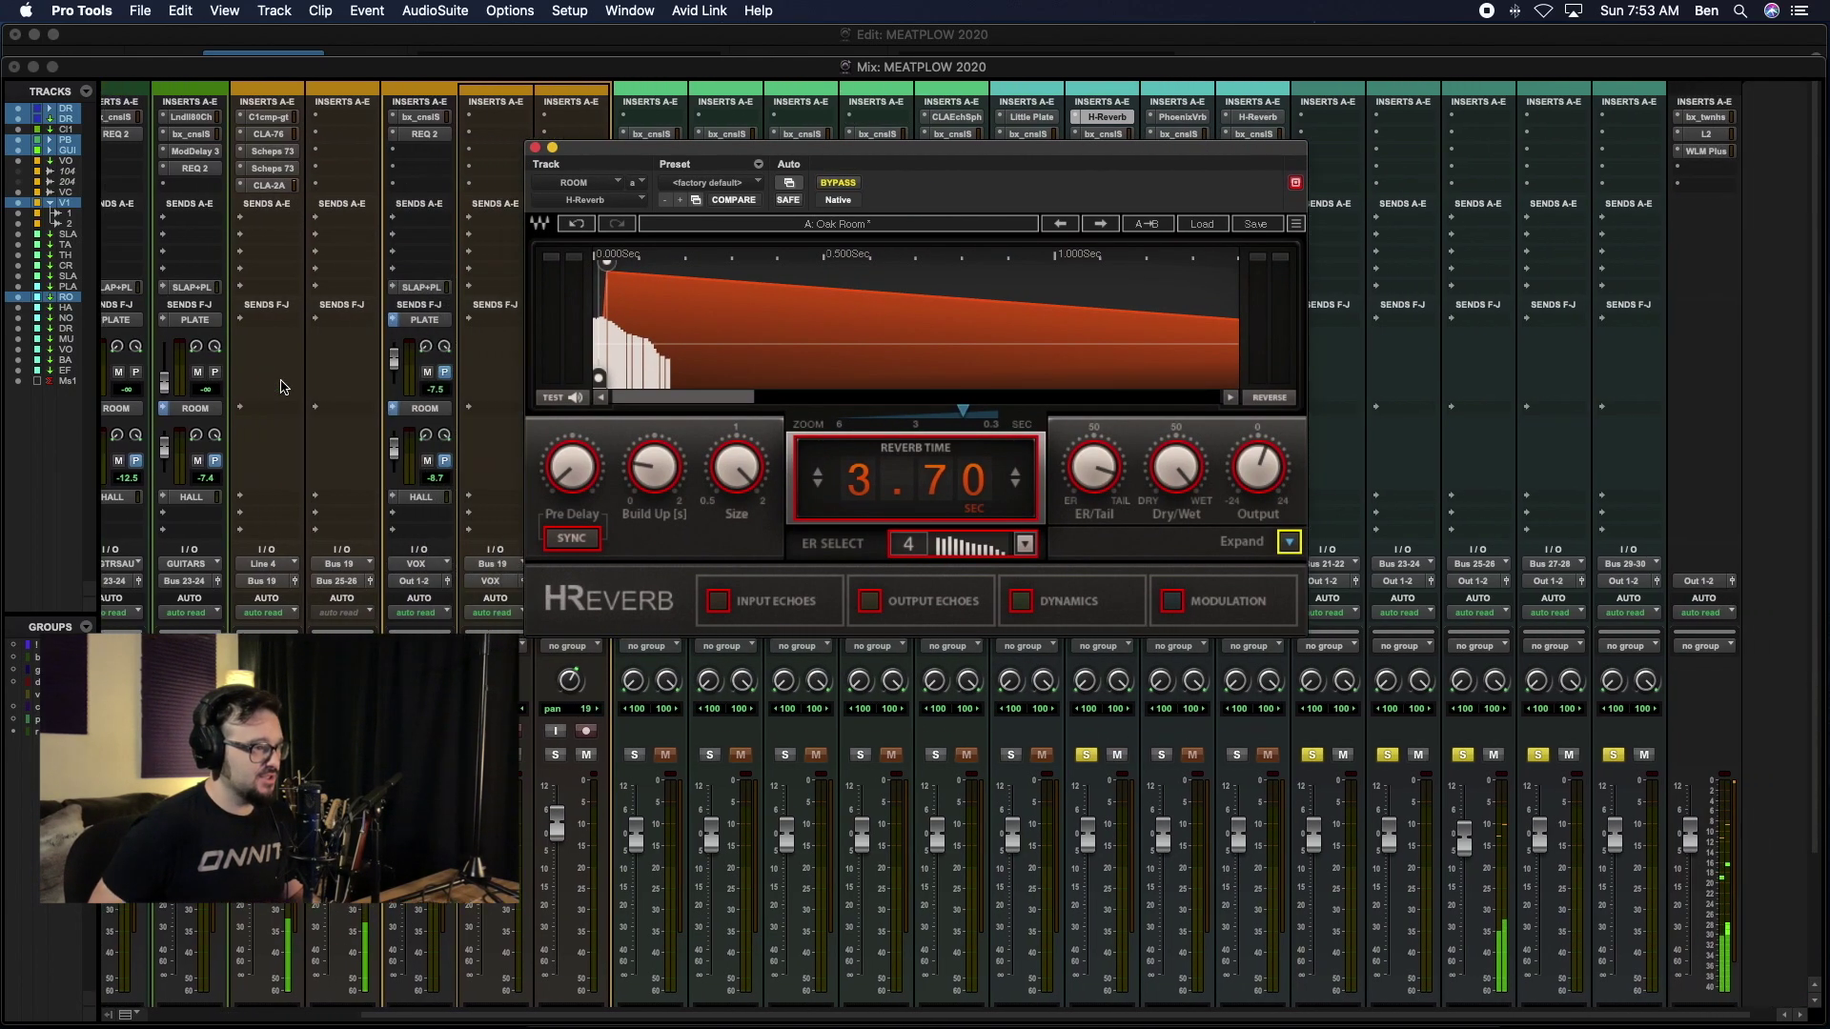
pyautogui.click(414, 373)
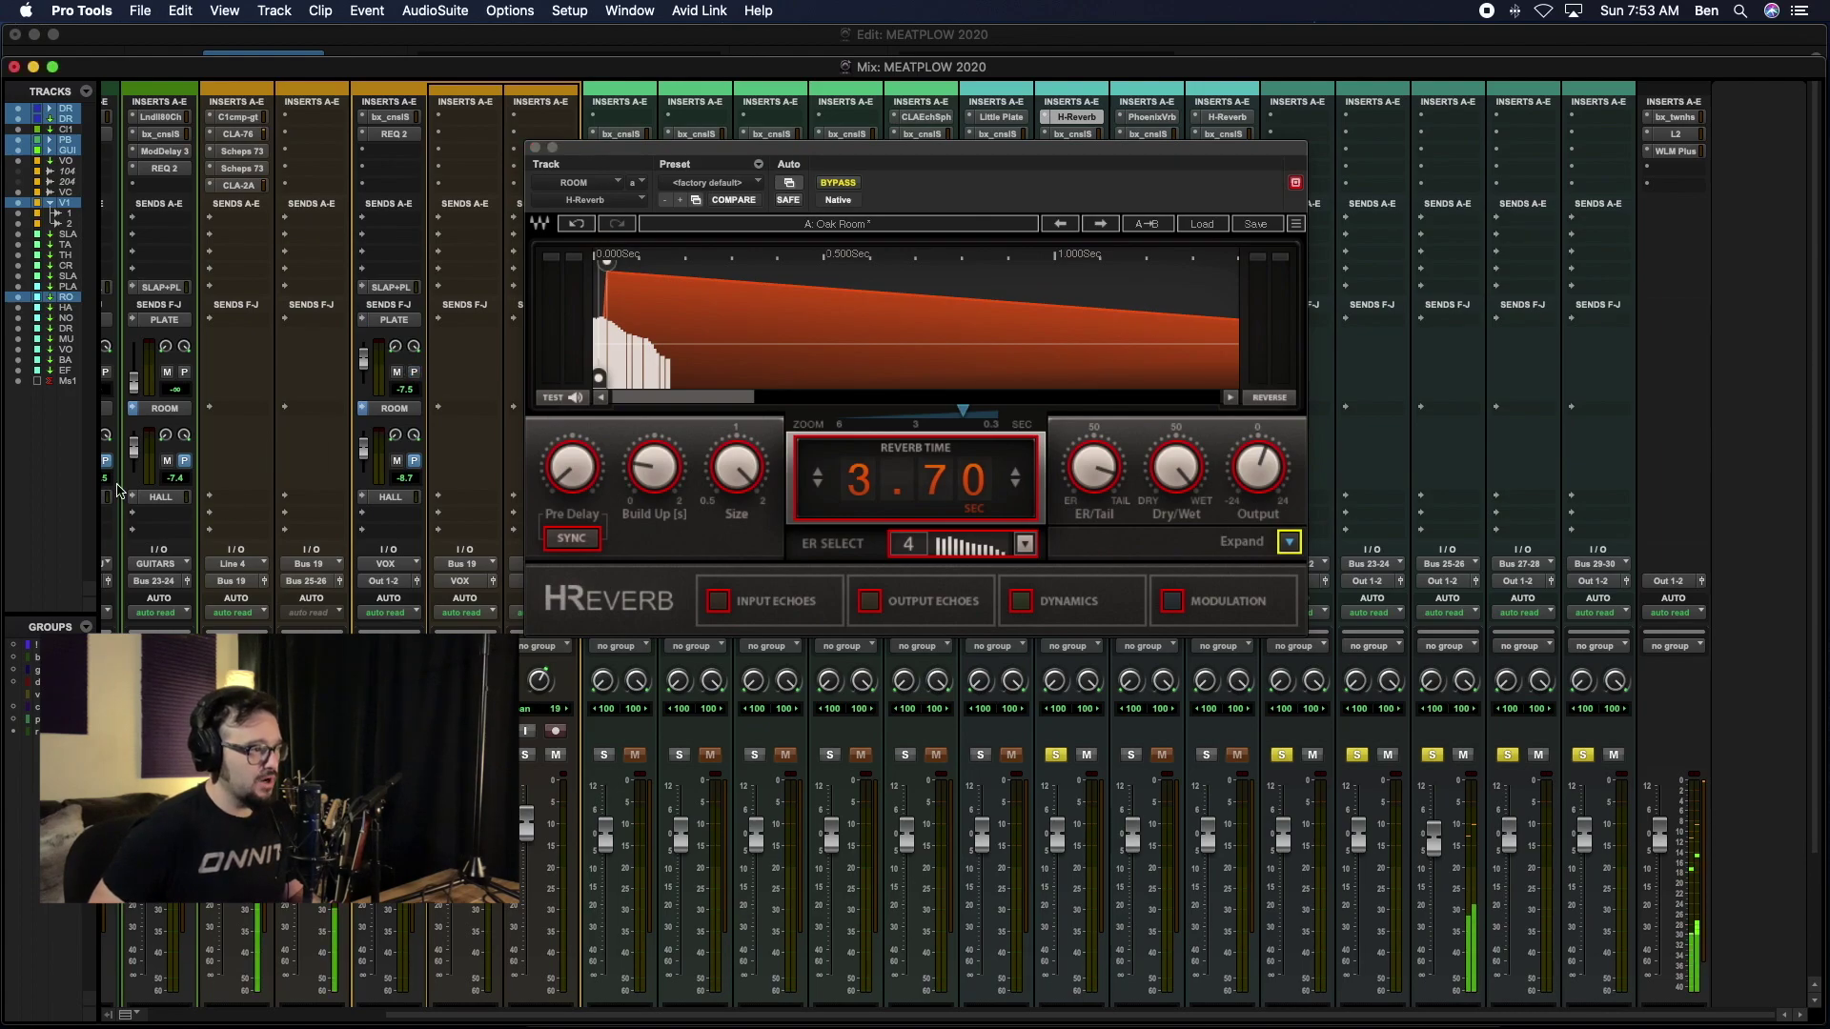
pyautogui.hscroll(-4, 418, 376)
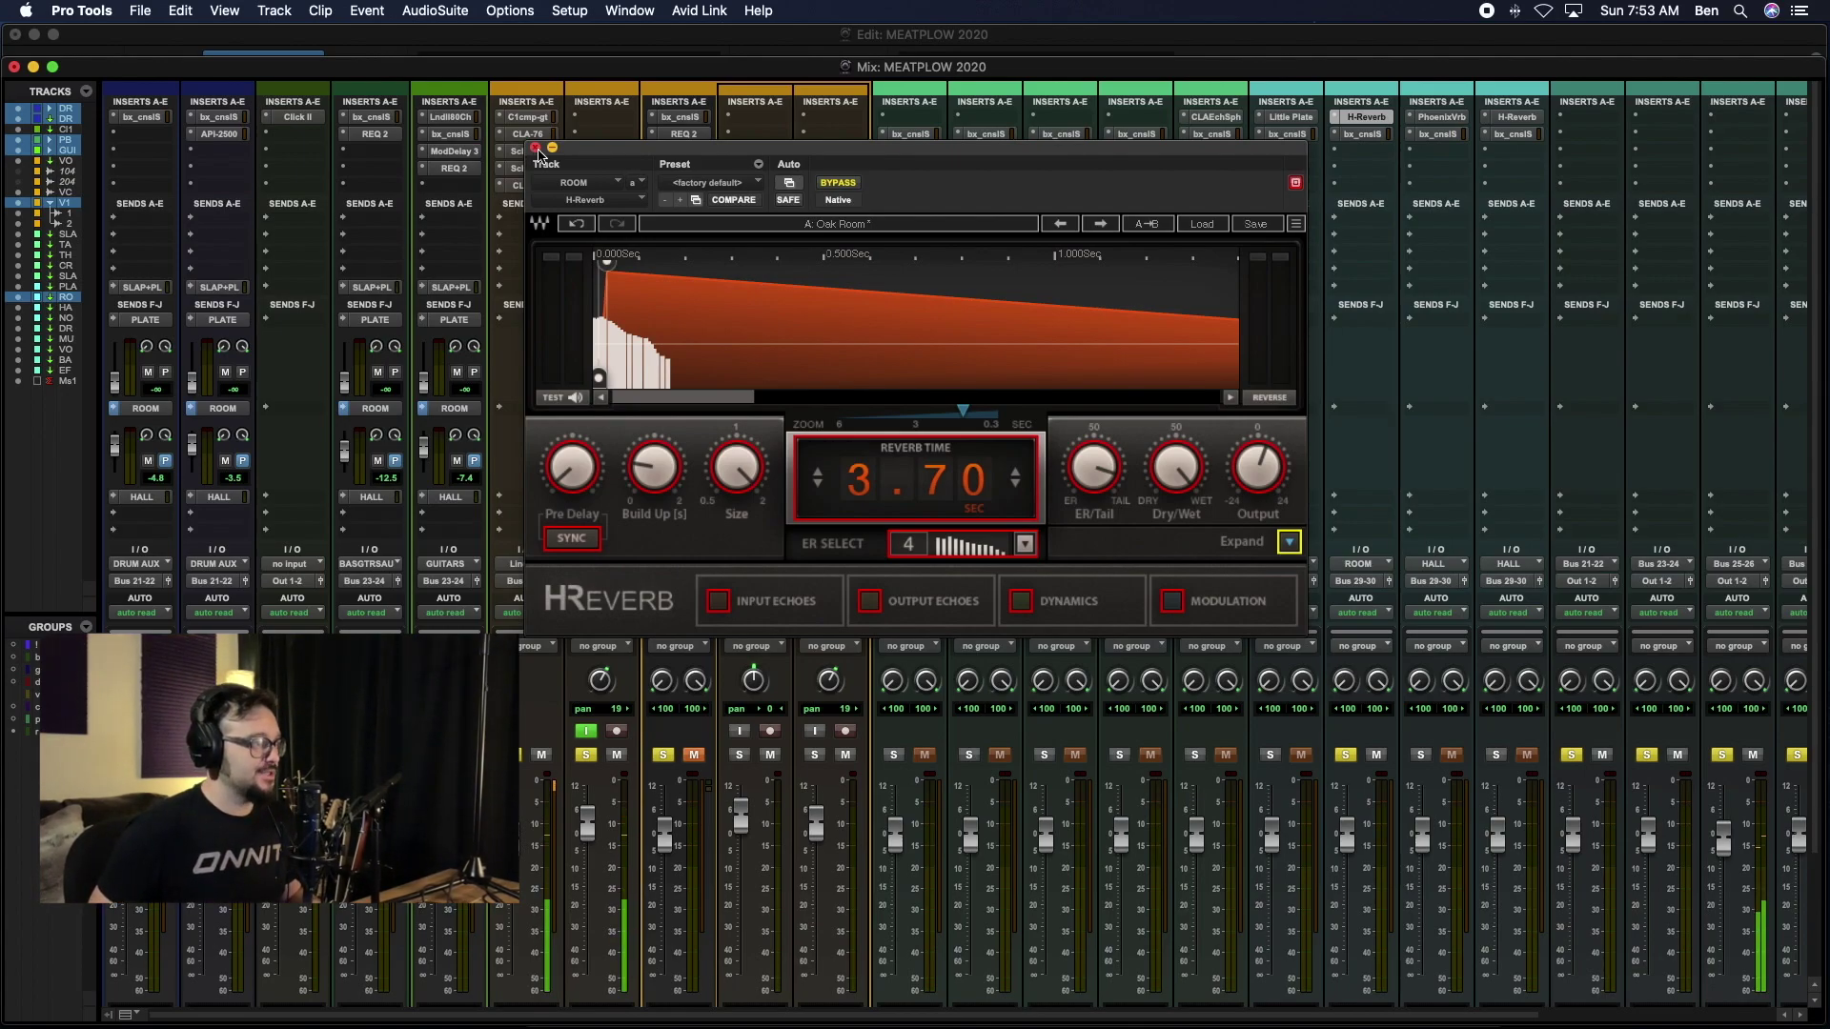
# Step: Switch to the Edit window, play the session from its beginning and move the H-Reverb window aside
pyautogui.press('super+equal')
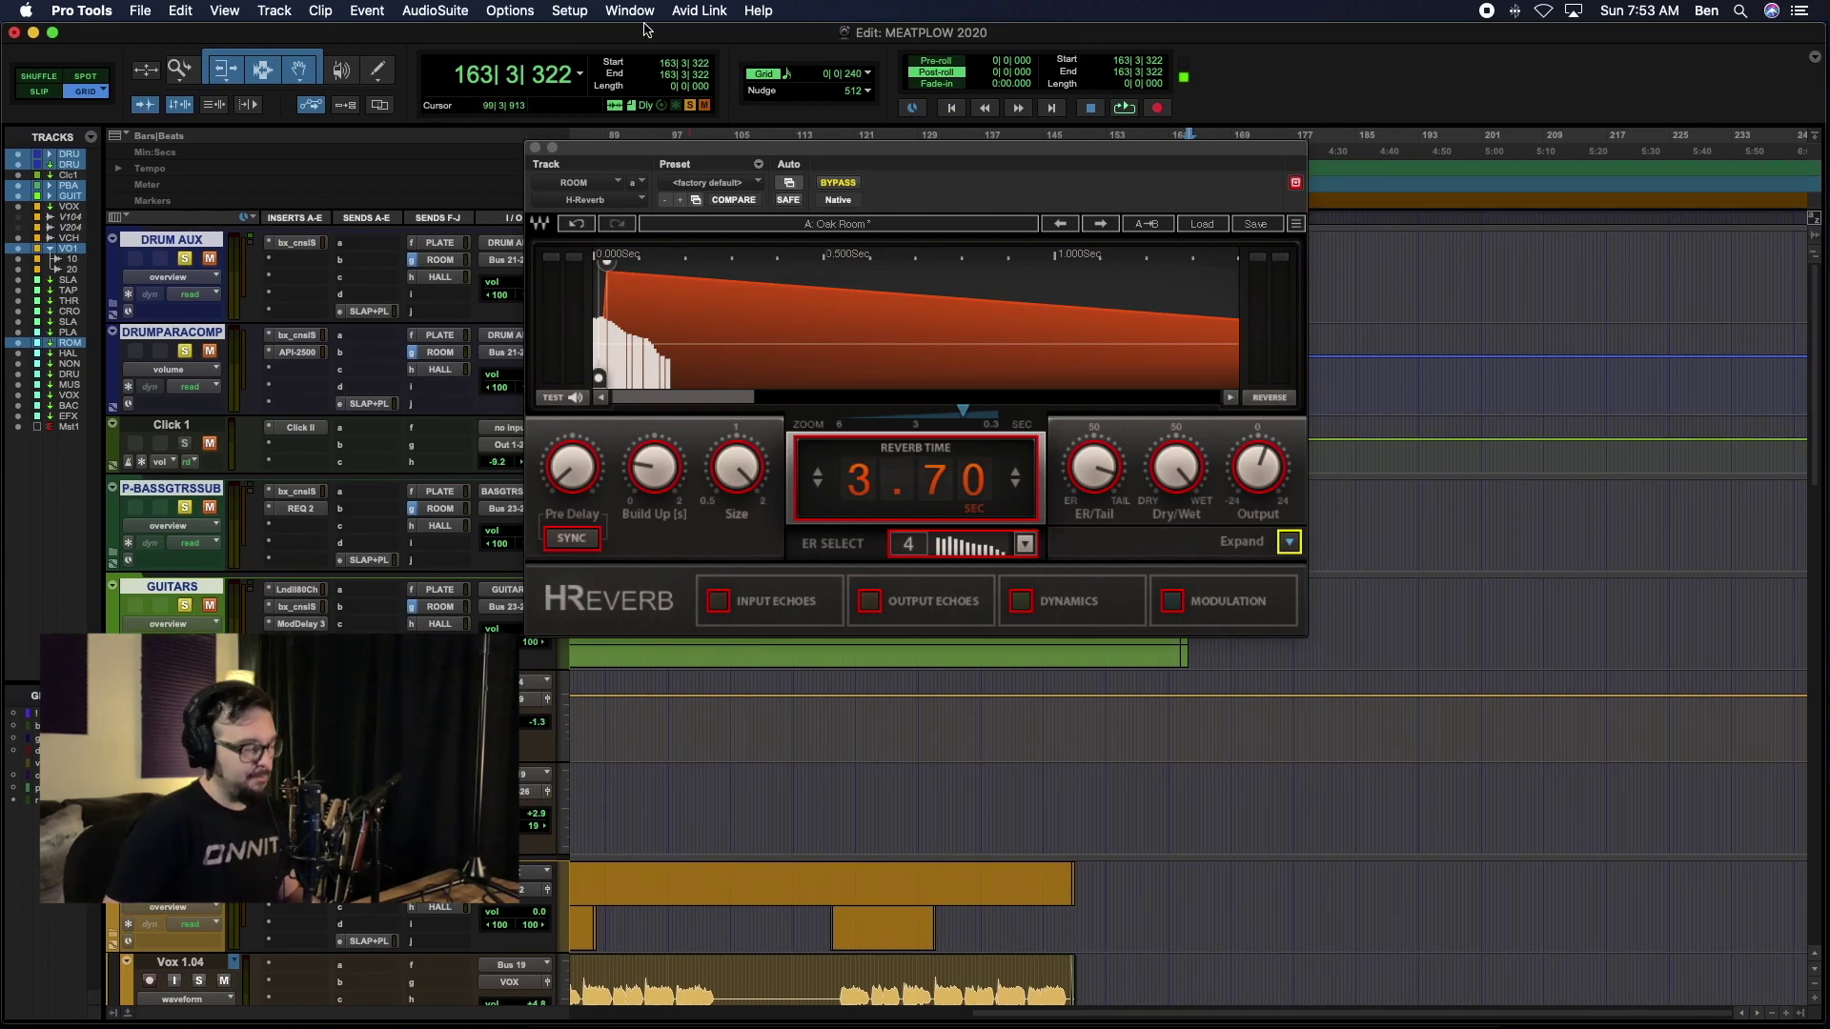
pyautogui.press('Return')
pyautogui.press('space')
pyautogui.moveTo(643, 160); pyautogui.dragTo(714, 252)
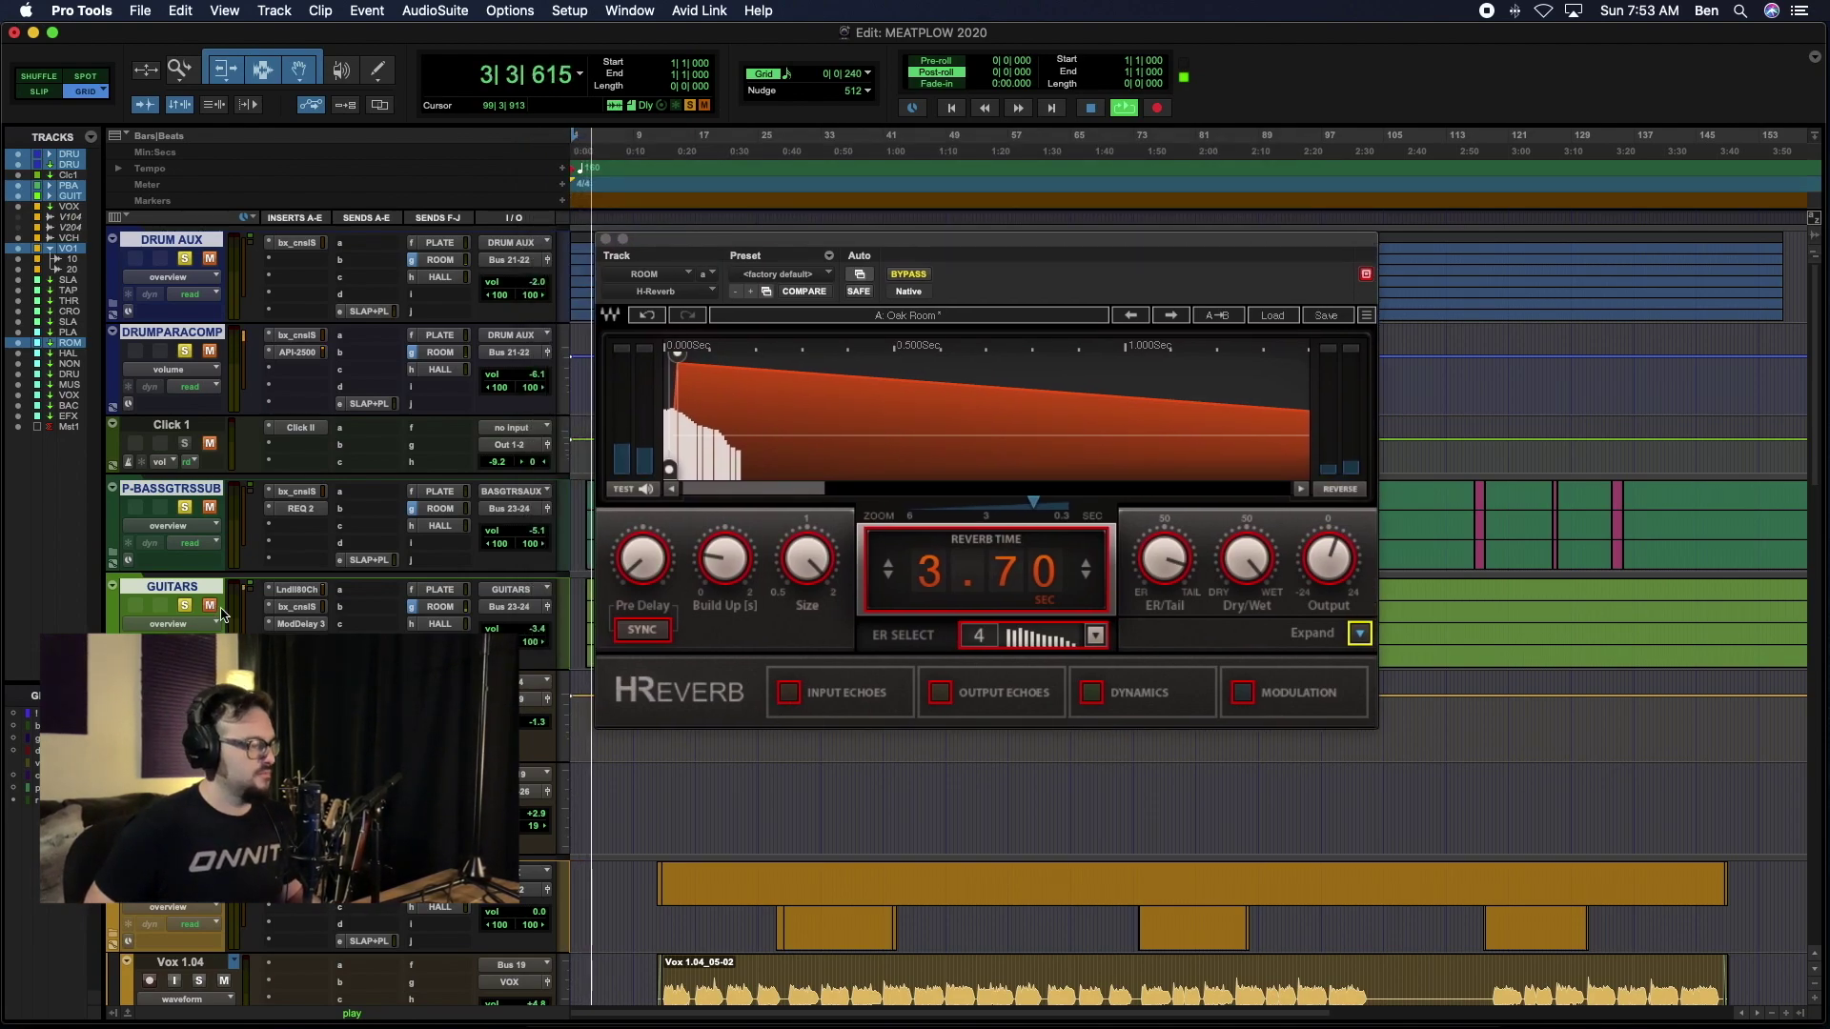
# Step: Return to the Mix window, activate the ROOM group and clear the solos on all tracks
pyautogui.press('super+equal')
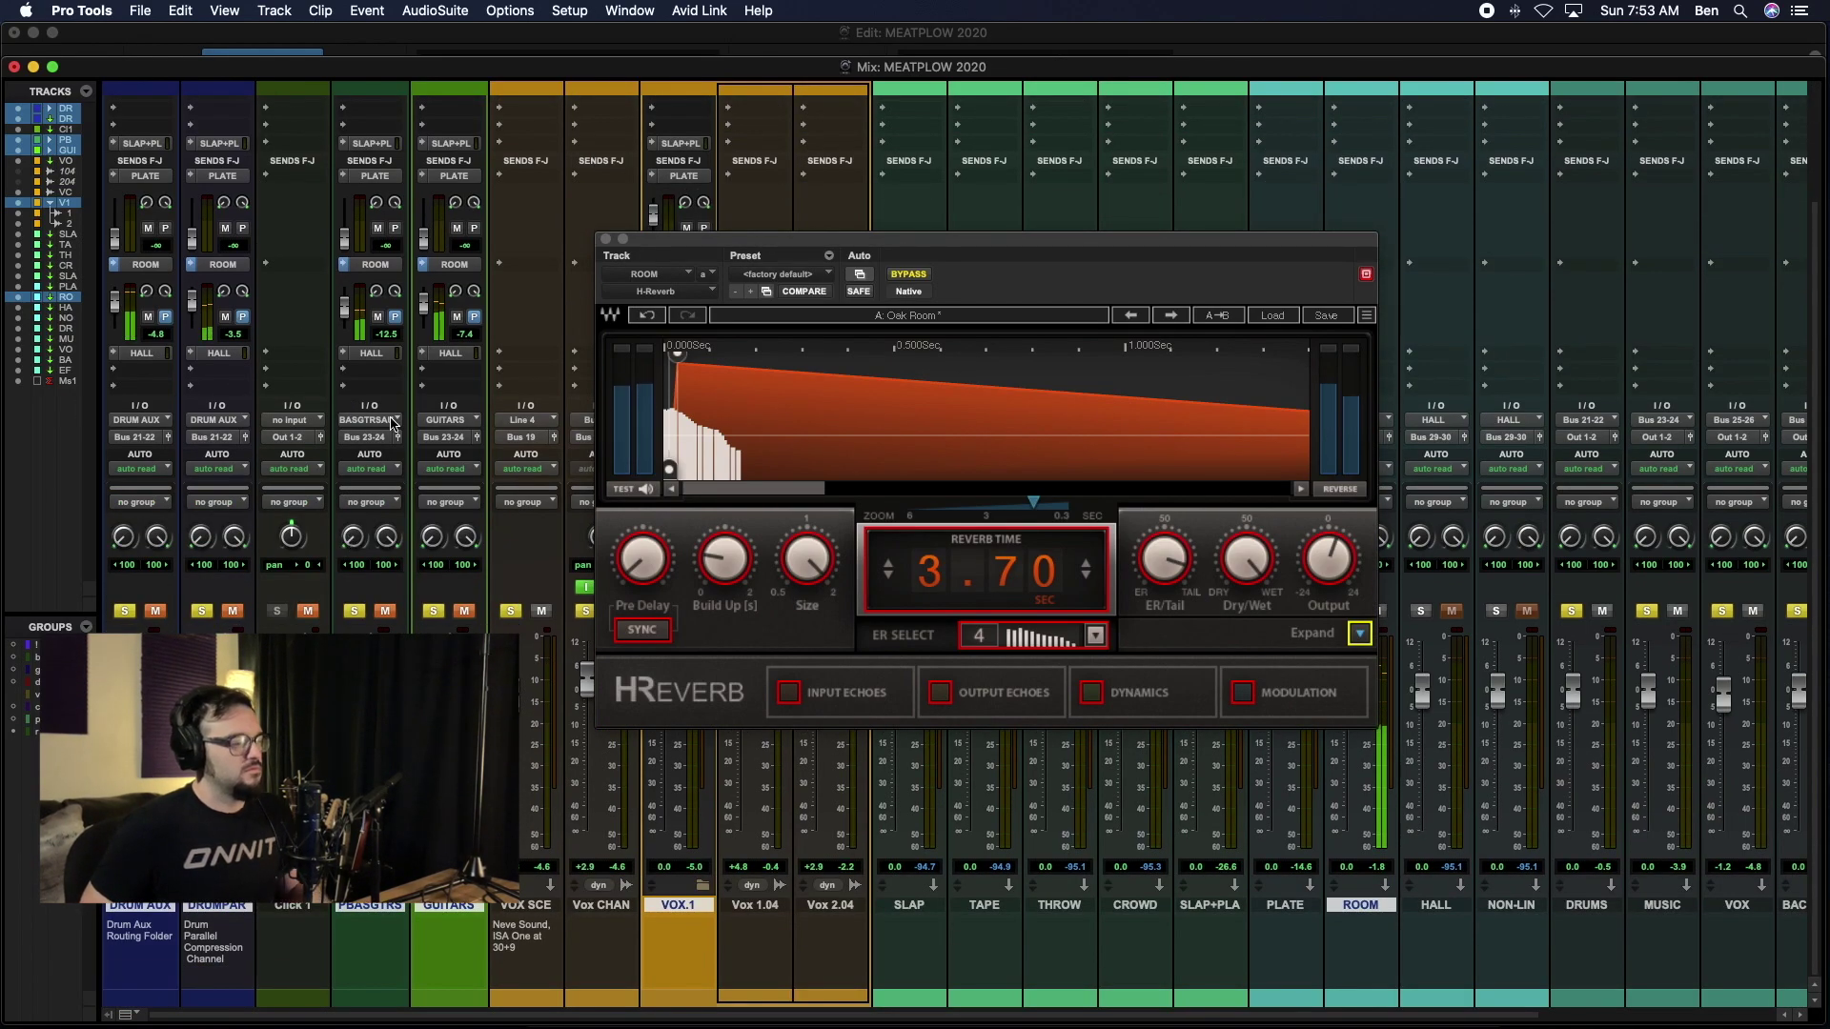
pyautogui.press('r')
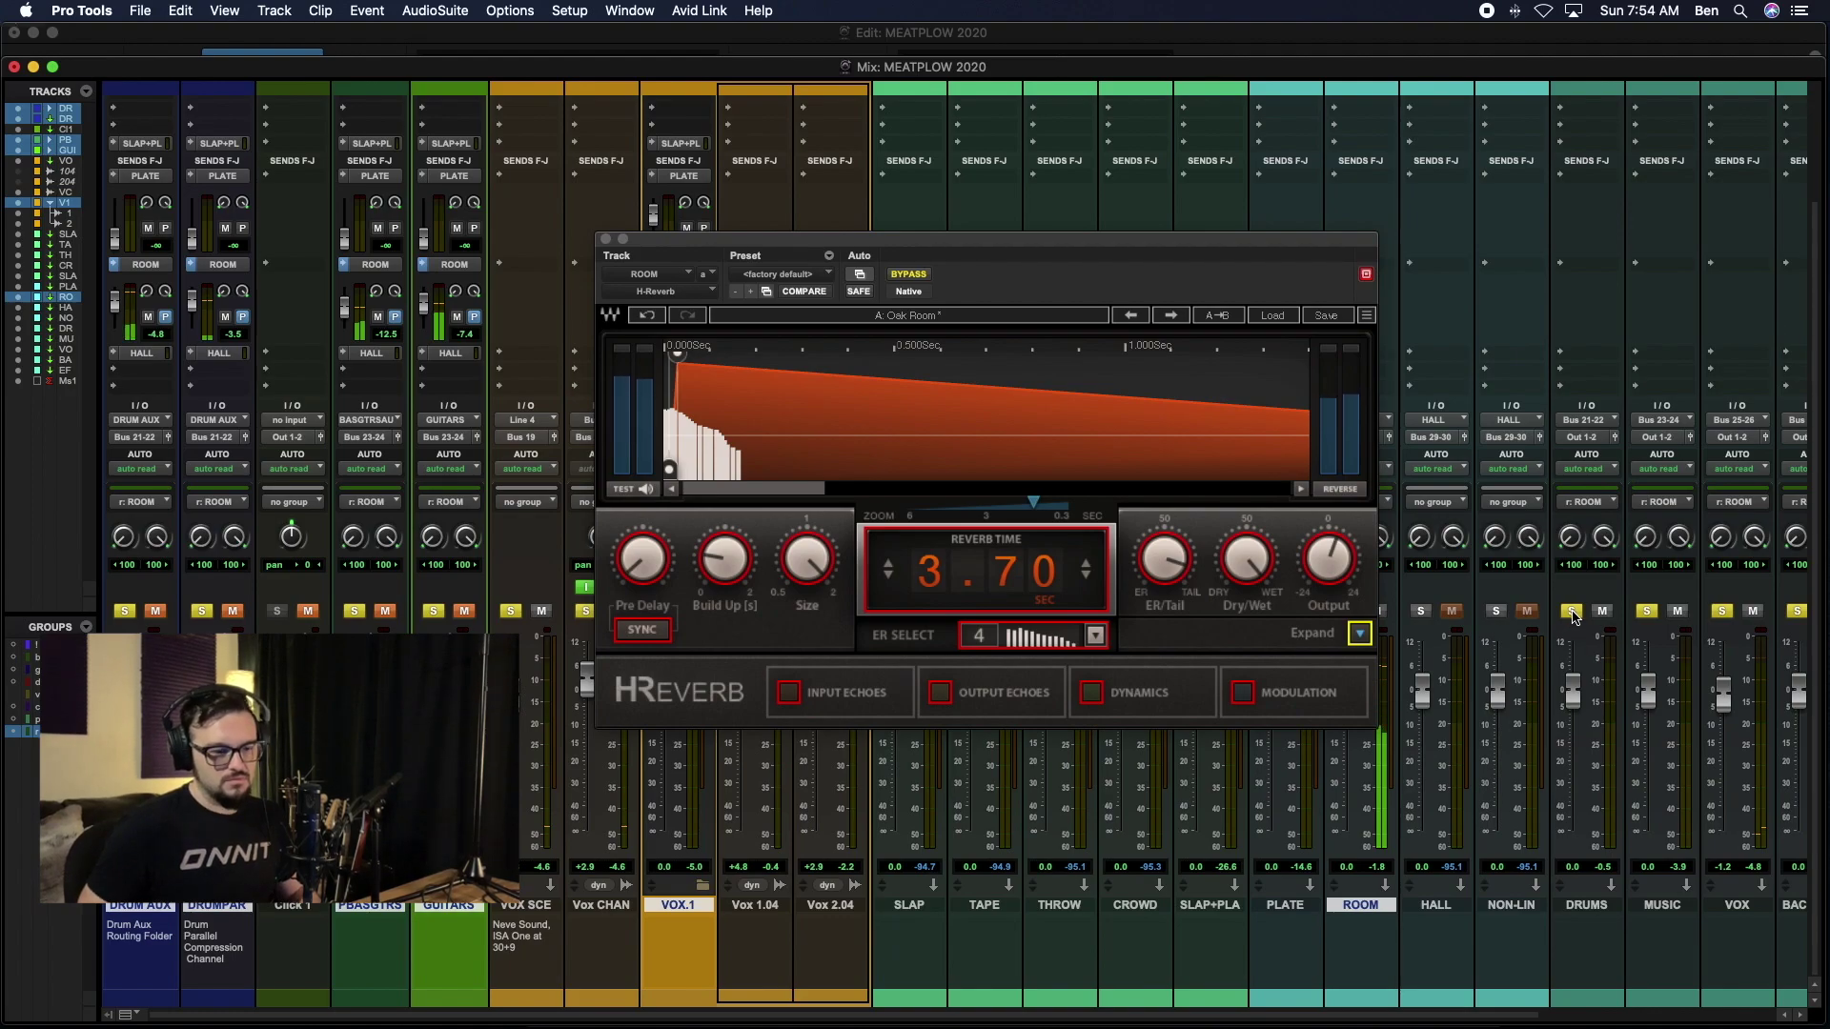
pyautogui.moveTo(1319, 238); pyautogui.dragTo(1317, 88)
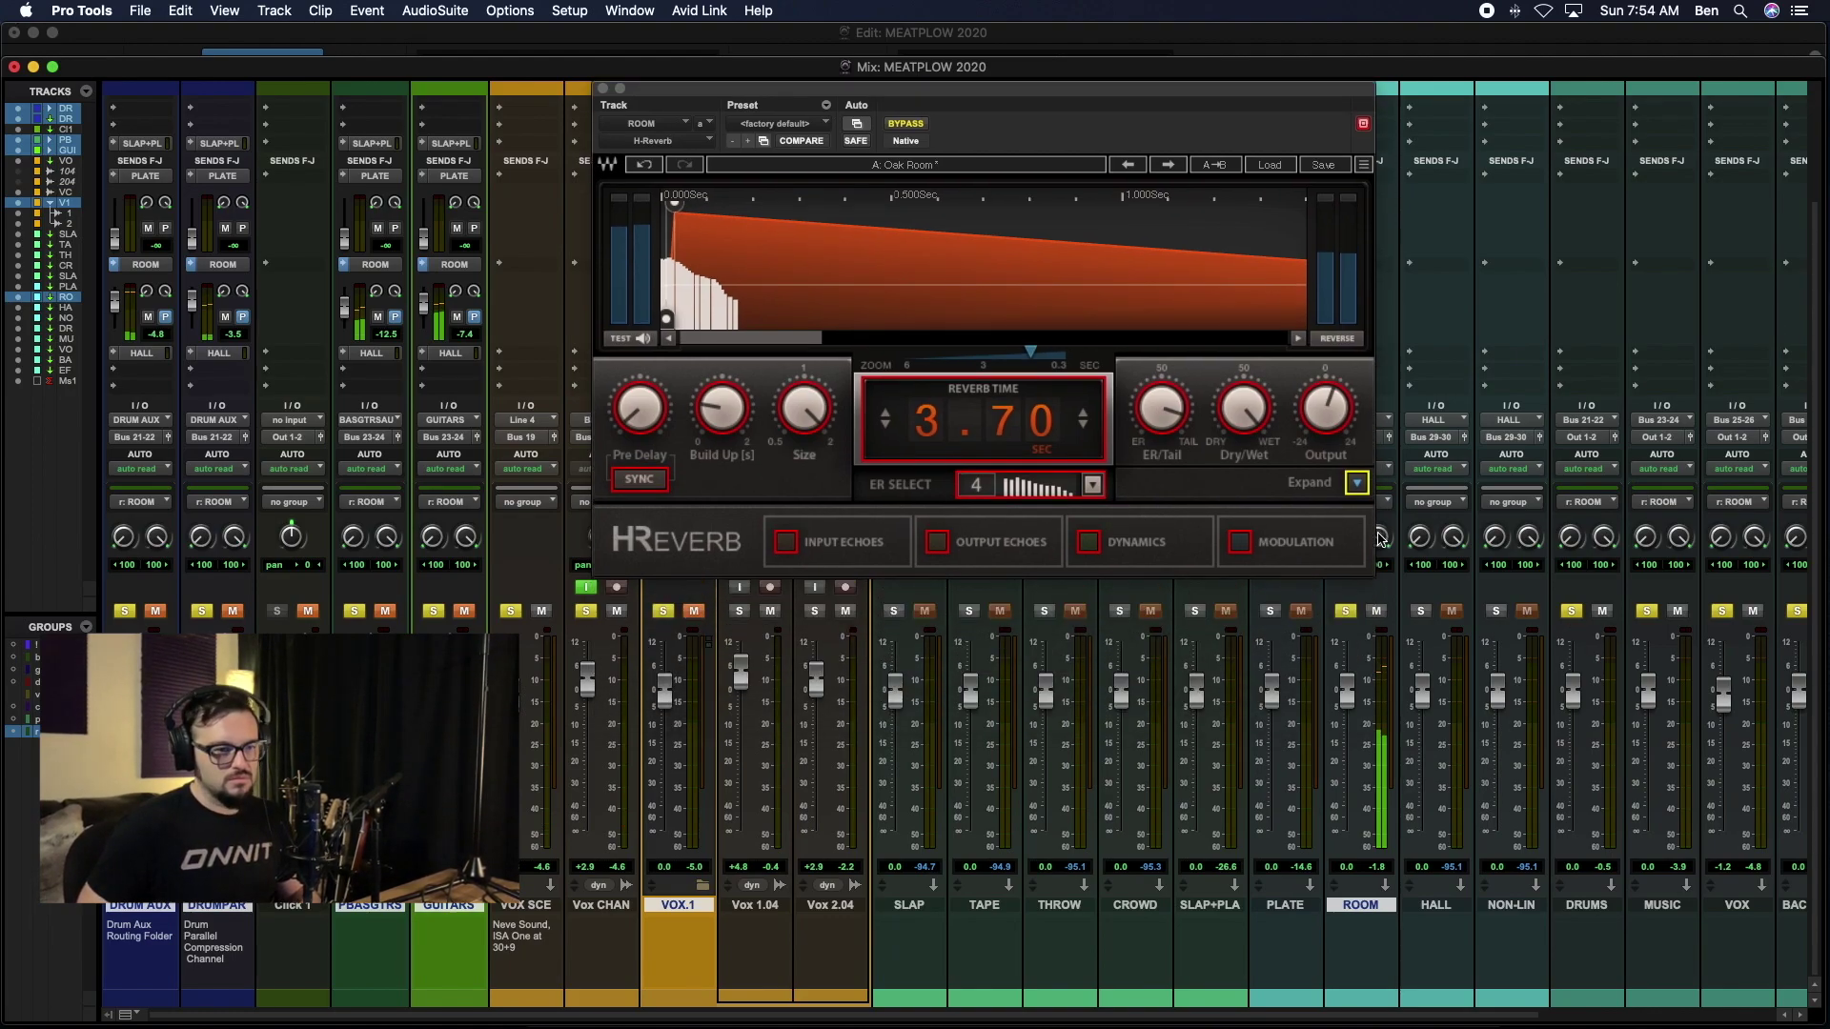
pyautogui.keyDown('alt'); pyautogui.click(1345, 611); pyautogui.keyUp('alt')
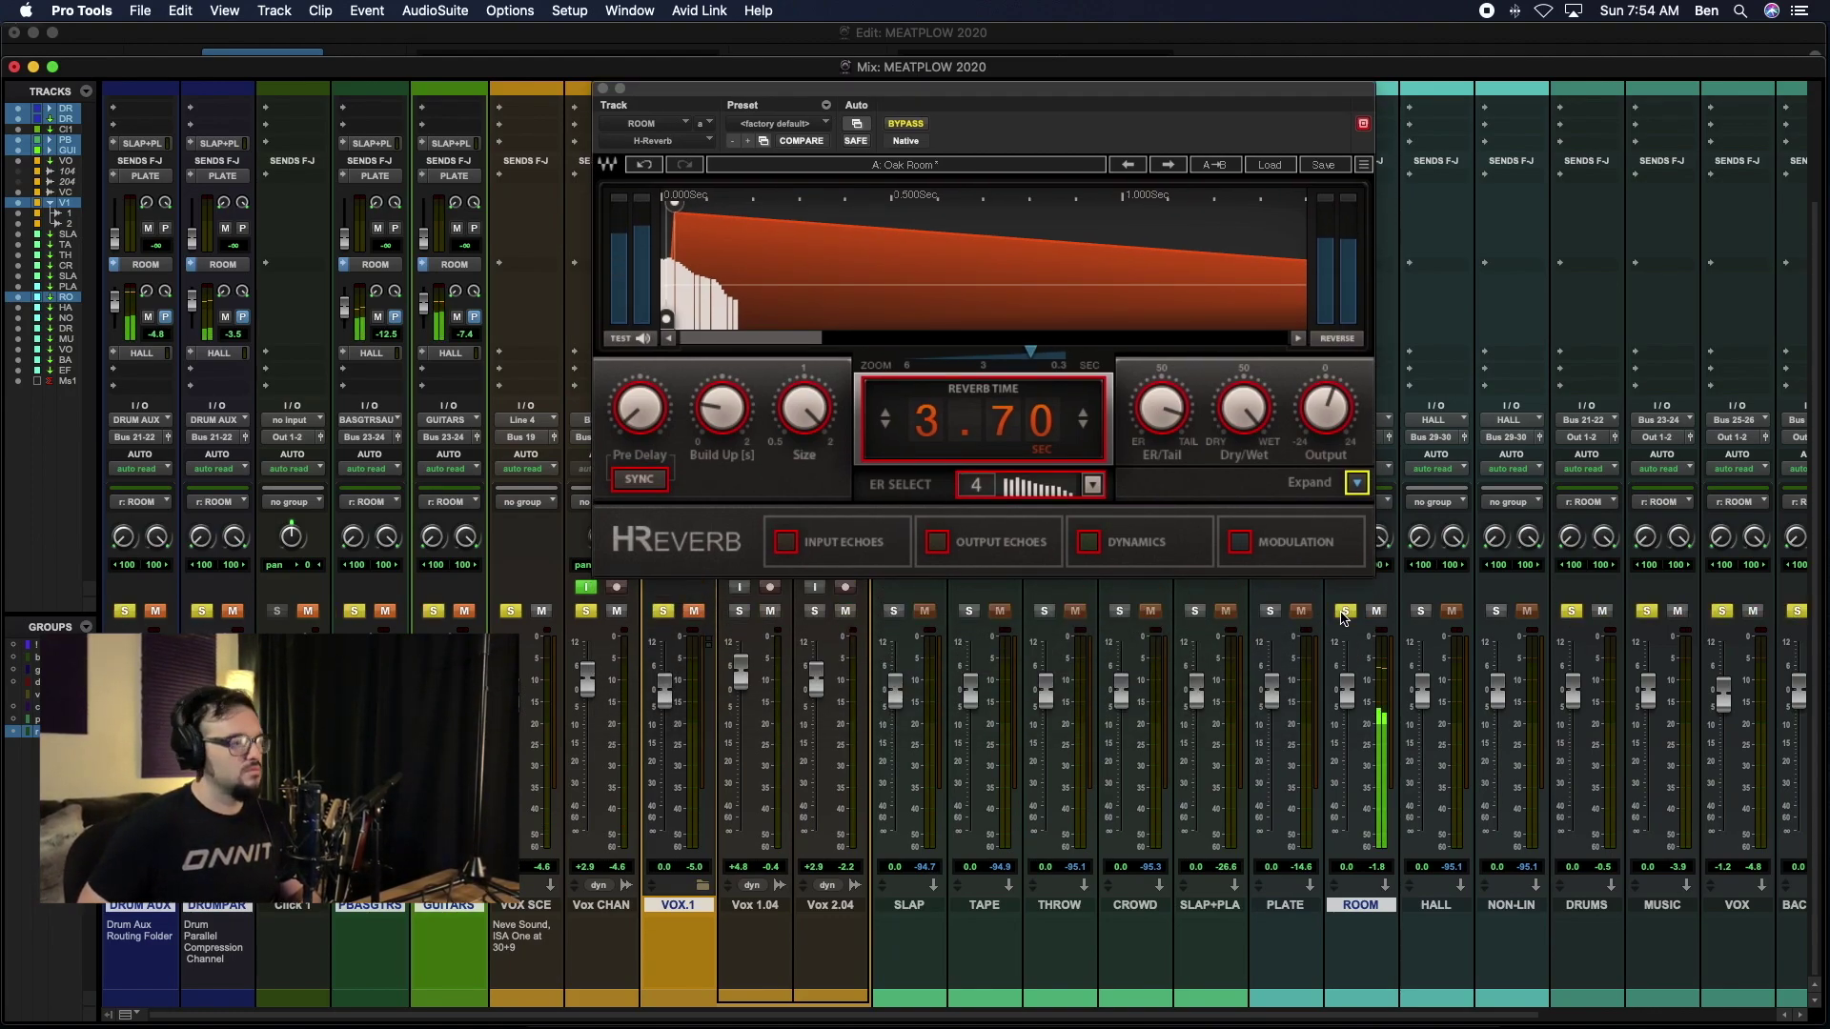
pyautogui.click(586, 611)
pyautogui.click(511, 611)
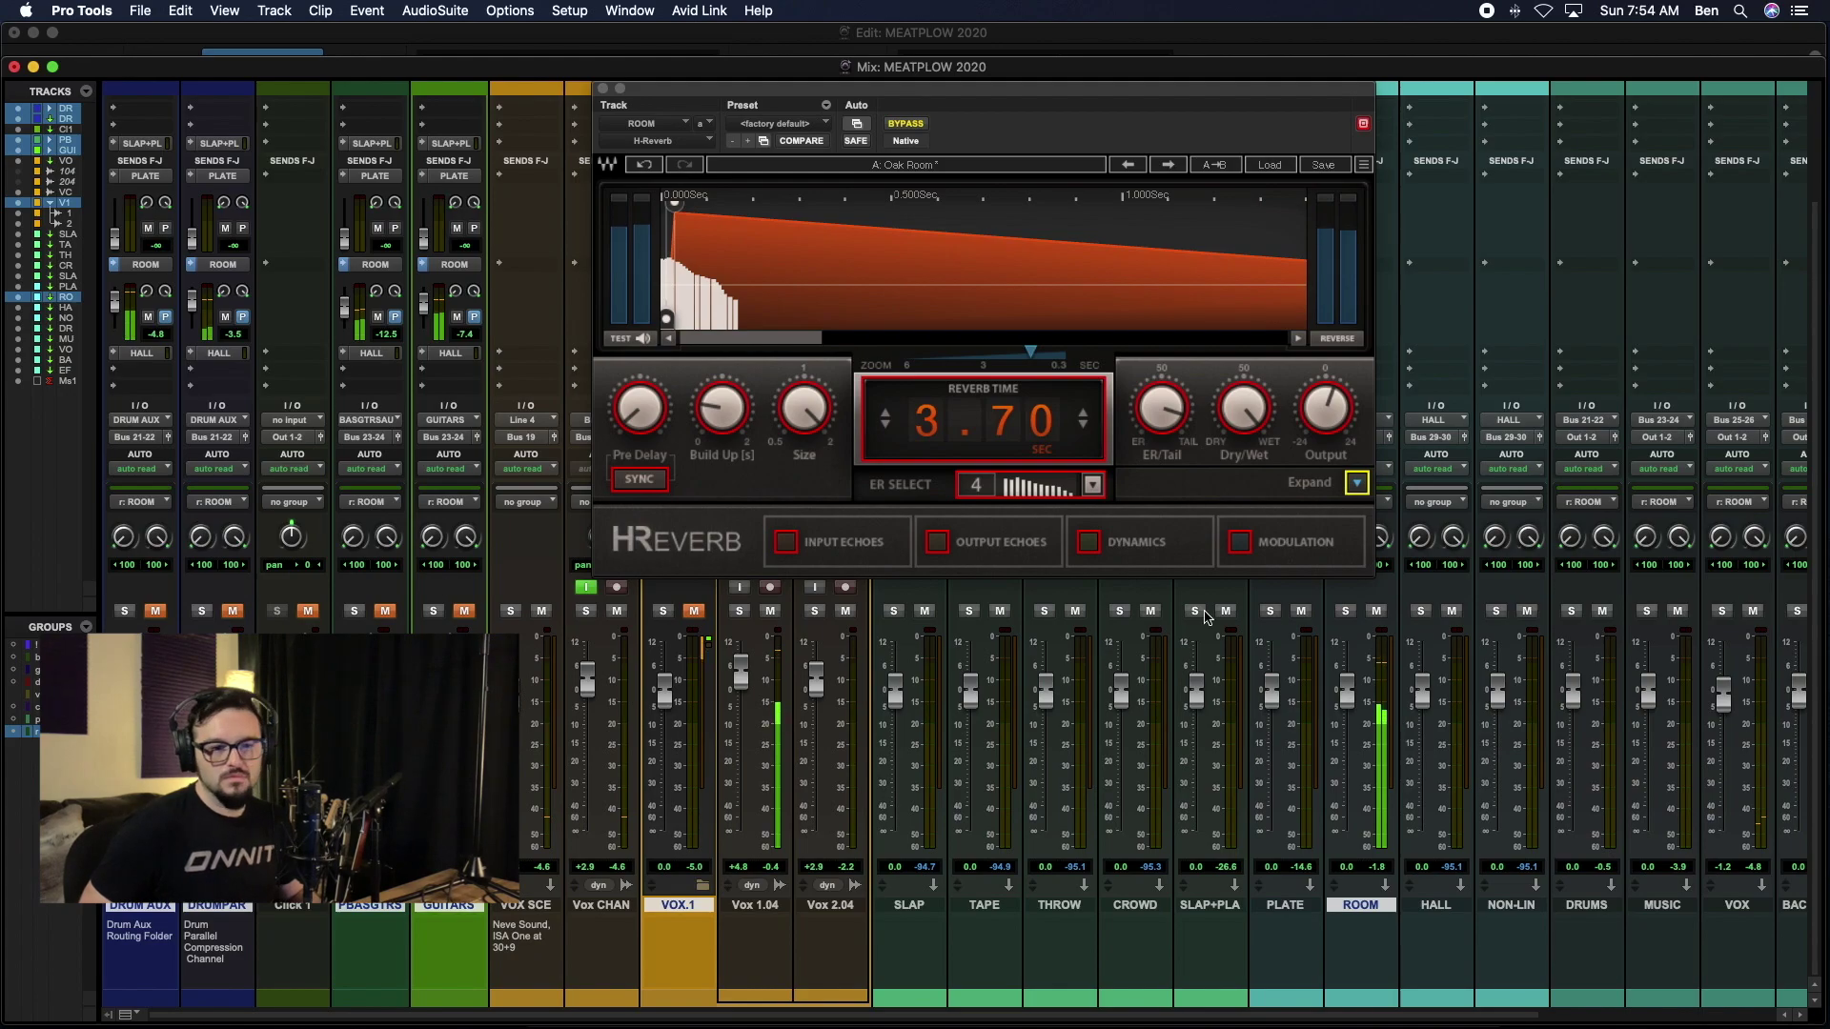
# Step: Close the H-Reverb plug-in and unmute the grouped drum, bass, guitar and vocal tracks
pyautogui.click(602, 87)
pyautogui.hscroll(4, 1087, 832)
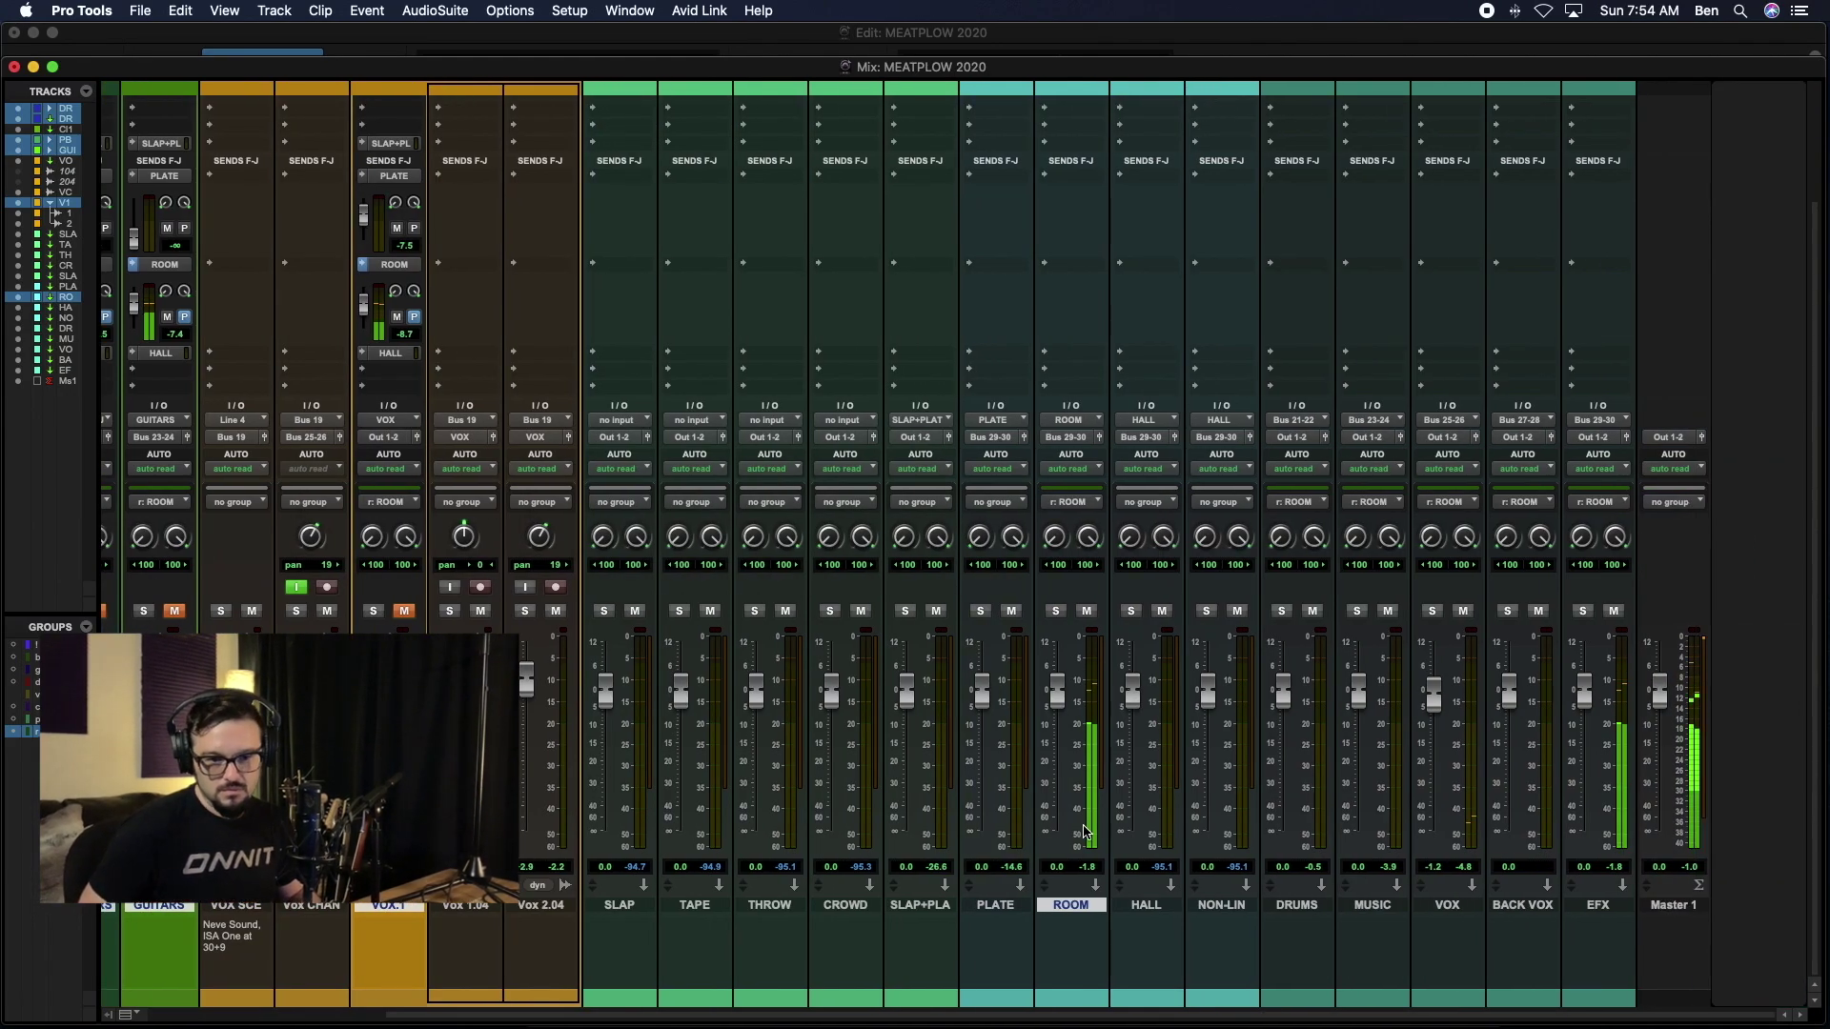
pyautogui.hscroll(-4, 1087, 832)
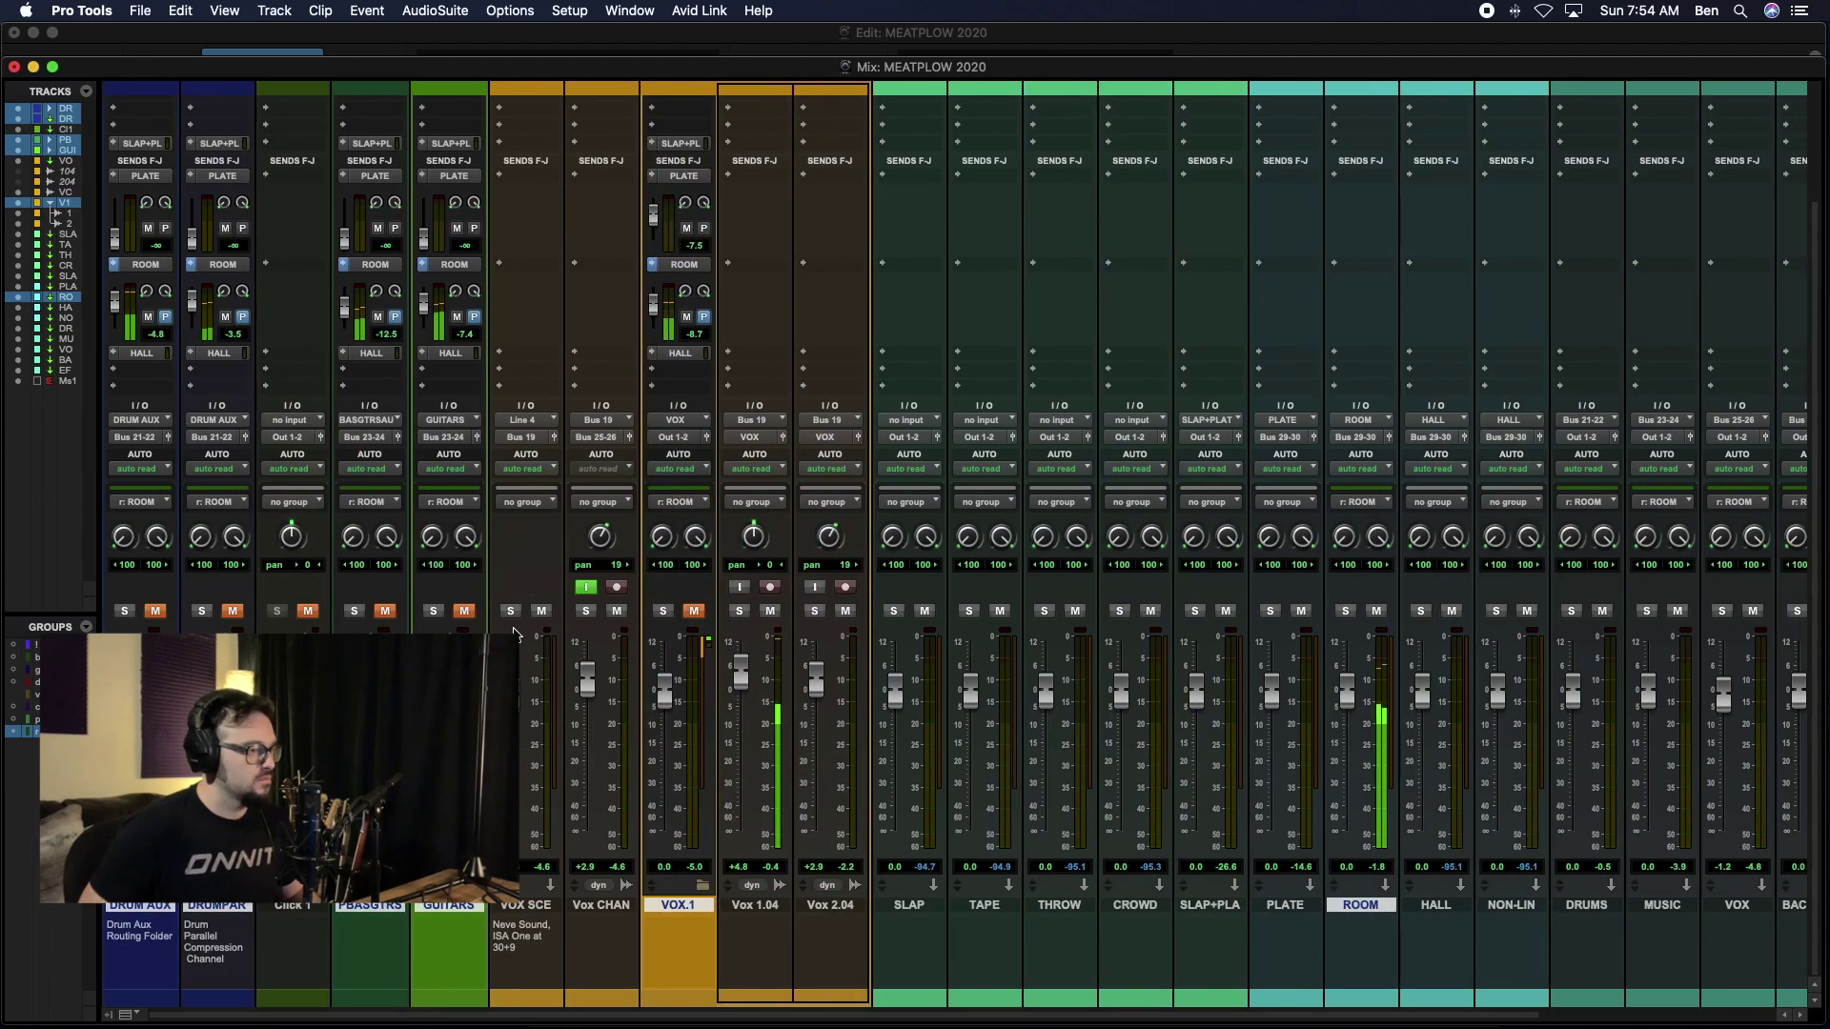
pyautogui.click(467, 613)
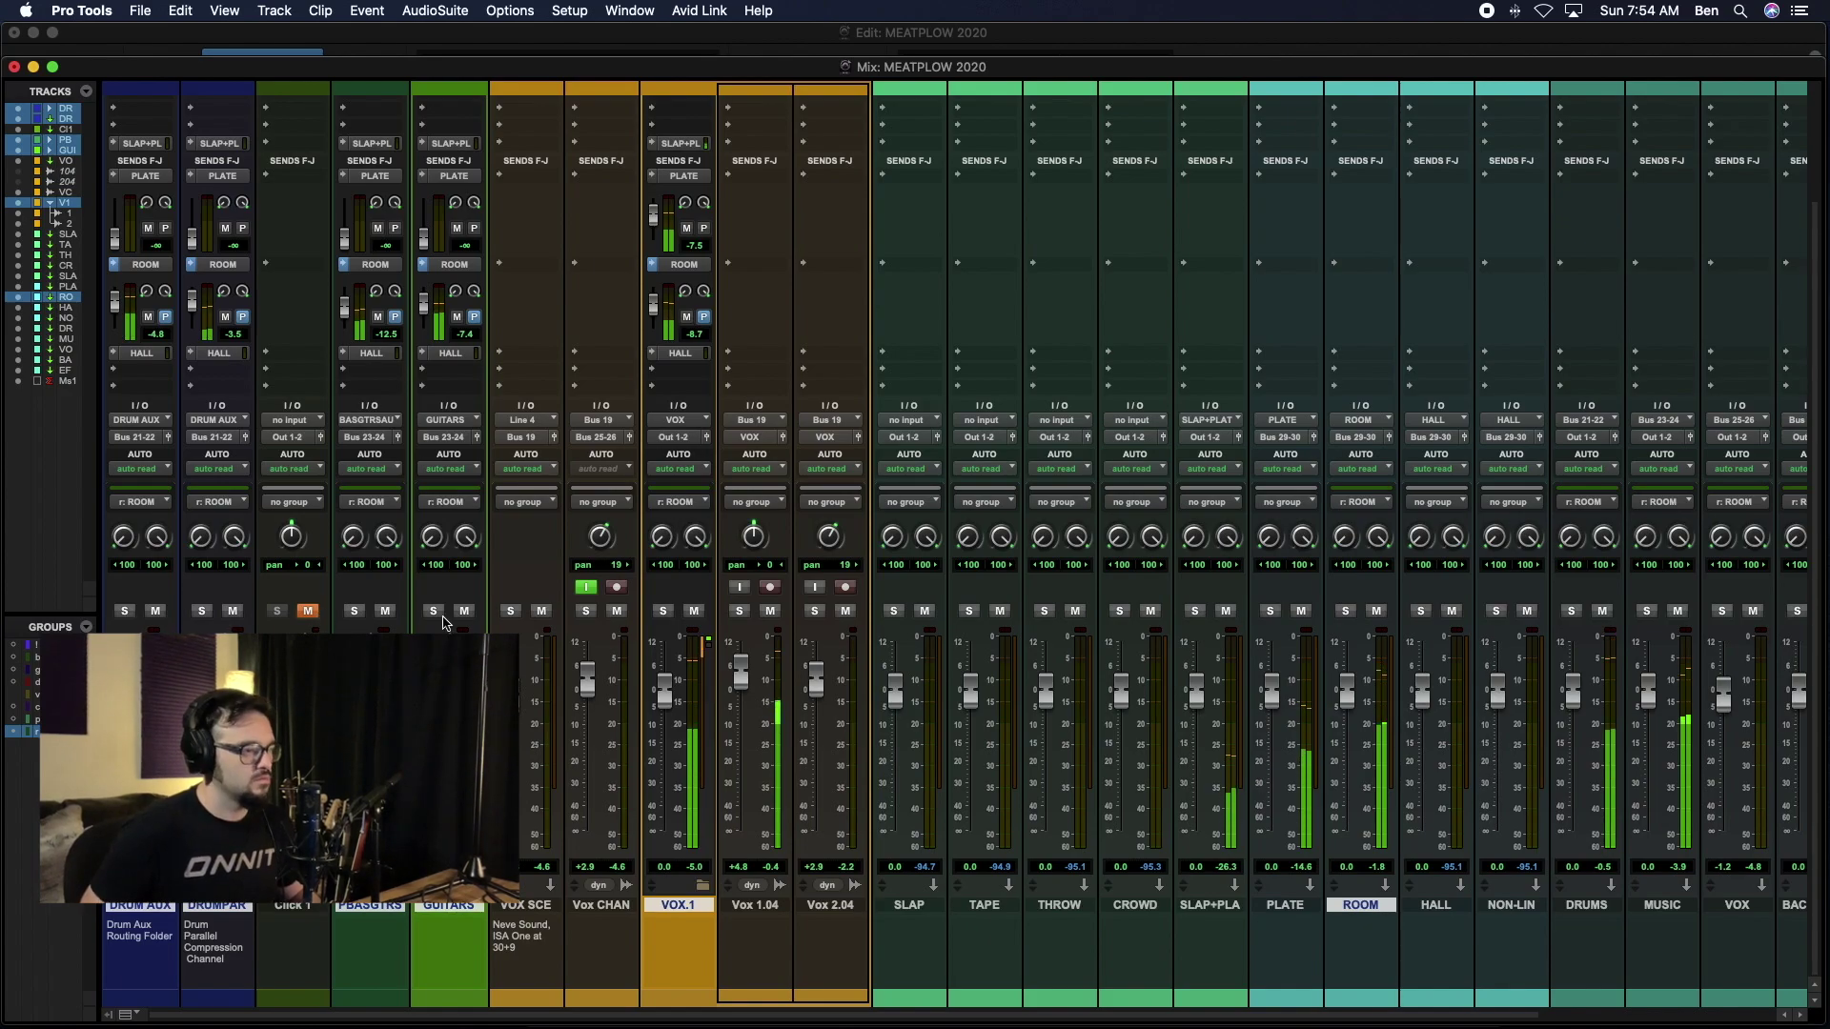
# Step: Set the ROOM send levels to -5.6 dB on DRUM AUX and +2.3 dB on the drum parallel compression track
pyautogui.scroll(5, 226, 502)
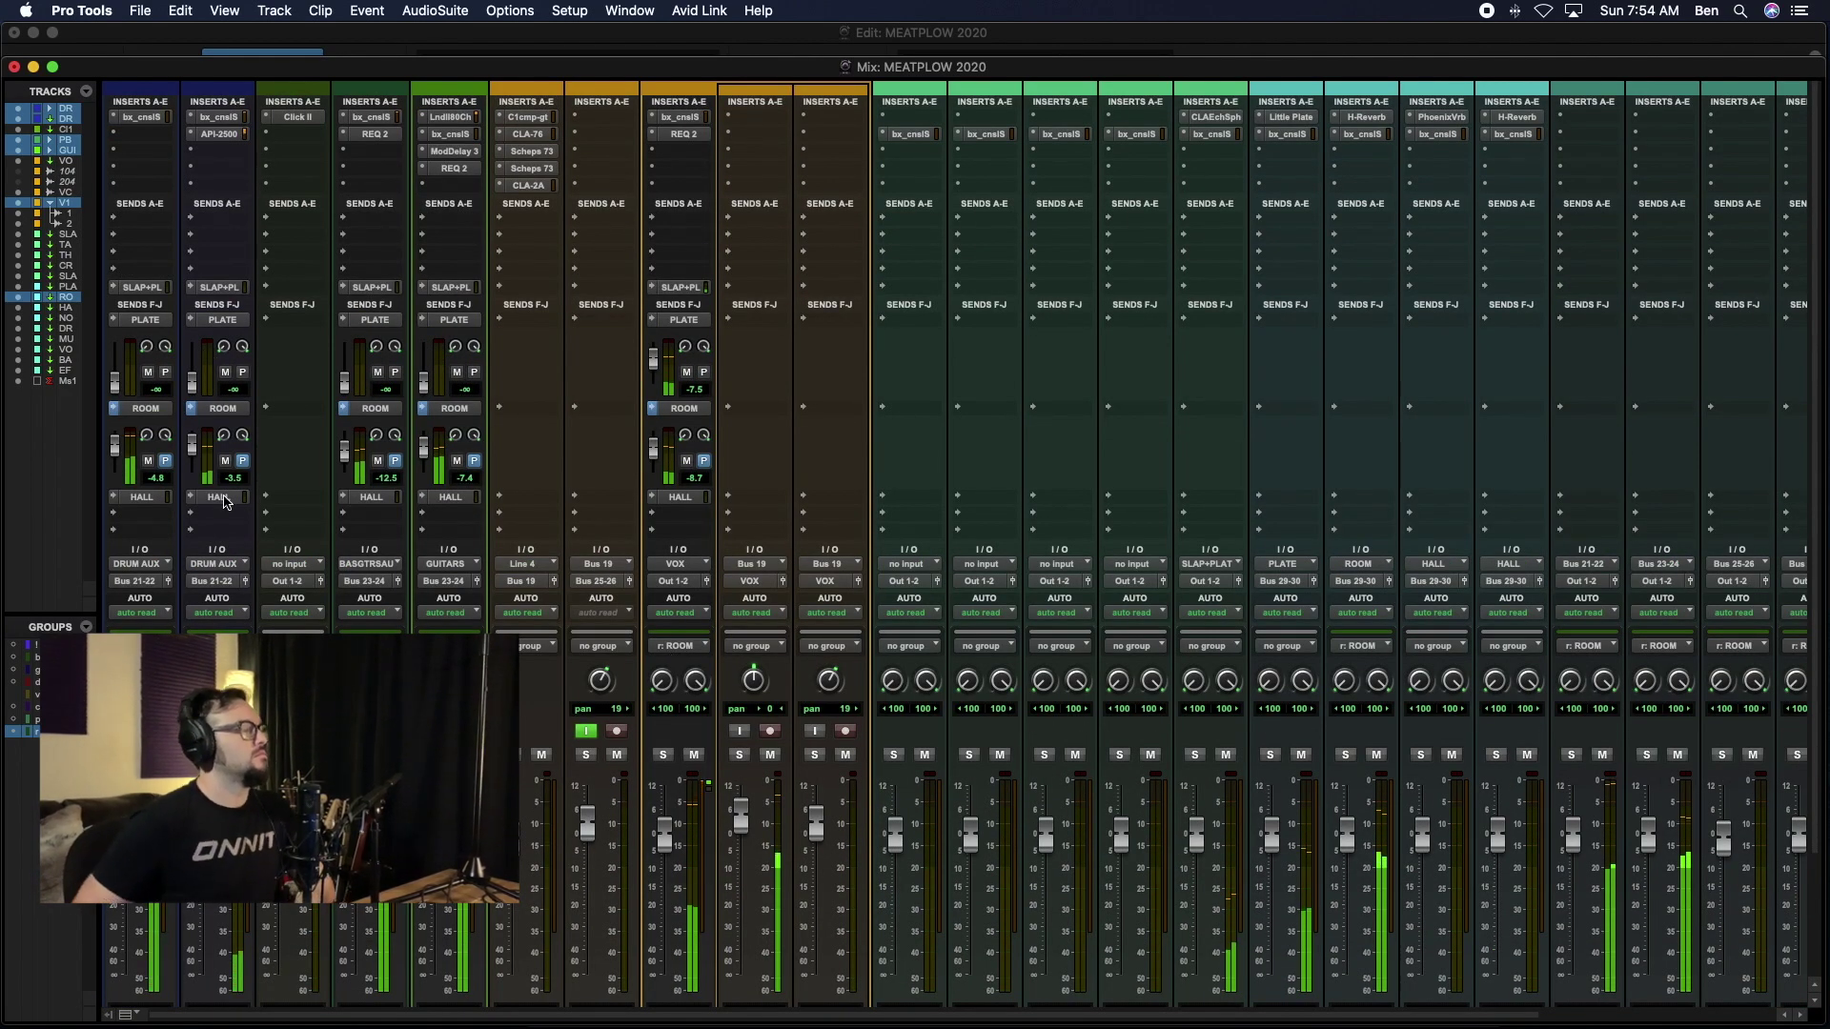
pyautogui.moveTo(117, 451); pyautogui.dragTo(127, 480)
pyautogui.moveTo(122, 457); pyautogui.dragTo(122, 446)
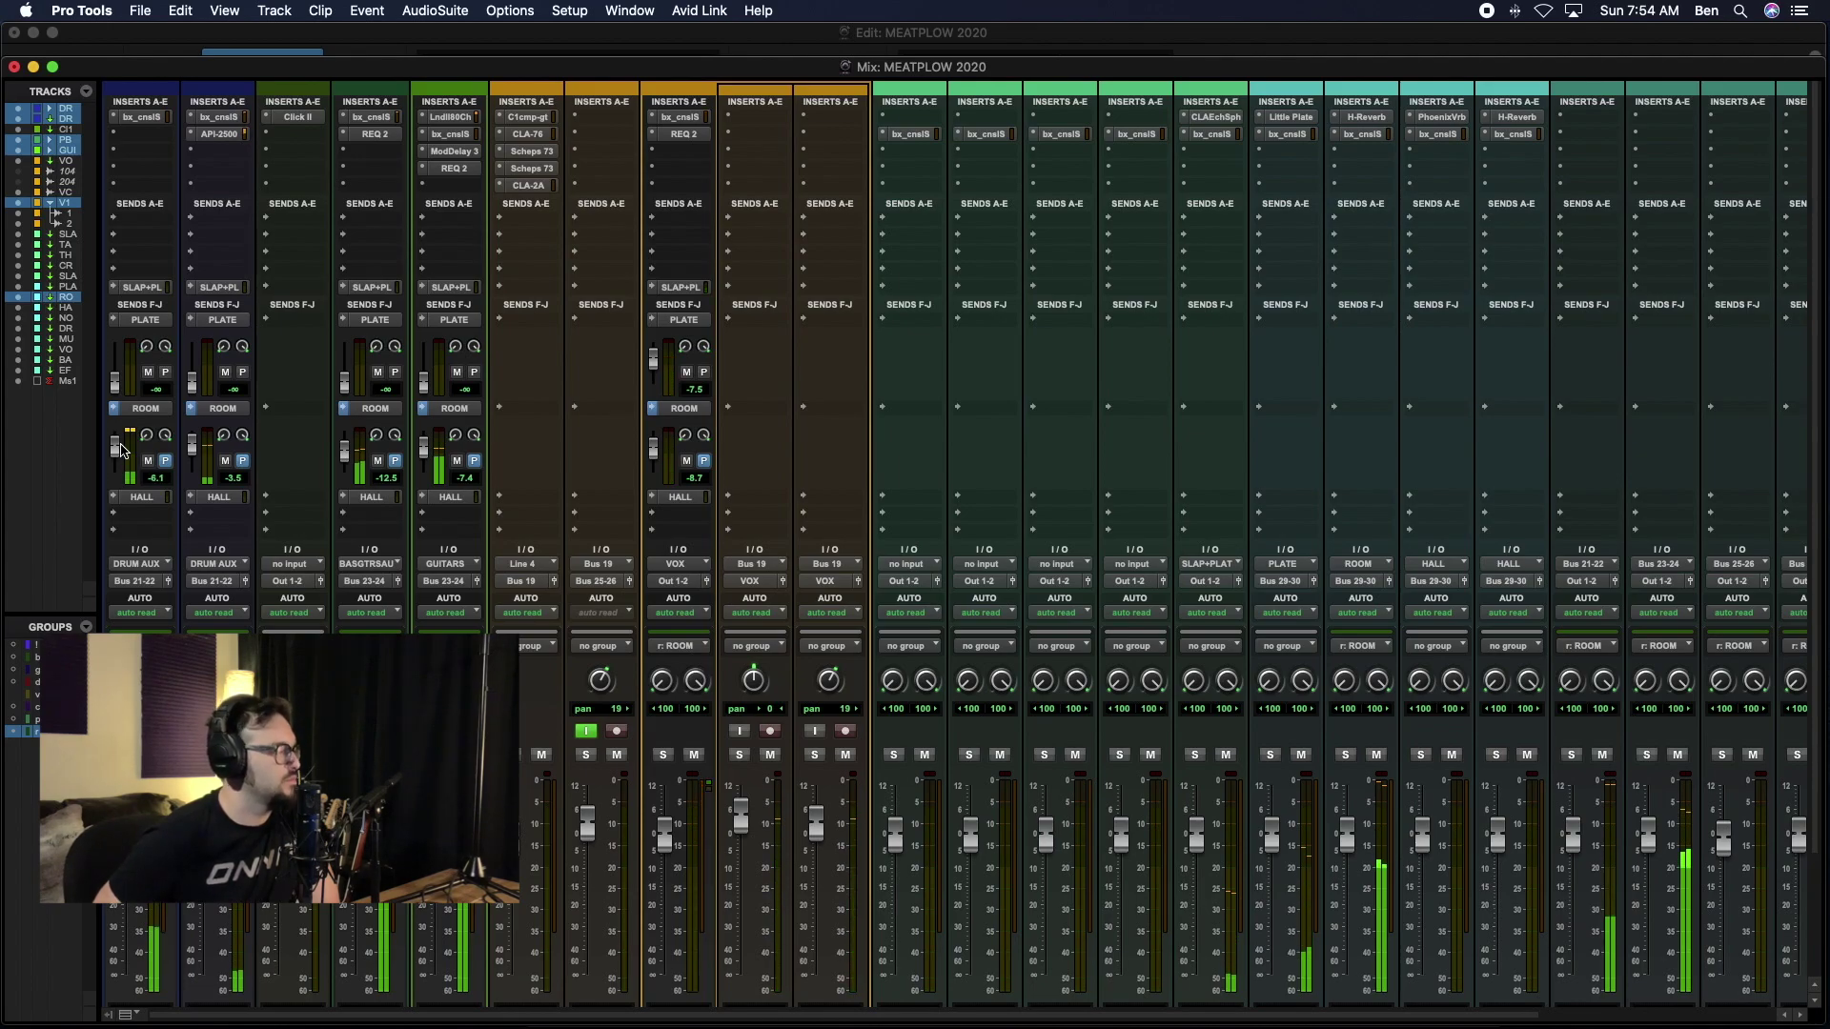
pyautogui.moveTo(122, 450); pyautogui.dragTo(120, 448)
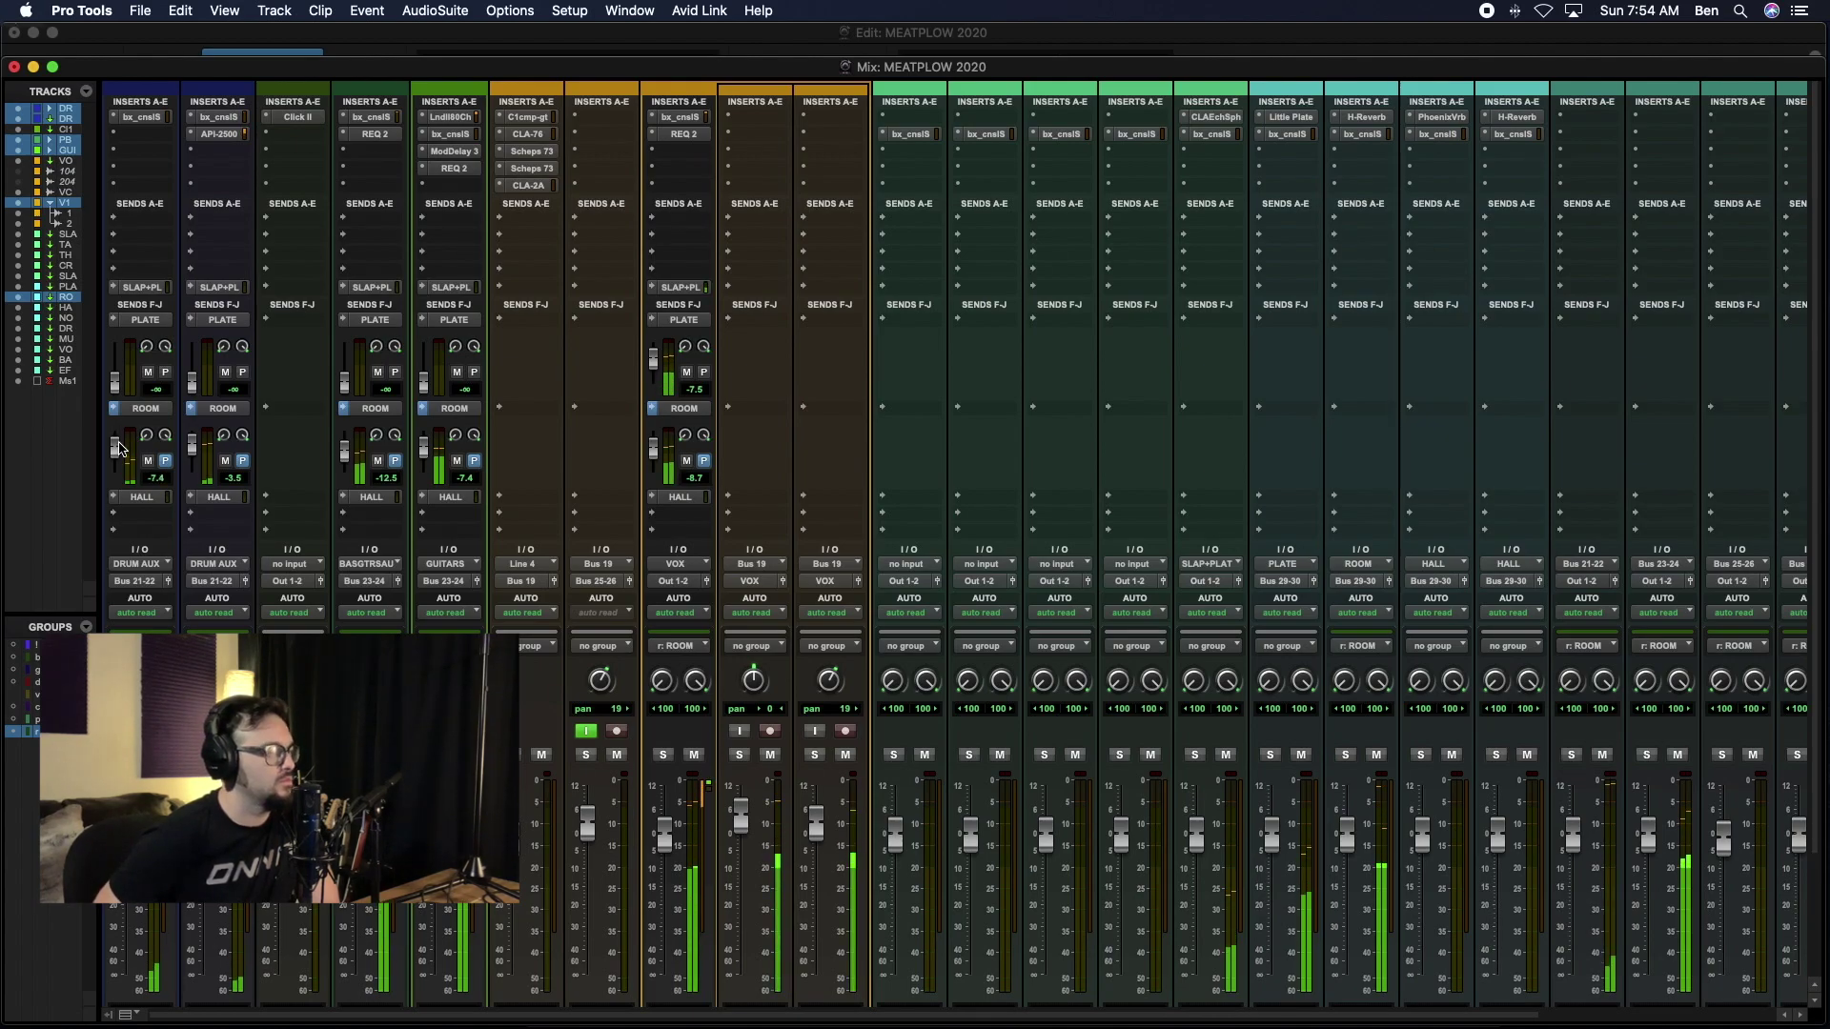
pyautogui.moveTo(120, 458); pyautogui.dragTo(120, 458)
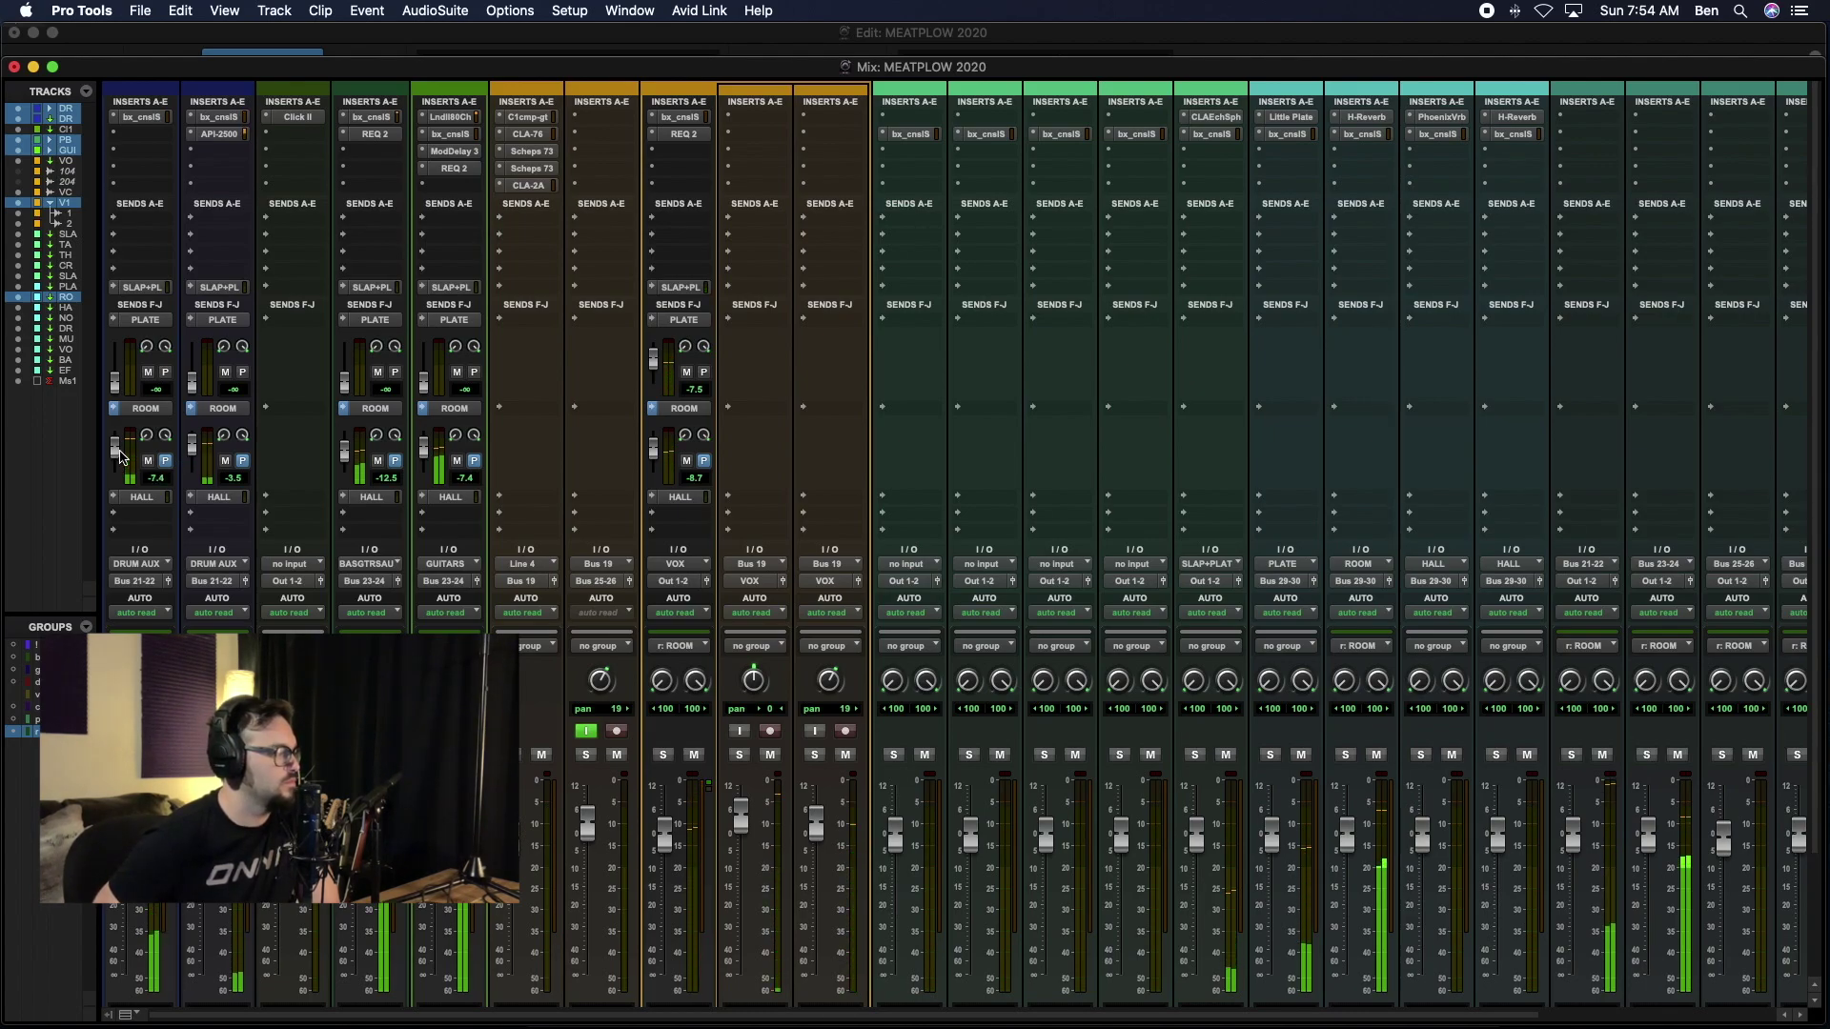
pyautogui.moveTo(121, 452); pyautogui.dragTo(122, 453)
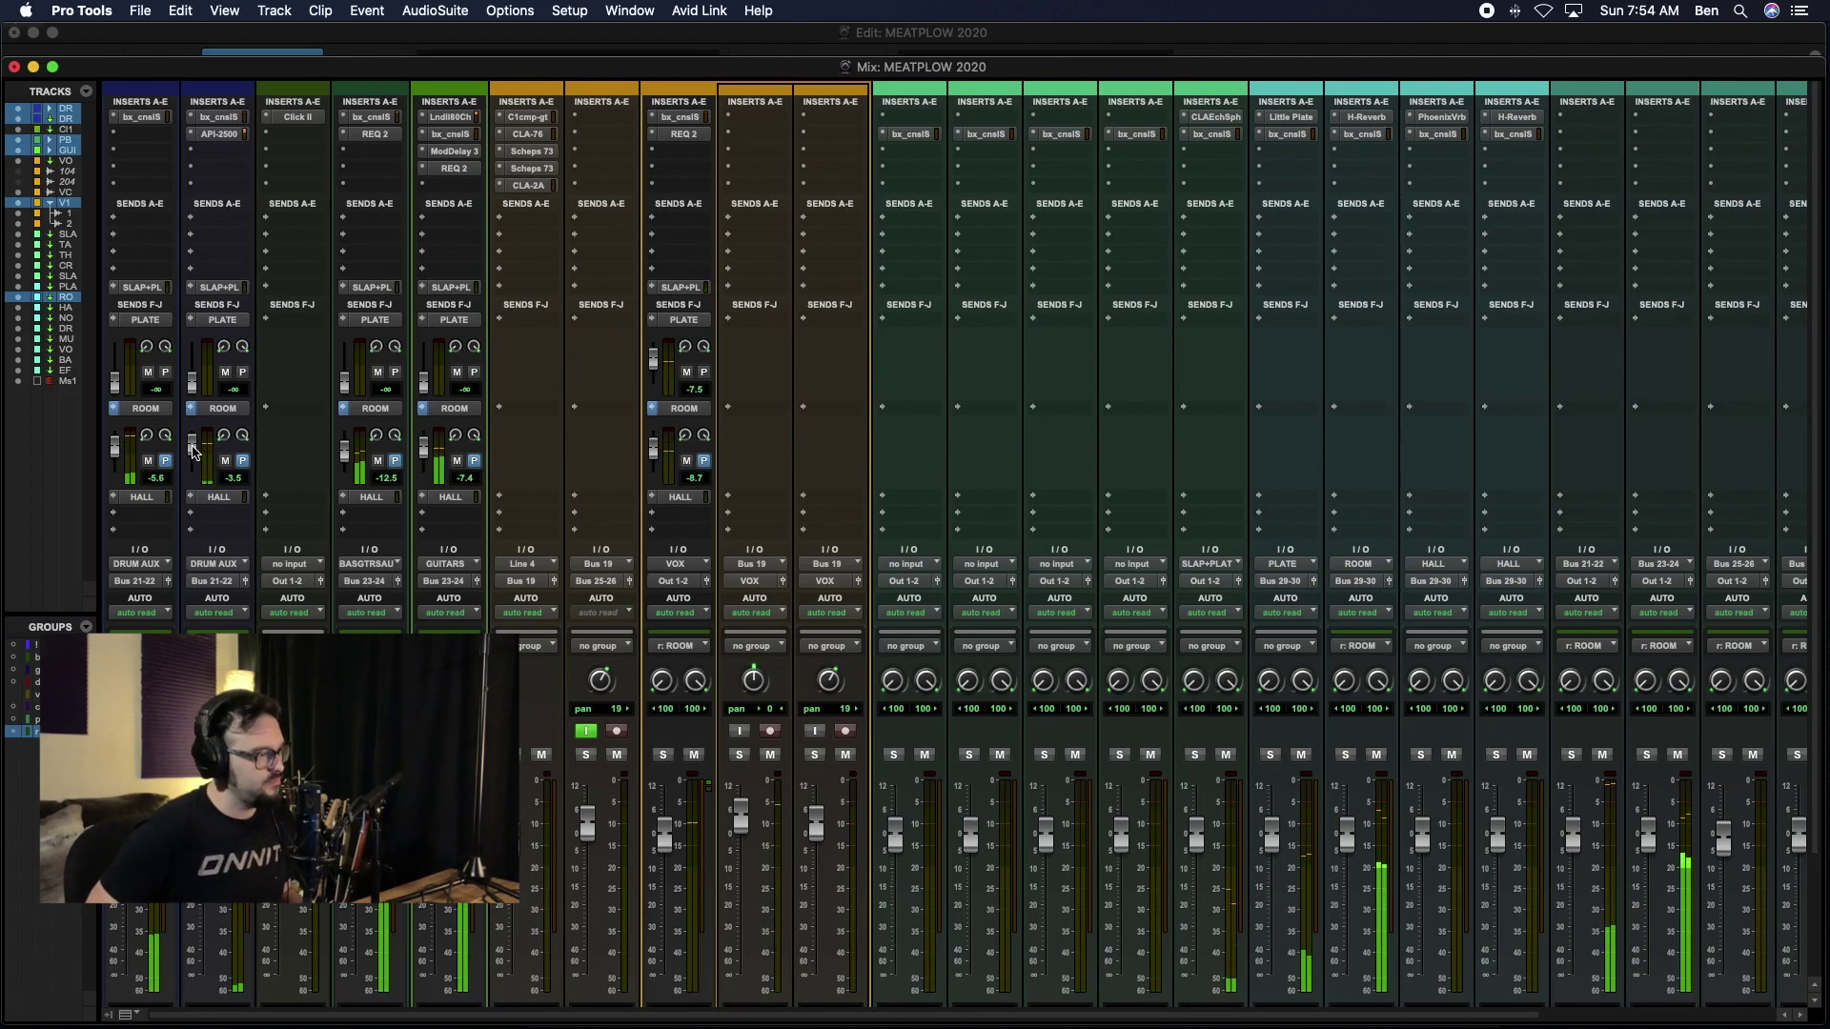
pyautogui.moveTo(193, 452); pyautogui.dragTo(193, 443)
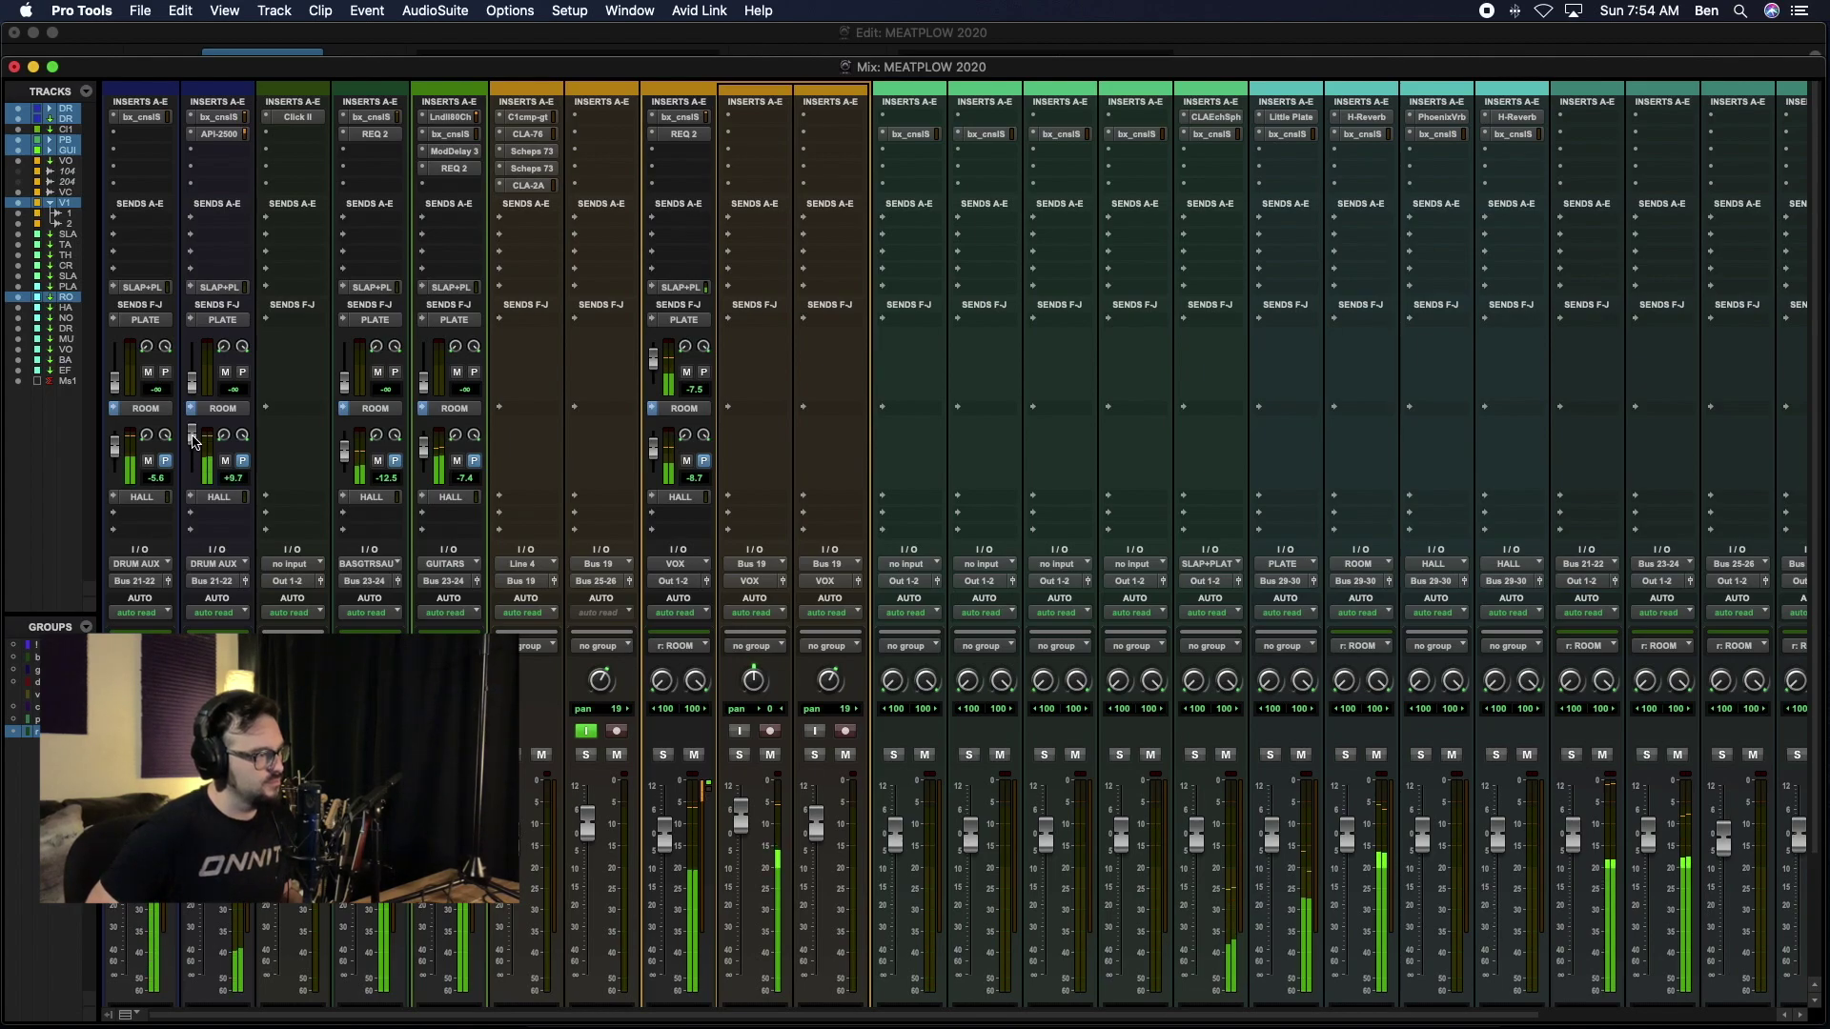
pyautogui.moveTo(195, 452); pyautogui.dragTo(219, 562)
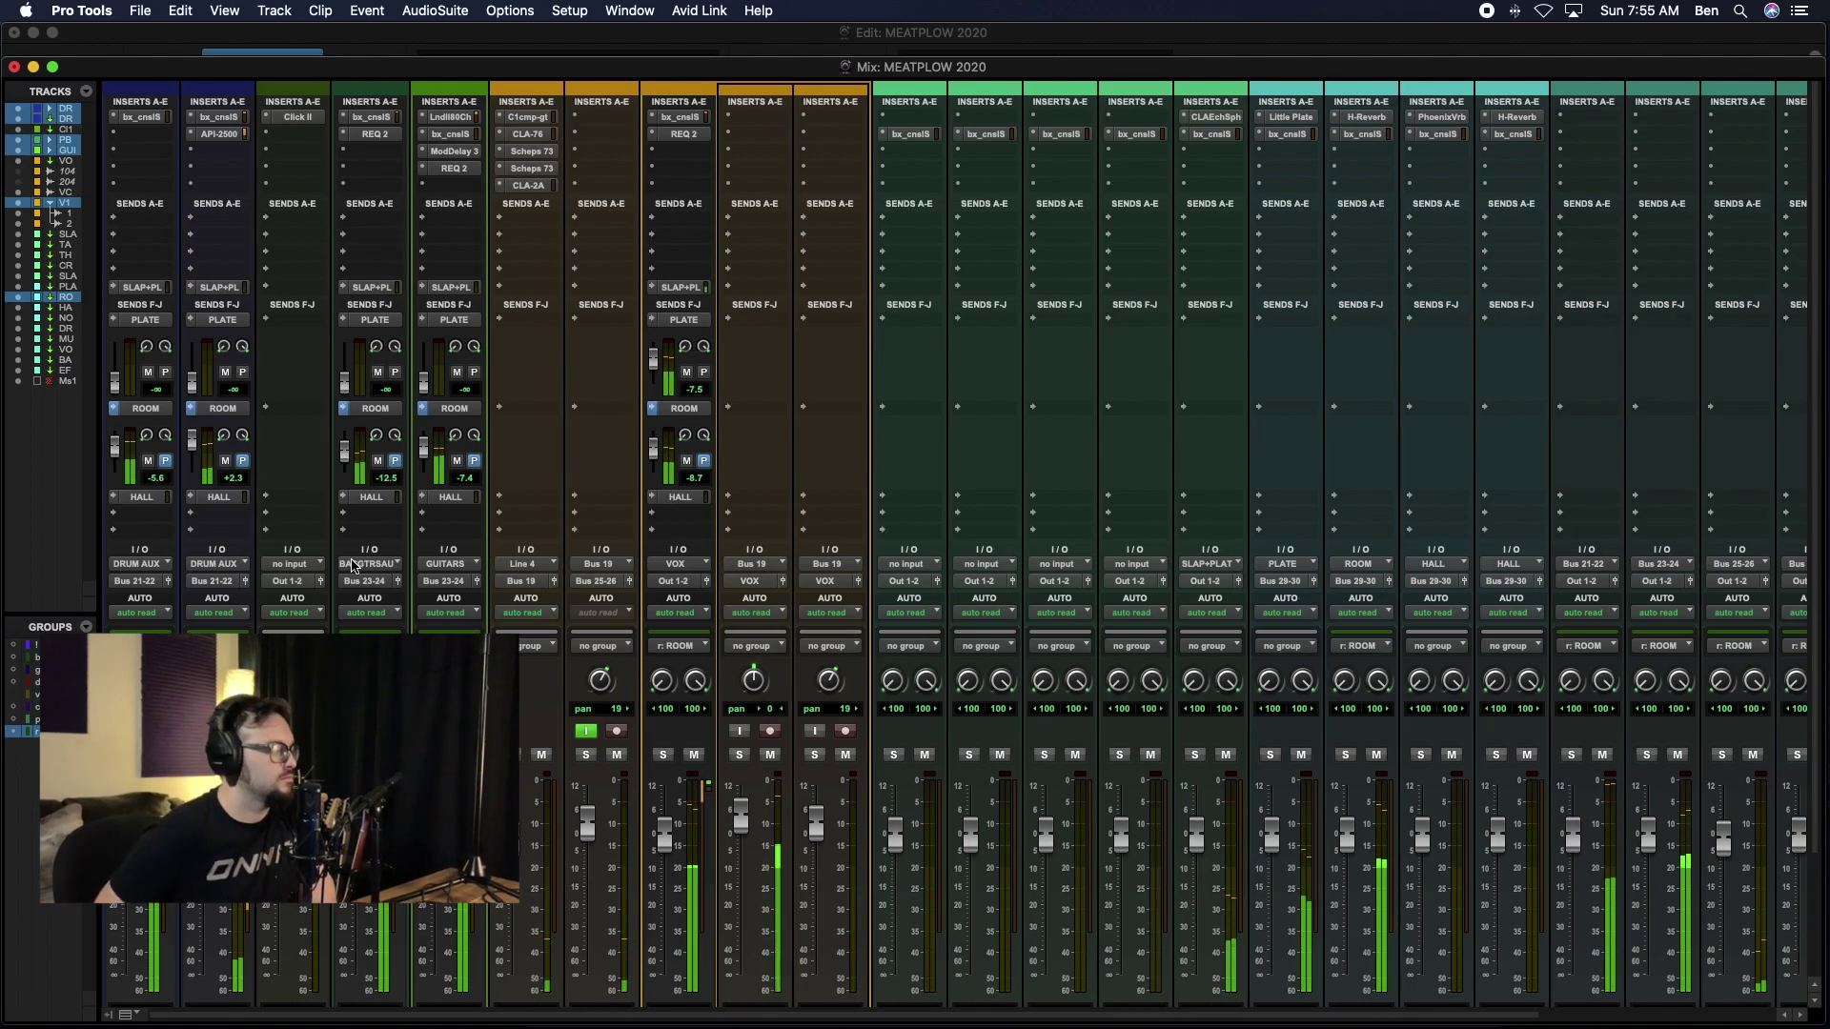
# Step: Set the ROOM send levels to -16.3 dB on the bass-guitar sub, -8.7 dB on GUITARS and -11.2 dB on VOX.1
pyautogui.scroll(-3, 353, 429)
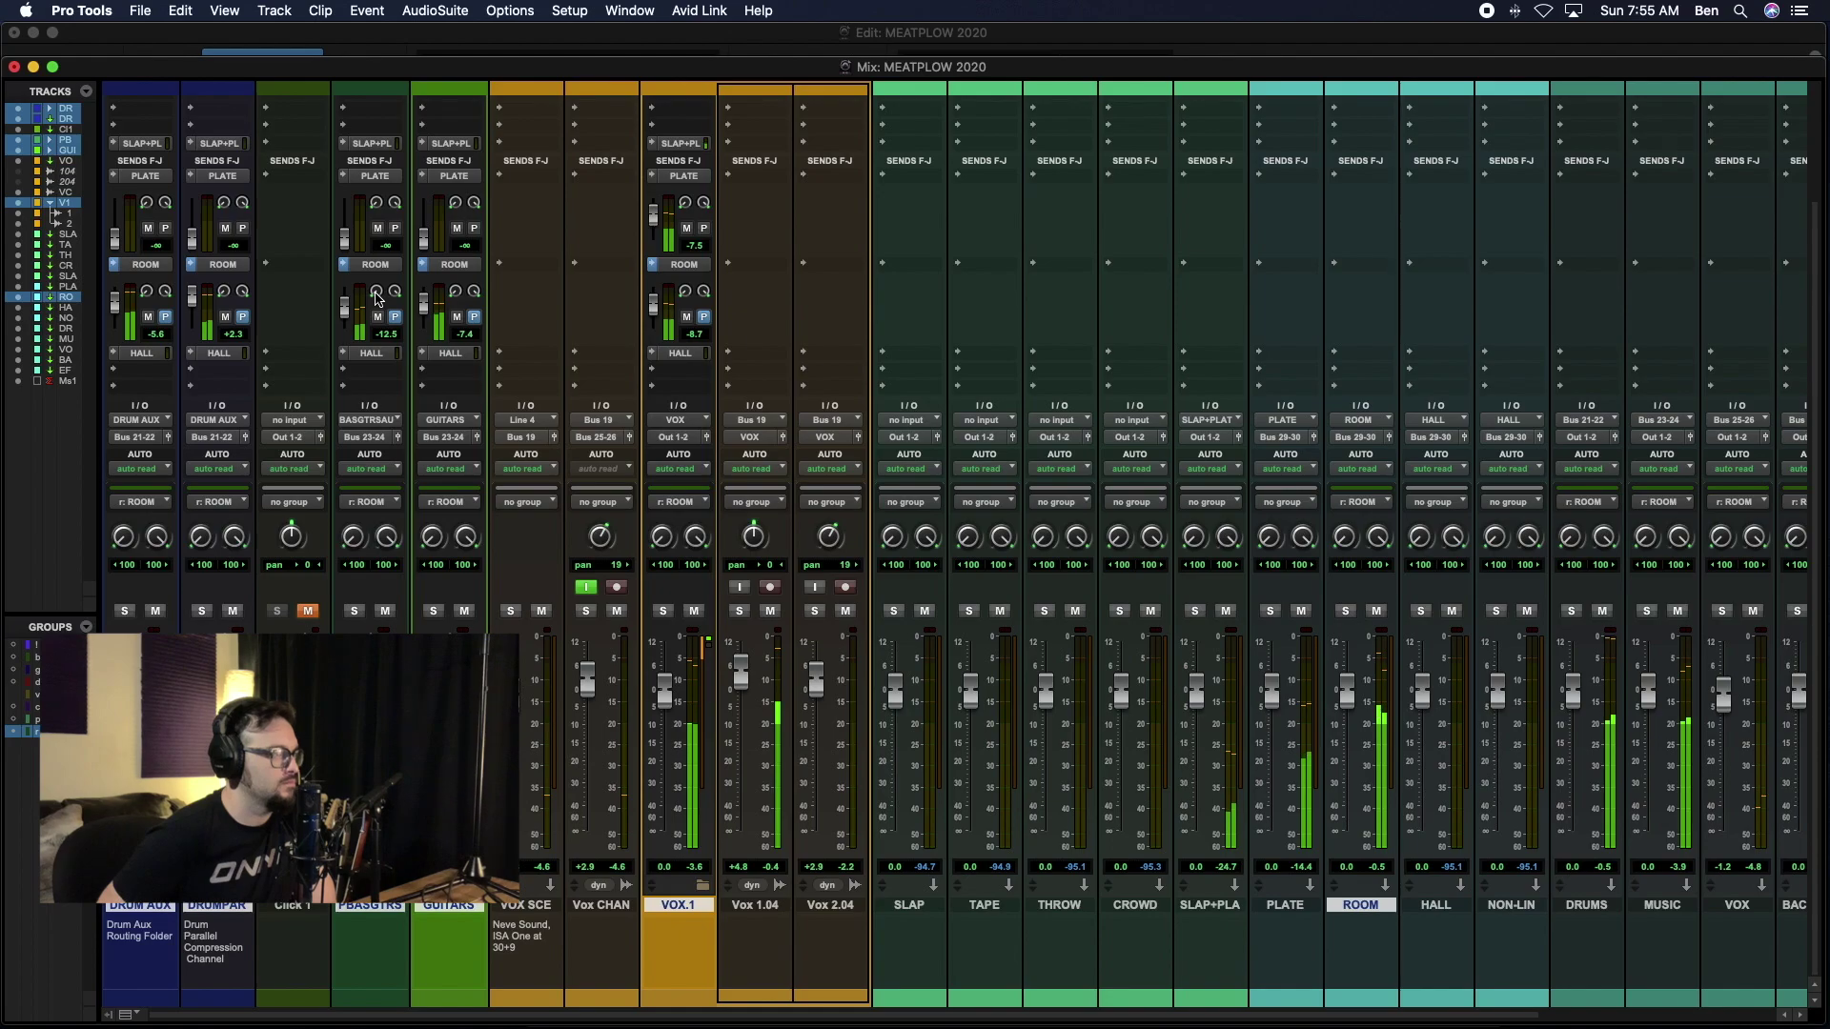
pyautogui.moveTo(348, 315); pyautogui.dragTo(432, 309)
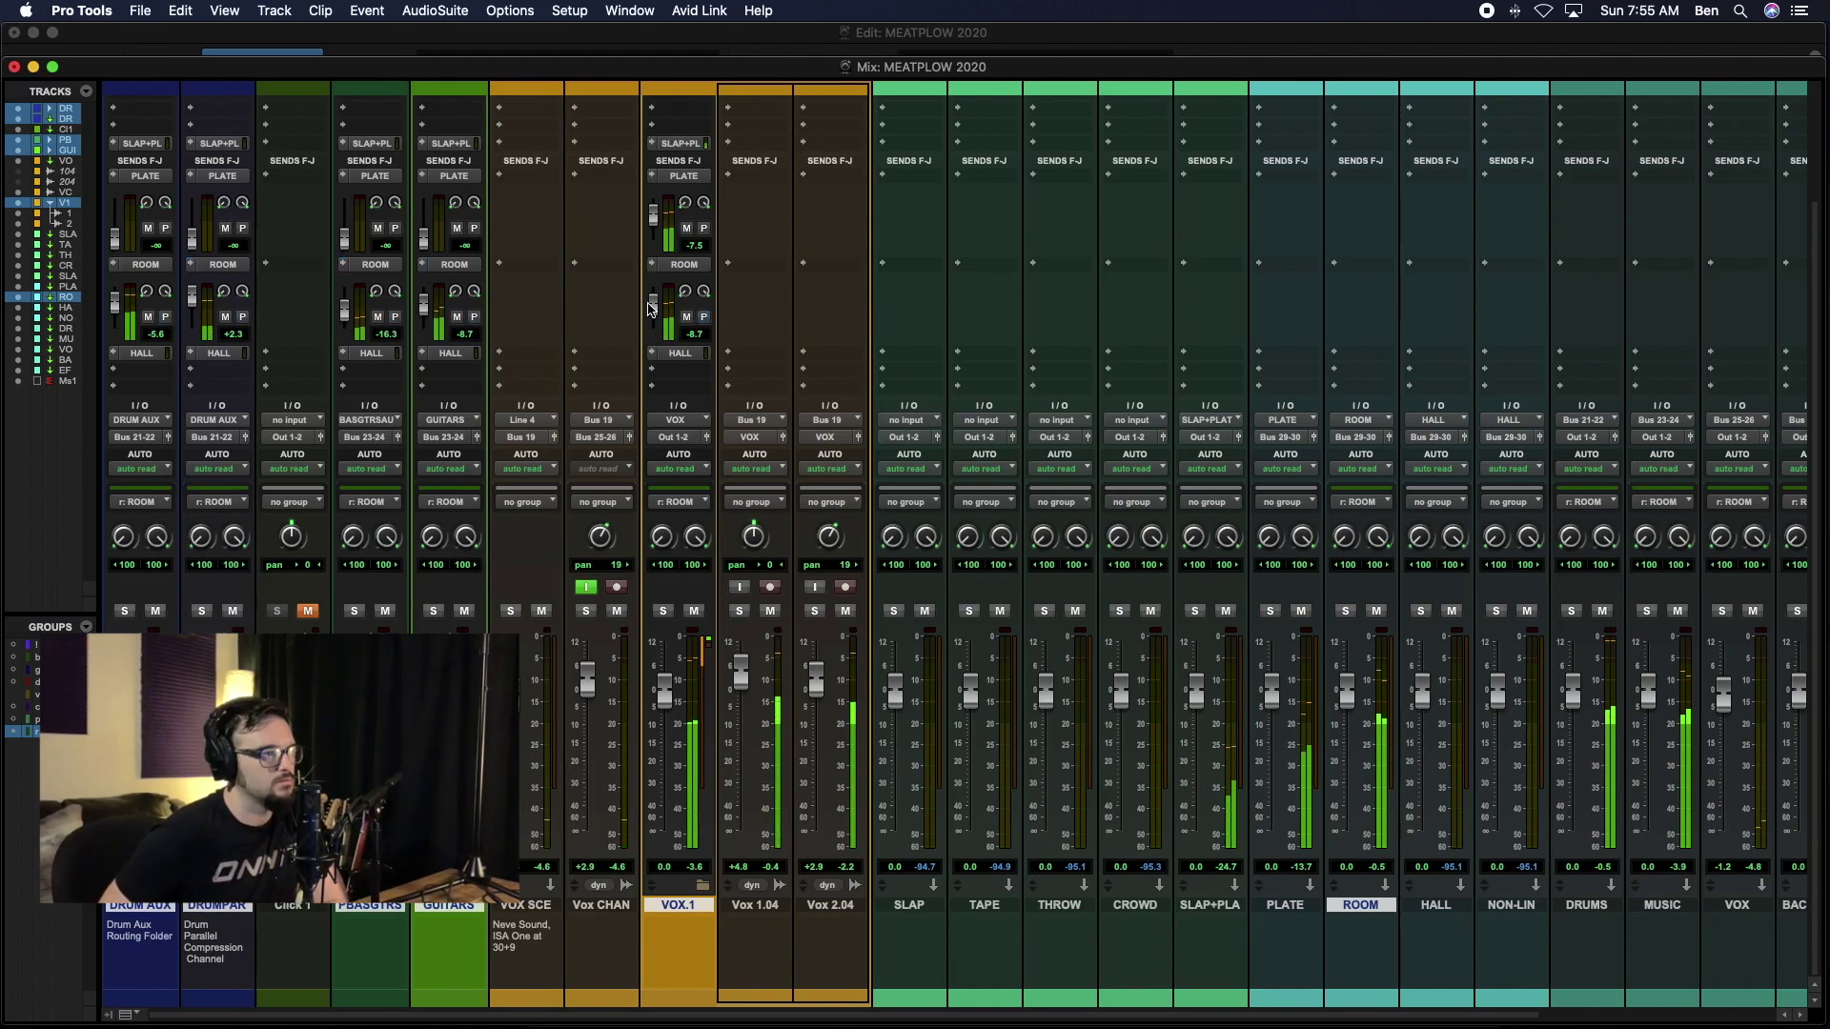
pyautogui.moveTo(652, 308); pyautogui.dragTo(656, 318)
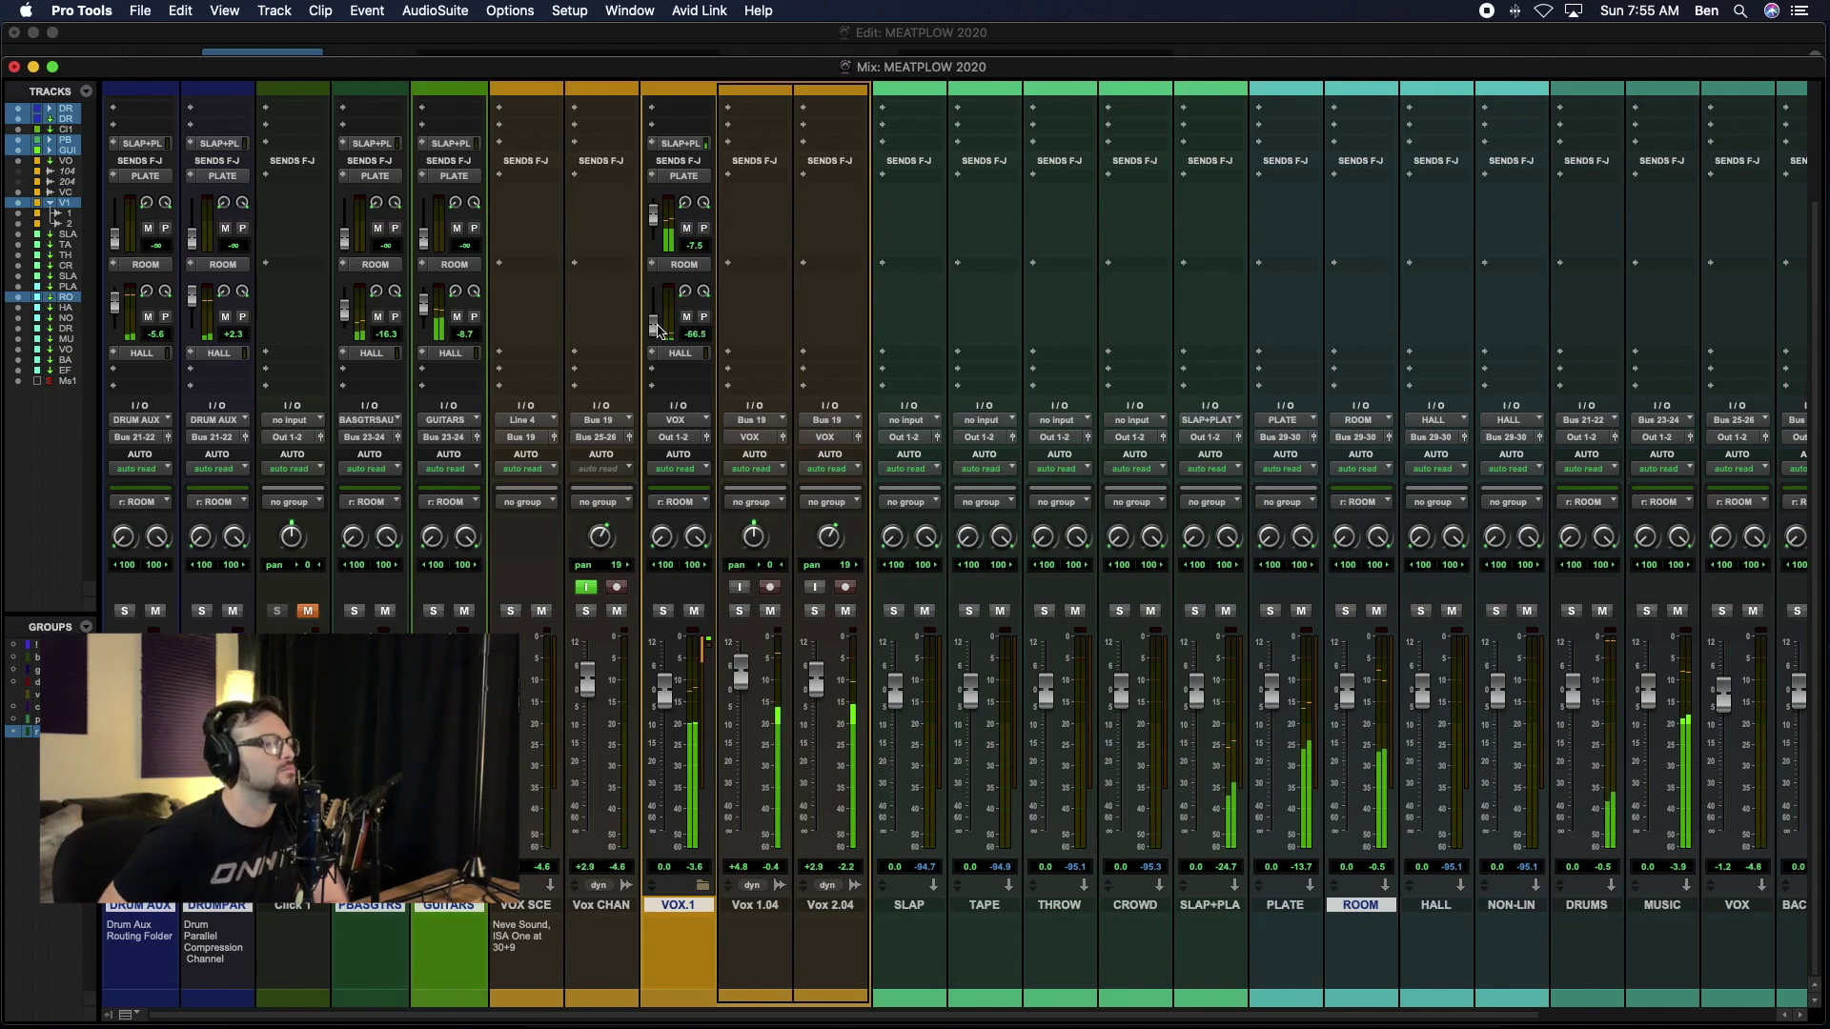
pyautogui.moveTo(658, 314); pyautogui.dragTo(662, 311)
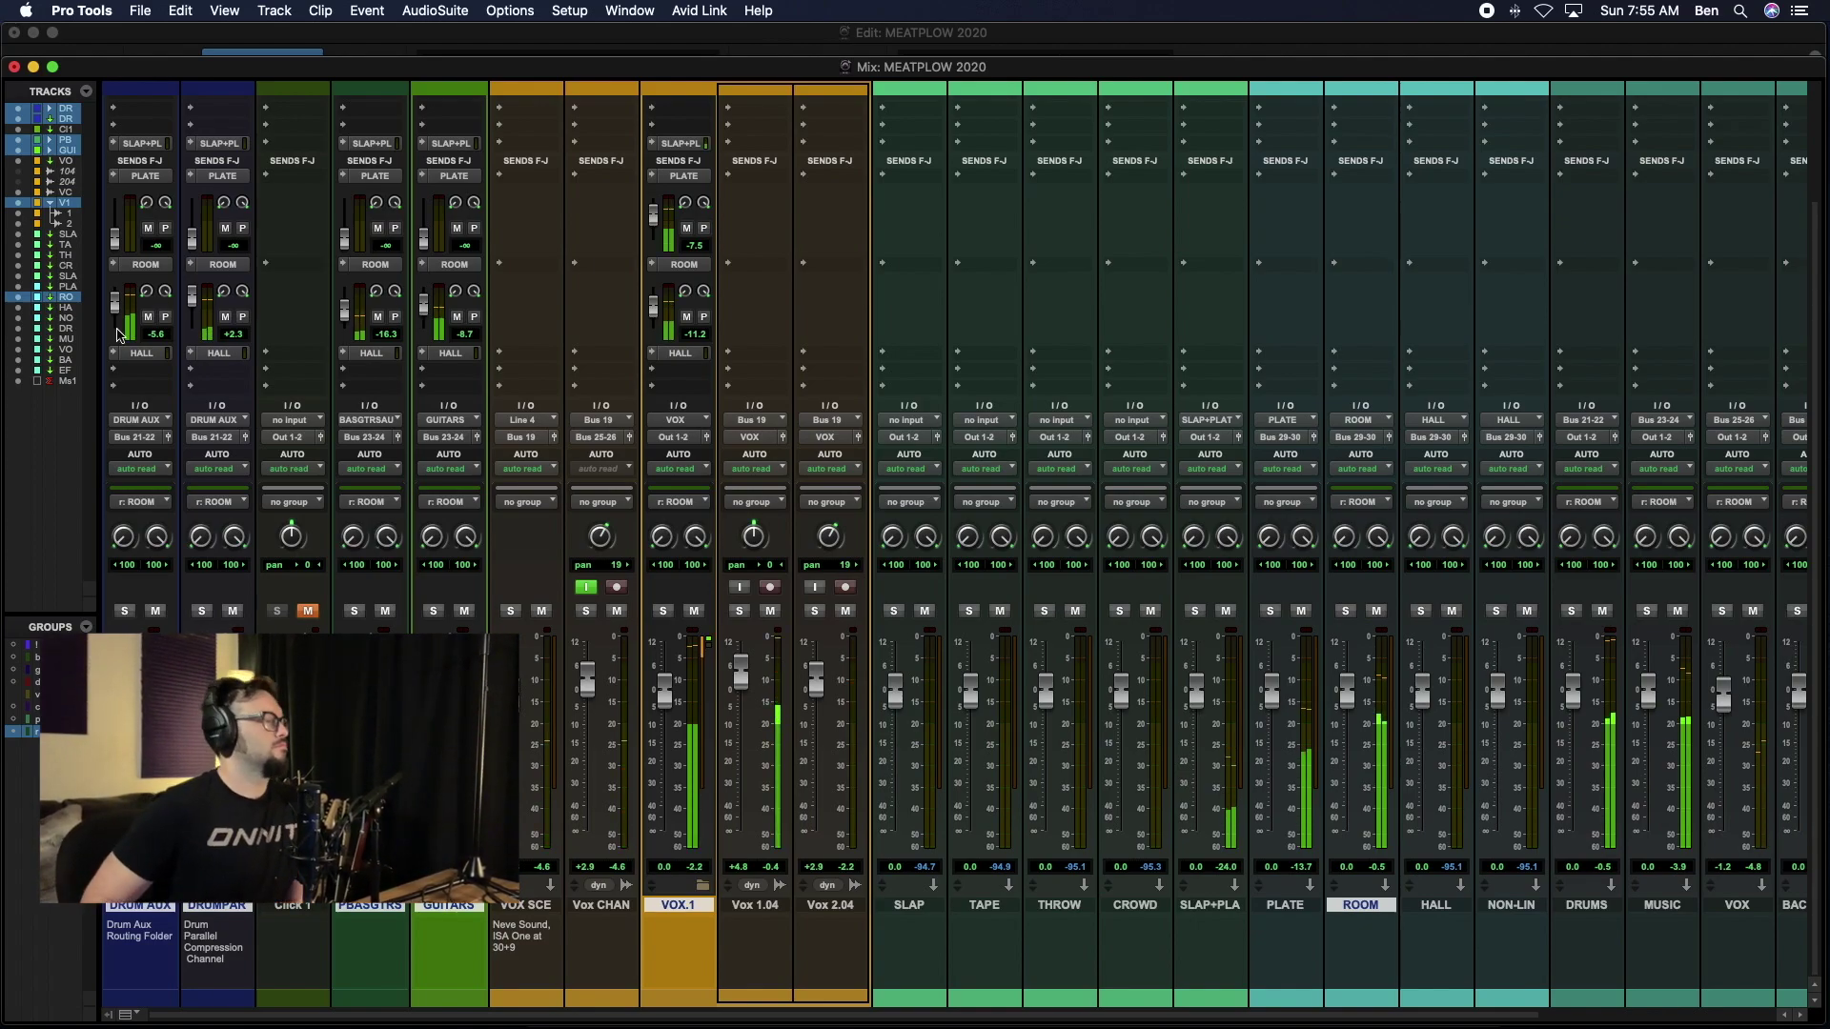
# Step: Lower the ROOM sends to -8.2 dB on DRUM AUX and +0.3 dB on the drum parallel compression track
pyautogui.moveTo(114, 302)
pyautogui.mouseDown()
pyautogui.moveTo(192, 300)
pyautogui.moveTo(113, 305)
pyautogui.mouseUp()
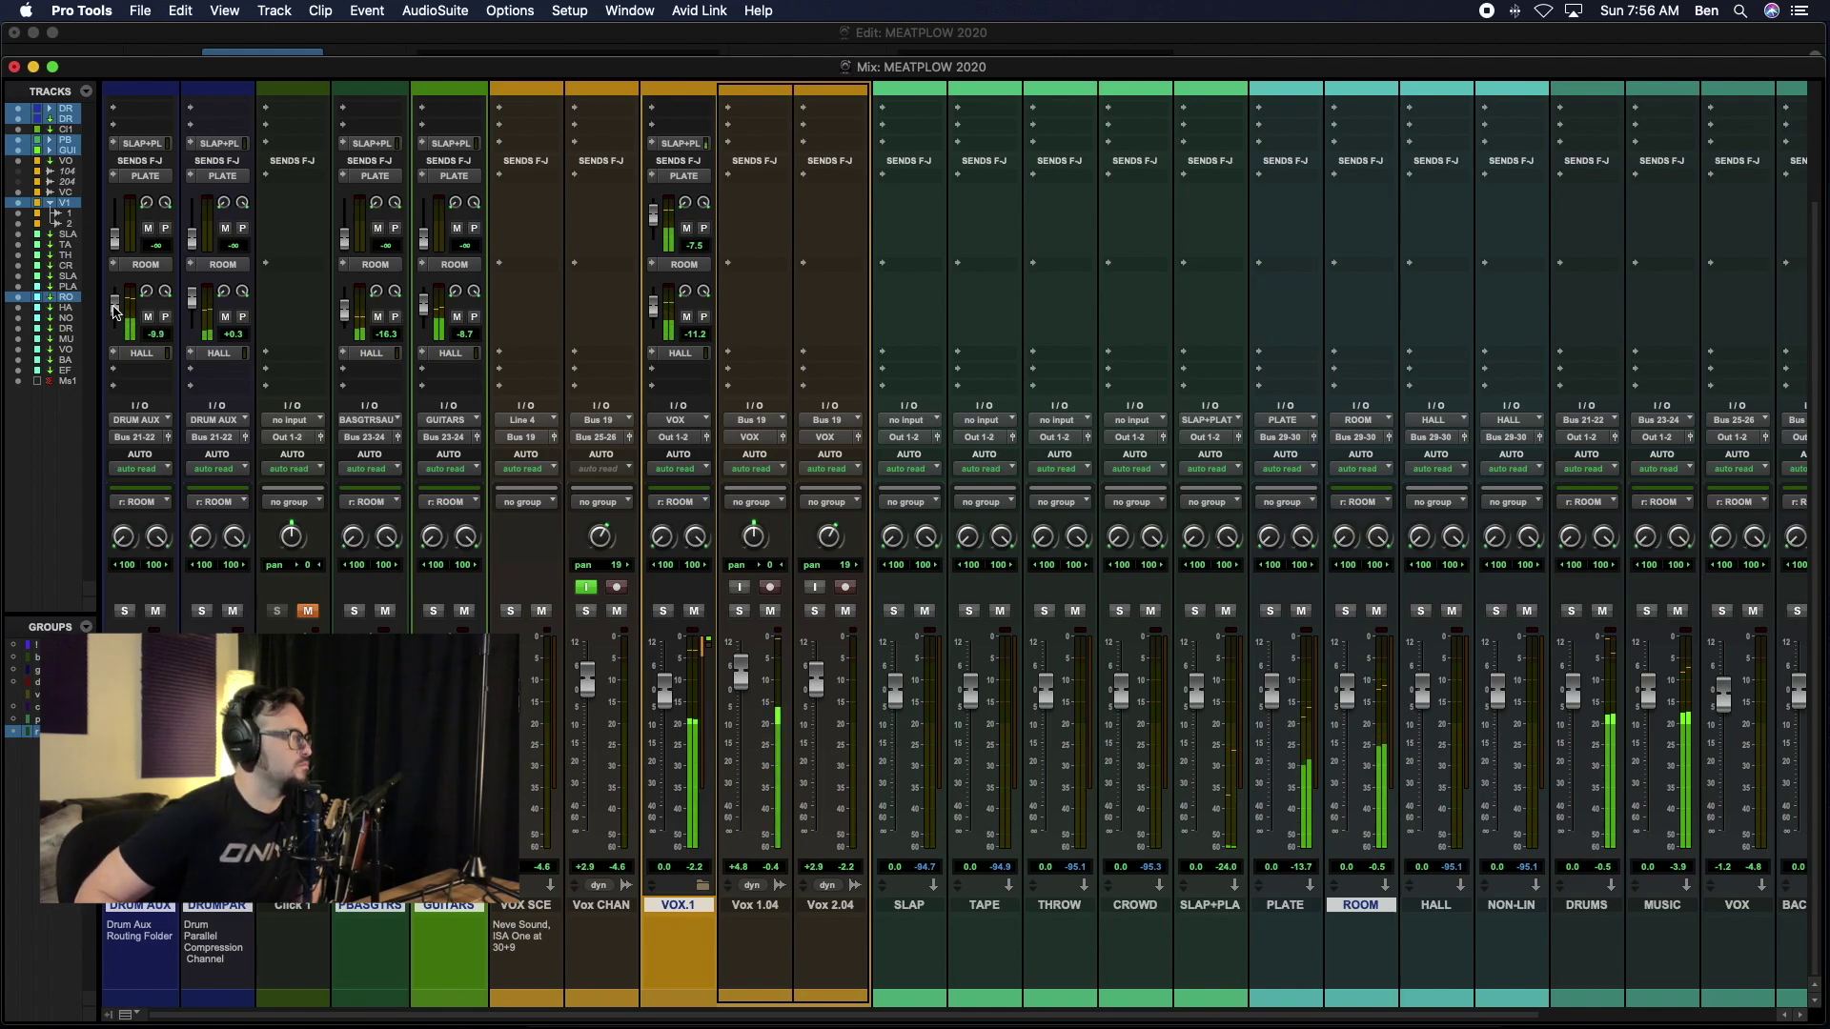
pyautogui.moveTo(112, 308); pyautogui.dragTo(113, 311)
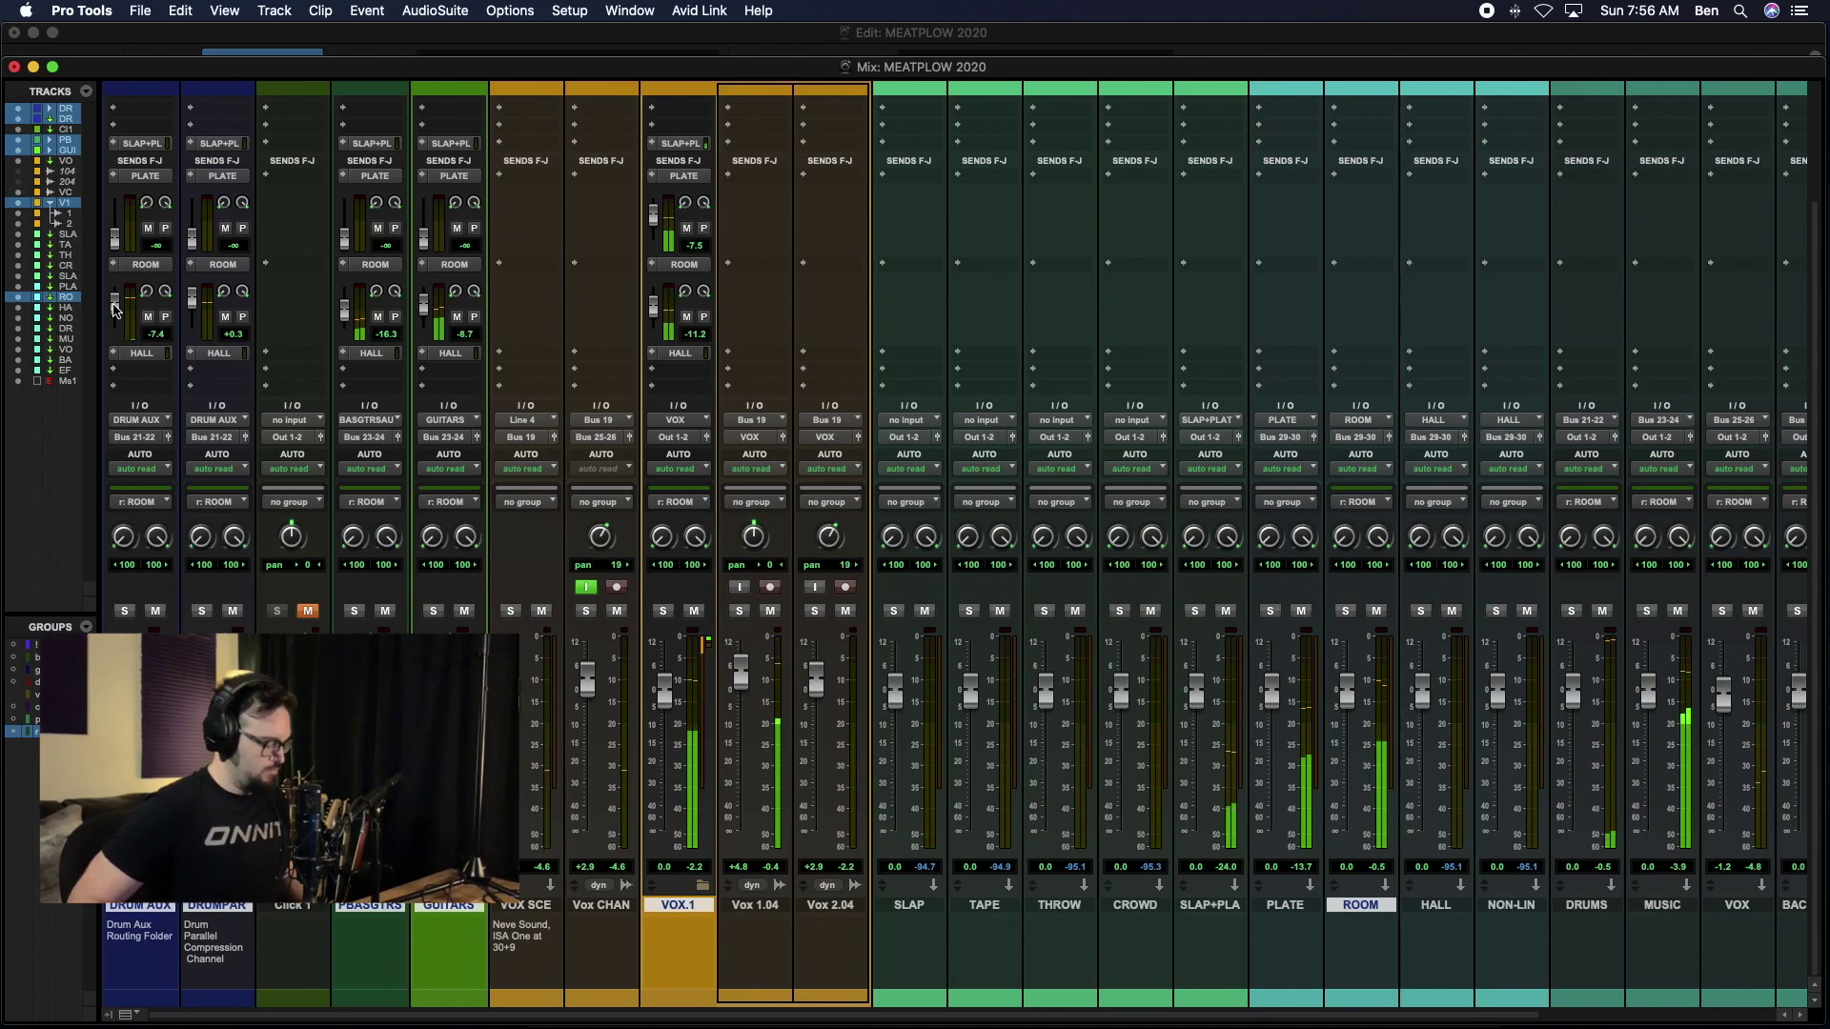
pyautogui.moveTo(115, 318); pyautogui.dragTo(120, 333)
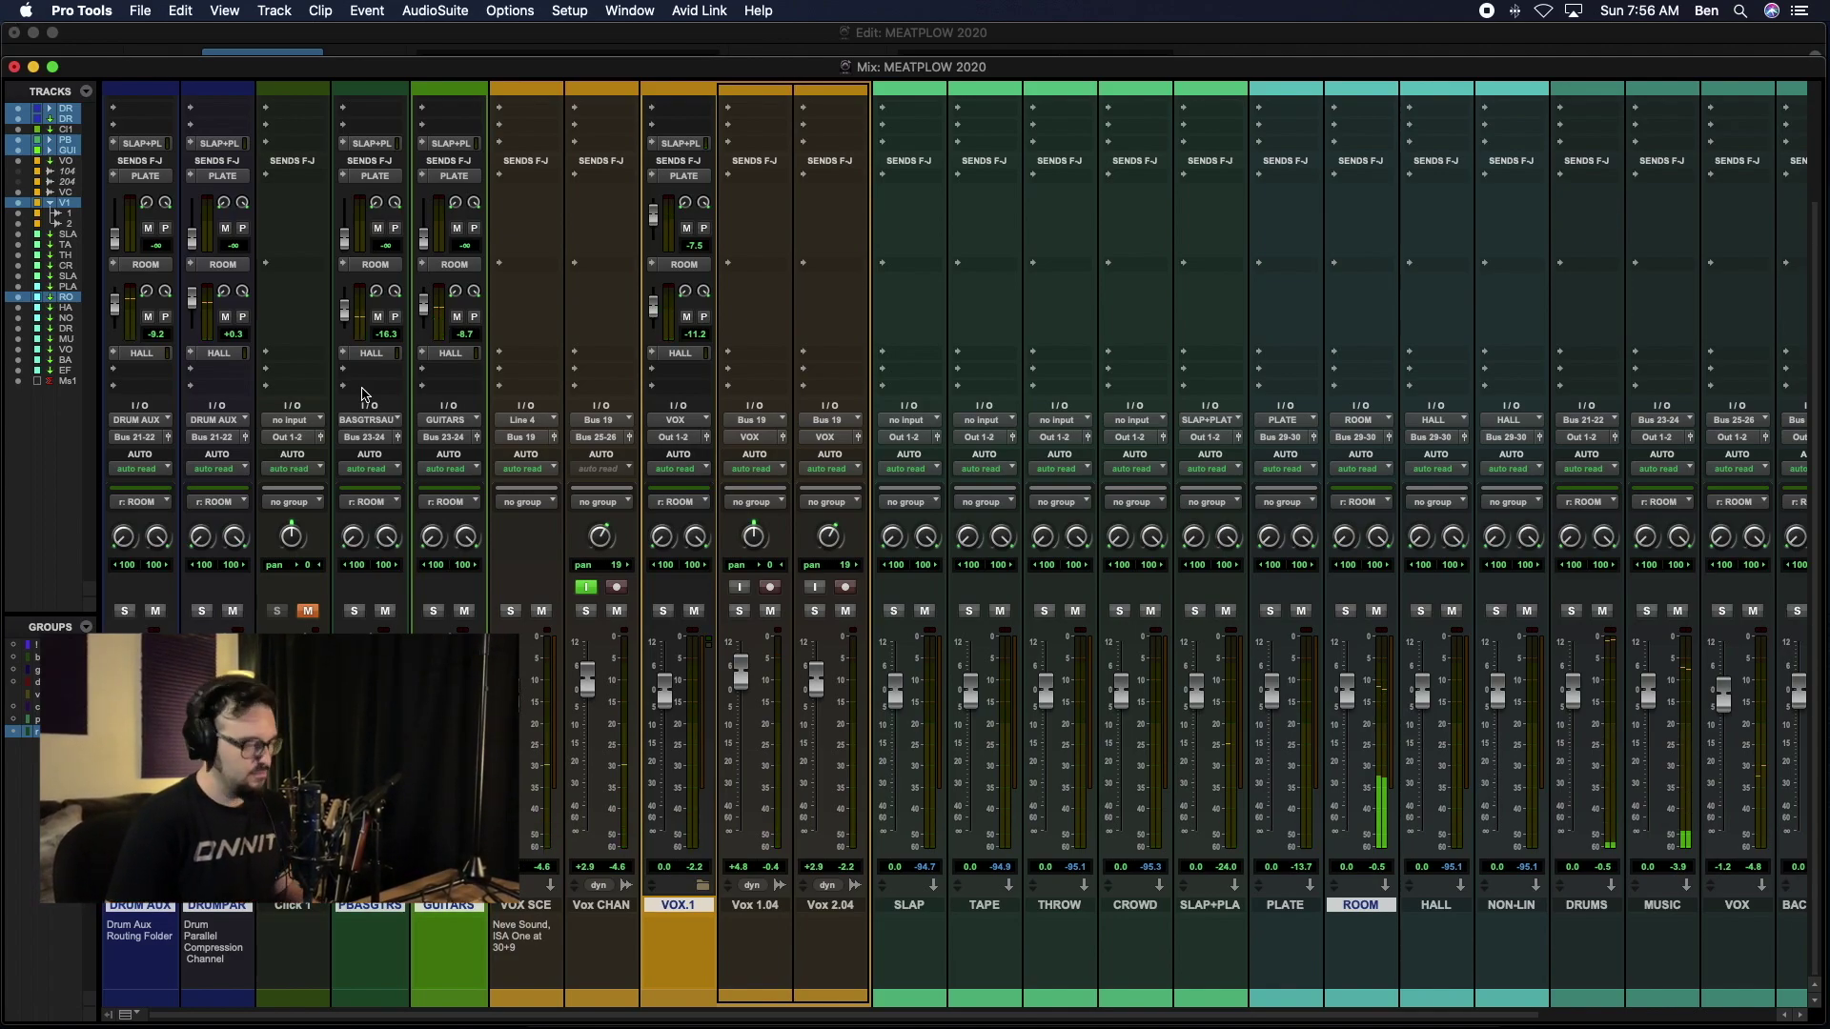
# Step: Save the session and examine the H-Reverb preset and settings on the NON-LIN track
pyautogui.press('super+s')
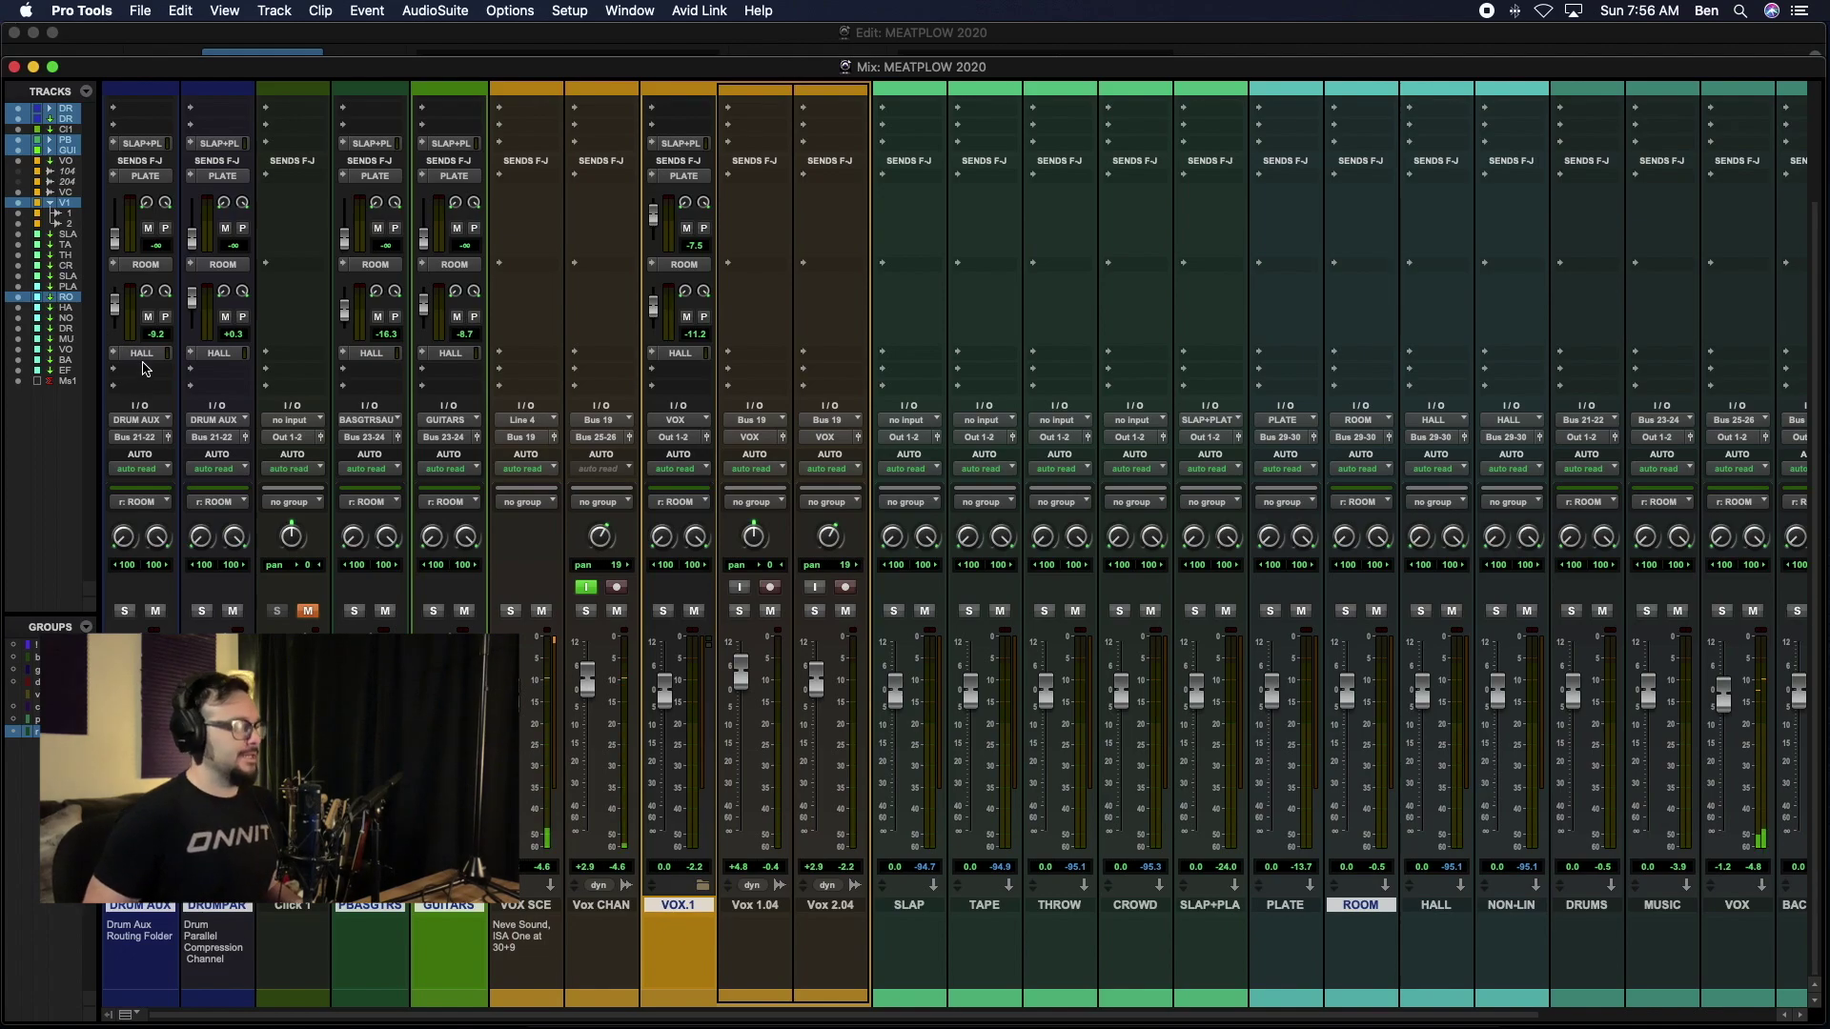
pyautogui.scroll(5, 1368, 186)
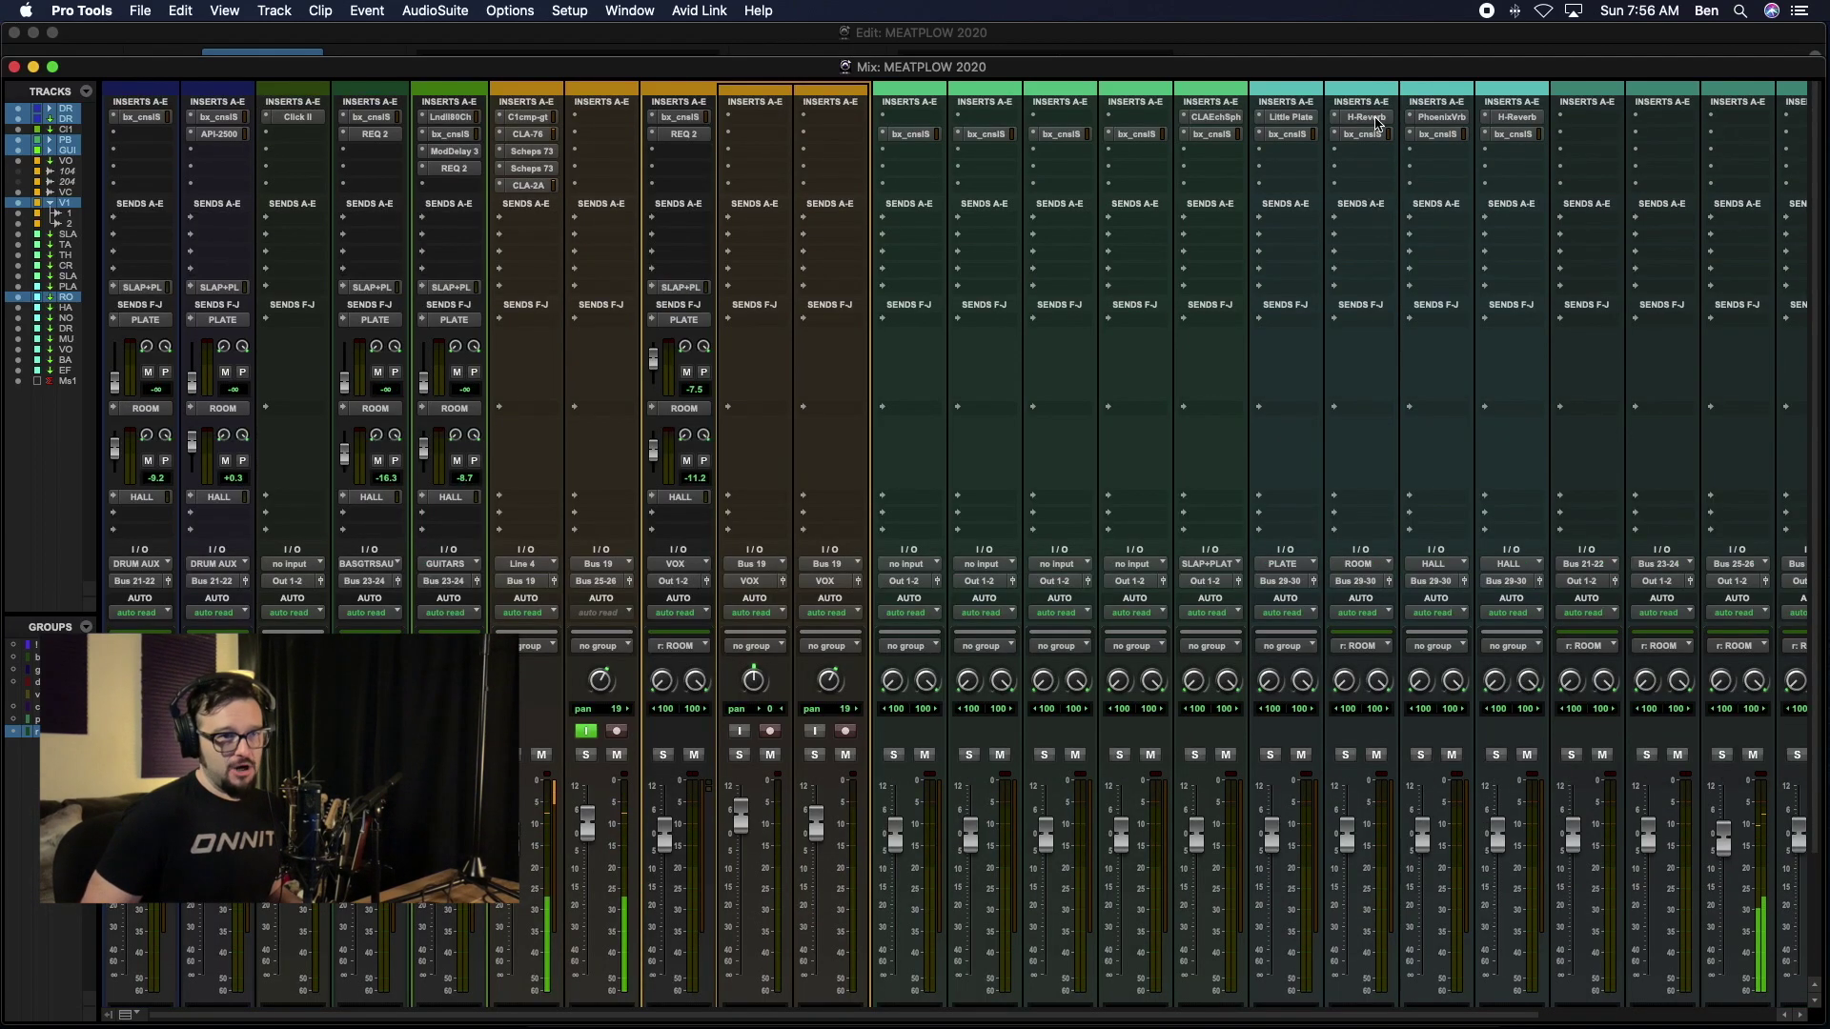
pyautogui.click(1498, 117)
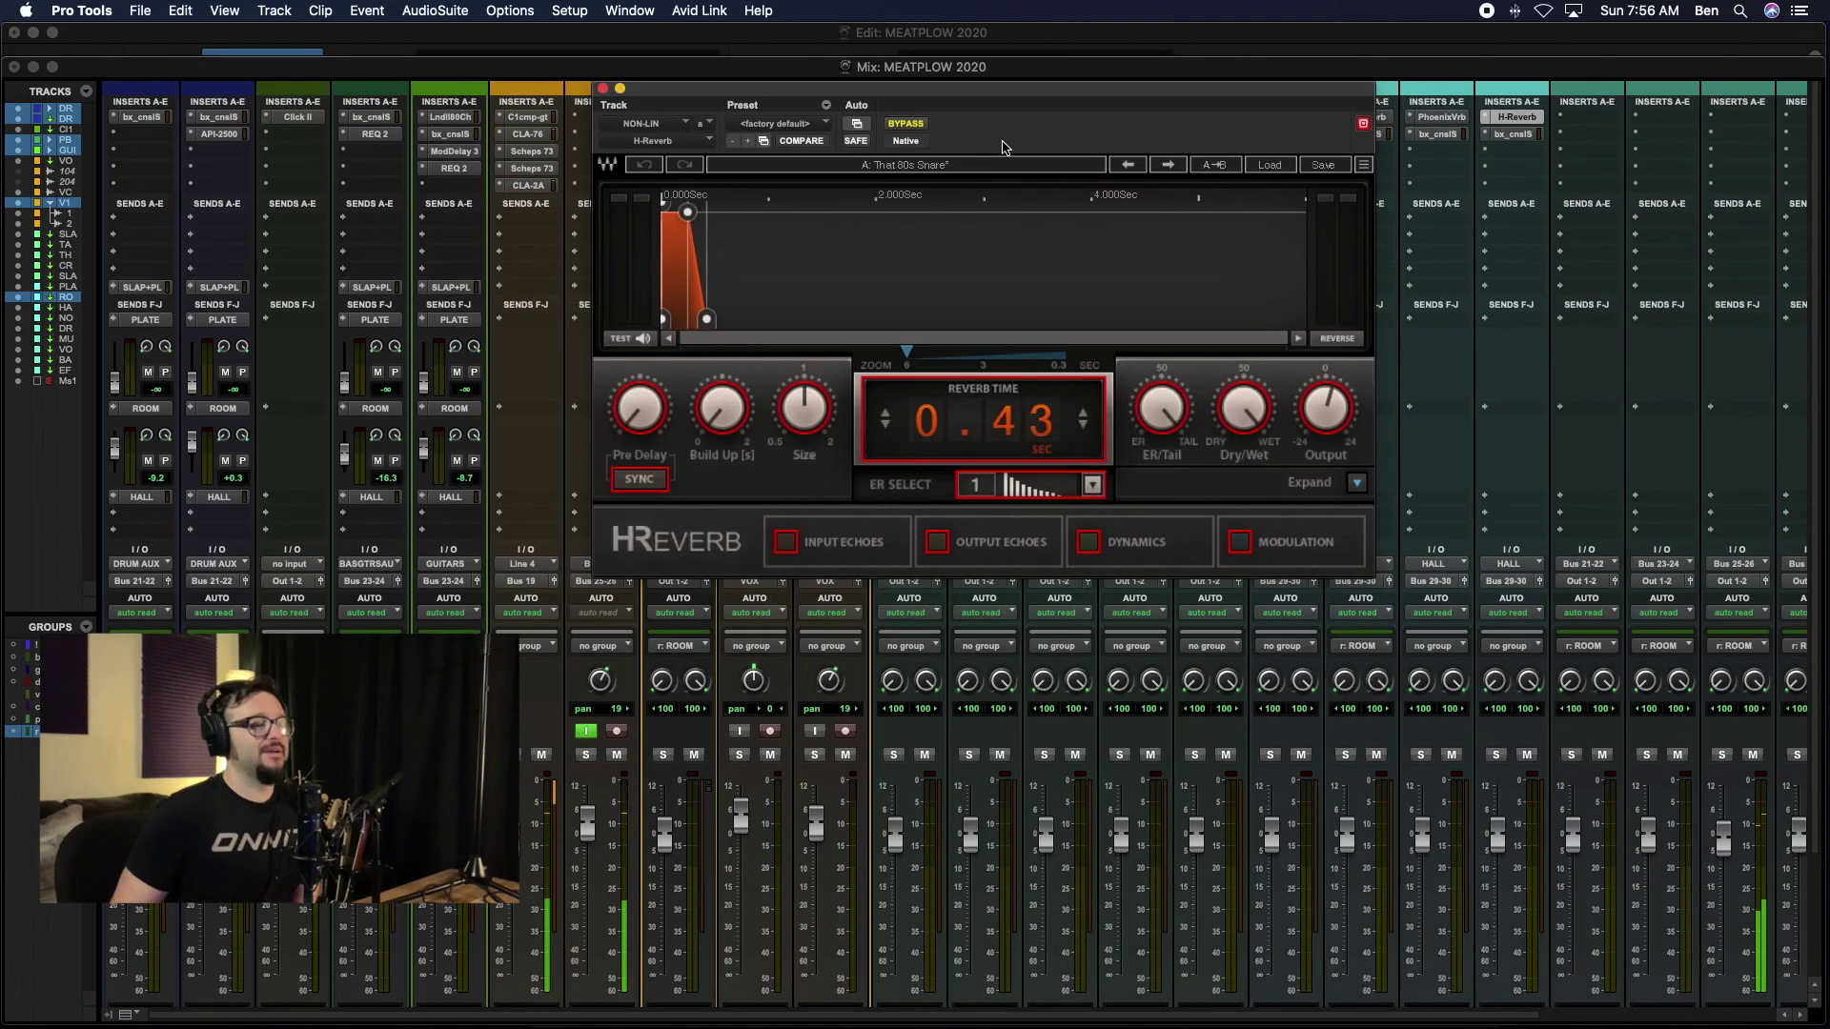
pyautogui.moveTo(953, 113); pyautogui.dragTo(939, 352)
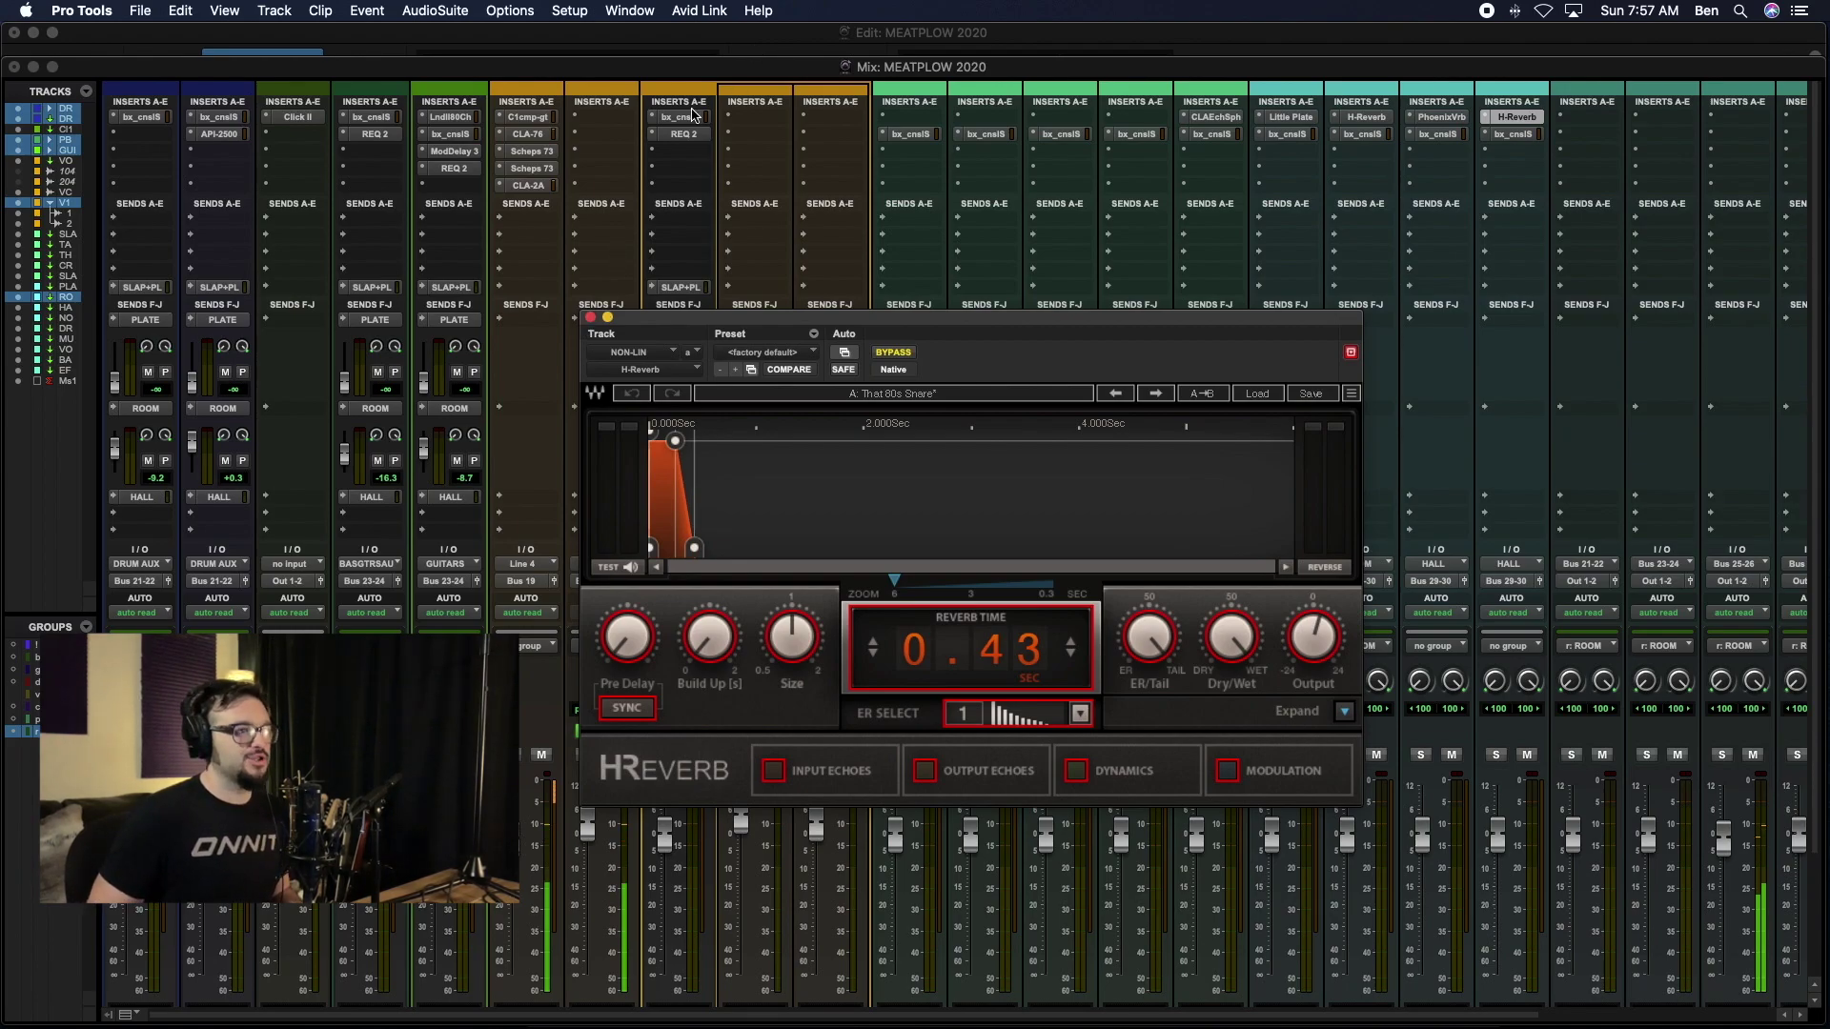
pyautogui.click(590, 317)
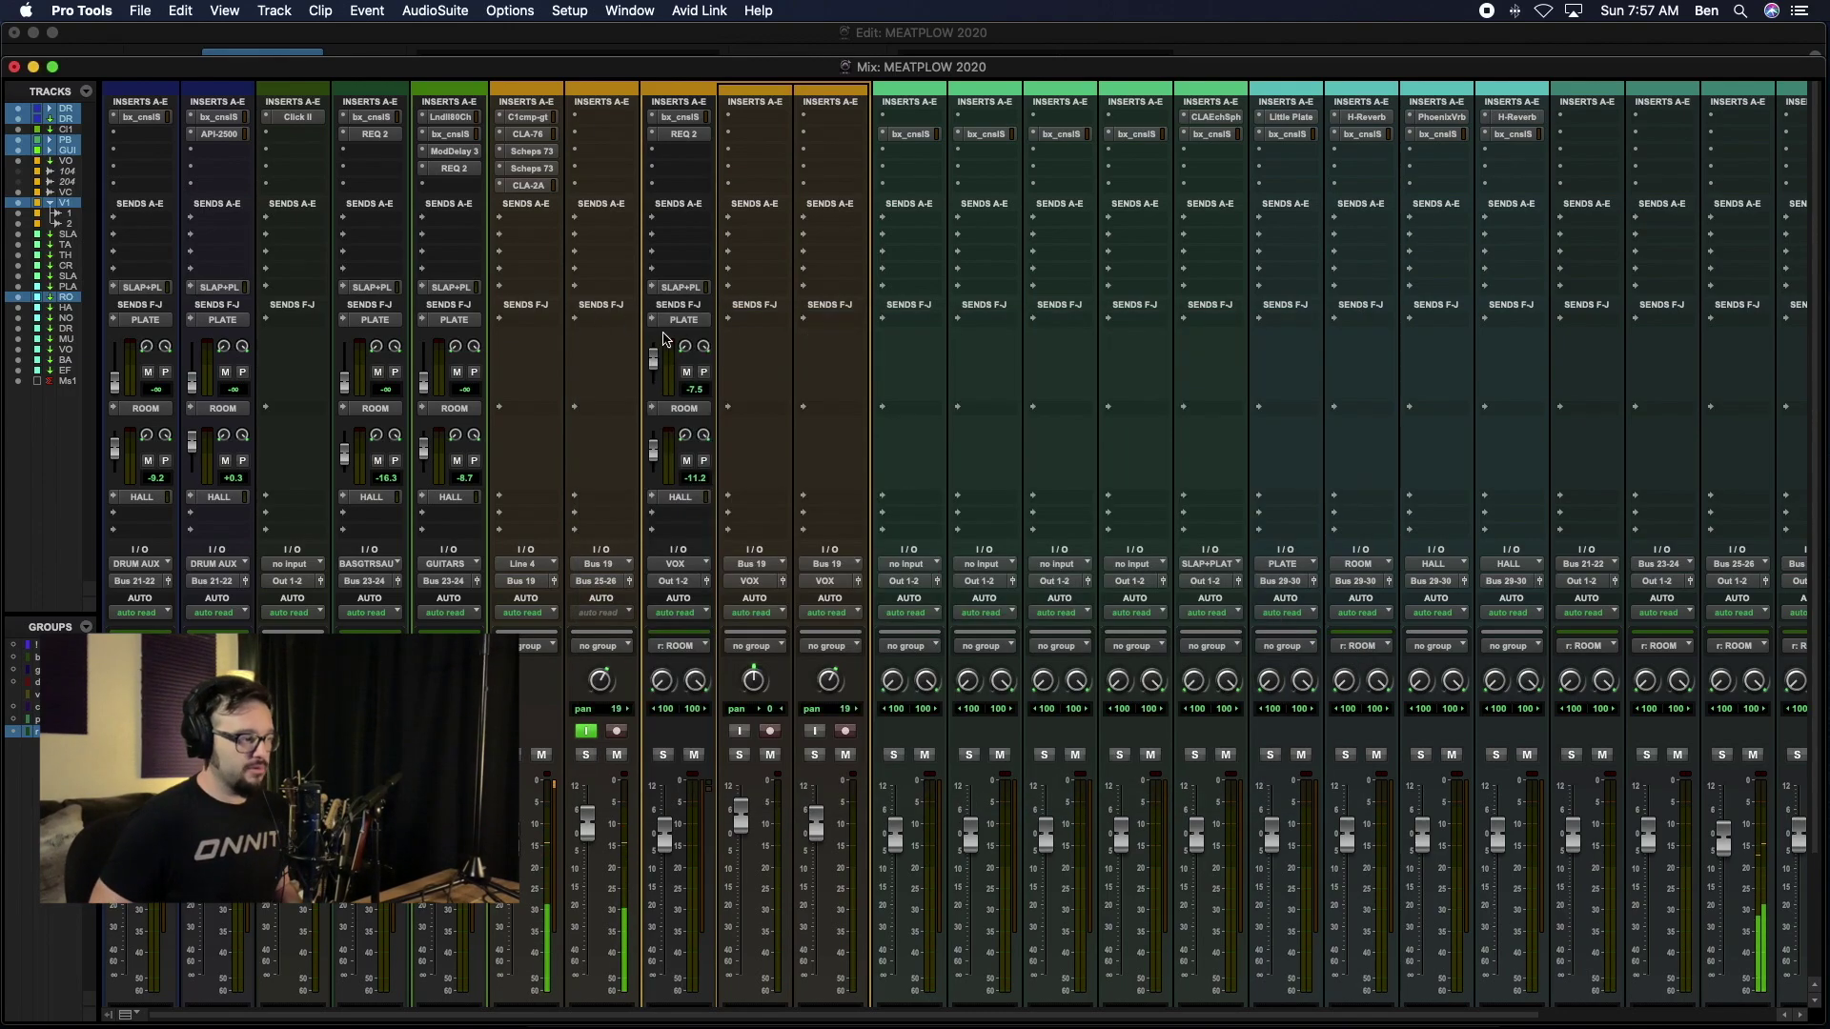
# Step: Select the NON-LIN track and recheck its H-Reverb plug-in
pyautogui.scroll(-3, 1015, 429)
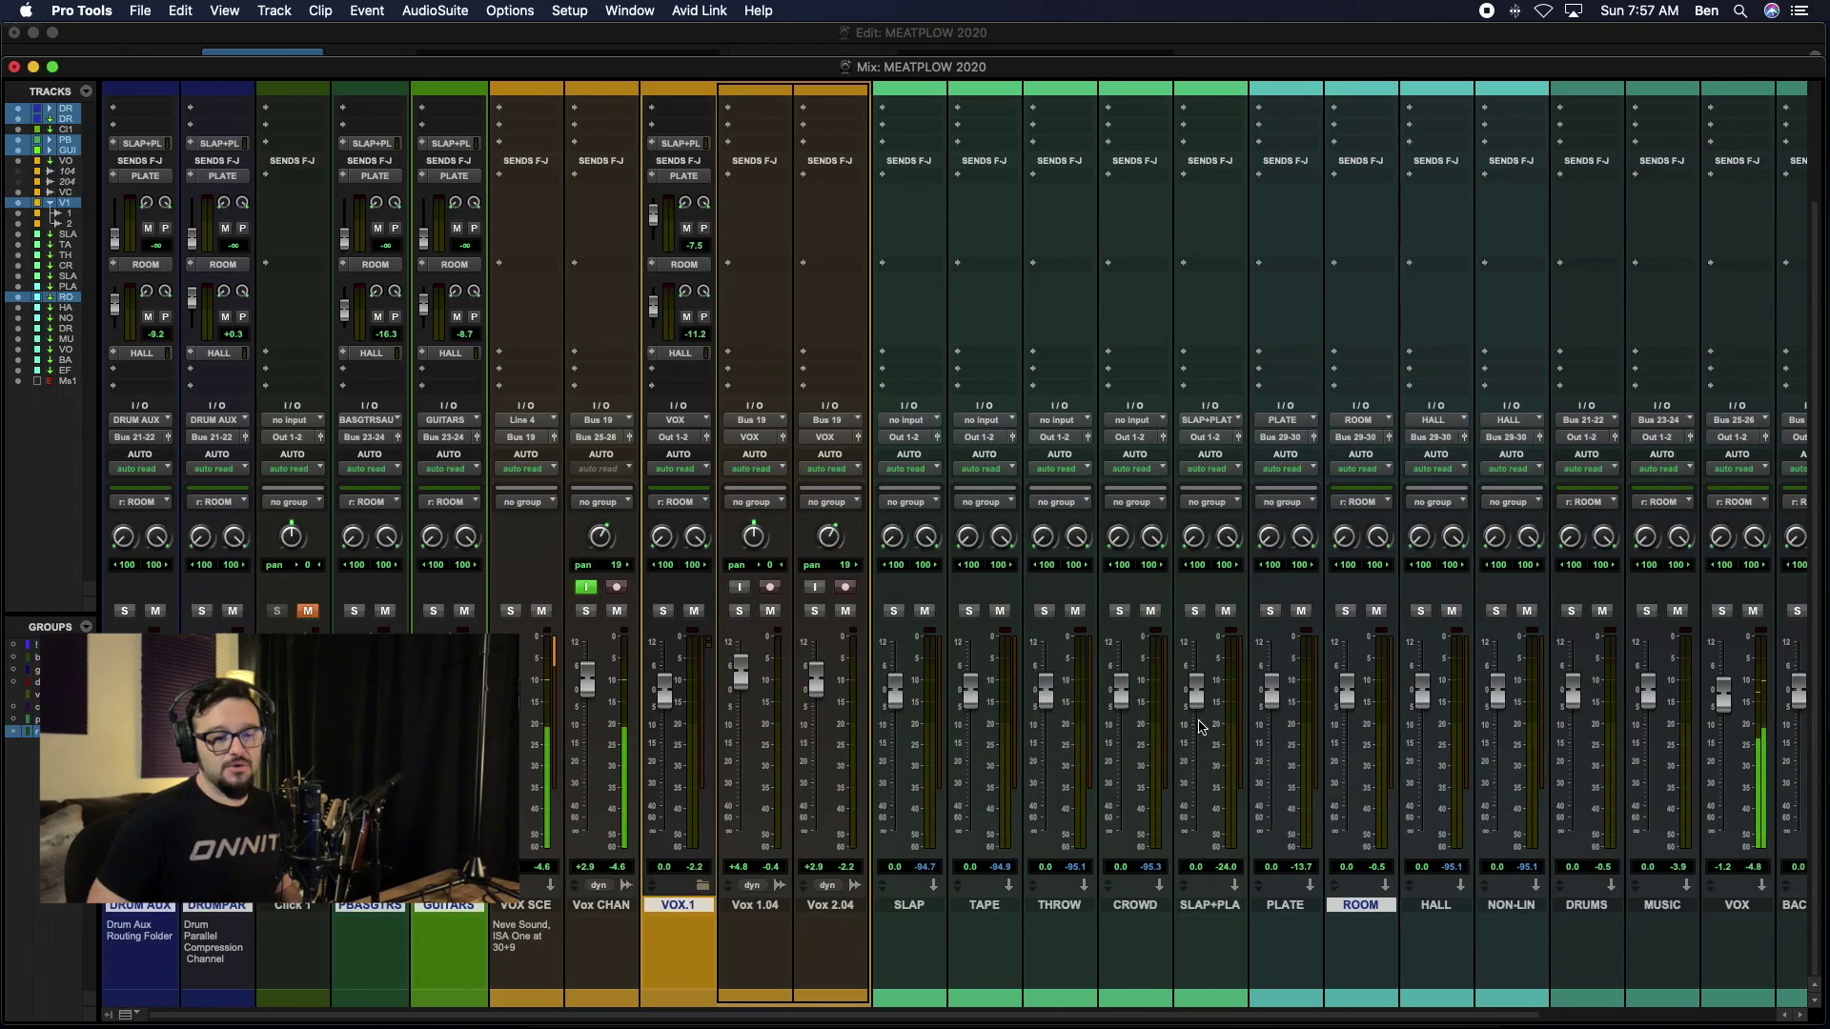
pyautogui.click(1511, 904)
pyautogui.scroll(3, 1506, 572)
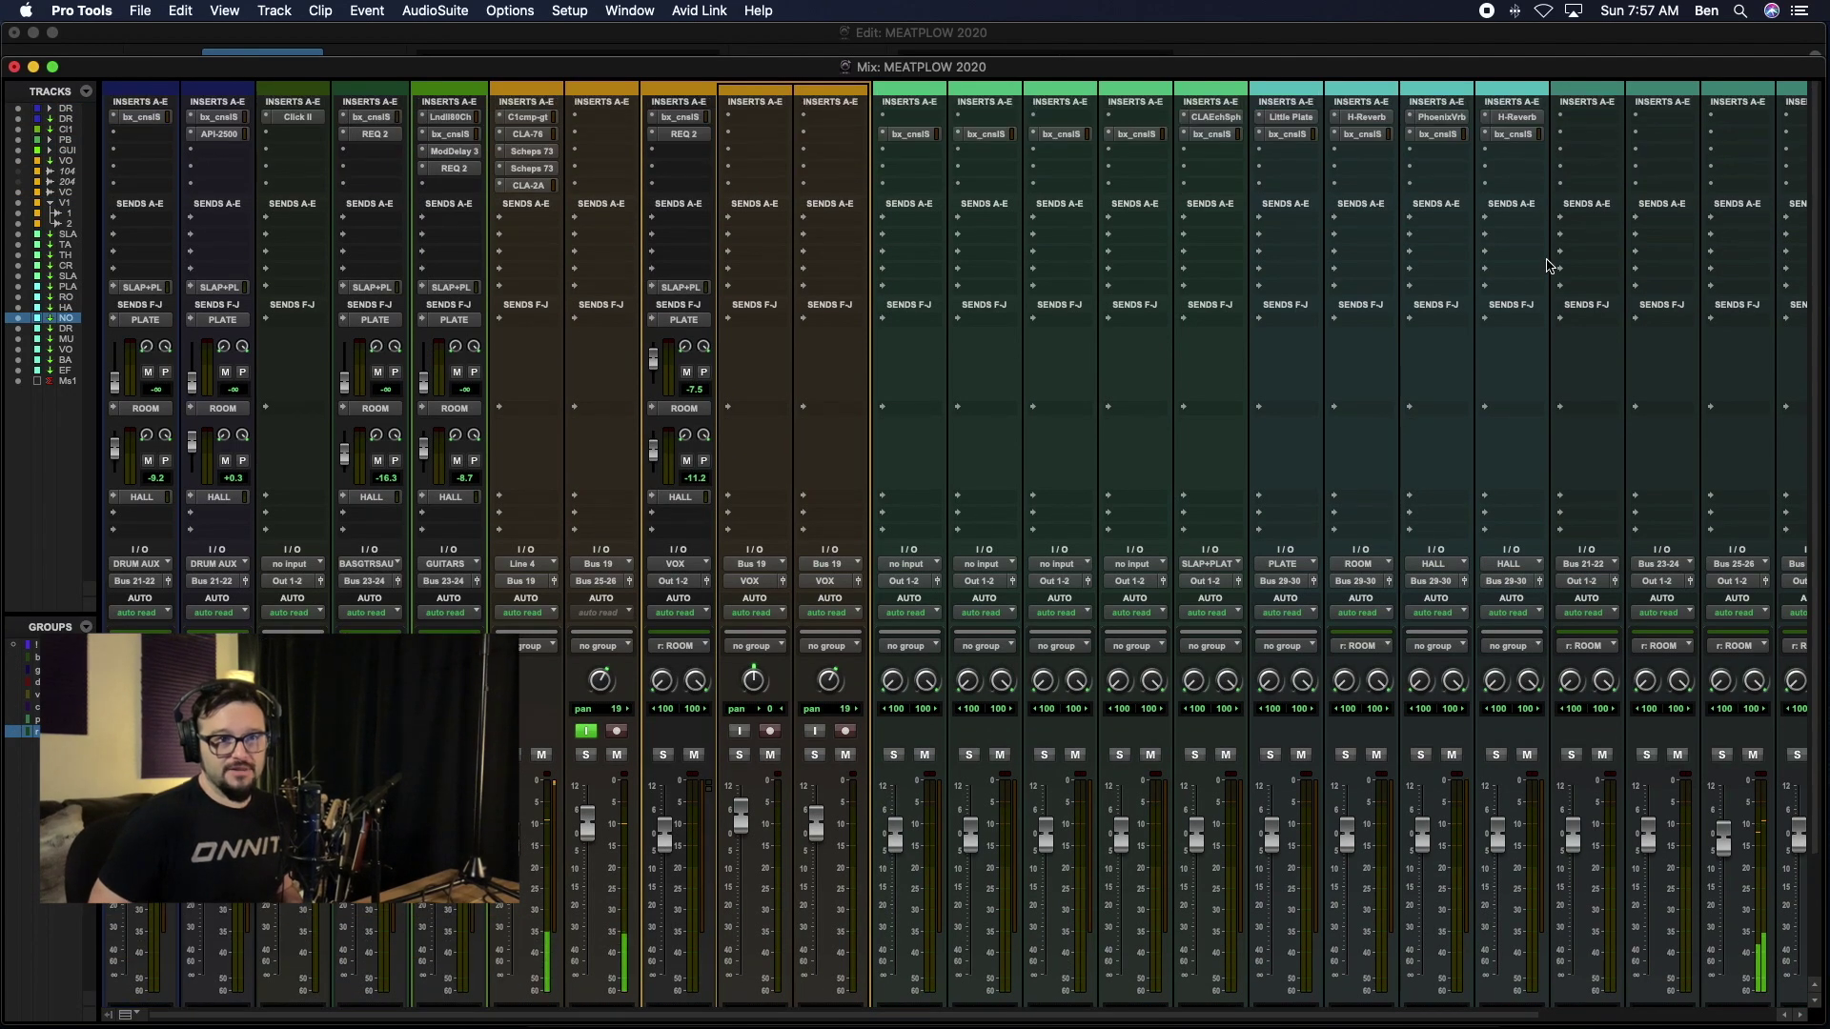
pyautogui.click(1489, 116)
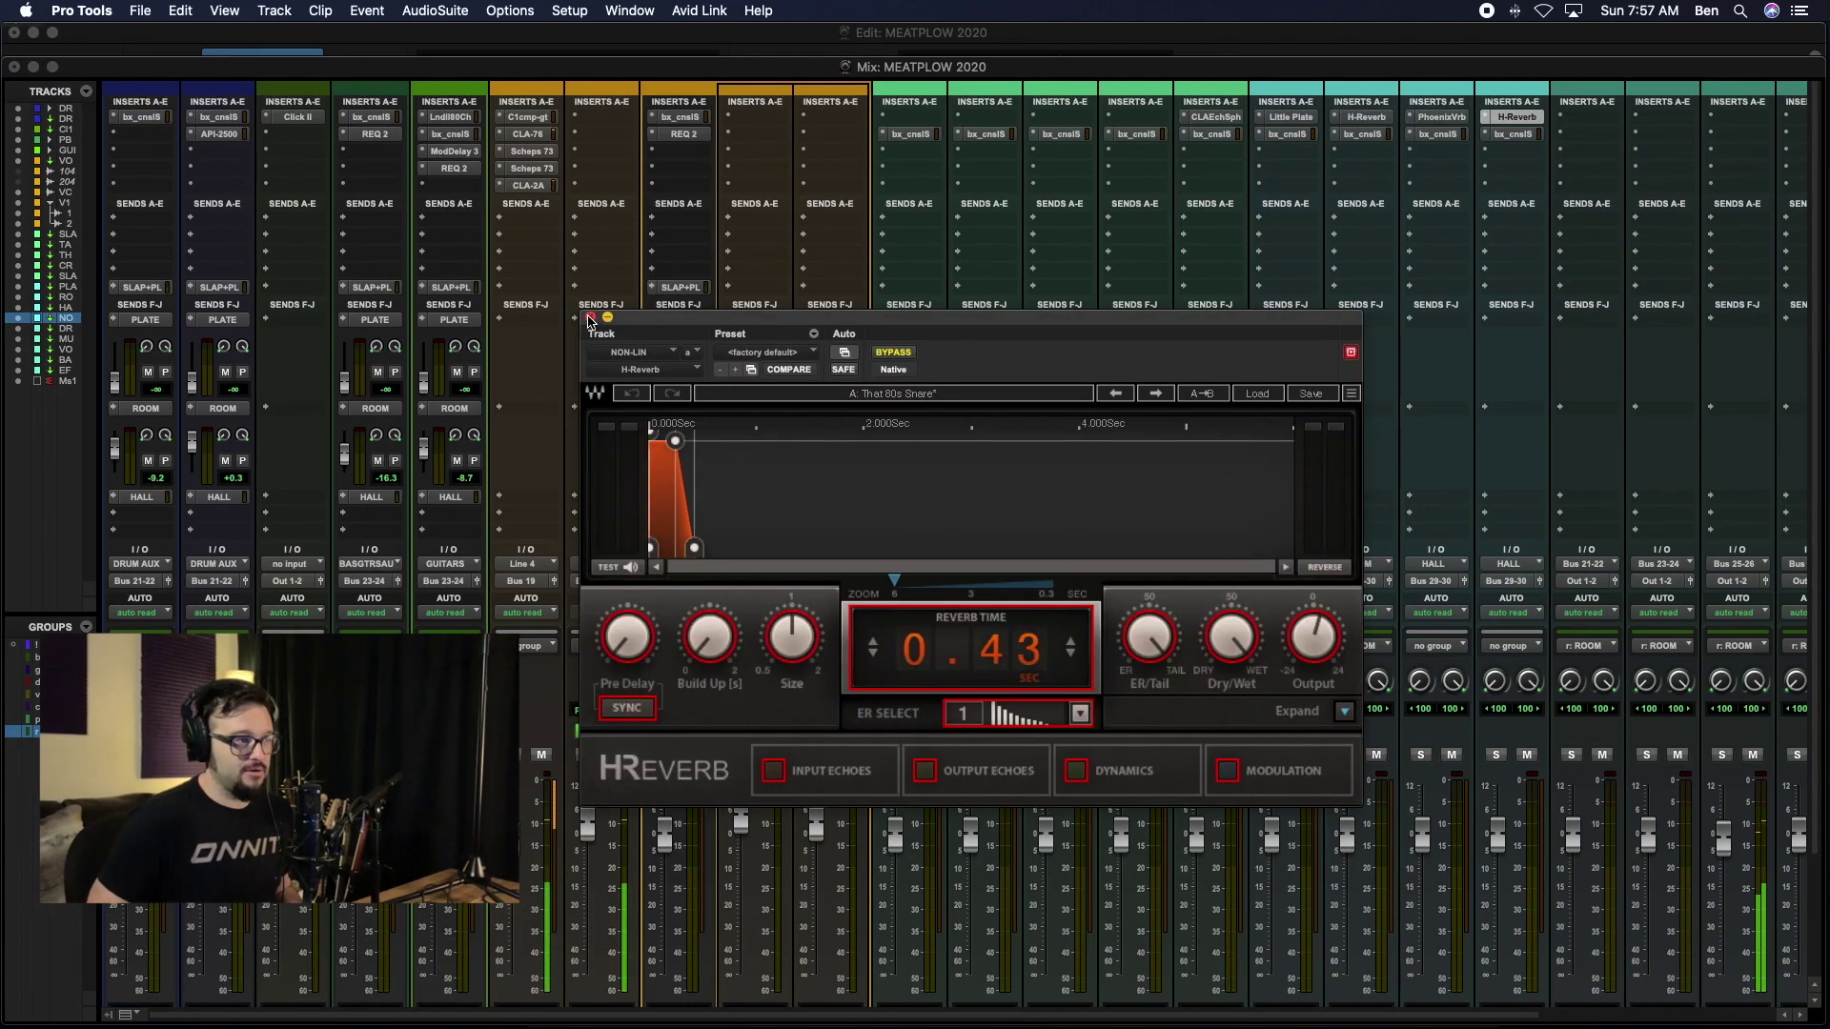
pyautogui.click(590, 317)
# Step: Set the NON-LIN track's input to the NON-LIN (Stereo) bus
pyautogui.scroll(-3, 1261, 770)
pyautogui.scroll(3, 1515, 610)
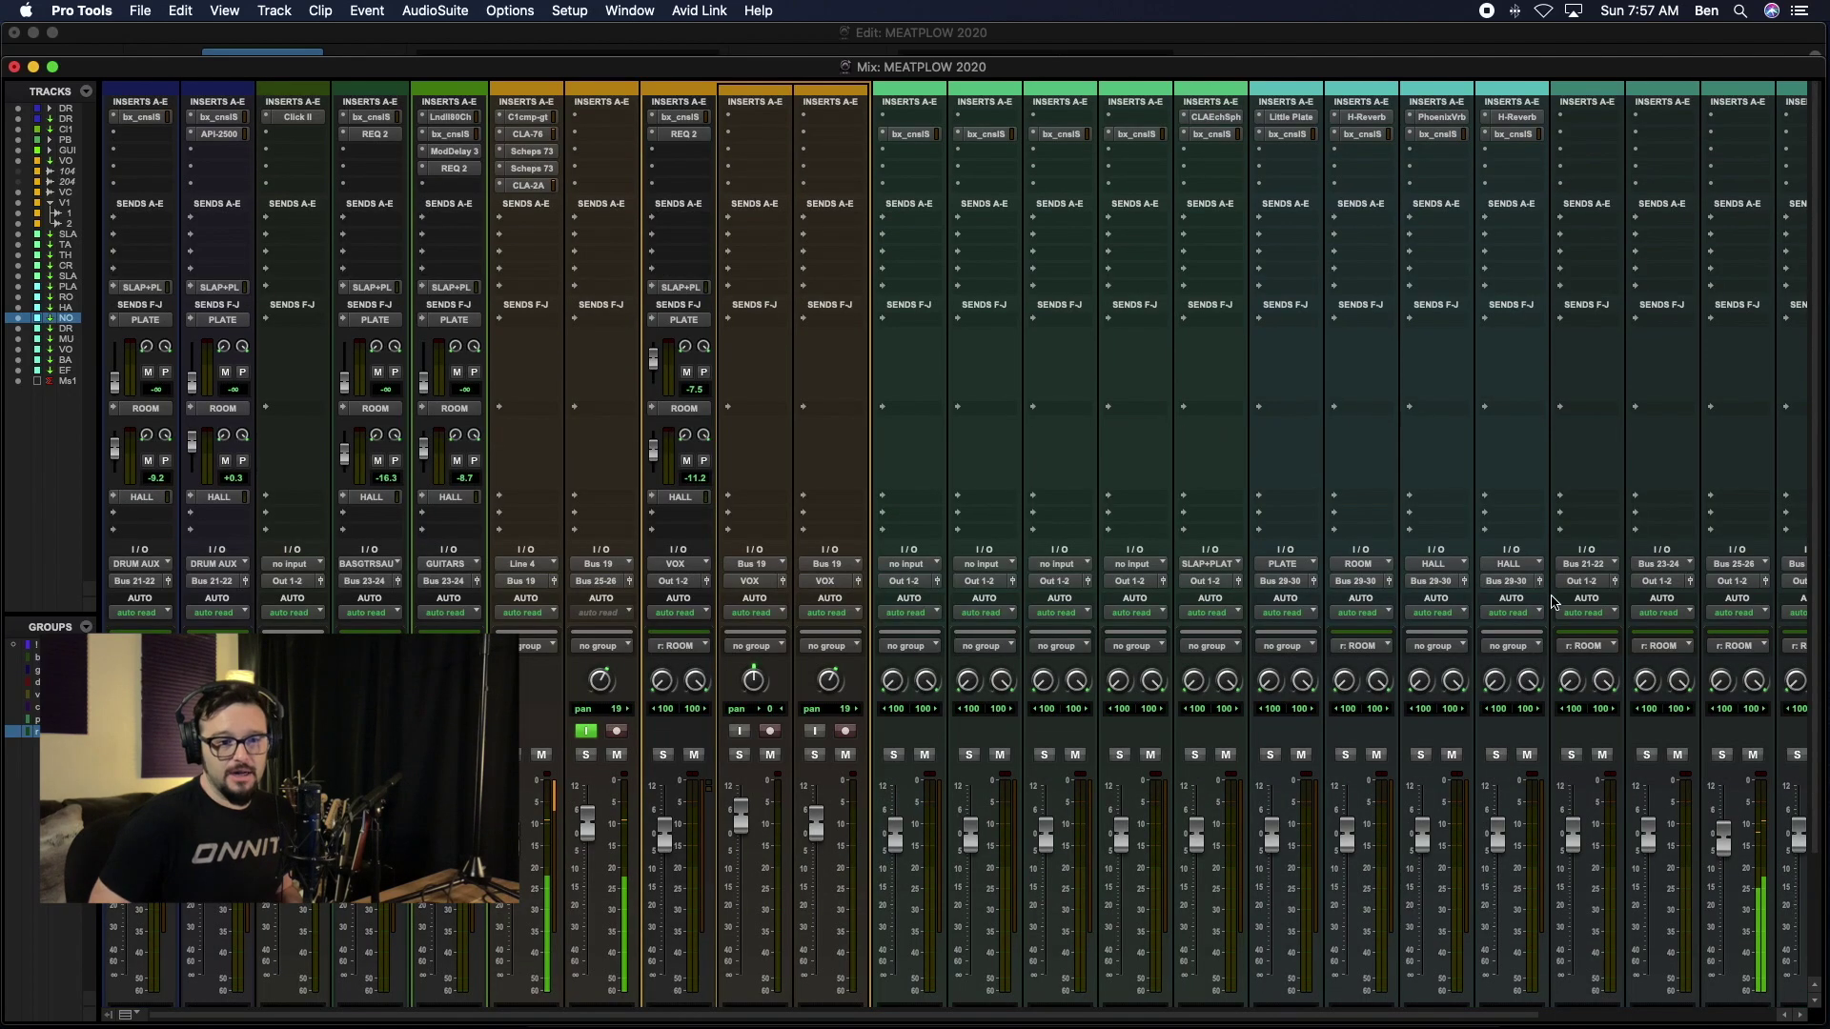
pyautogui.scroll(-3, 1521, 598)
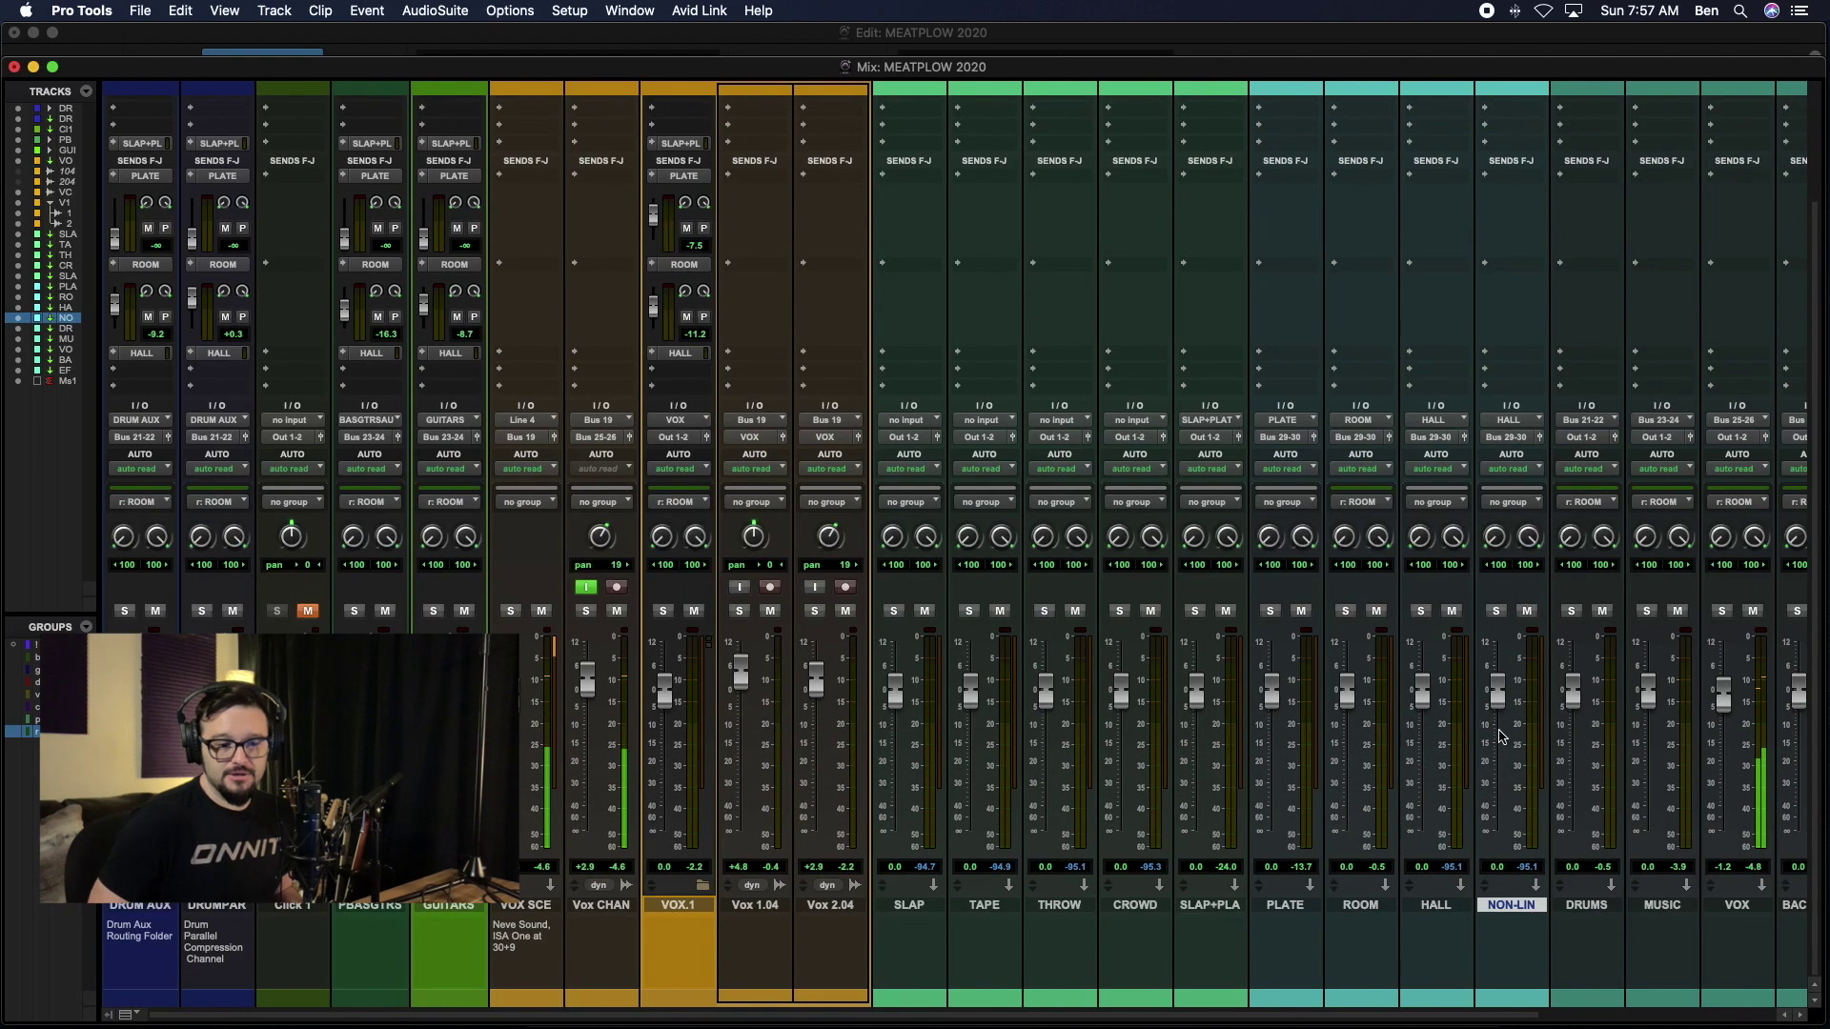
pyautogui.click(1514, 419)
pyautogui.moveTo(1526, 424)
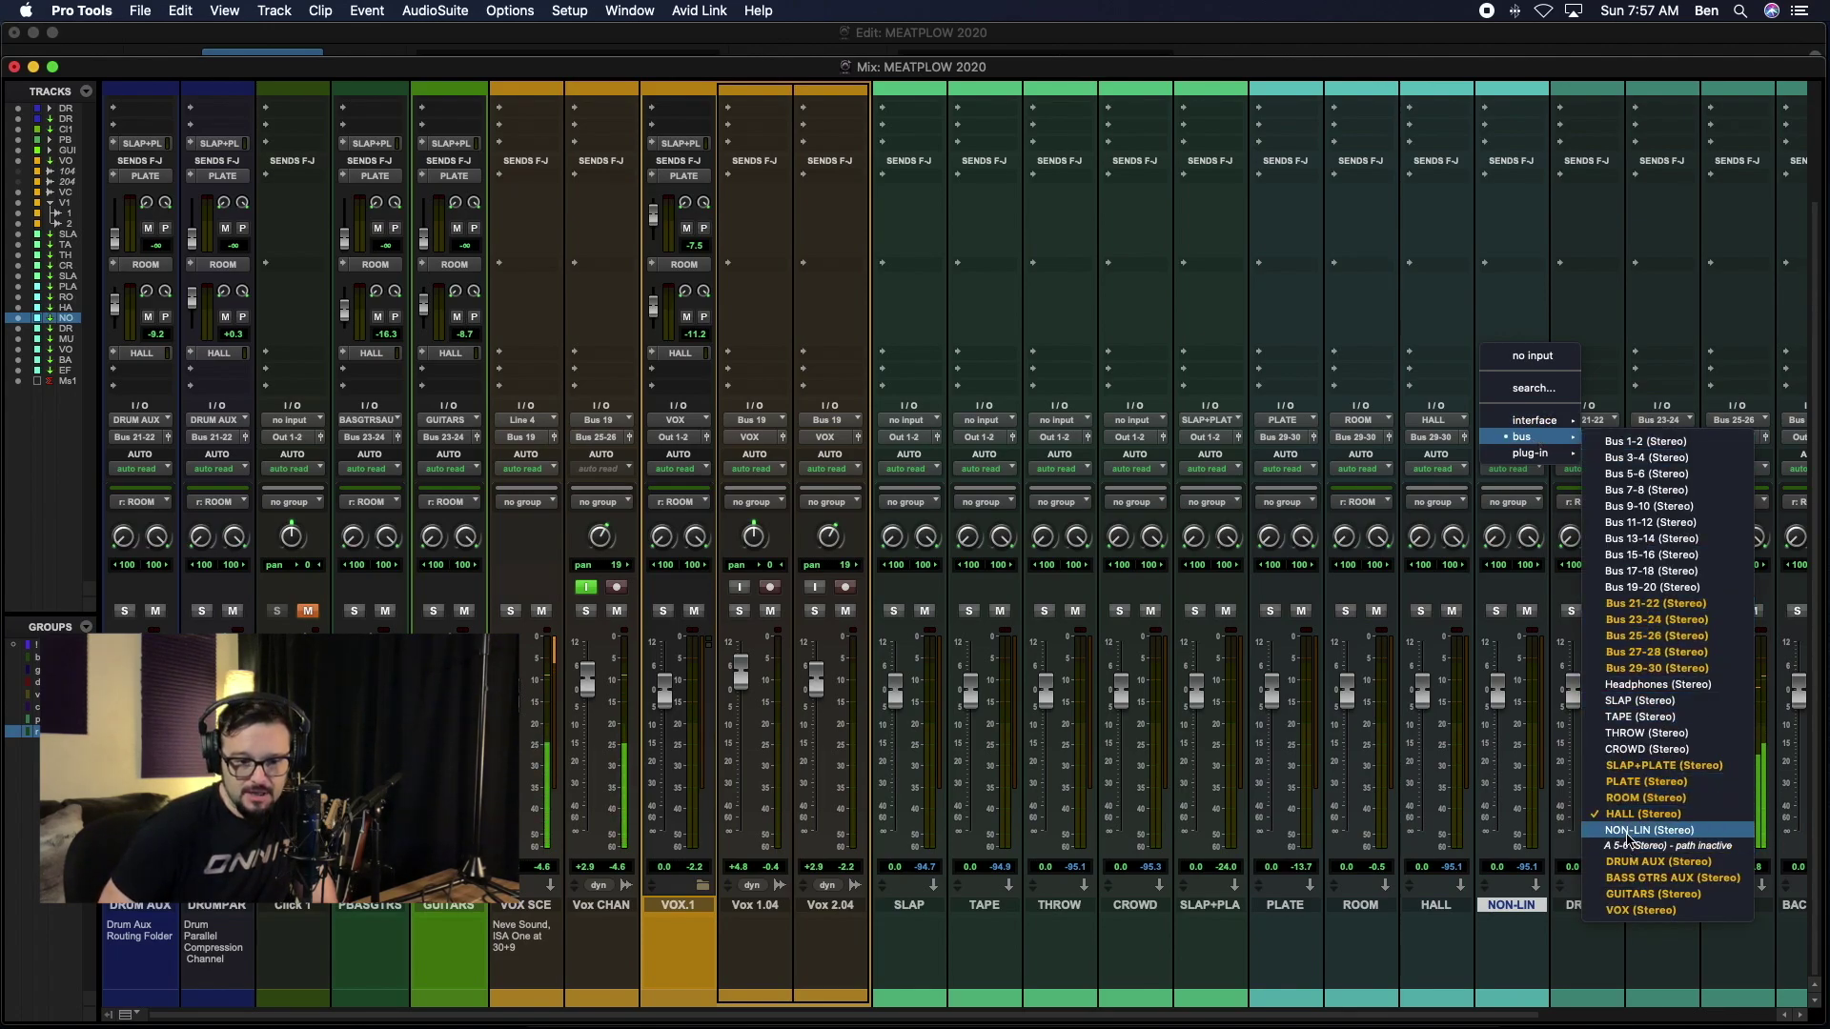
pyautogui.click(1626, 833)
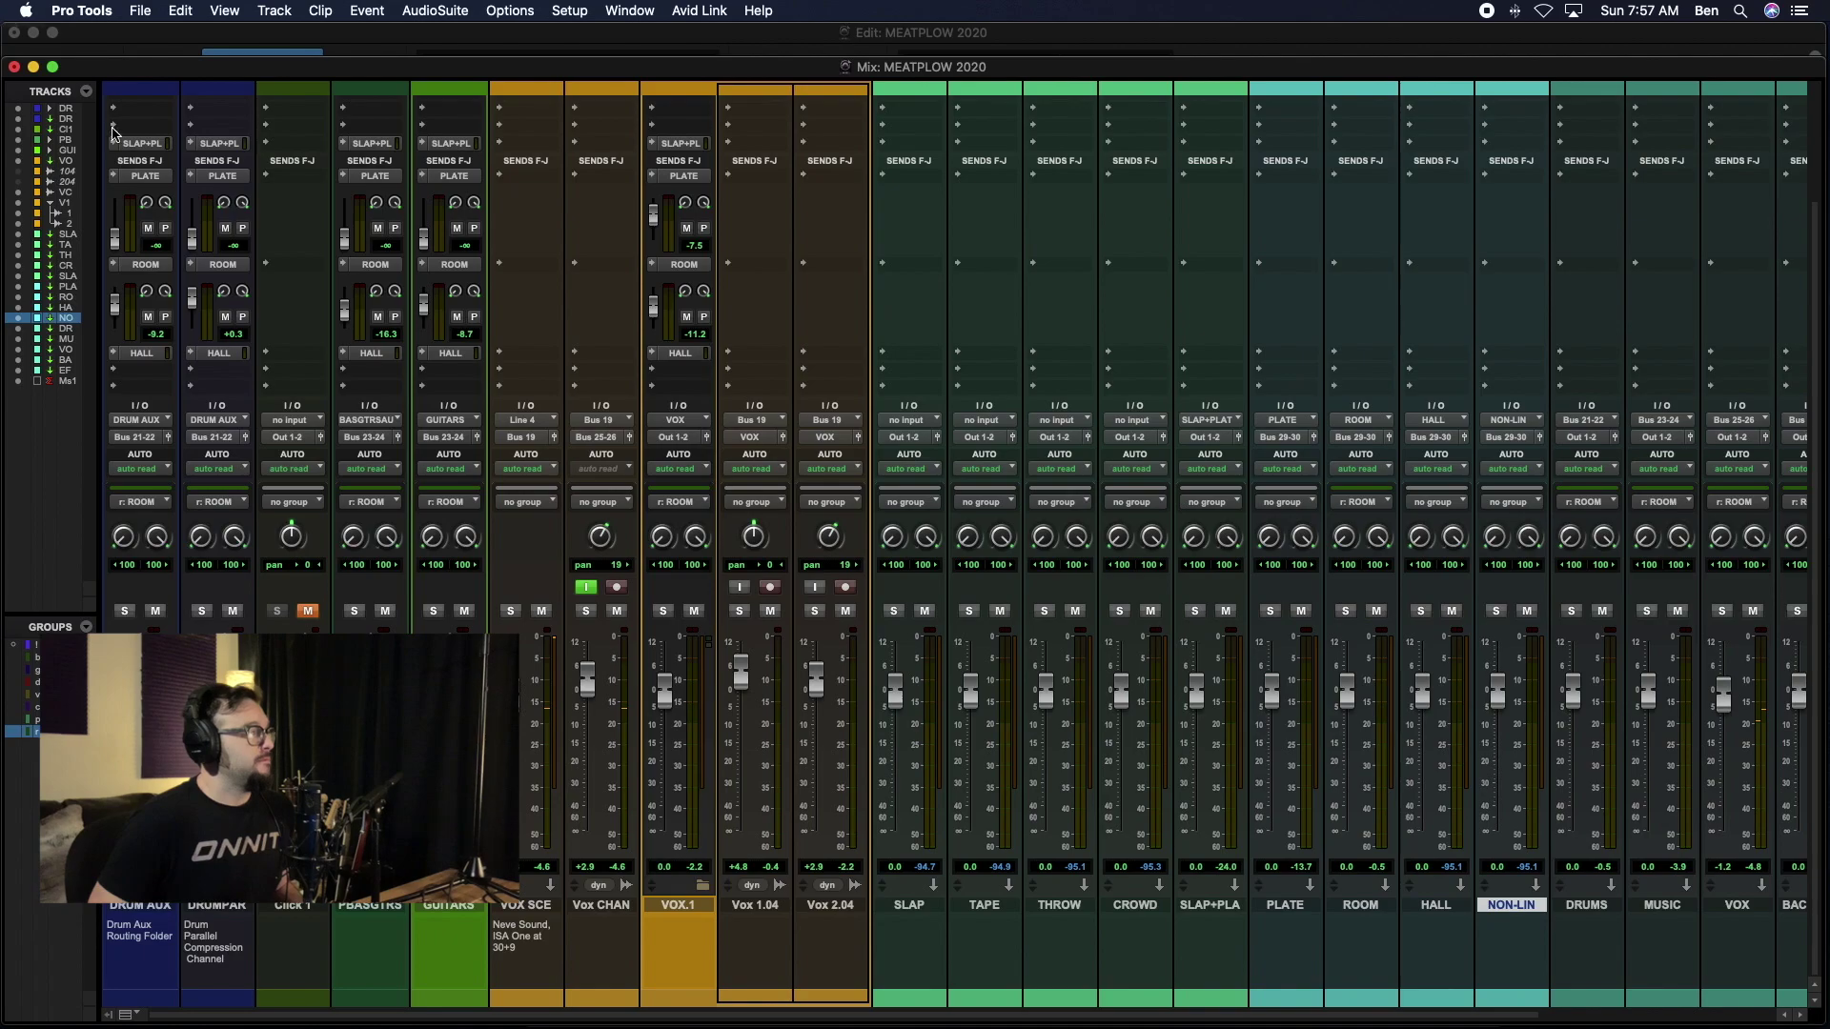
# Step: Collapse the expanded PLATE and ROOM send controls on all tracks
pyautogui.click(114, 178)
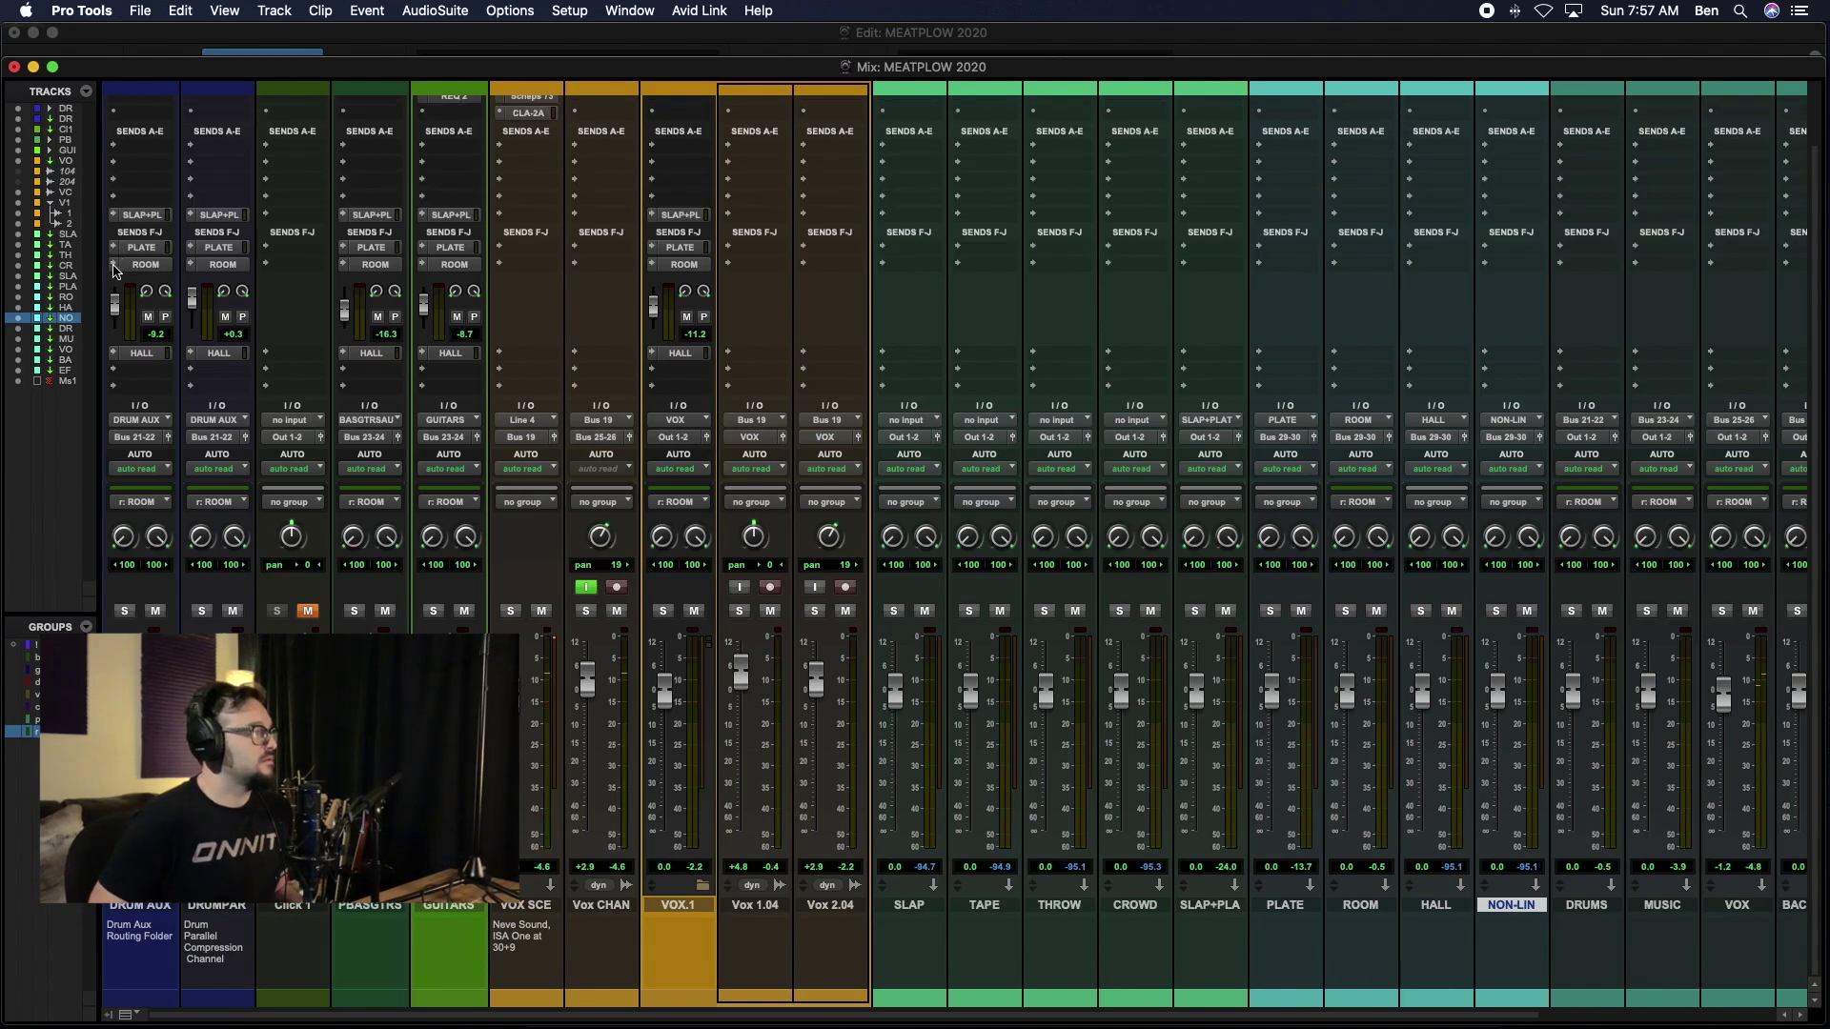
pyautogui.click(113, 268)
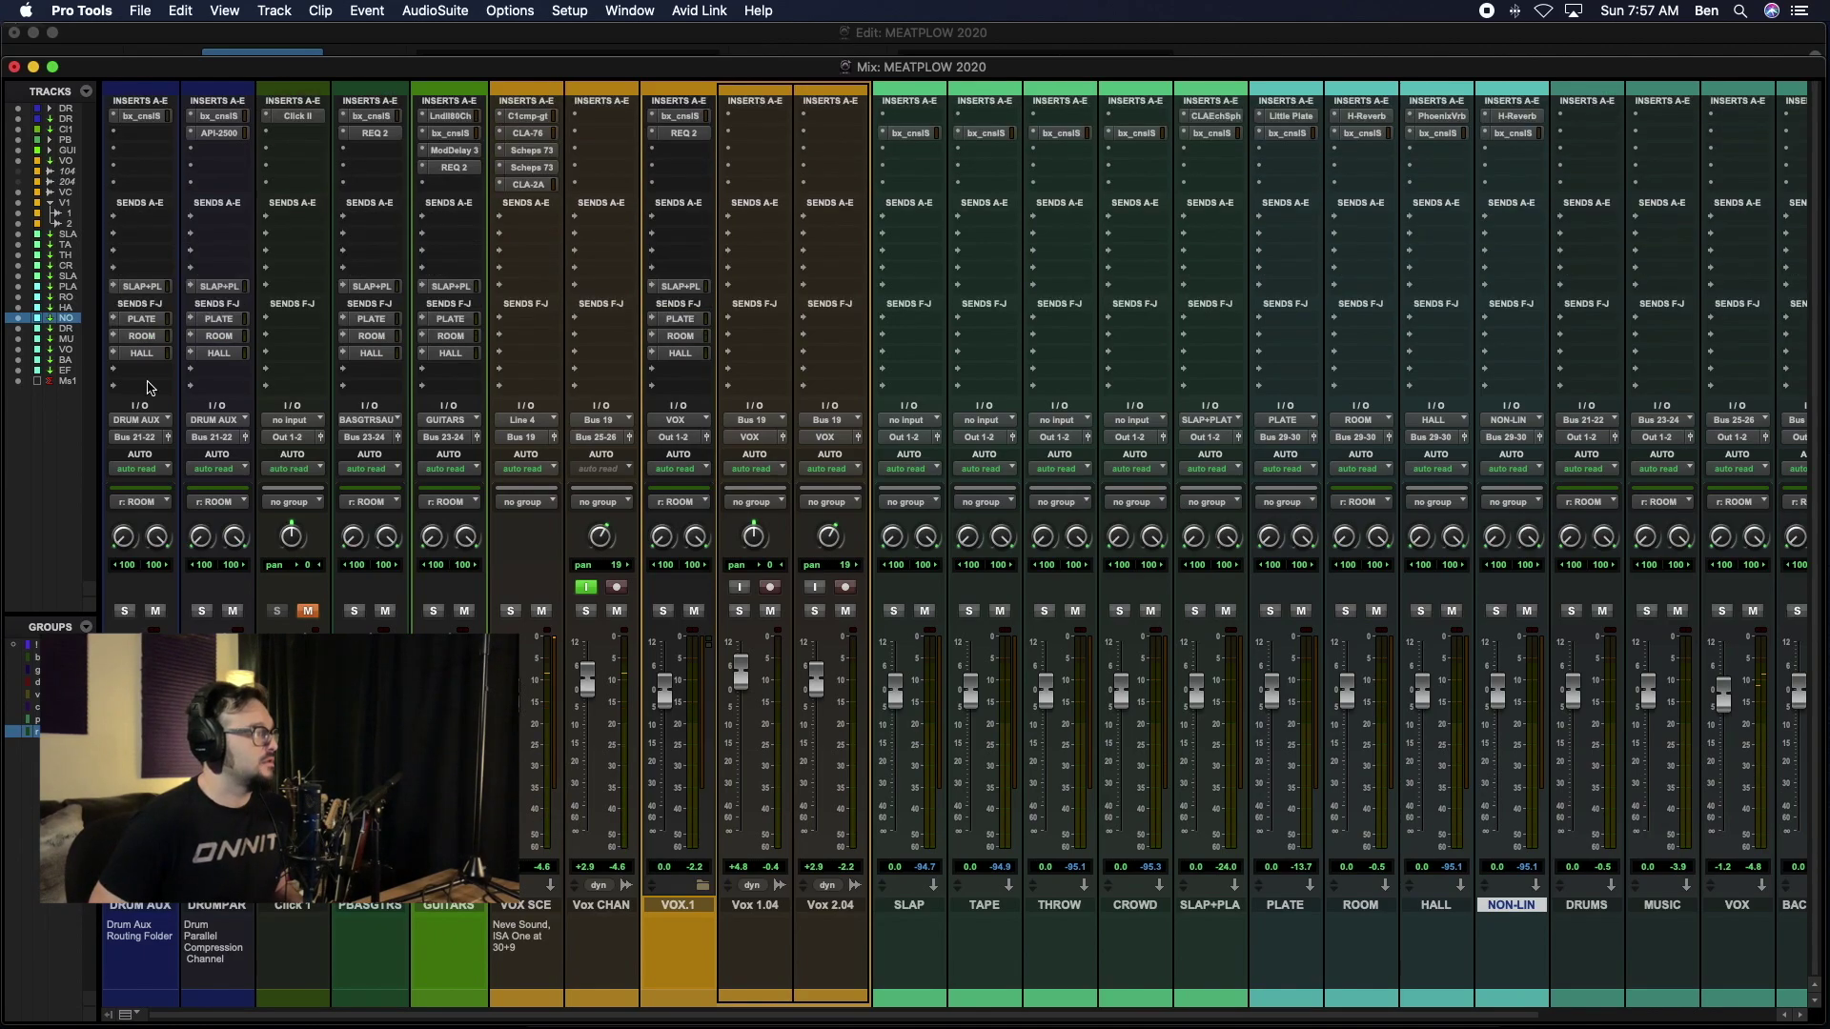
# Step: Add a stereo NON-LIN send to DRUM AUX, the drum parallel compression track, bass-guitar sub, GUITARS and VOX.1, and expand its controls
pyautogui.click(159, 911)
pyautogui.keyDown('super'); pyautogui.click(225, 908); pyautogui.keyUp('super')
pyautogui.keyDown('super'); pyautogui.click(370, 906); pyautogui.keyUp('super')
pyautogui.keyDown('super'); pyautogui.click(448, 905); pyautogui.keyUp('super')
pyautogui.keyDown('super'); pyautogui.click(677, 906); pyautogui.keyUp('super')
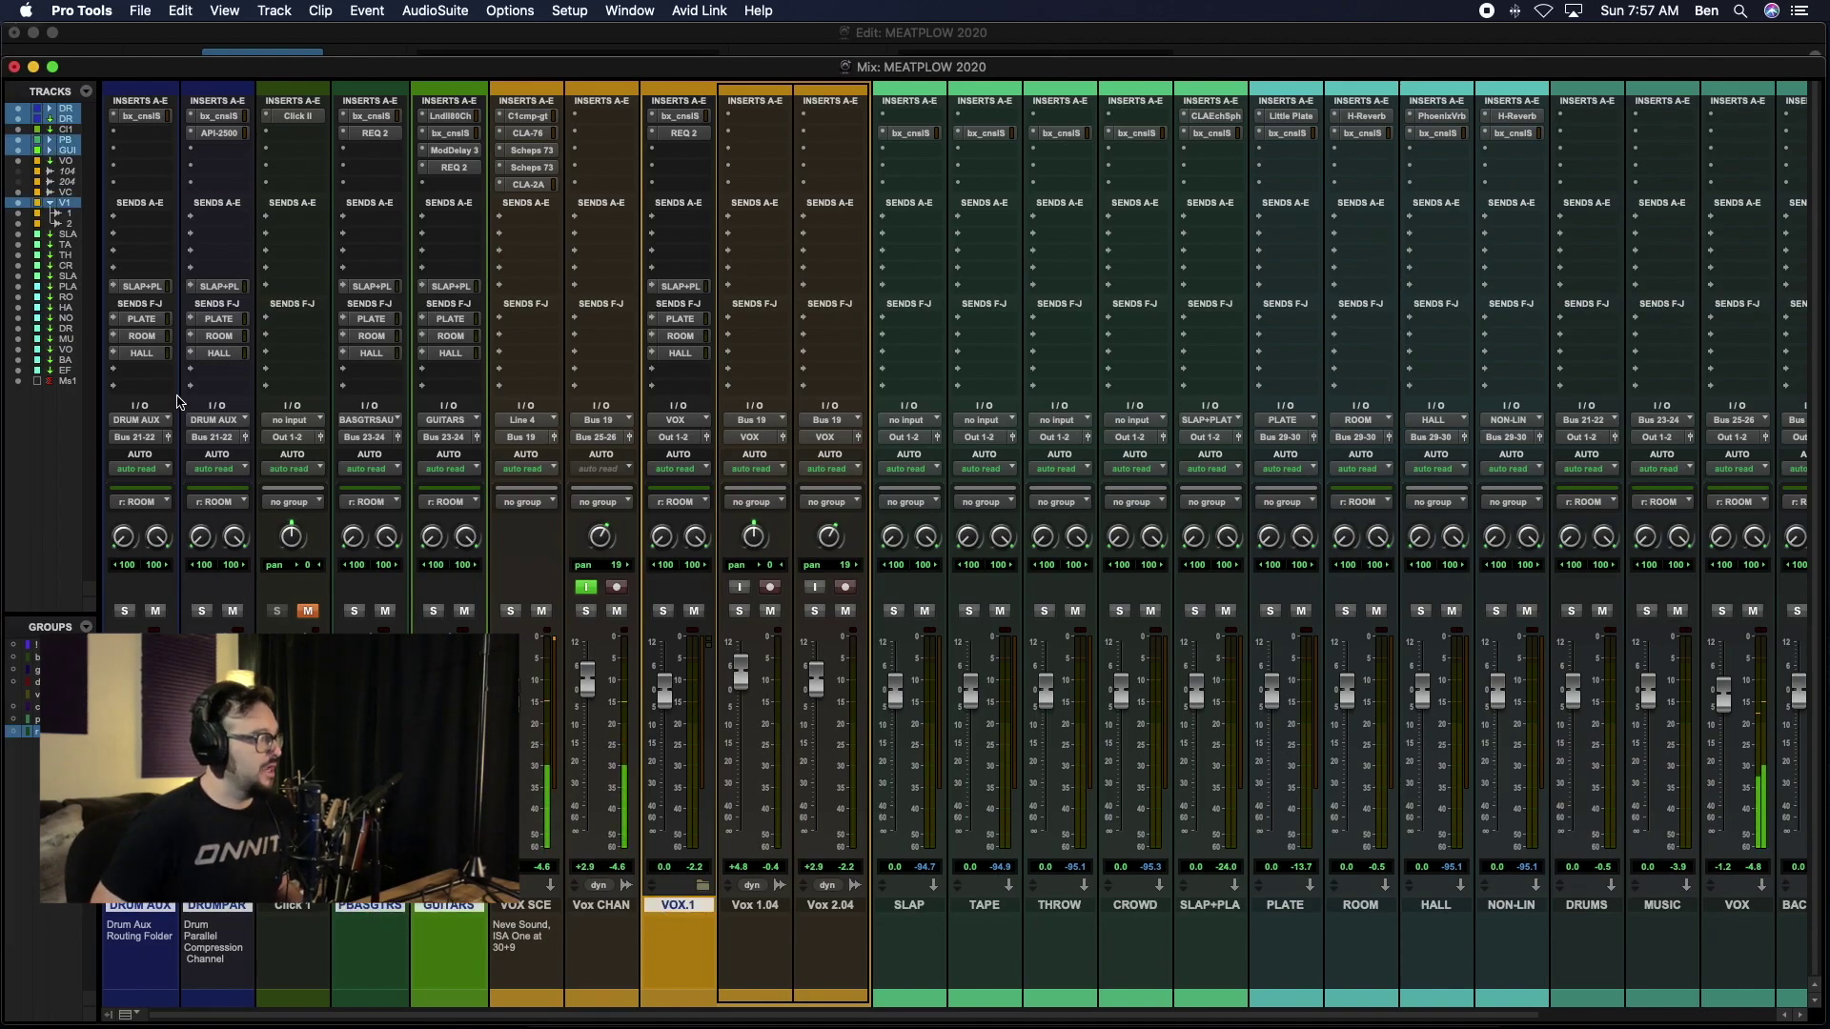
pyautogui.click(133, 380)
pyautogui.moveTo(241, 386)
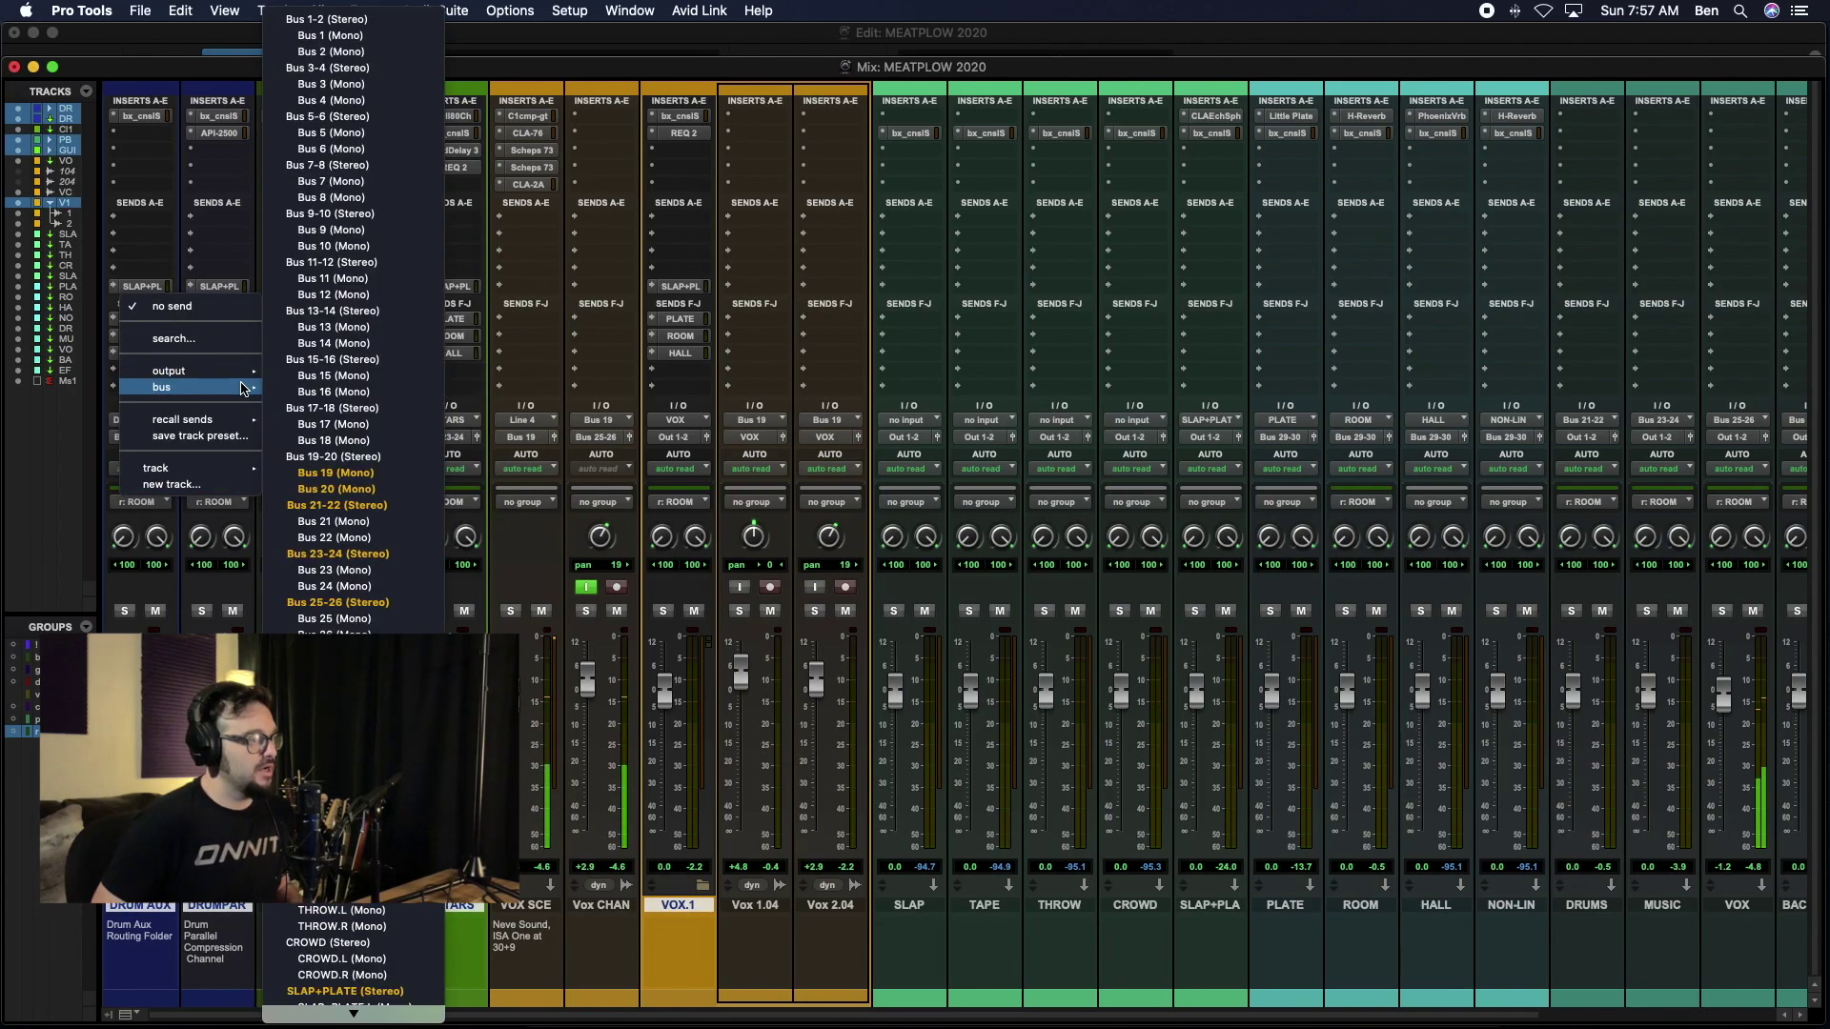
pyautogui.moveTo(353, 1014)
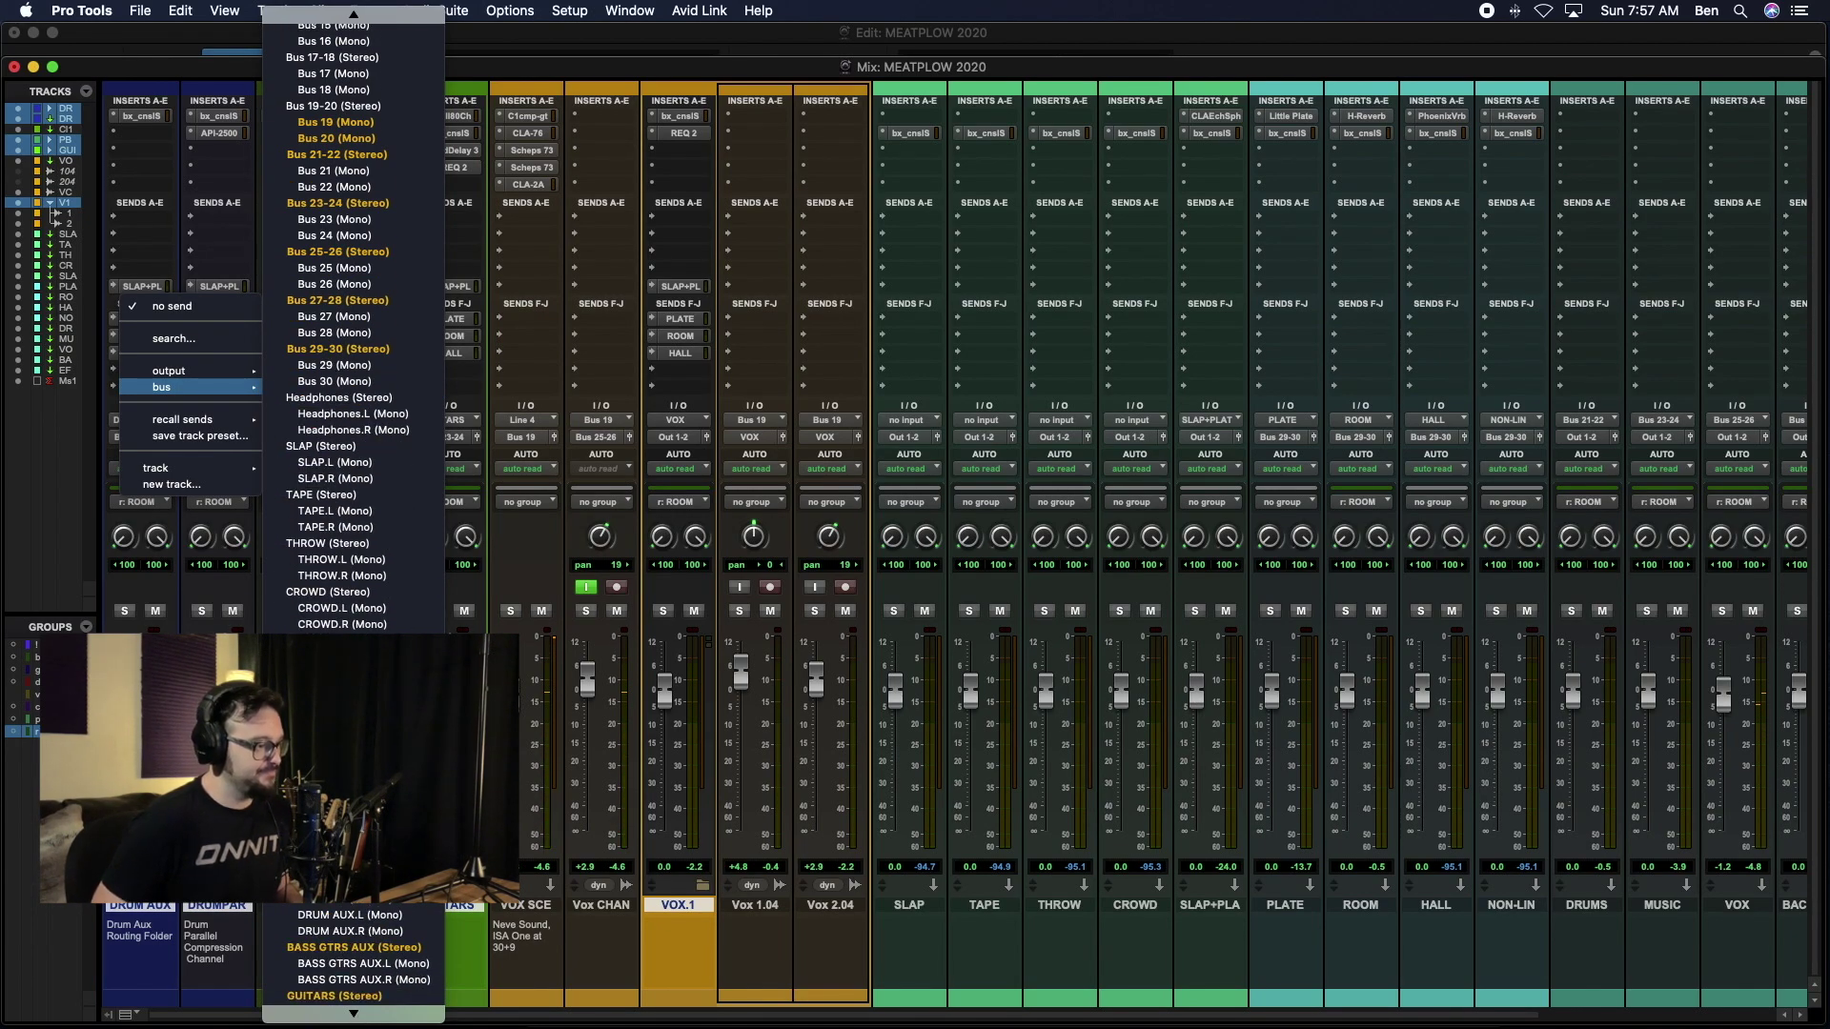
pyautogui.keyDown('alt'); pyautogui.keyDown('shift'); pyautogui.click(329, 835); pyautogui.keyUp('shift'); pyautogui.keyUp('alt')
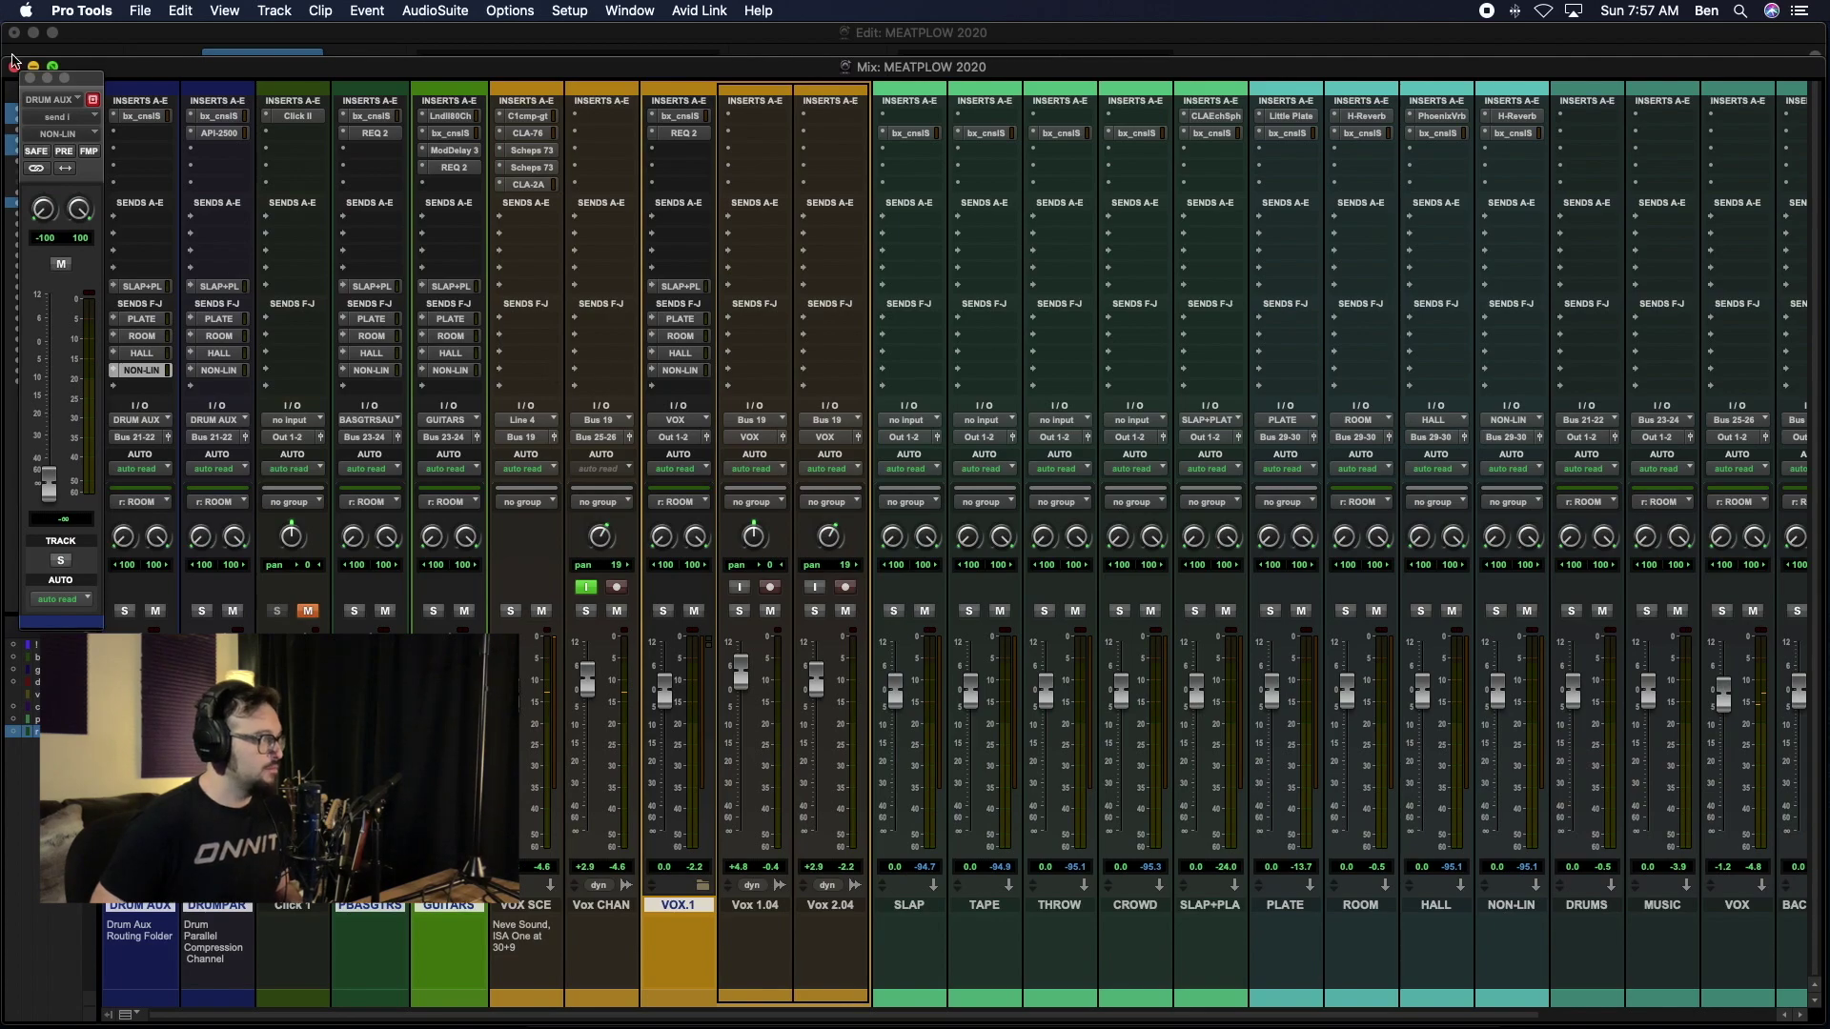
pyautogui.click(32, 80)
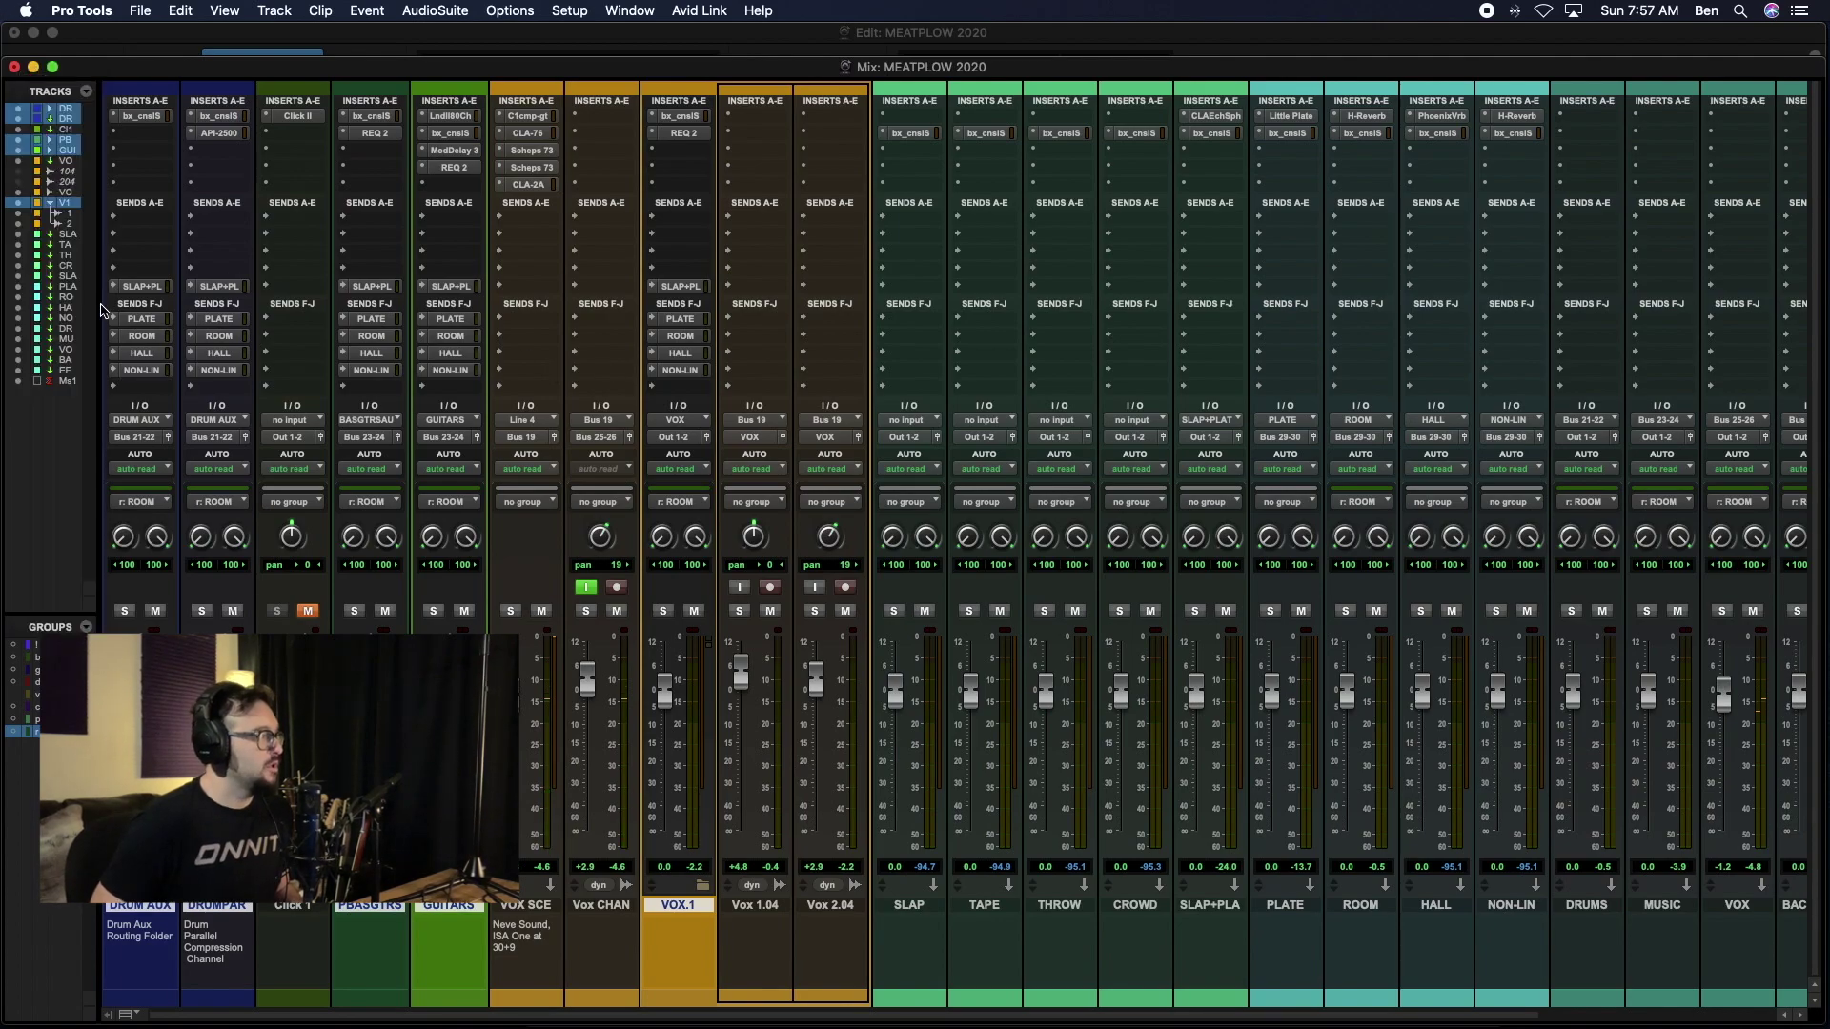
pyautogui.keyDown('ctrl'); pyautogui.keyDown('super'); pyautogui.click(152, 369); pyautogui.keyUp('super'); pyautogui.keyUp('ctrl')
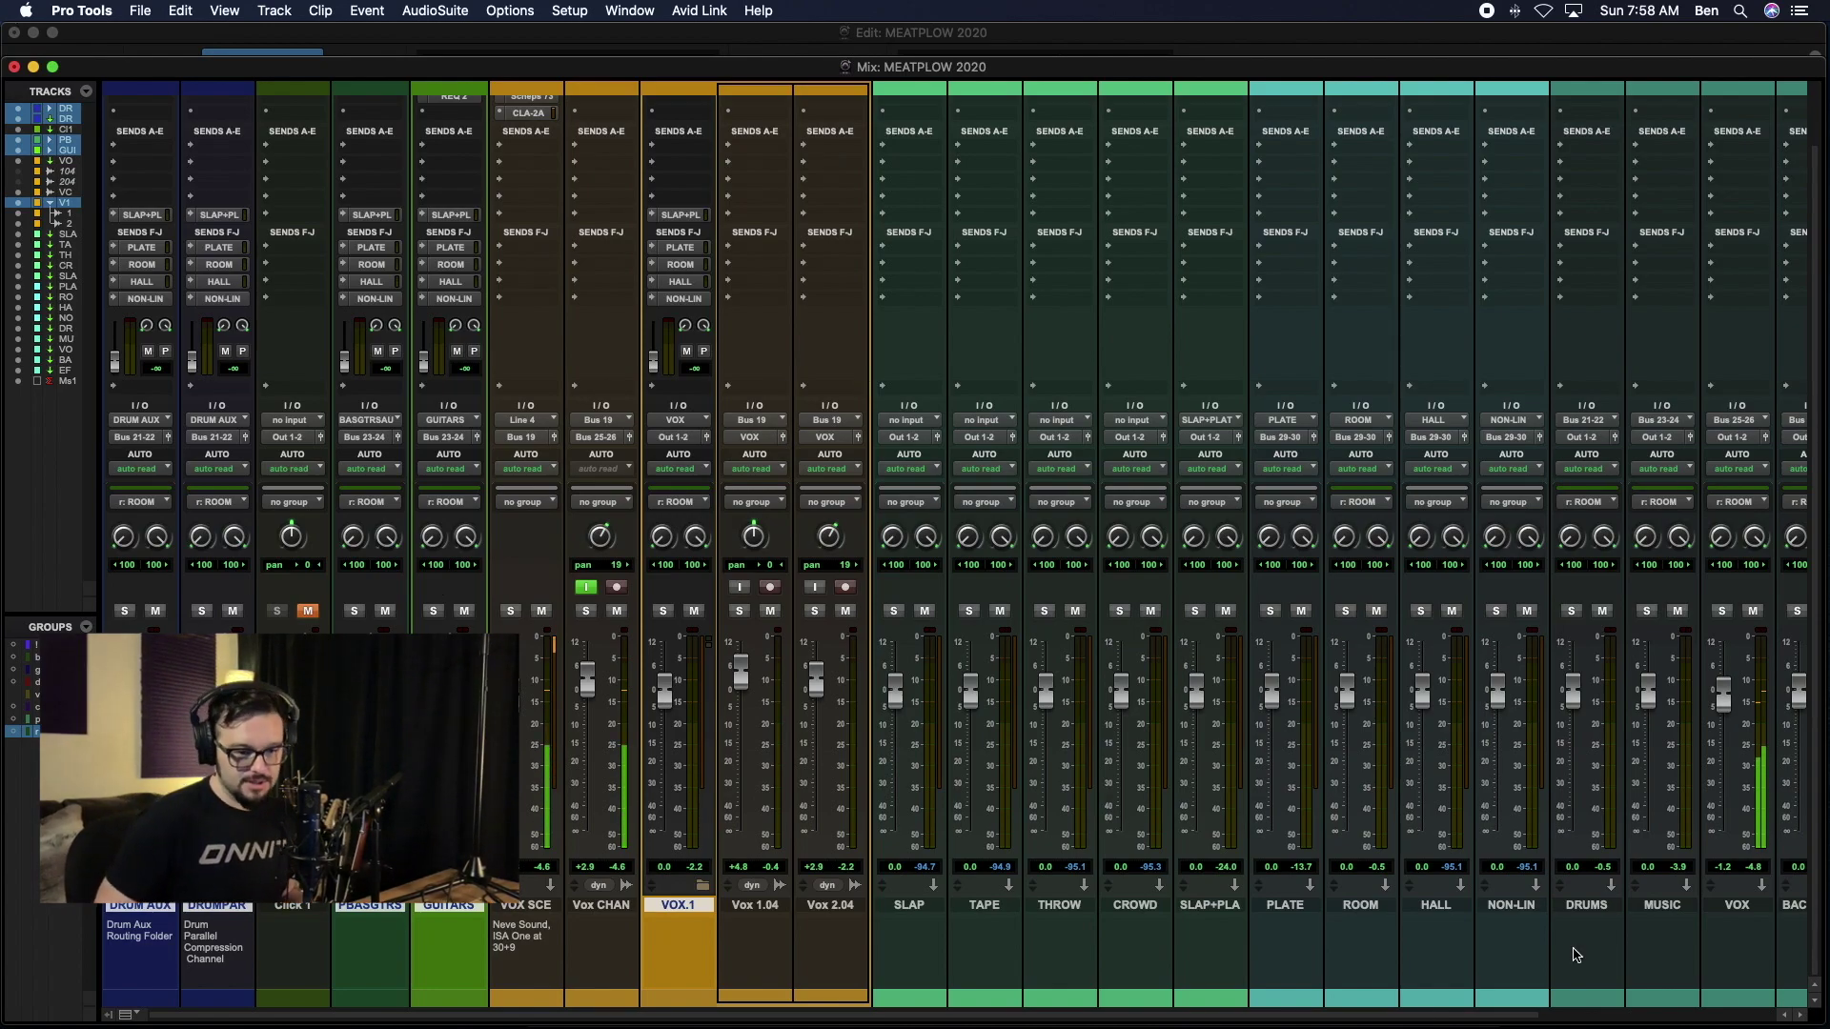
# Step: Create a Mix/Edit group named NON-LIN with ID n from the five source tracks, the NON-LIN return and the DRUMS through EFX submixes
pyautogui.click(1523, 905)
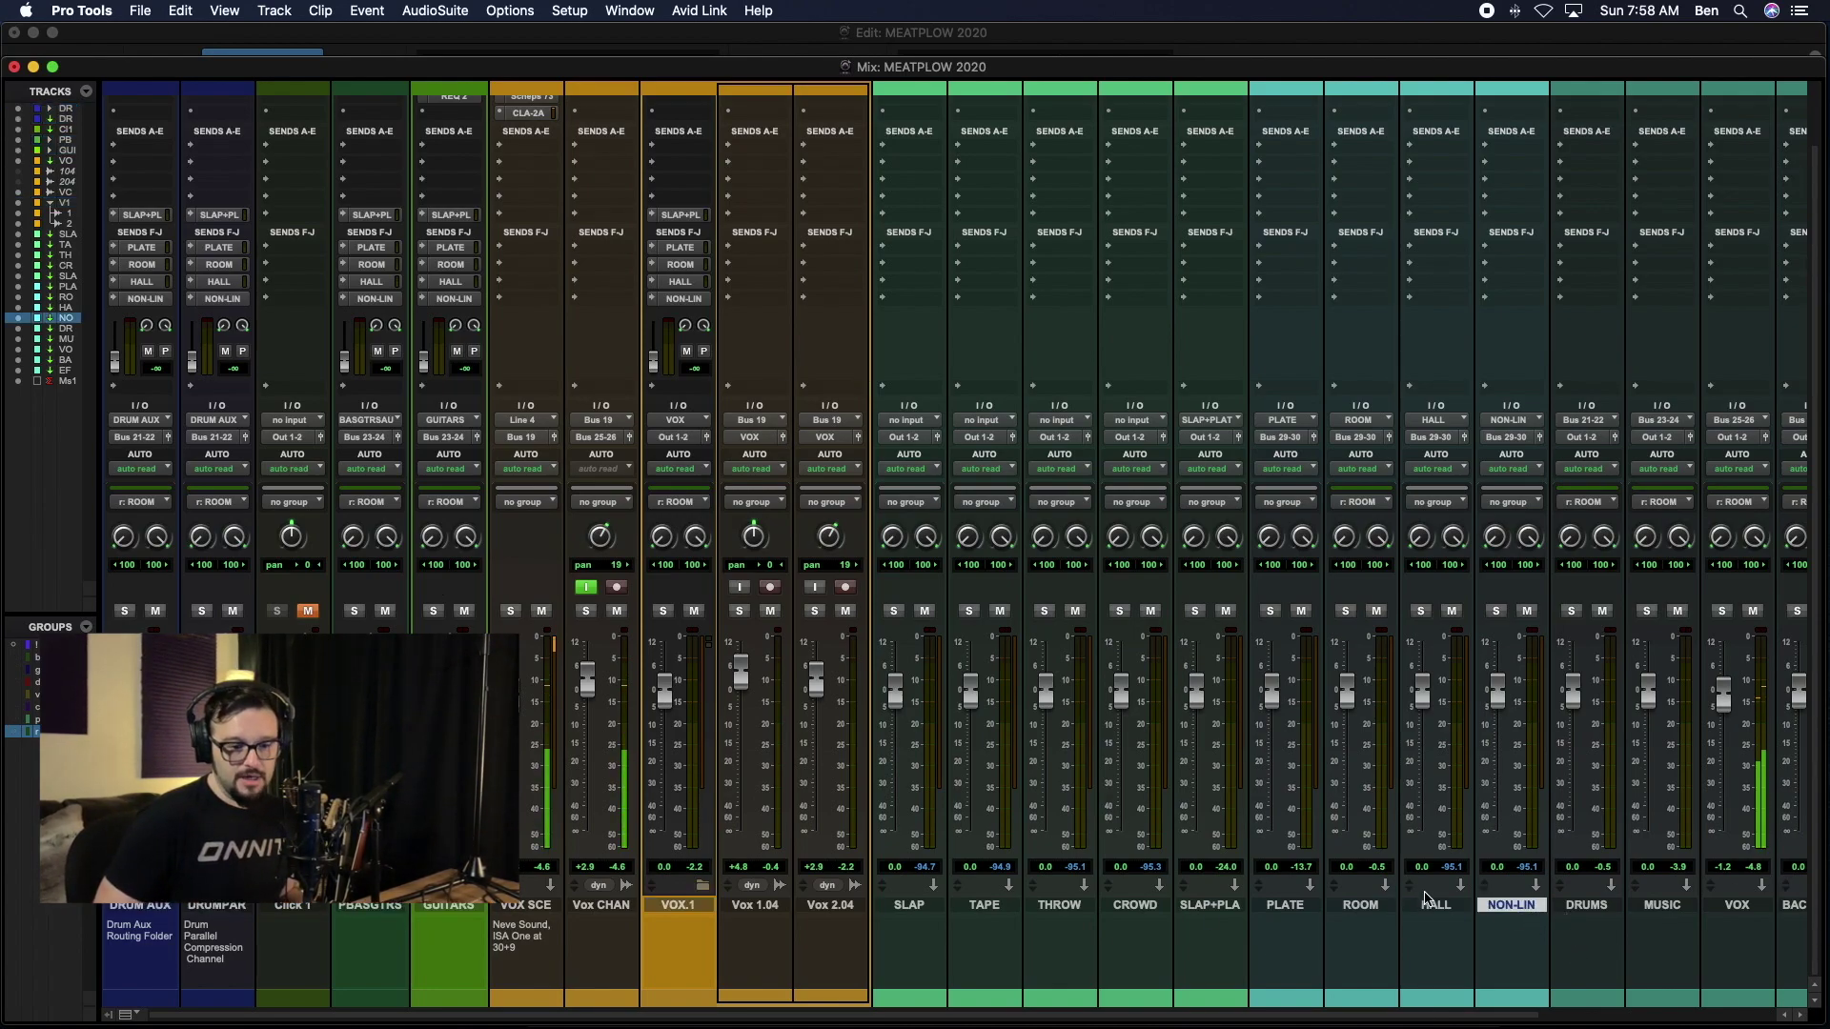
pyautogui.hscroll(5, 1424, 898)
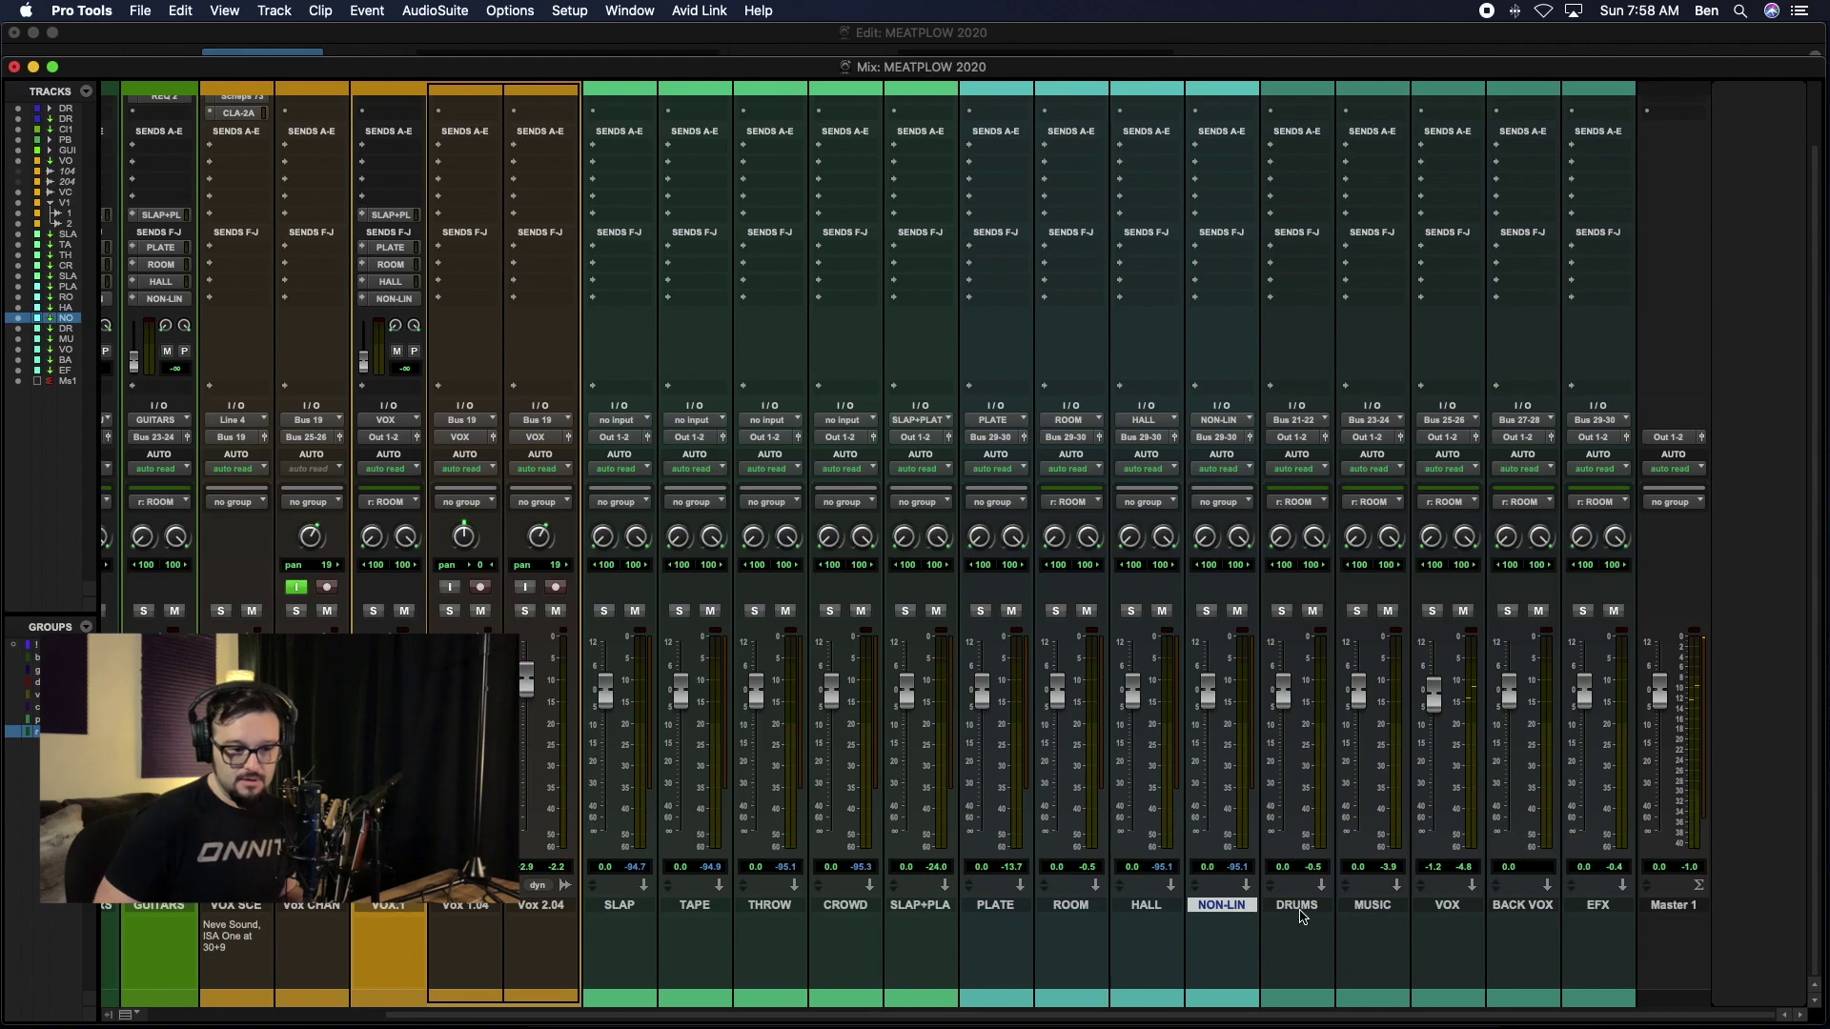
pyautogui.keyDown('shift'); pyautogui.click(1535, 906); pyautogui.keyUp('shift')
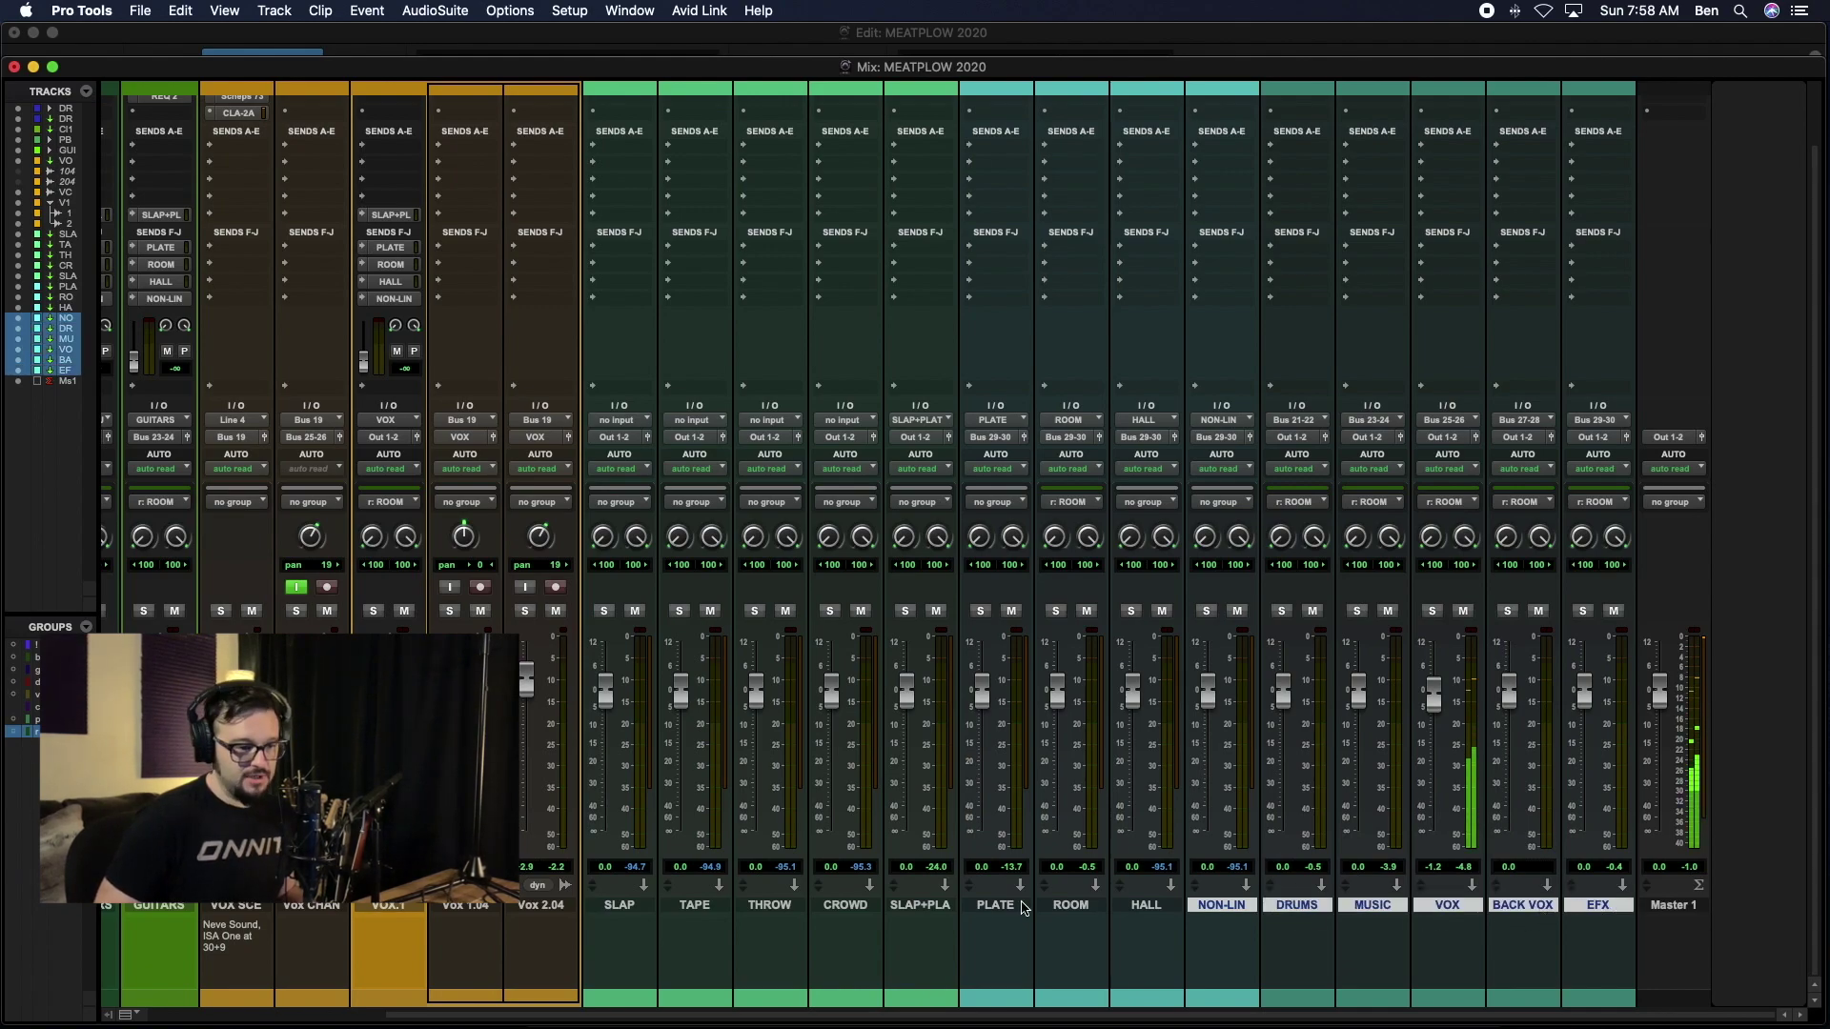
pyautogui.hscroll(-5, 1023, 908)
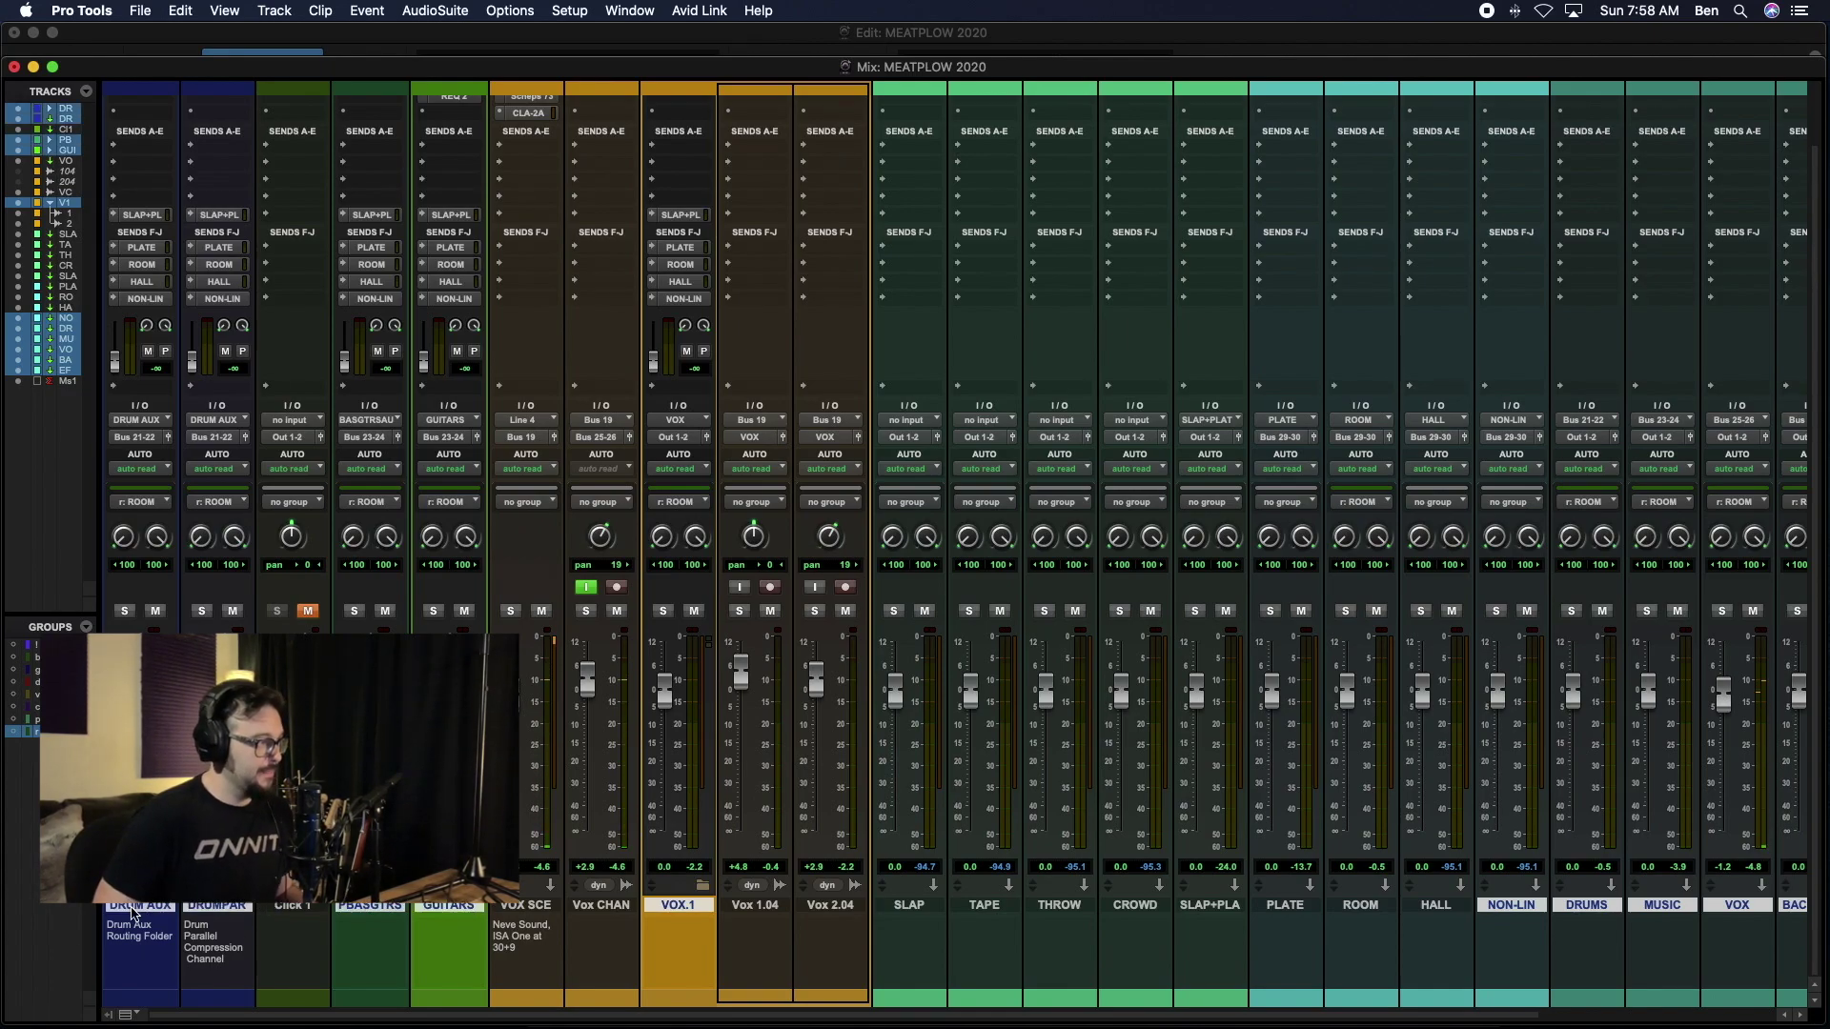
pyautogui.press('super+g')
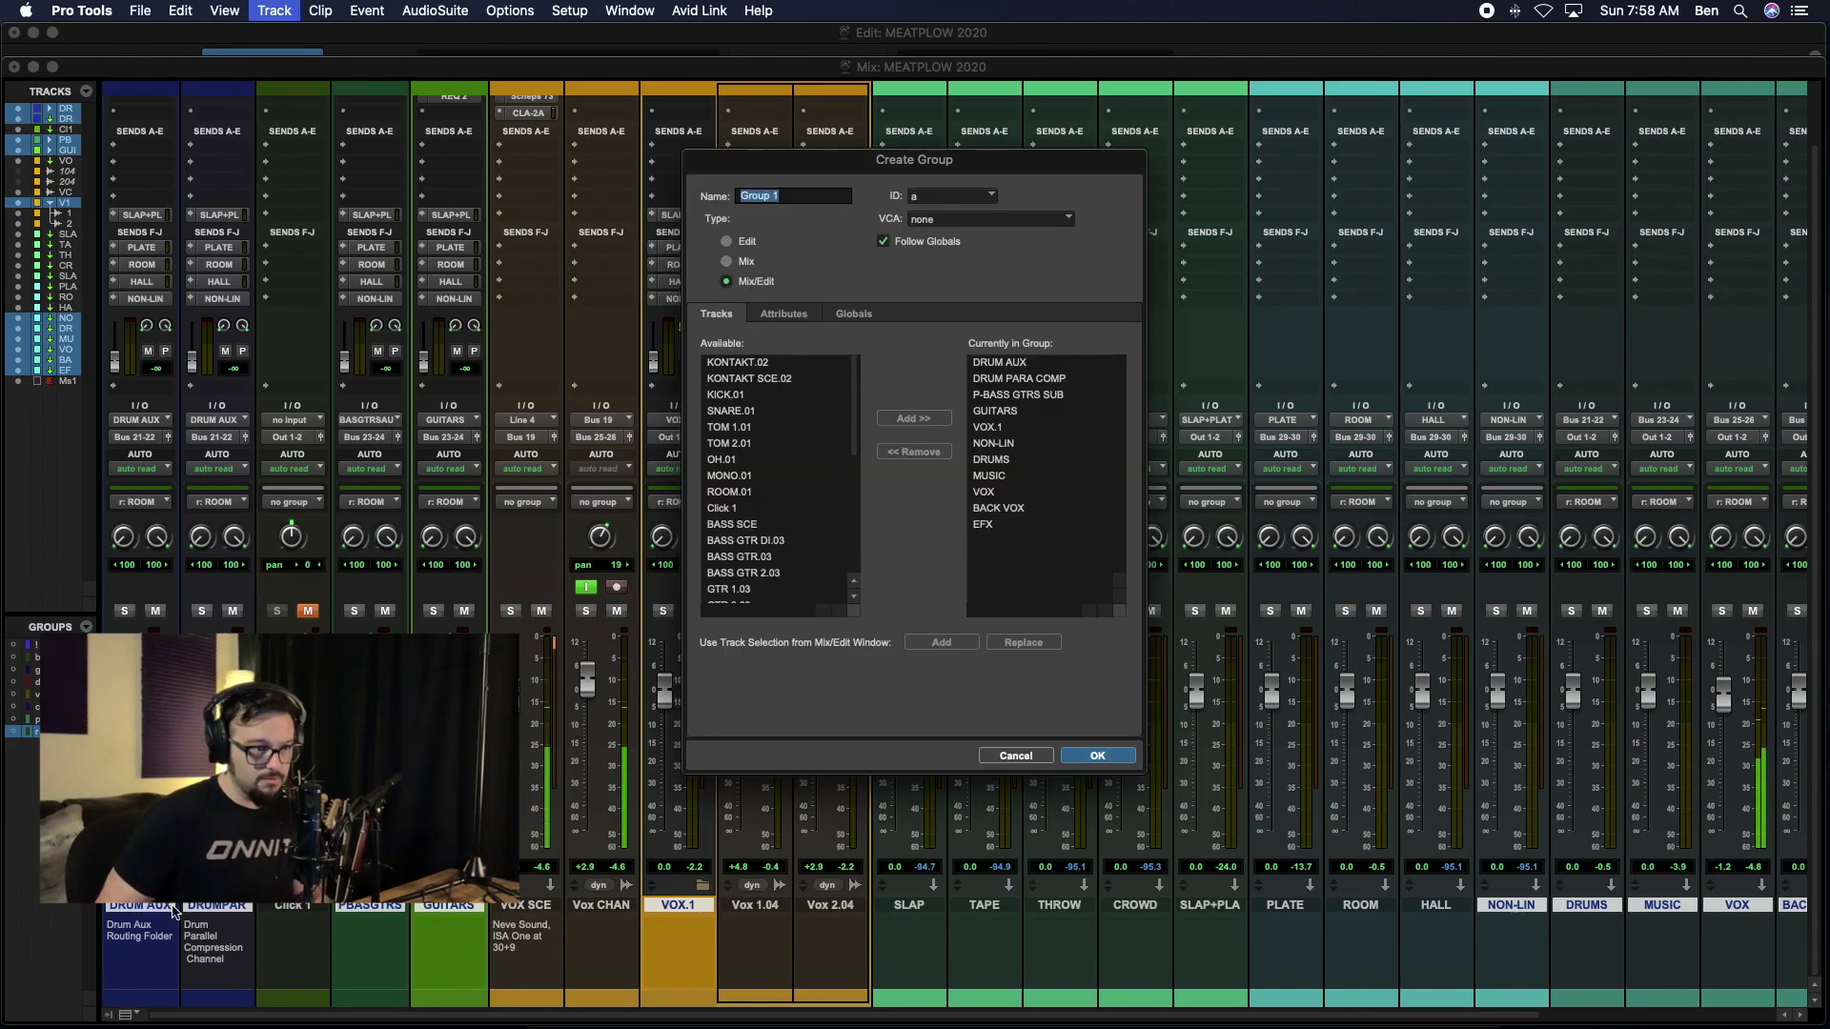
pyautogui.click(953, 196)
pyautogui.moveTo(948, 202)
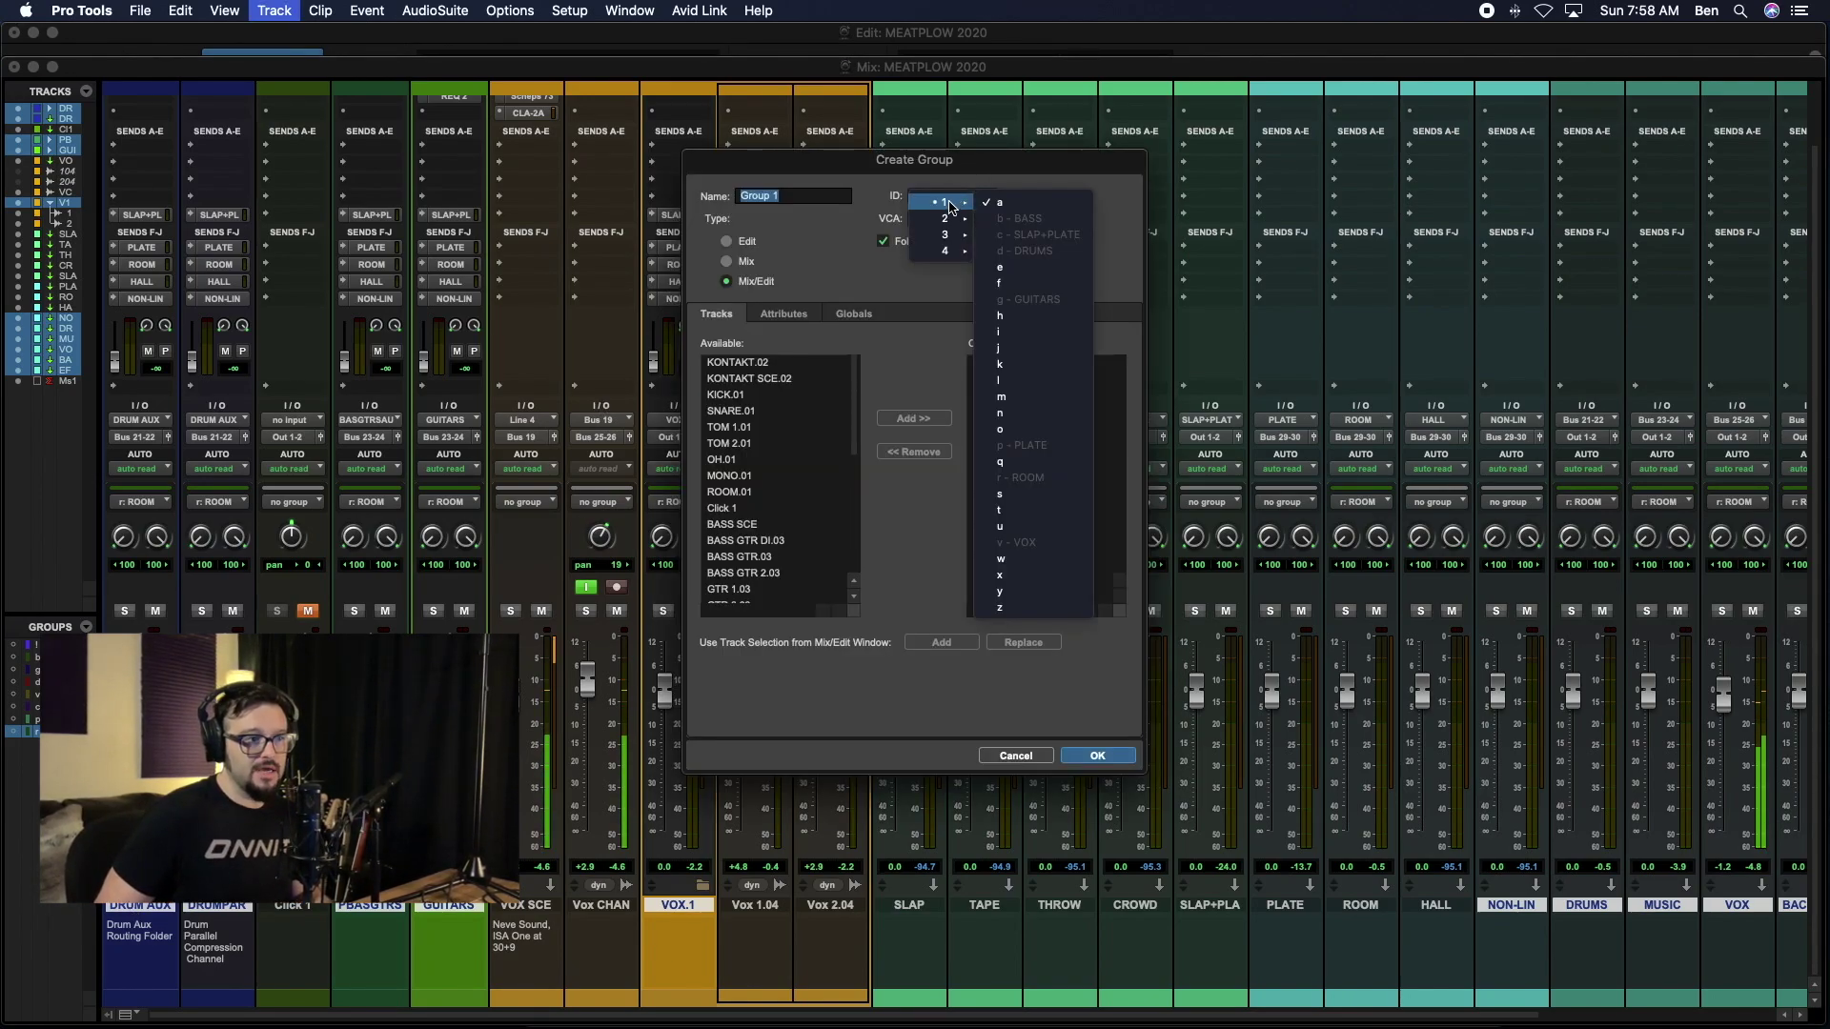
pyautogui.click(1018, 413)
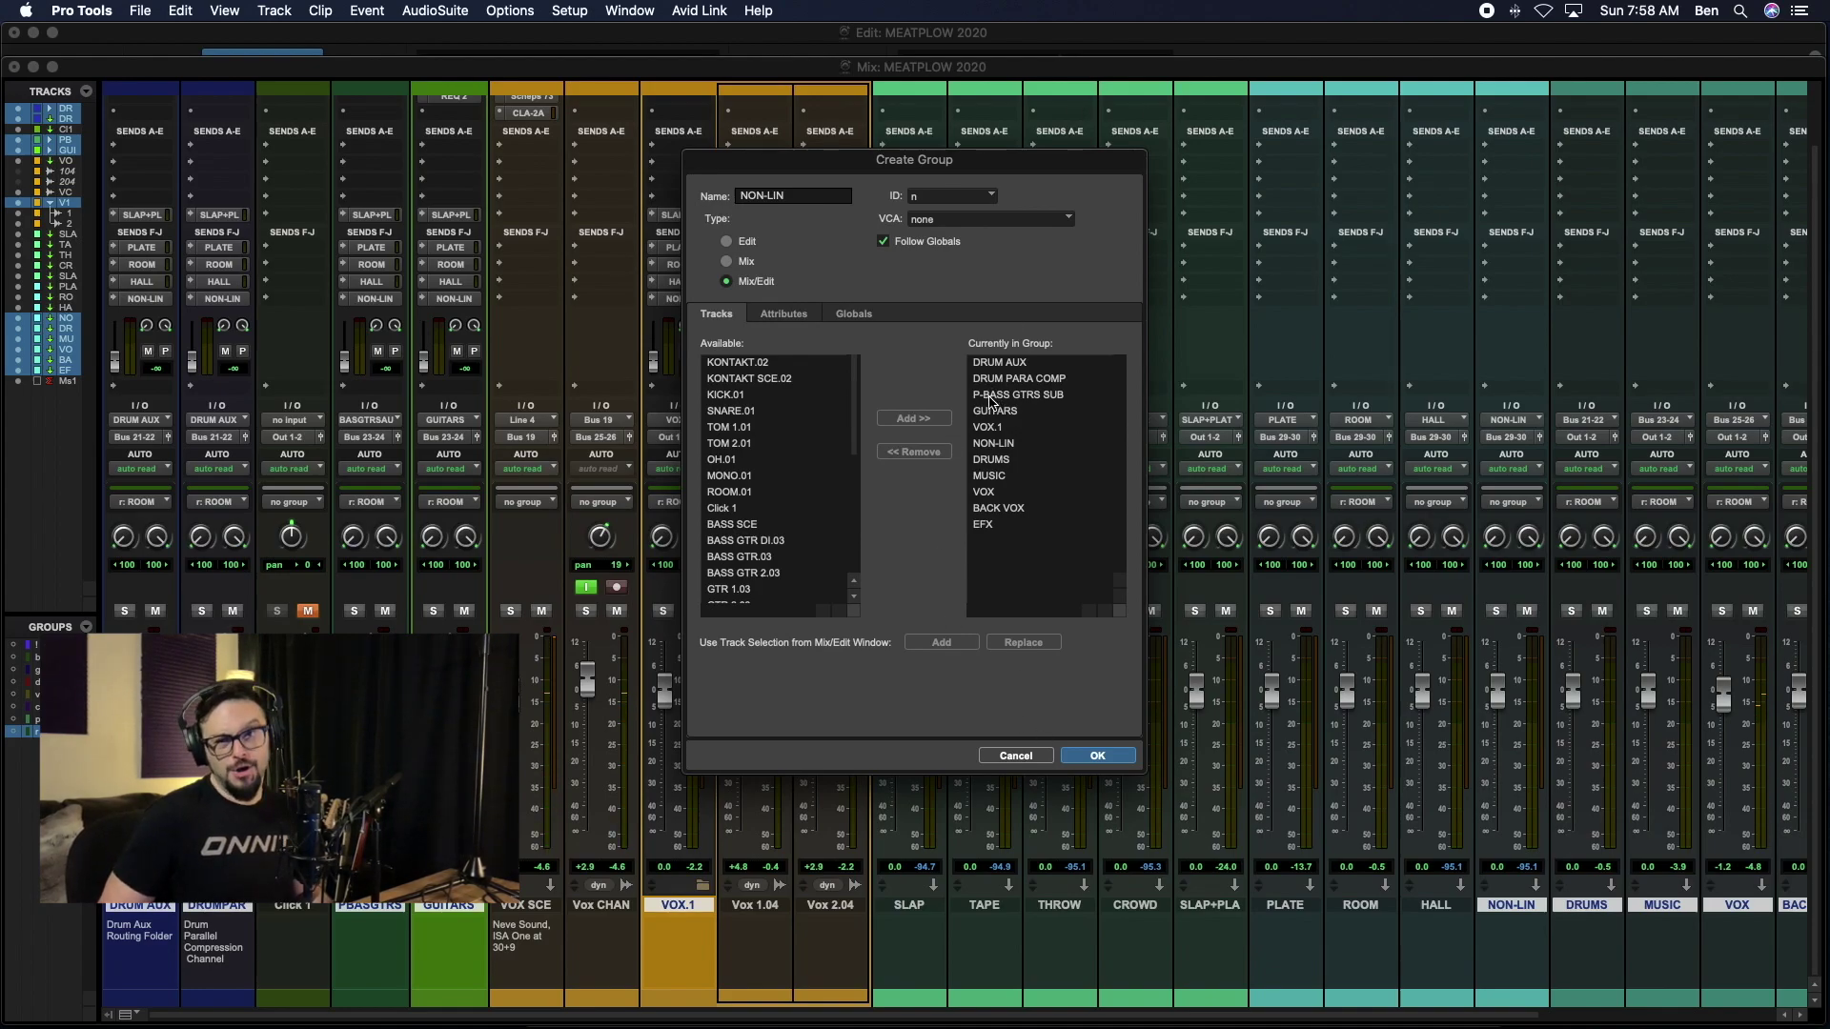
pyautogui.click(848, 314)
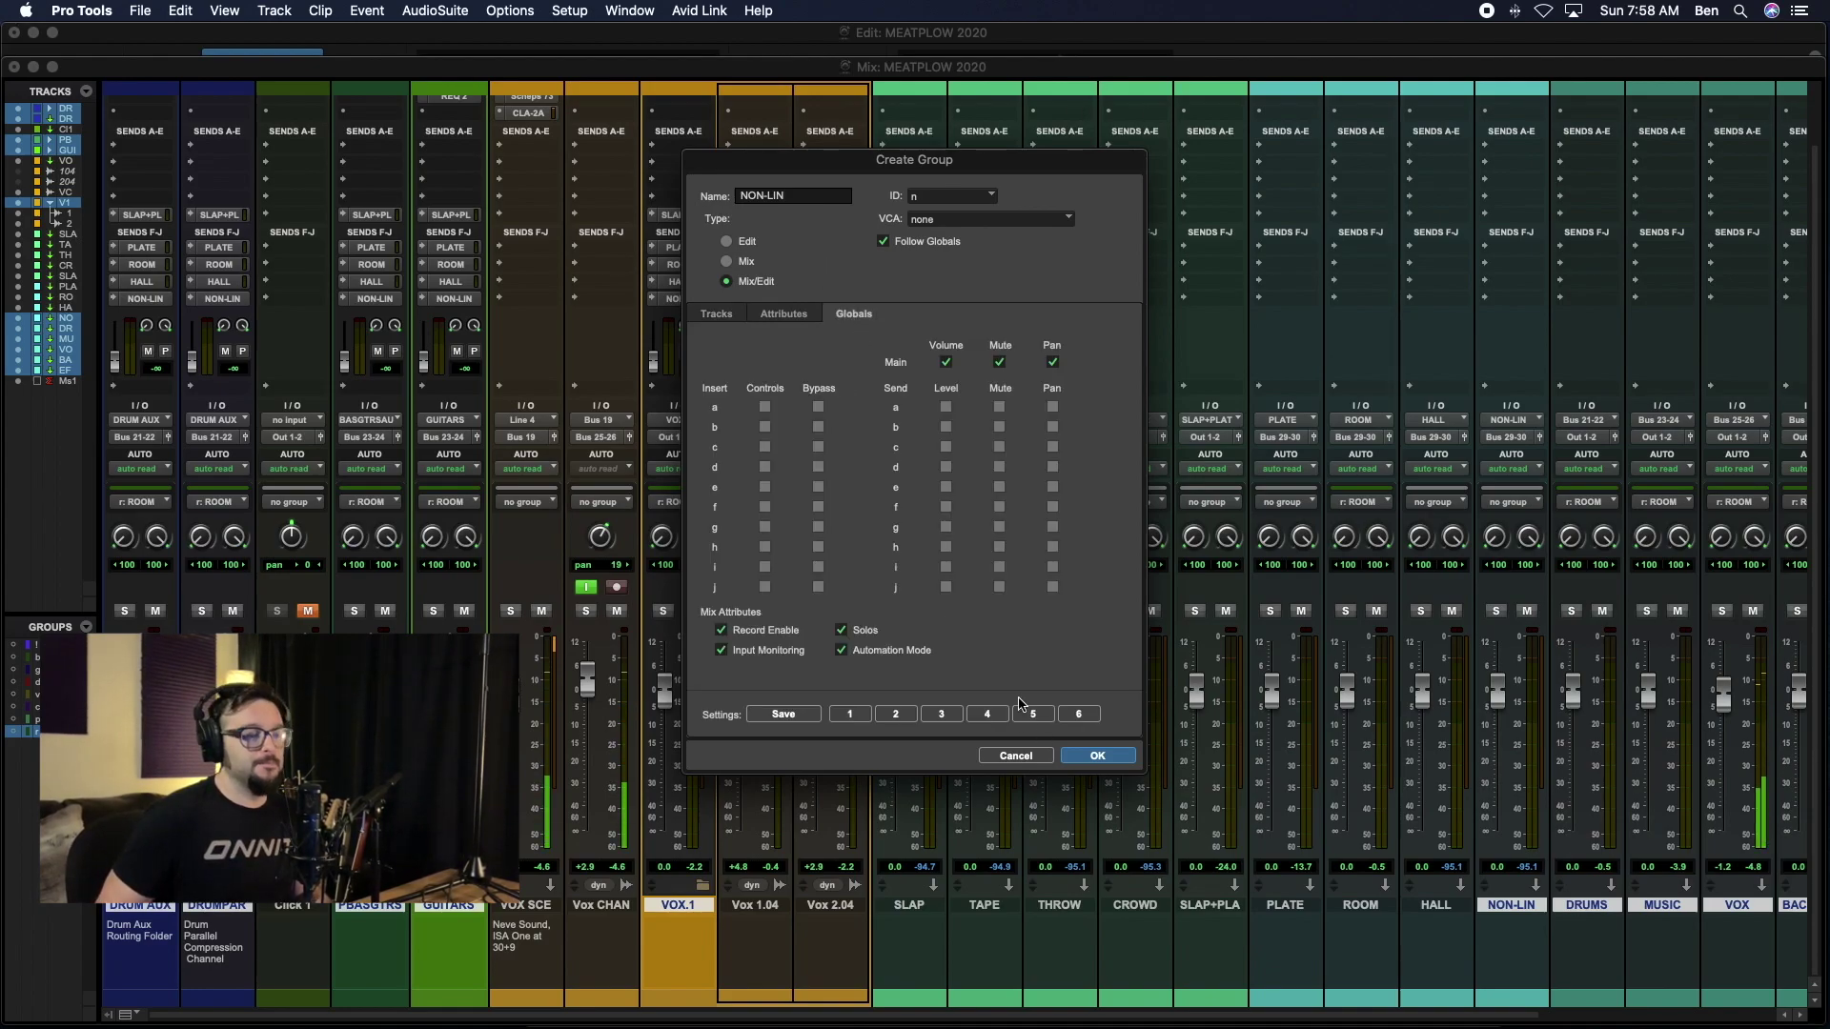
pyautogui.click(1098, 756)
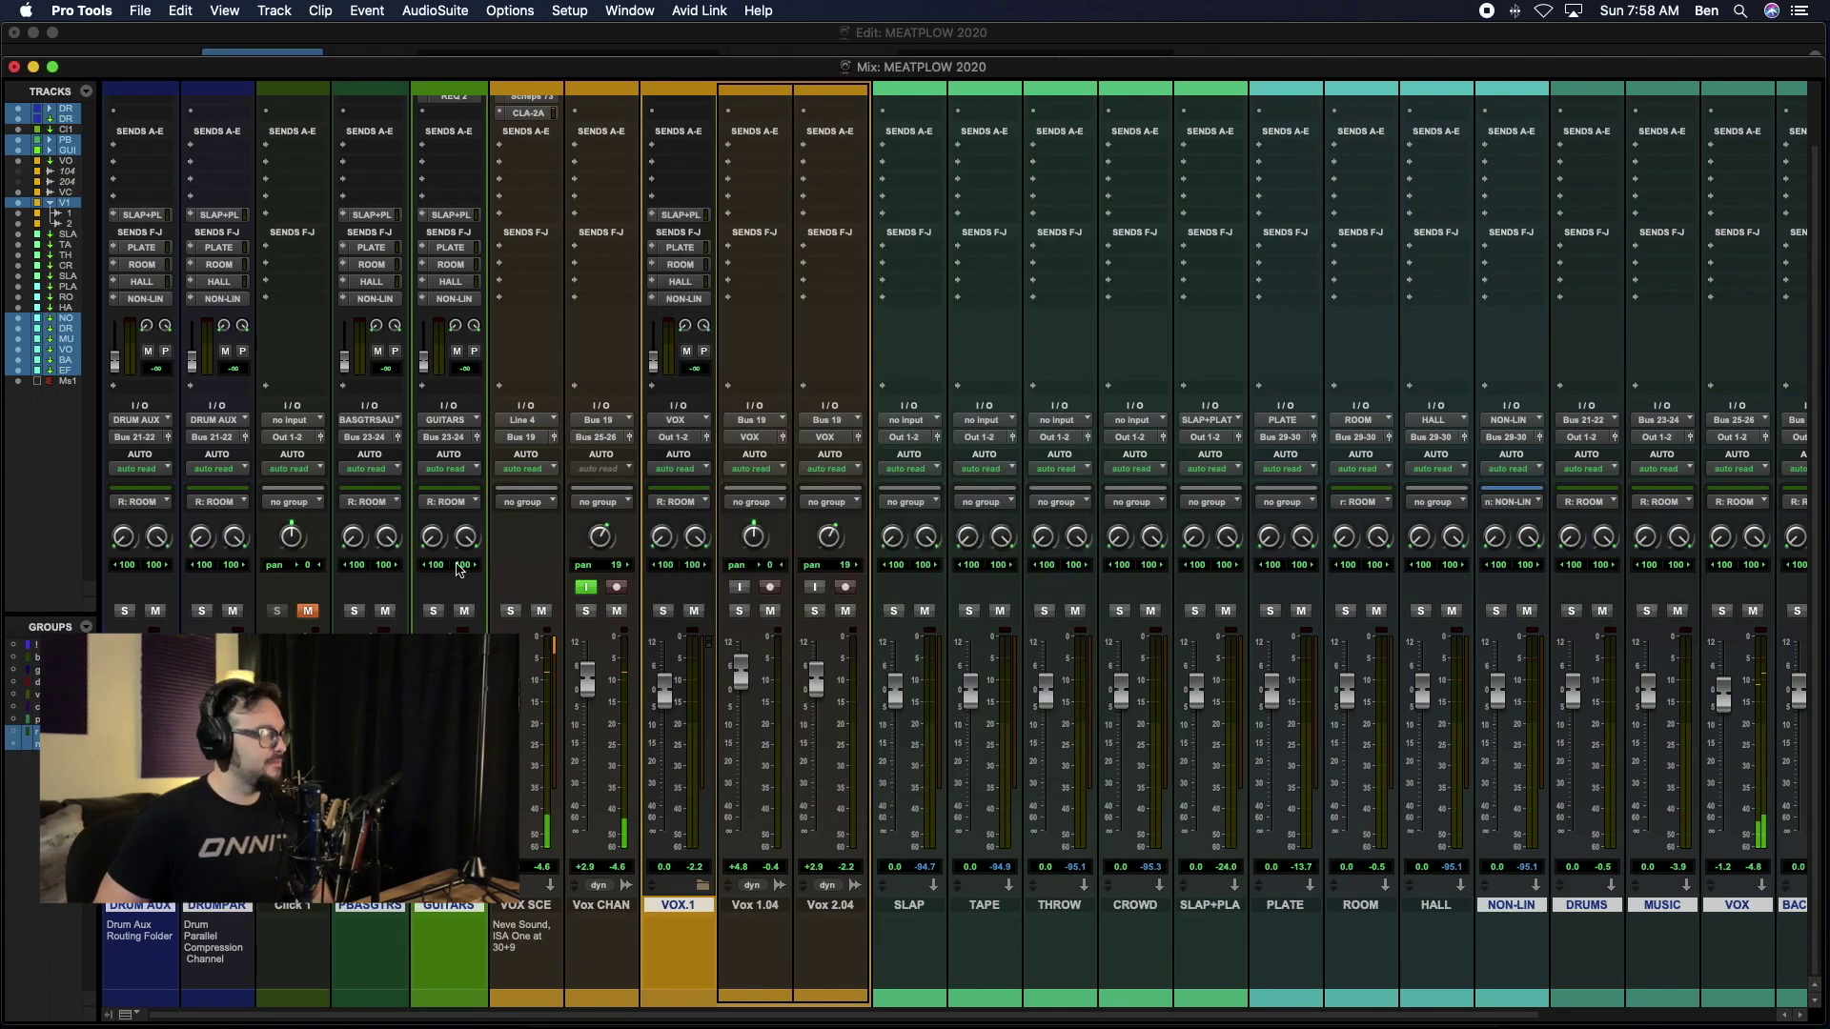
# Step: Deactivate the ROOM group, solo the NON-LIN group's tracks with their NON-LIN sends set to pre-fader, and deactivate the NON-LIN group
pyautogui.click(57, 732)
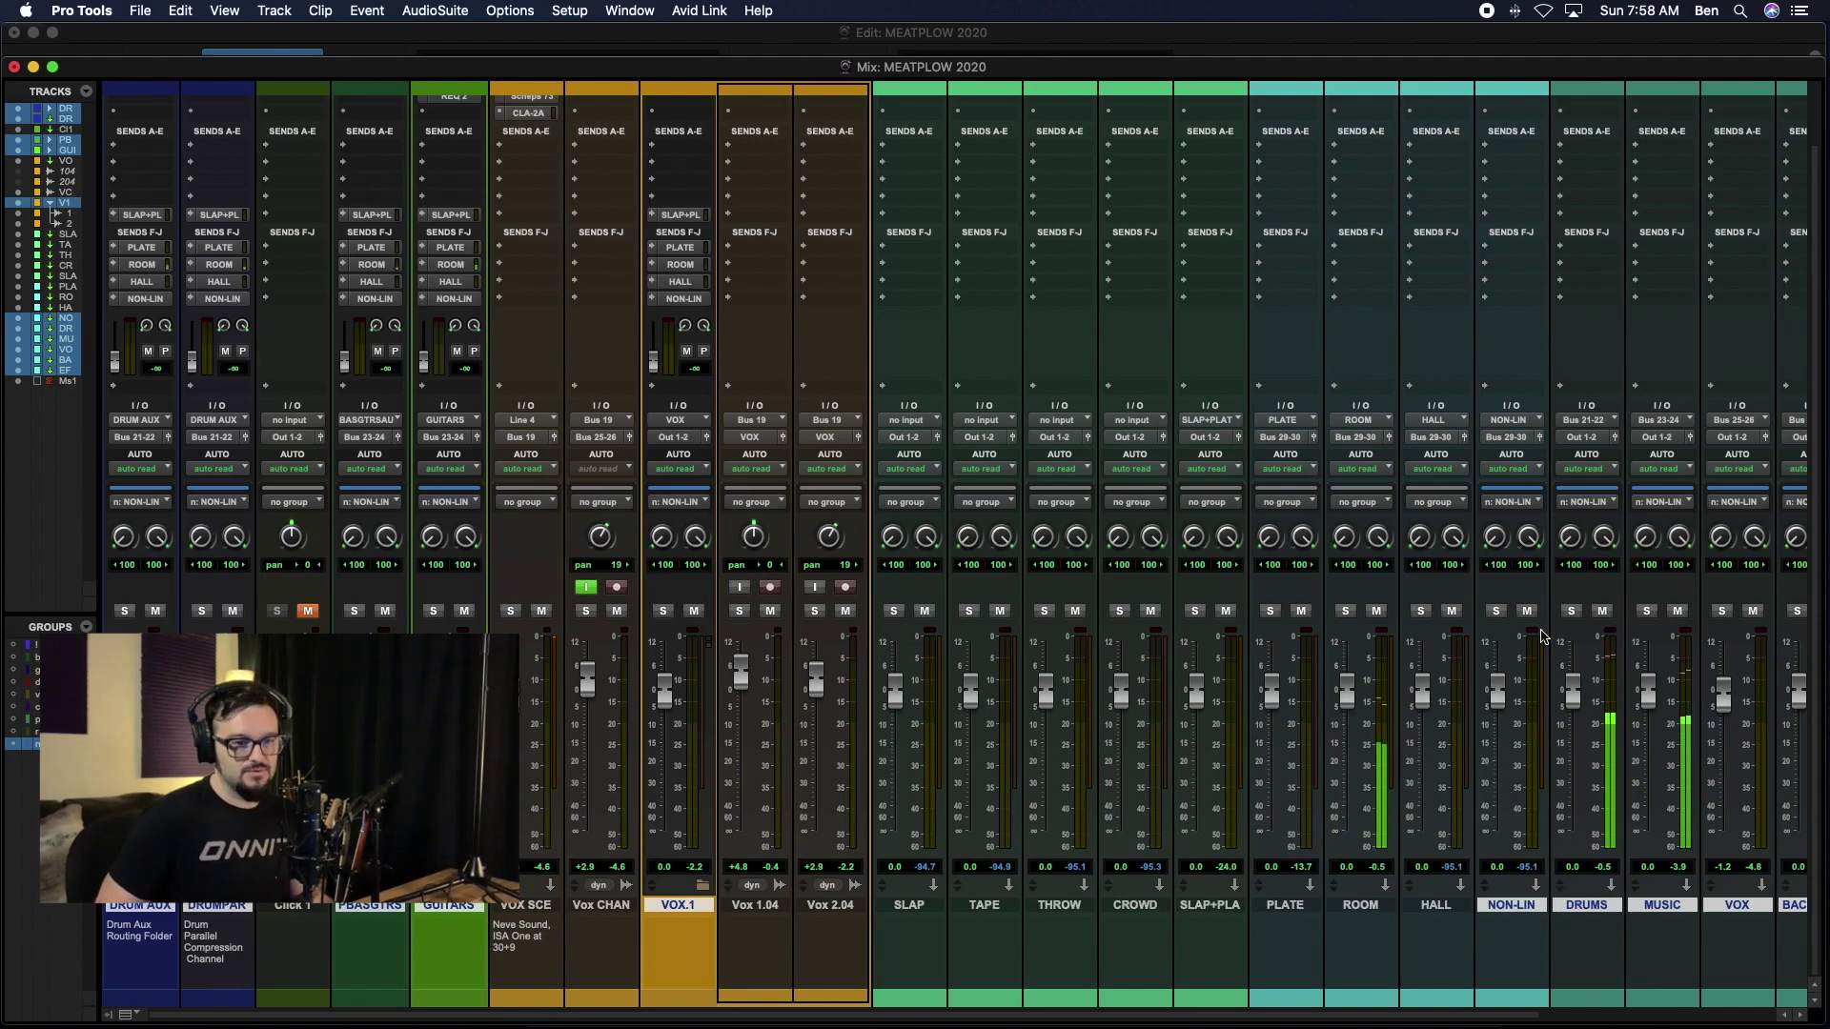
pyautogui.click(1495, 611)
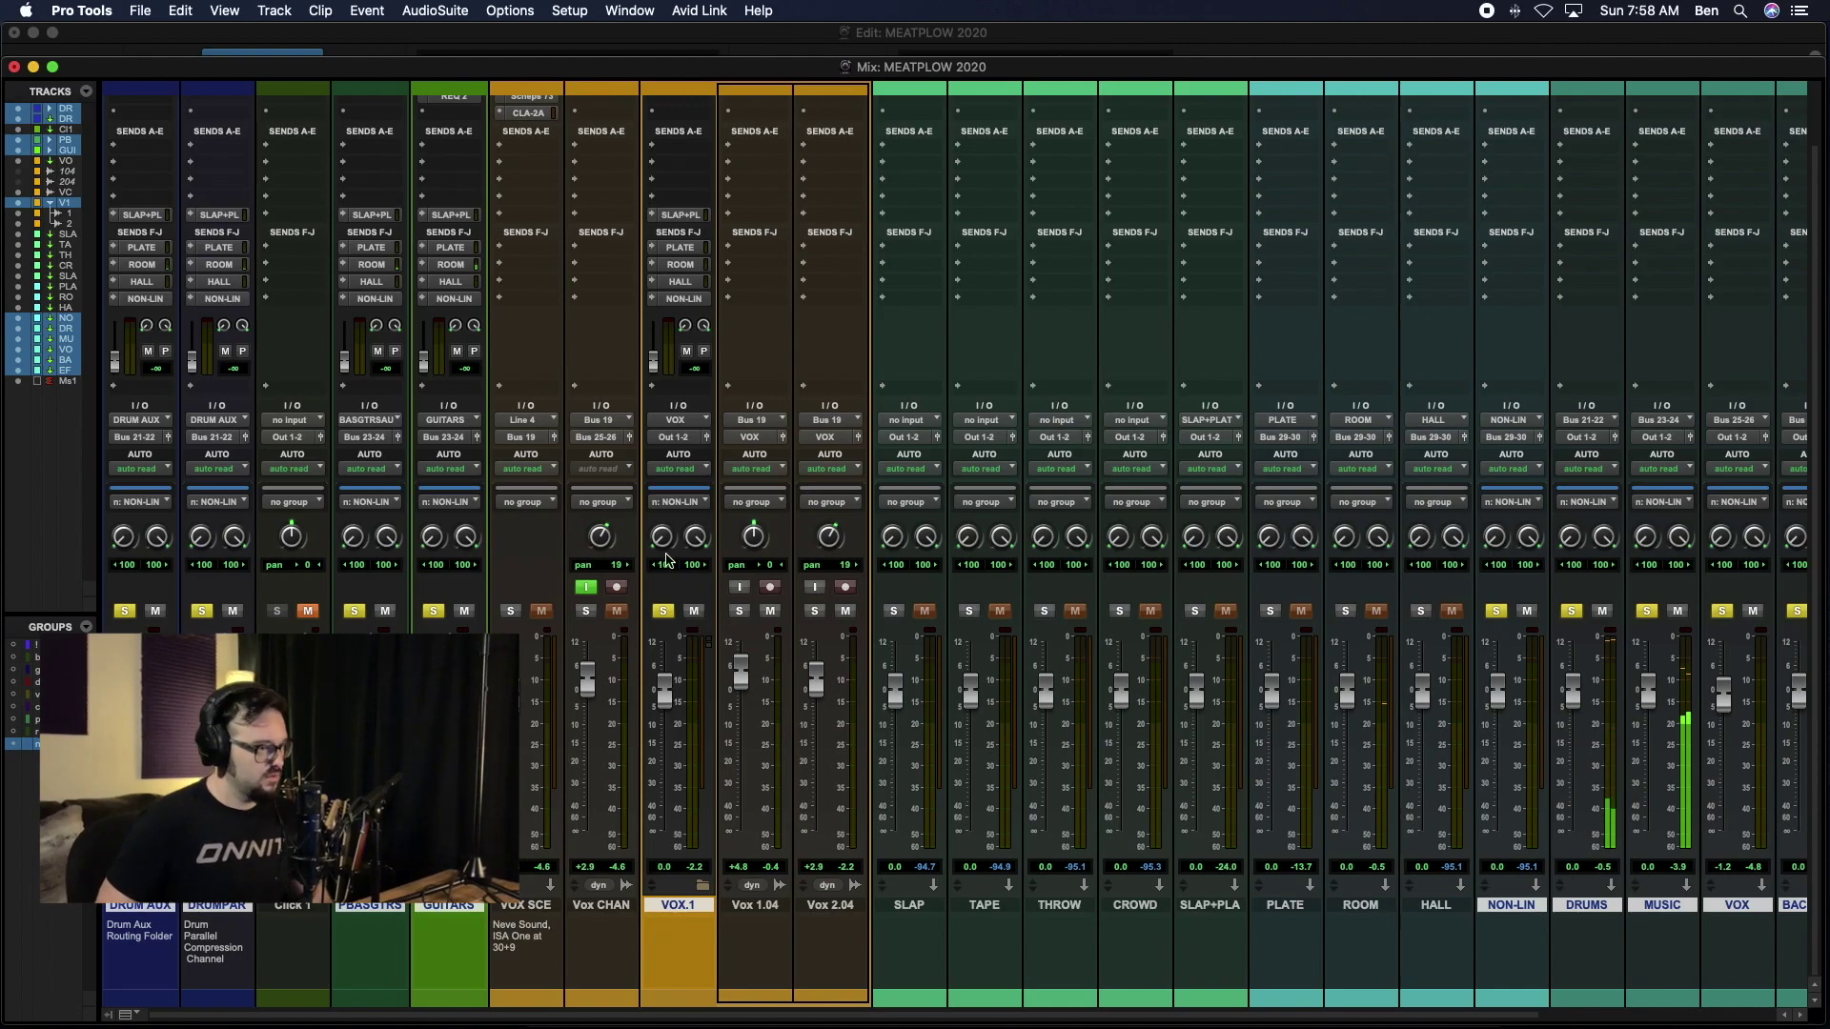
pyautogui.press('n')
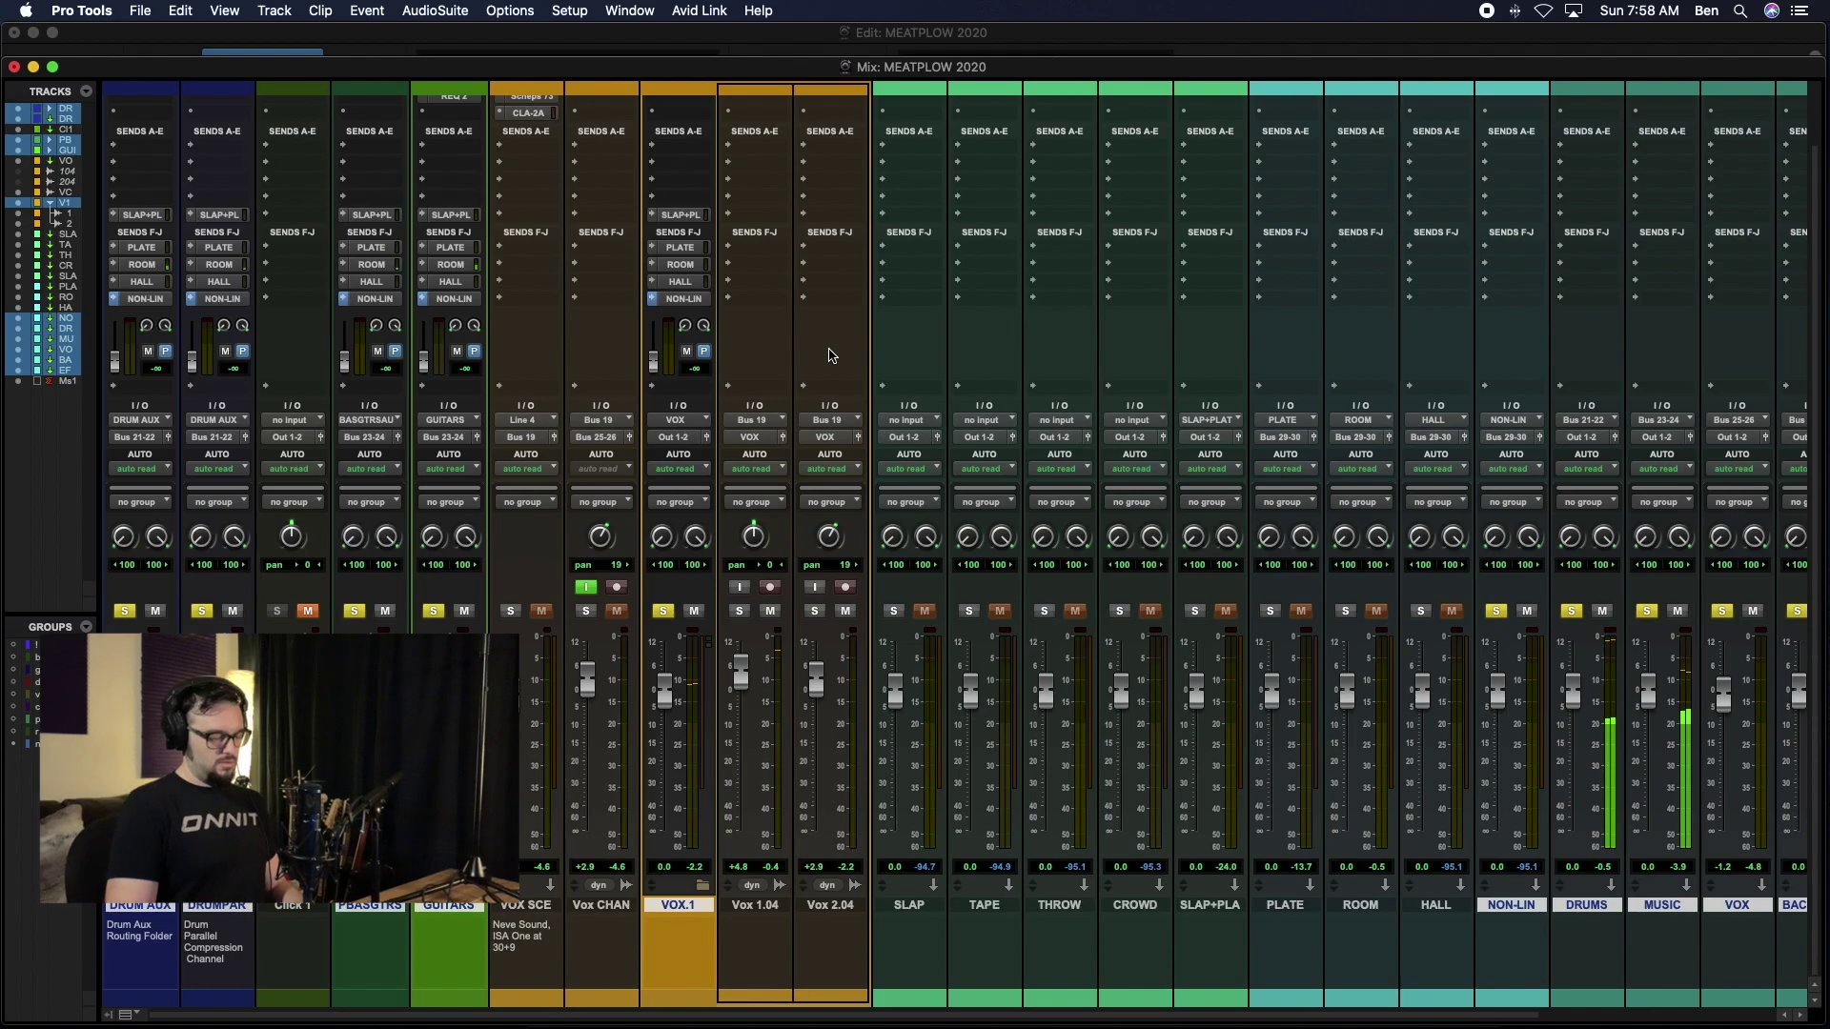
# Step: Show the Edit window, expand the DRUM AUX folder and zoom in on its drum tracks
pyautogui.press('super+equal')
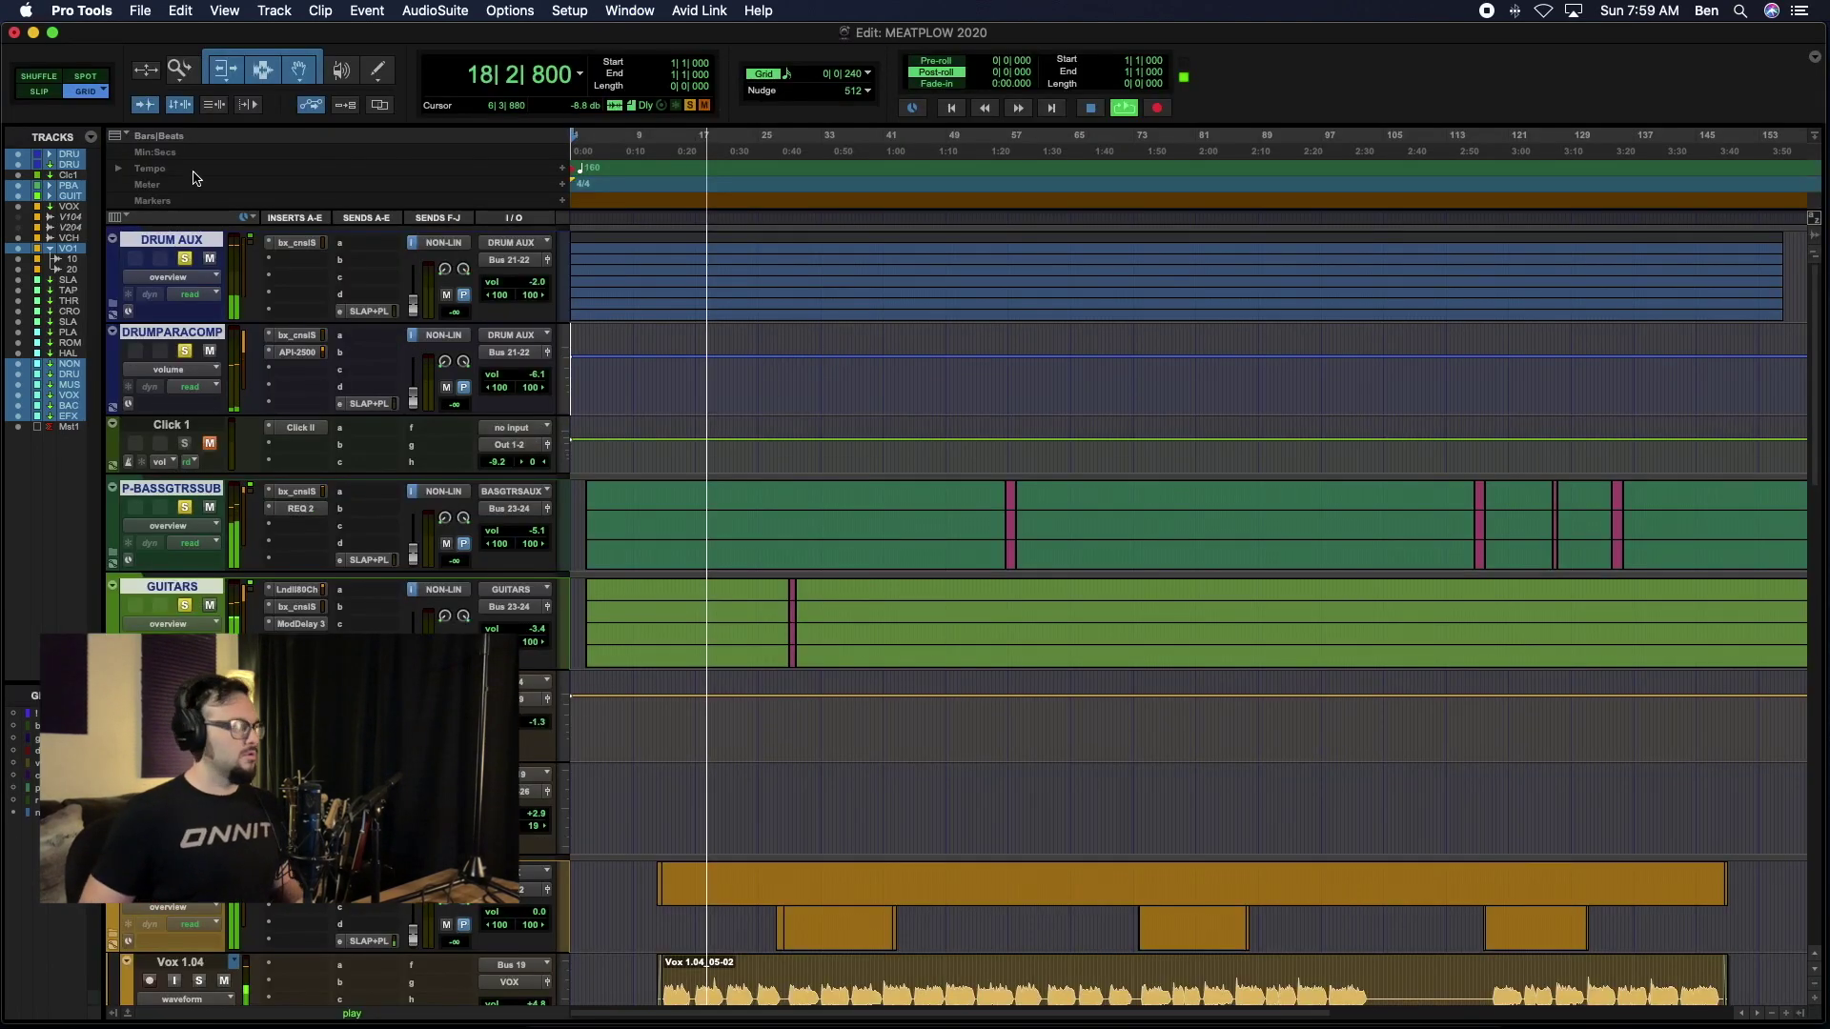
pyautogui.doubleClick(1008, 307)
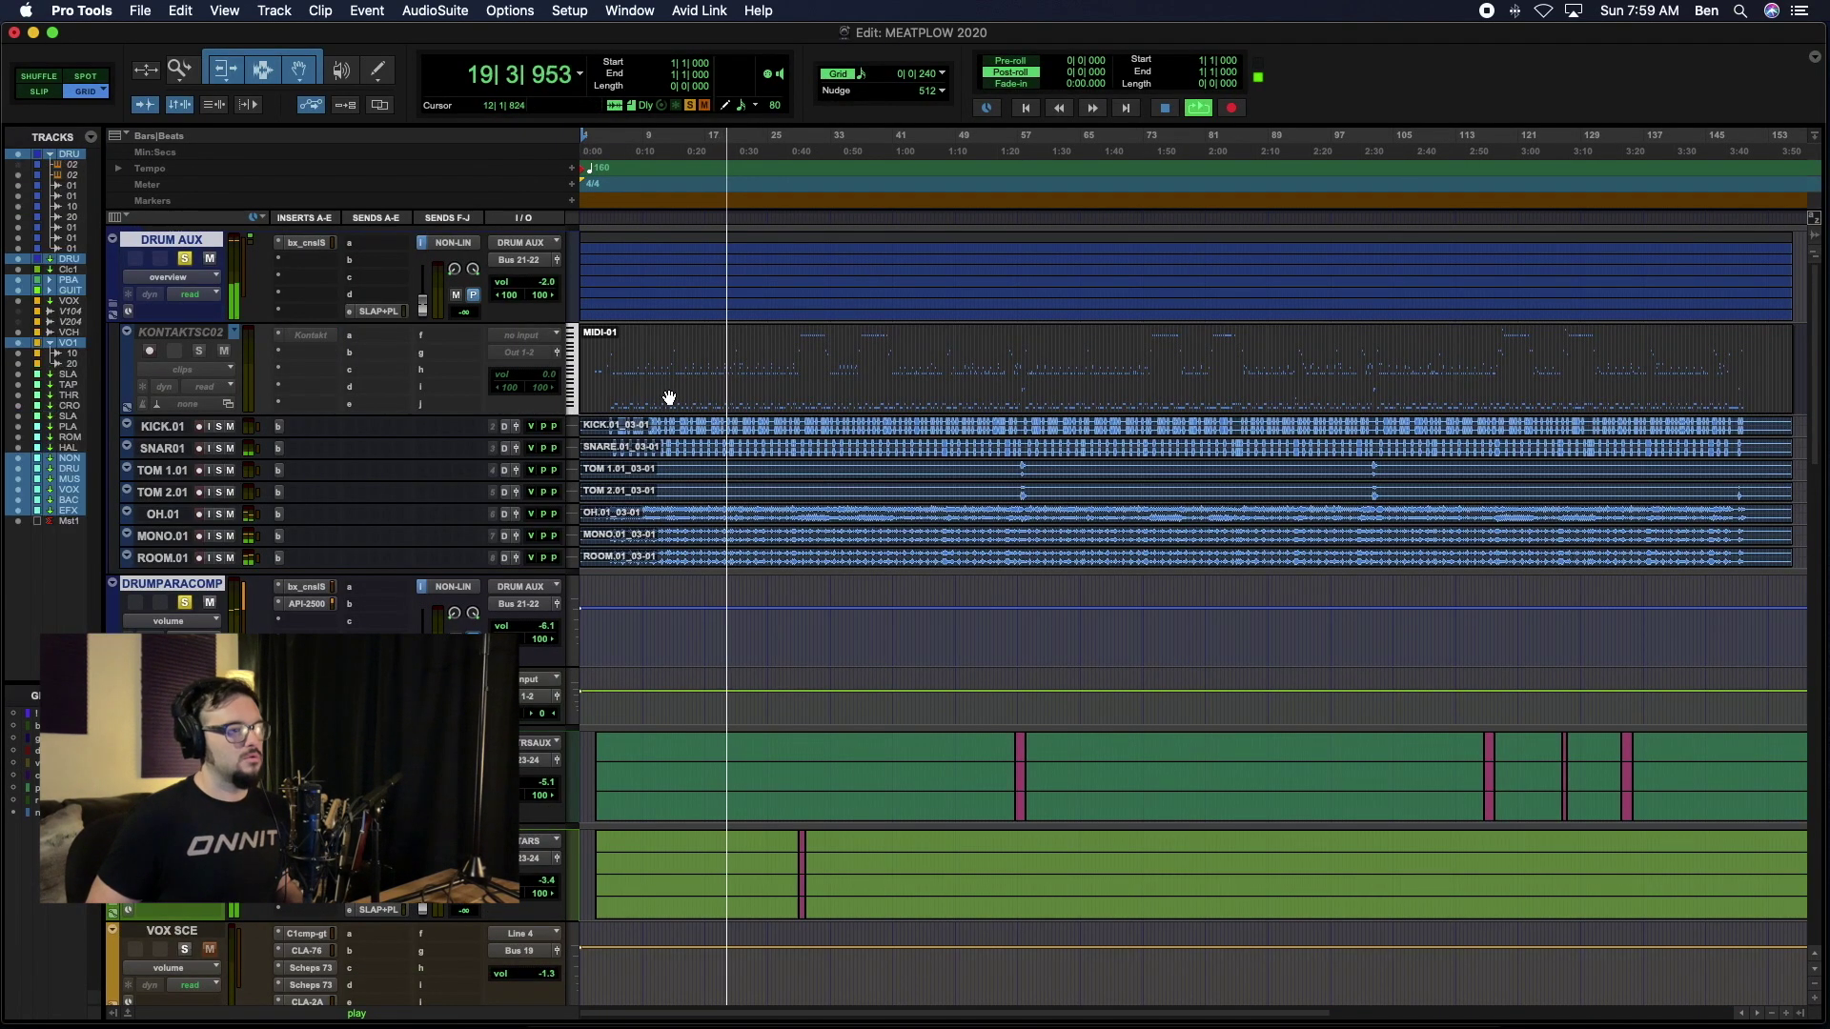
pyautogui.press('t')
pyautogui.press('t')
pyautogui.press('t')
pyautogui.press('t')
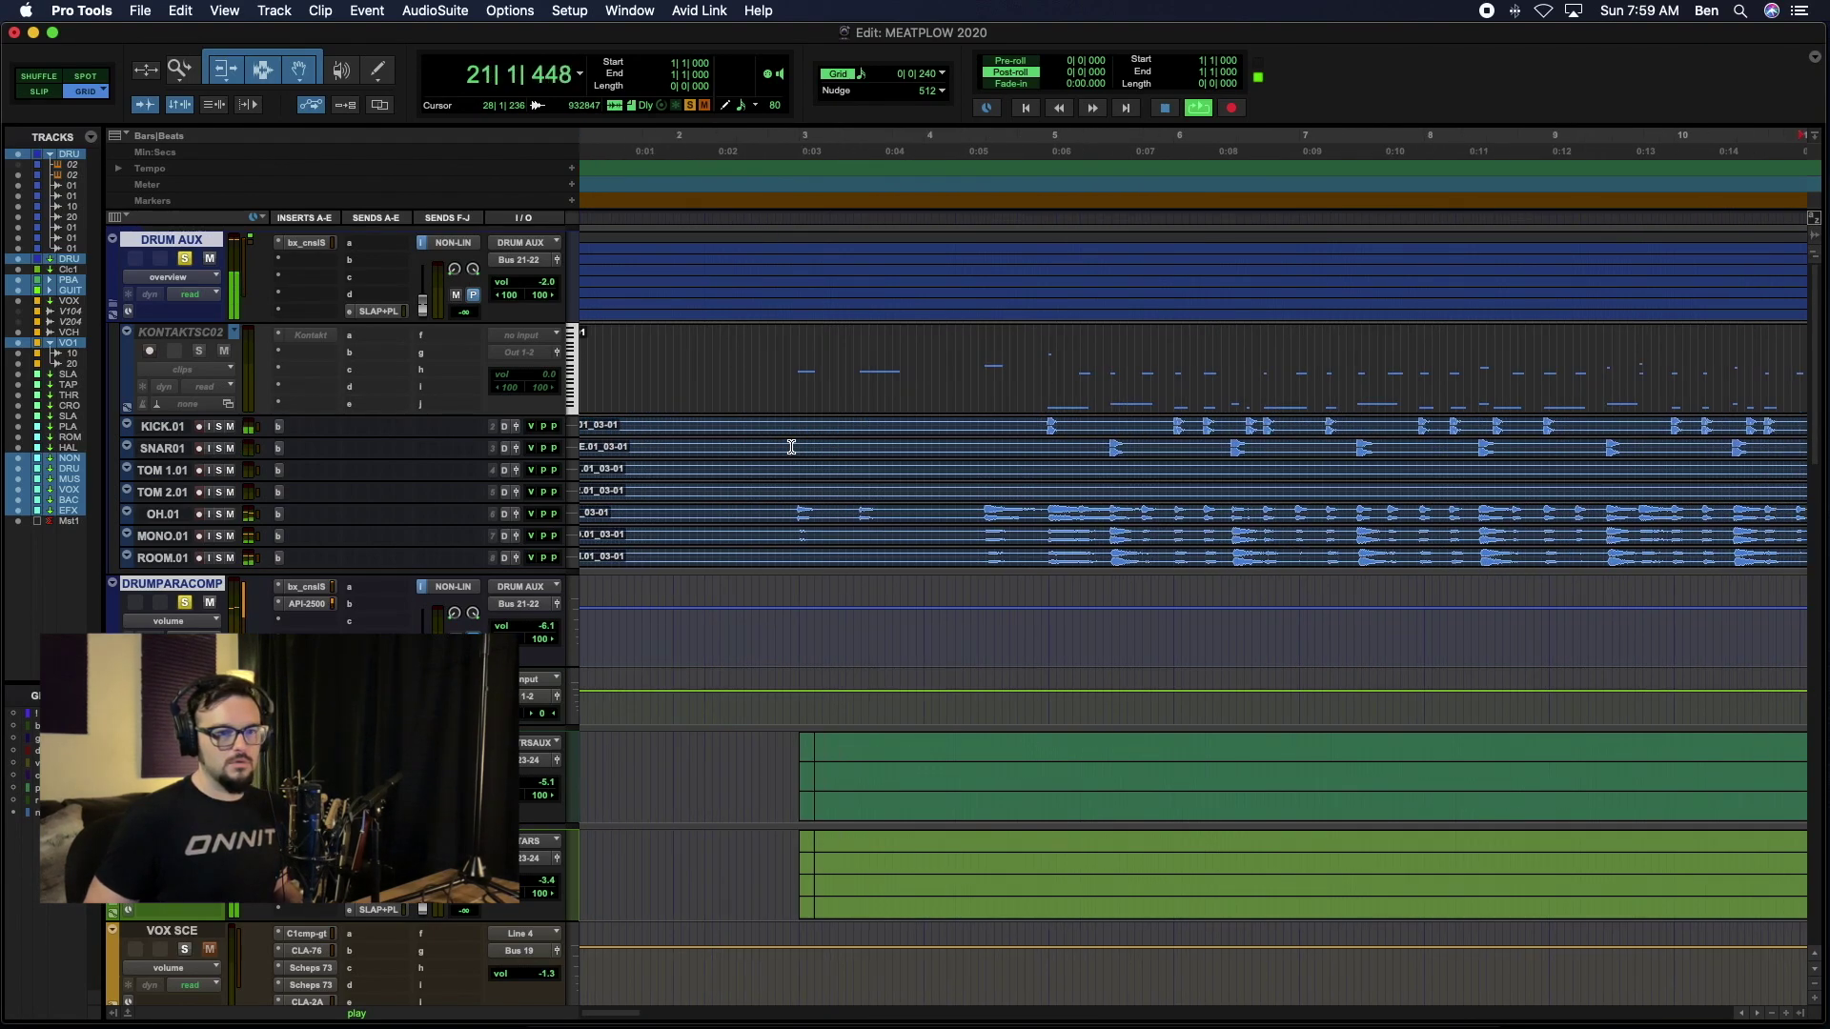
# Step: Examine the drum waveforms during playback, from about bar 19 onward, for a snare passage suited to auditioning the reverb
pyautogui.hscroll(10, 792, 447)
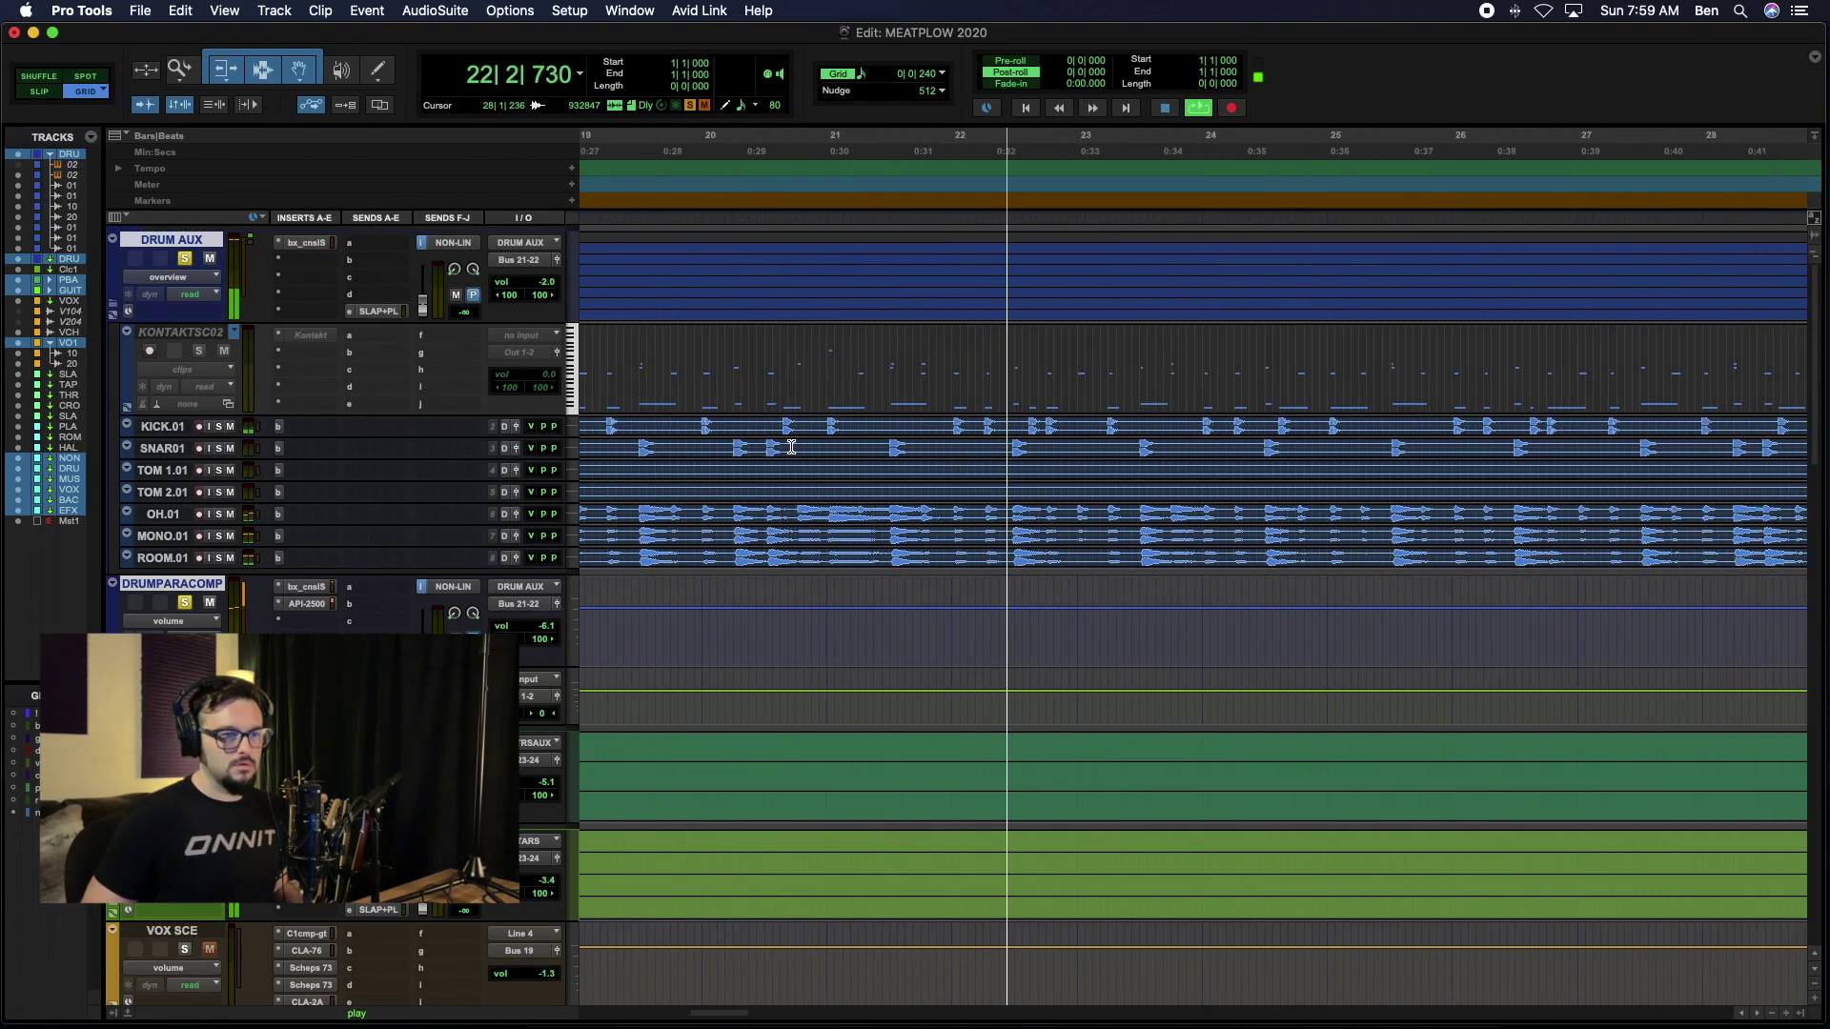
pyautogui.scroll(-5, 791, 447)
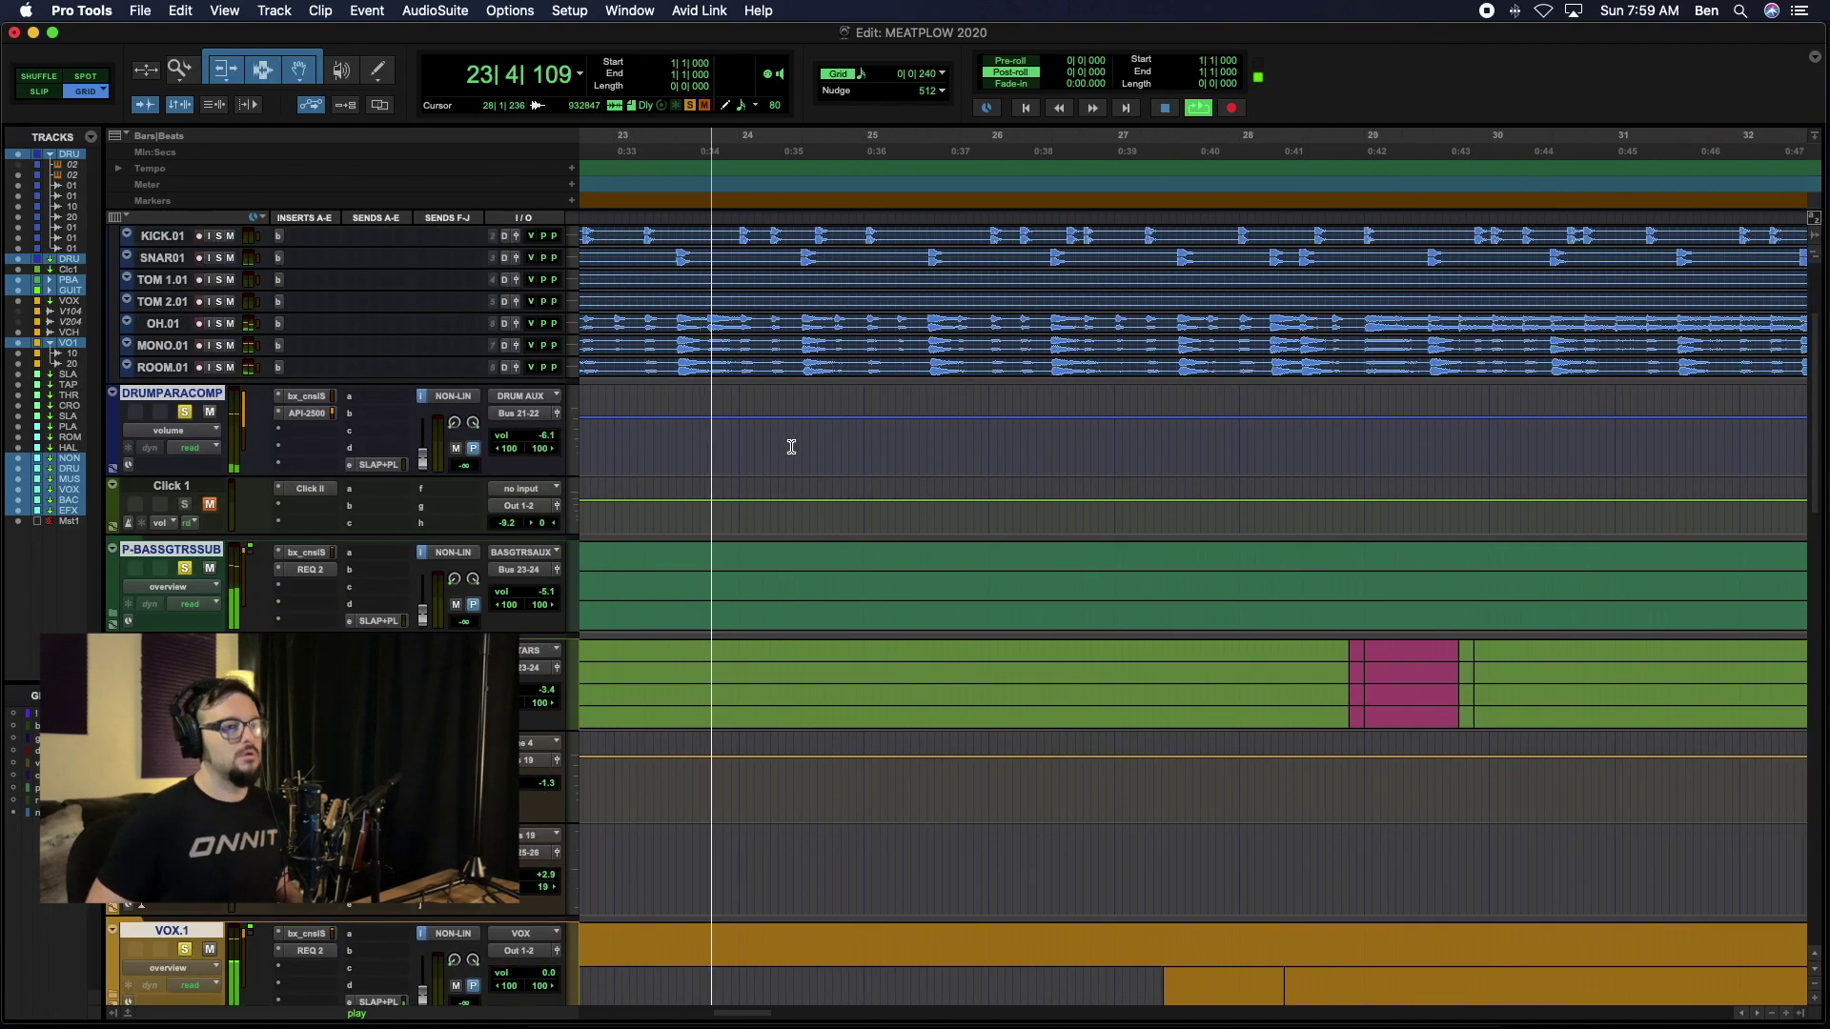
pyautogui.scroll(5, 791, 447)
pyautogui.hscroll(3, 792, 447)
pyautogui.scroll(-5, 791, 447)
pyautogui.hscroll(5, 791, 447)
pyautogui.scroll(3, 791, 447)
pyautogui.hscroll(3, 791, 447)
pyautogui.scroll(-3, 792, 447)
pyautogui.scroll(3, 791, 447)
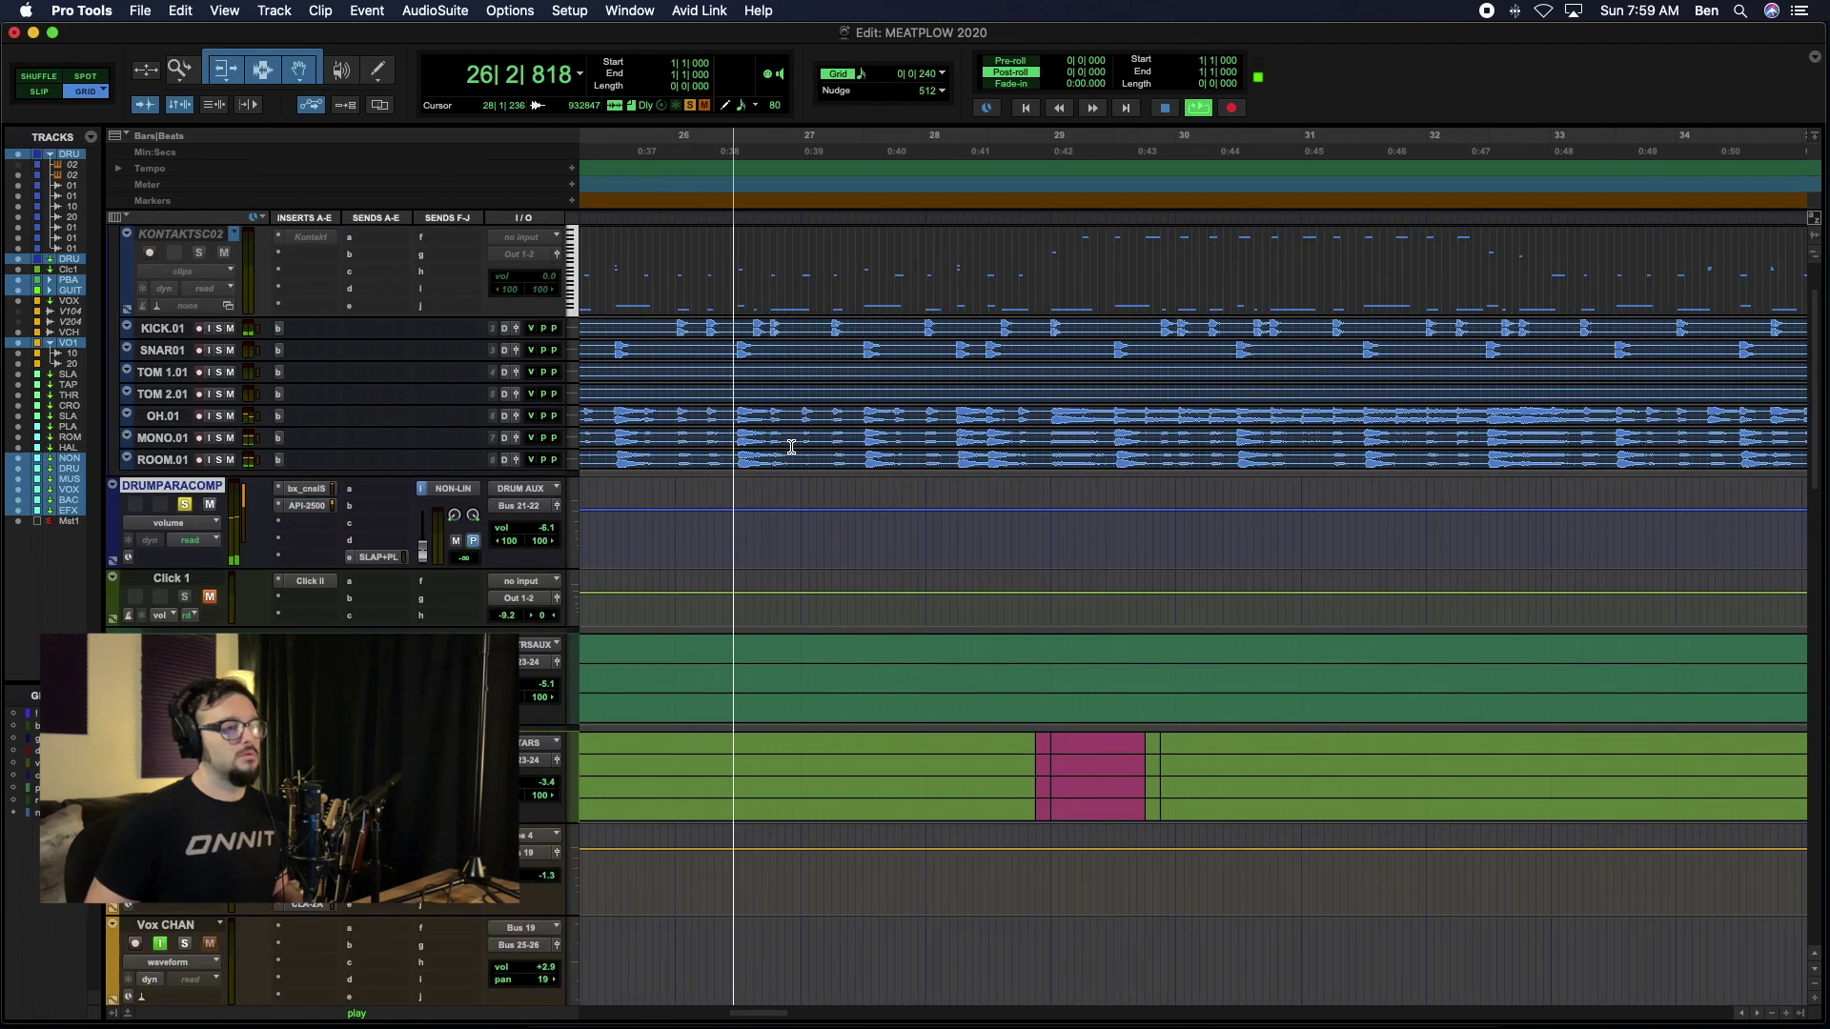
pyautogui.hscroll(5, 791, 447)
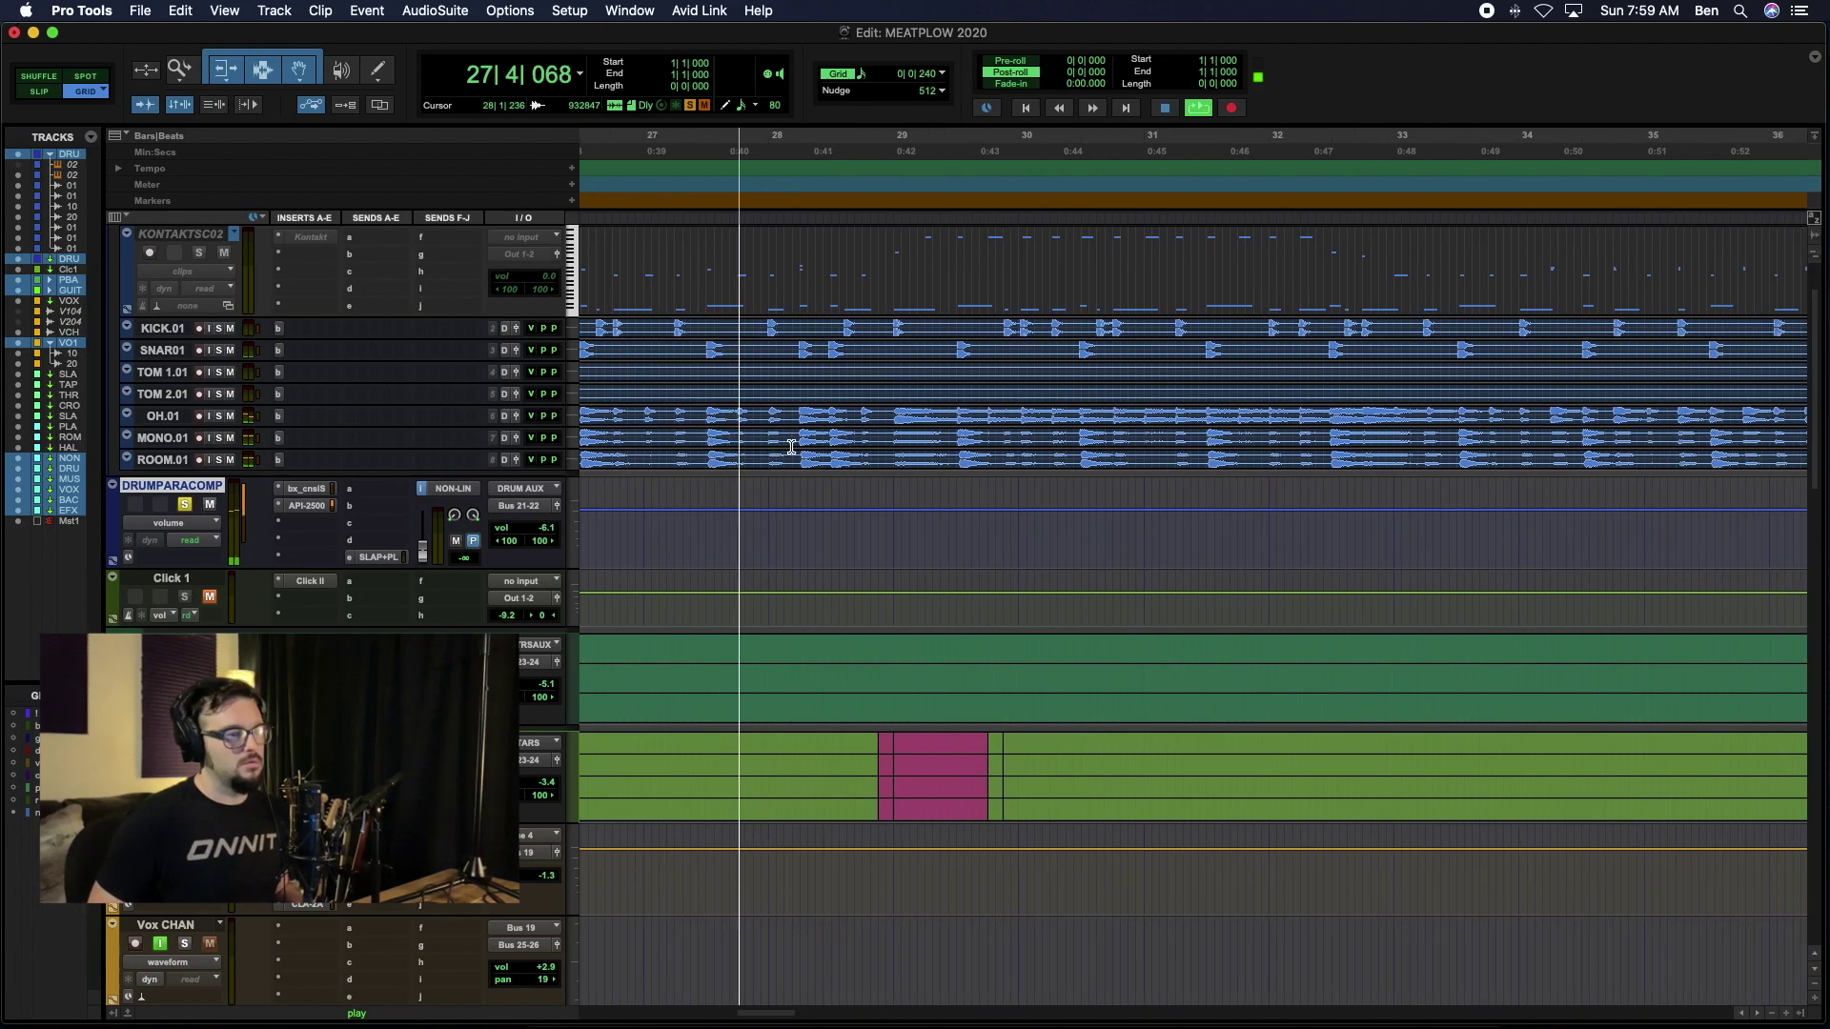
pyautogui.scroll(-3, 791, 447)
pyautogui.hscroll(1, 791, 447)
pyautogui.scroll(5, 792, 447)
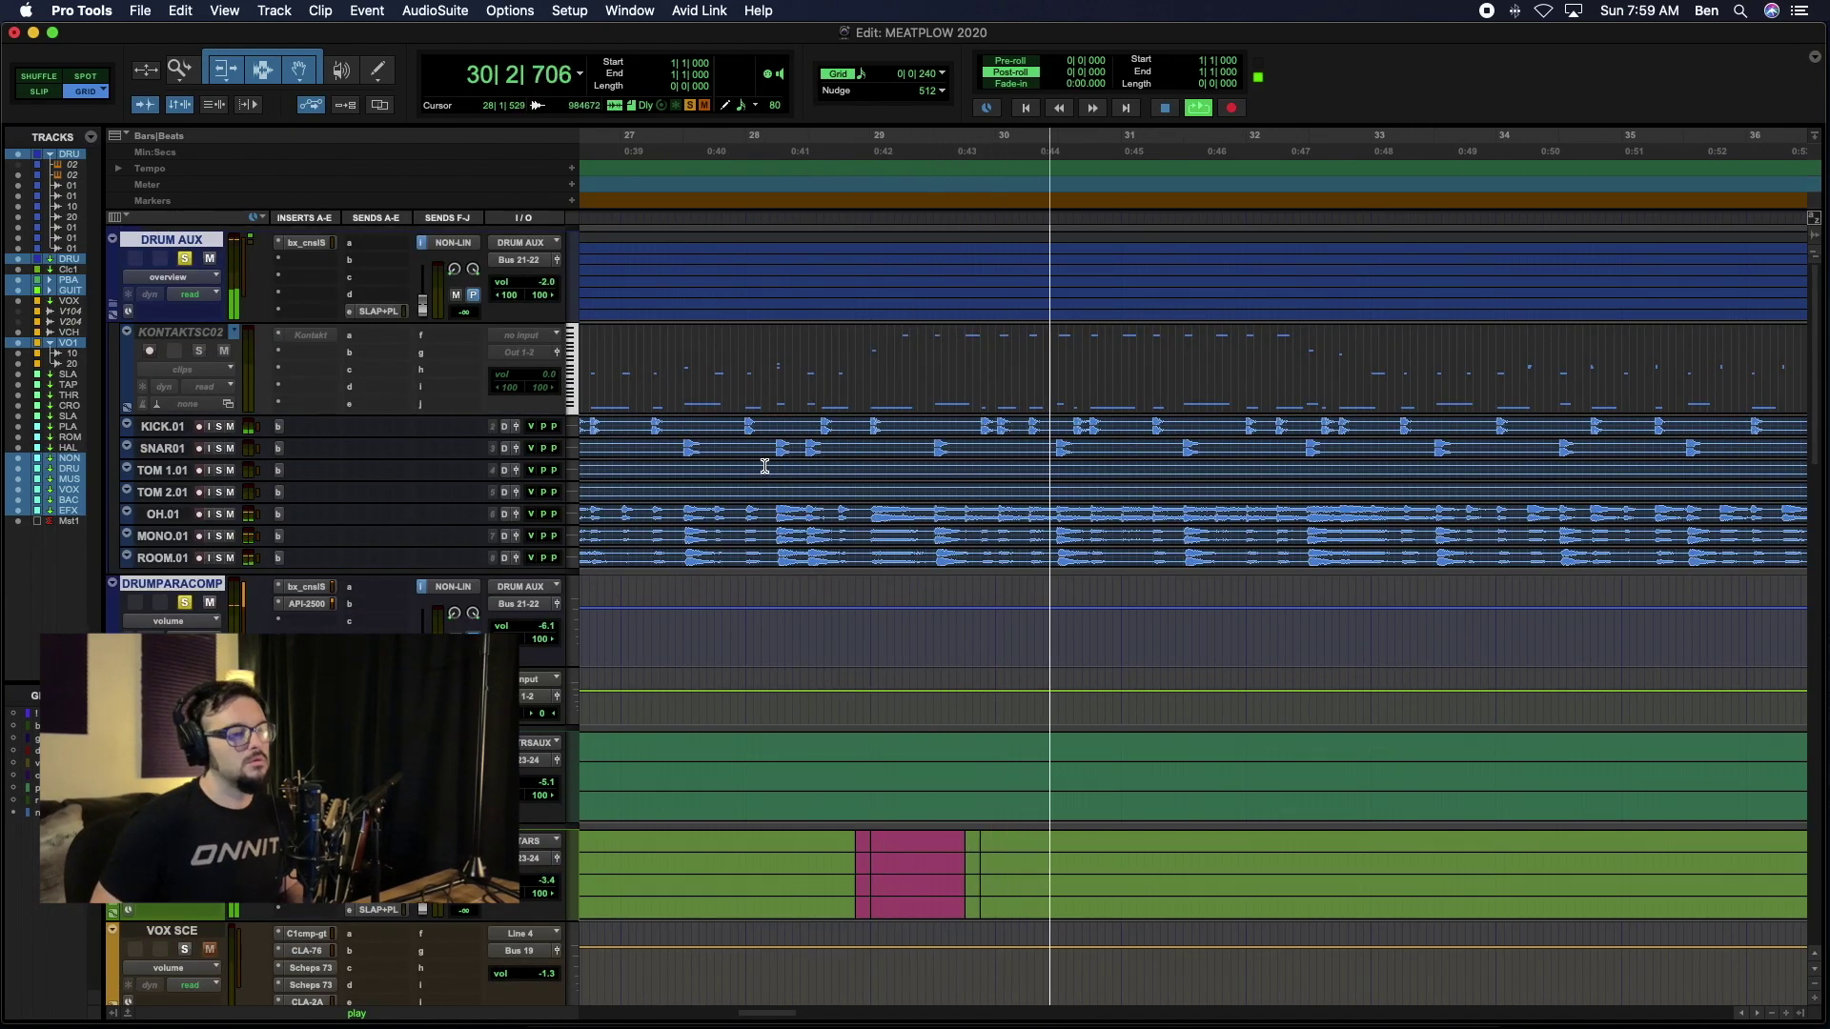
pyautogui.hscroll(8, 765, 467)
pyautogui.scroll(-6, 764, 467)
pyautogui.scroll(6, 764, 467)
pyautogui.hscroll(9, 765, 467)
pyautogui.hscroll(-5, 765, 467)
pyautogui.hscroll(4, 764, 466)
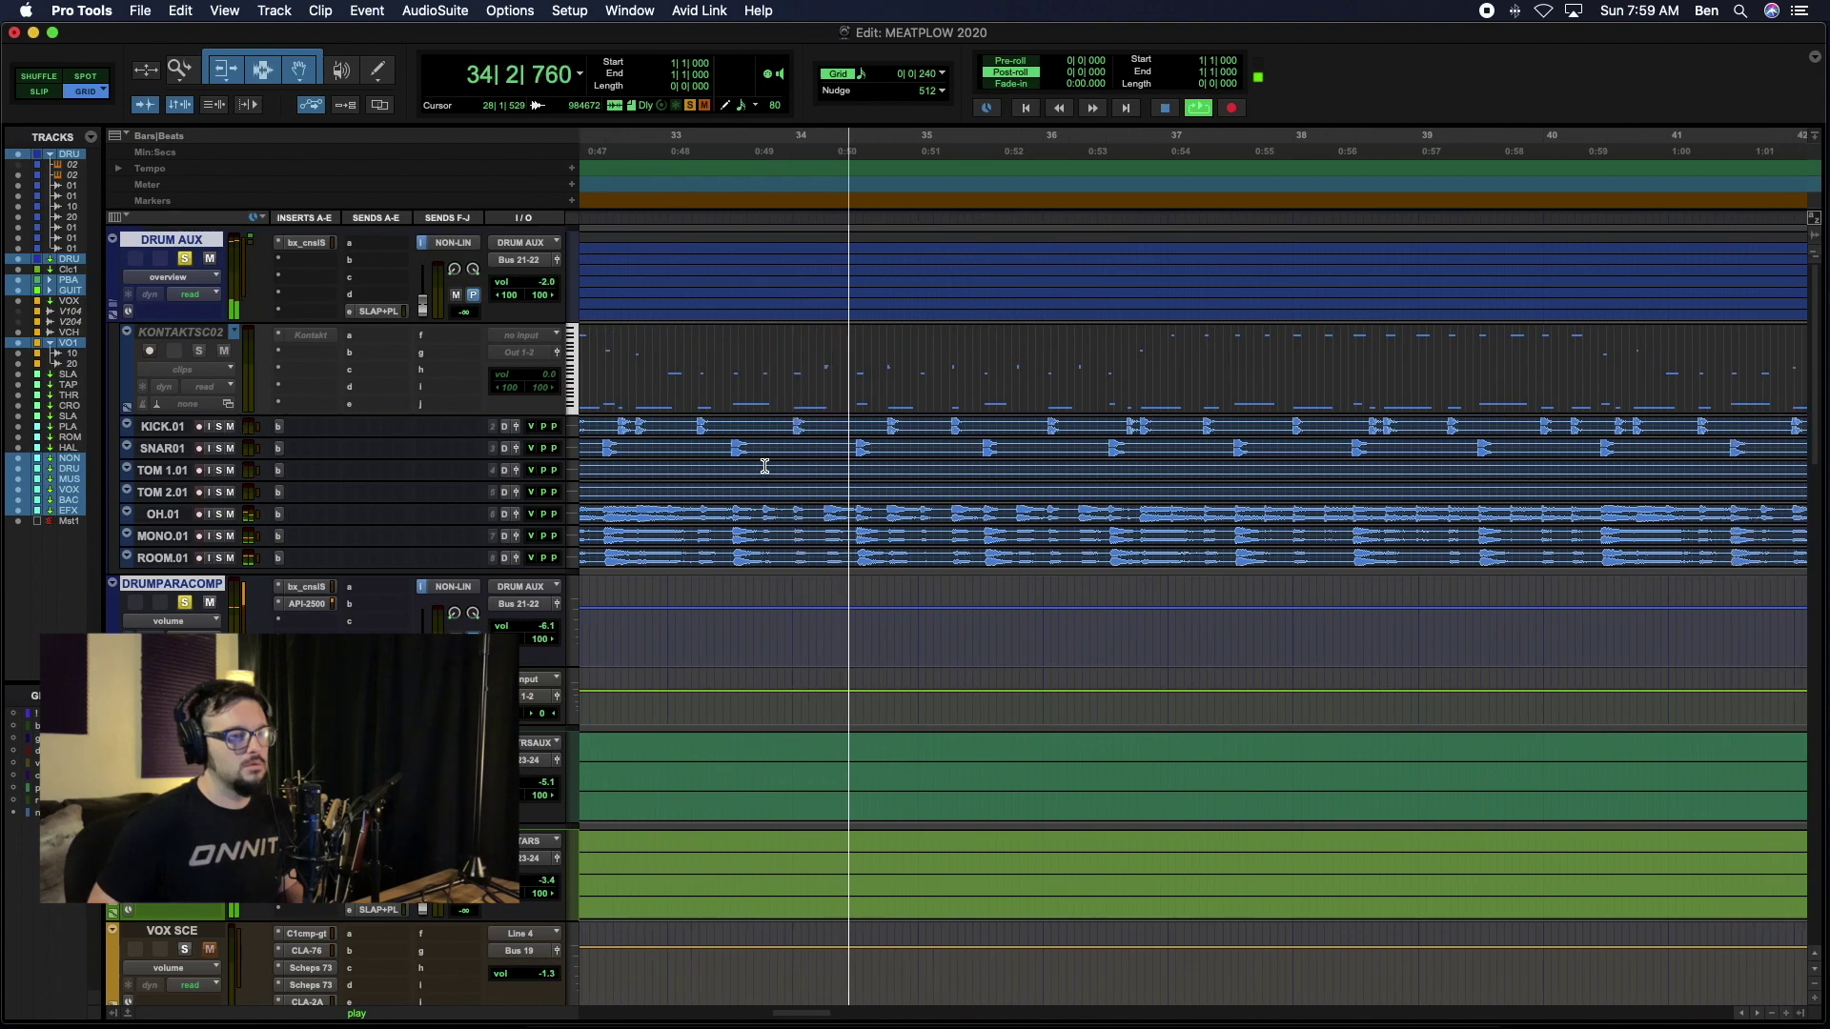
pyautogui.hscroll(4, 764, 466)
pyautogui.scroll(-3, 765, 466)
pyautogui.scroll(3, 764, 466)
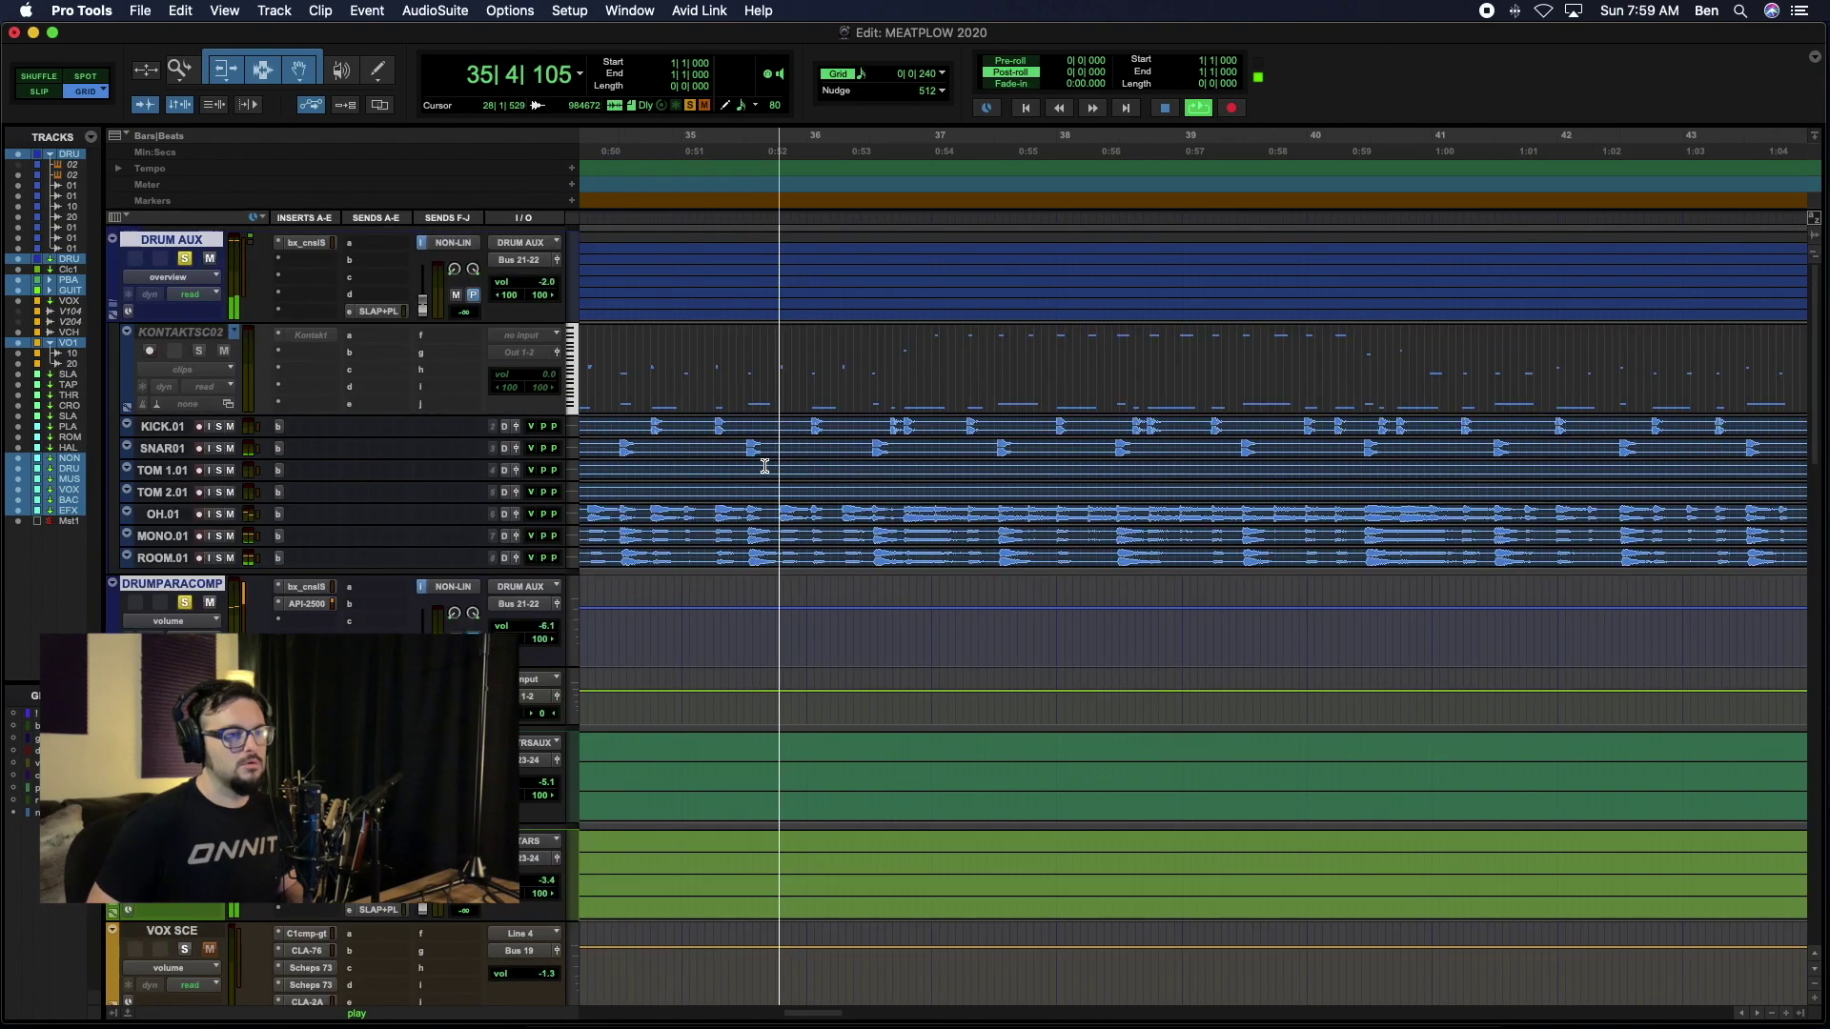
pyautogui.hscroll(3, 765, 466)
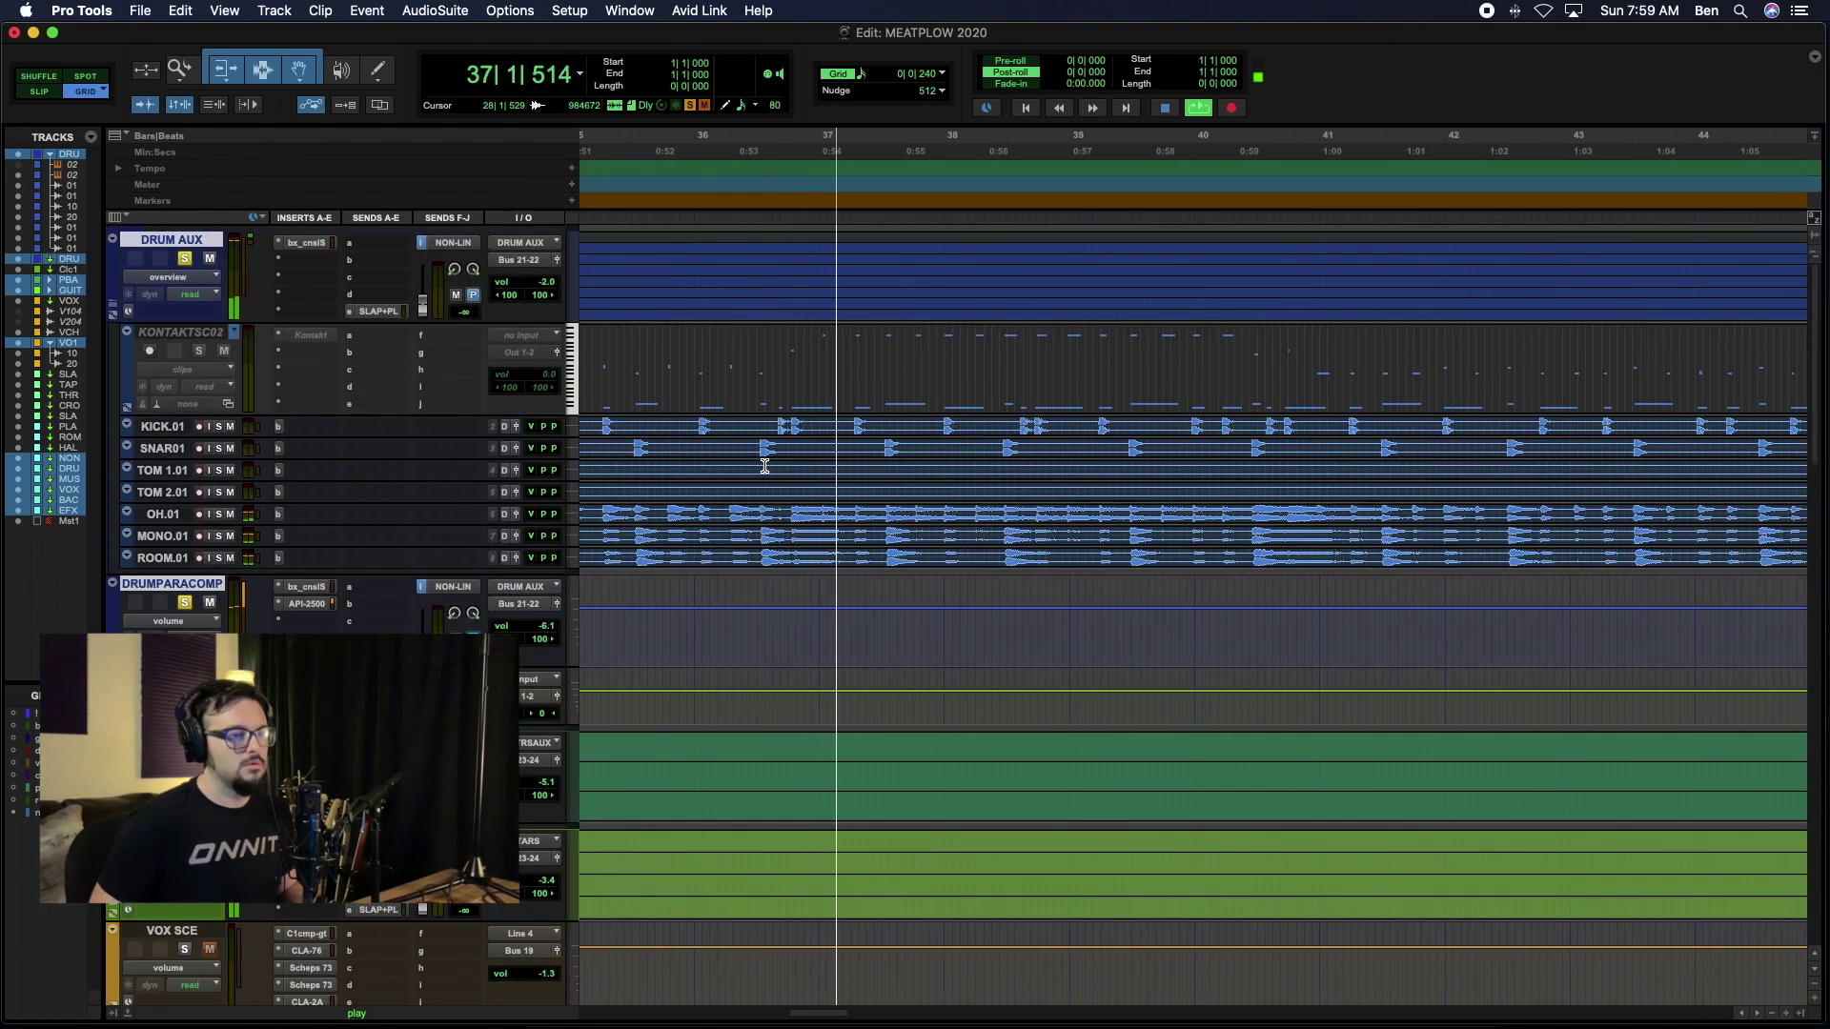
pyautogui.hscroll(2, 764, 466)
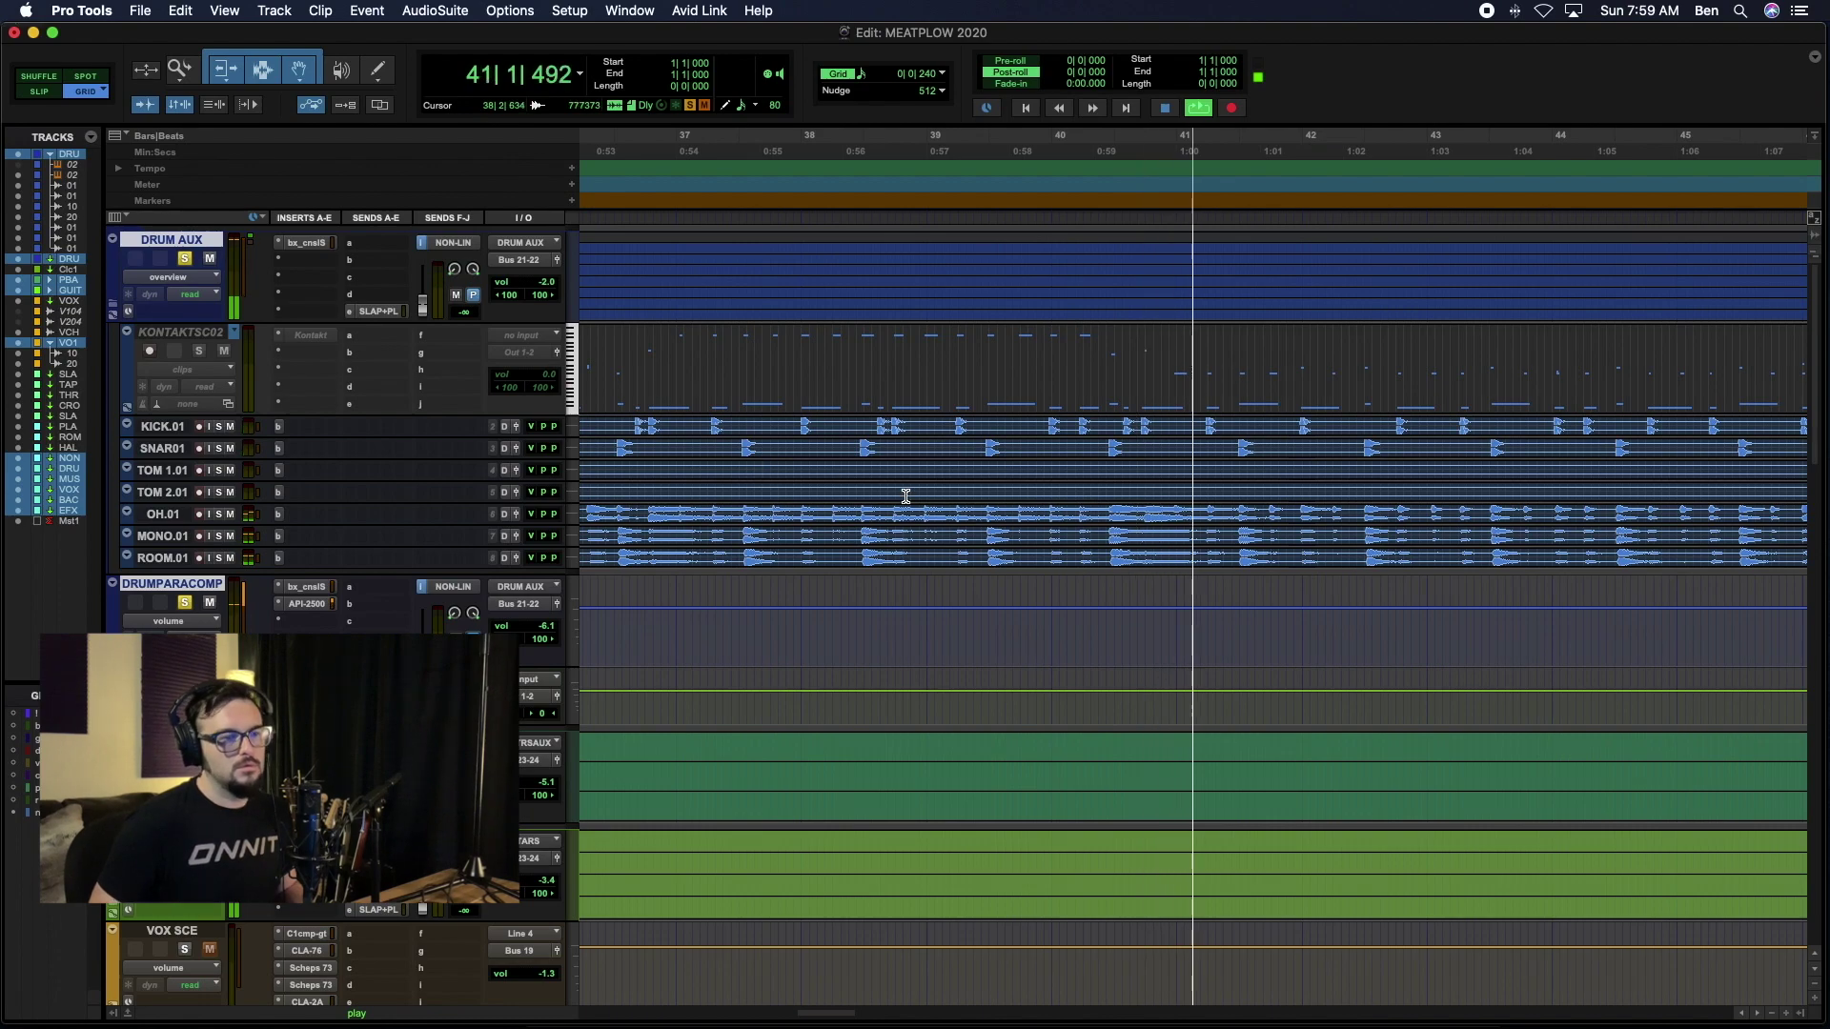
pyautogui.scroll(-2, 905, 495)
pyautogui.hscroll(6, 906, 496)
pyautogui.hscroll(10, 906, 496)
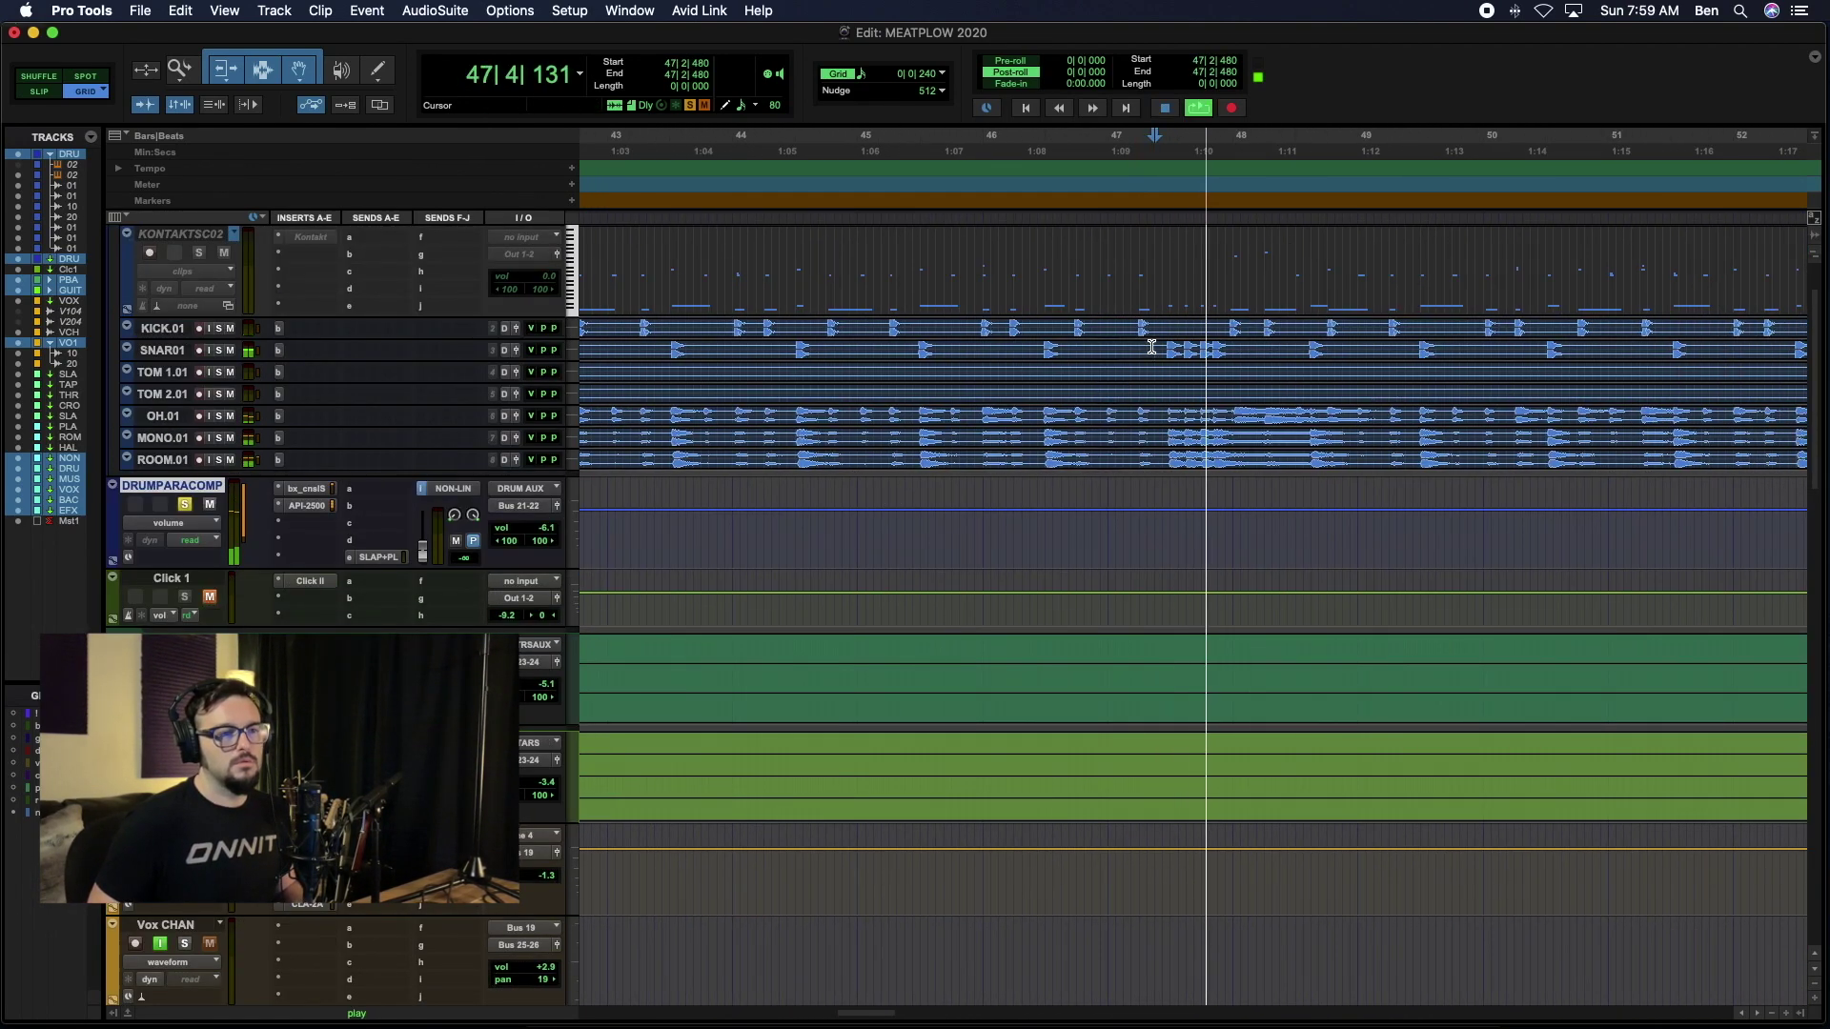
# Step: Select 45|3|000 to 49|2|720 across the drum tracks and play the selection as a loop
pyautogui.press('space')
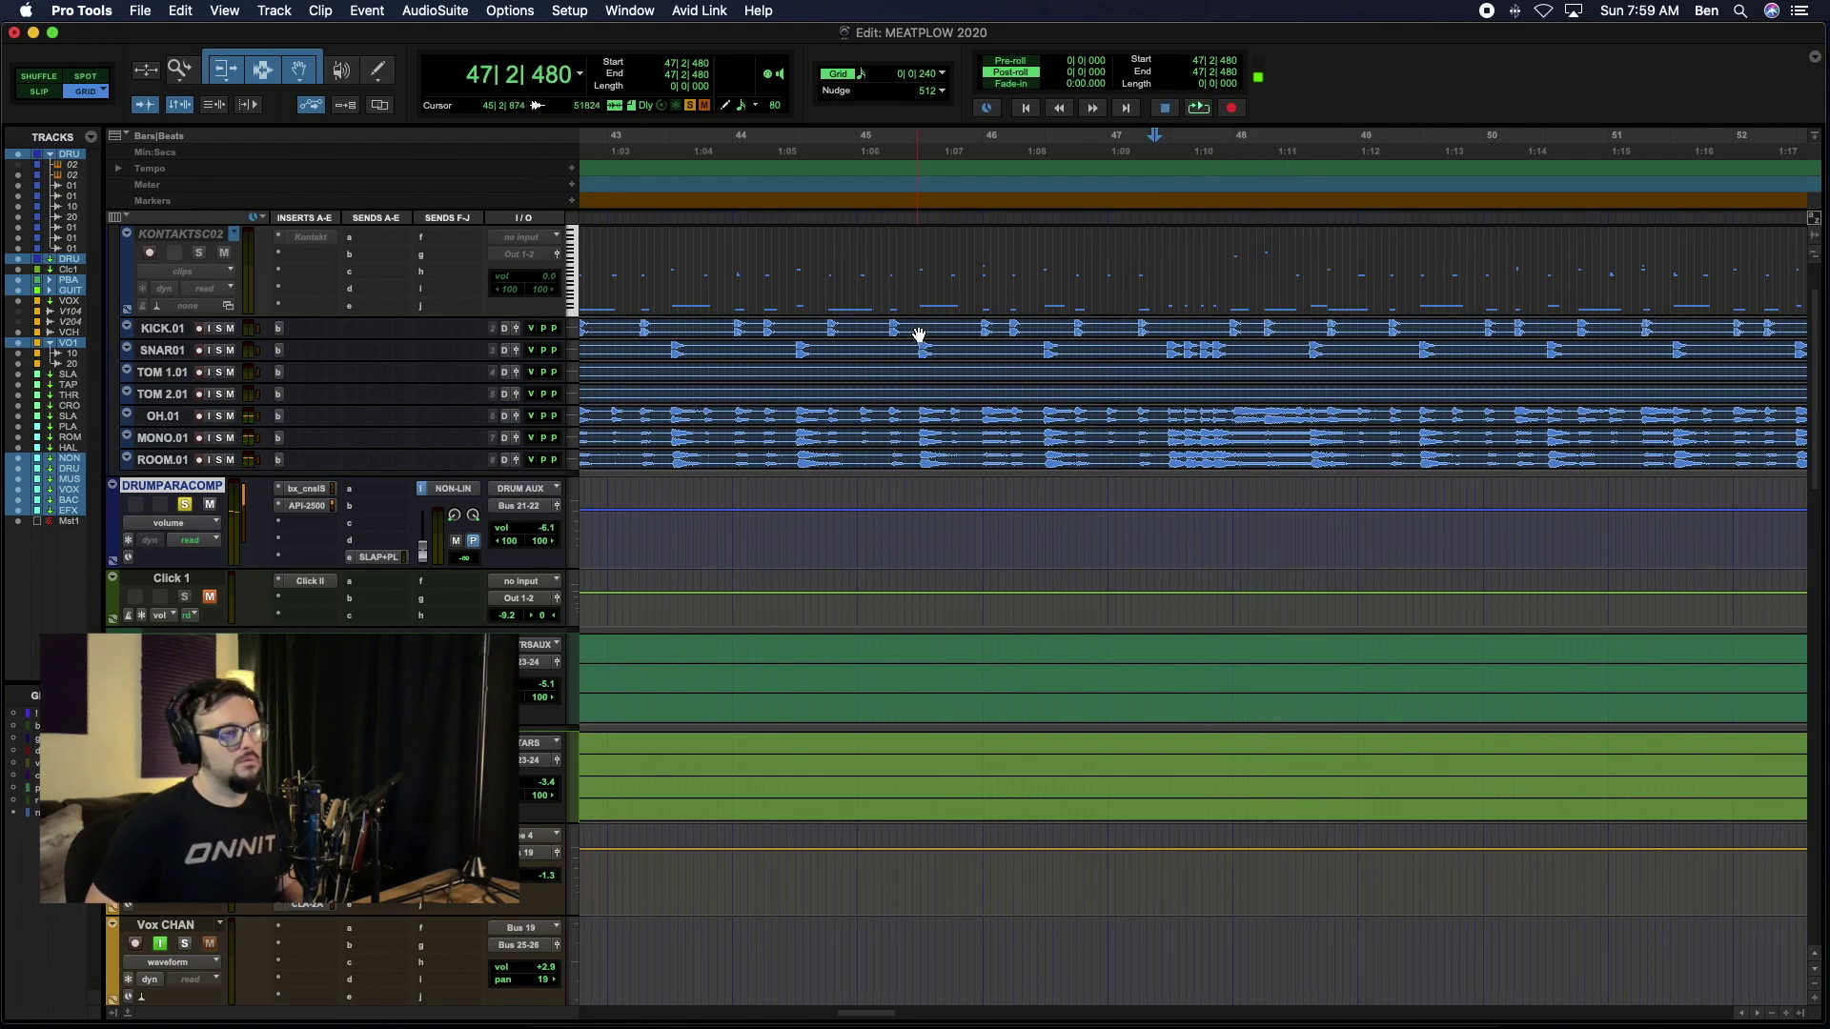
pyautogui.moveTo(920, 324); pyautogui.dragTo(1418, 461)
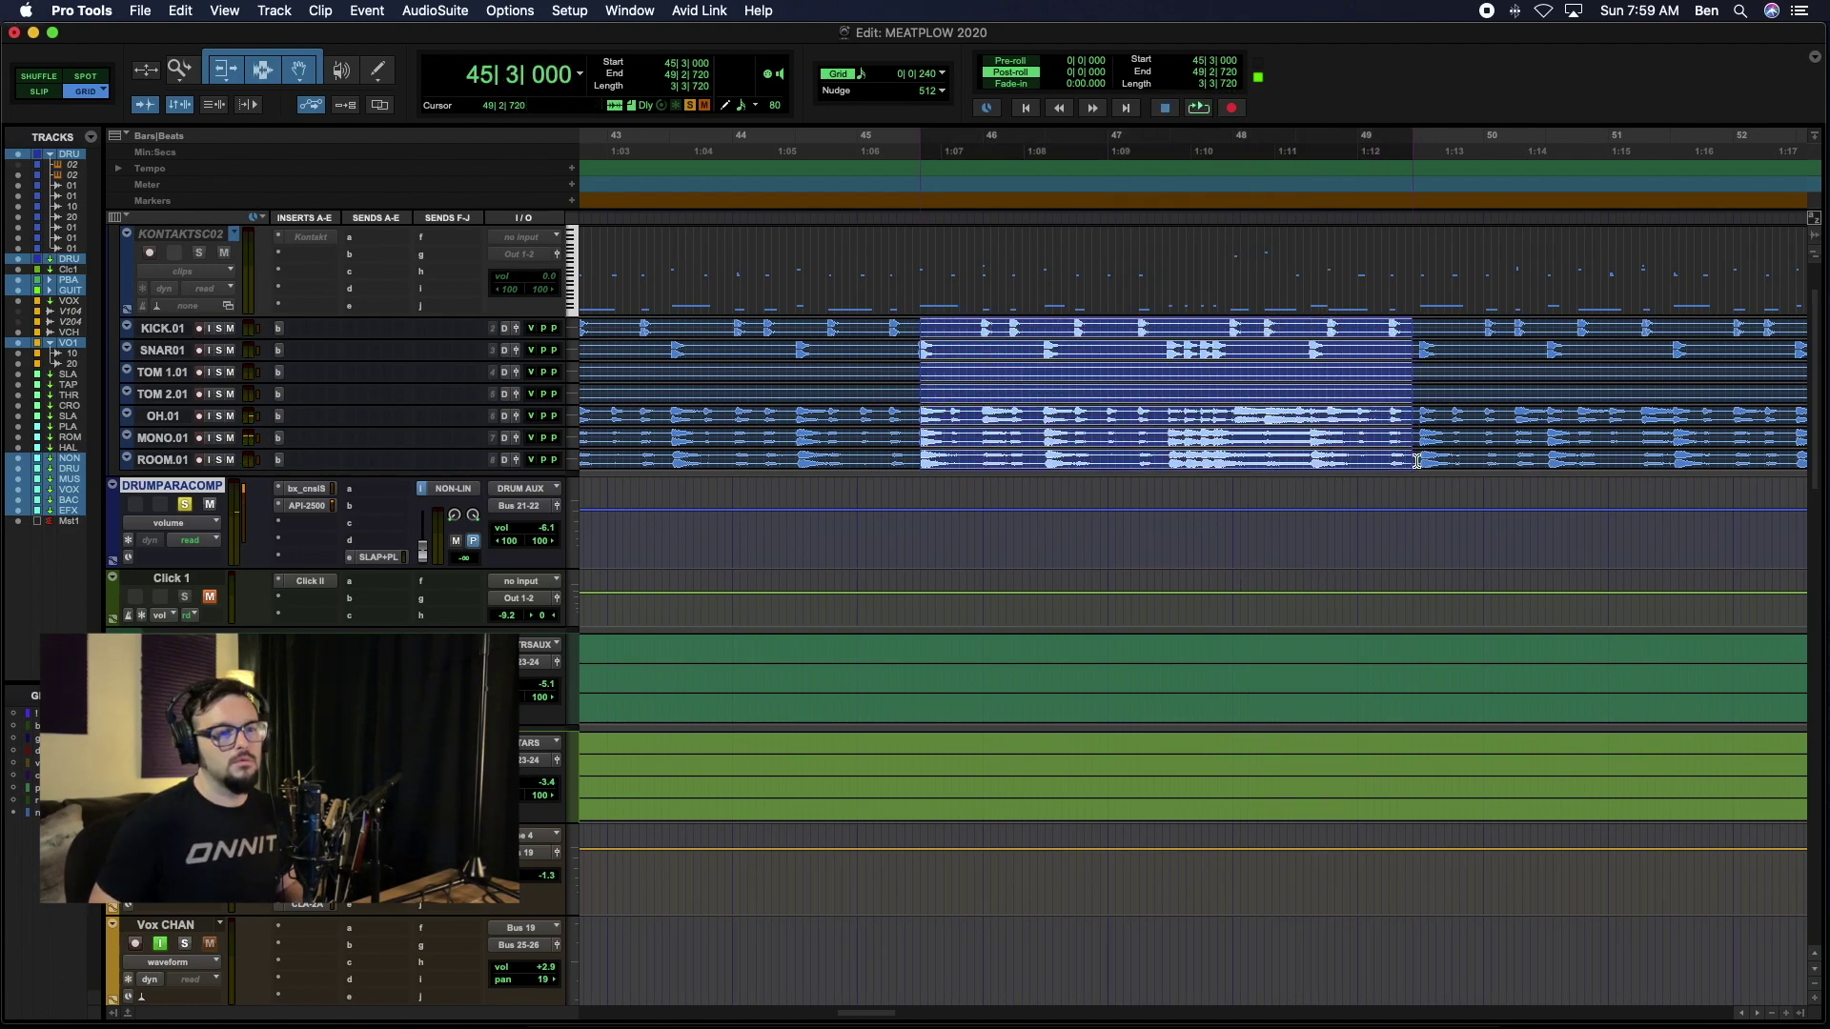
pyautogui.press('space')
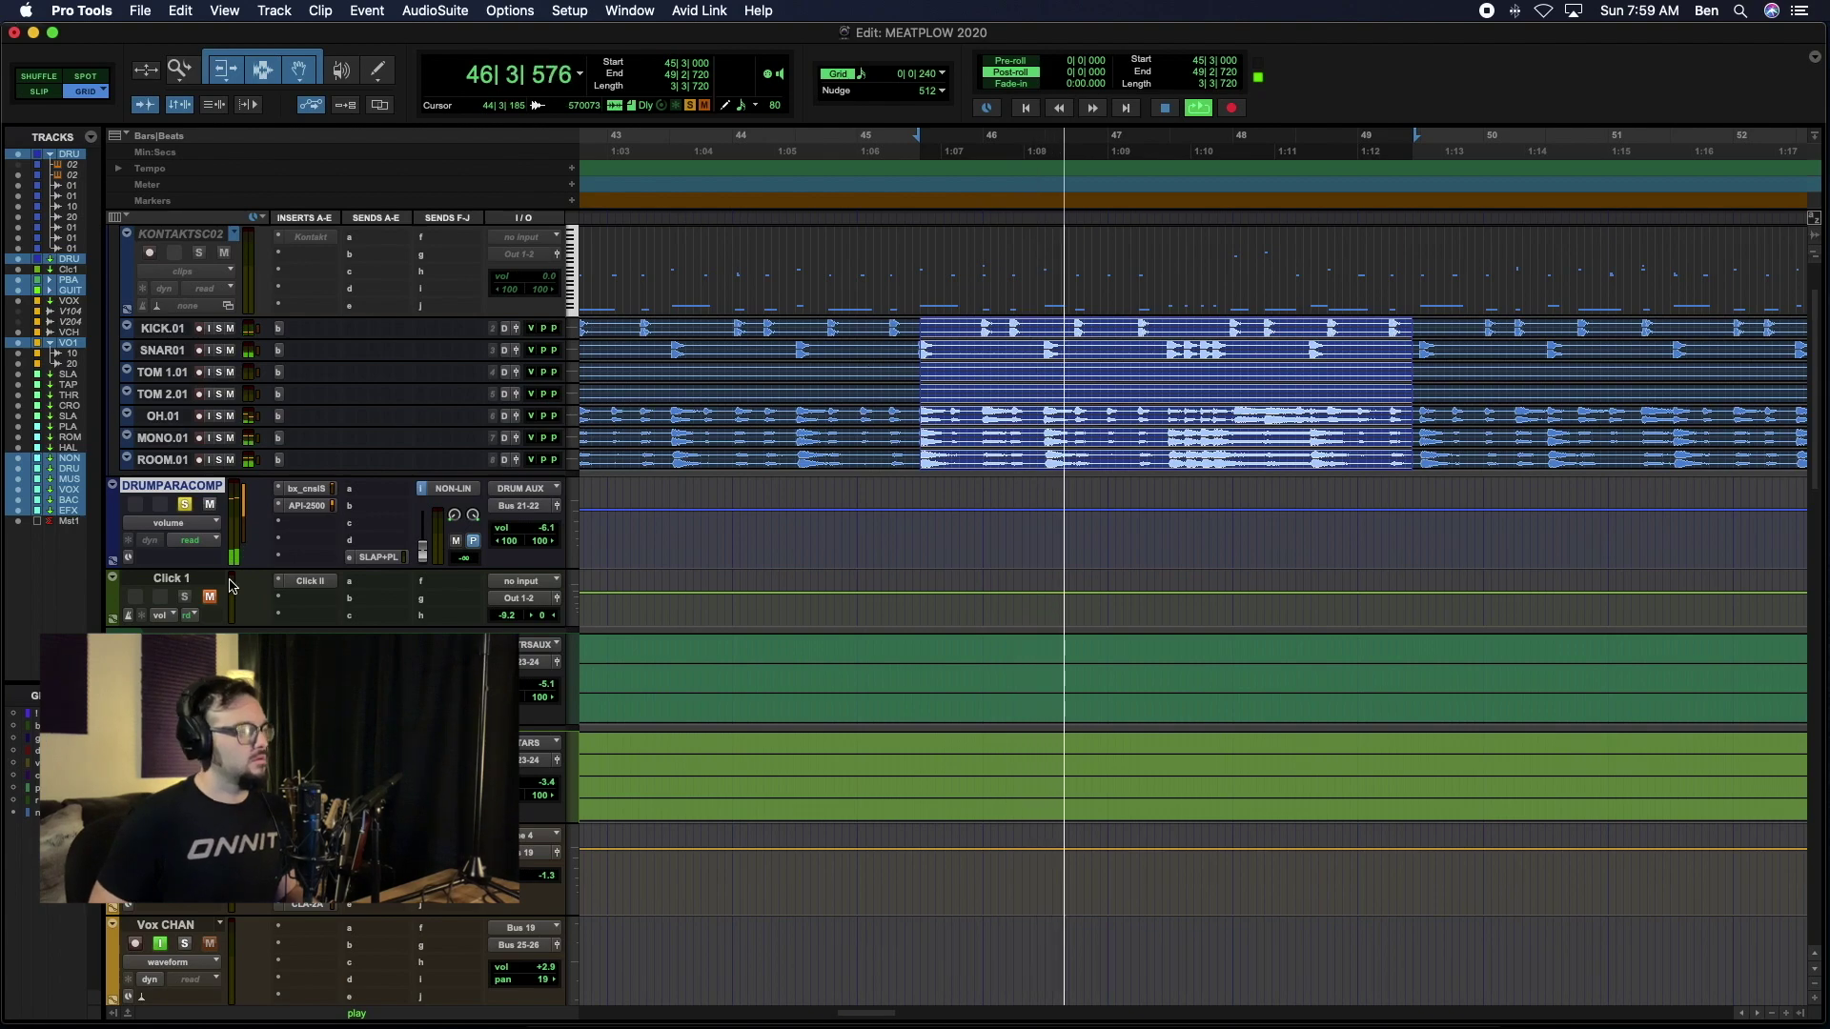
# Step: In the Mix window, mute the source tracks and try NON-LIN sends of -13.8 dB on DRUM AUX and -22.3 dB on the parallel compression track
pyautogui.press('super+equal')
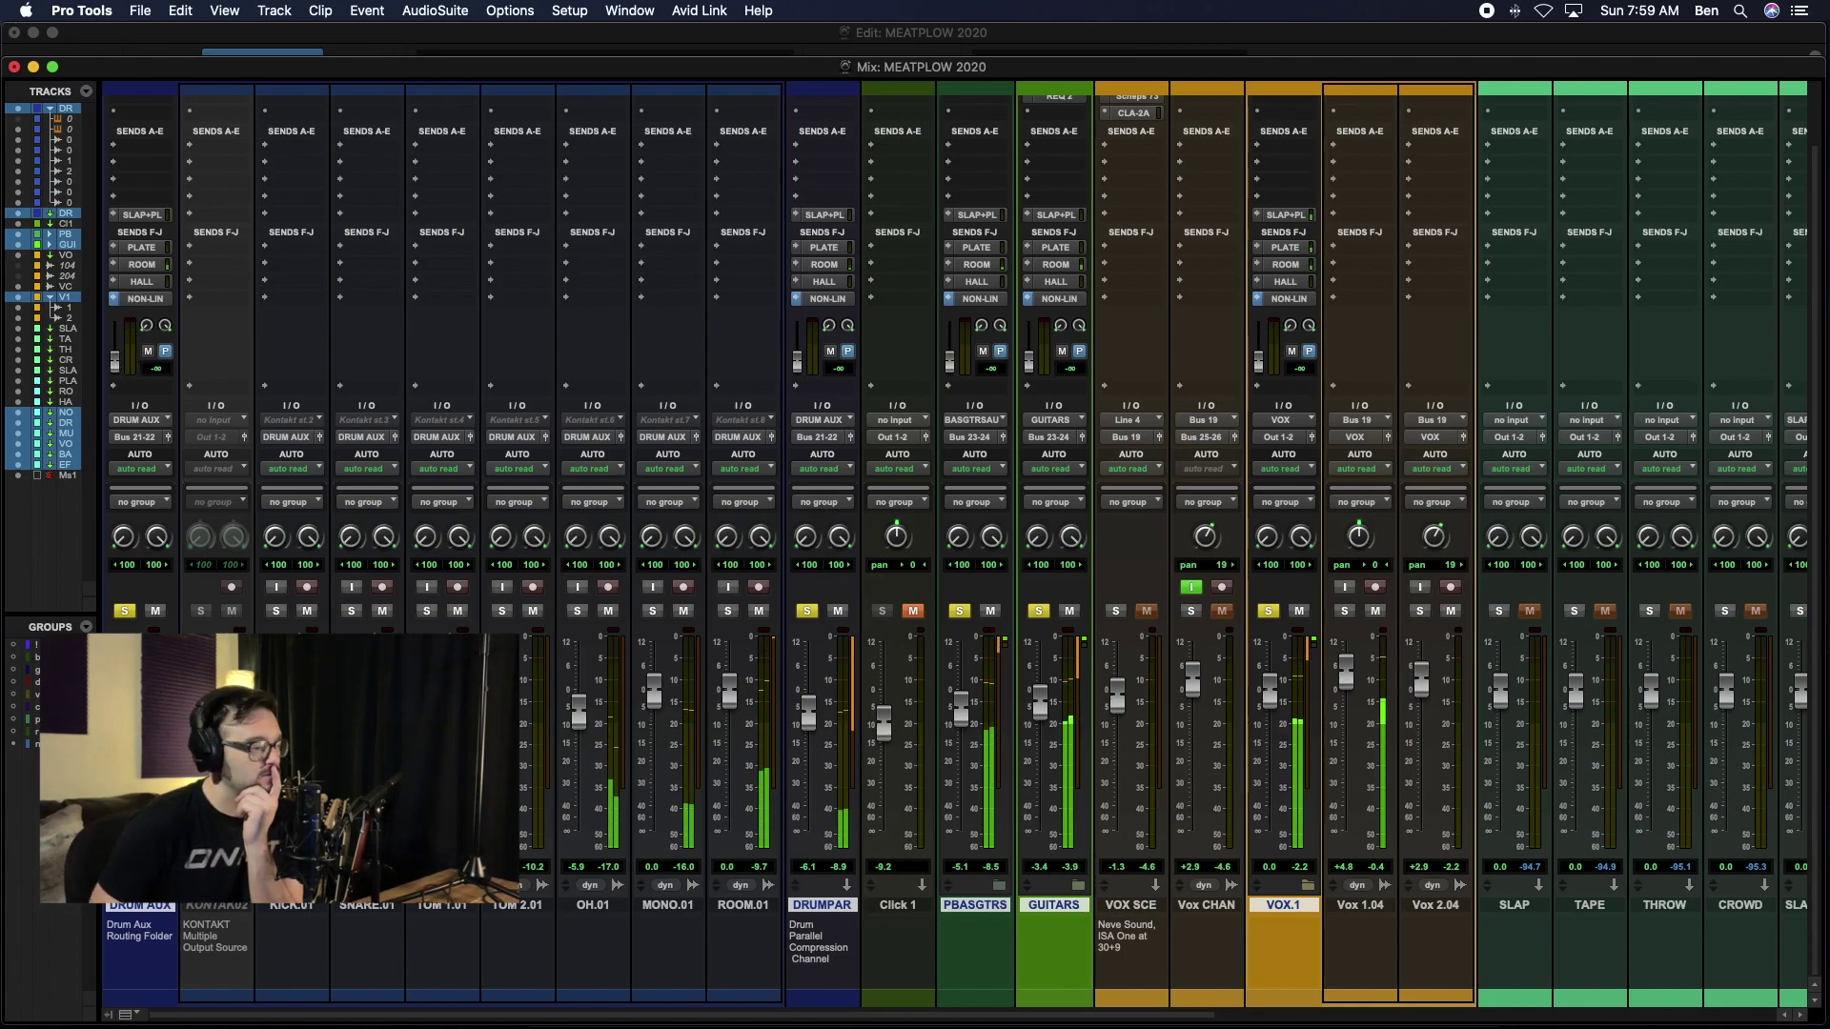
pyautogui.click(163, 885)
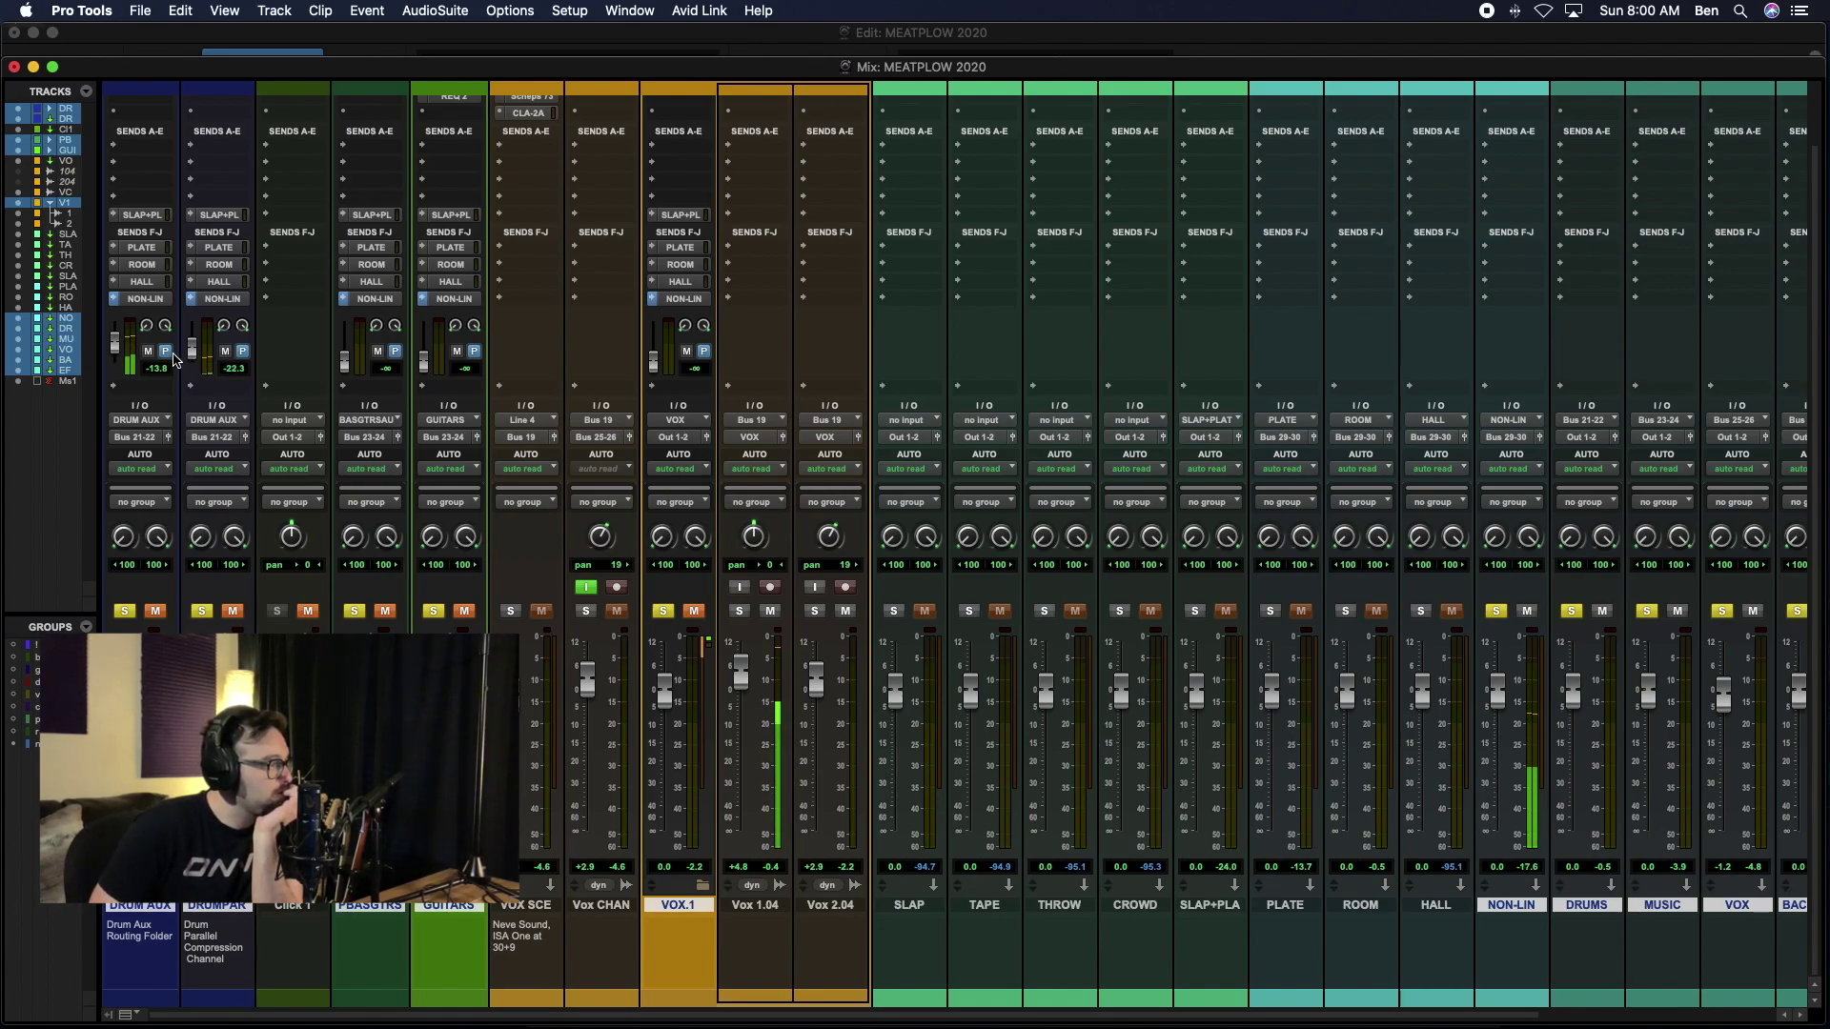
# Step: Expand the DRUM AUX folder in the Edit window and set DRUM AUX's NON-LIN send to -20.3 dB
pyautogui.press('super+equal')
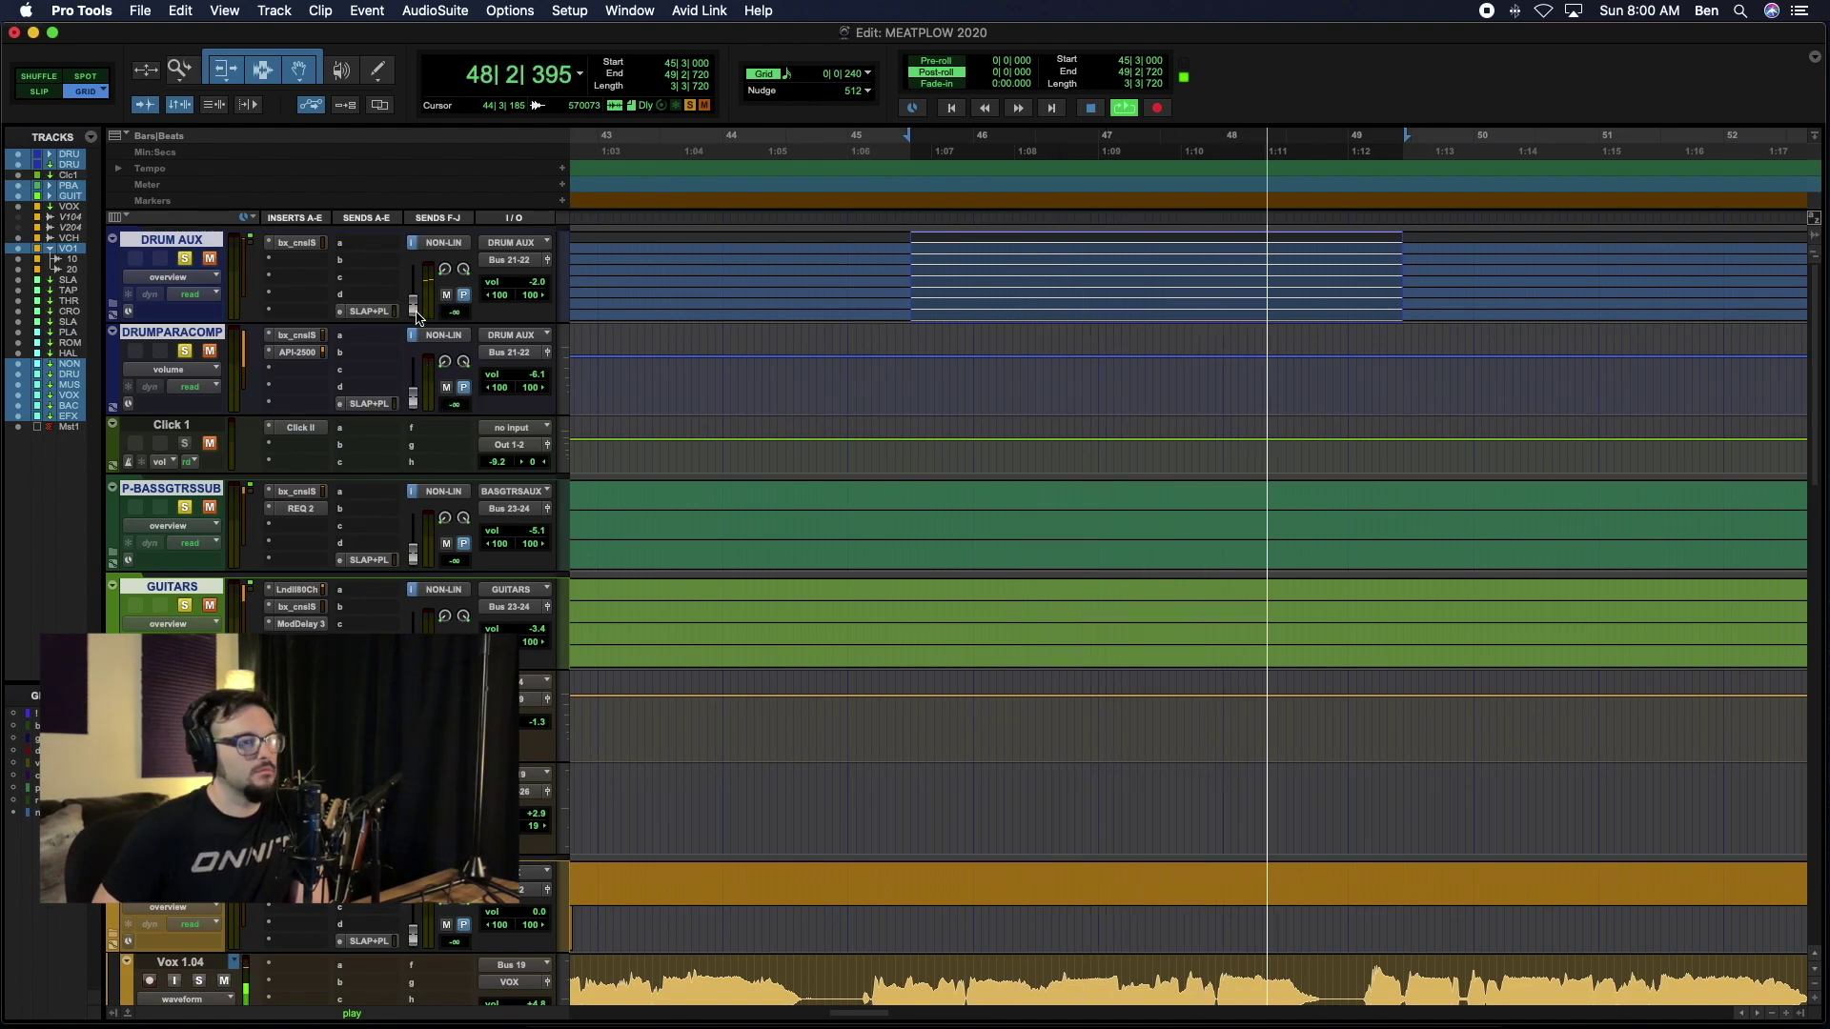
pyautogui.click(115, 310)
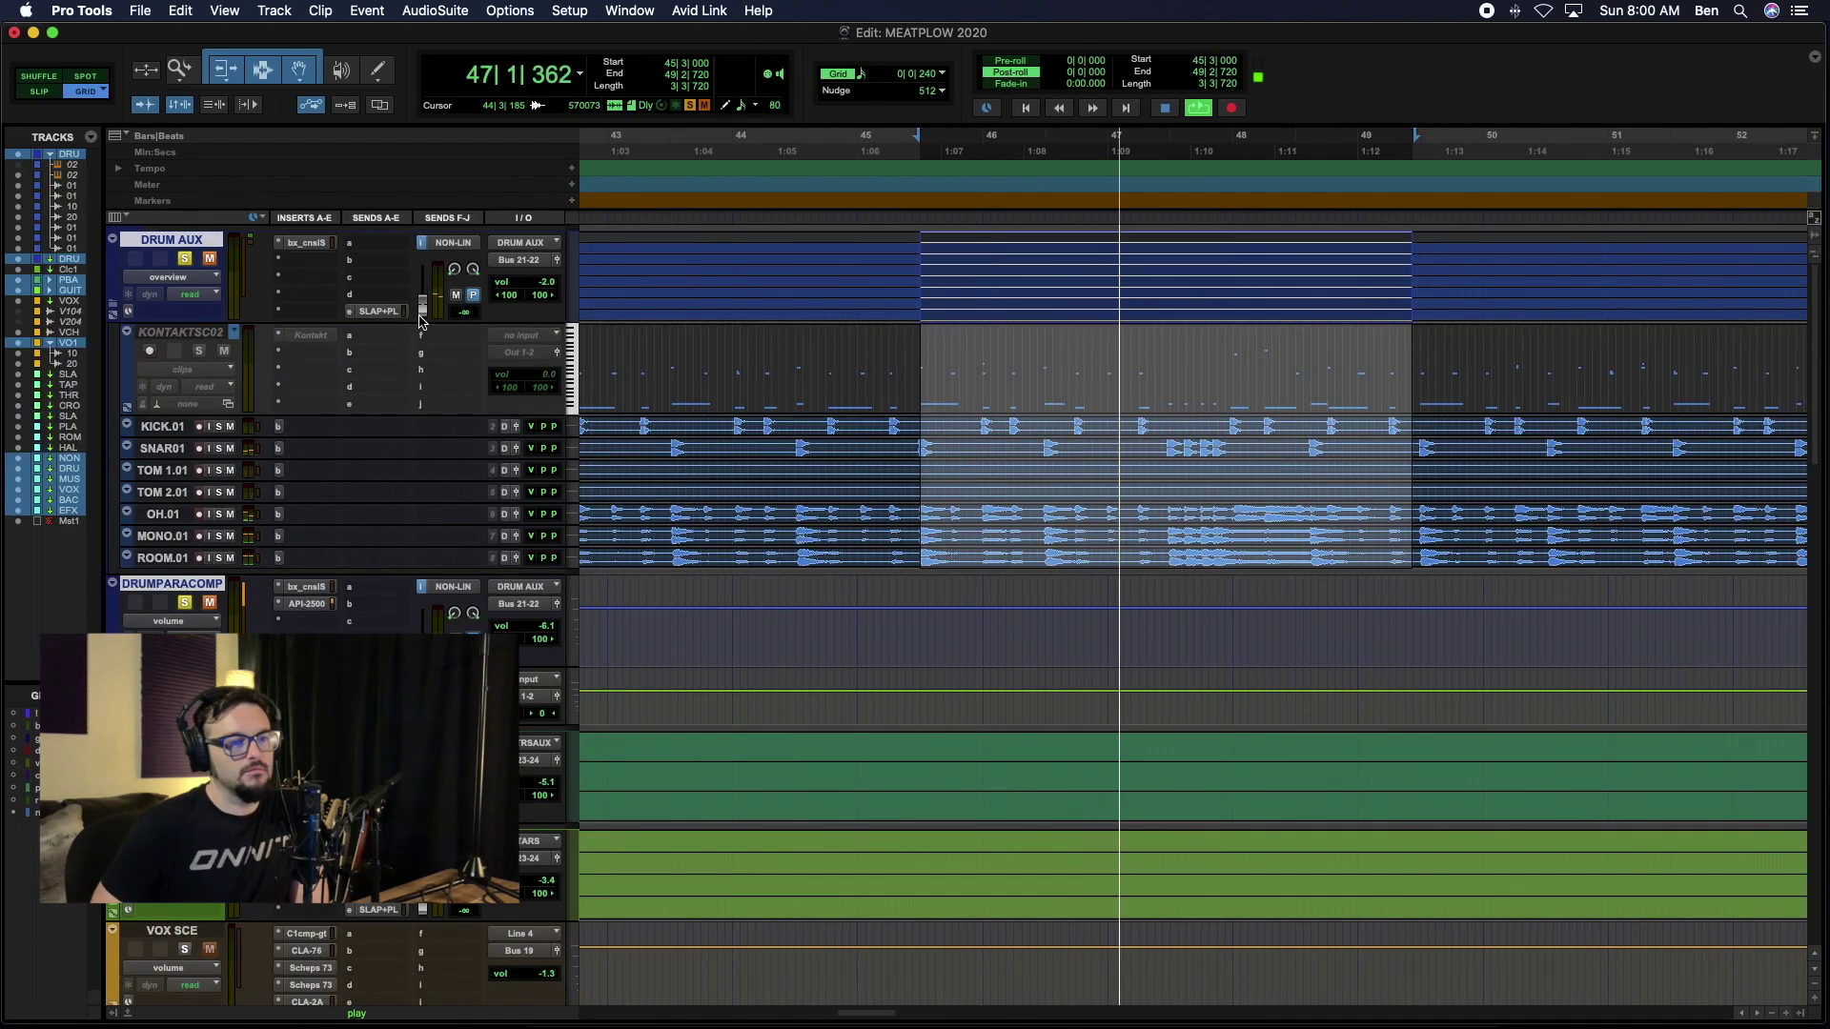
pyautogui.moveTo(424, 307)
pyautogui.mouseDown()
pyautogui.moveTo(440, 292)
pyautogui.moveTo(430, 308)
pyautogui.mouseUp()
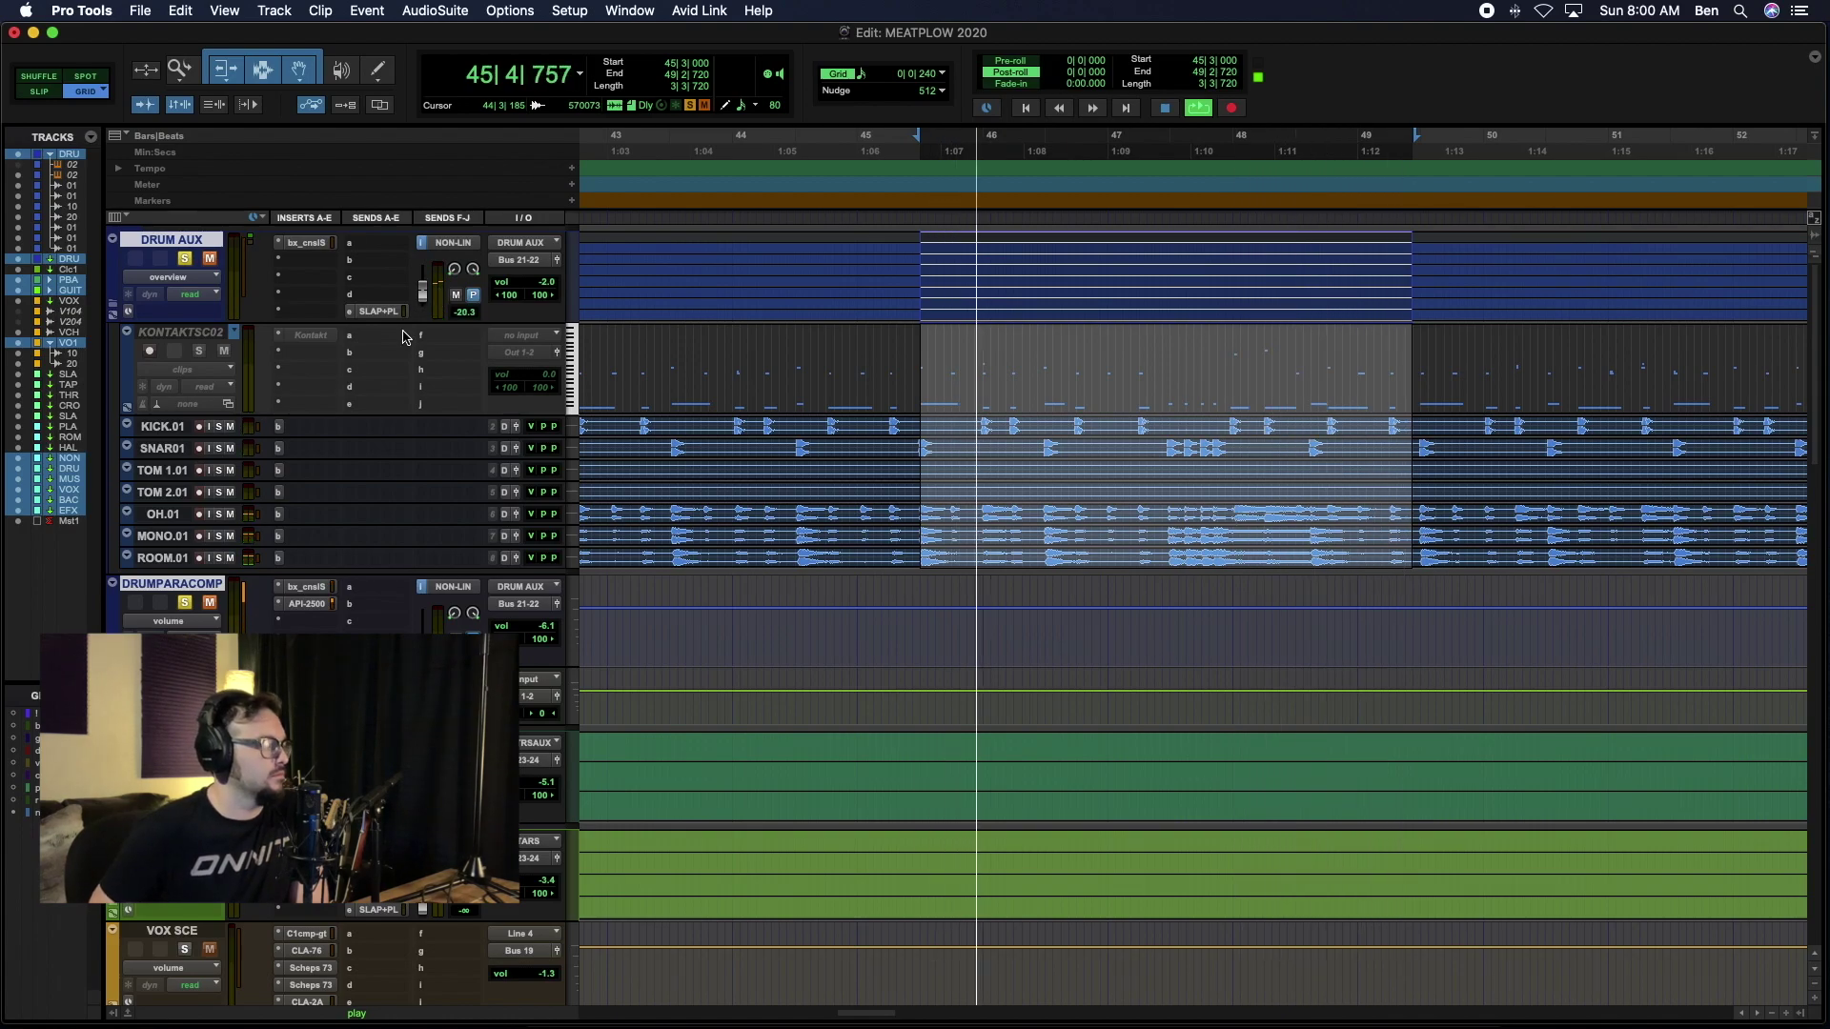
# Step: Check the H-Reverb settings on the NON-LIN return and close the plug-in
pyautogui.scroll(-15, 430, 308)
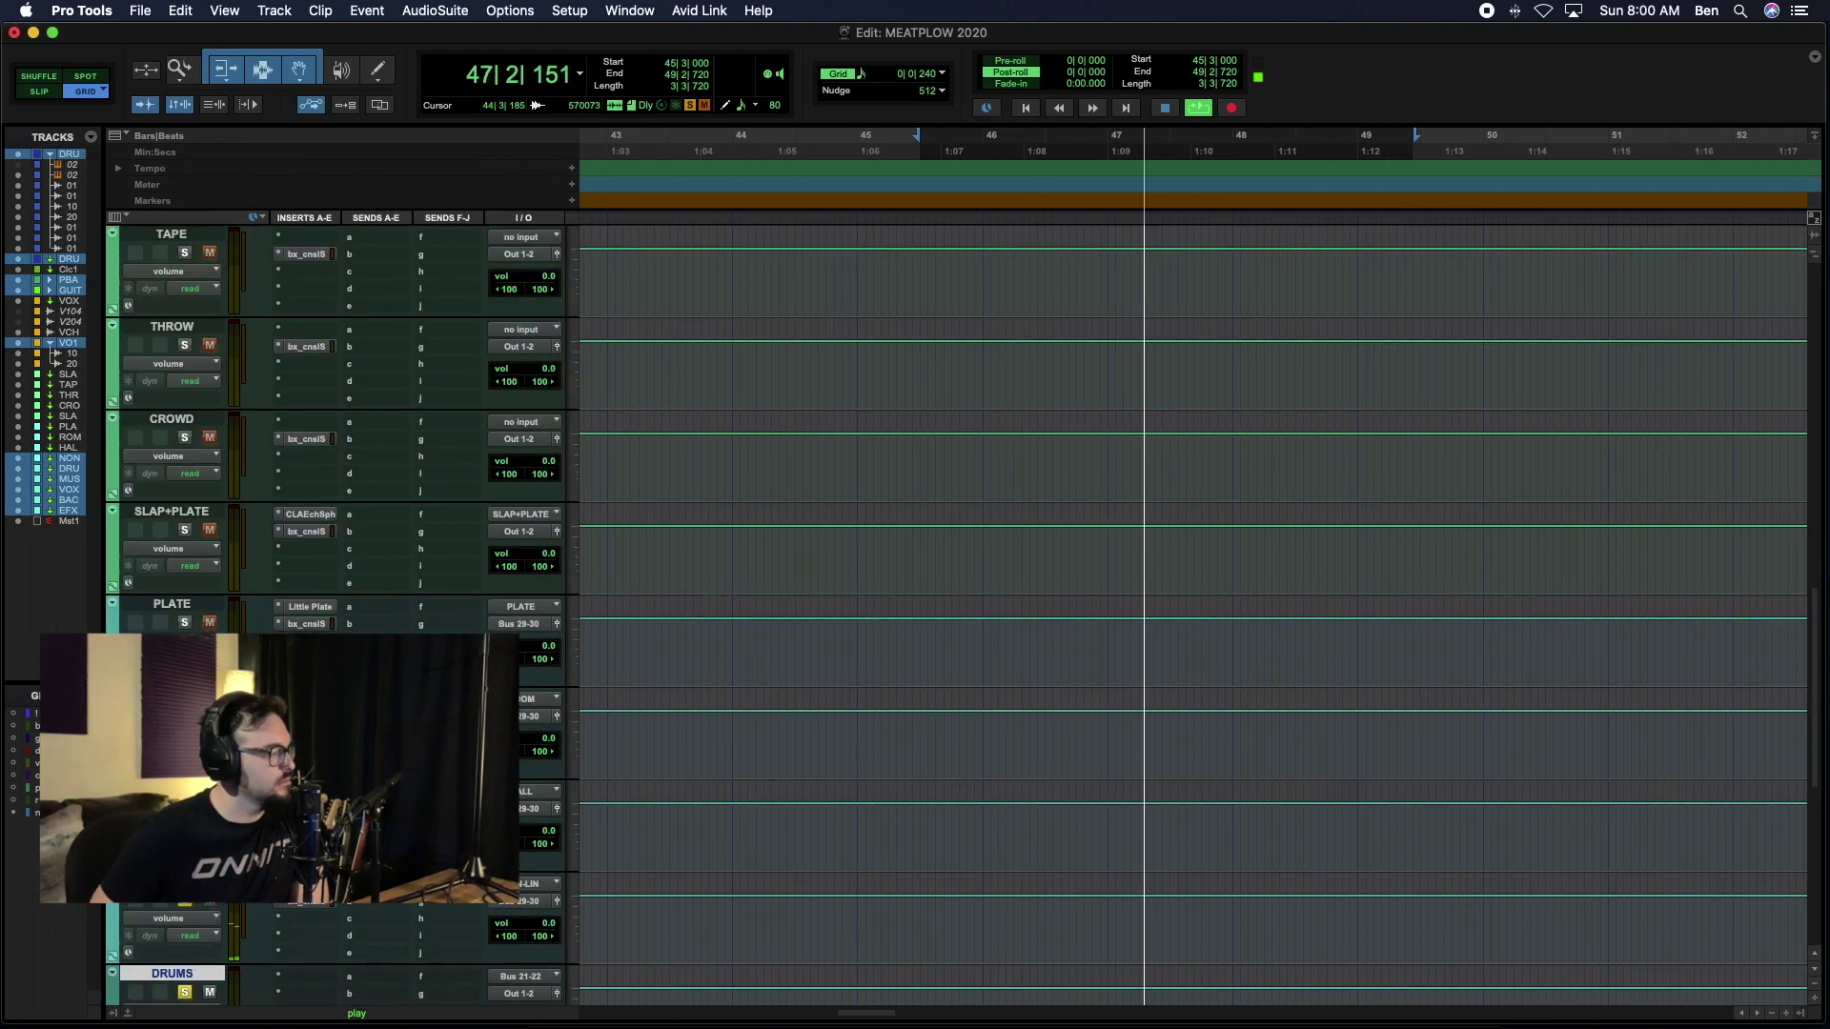
pyautogui.scroll(-6, 382, 429)
pyautogui.click(310, 274)
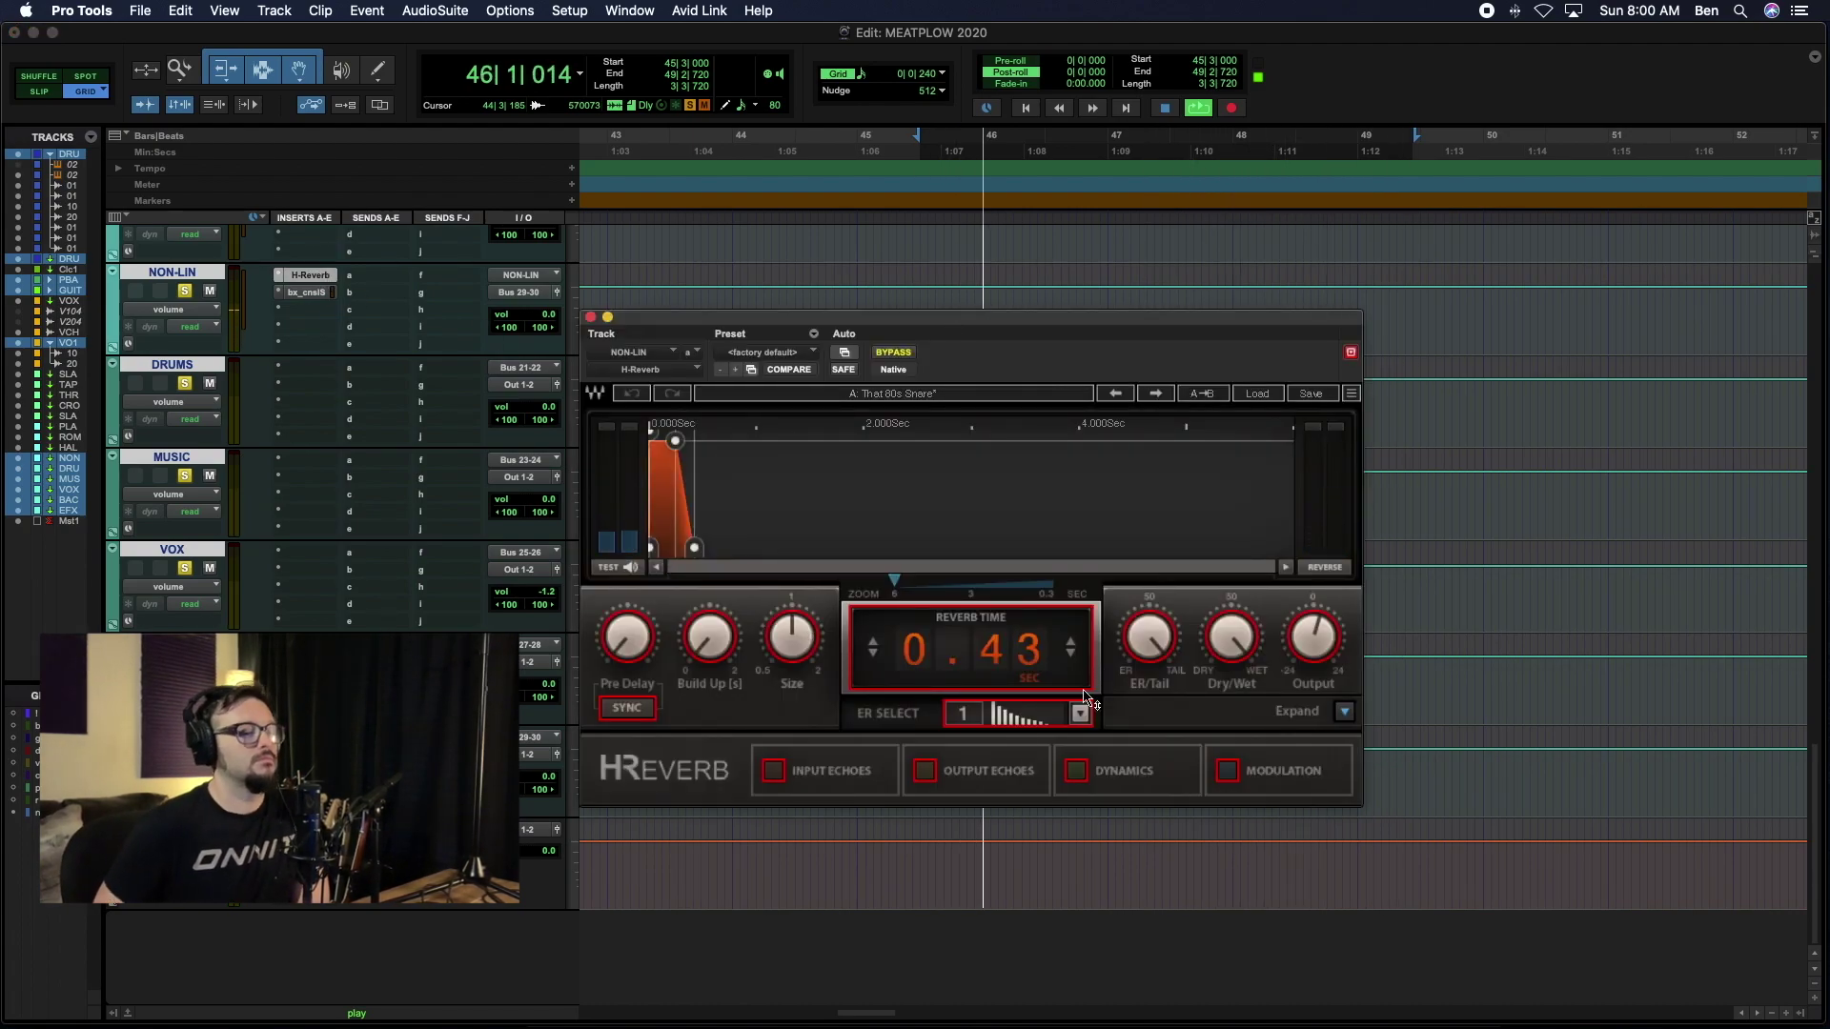
pyautogui.click(590, 318)
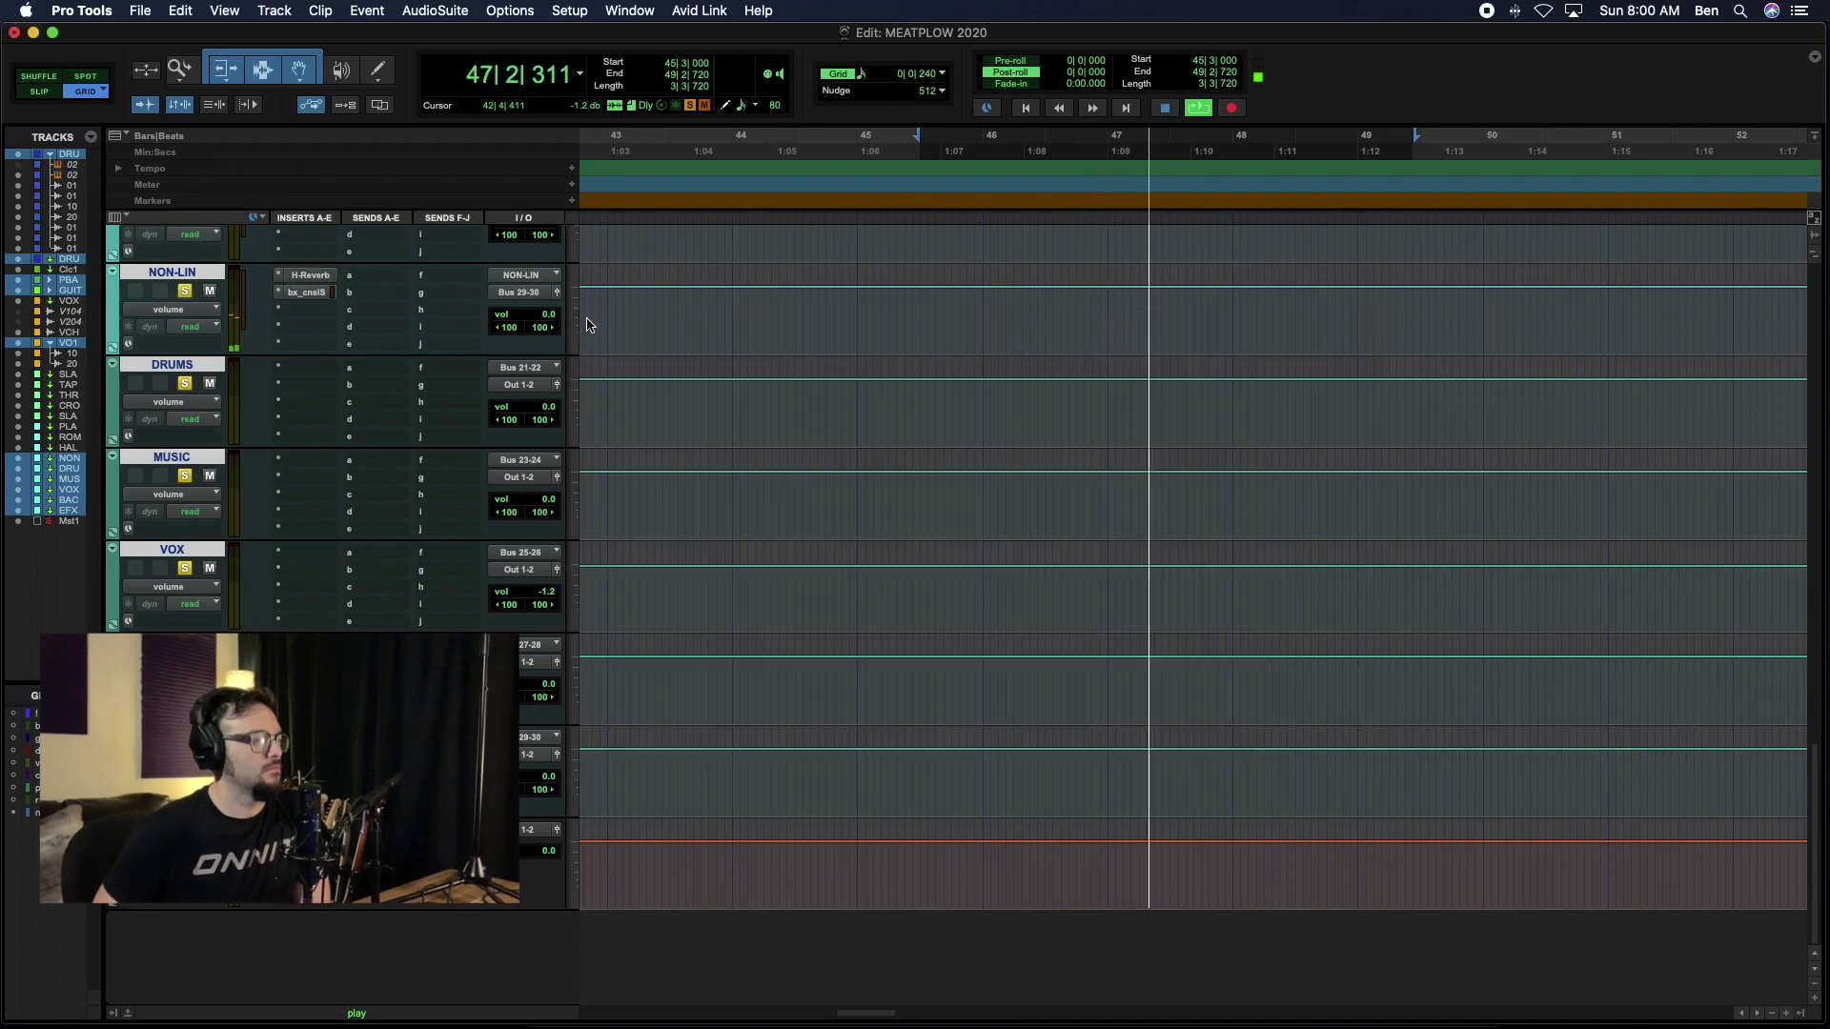
# Step: Solo the VOX SCE and Vox CHAN tracks
pyautogui.scroll(10, 678, 442)
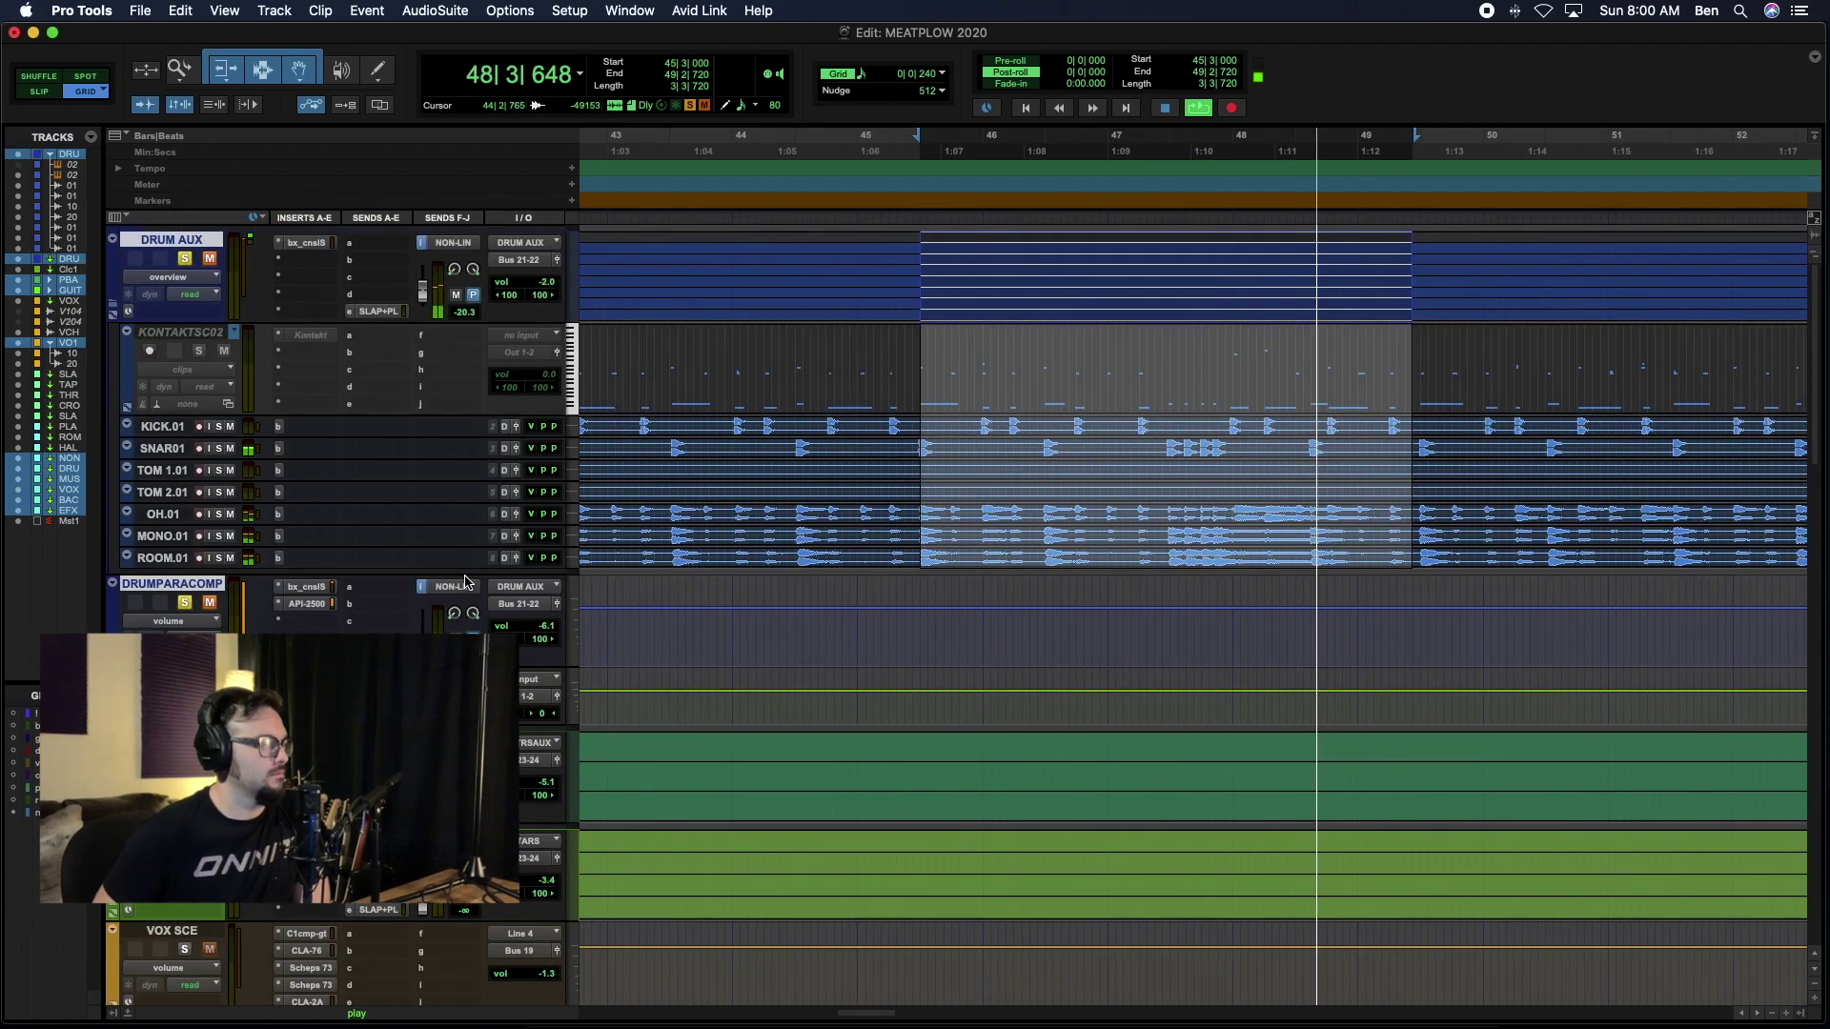
pyautogui.scroll(-10, 202, 470)
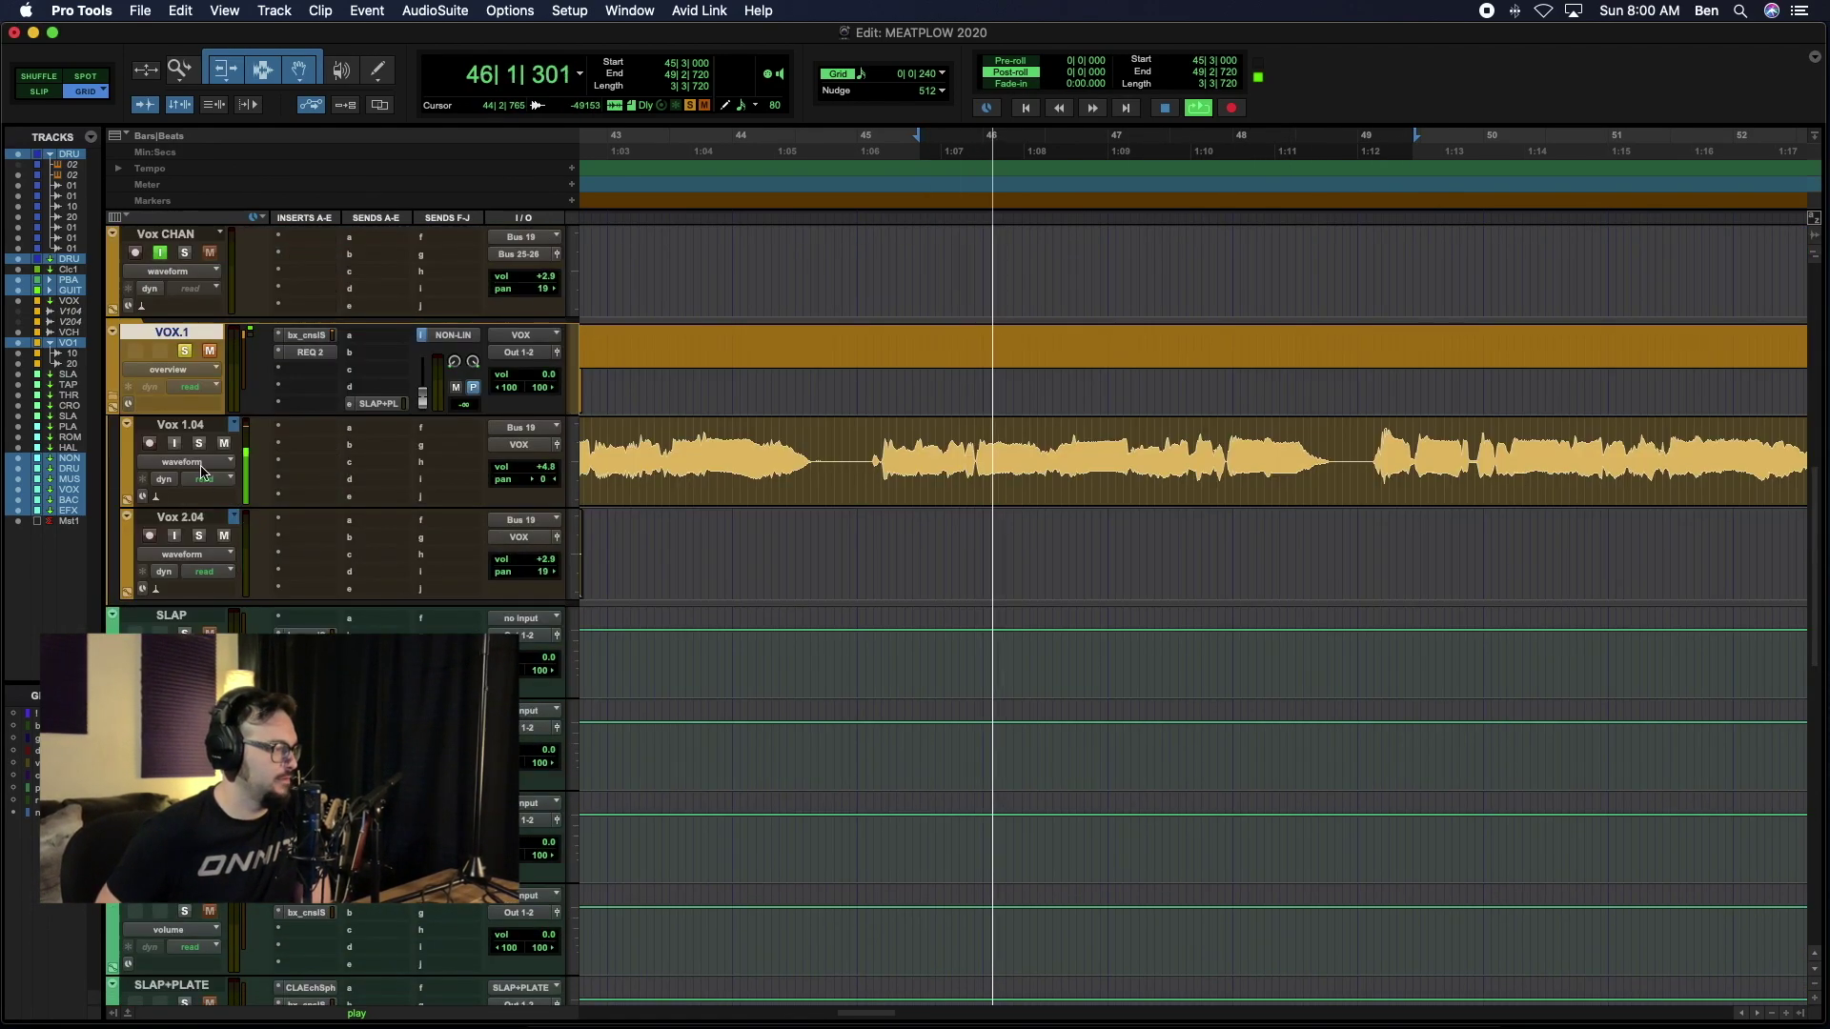
pyautogui.scroll(4, 195, 486)
pyautogui.click(185, 507)
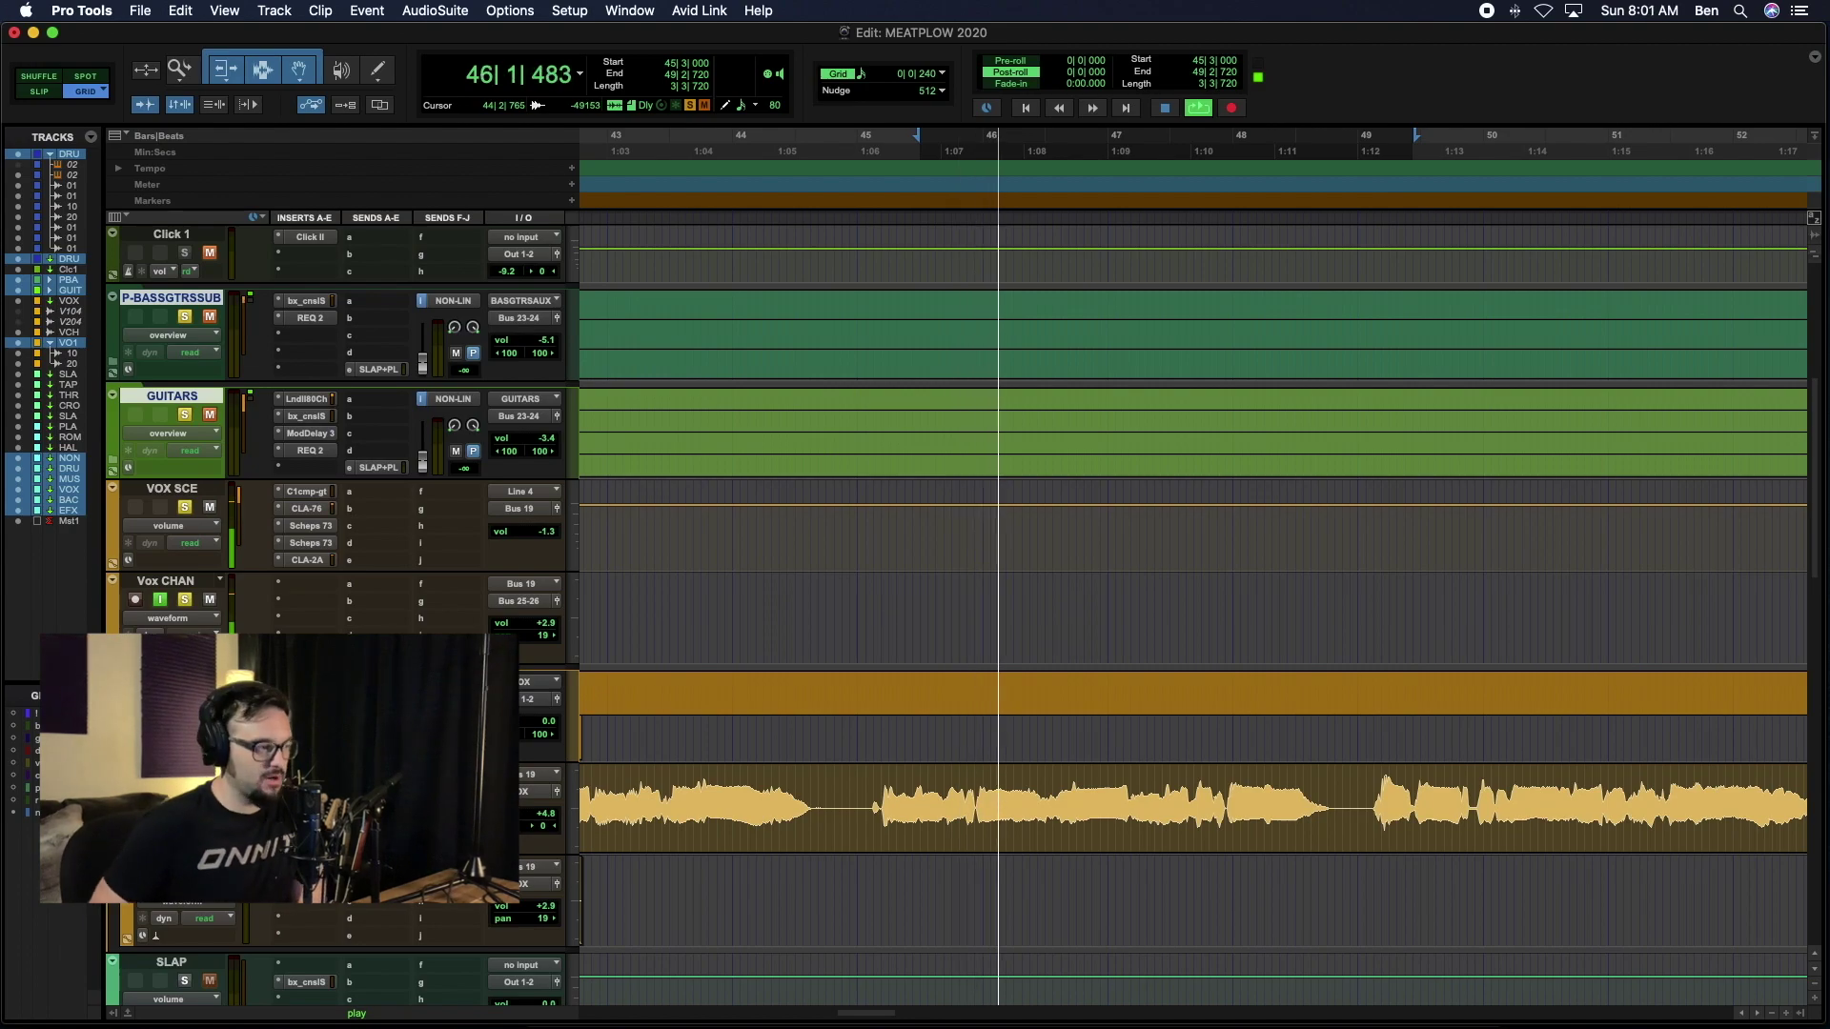
# Step: Audition DRUM AUX's NON-LIN send at different levels and leave it fully down at -∞
pyautogui.scroll(5, 462, 317)
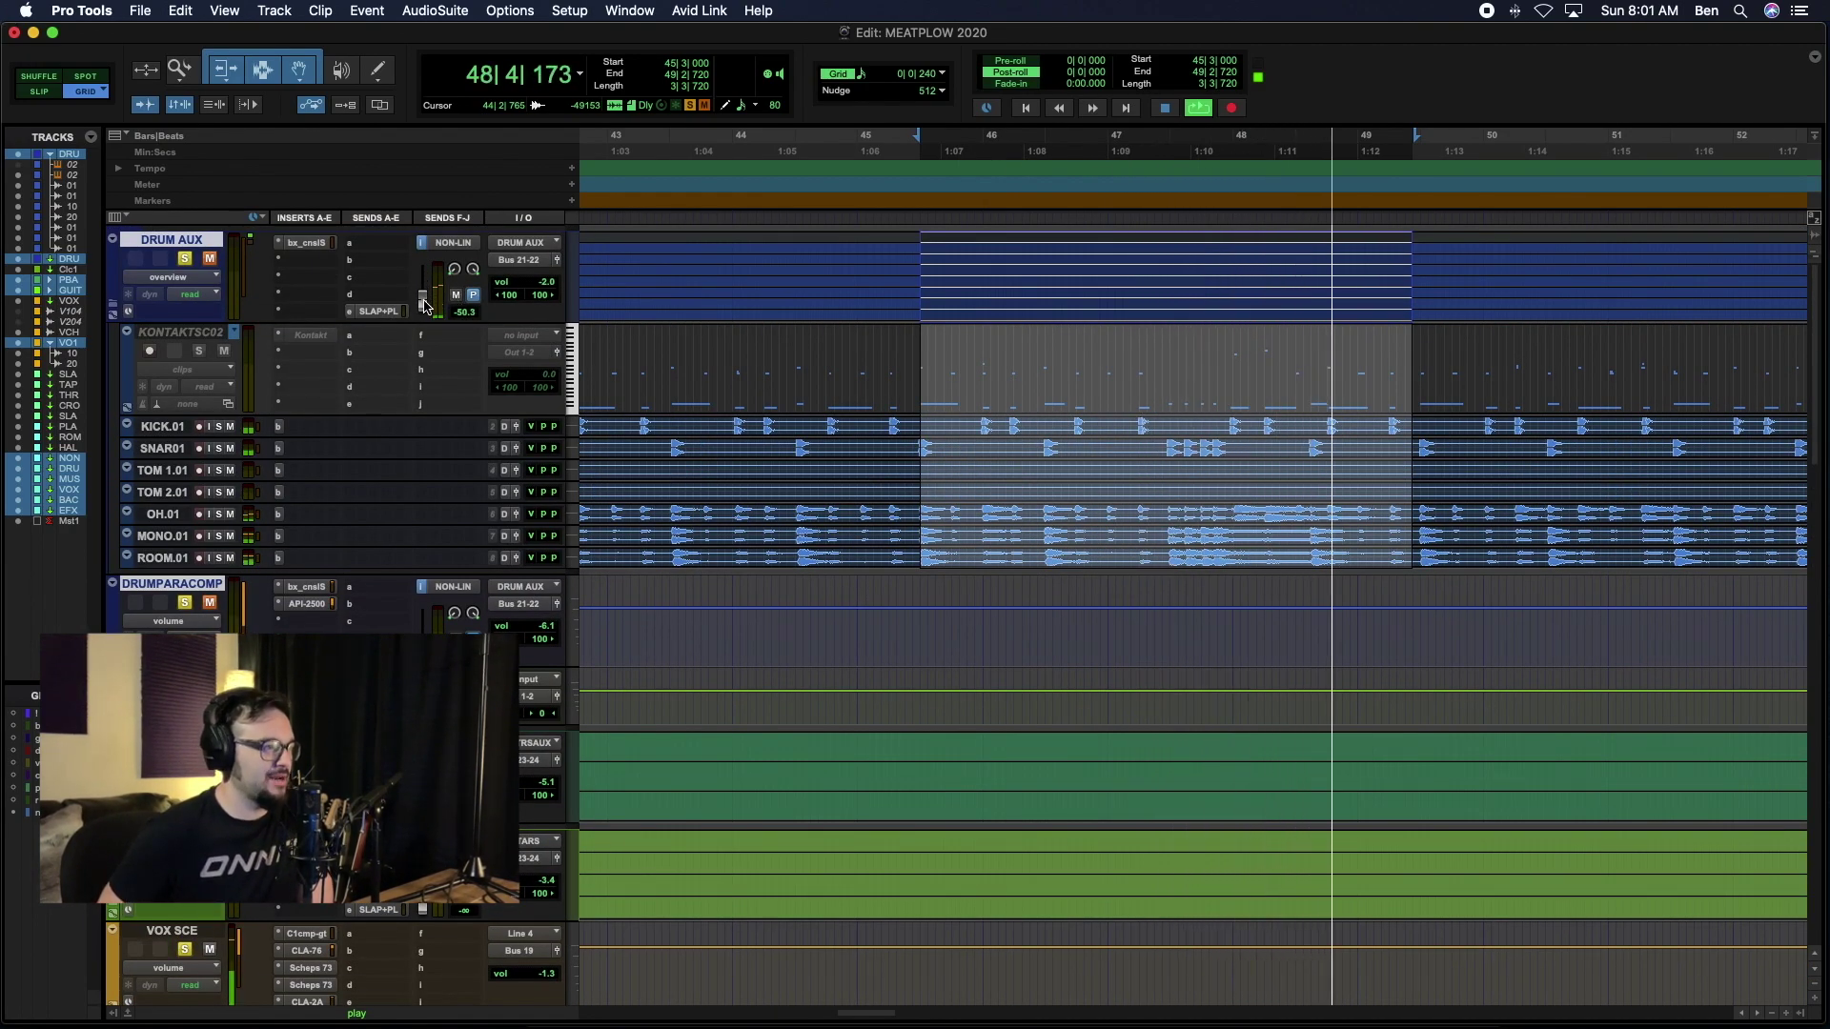
pyautogui.moveTo(431, 316)
pyautogui.mouseDown()
pyautogui.moveTo(425, 295)
pyautogui.moveTo(430, 317)
pyautogui.mouseUp()
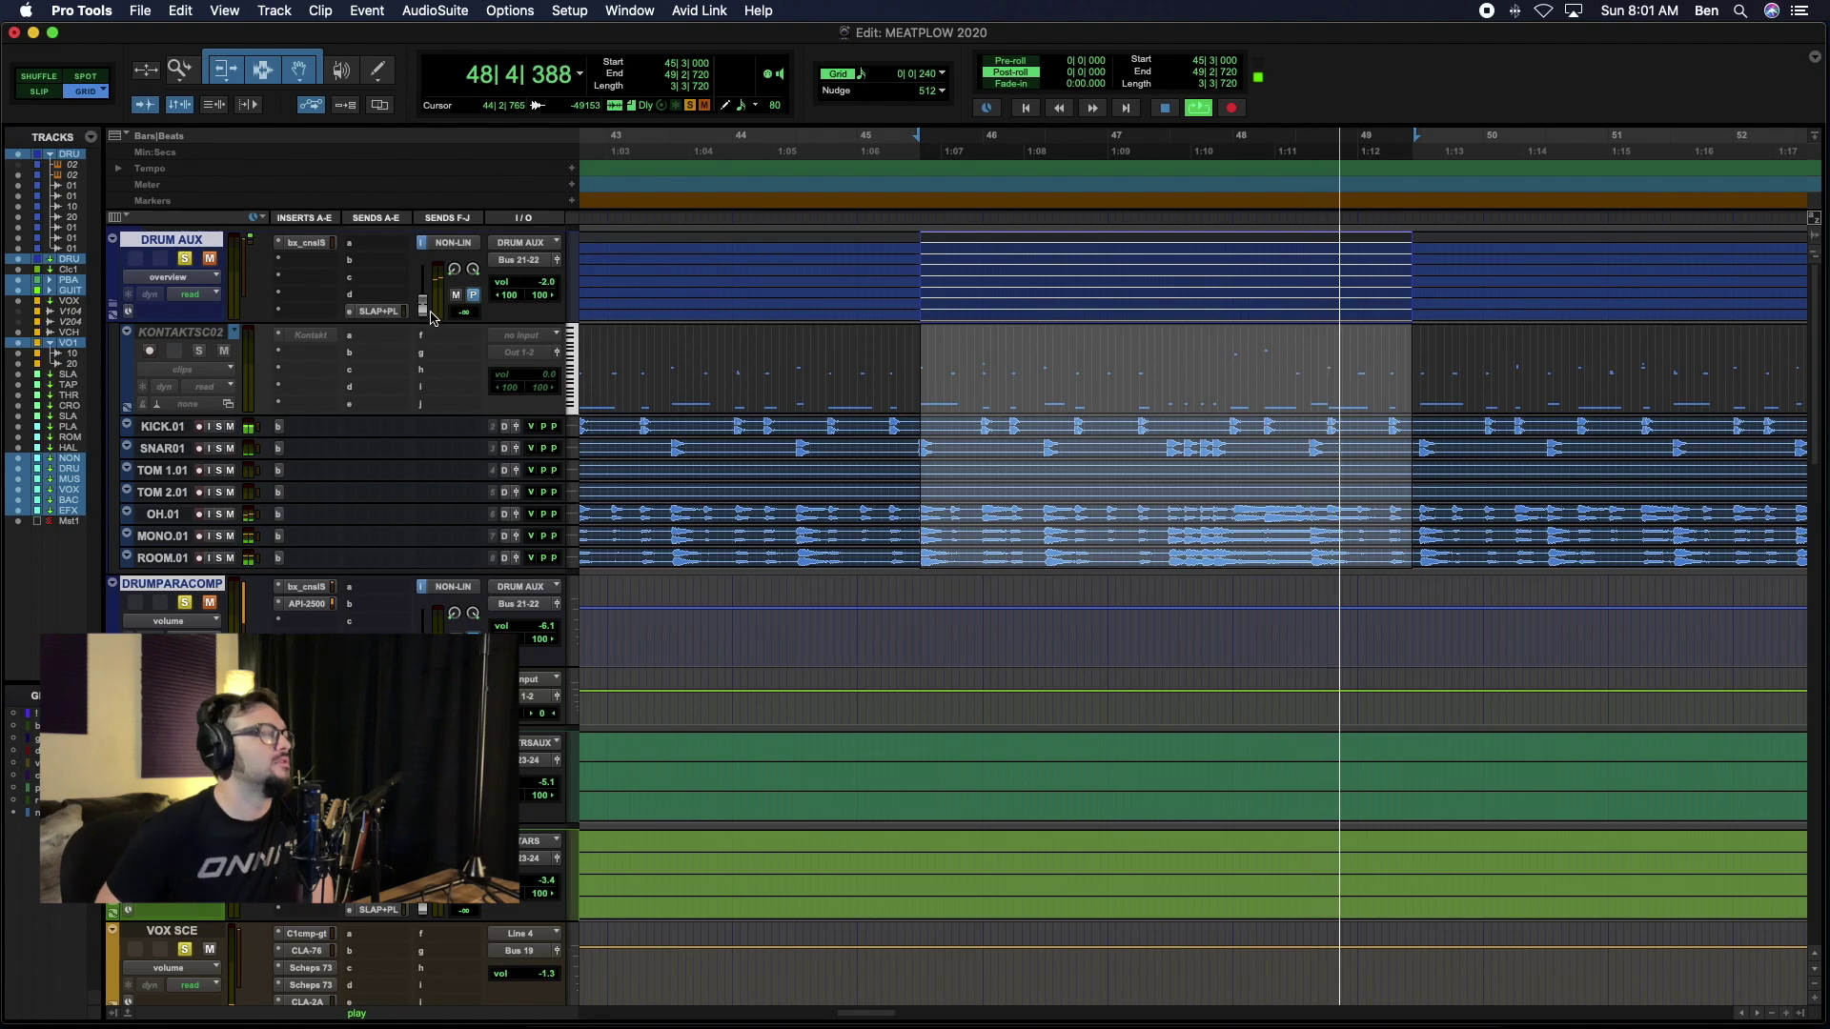
pyautogui.moveTo(431, 301); pyautogui.dragTo(446, 334)
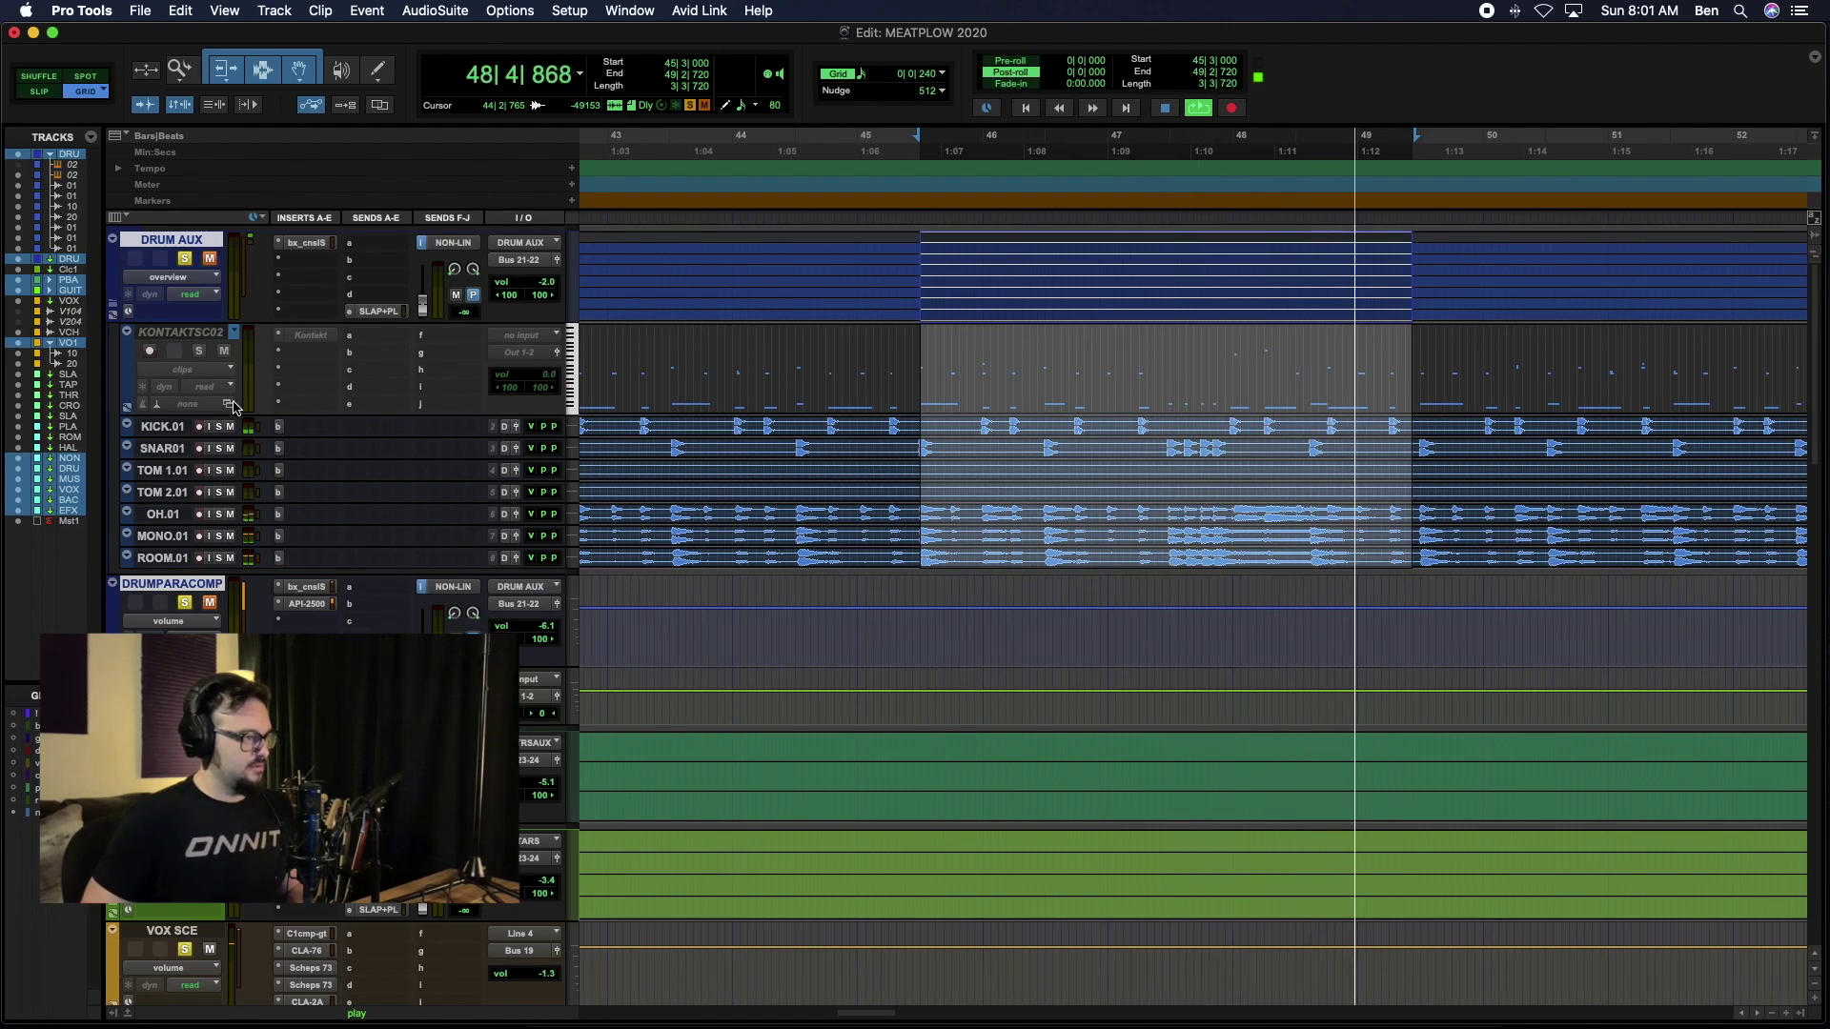
# Step: Reactivate the NON-LIN group, clear the solos and mutes on its tracks and VOX SCE, and return to the Mix window
pyautogui.scroll(-5, 186, 607)
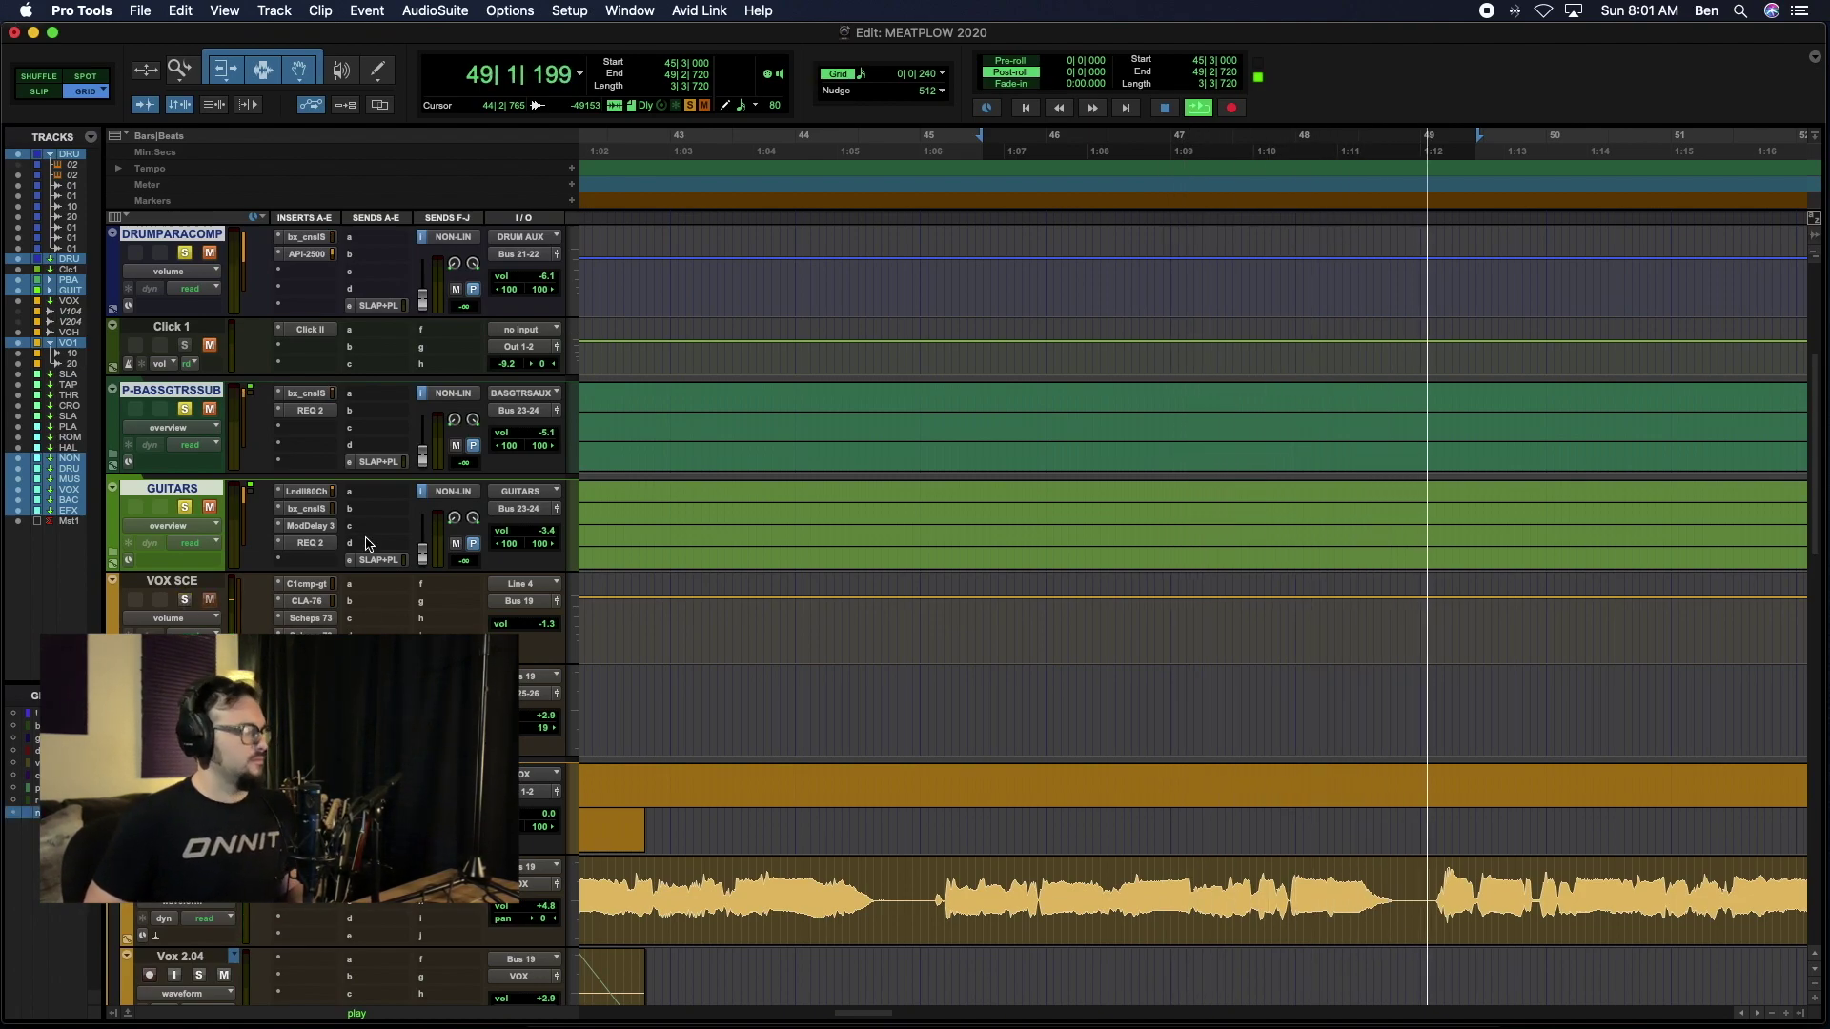
pyautogui.scroll(5, 202, 337)
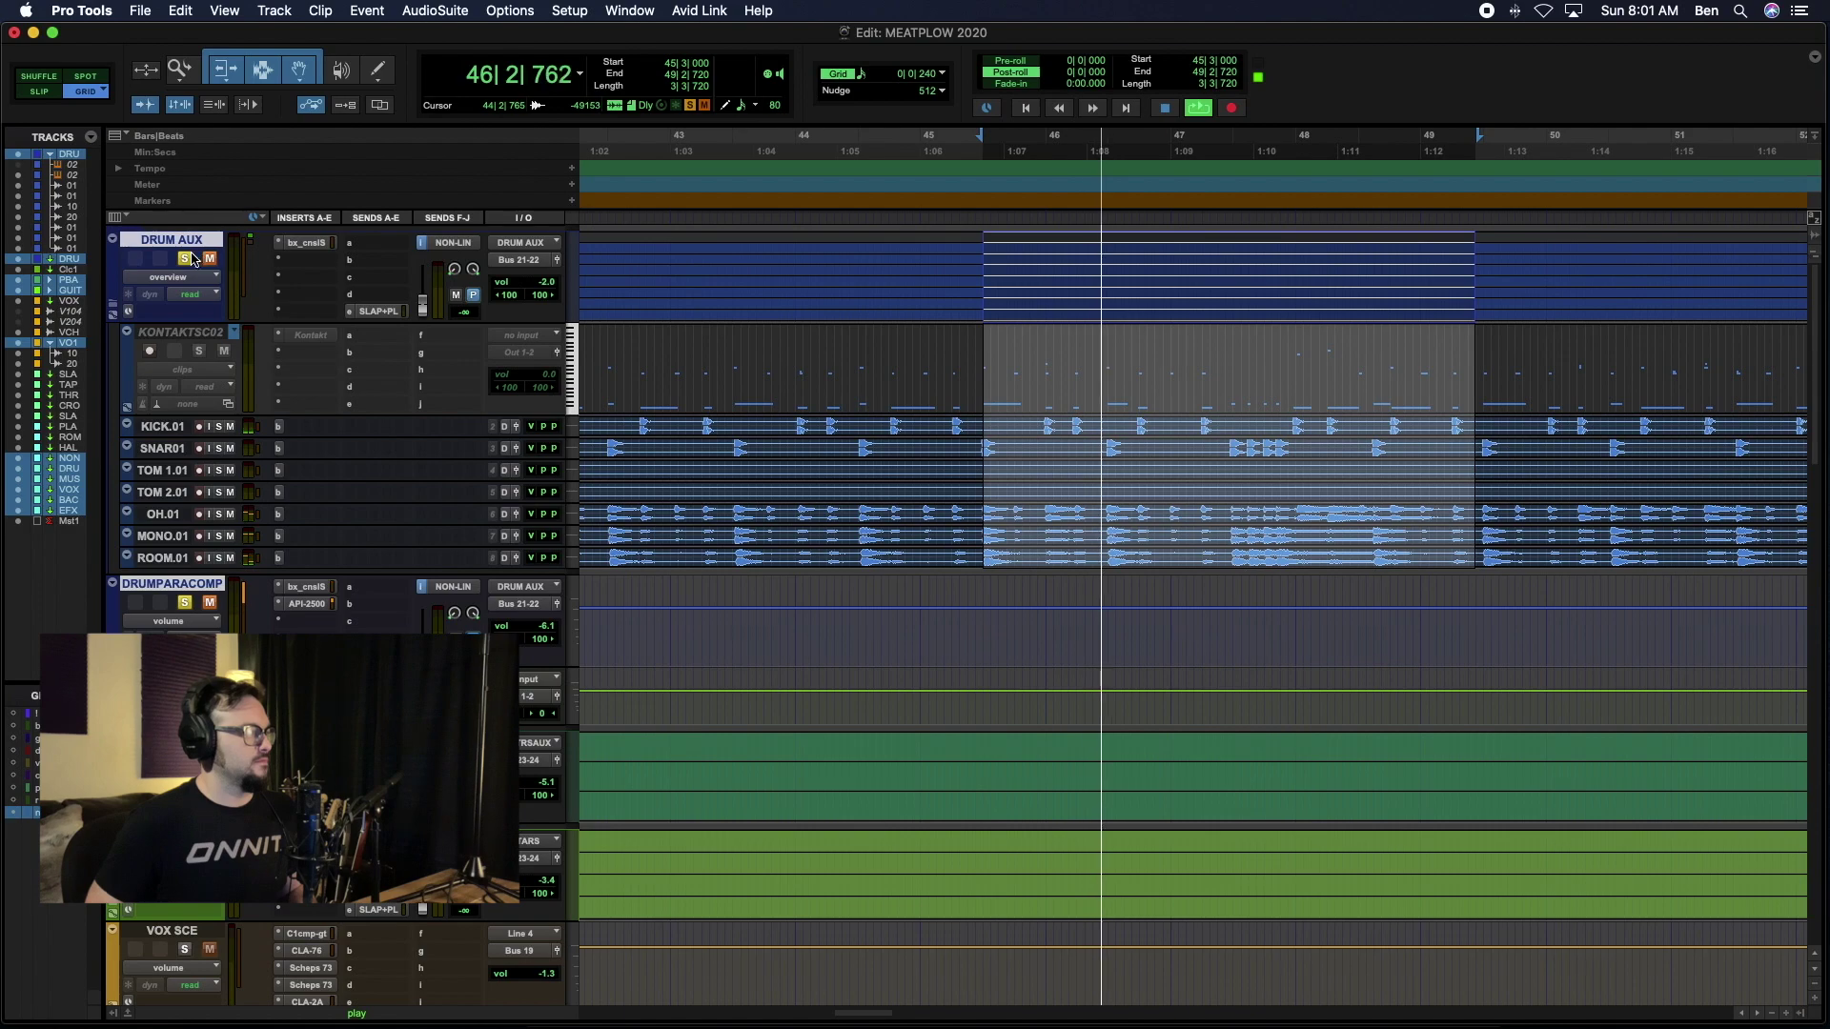
pyautogui.press('super+equal')
pyautogui.scroll(3, 287, 596)
pyautogui.scroll(-3, 334, 597)
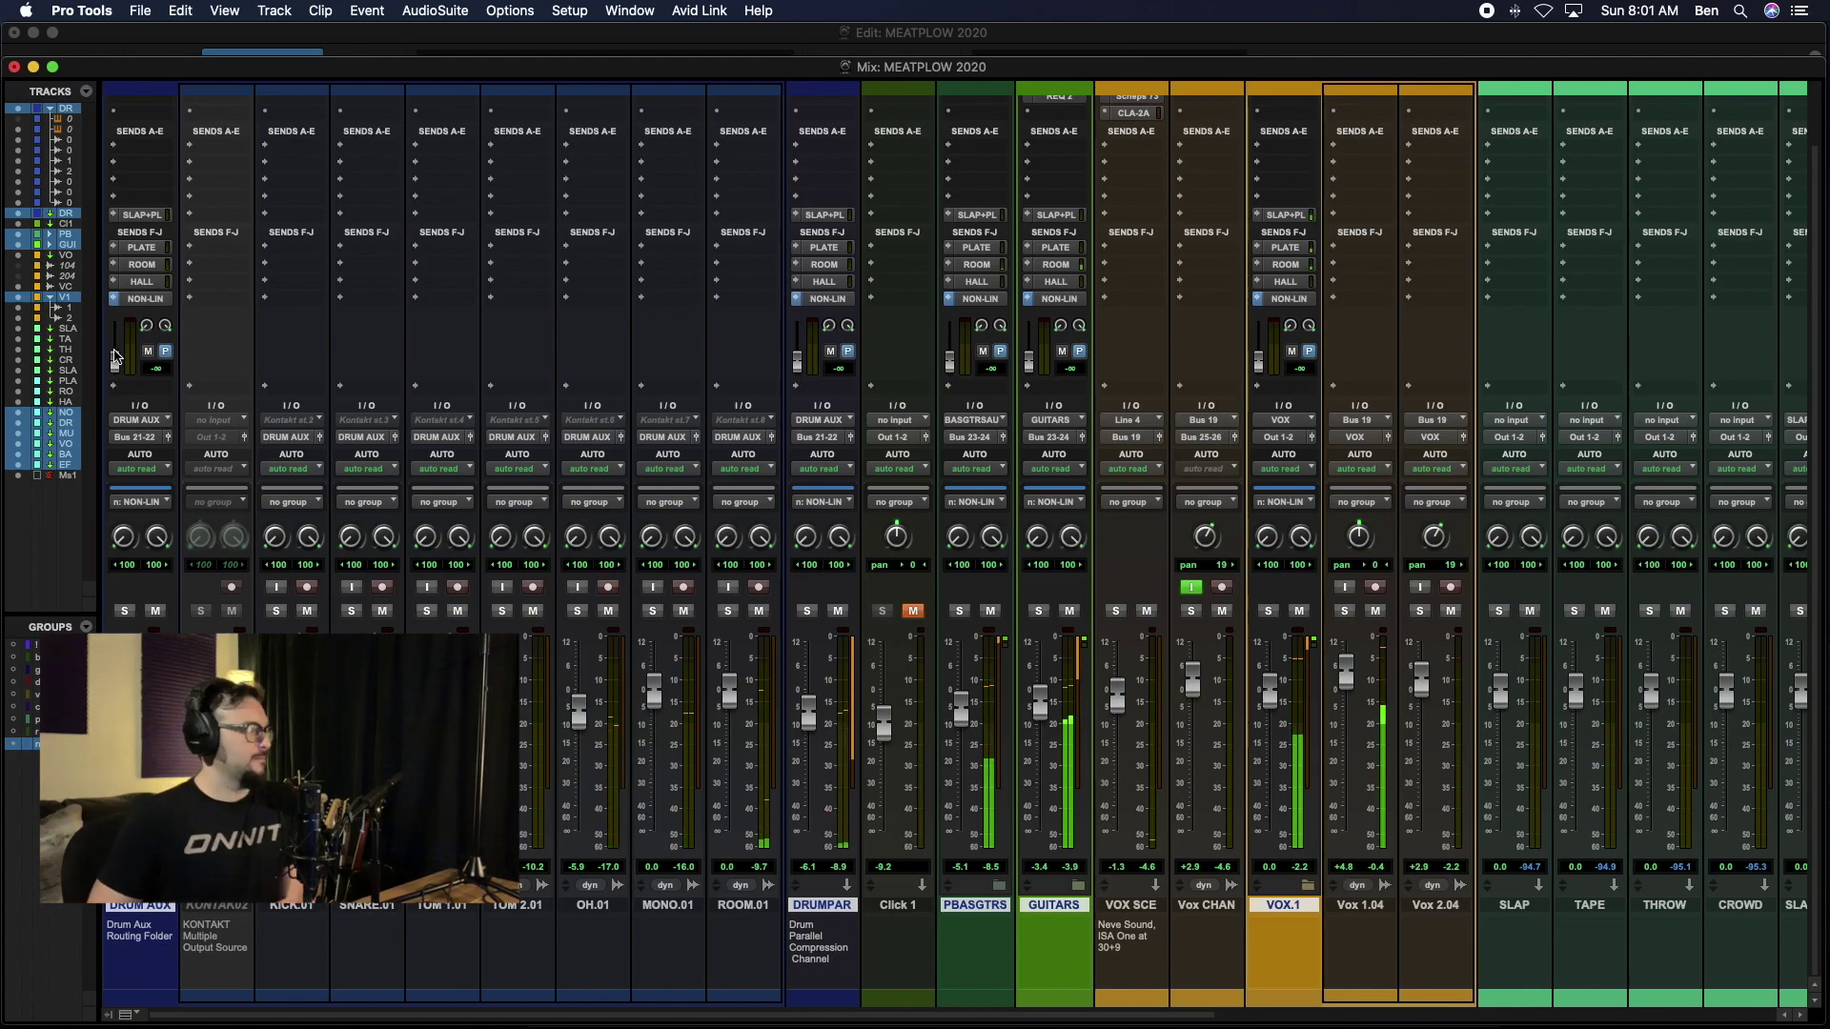
# Step: Audition DRUM AUX's NON-LIN send within the full mix and bring its level back down to -∞
pyautogui.moveTo(116, 364); pyautogui.dragTo(121, 364)
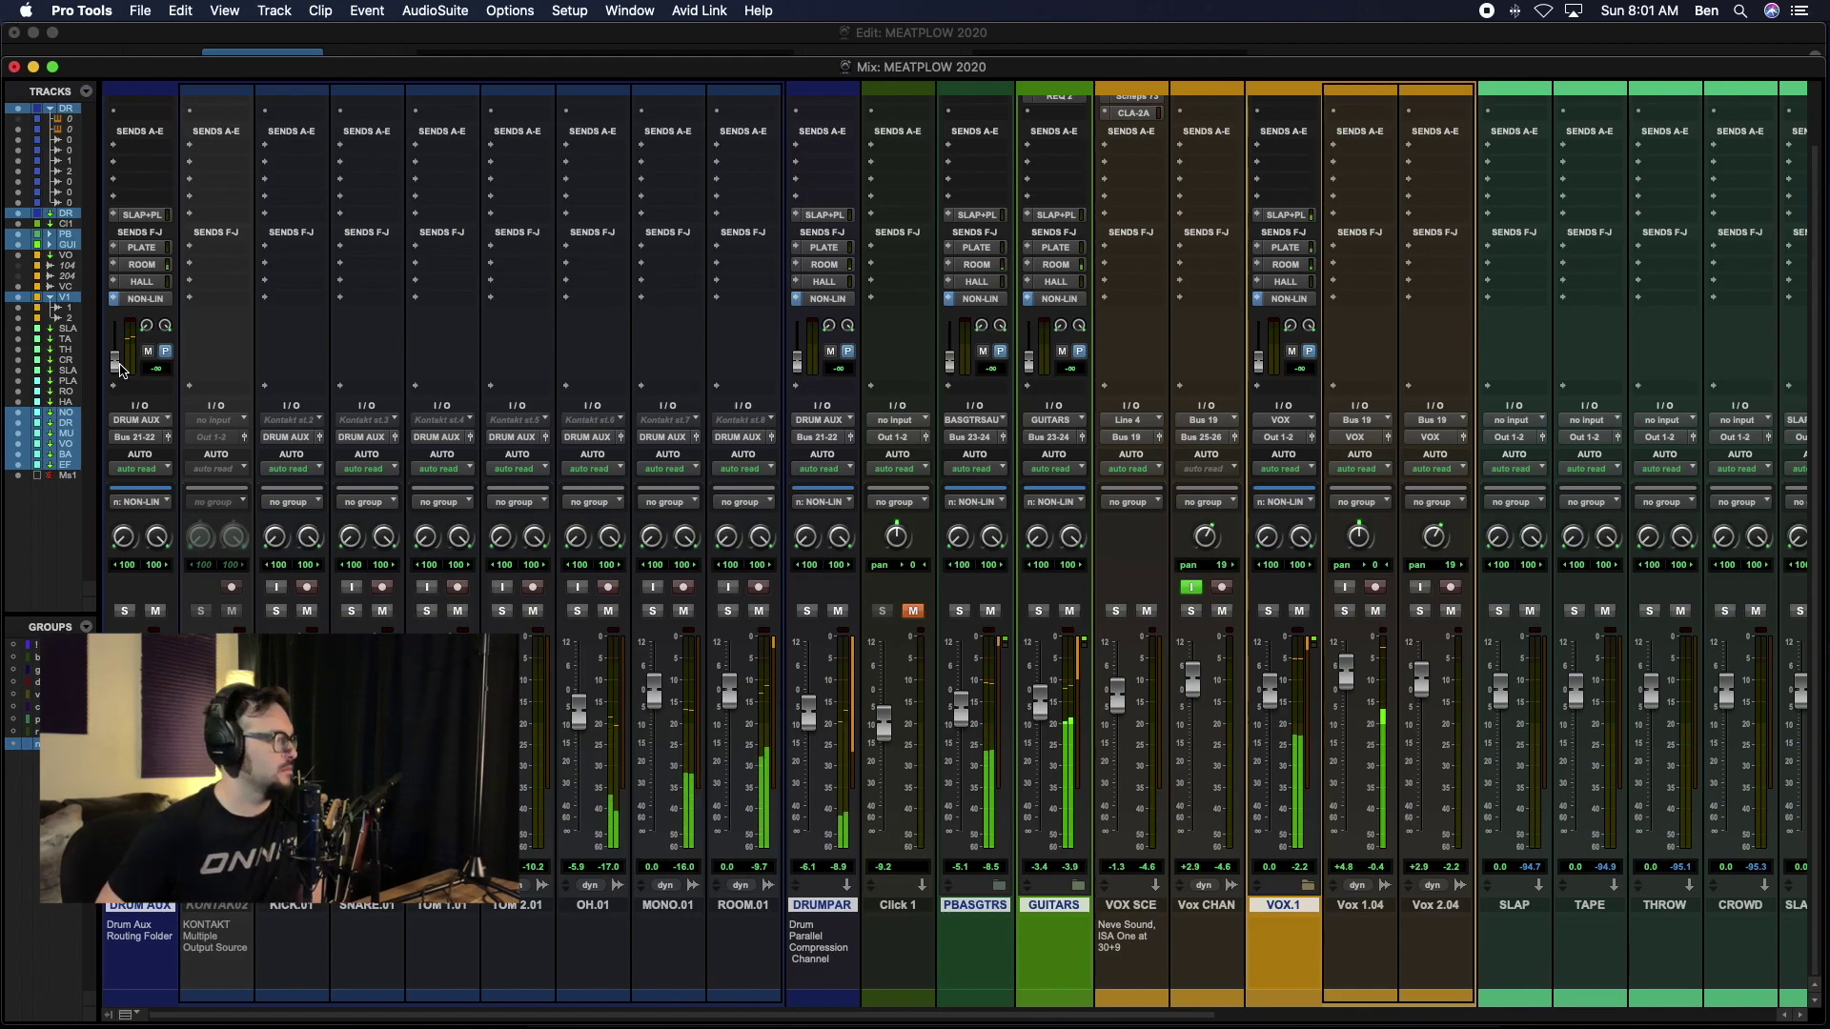
pyautogui.moveTo(121, 336); pyautogui.dragTo(121, 364)
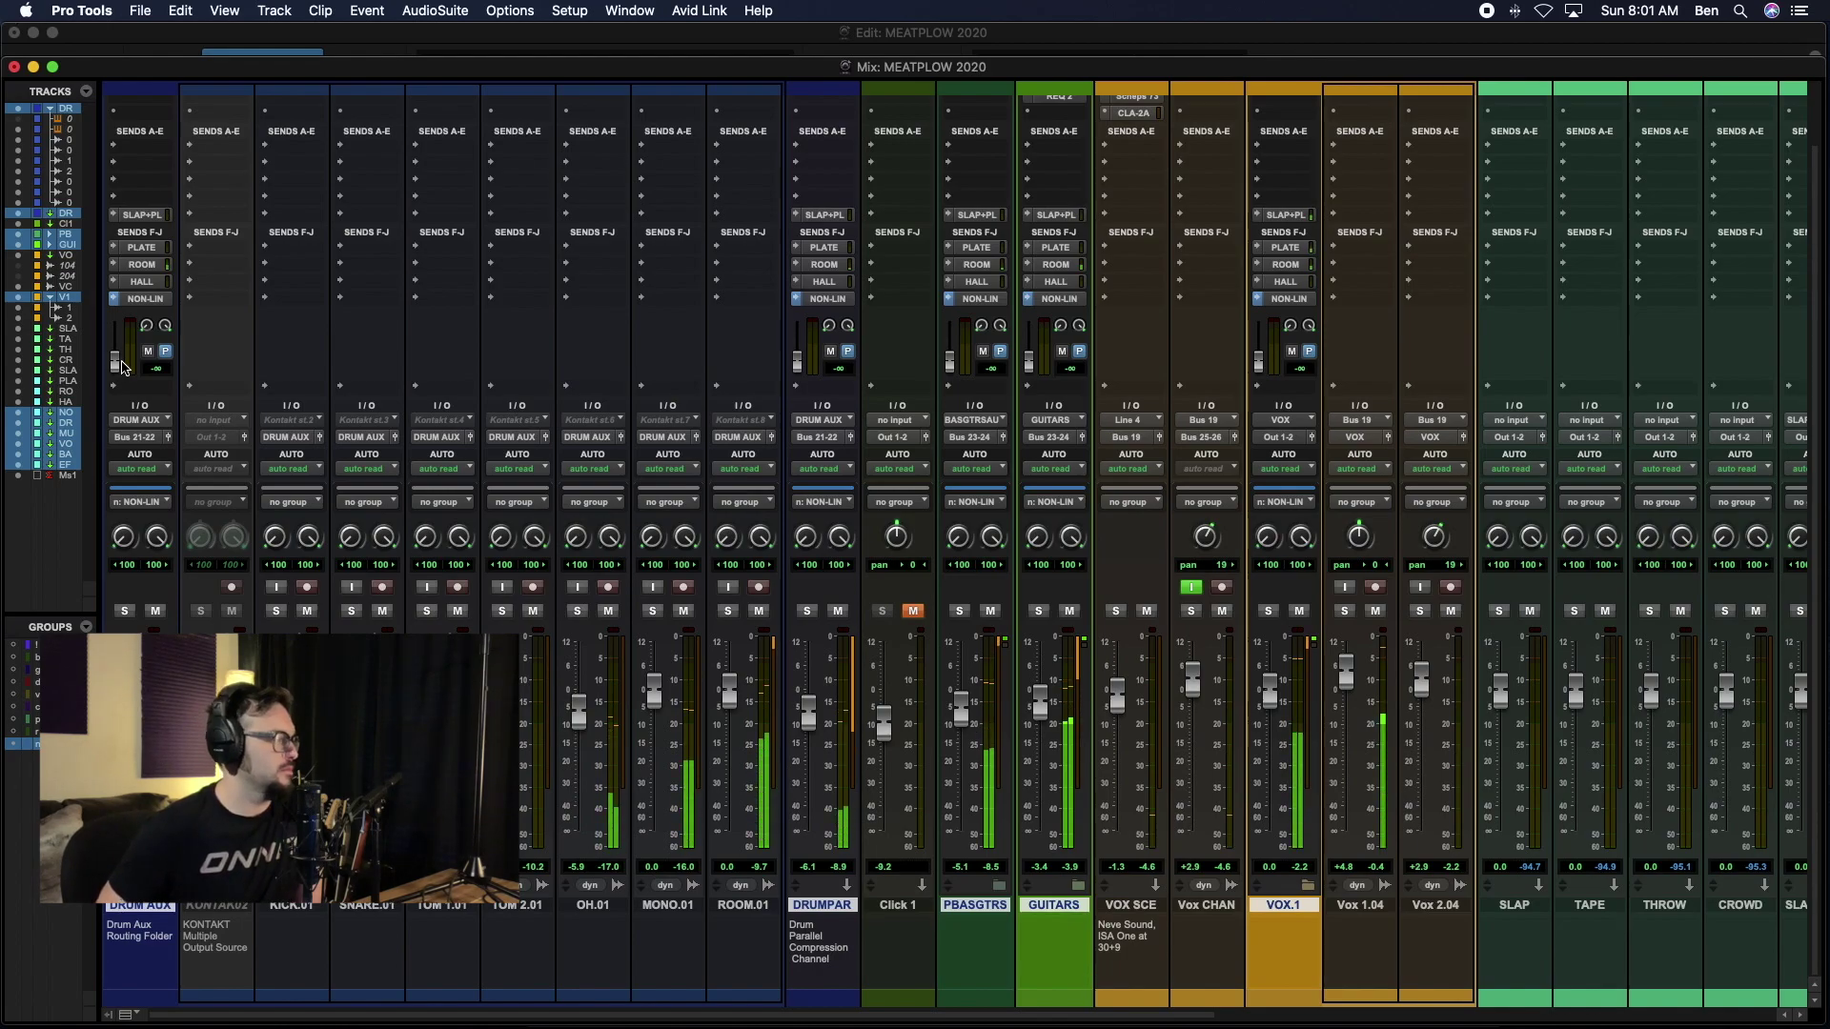
pyautogui.moveTo(124, 362)
pyautogui.mouseDown()
pyautogui.moveTo(128, 332)
pyautogui.moveTo(128, 361)
pyautogui.mouseUp()
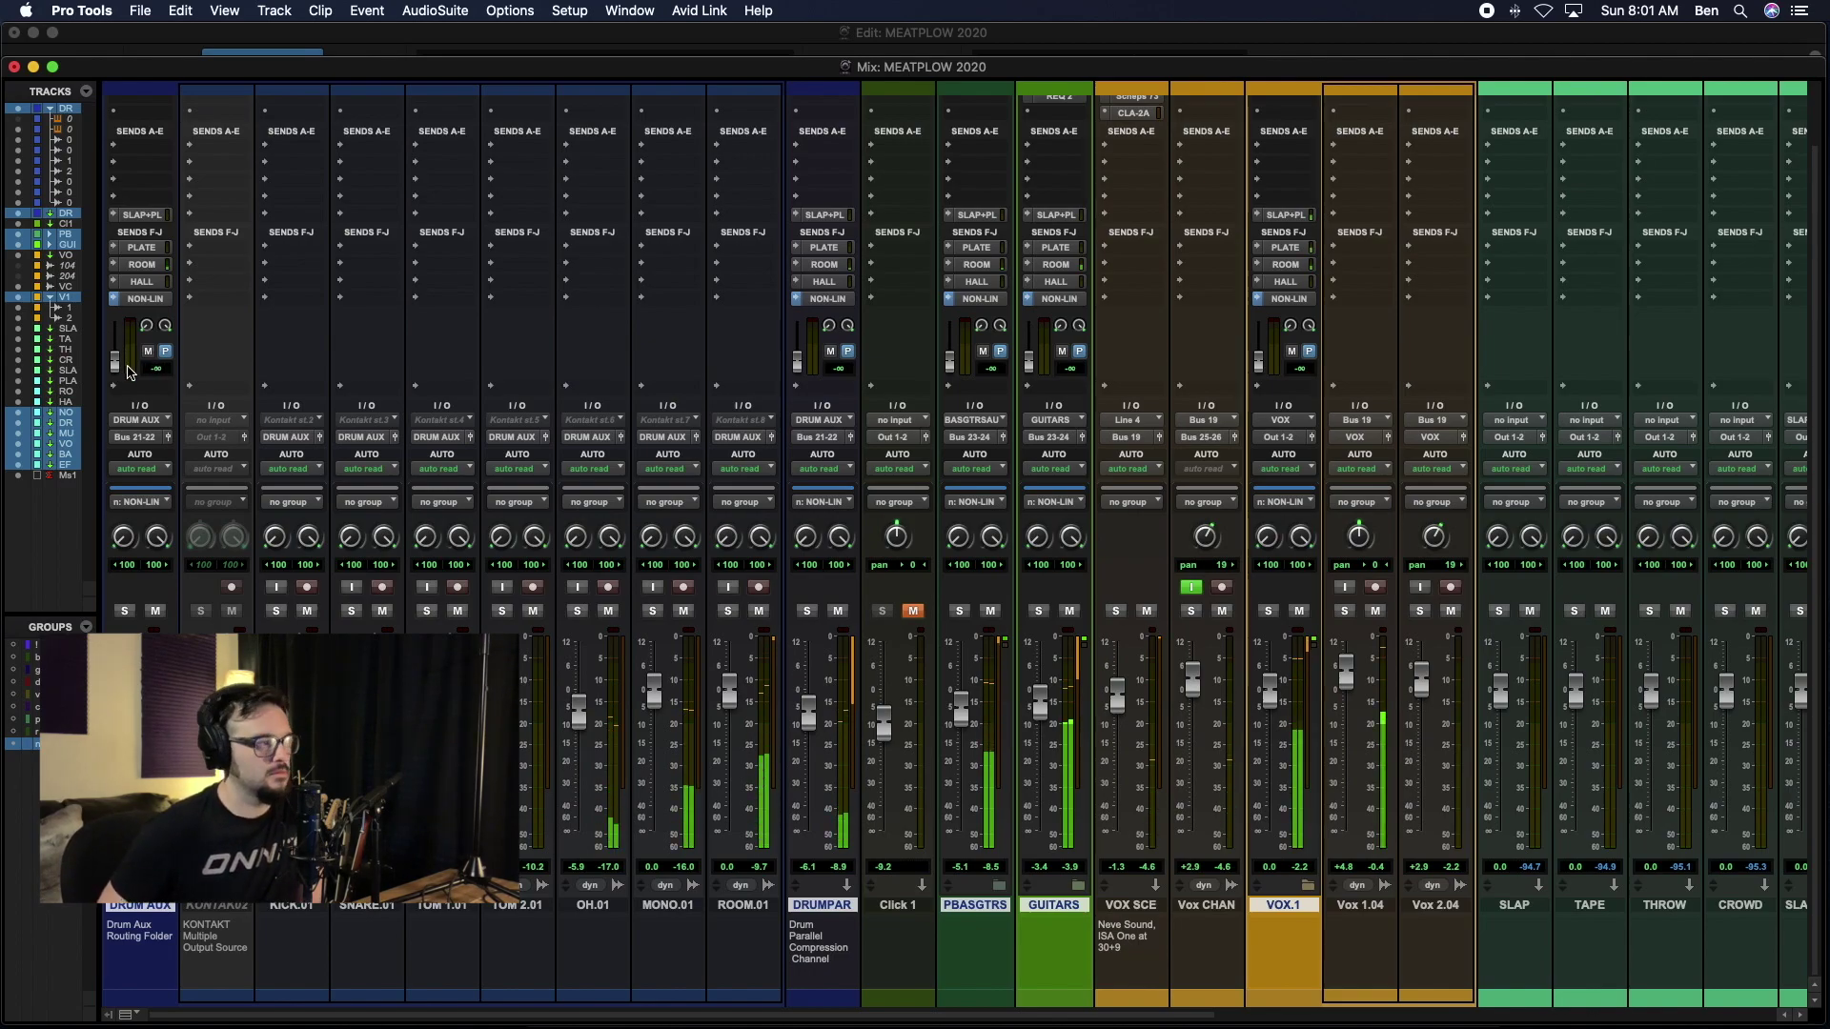
pyautogui.moveTo(131, 356)
pyautogui.mouseDown()
pyautogui.moveTo(130, 336)
pyautogui.moveTo(129, 379)
pyautogui.mouseUp()
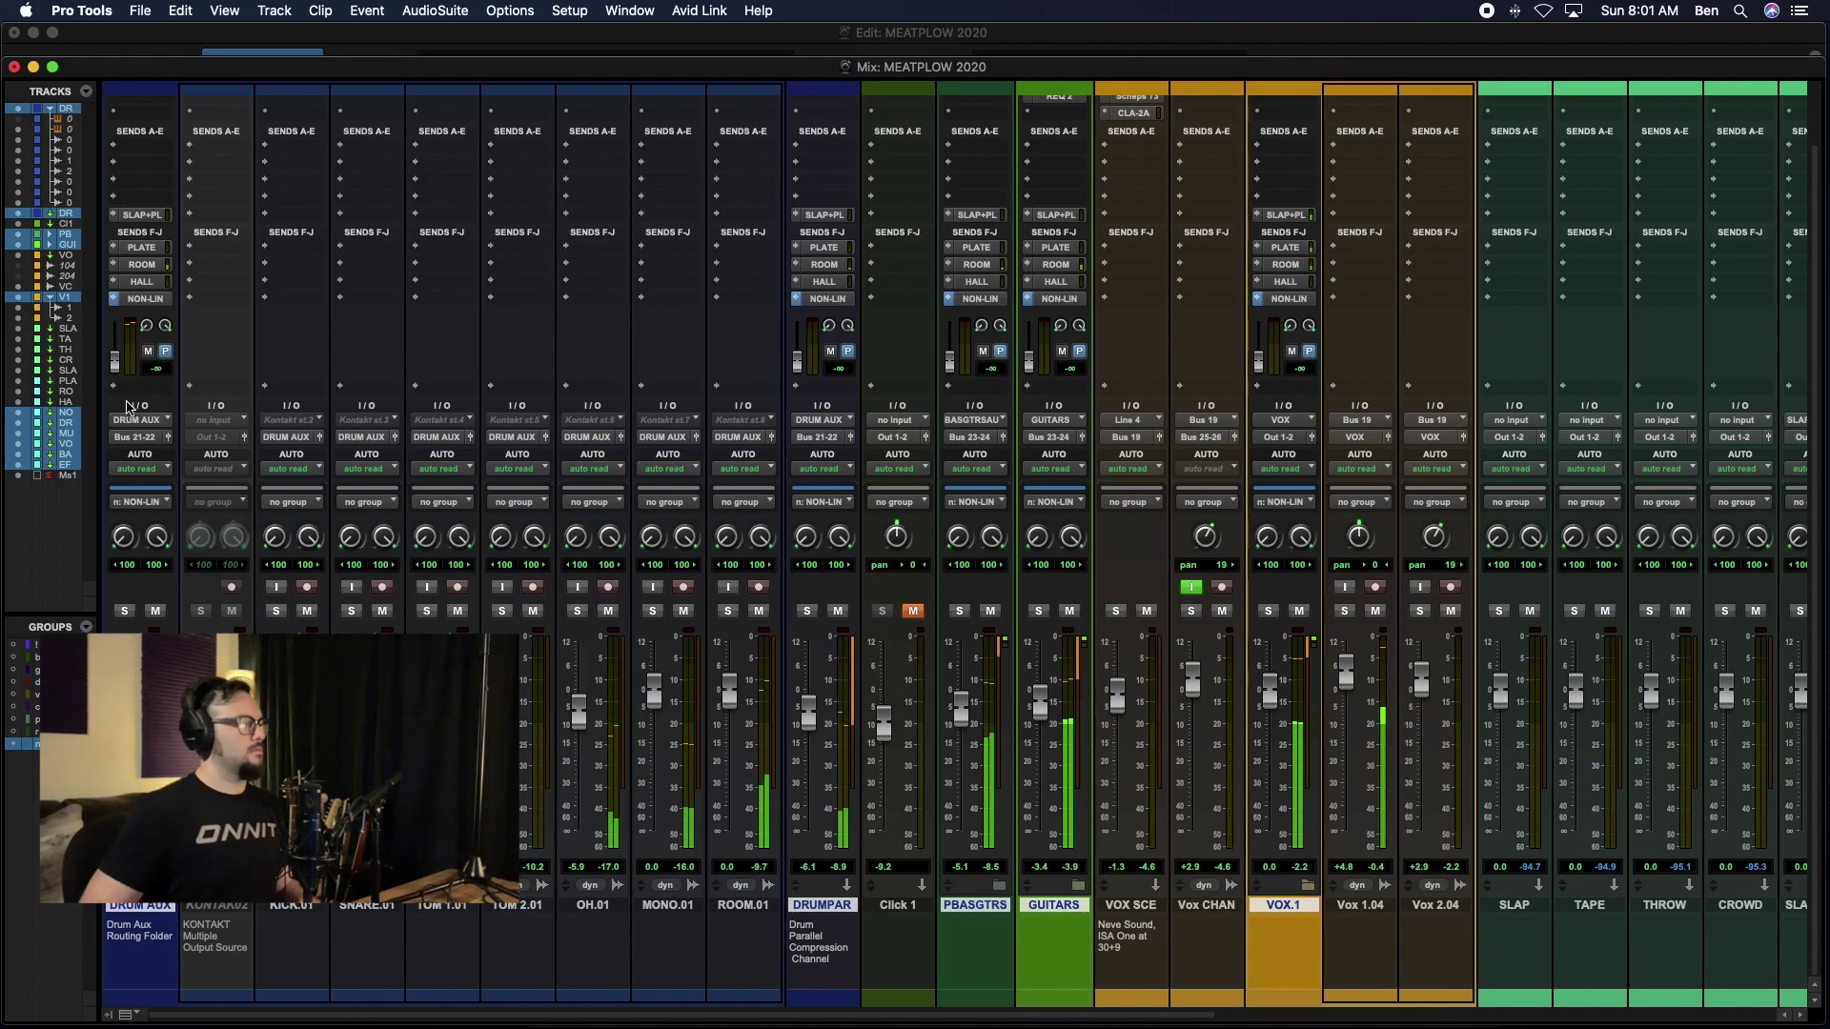
pyautogui.moveTo(116, 367)
pyautogui.mouseDown()
pyautogui.moveTo(122, 341)
pyautogui.moveTo(125, 401)
pyautogui.mouseUp()
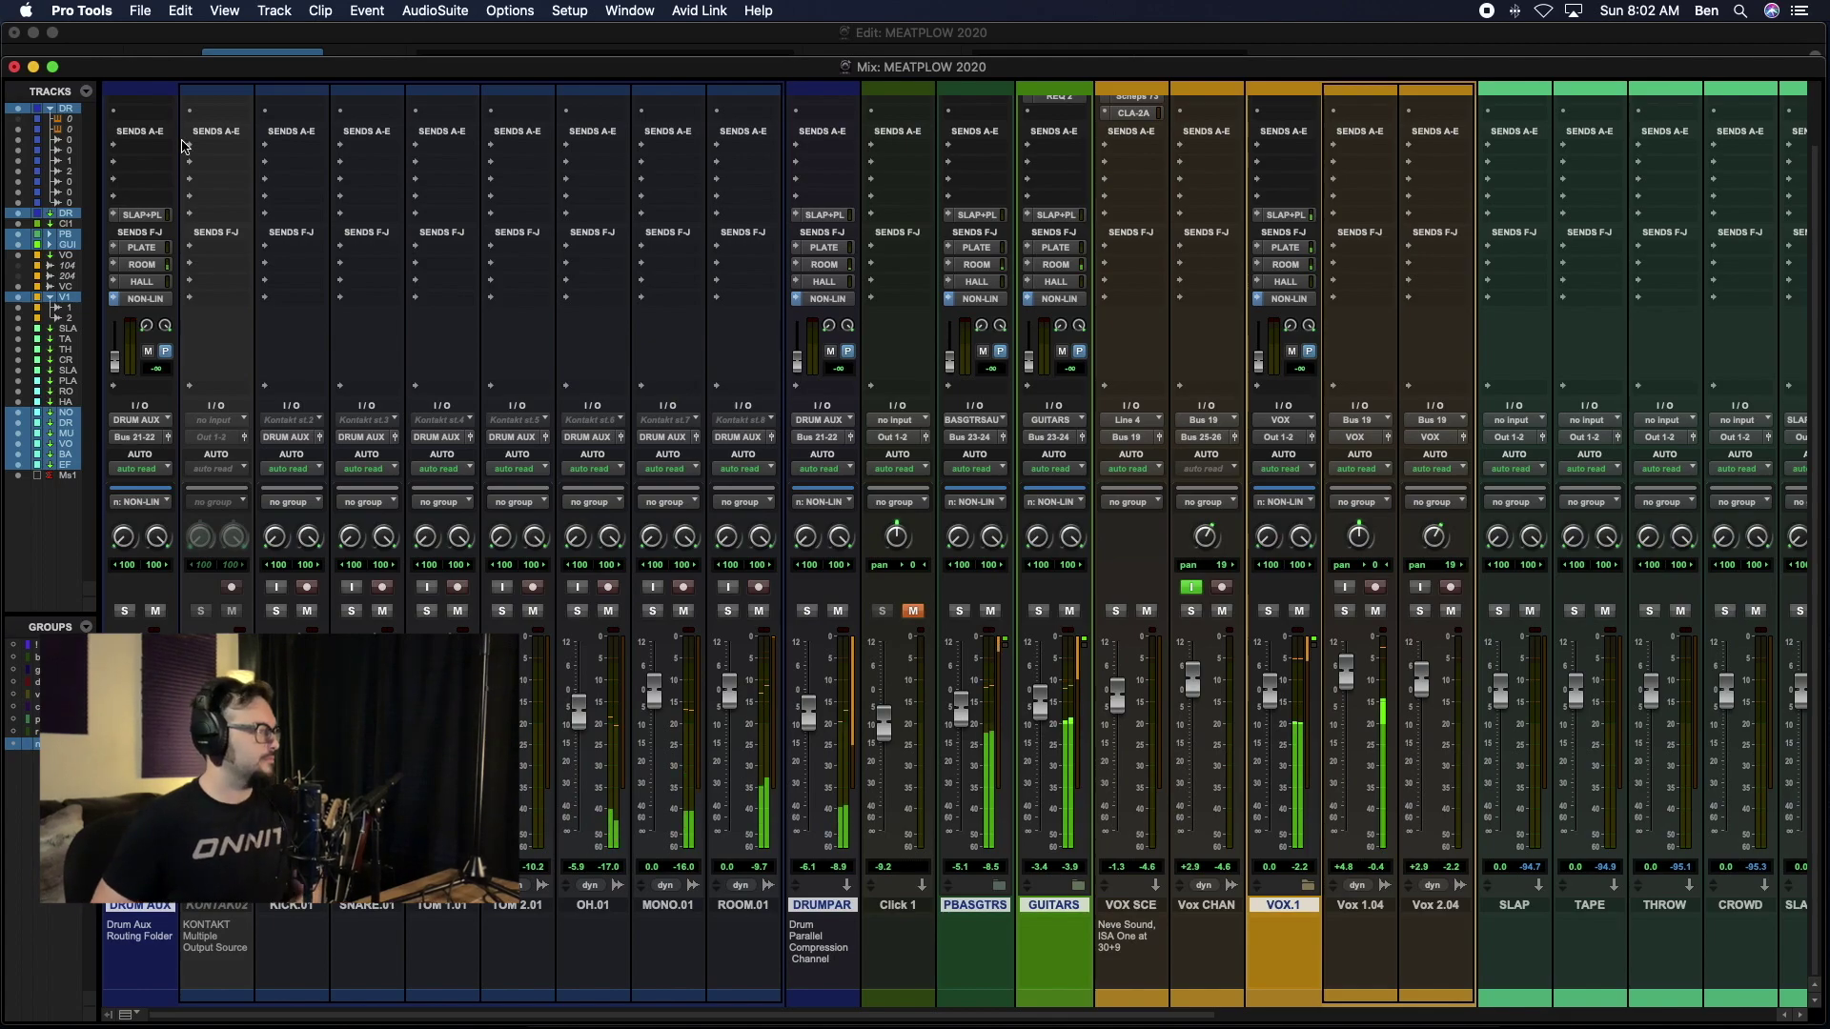
# Step: Check DRUM AUX's NON-LIN send window, close it and look over the mixer's source tracks and effect returns
pyautogui.click(147, 298)
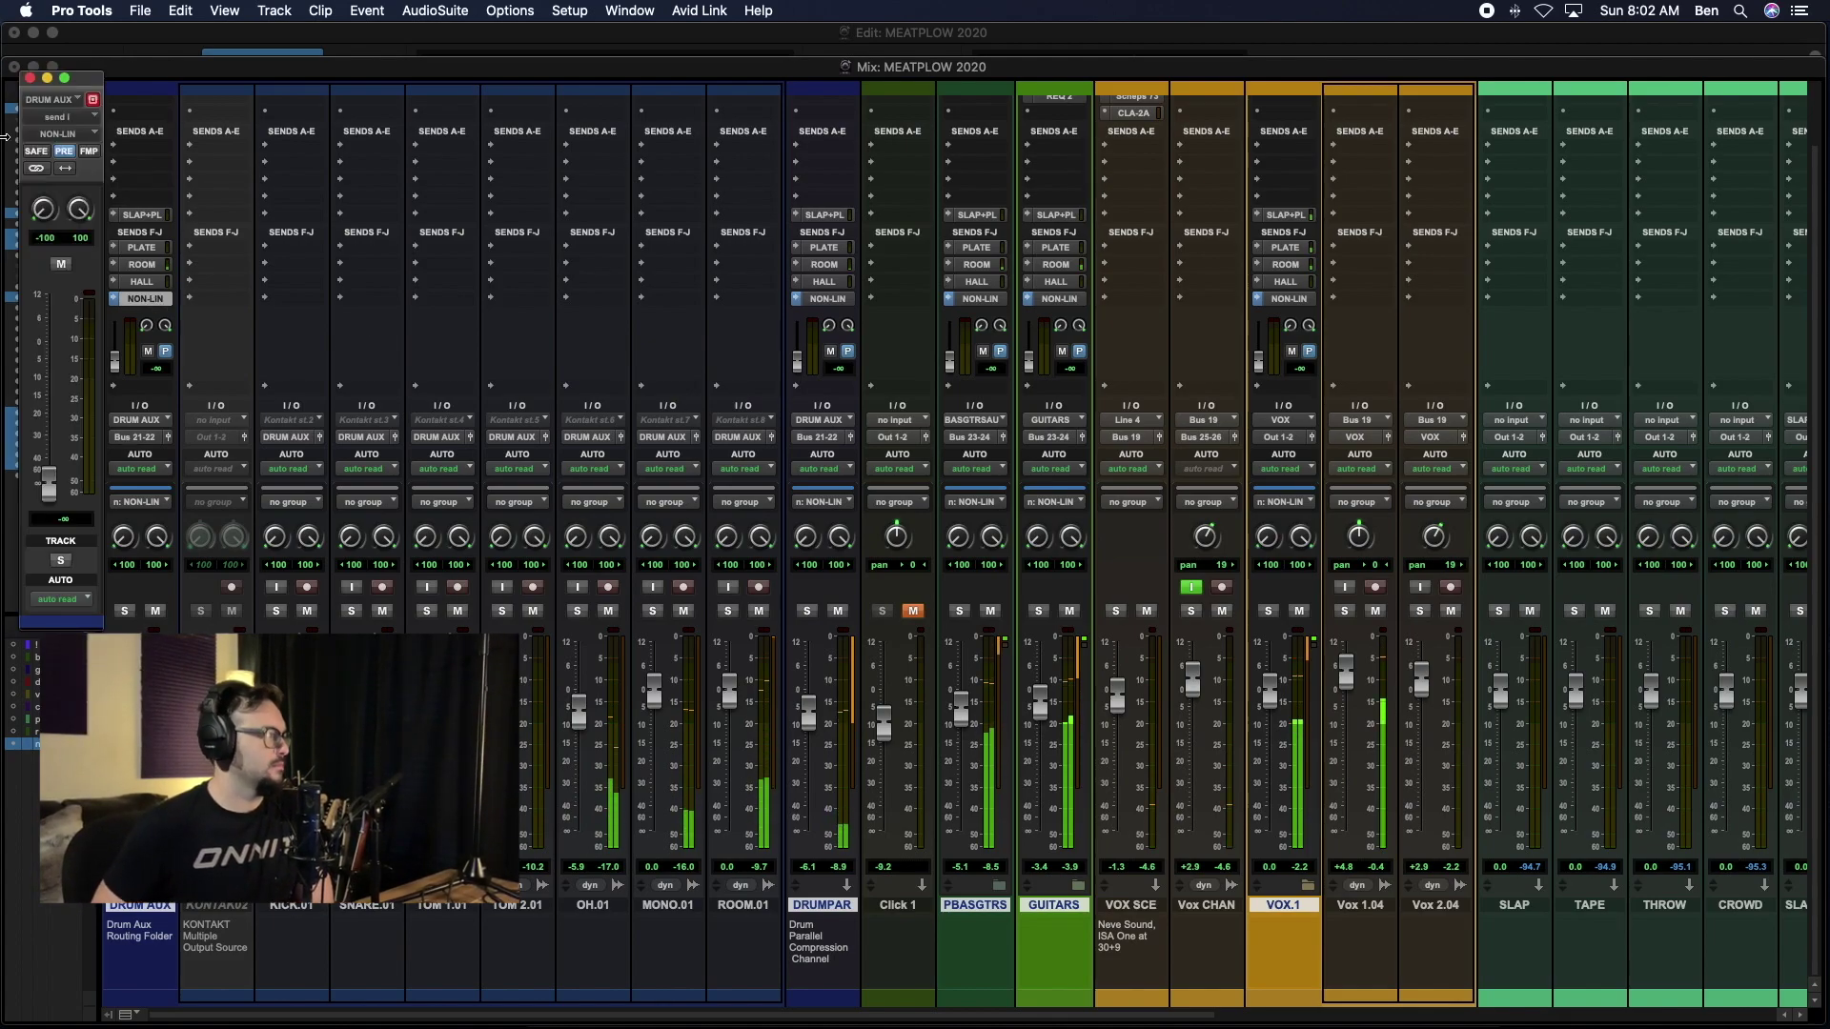
pyautogui.click(29, 79)
pyautogui.hscroll(10, 1206, 454)
pyautogui.scroll(1, 1206, 453)
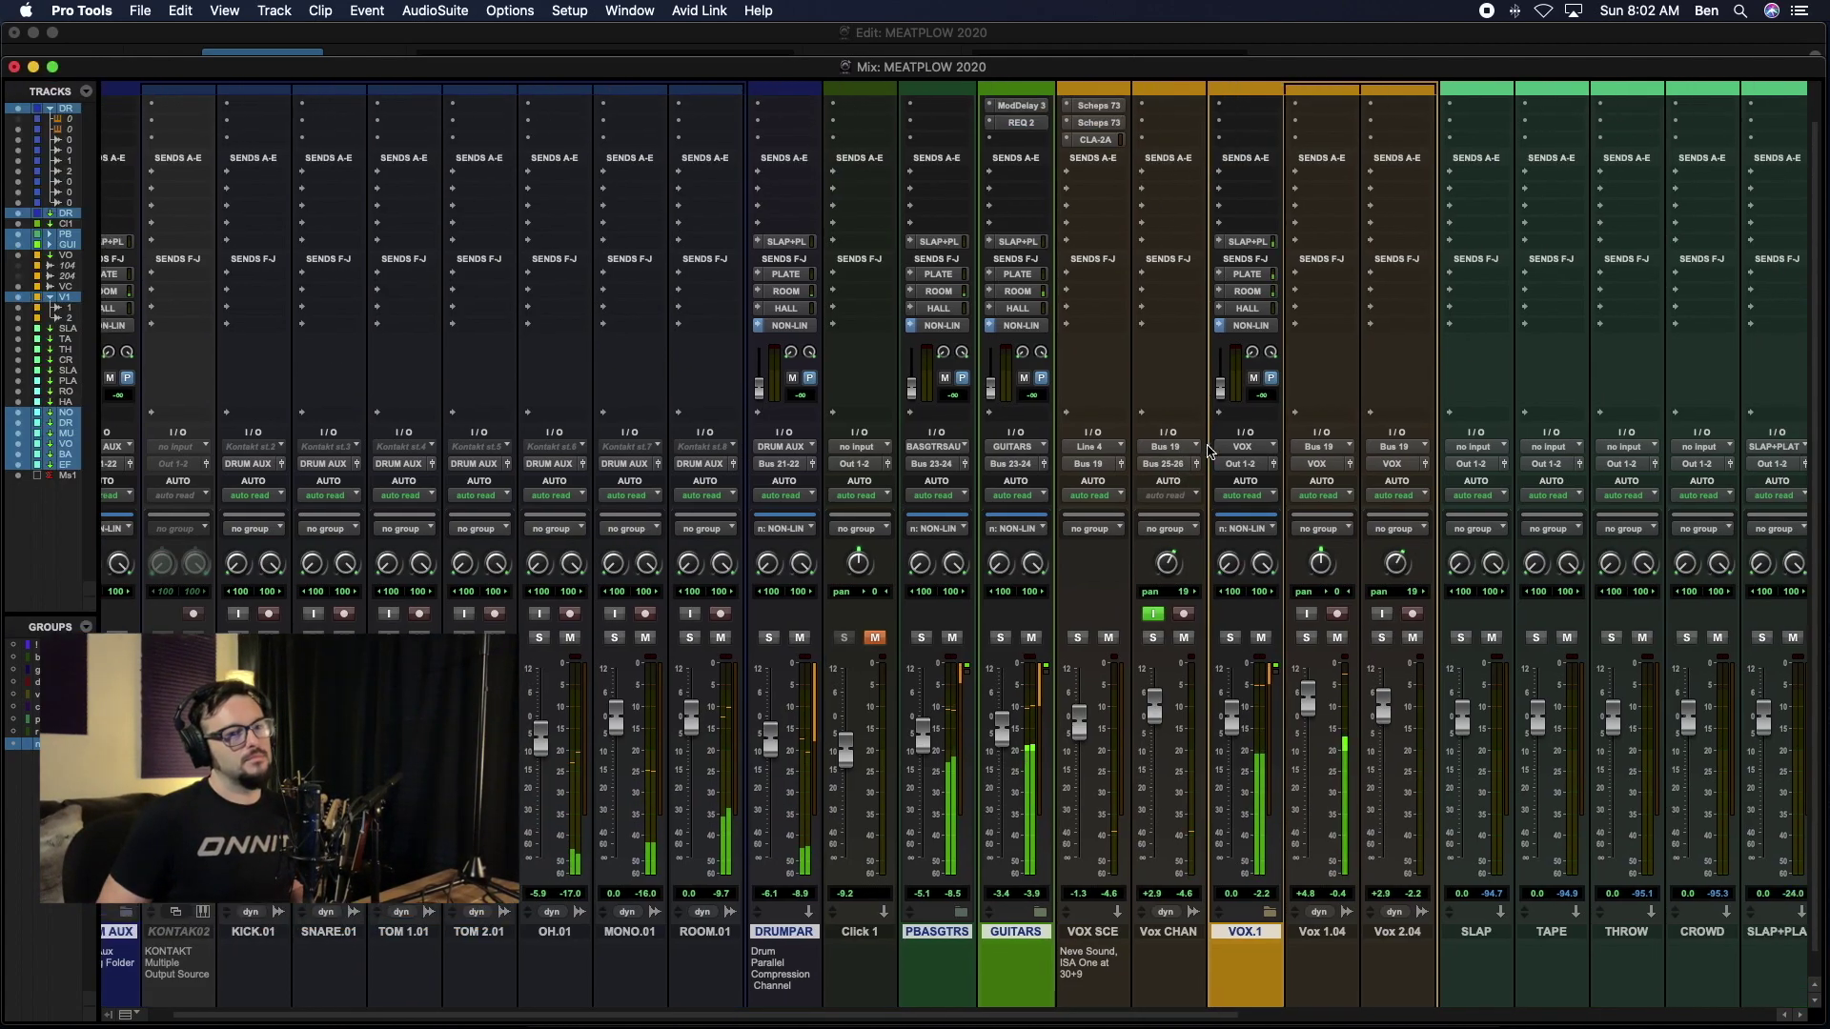
pyautogui.hscroll(-10, 1209, 452)
pyautogui.hscroll(10, 1209, 451)
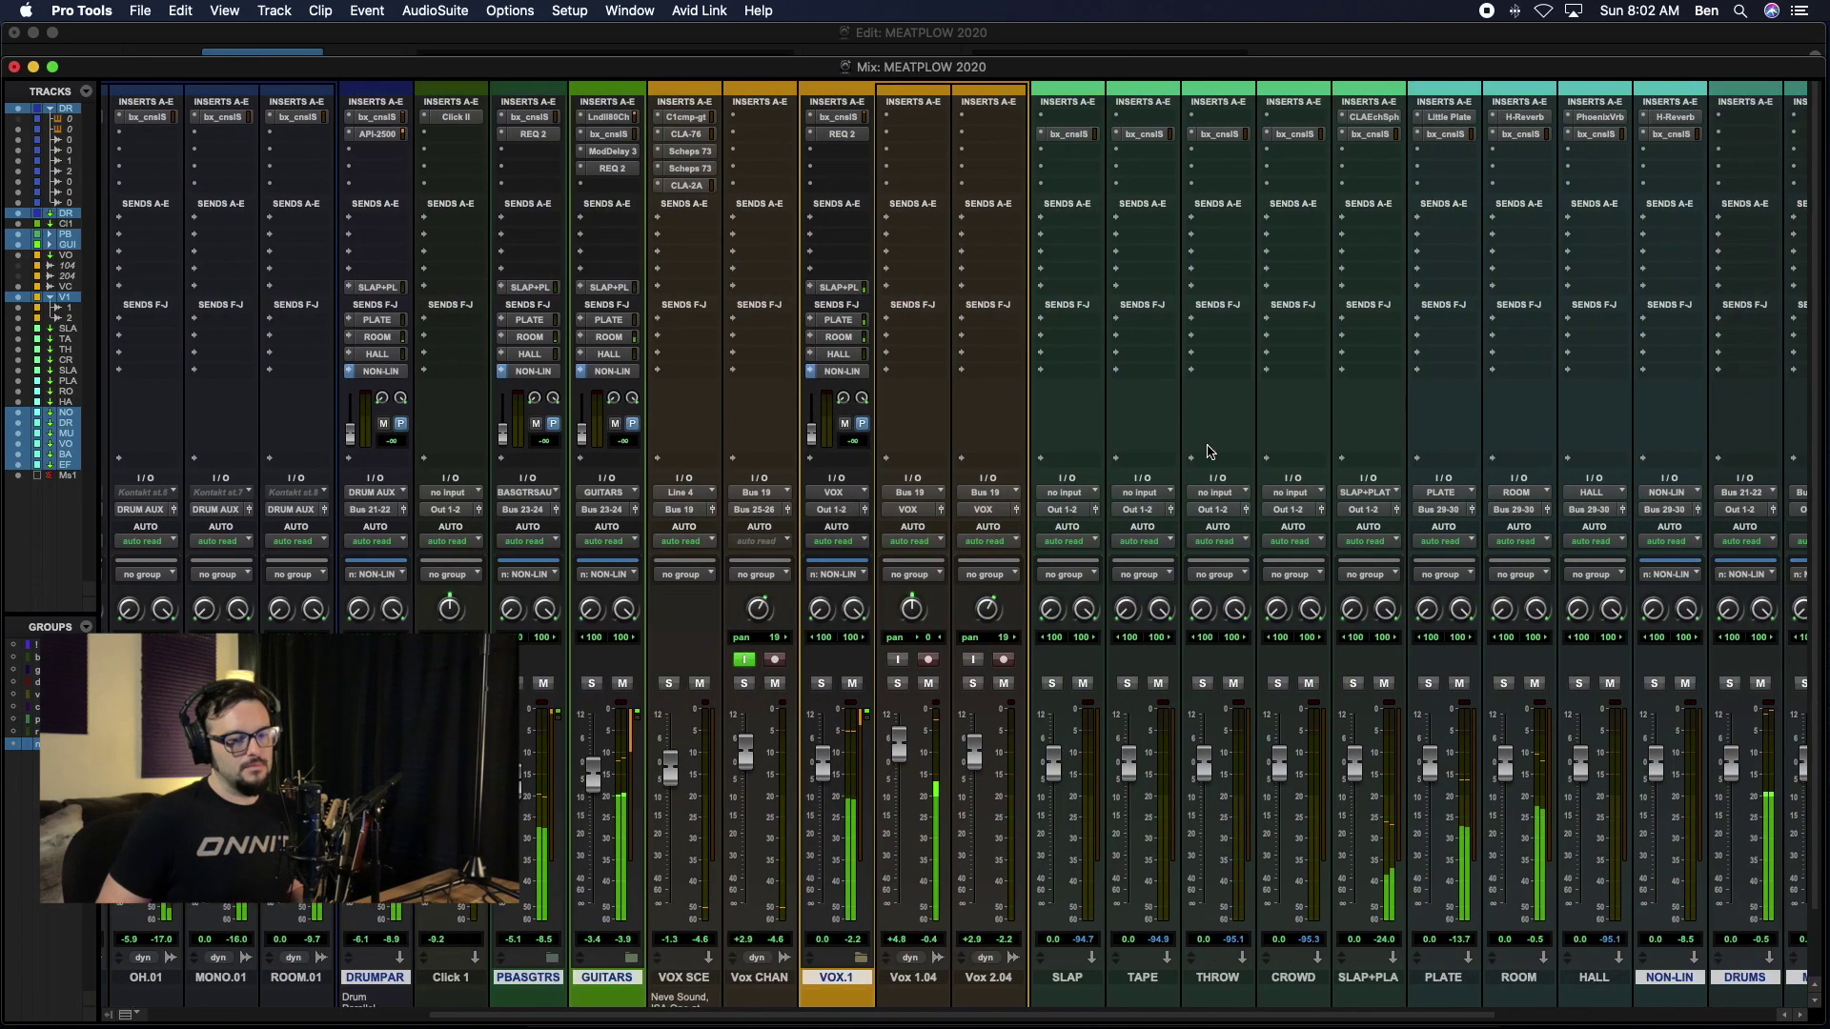
pyautogui.scroll(-1, 1215, 532)
pyautogui.hscroll(-12, 1215, 533)
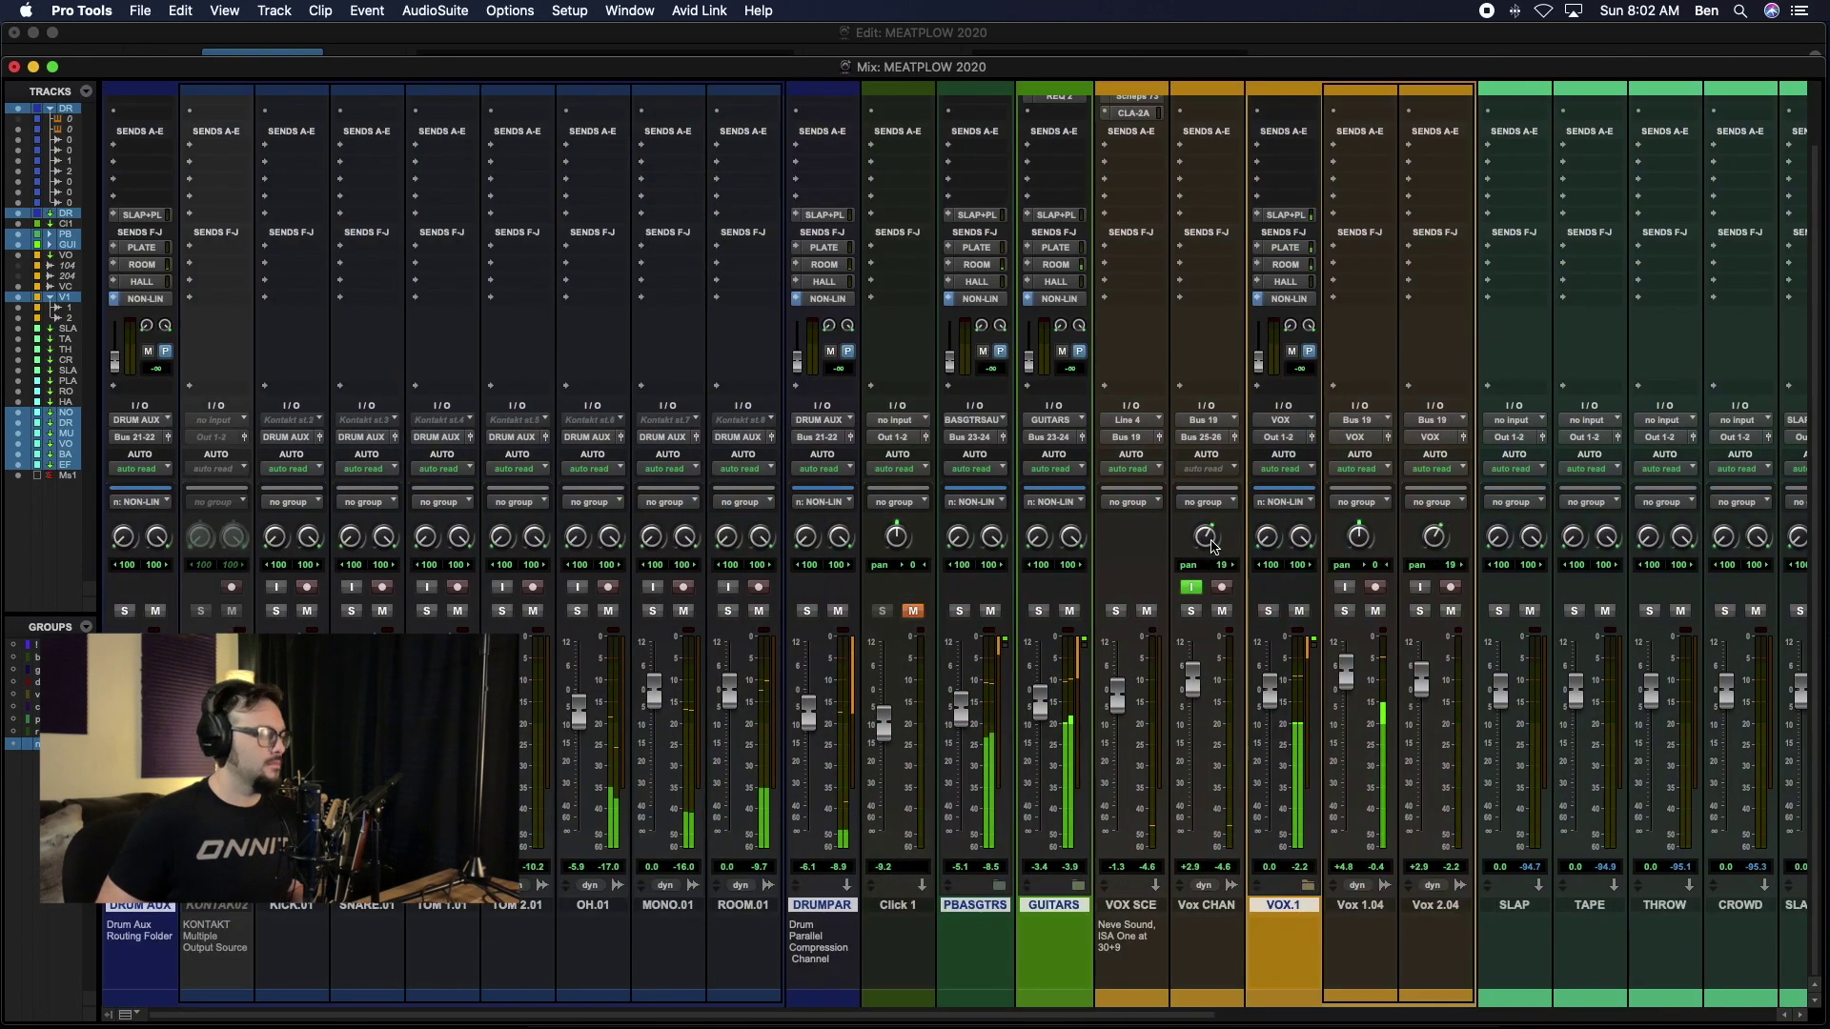
# Step: Collapse the DRUM AUX folder track in the Edit window and return to the Mix window
pyautogui.press('super+equal')
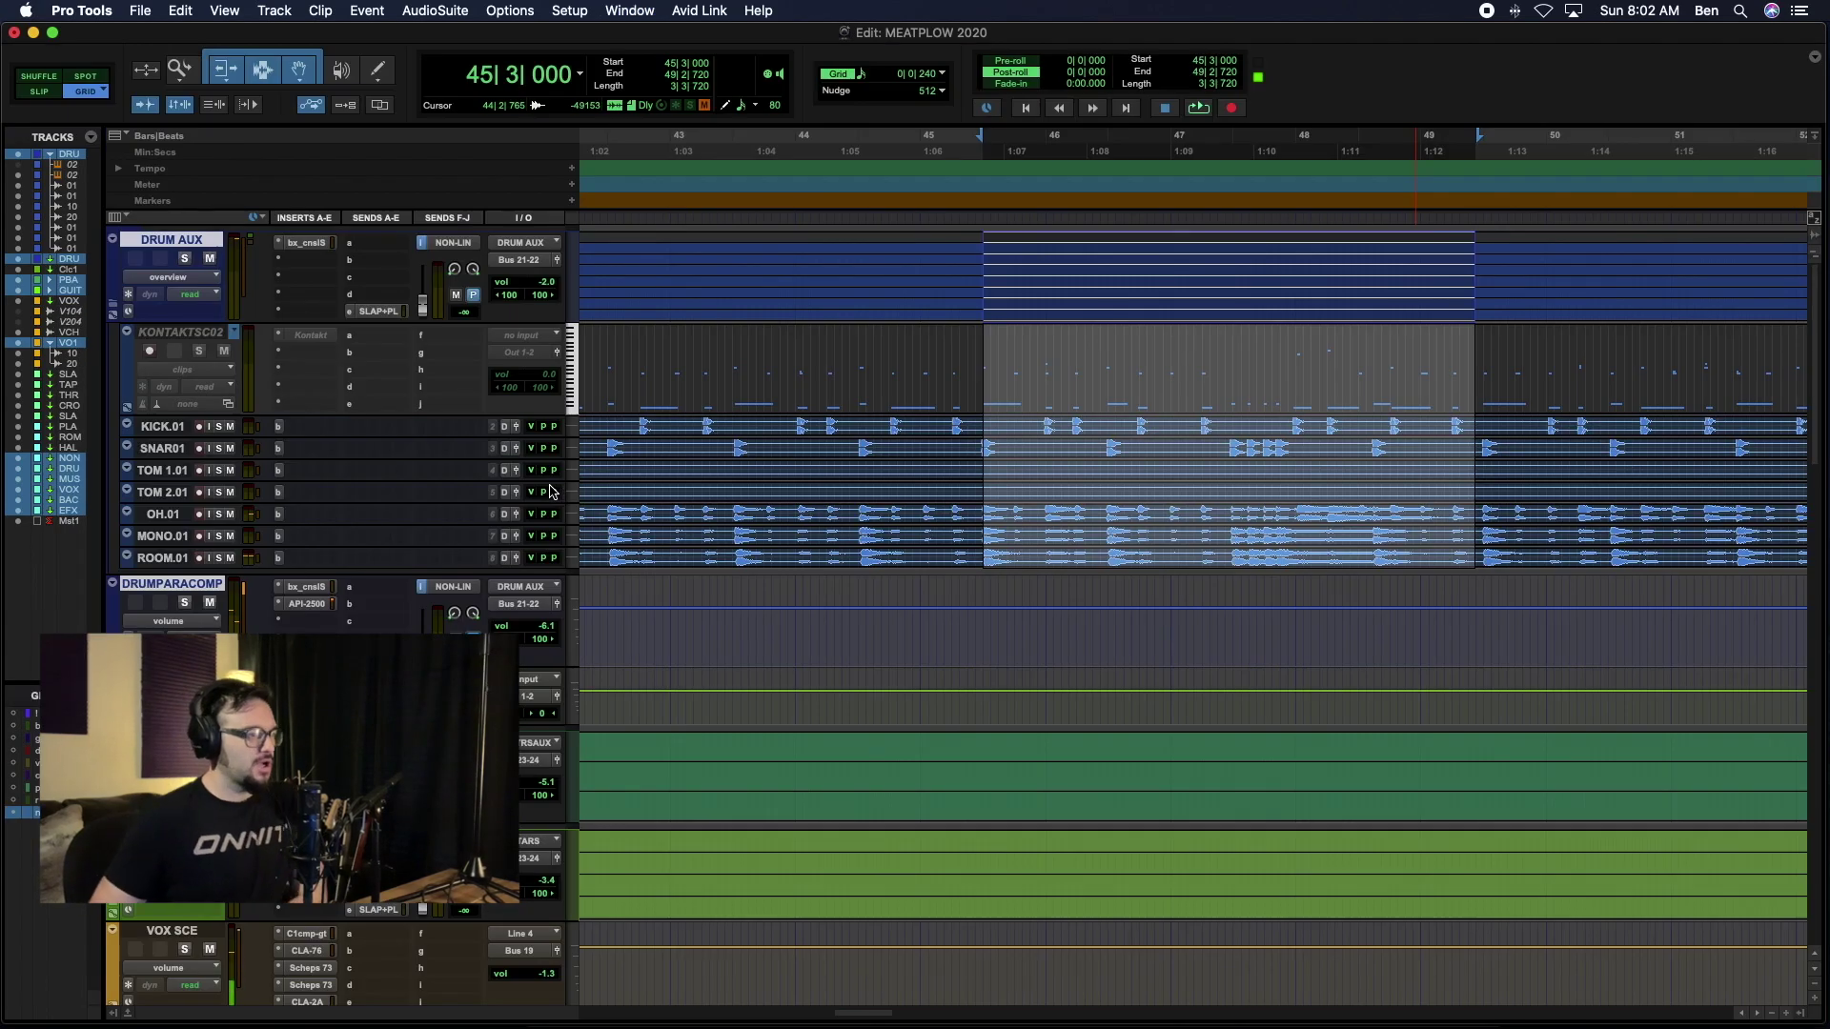
pyautogui.click(114, 308)
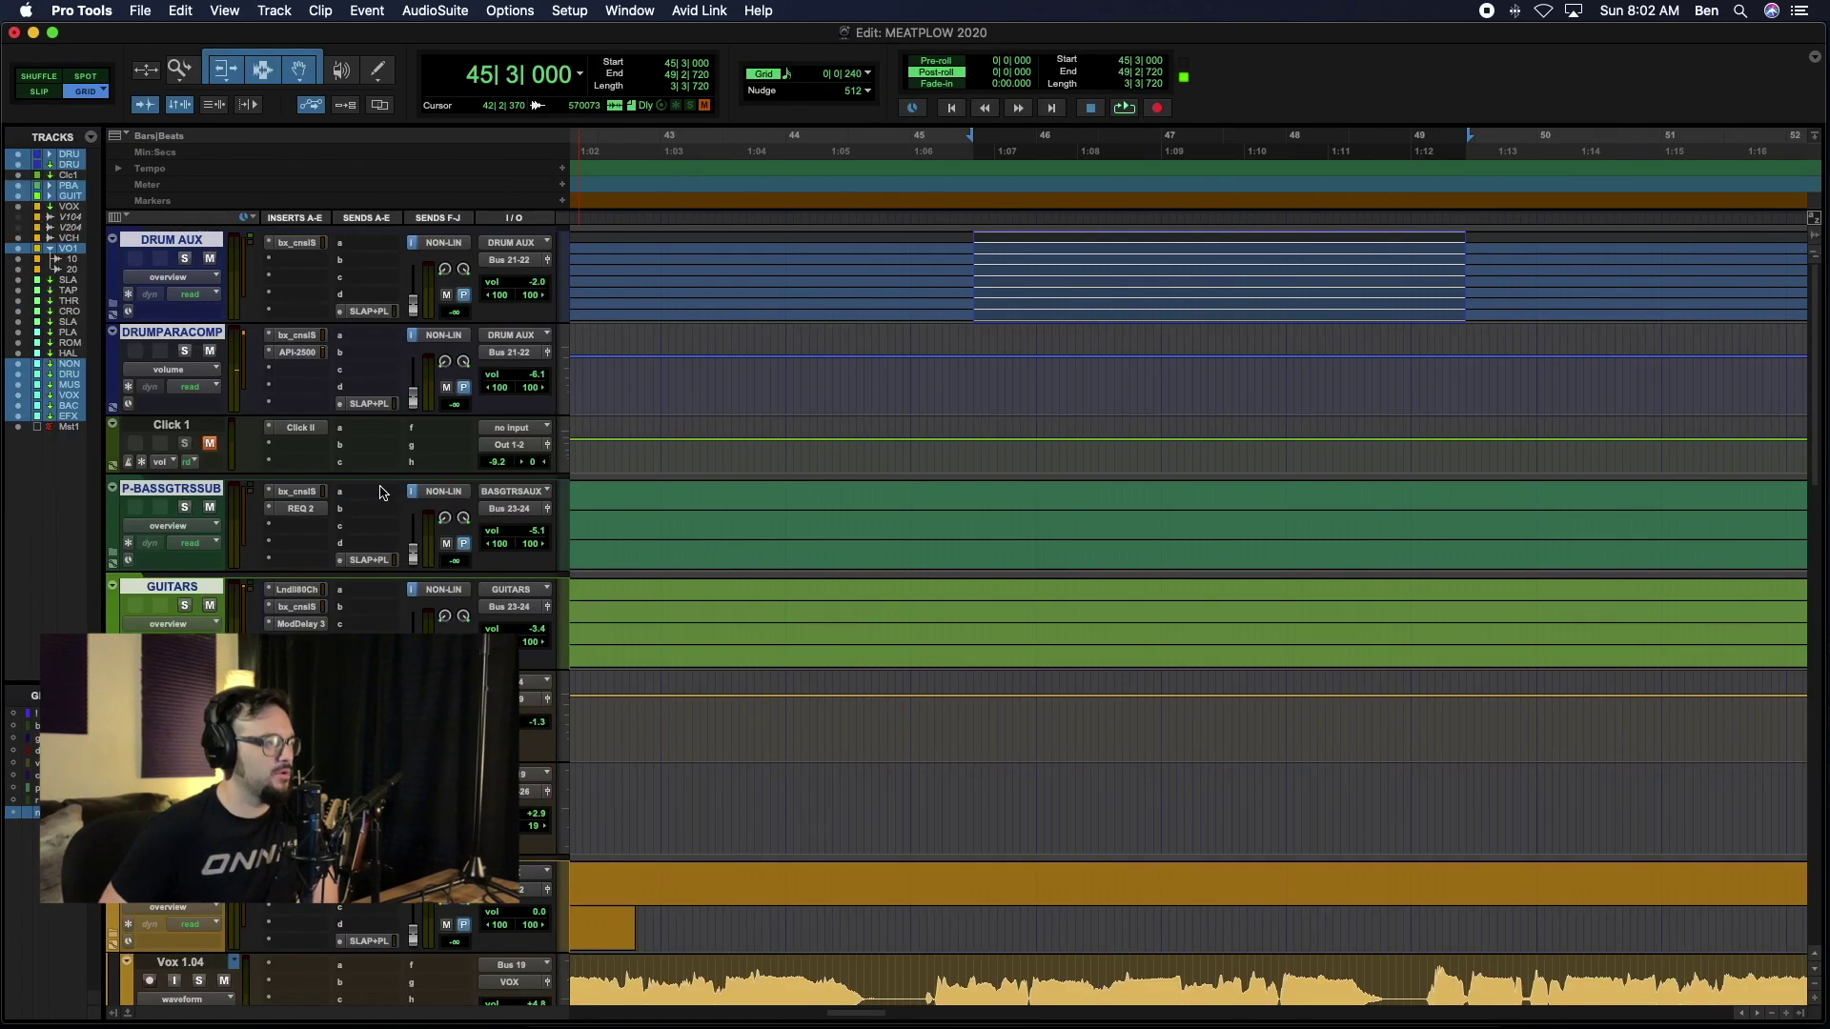
pyautogui.scroll(-10, 381, 492)
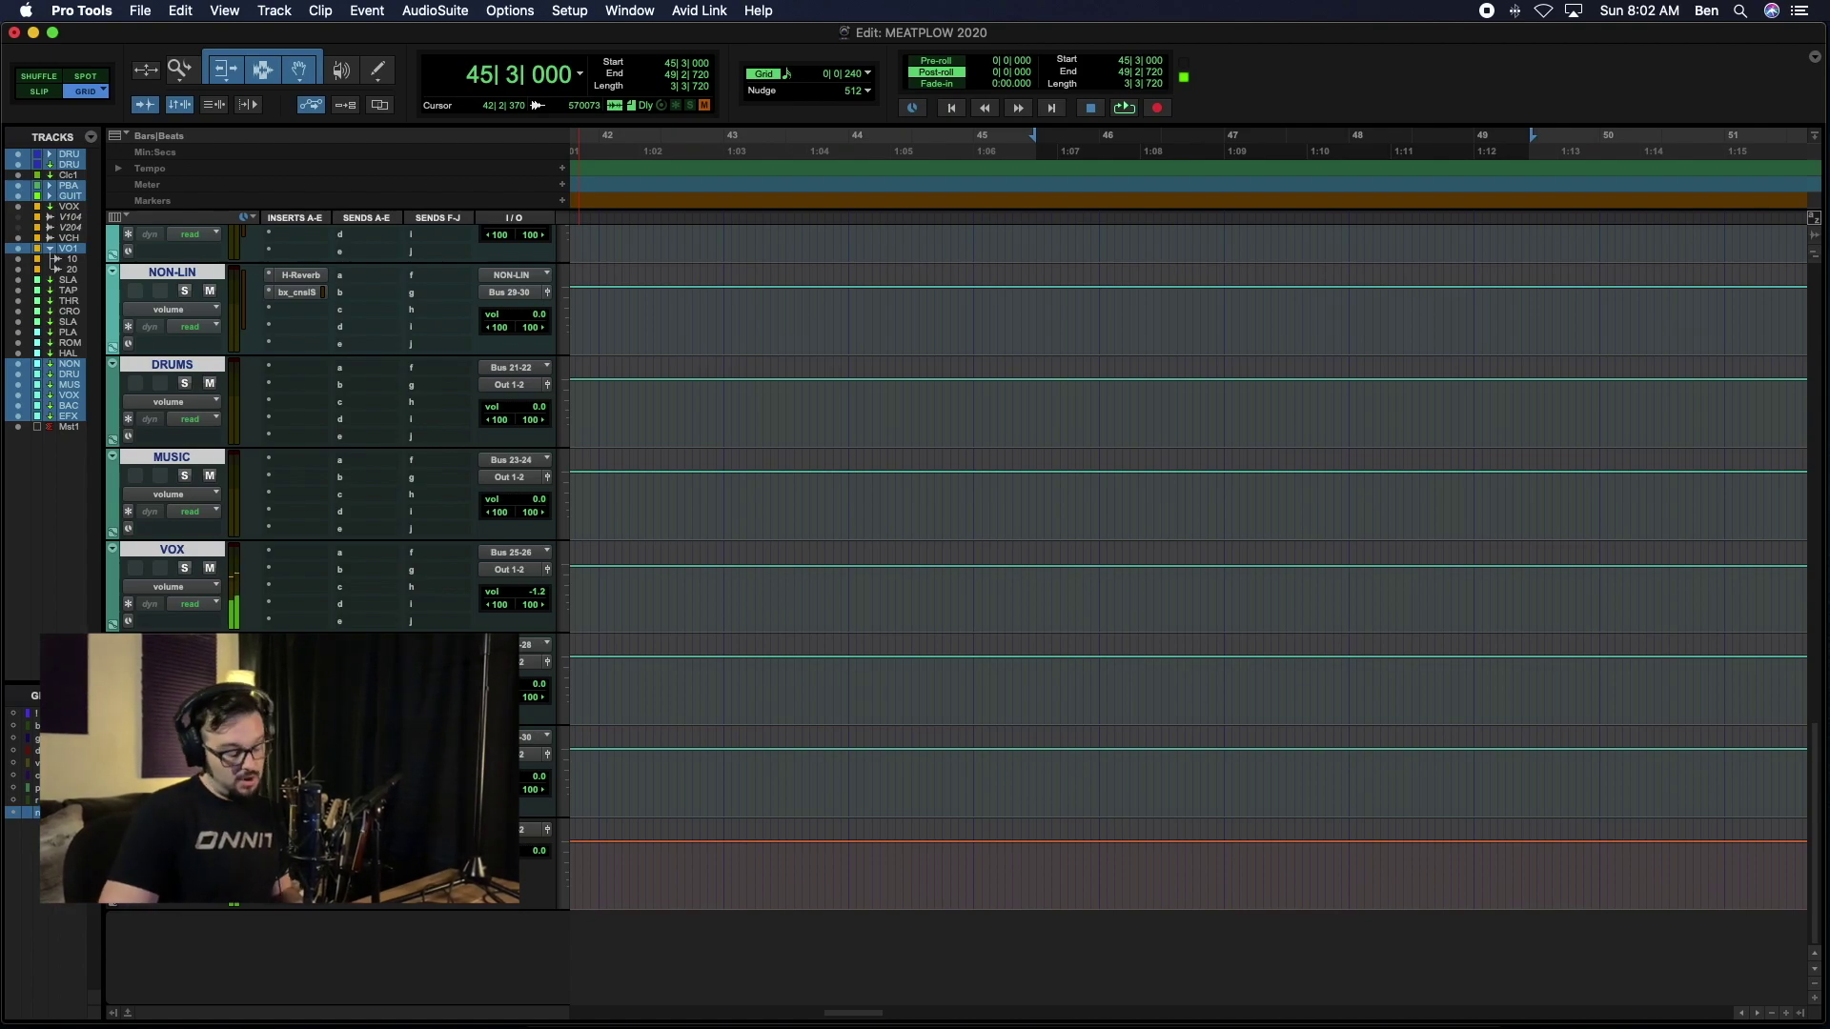
pyautogui.press('super+equal')
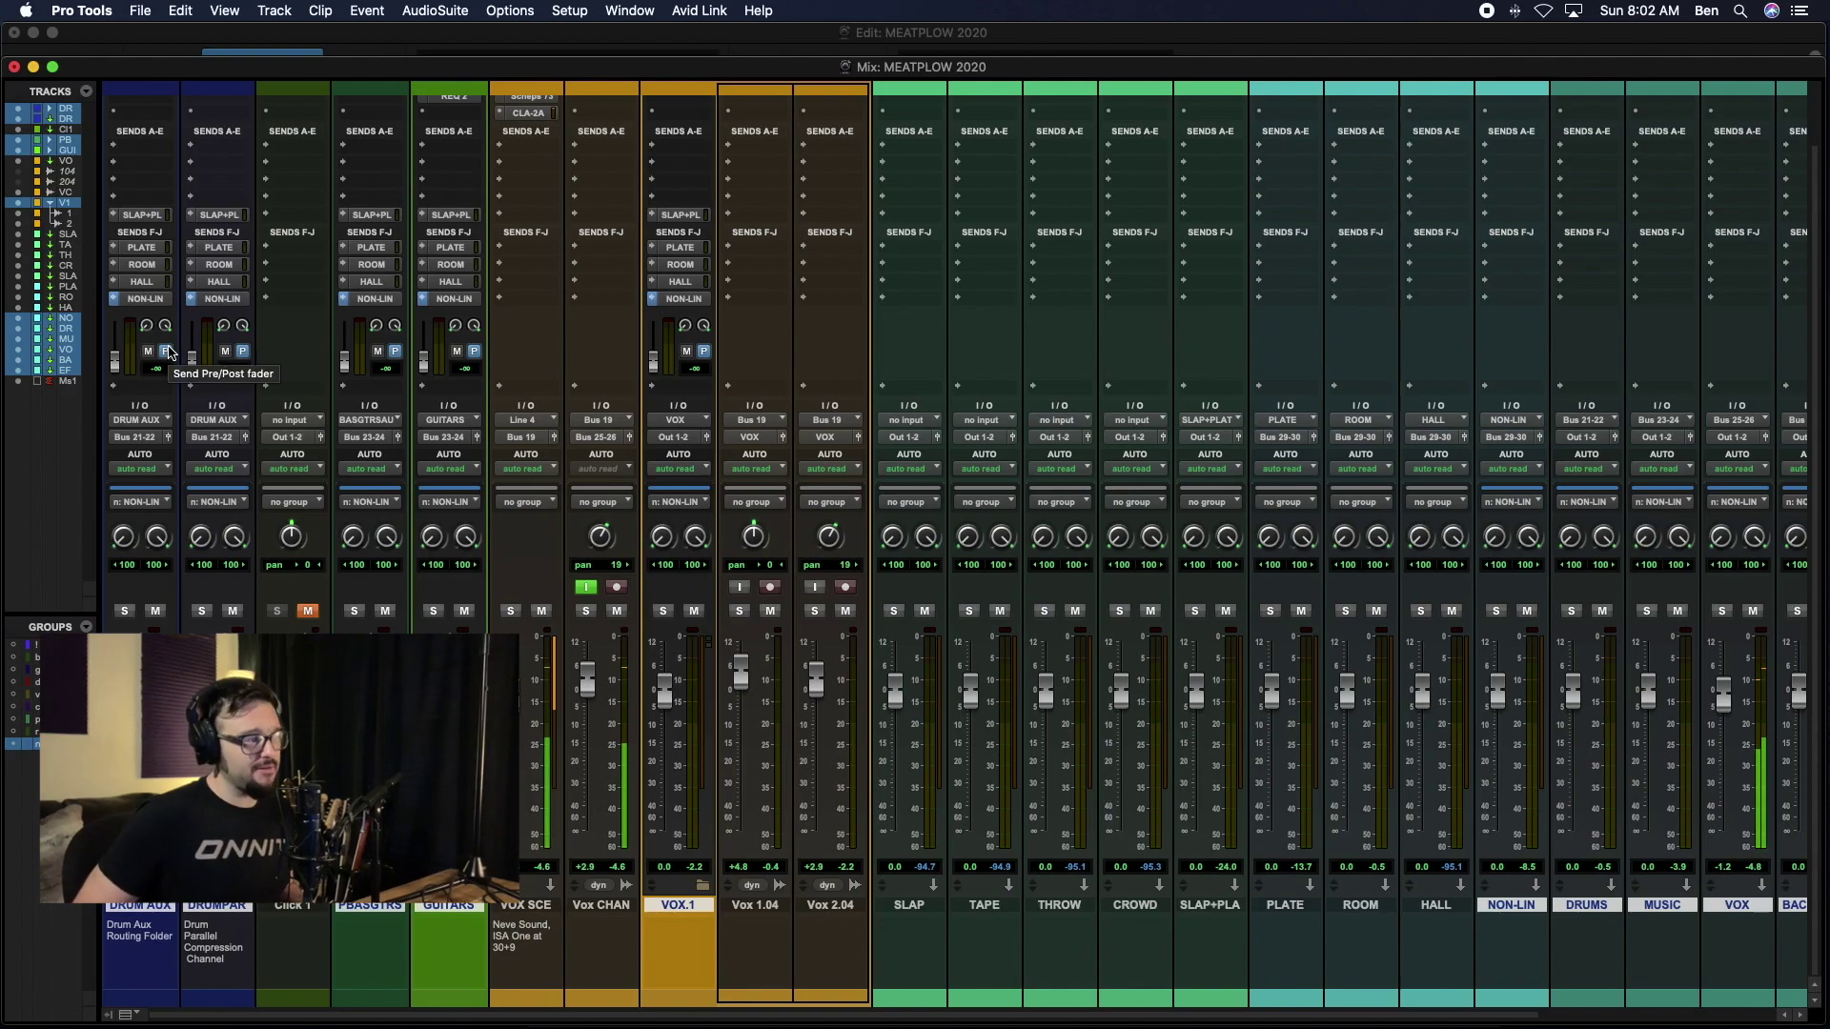
# Step: Open H-Reverb on the ROOM return, try its interface at 150% and set the size back to 125%
pyautogui.scroll(3, 1064, 491)
pyautogui.hscroll(1, 1064, 491)
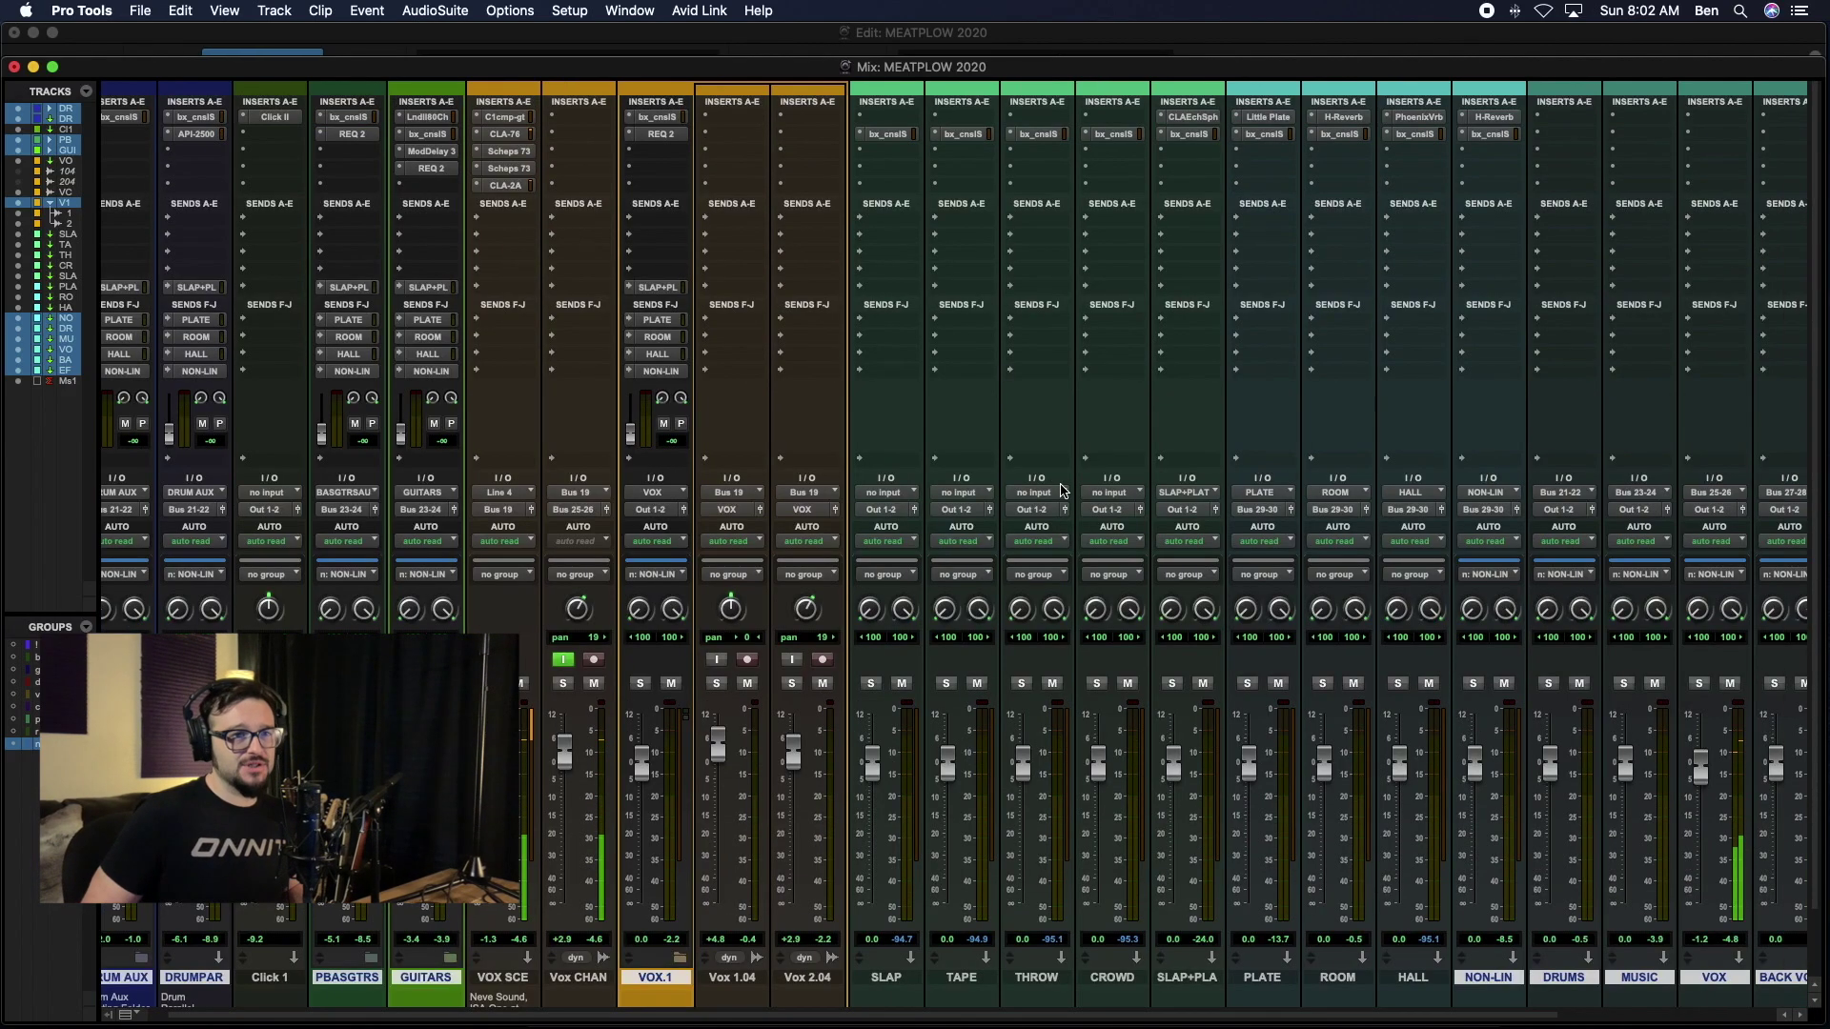
pyautogui.click(1336, 117)
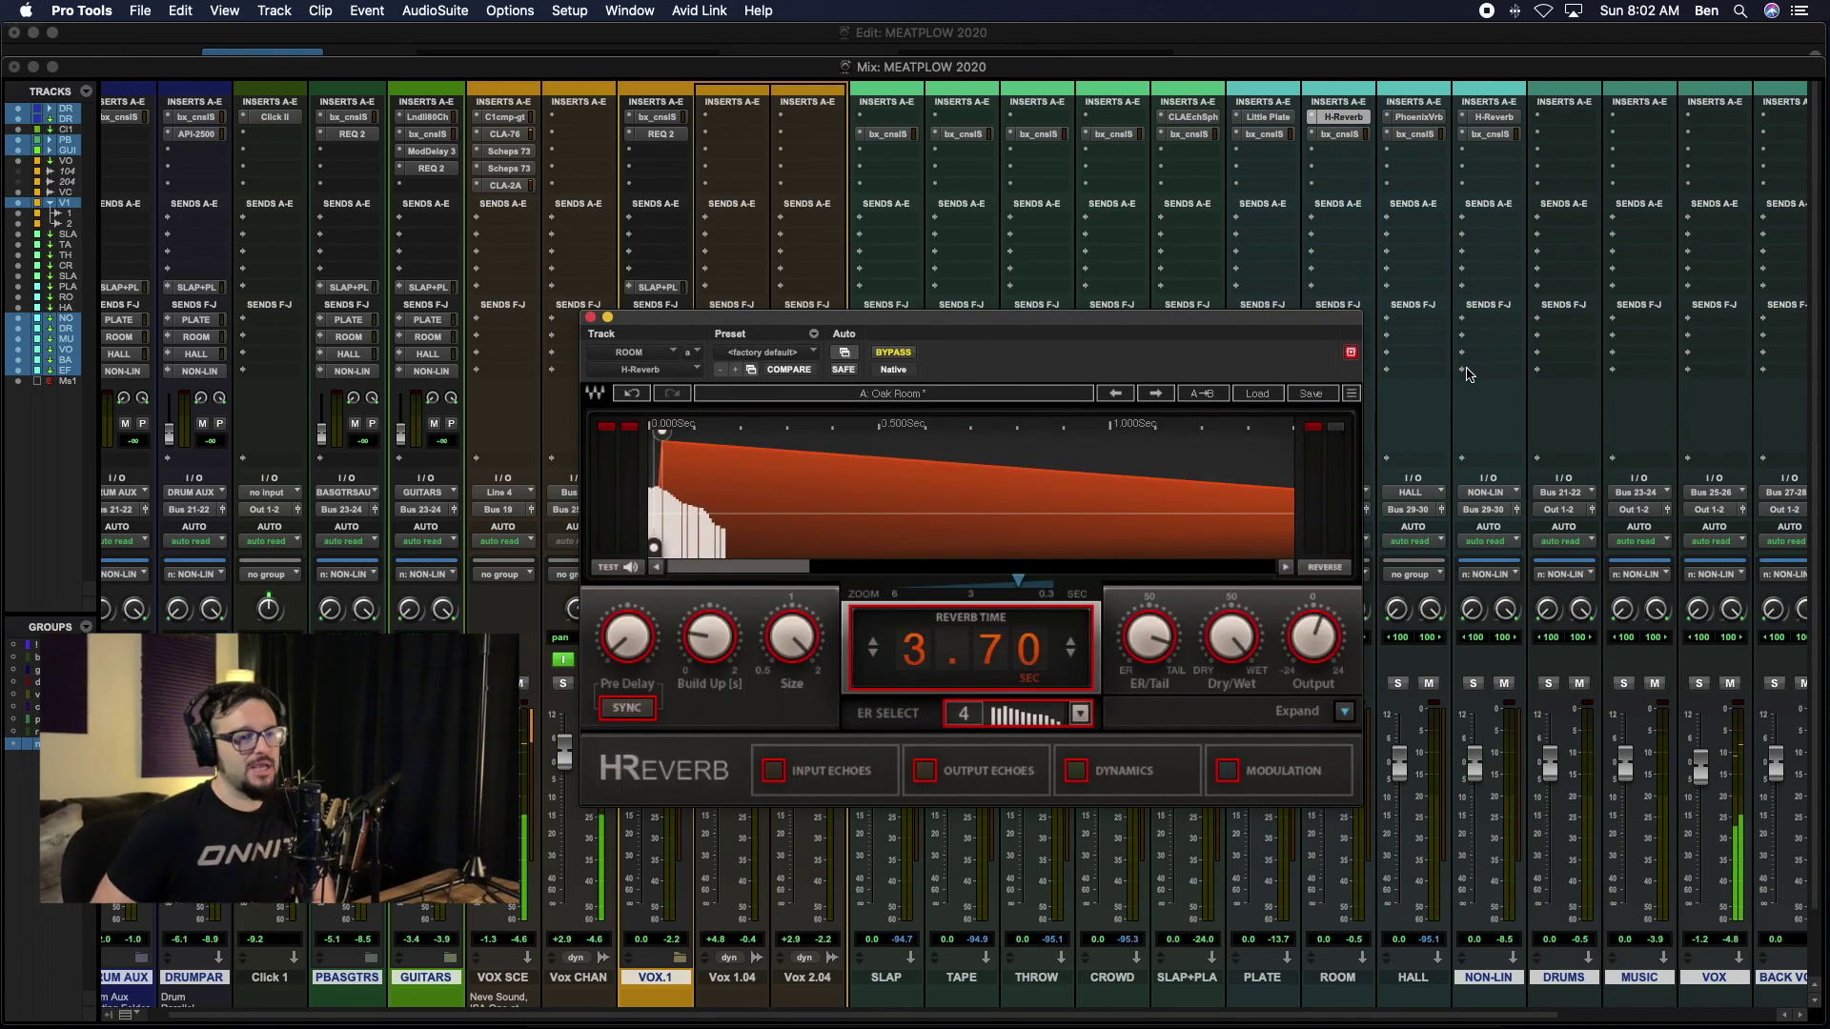
pyautogui.click(1353, 394)
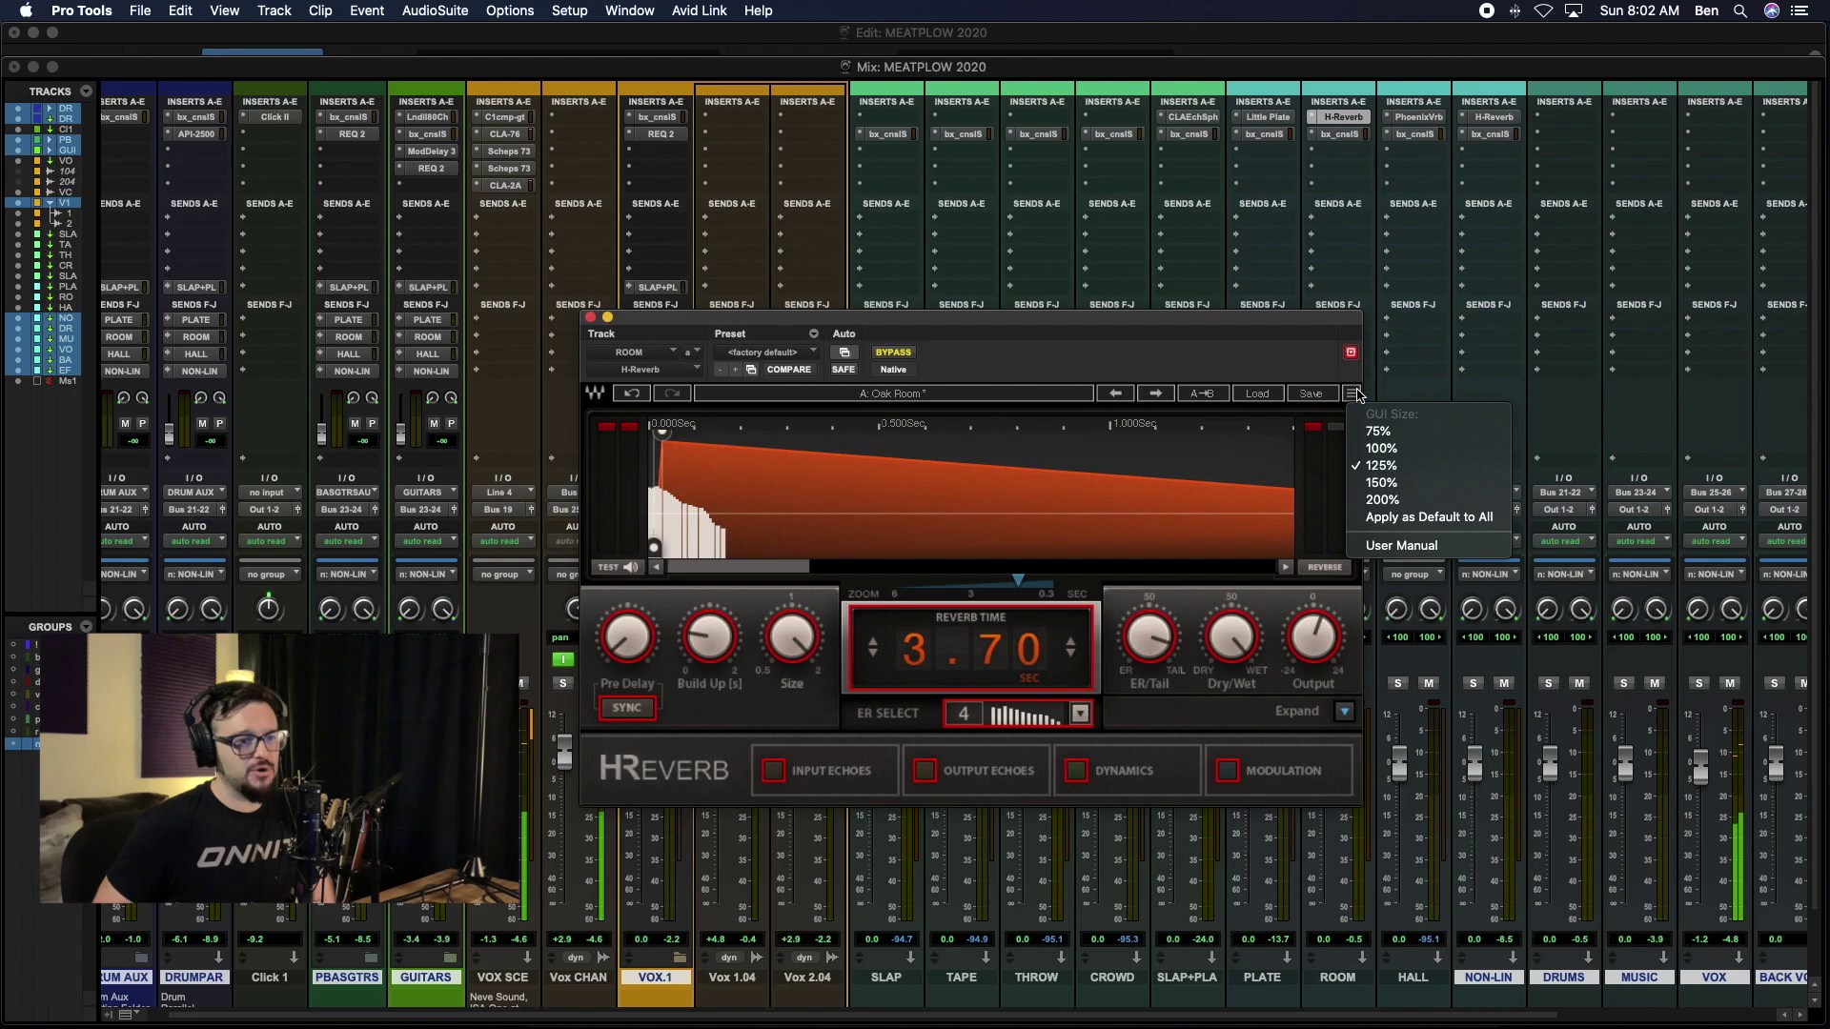
pyautogui.click(1380, 482)
pyautogui.click(1503, 400)
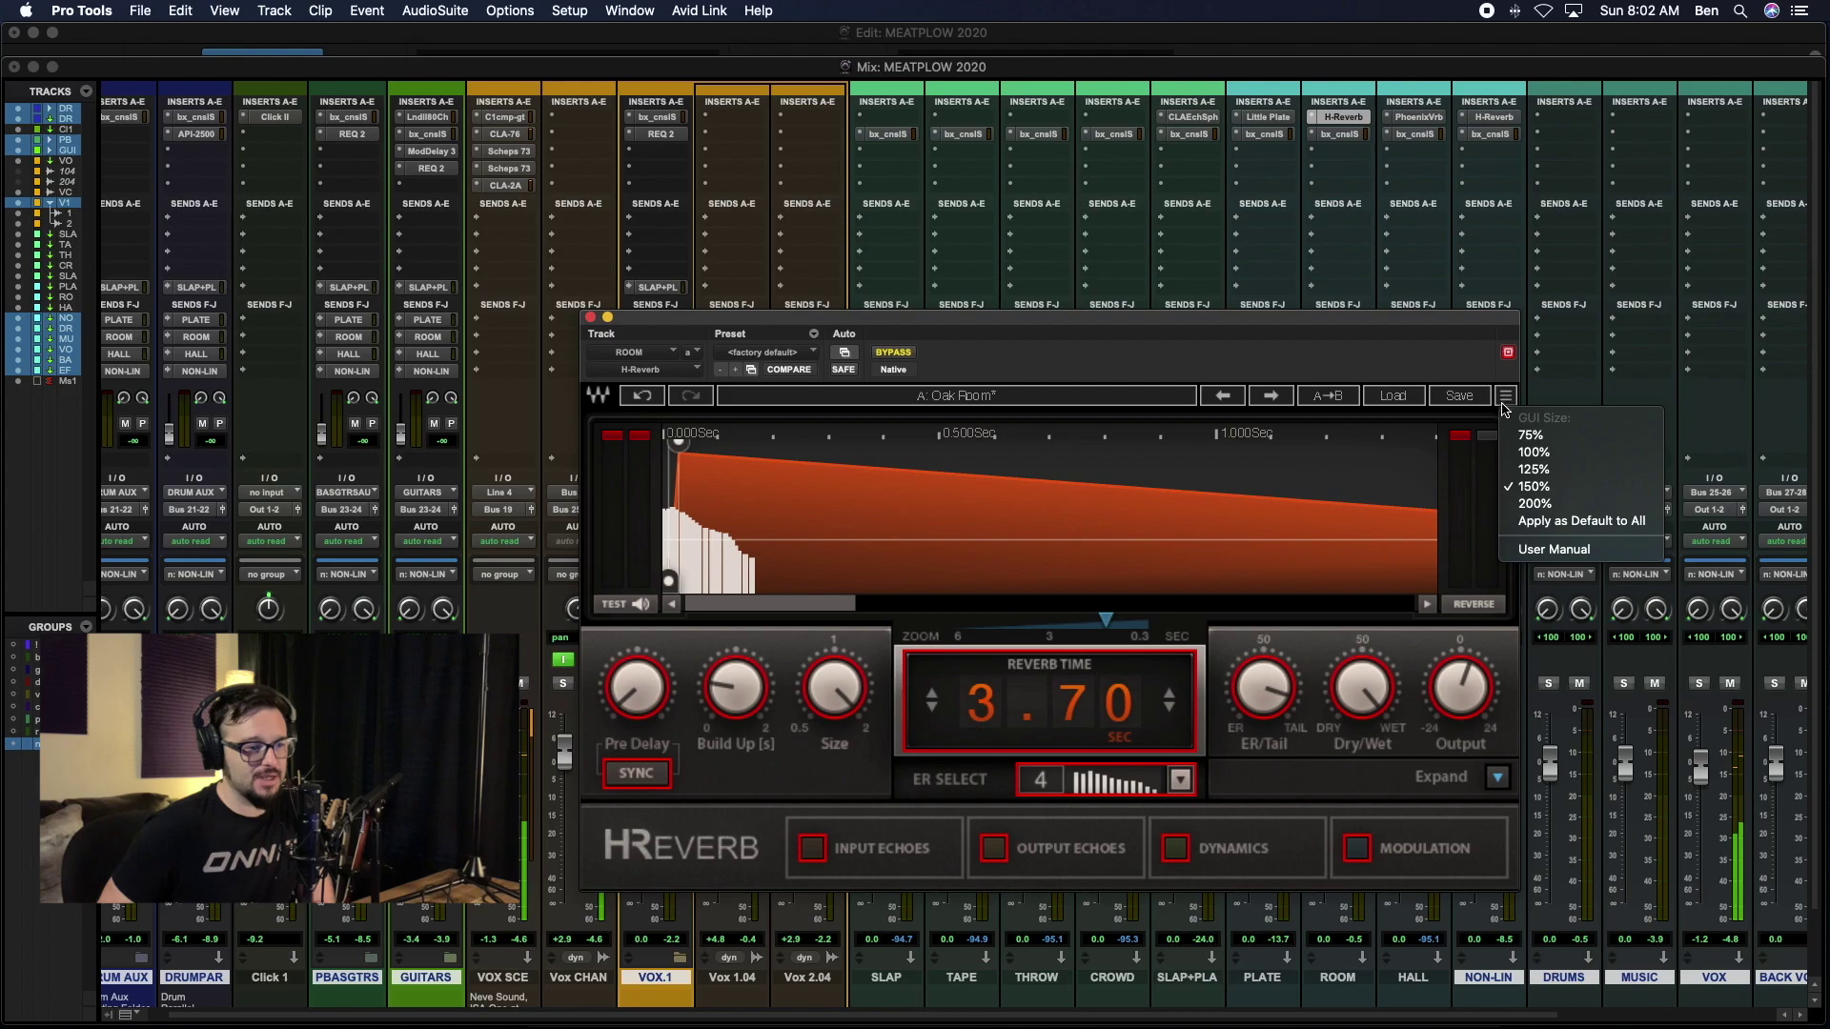
pyautogui.click(1530, 469)
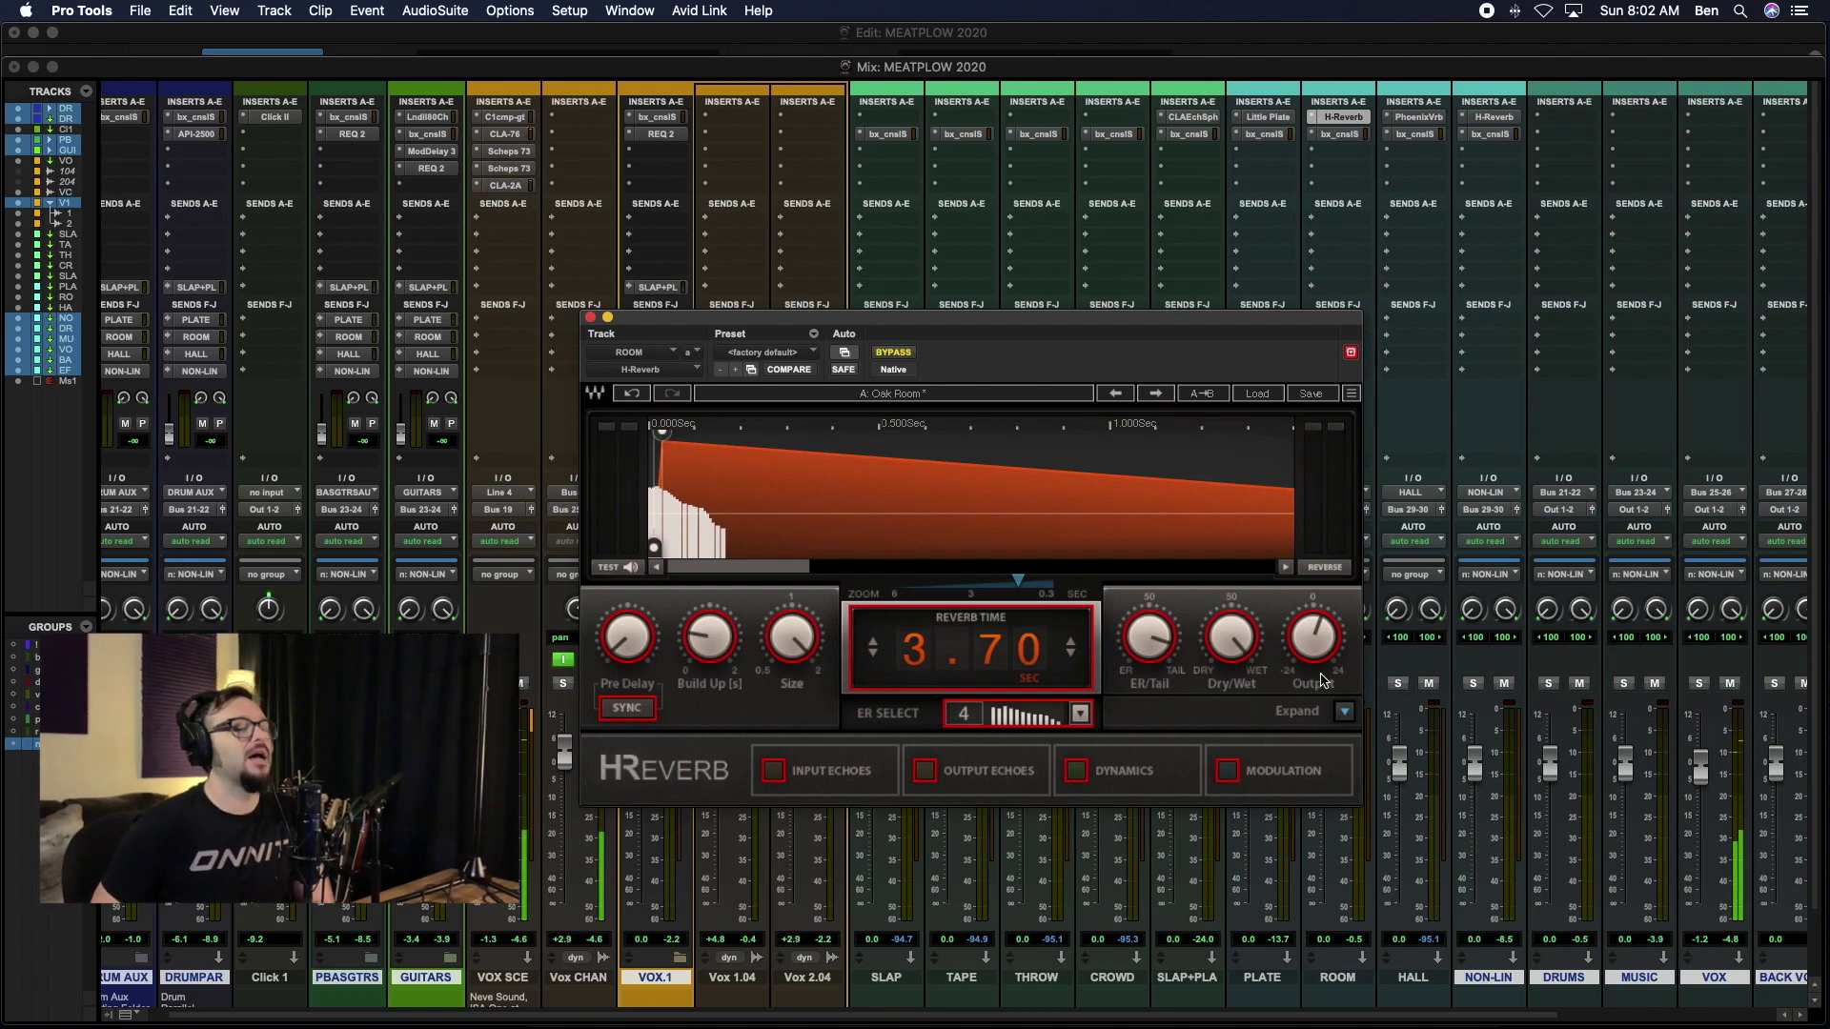
# Step: Expand H-Reverb's advanced controls to examine the echo, dynamics, EQ, damping and modulation sections, and collapse them again
pyautogui.click(1344, 713)
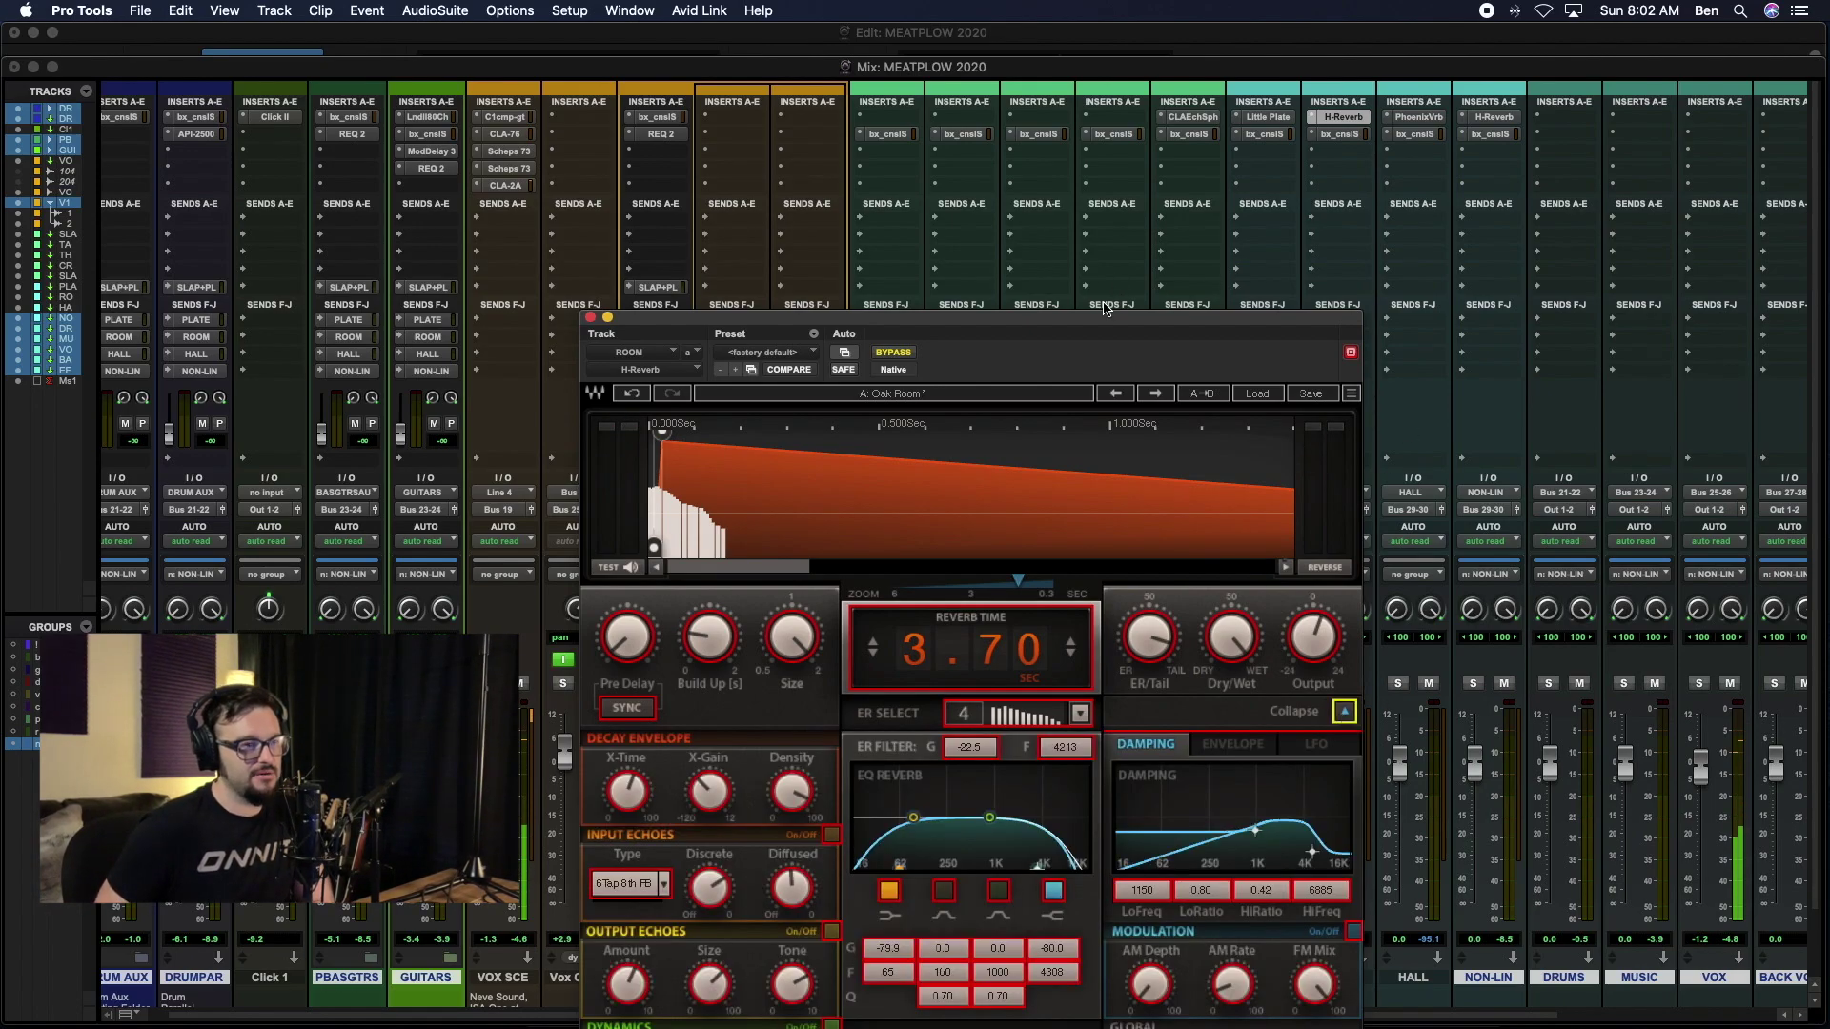
pyautogui.moveTo(1074, 327); pyautogui.dragTo(1075, 132)
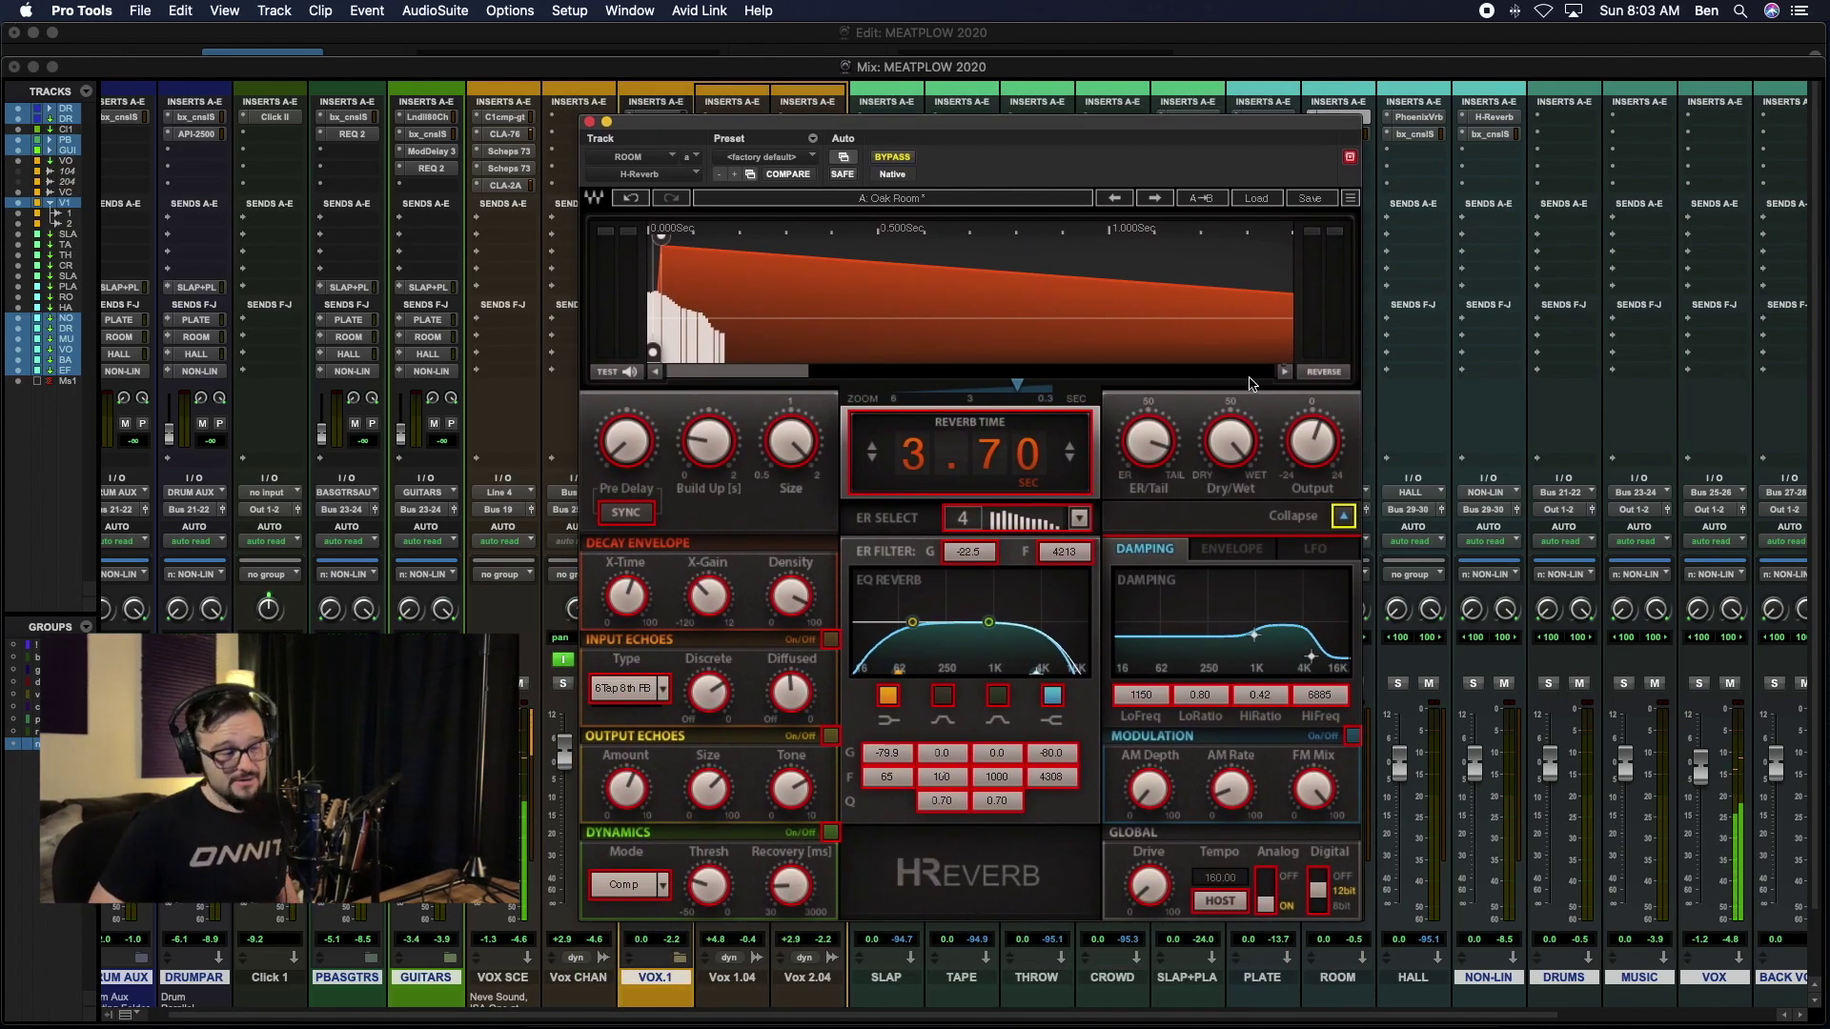
pyautogui.click(1344, 518)
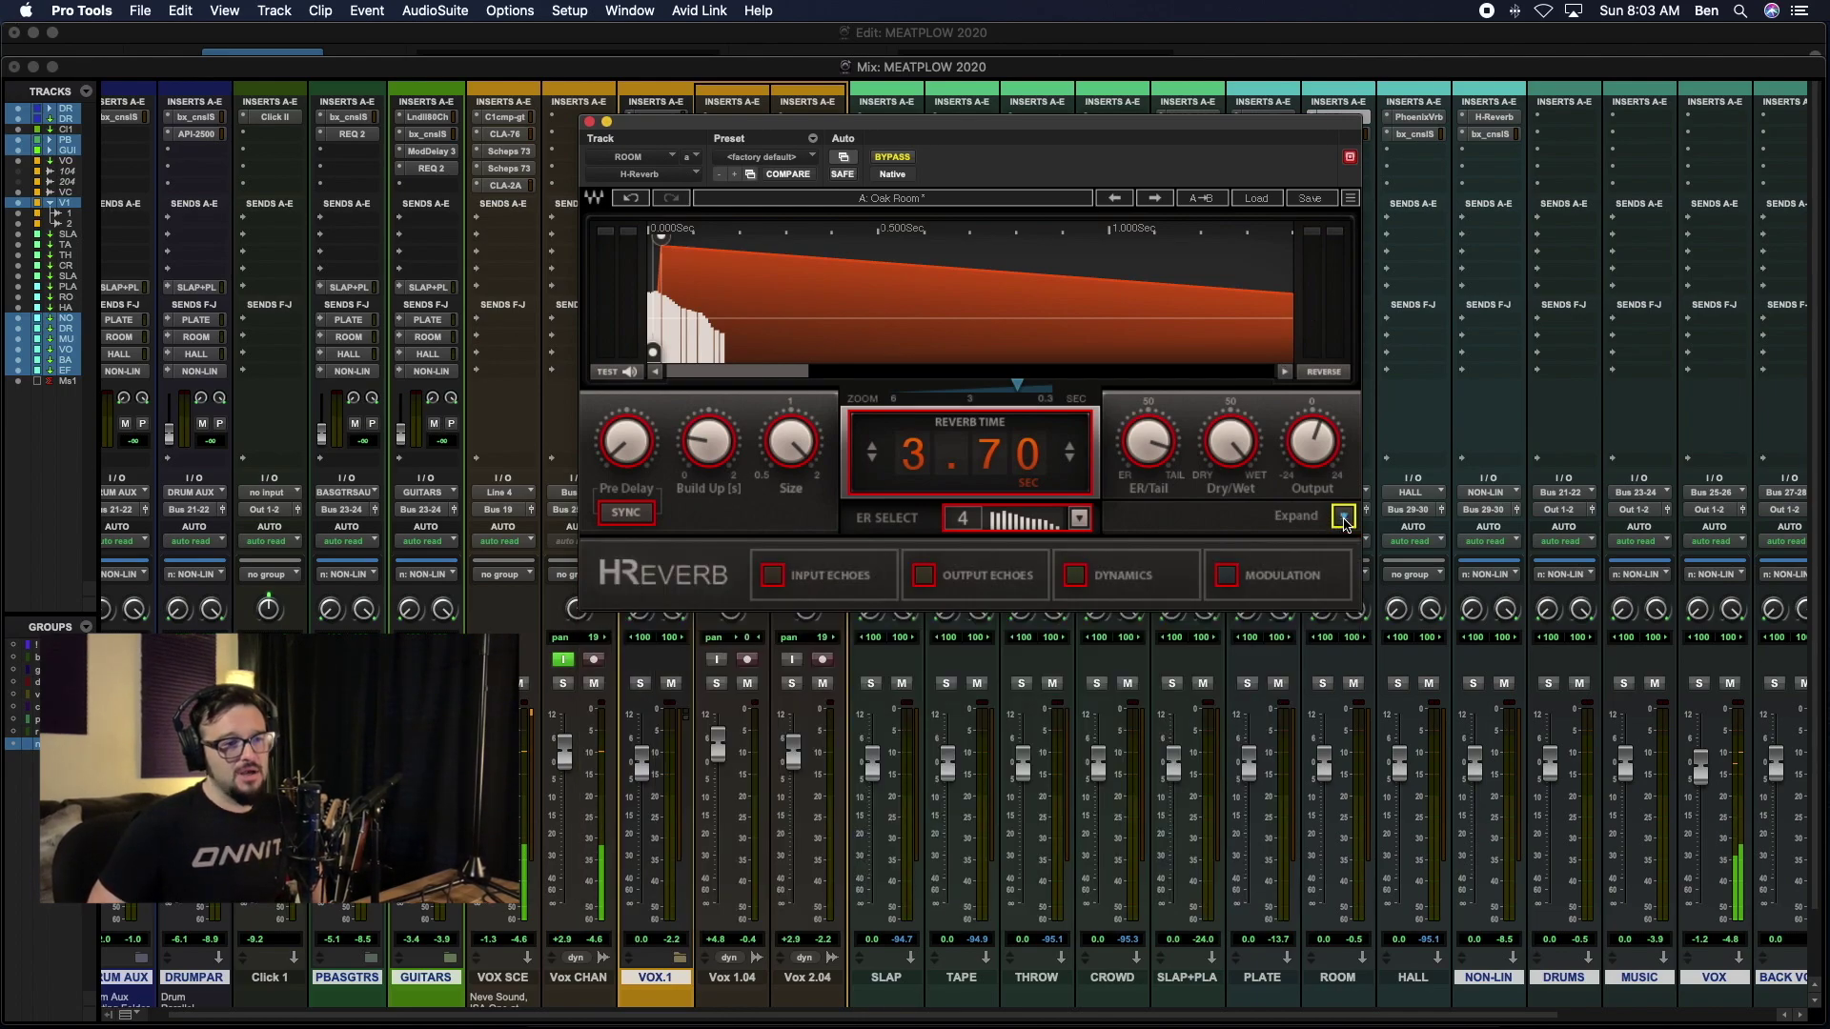
pyautogui.click(1344, 517)
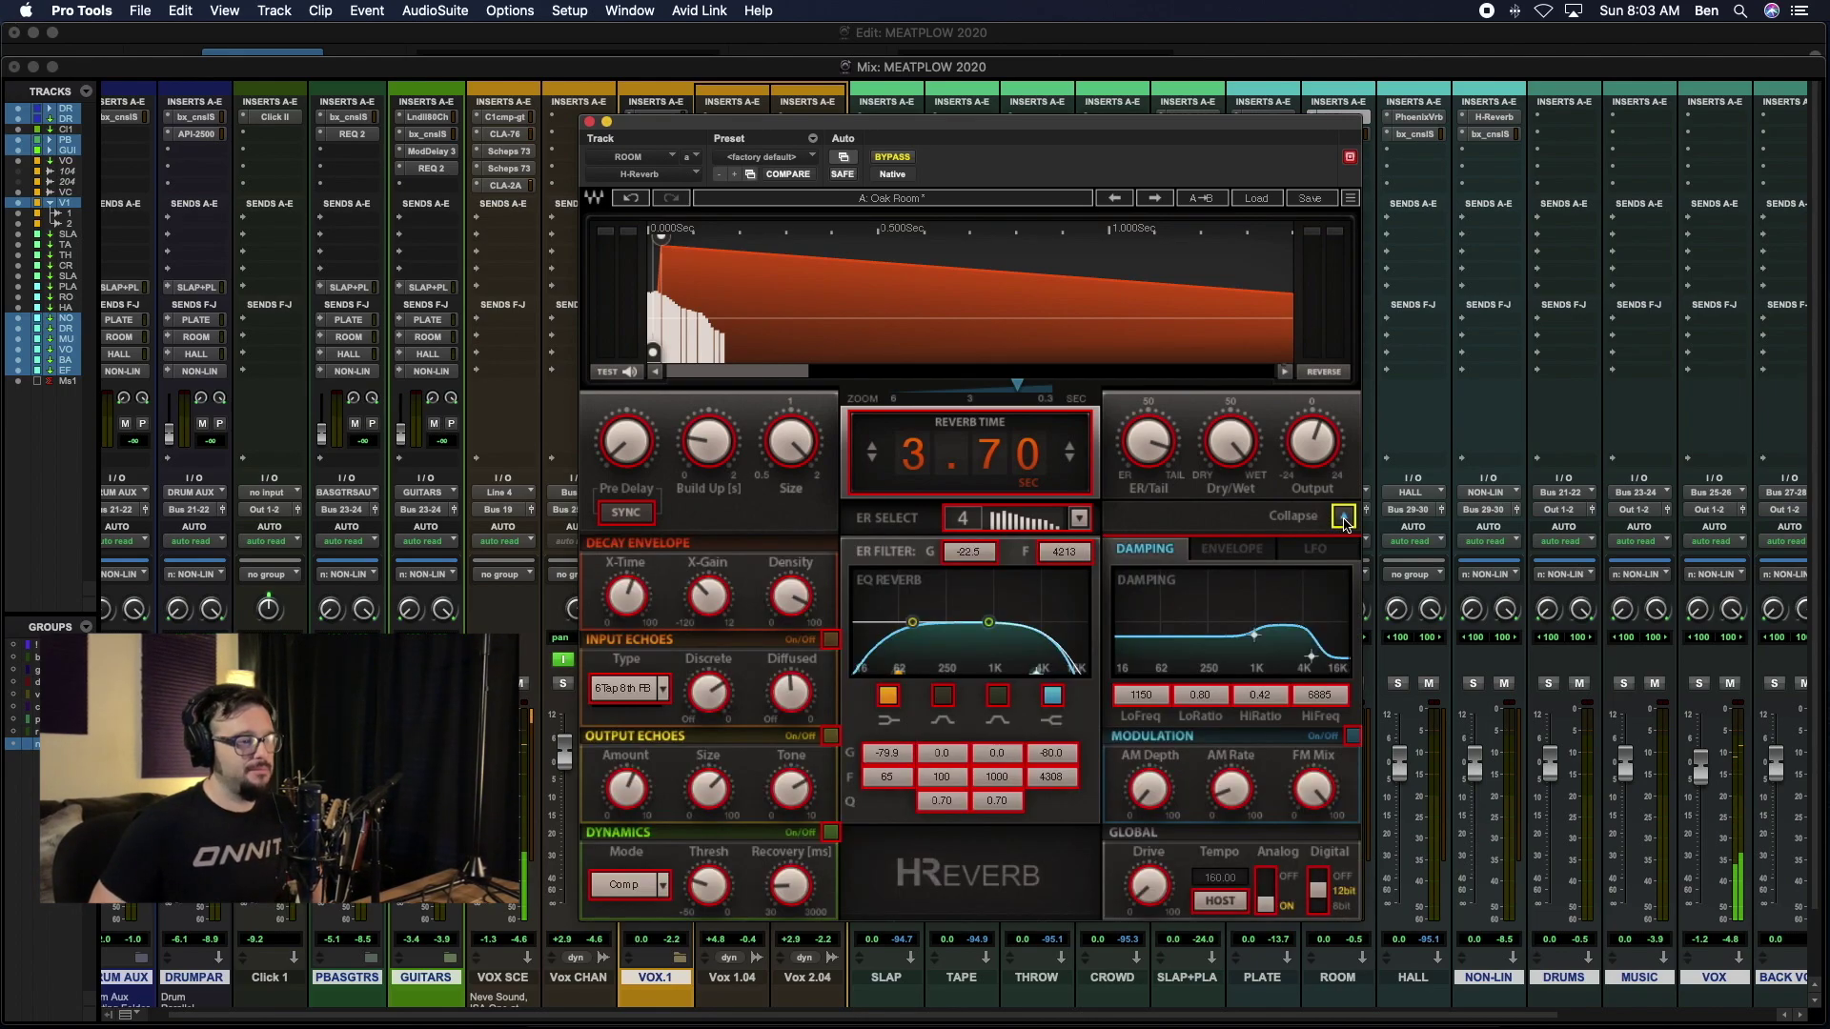
pyautogui.click(1344, 518)
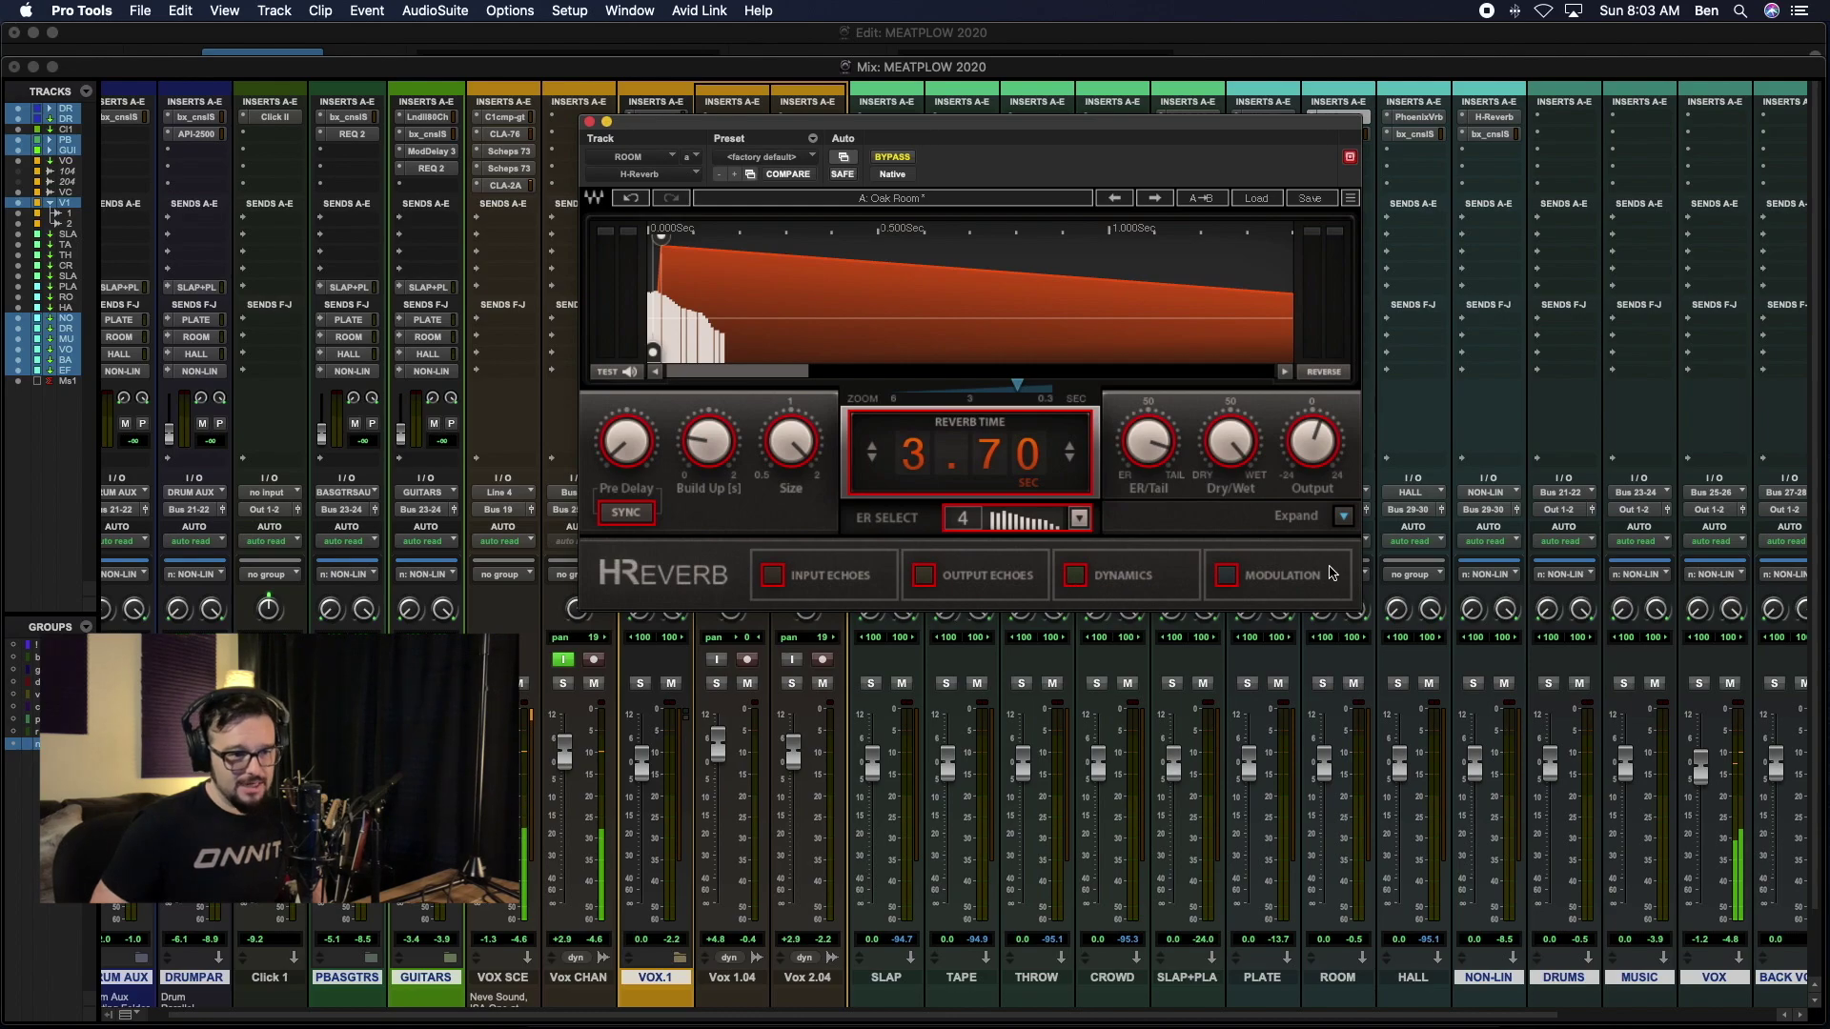
pyautogui.click(1343, 516)
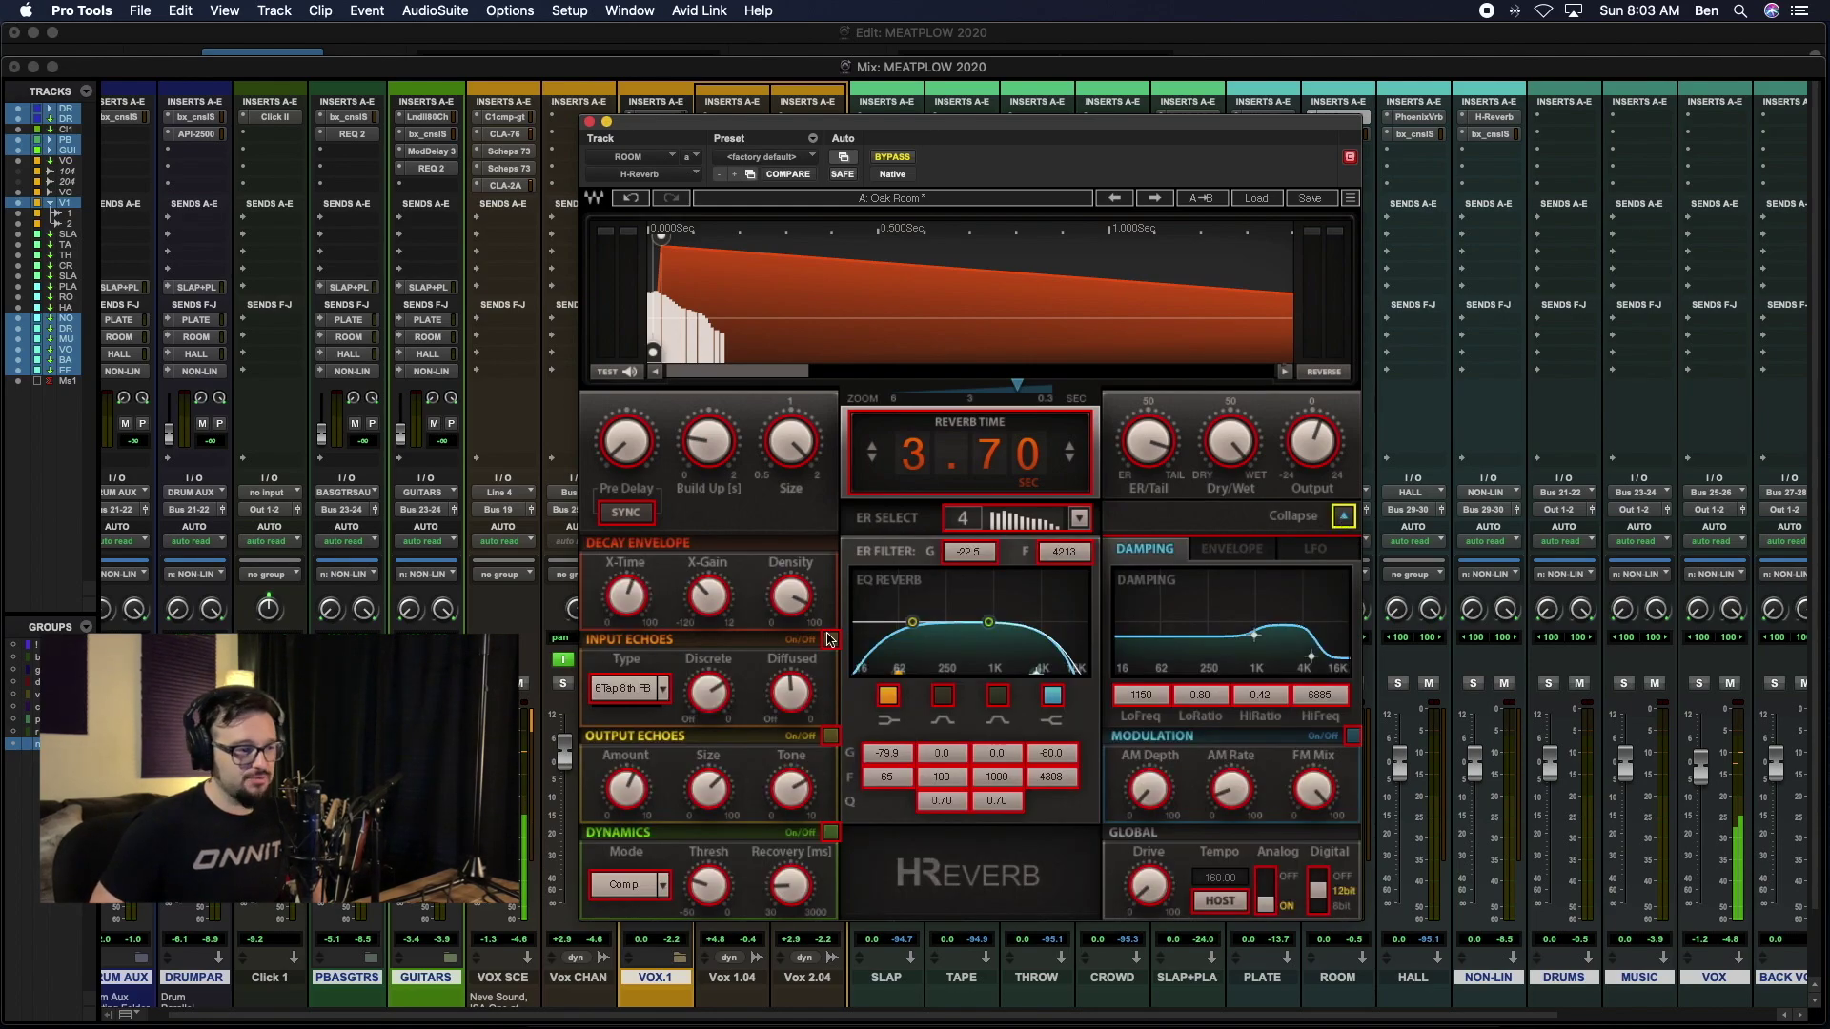
pyautogui.click(1344, 516)
pyautogui.click(1344, 517)
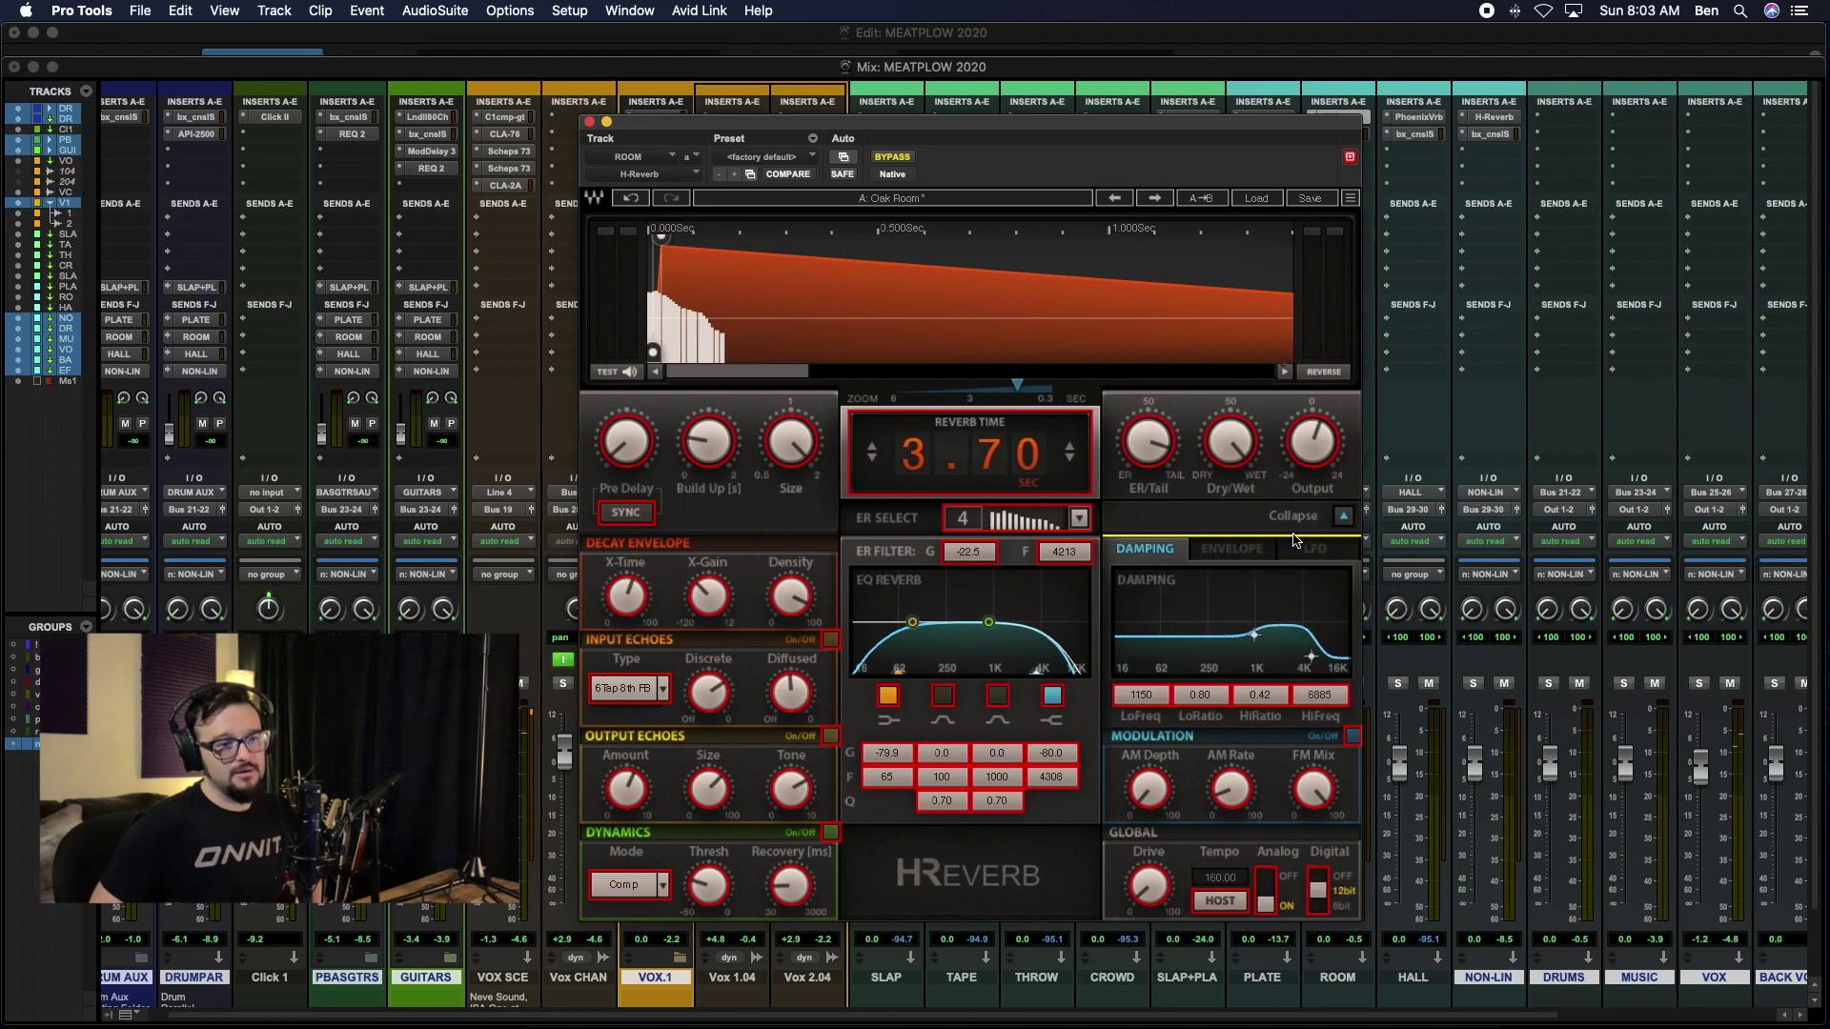
pyautogui.click(1344, 515)
# Step: Open H-Reverb's Preset Browser and search the presets for "Room"
pyautogui.click(1351, 198)
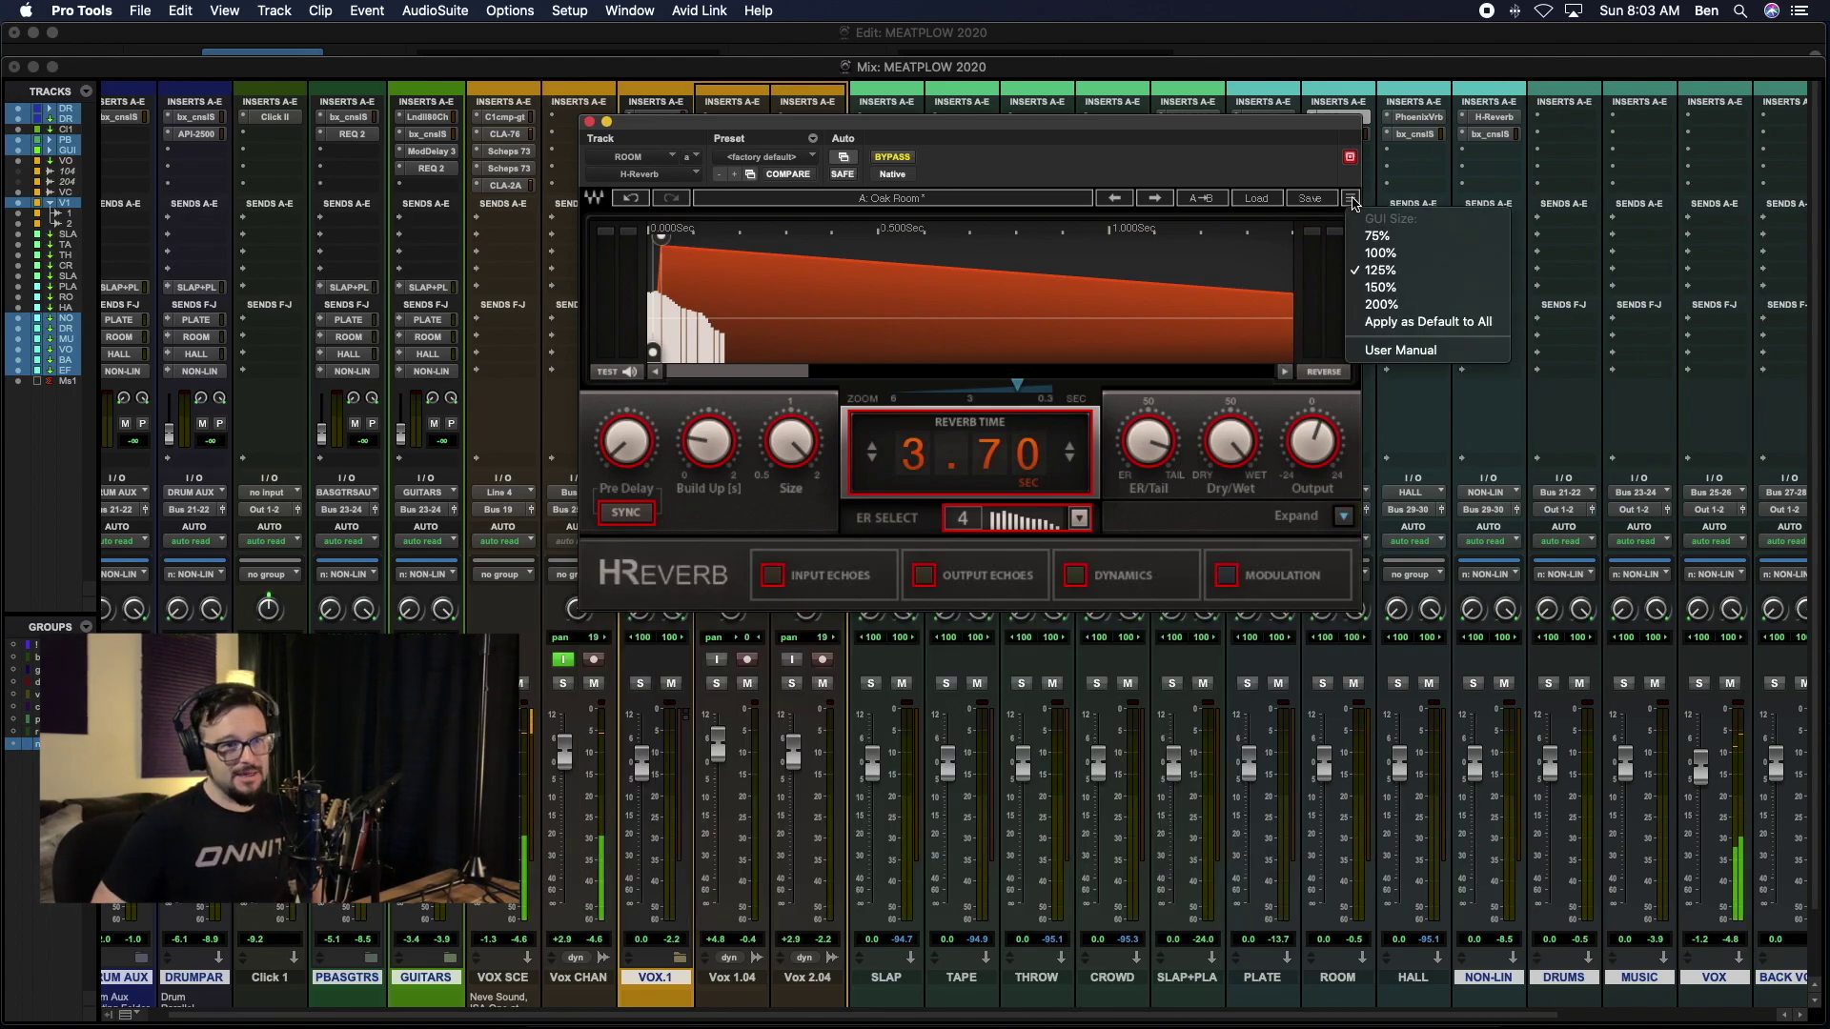
pyautogui.click(1352, 199)
pyautogui.click(1257, 199)
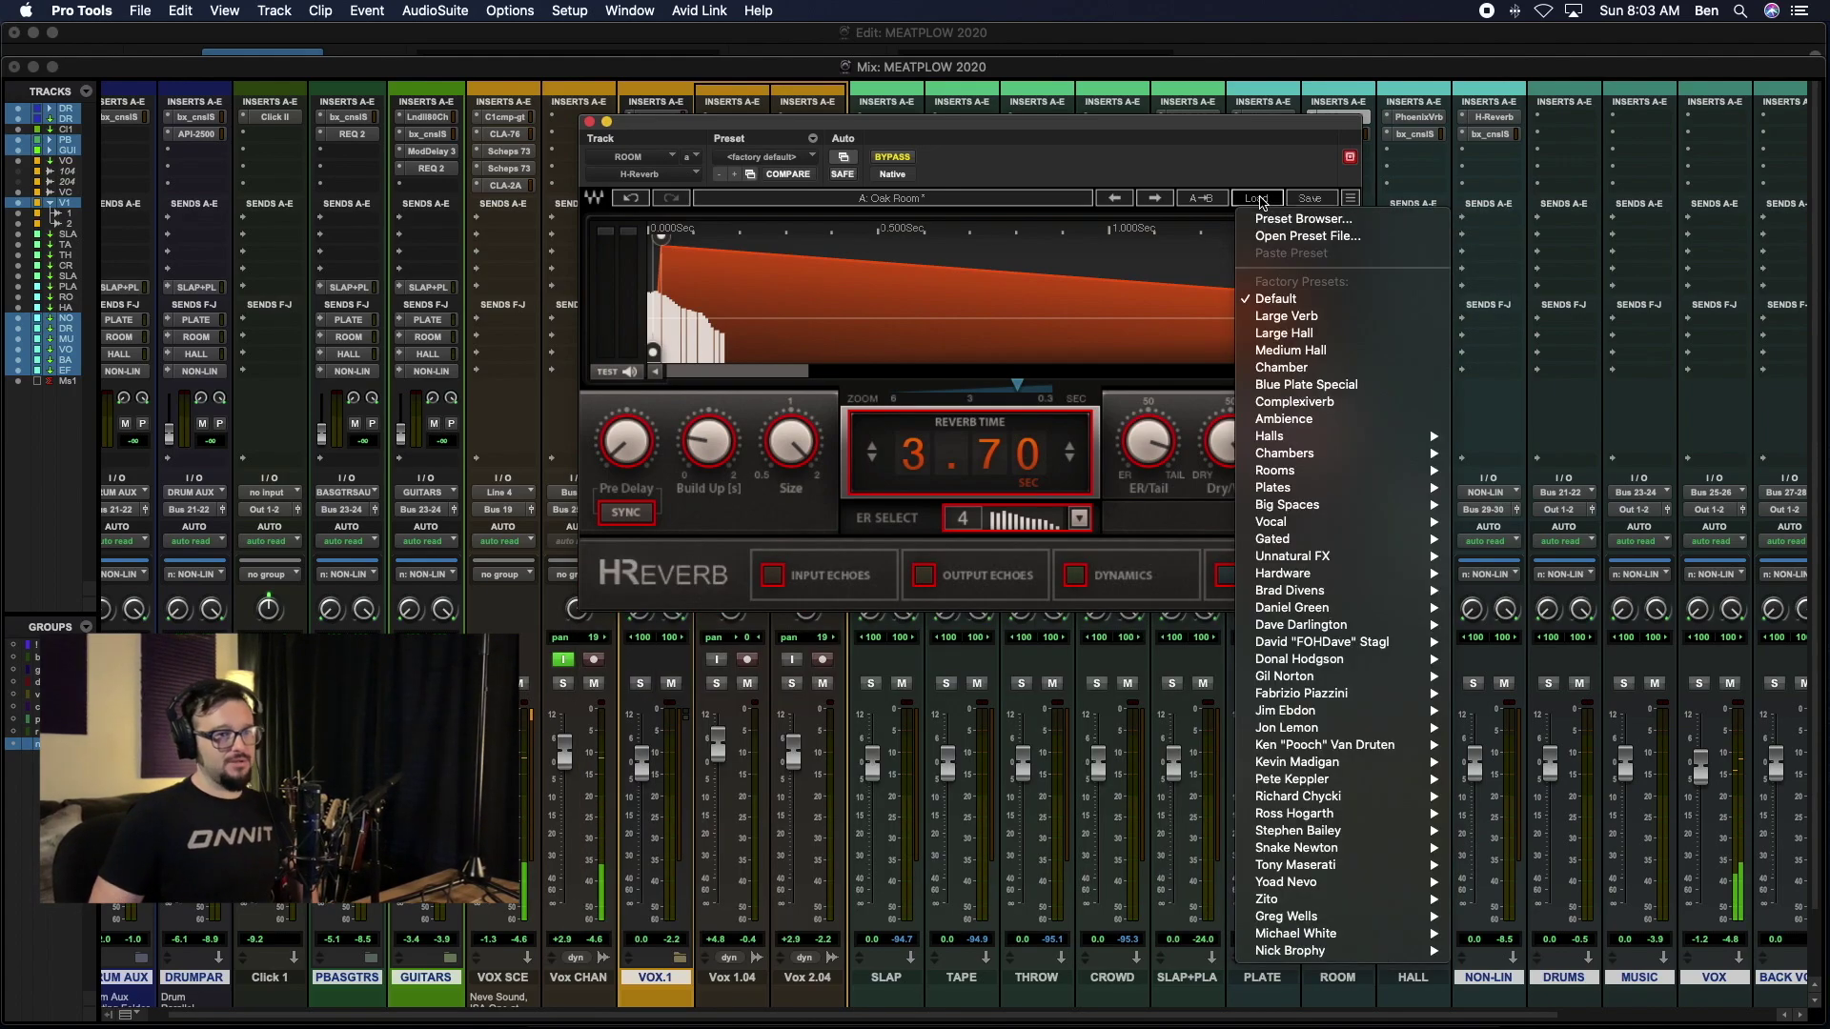
pyautogui.click(1268, 218)
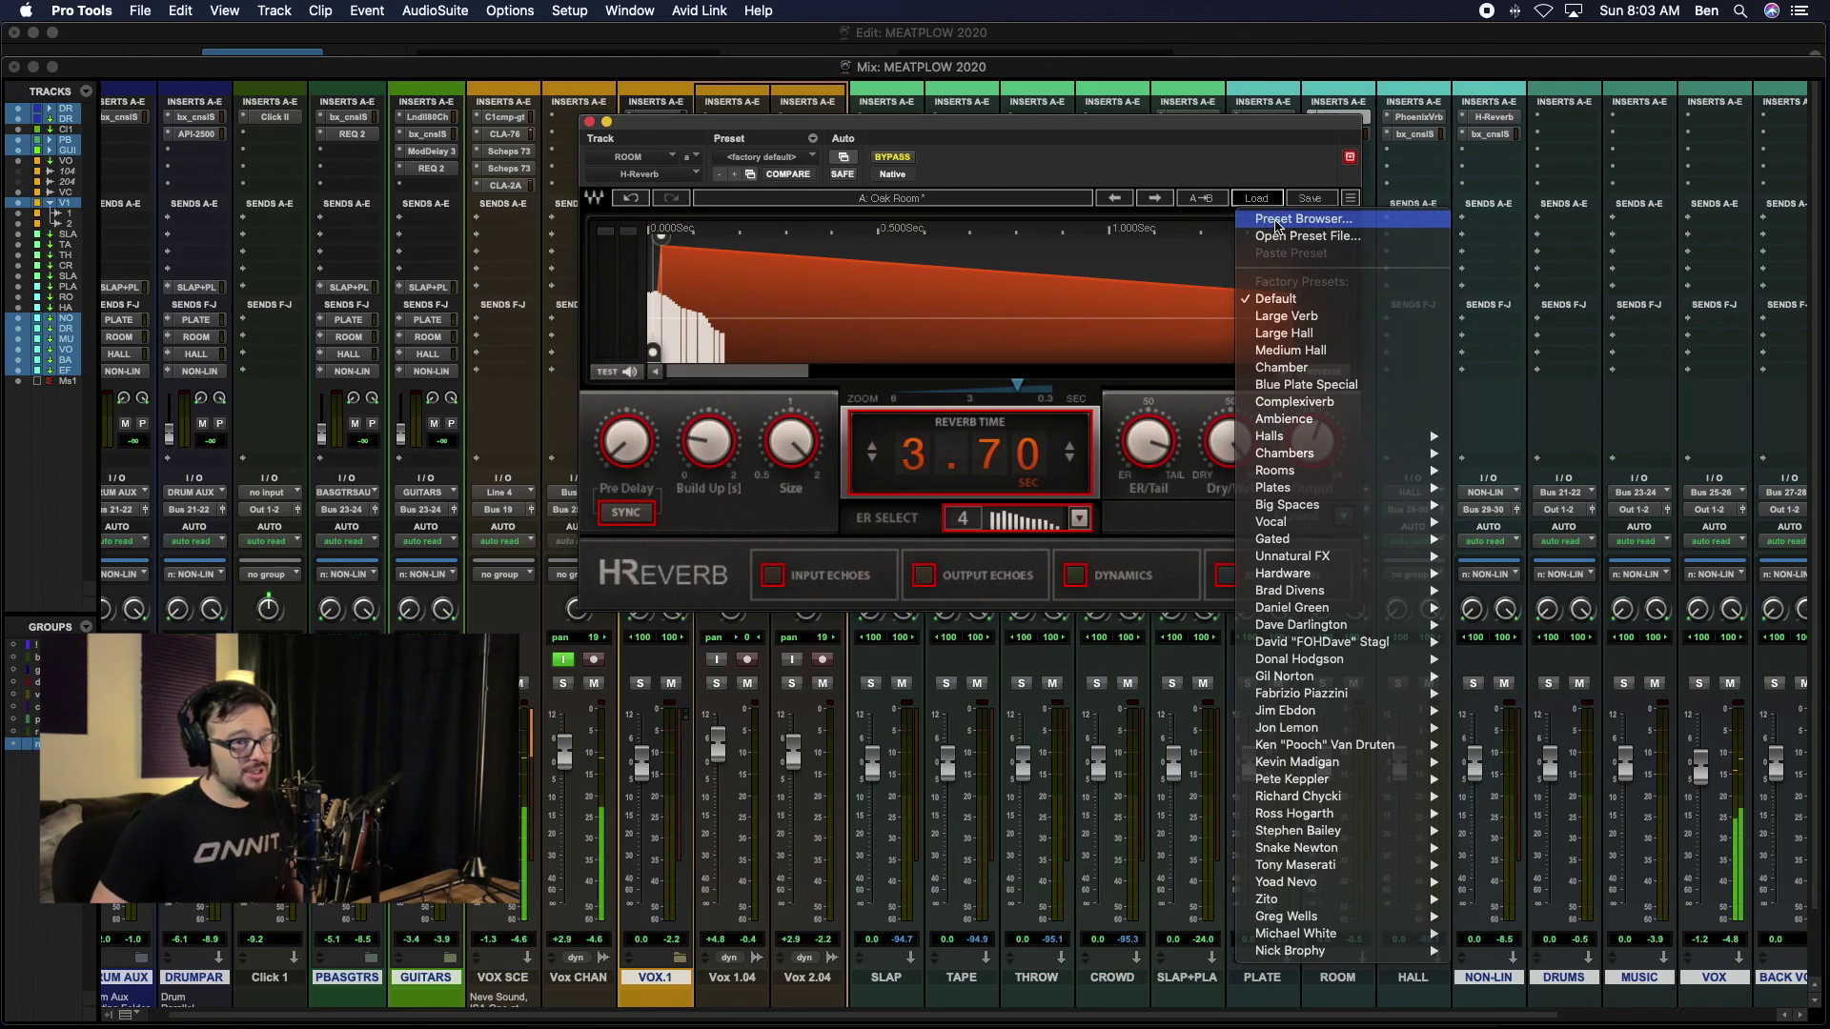
pyautogui.write('Rpo')
pyautogui.write('oom')
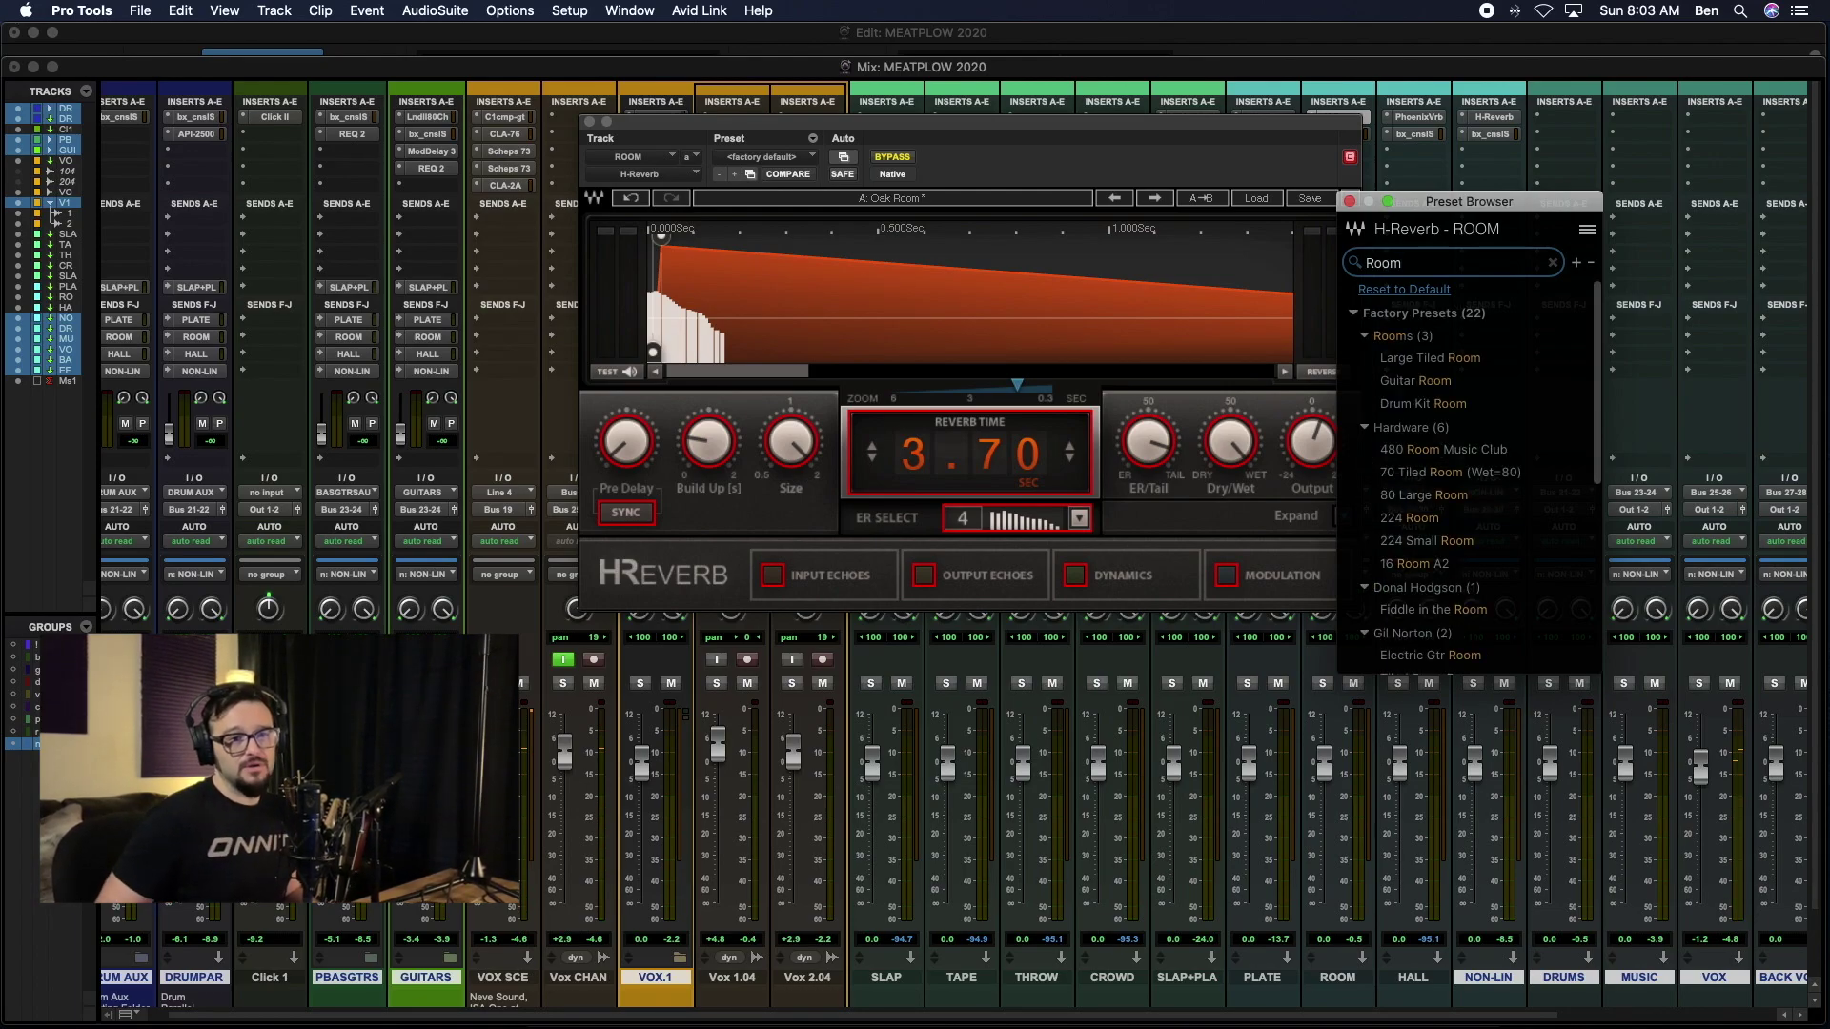
pyautogui.scroll(-5, 1397, 380)
# Step: Search the H-Reverb presets for "Non" and "80", look through the matches and clear the search
pyautogui.press('BackSpace')
pyautogui.press('BackSpace')
pyautogui.press('BackSpace')
pyautogui.press('BackSpace')
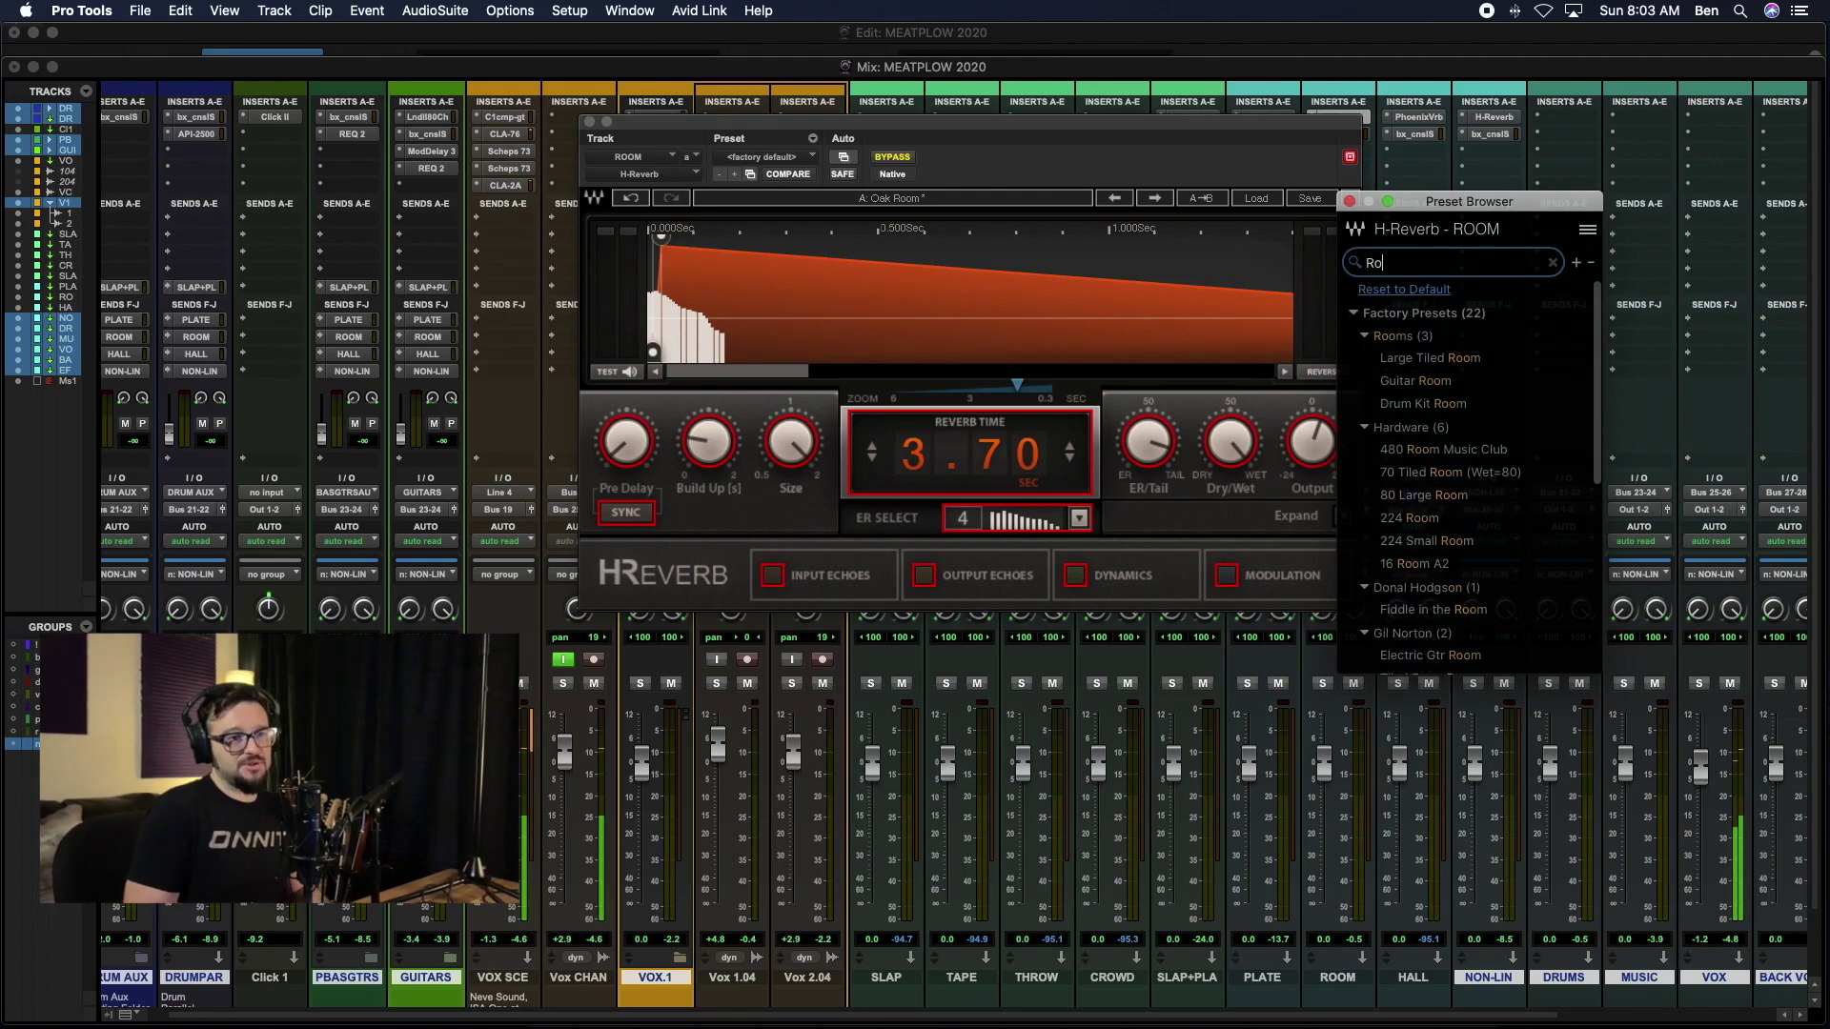
pyautogui.write('Non')
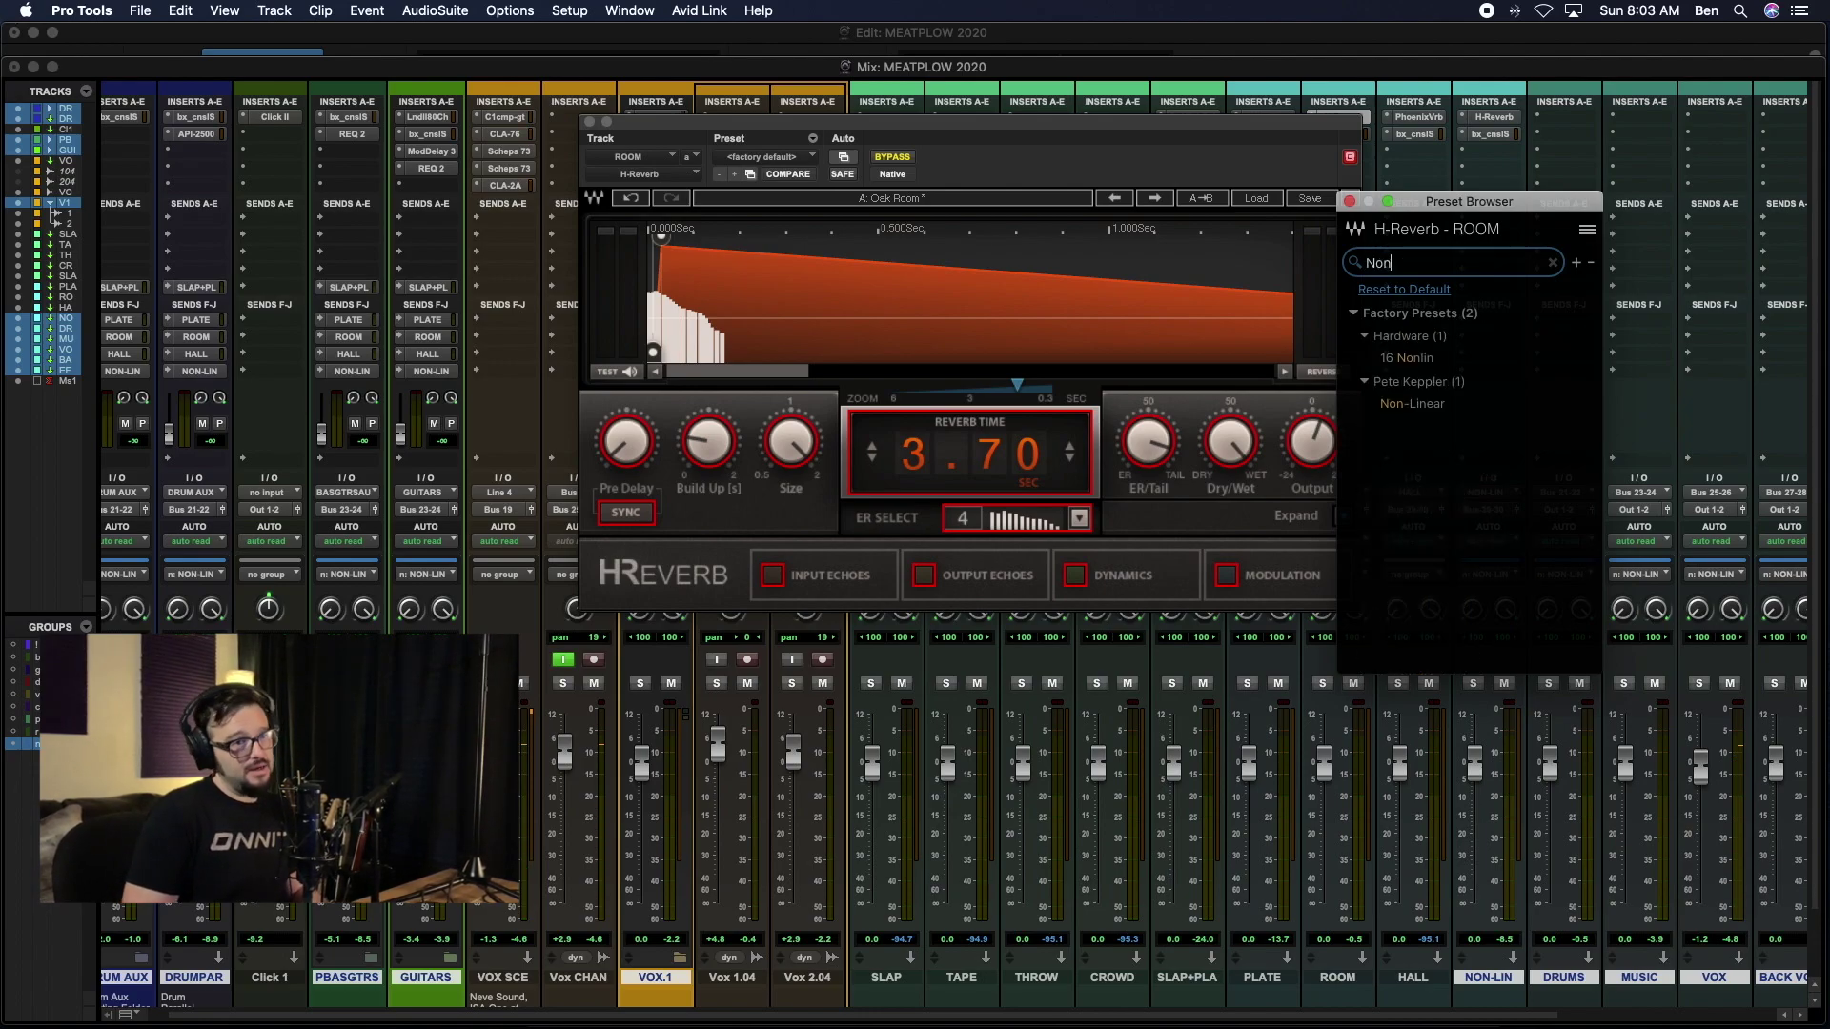
pyautogui.press('BackSpace')
pyautogui.press('BackSpace')
pyautogui.write('80')
pyautogui.scroll(-8, 1404, 514)
pyautogui.scroll(8, 1404, 515)
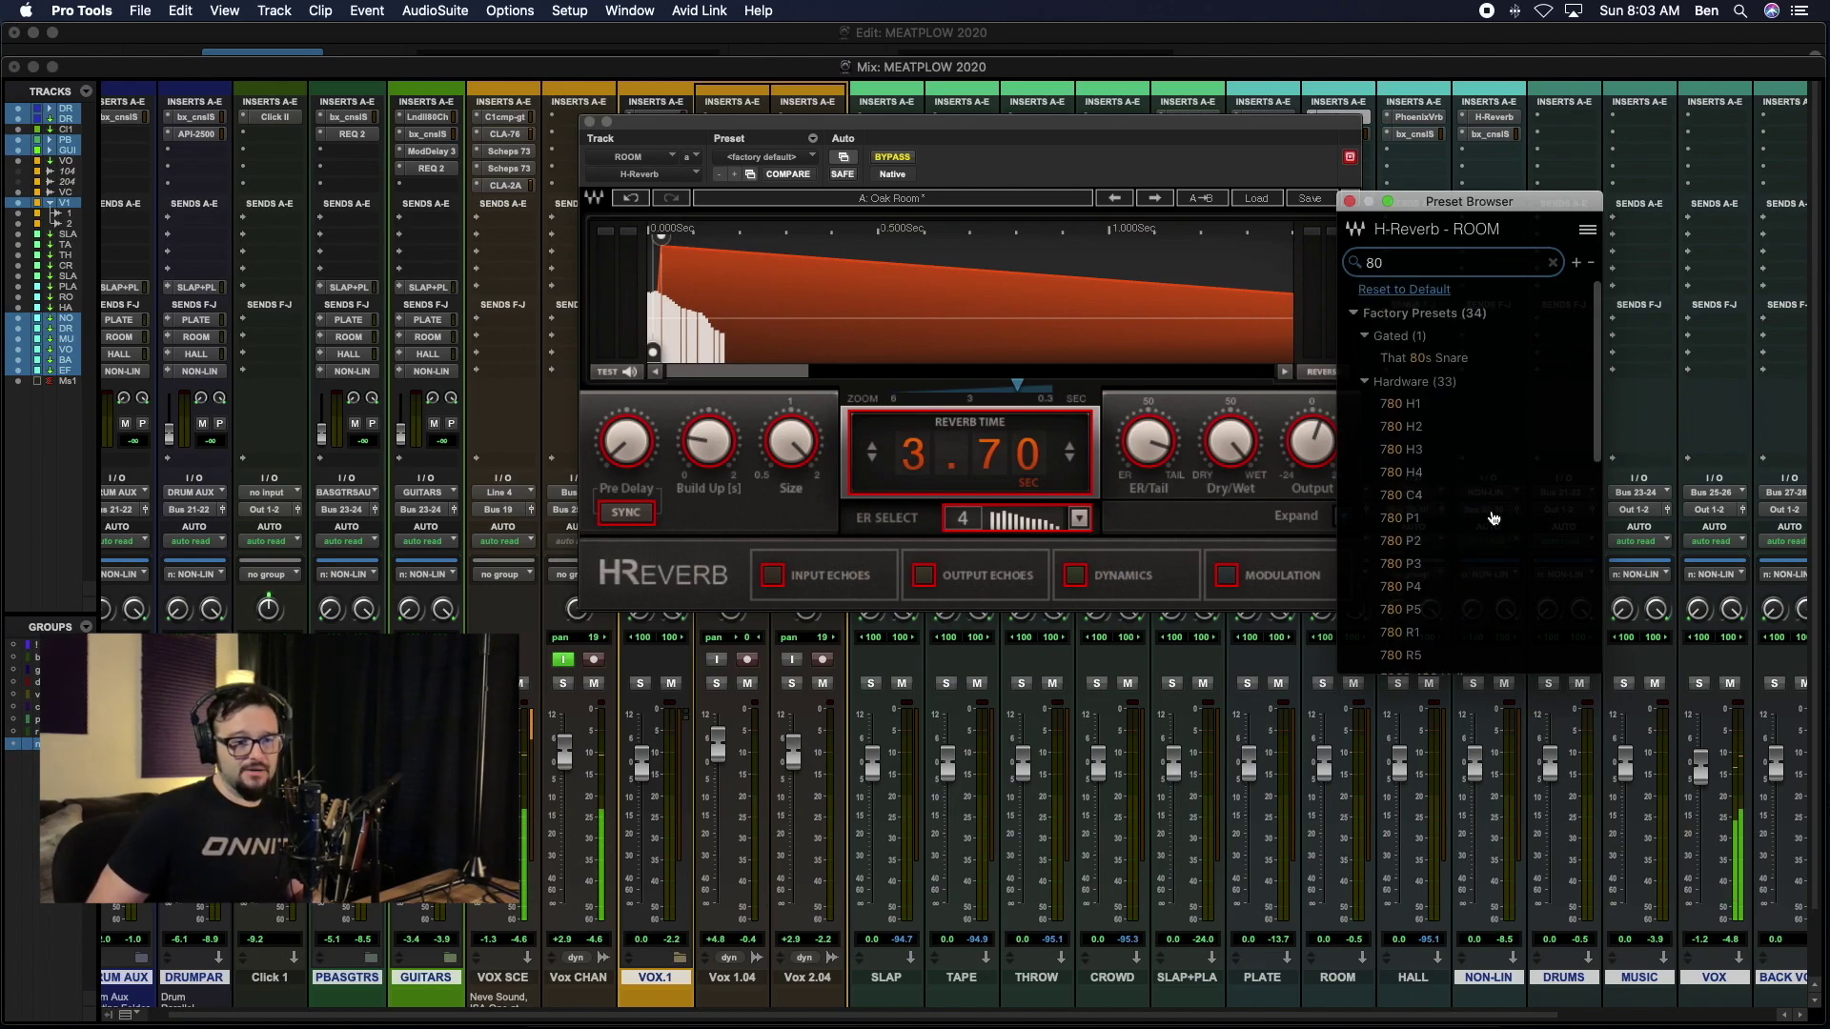
pyautogui.scroll(-8, 1493, 517)
pyautogui.scroll(8, 1420, 572)
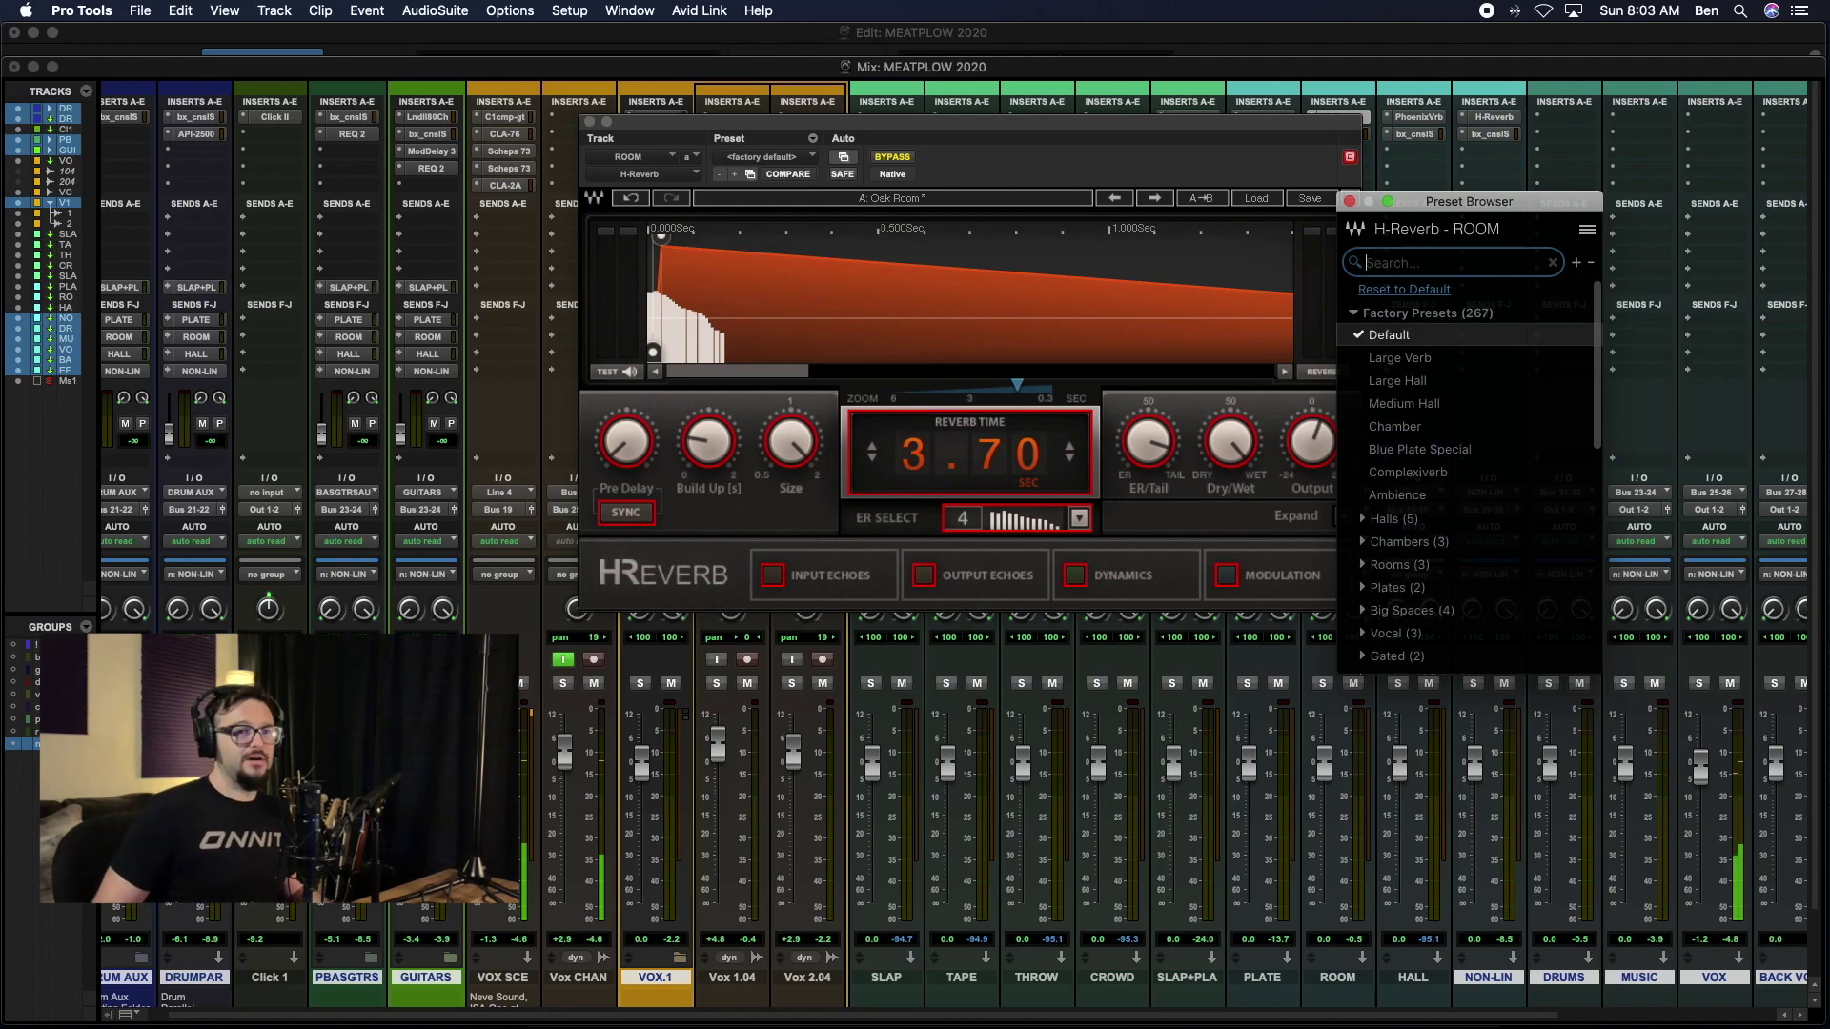
# Step: Close the Preset Browser and the ROOM return's H-Reverb plug-in
pyautogui.click(1350, 202)
pyautogui.moveTo(1065, 130); pyautogui.dragTo(1061, 227)
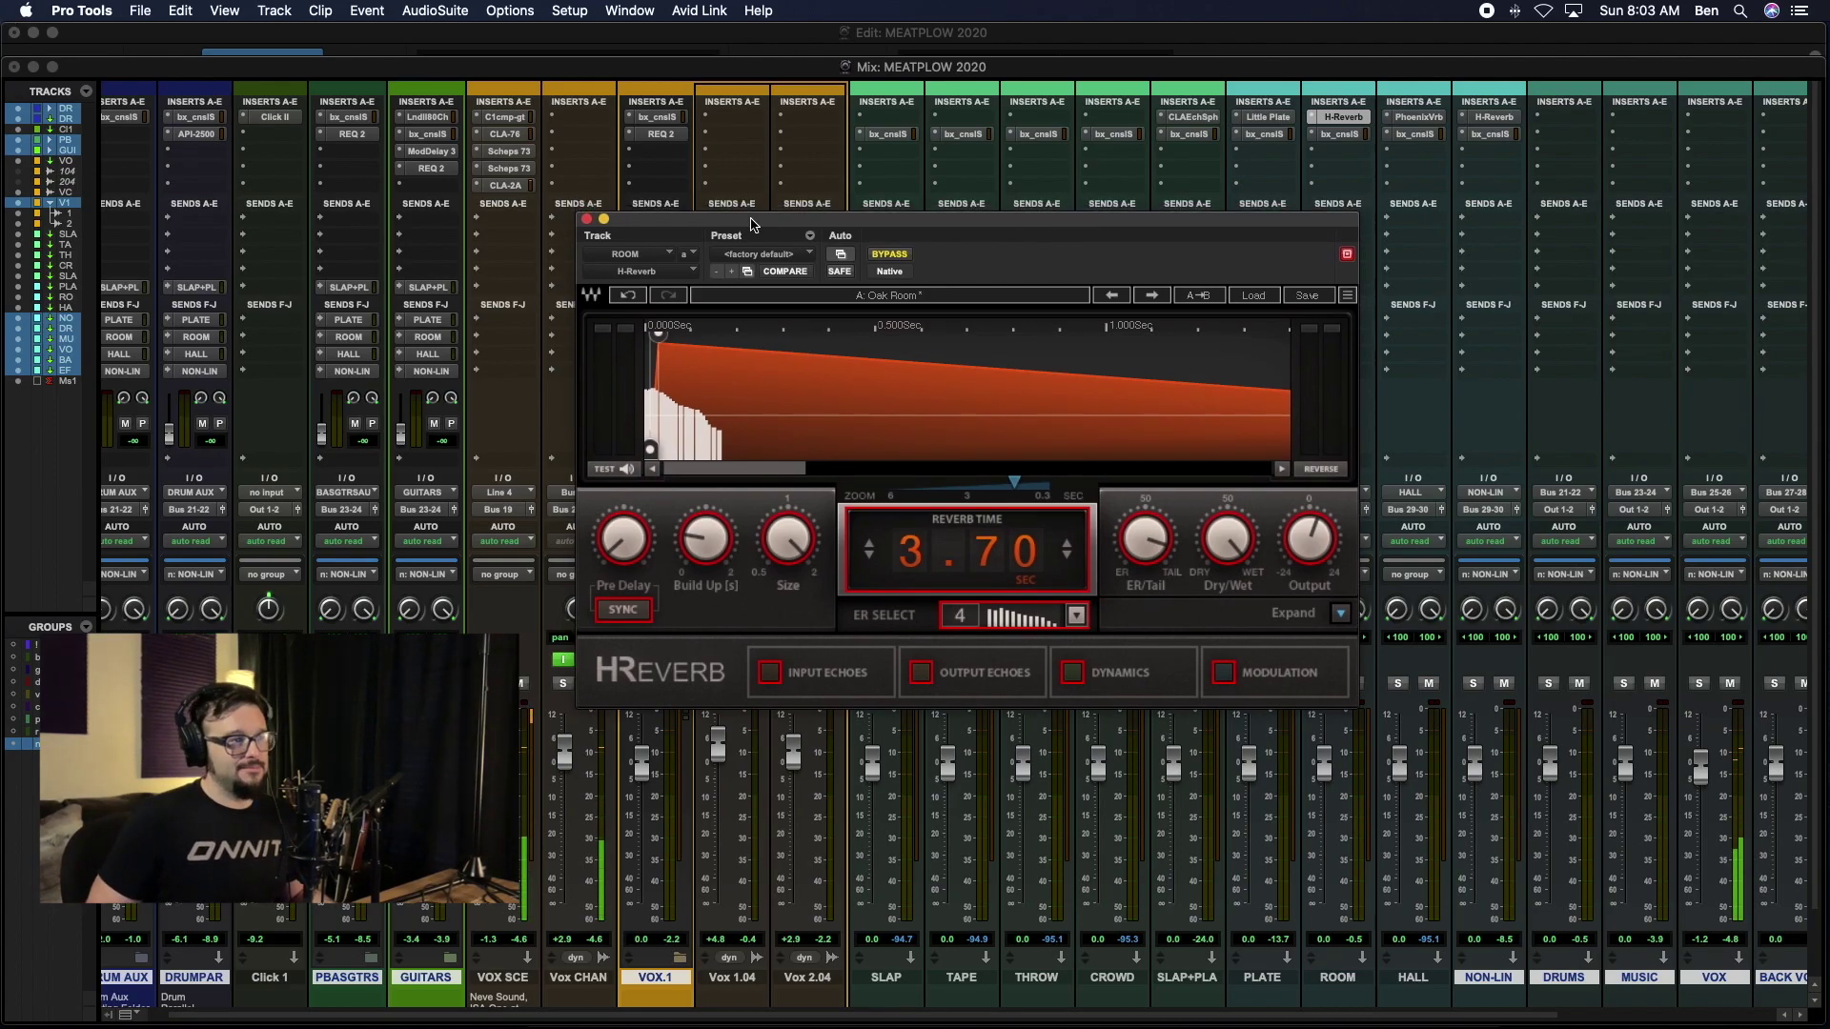
pyautogui.click(586, 219)
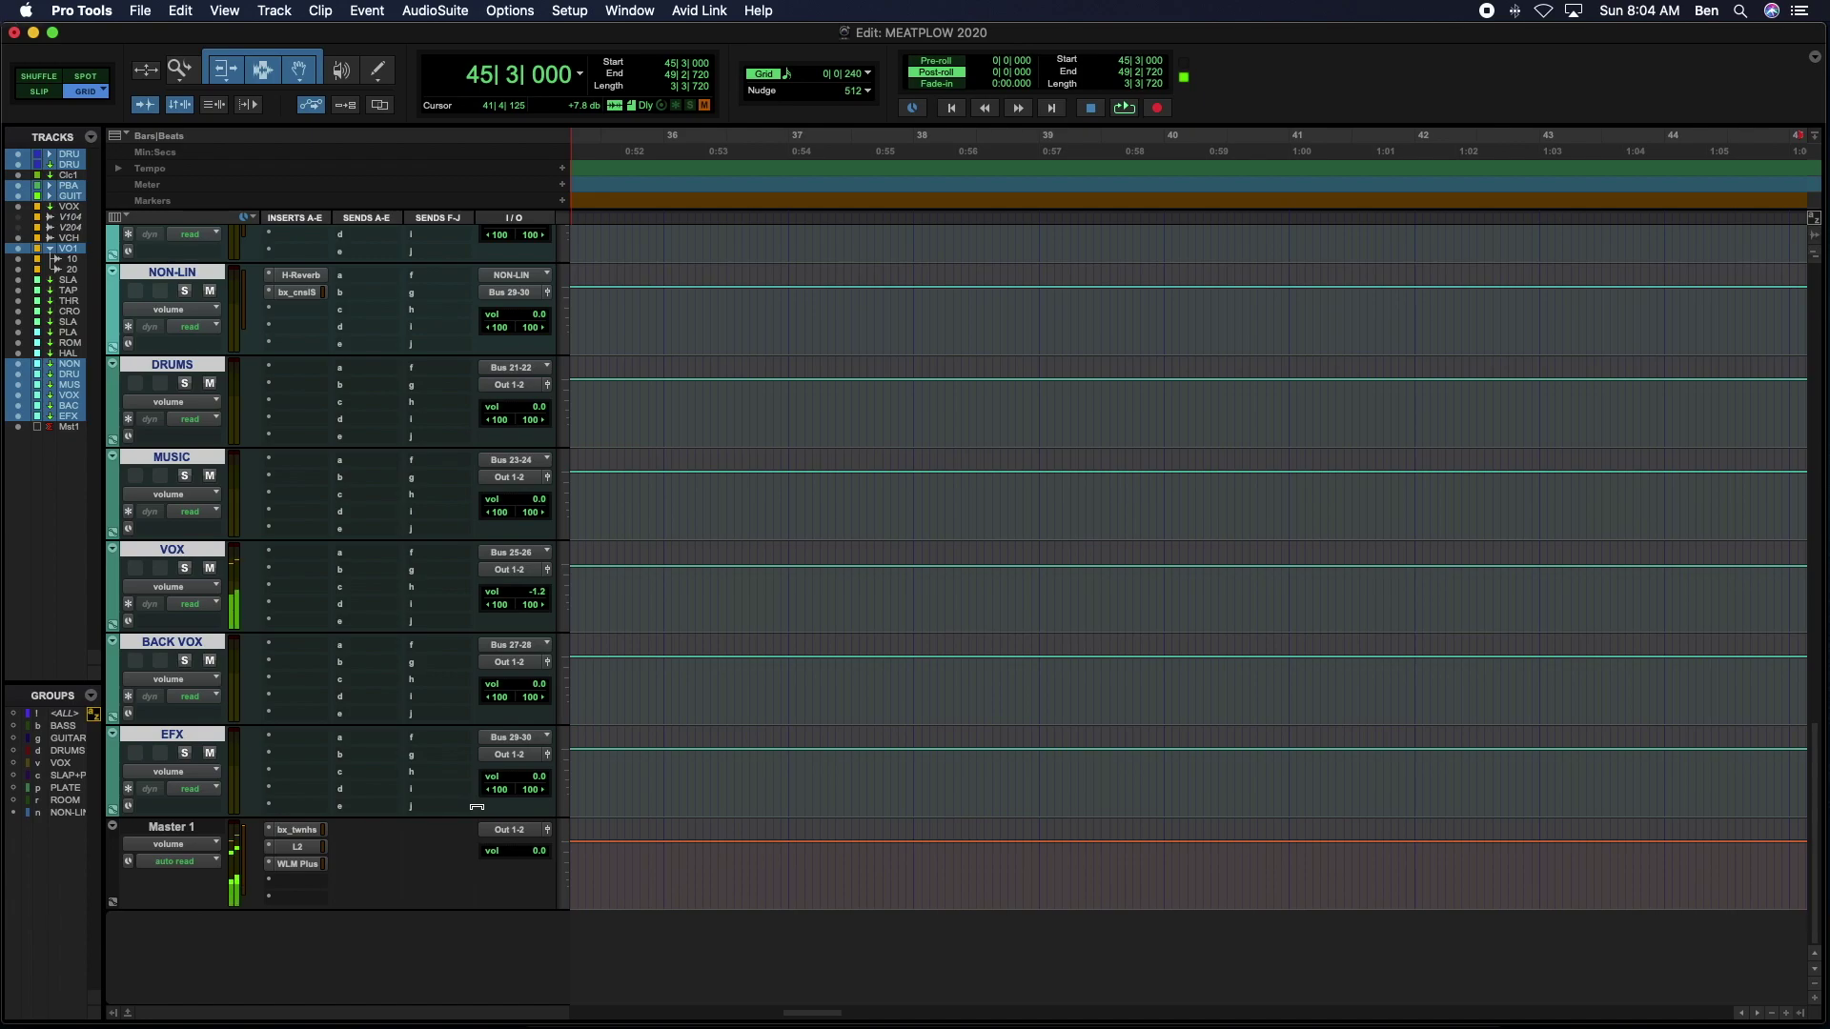
# Step: Fit the whole song in the timeline and start playback from bar 2 beat 4, just before the music begins
pyautogui.scroll(15, 476, 808)
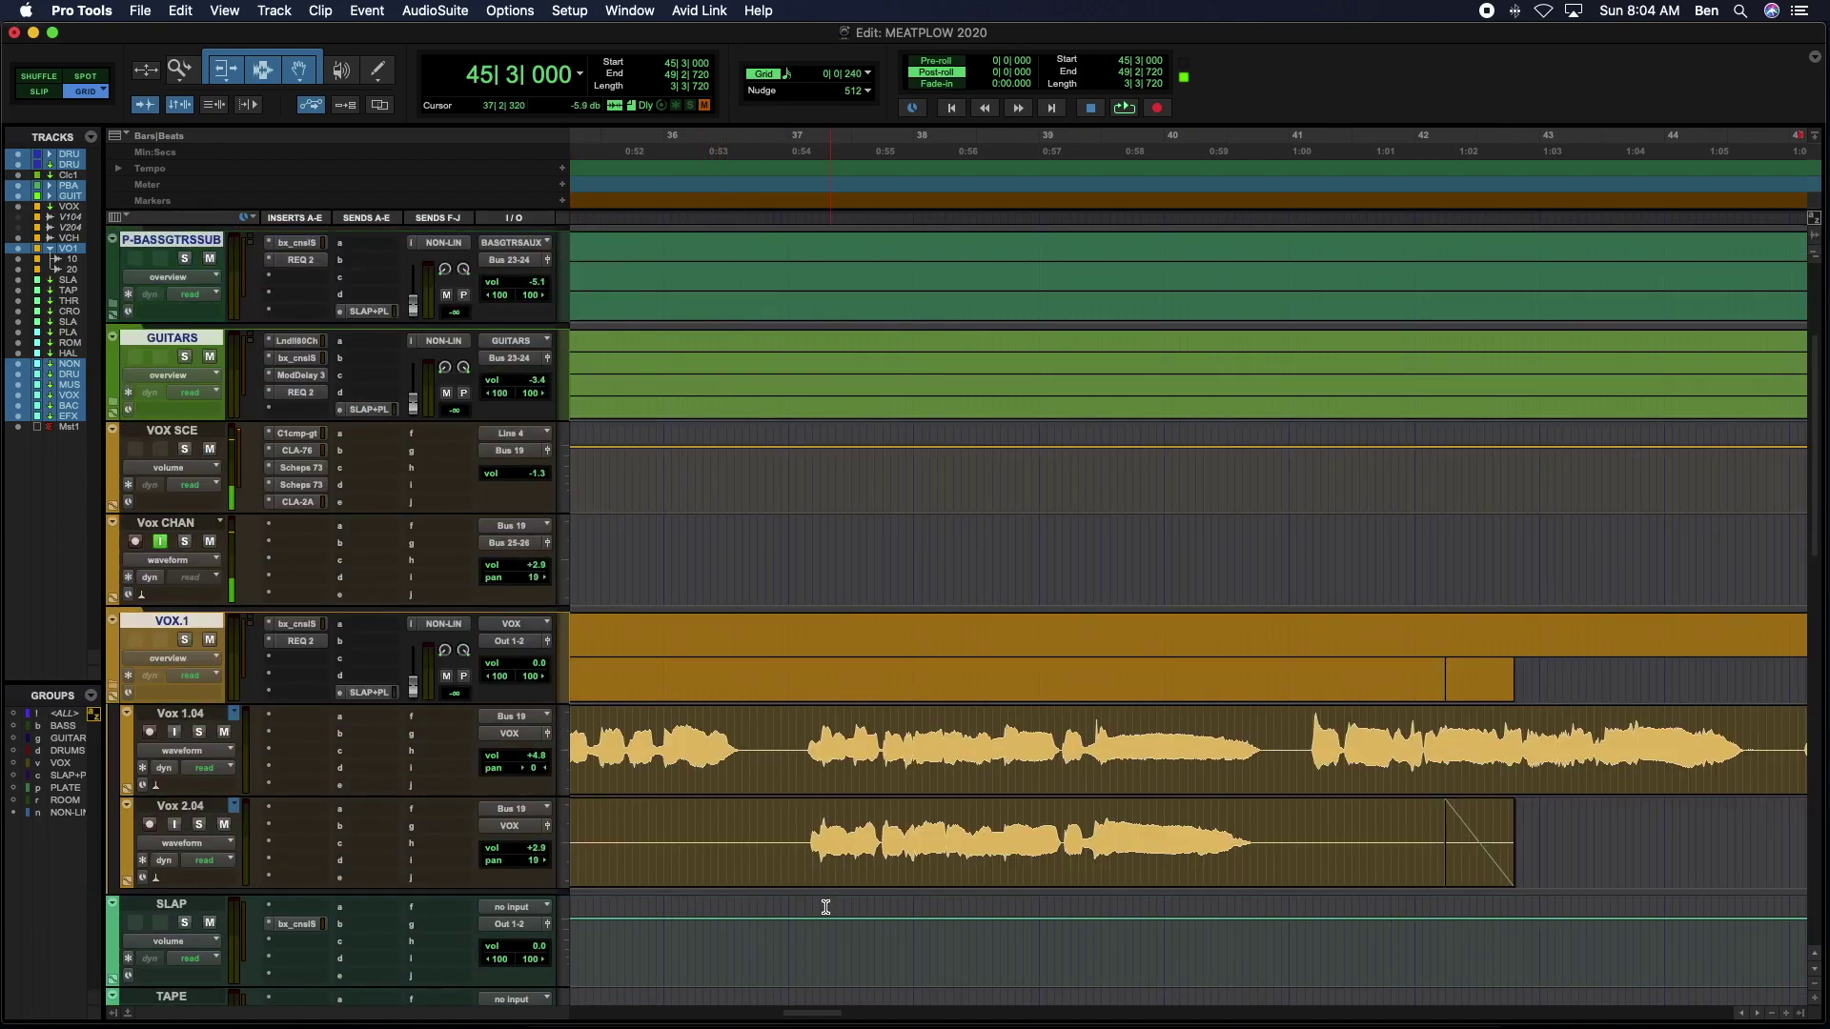
pyautogui.hotkey('alt', 'a')
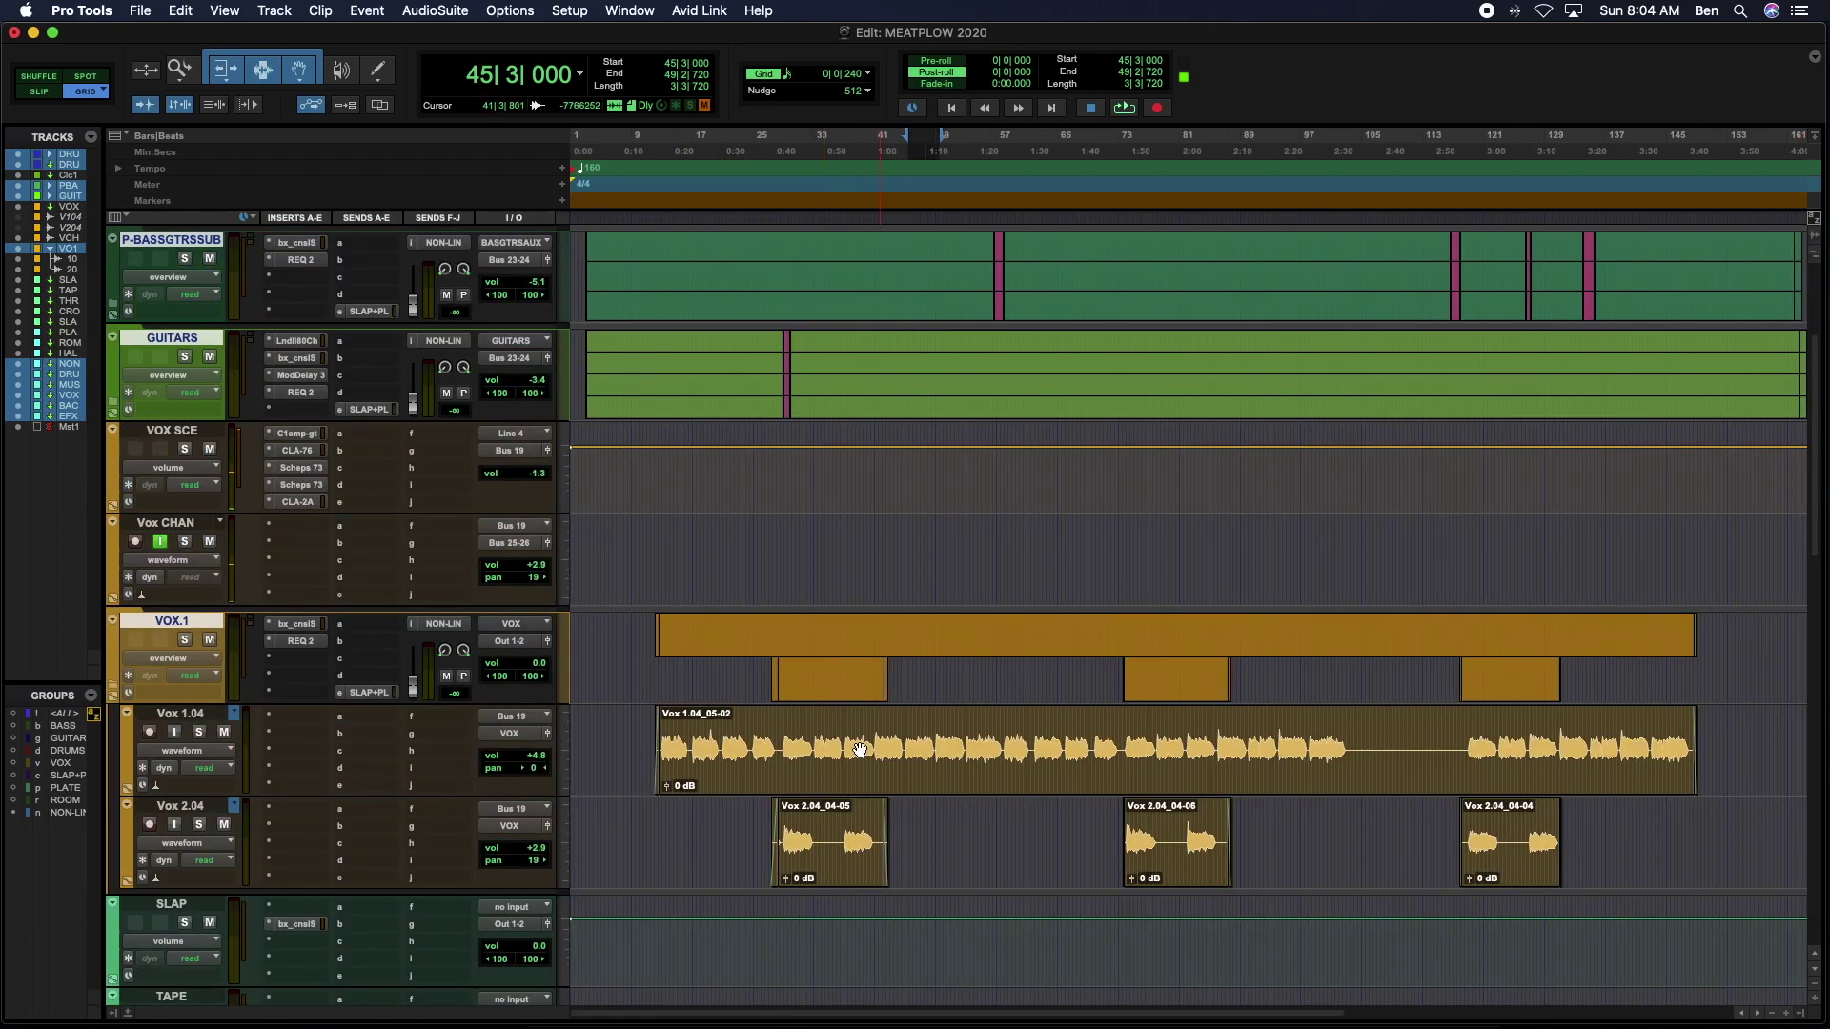
pyautogui.click(584, 240)
pyautogui.press('space')
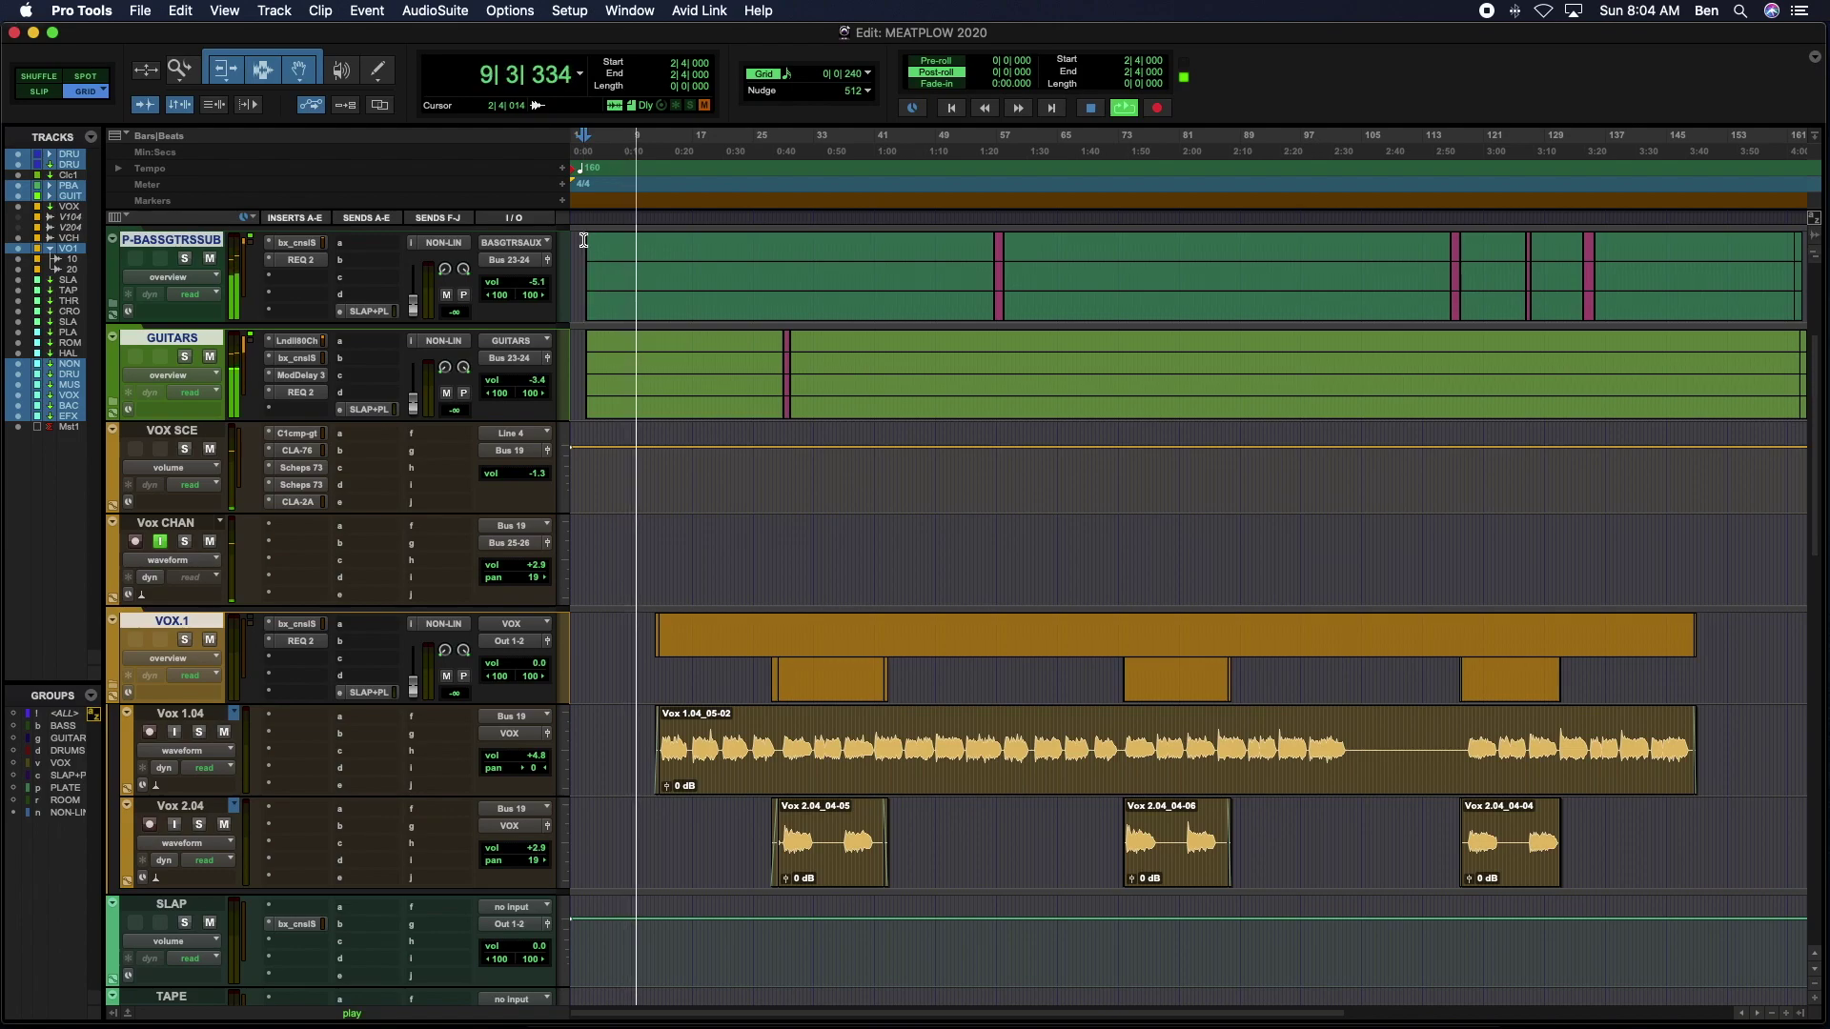
# Step: Switch to the Mix window and bring up the NON-LIN send controls on the DRUM AUX track
pyautogui.press('super+equal')
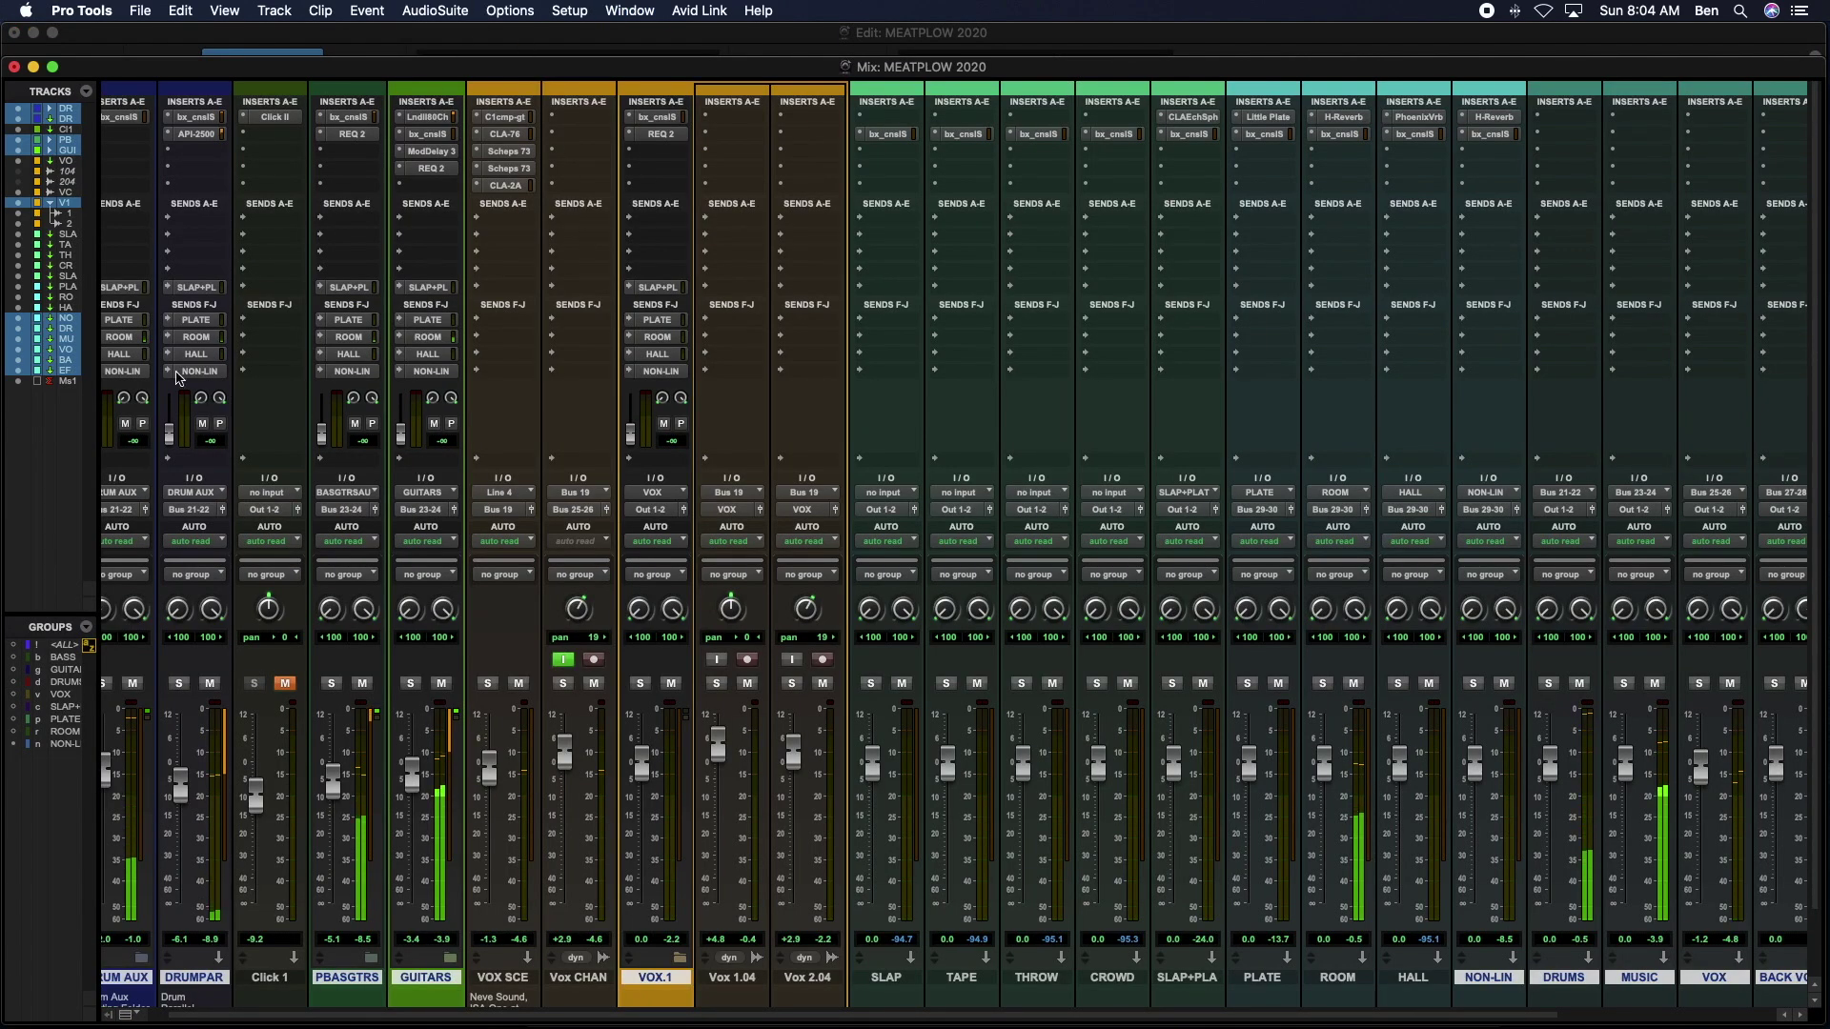
pyautogui.hscroll(-1, 167, 393)
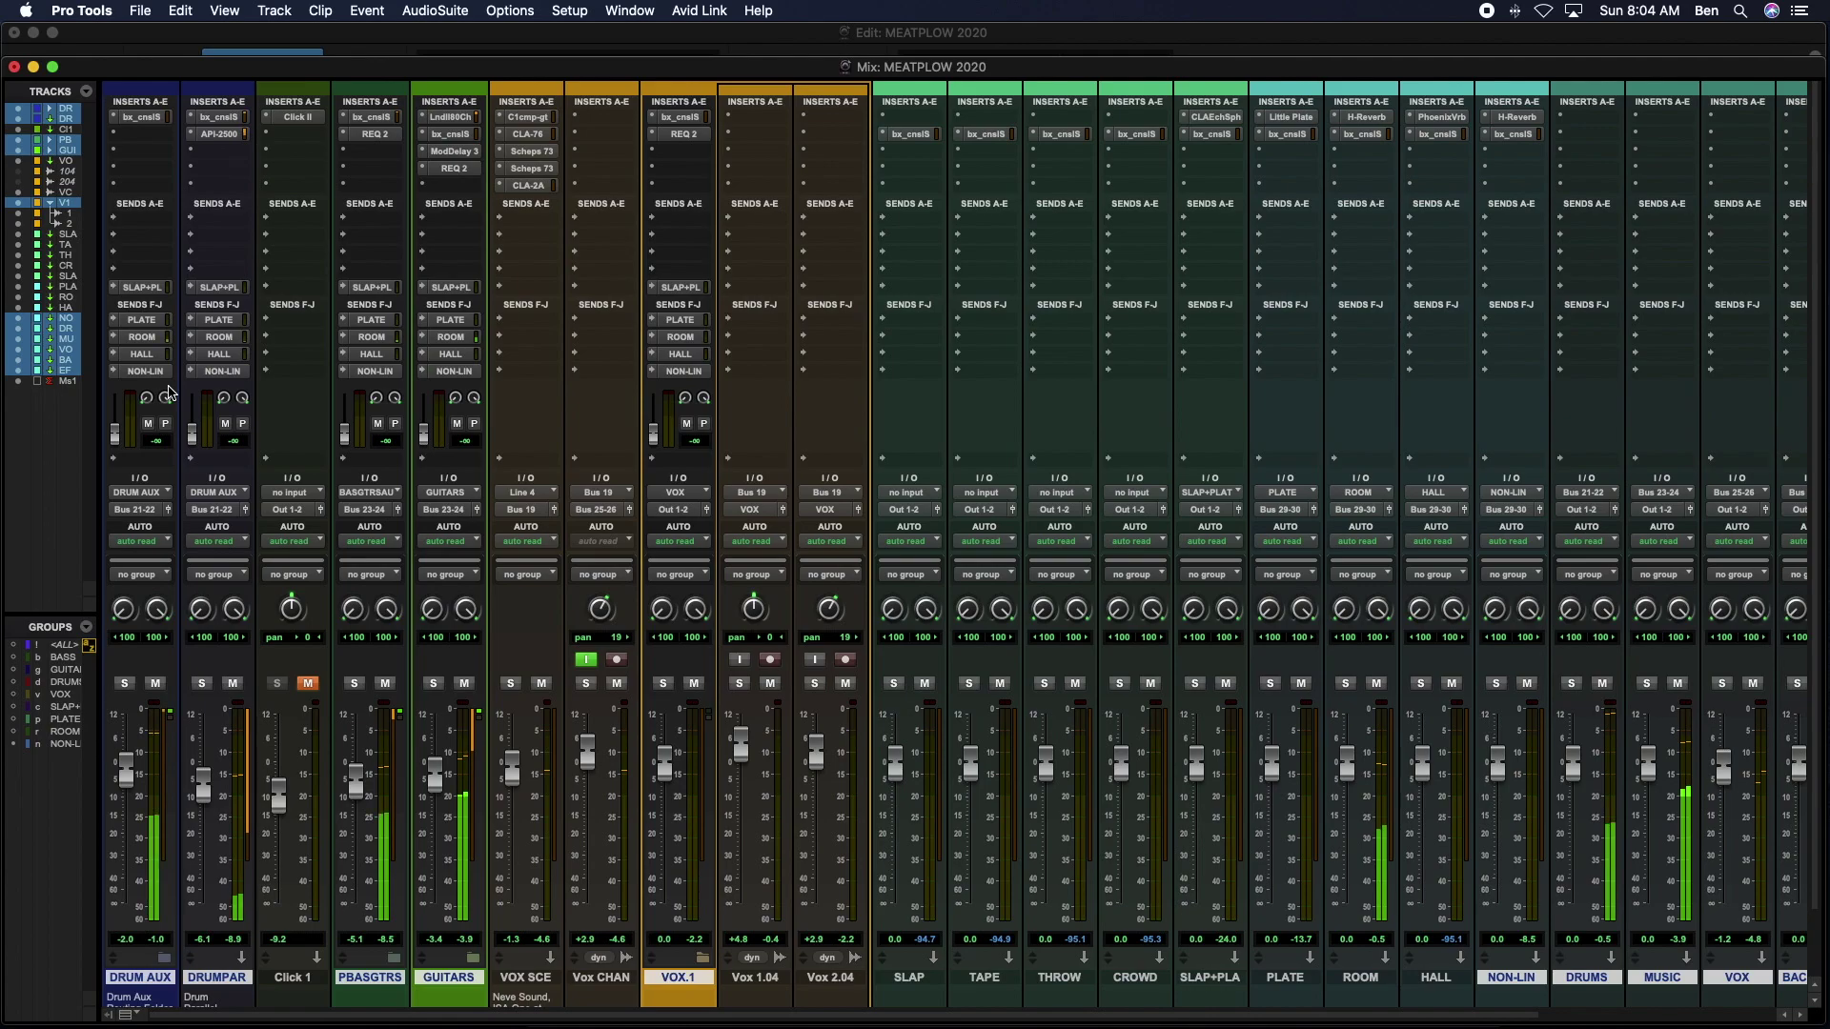
pyautogui.scroll(-3, 113, 371)
pyautogui.keyDown('super'); pyautogui.click(113, 373); pyautogui.keyUp('super')
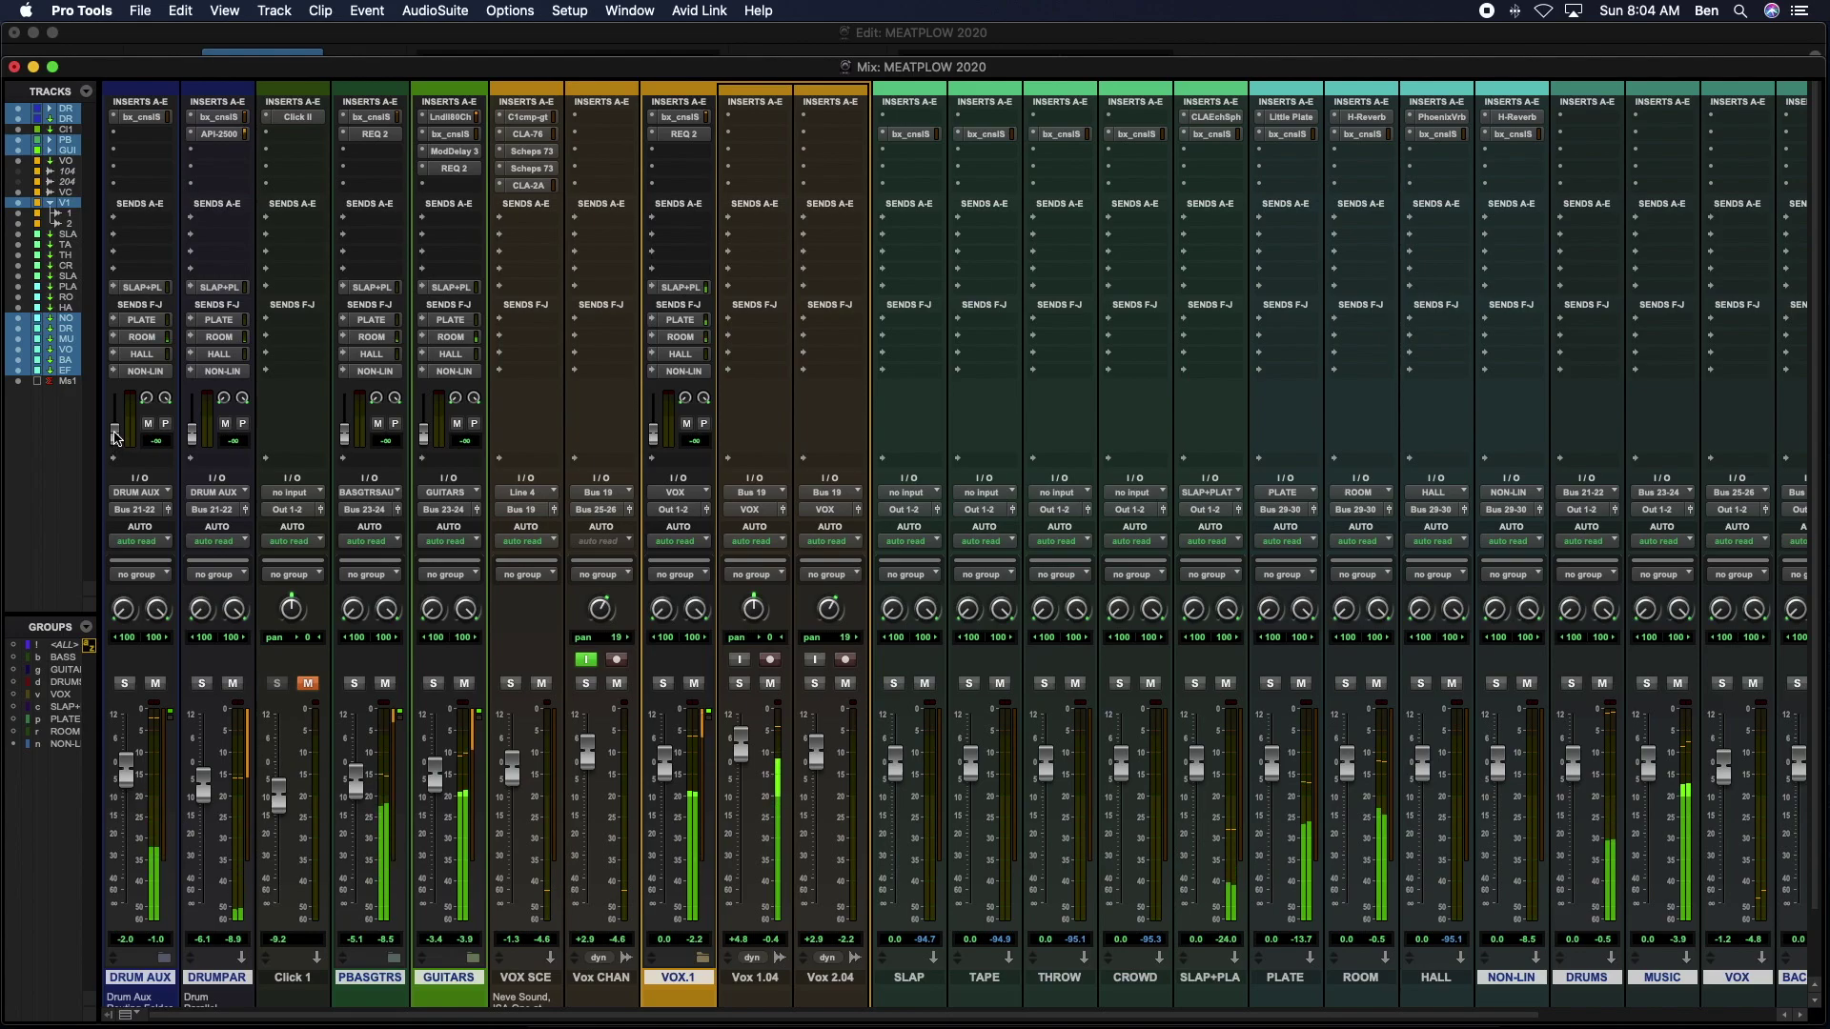
# Step: Ride the DRUM AUX track's NON-LIN send level during playback, raising it to about -20 dB and pulling it back down
pyautogui.moveTo(116, 434); pyautogui.dragTo(117, 448)
pyautogui.moveTo(120, 445)
pyautogui.mouseDown()
pyautogui.moveTo(120, 424)
pyautogui.moveTo(119, 460)
pyautogui.mouseUp()
pyautogui.moveTo(116, 422); pyautogui.dragTo(112, 489)
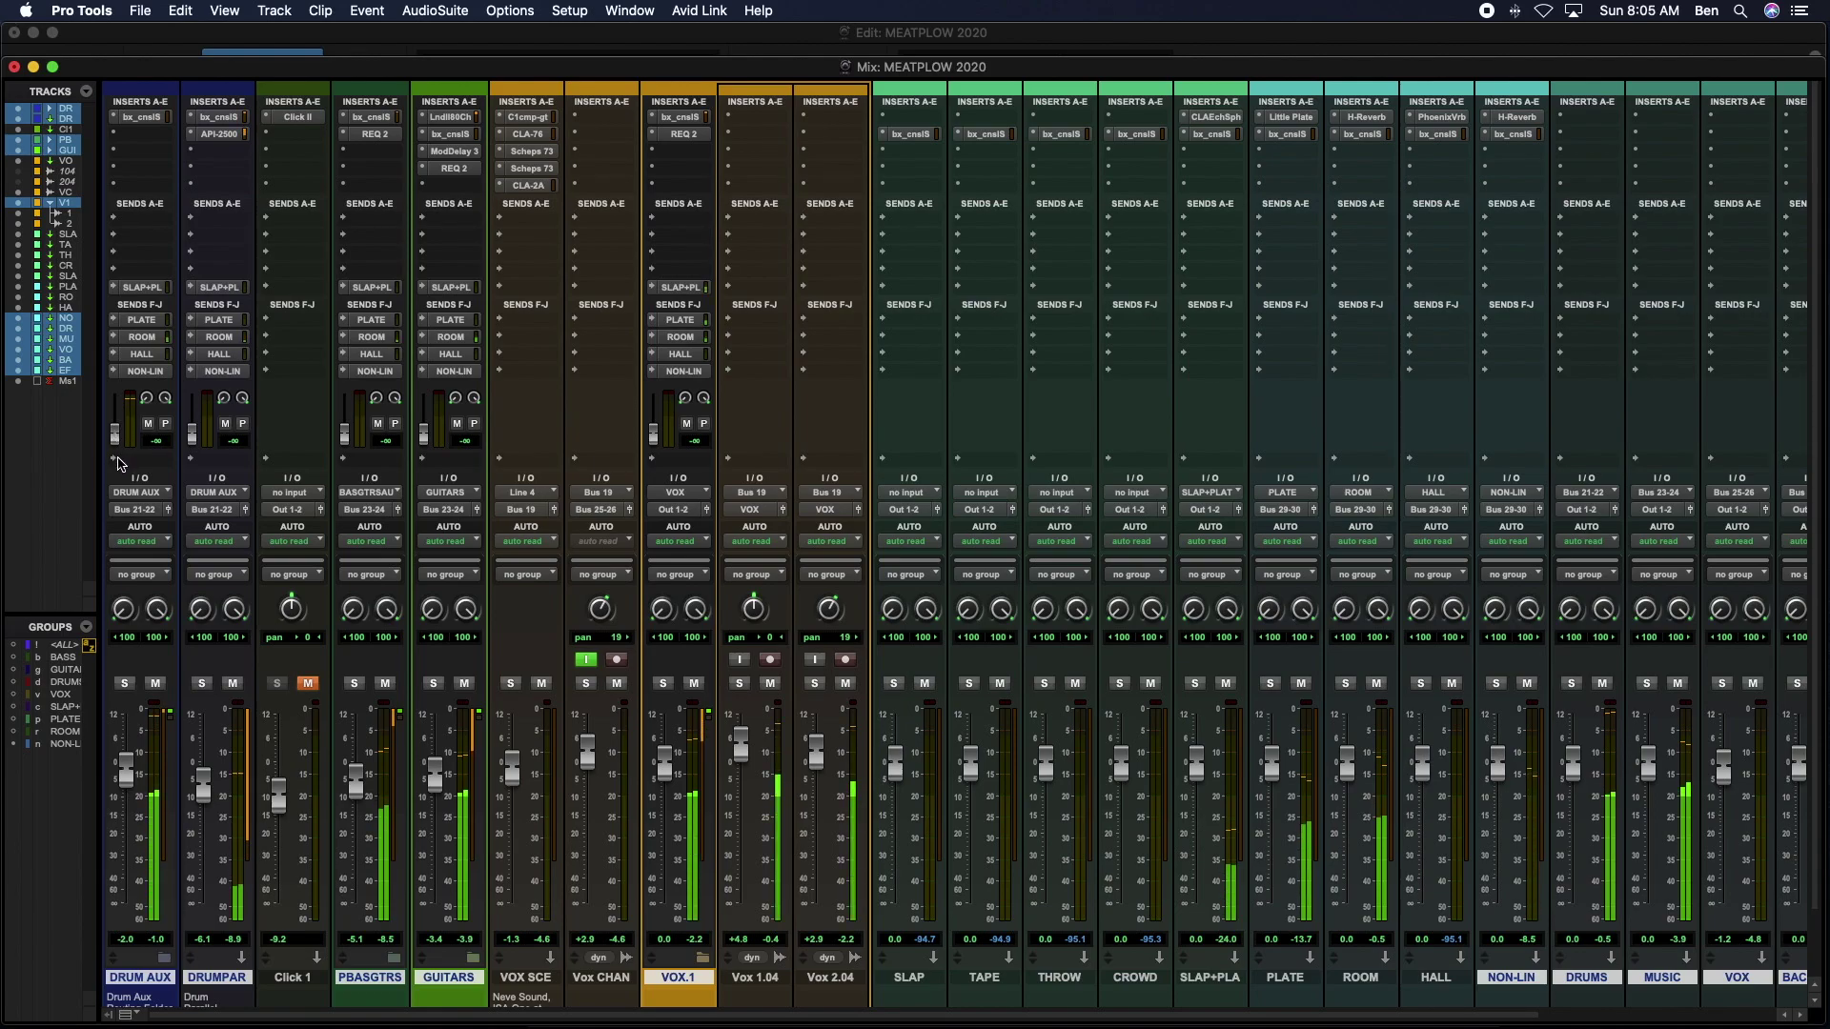
pyautogui.moveTo(121, 440); pyautogui.dragTo(119, 421)
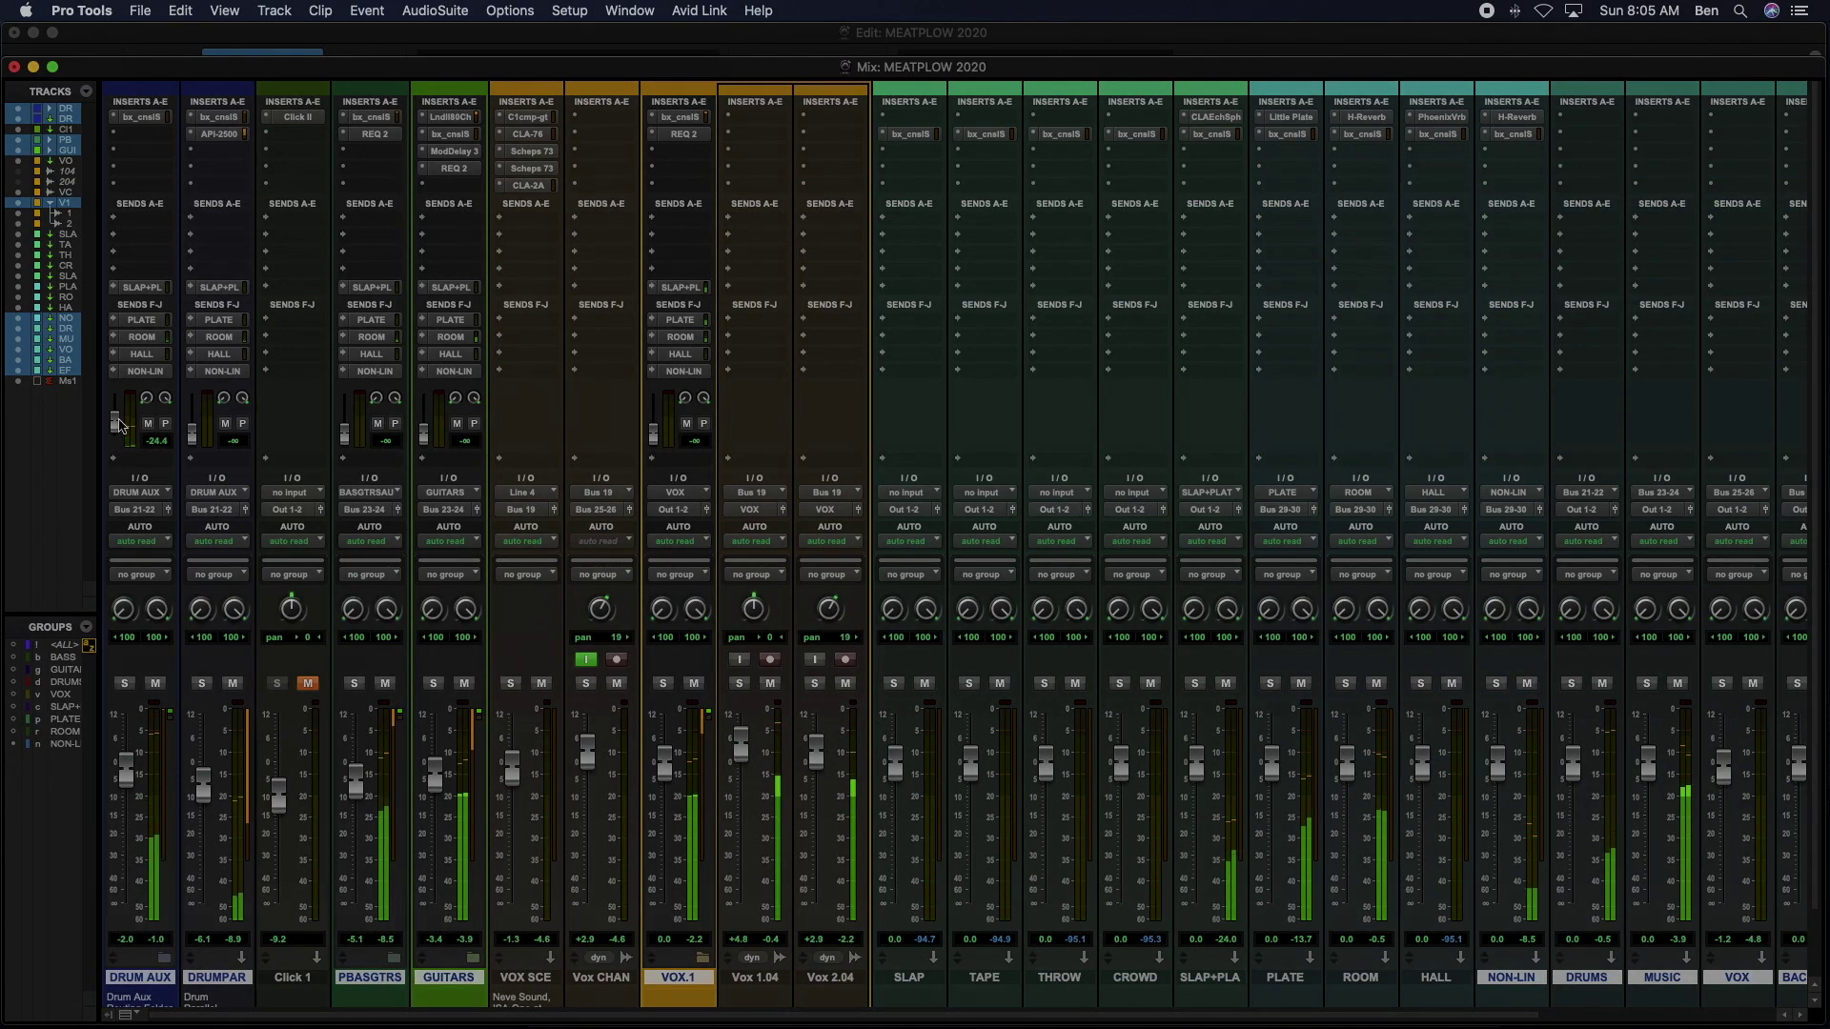
pyautogui.moveTo(119, 423); pyautogui.dragTo(119, 417)
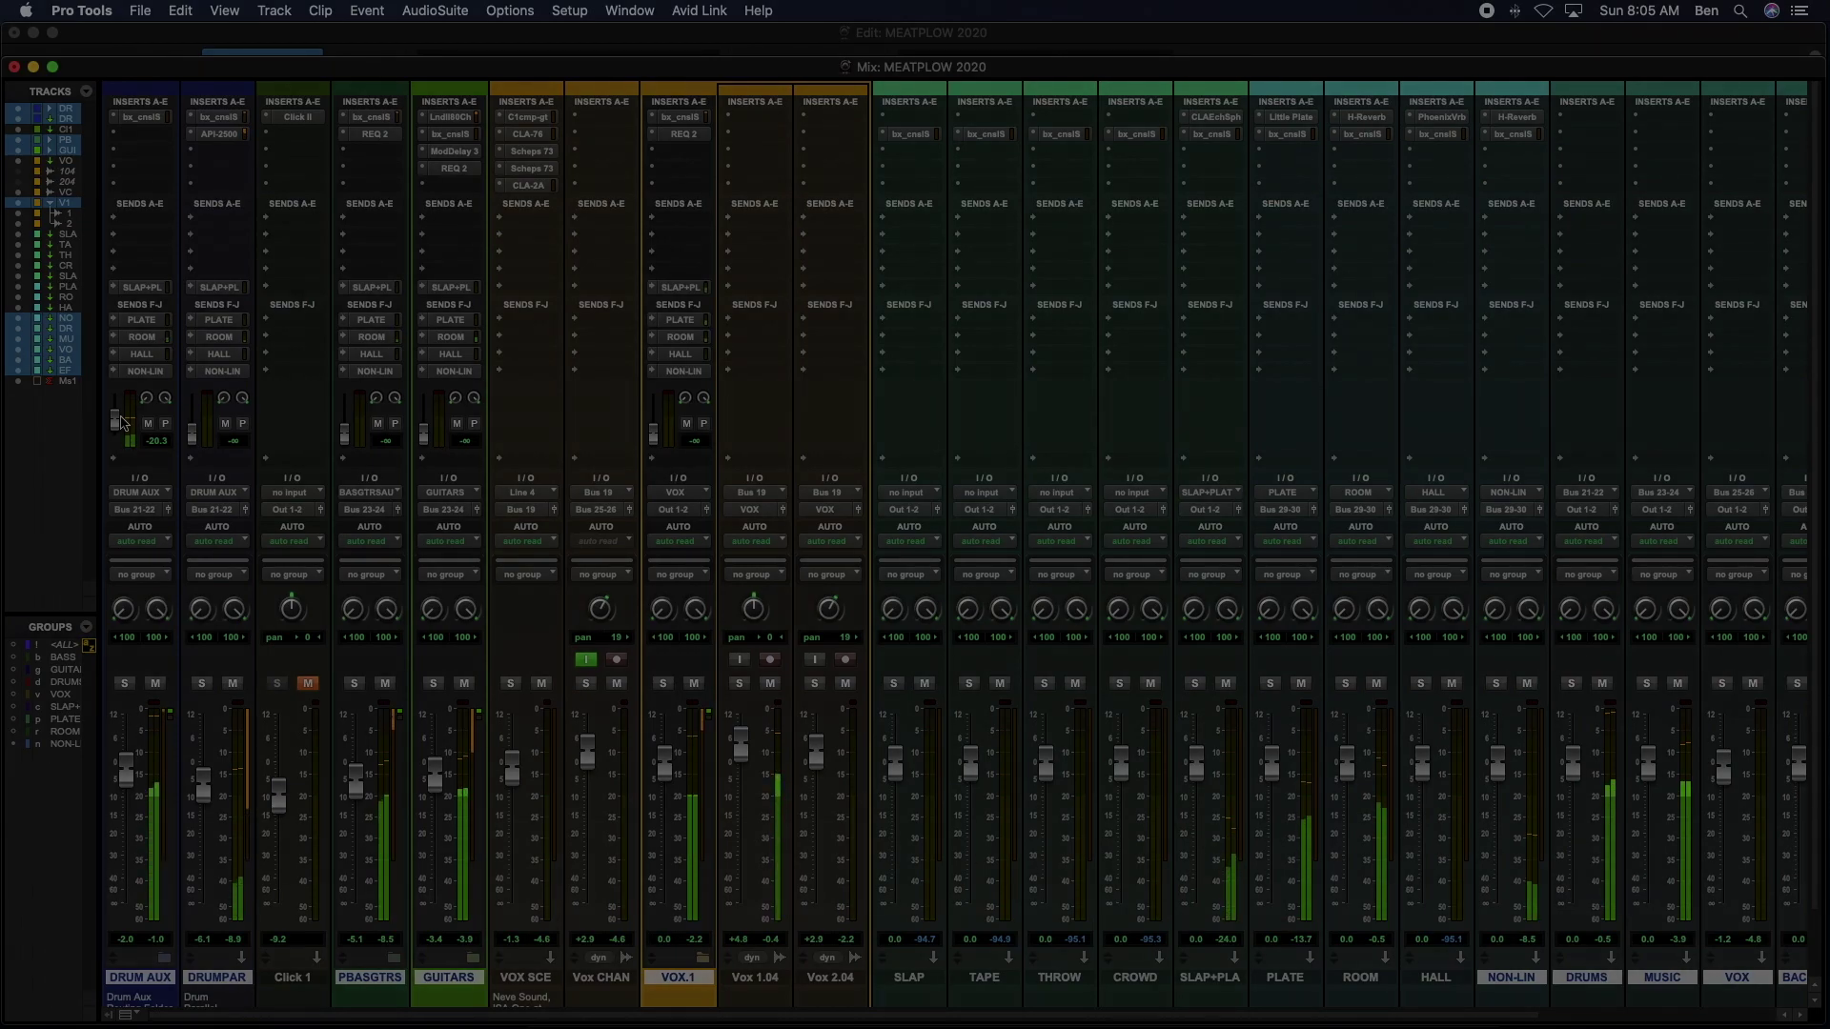
pyautogui.moveTo(121, 421); pyautogui.dragTo(123, 434)
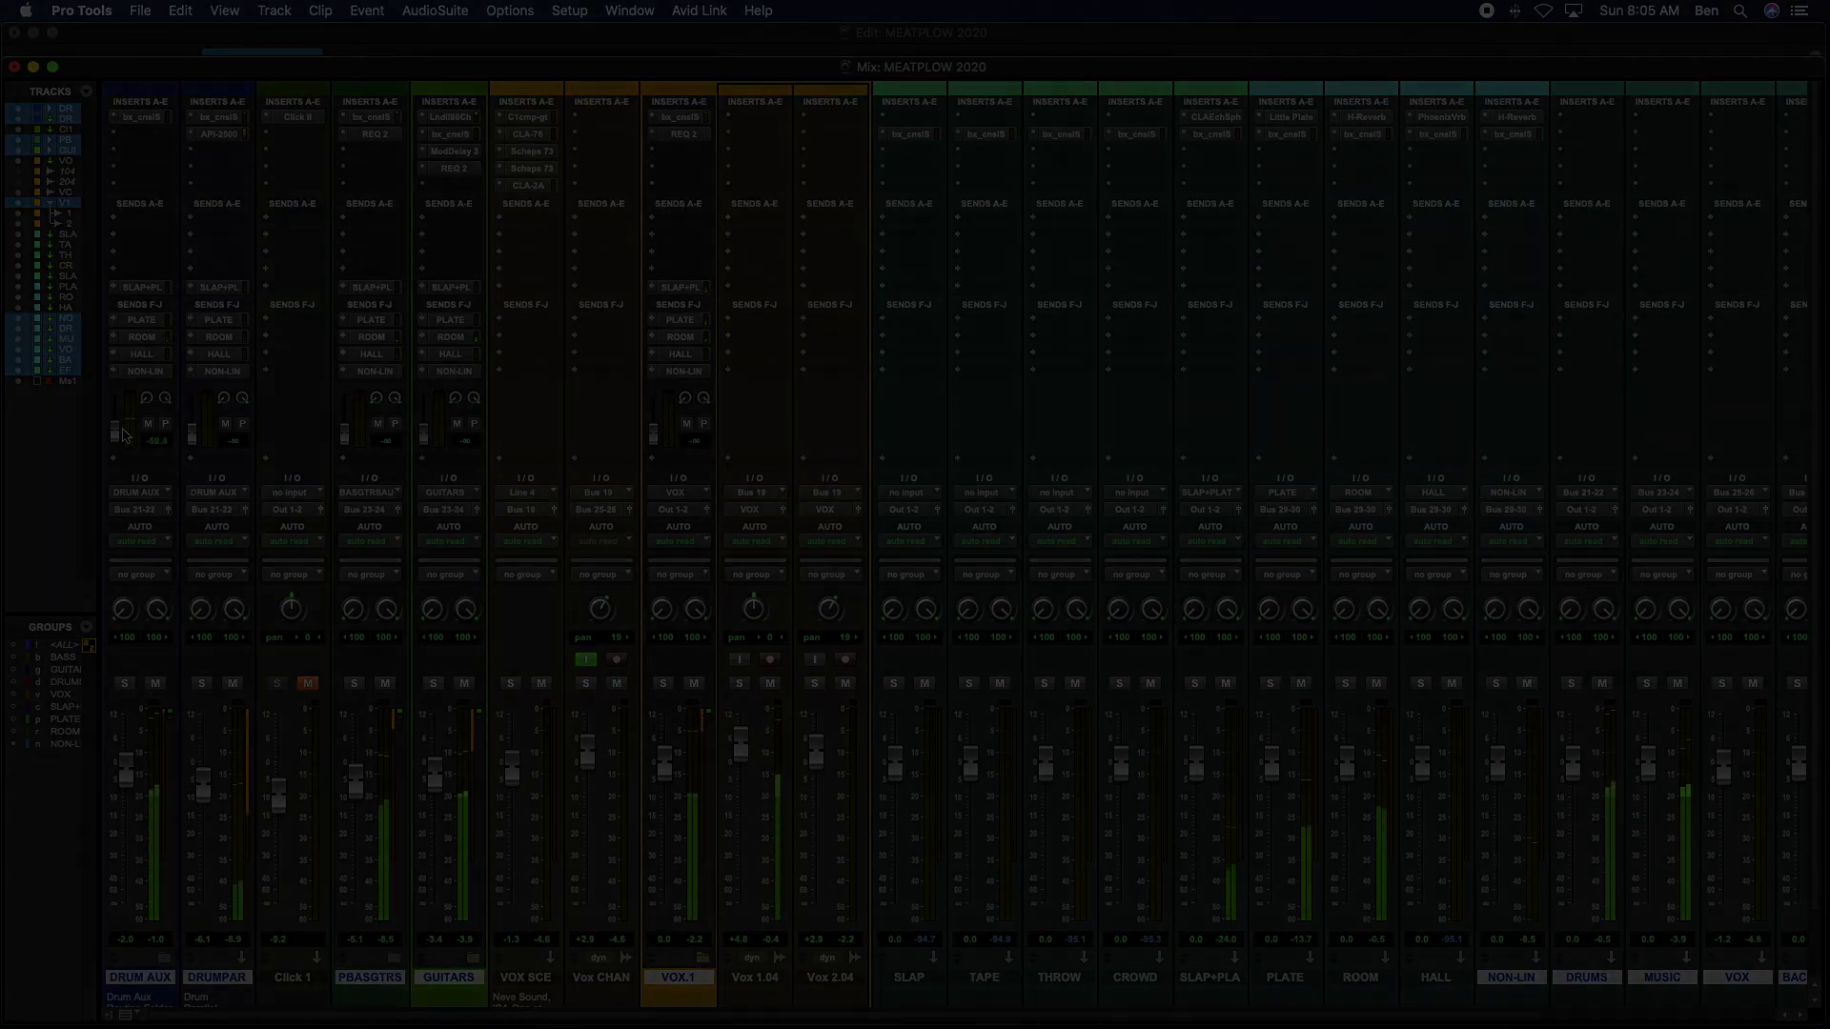